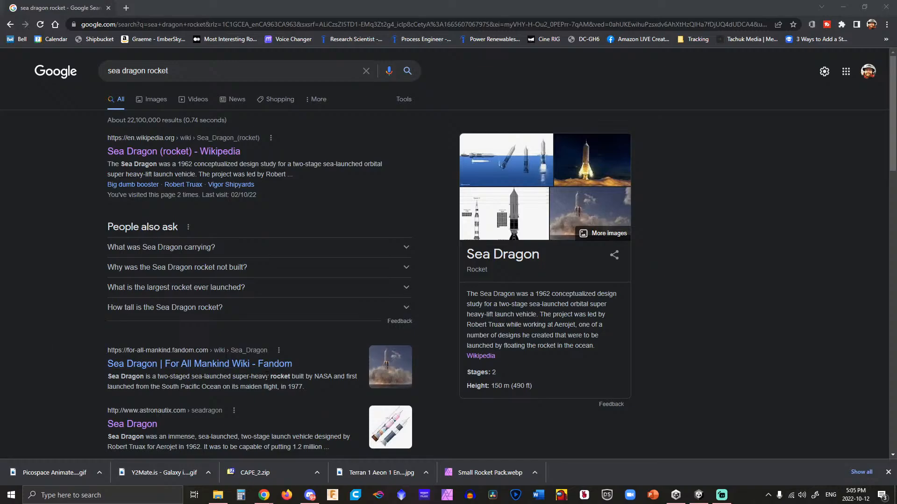
# Switch to Unity, open the WIP prefab from the ALV - SeaDragon folder and close the SFS Part Pack Mod Builder window.
pyautogui.click(32, 189)
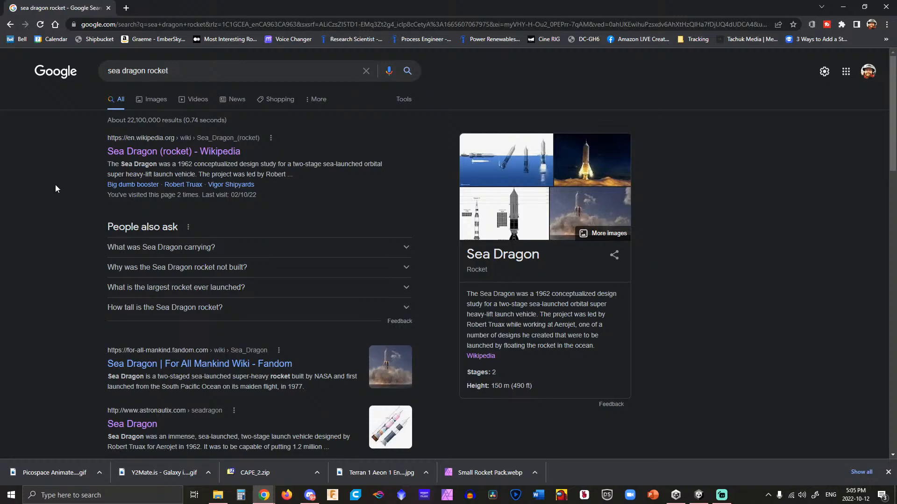
pyautogui.click(699, 495)
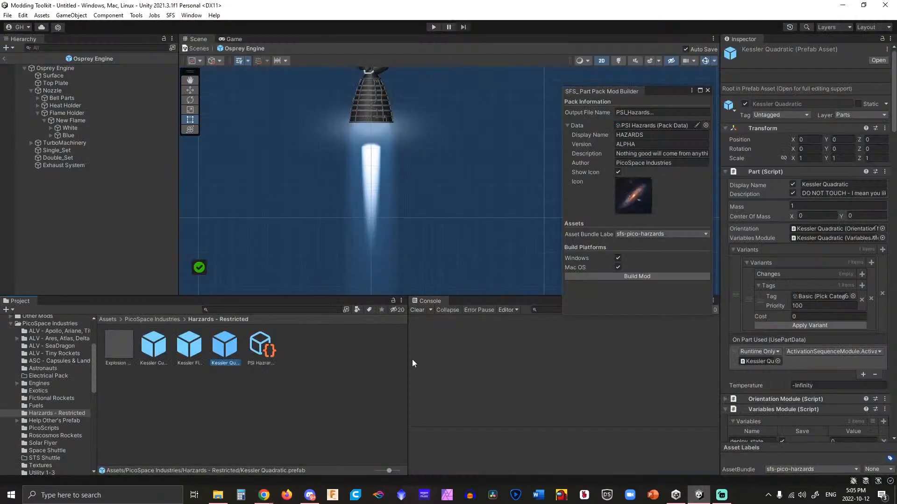
pyautogui.click(341, 362)
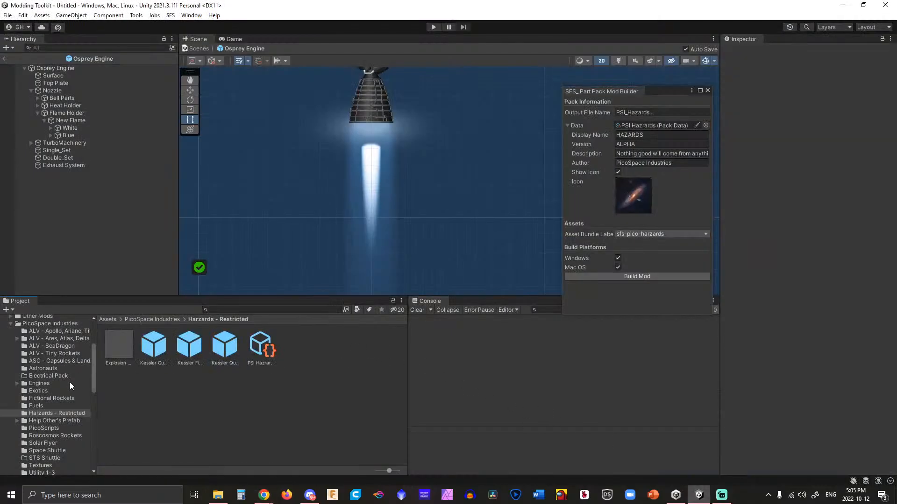
pyautogui.click(61, 346)
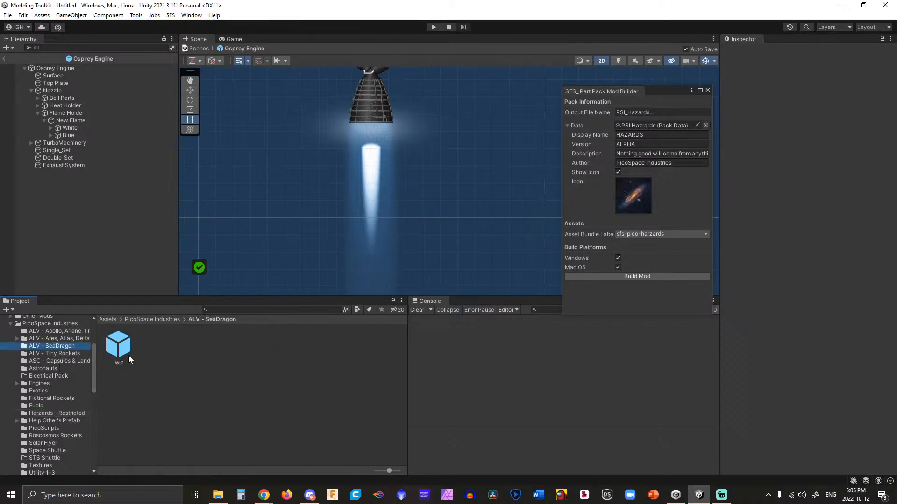
pyautogui.doubleClick(123, 352)
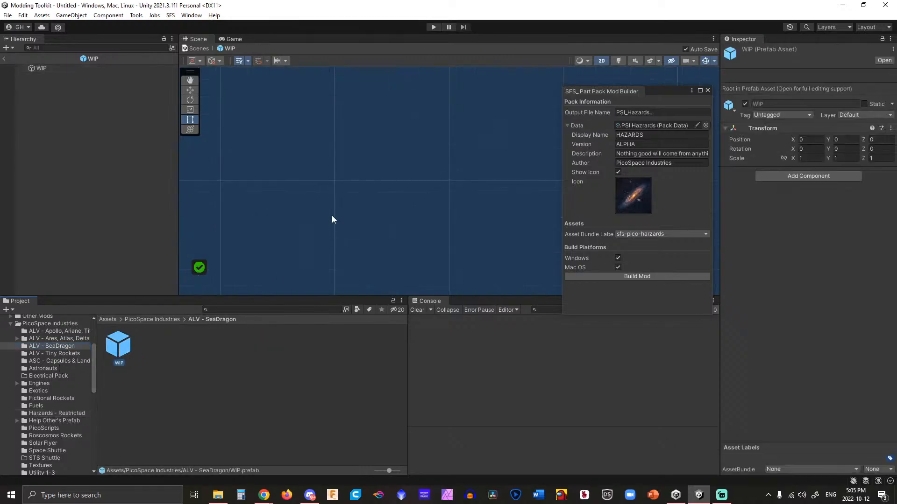
pyautogui.click(708, 90)
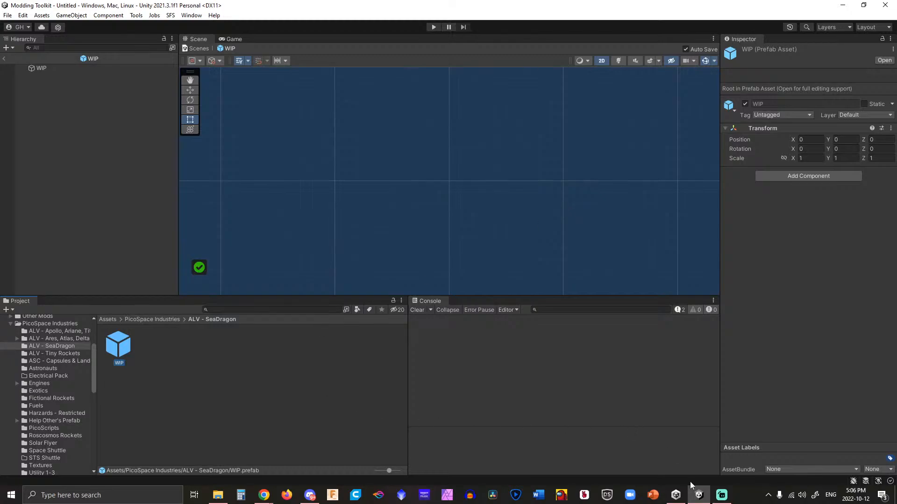
# Switch to Chrome and open the Wikipedia and astronautix.com Sea Dragon search results in separate new tabs.
pyautogui.moveTo(270, 495)
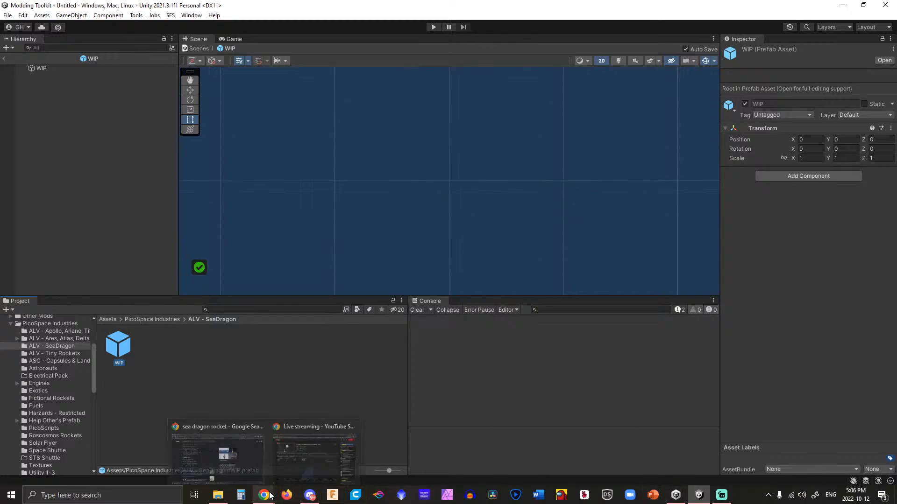
pyautogui.click(251, 473)
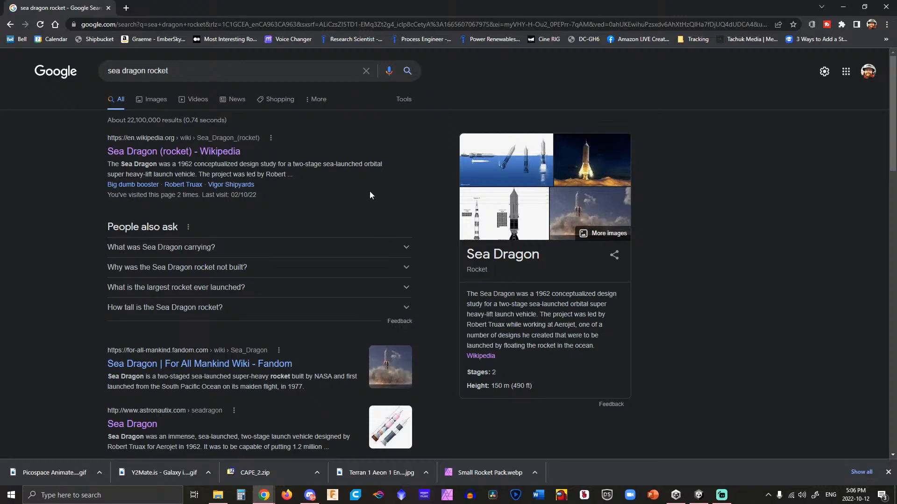
pyautogui.rightClick(224, 158)
pyautogui.click(245, 163)
pyautogui.scroll(-2, 139, 333)
pyautogui.rightClick(132, 333)
pyautogui.click(153, 339)
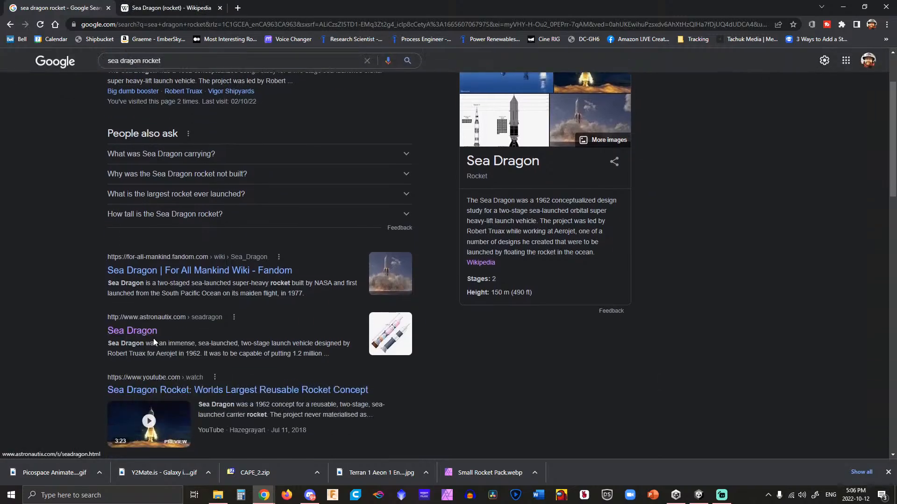
# Go to the second page of search results and preview the related Sea Dragon blueprint showing internal and external views.
pyautogui.scroll(-9, 153, 338)
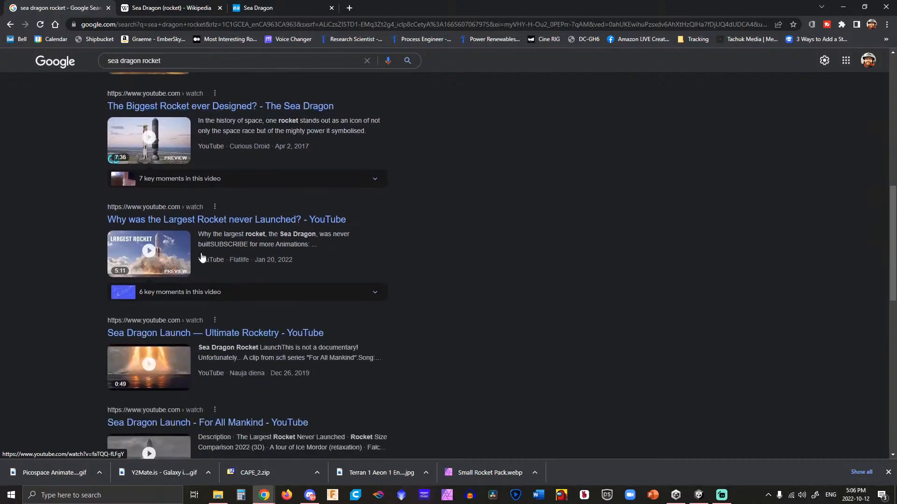
pyautogui.scroll(5, 218, 233)
pyautogui.scroll(-11, 216, 234)
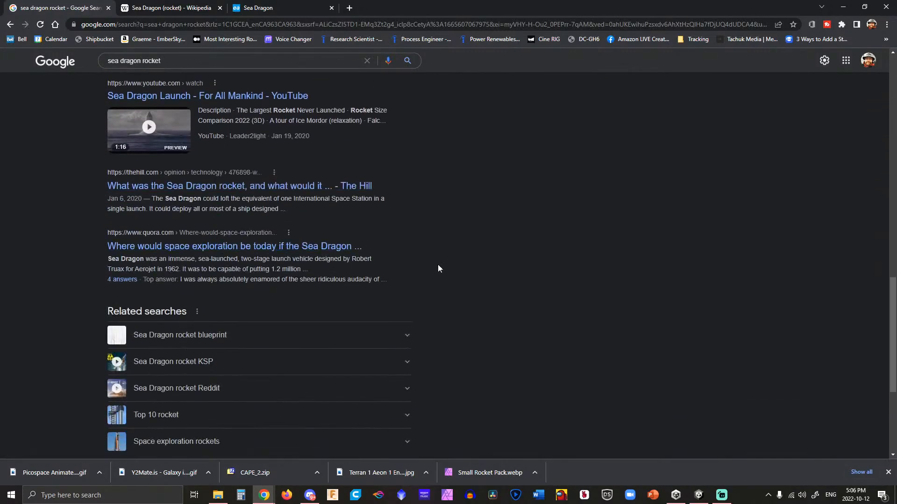
pyautogui.scroll(-4, 438, 265)
pyautogui.scroll(-1, 427, 269)
pyautogui.click(320, 376)
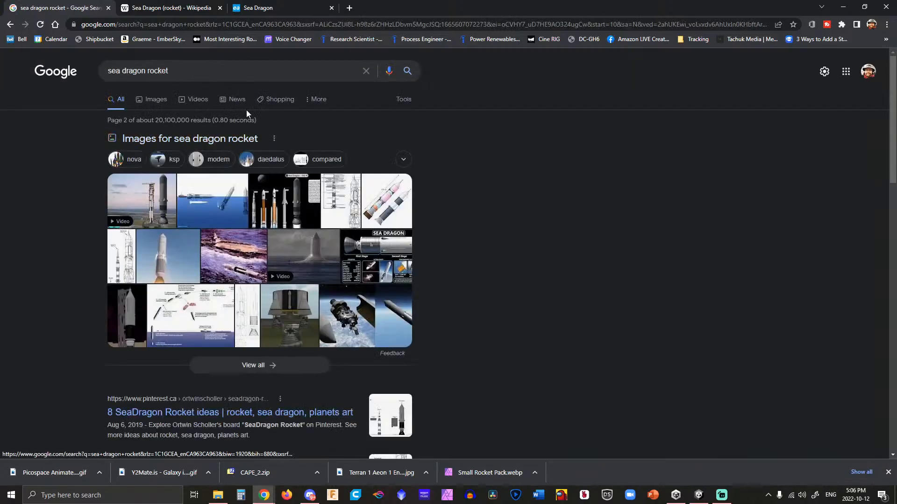
pyautogui.click(335, 197)
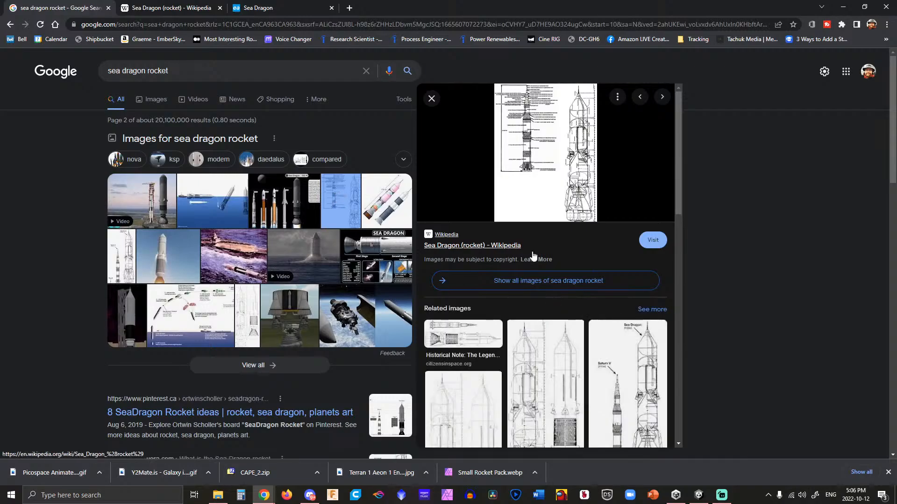
pyautogui.click(547, 375)
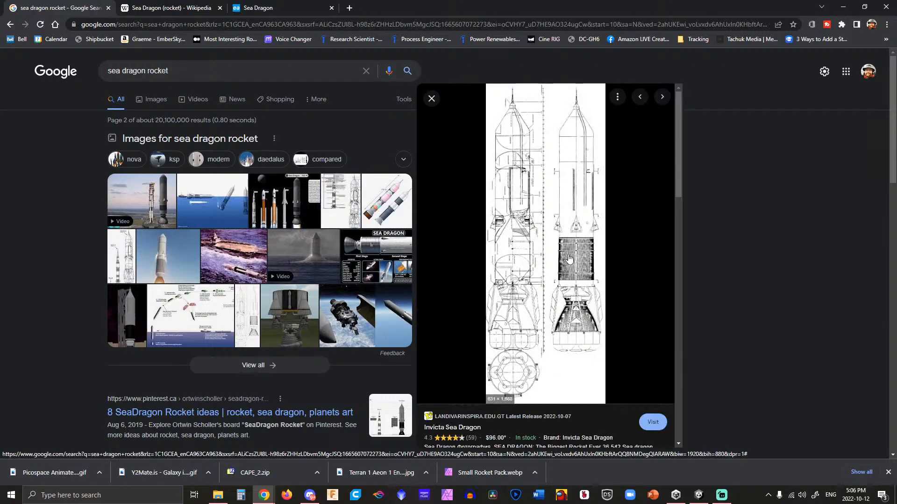
# Open the previewed Sea Dragon blueprint image in a new tab and switch to it, dismissing the security notification.
pyautogui.rightClick(532, 236)
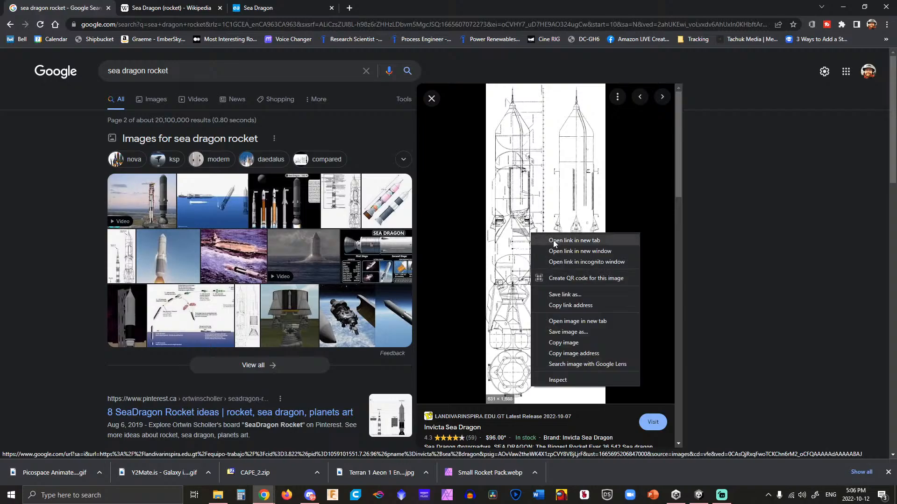
pyautogui.rightClick(554, 242)
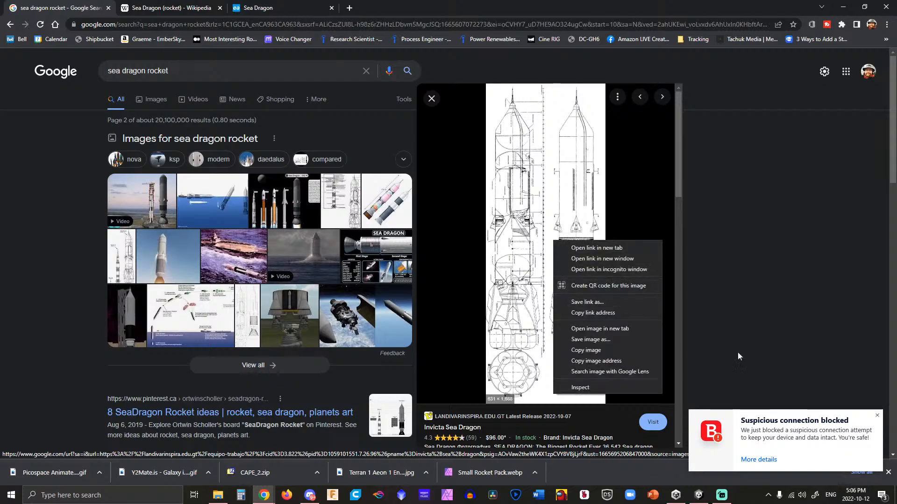
pyautogui.click(878, 417)
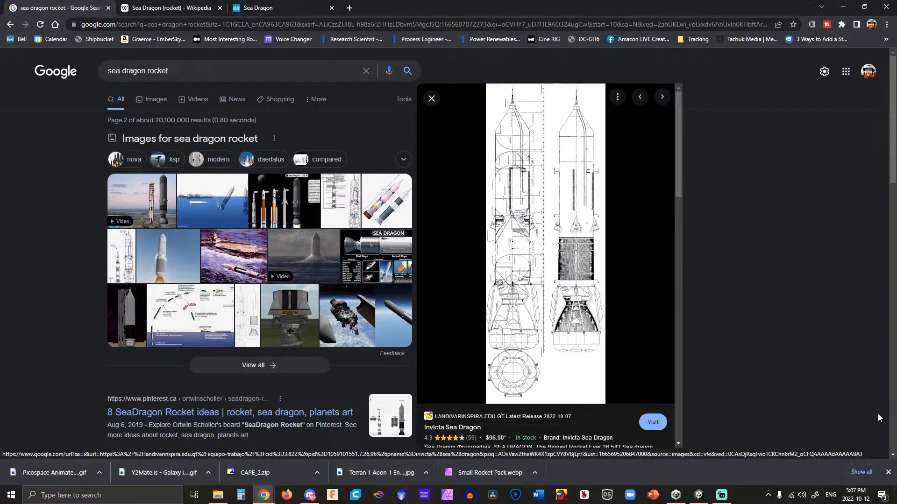
pyautogui.rightClick(574, 221)
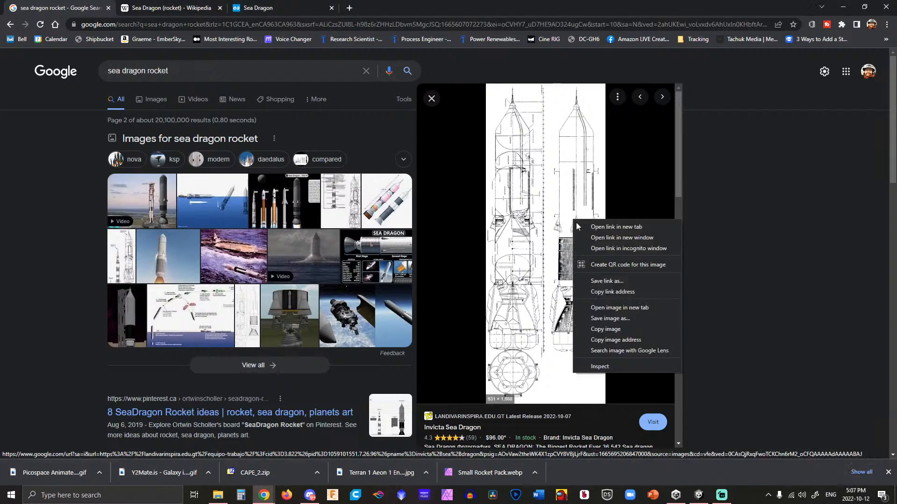
pyautogui.click(615, 310)
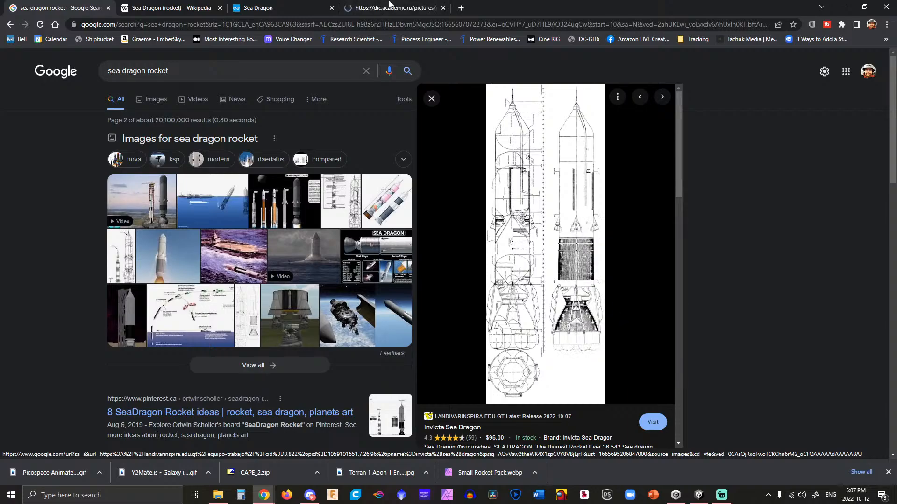
pyautogui.click(389, 2)
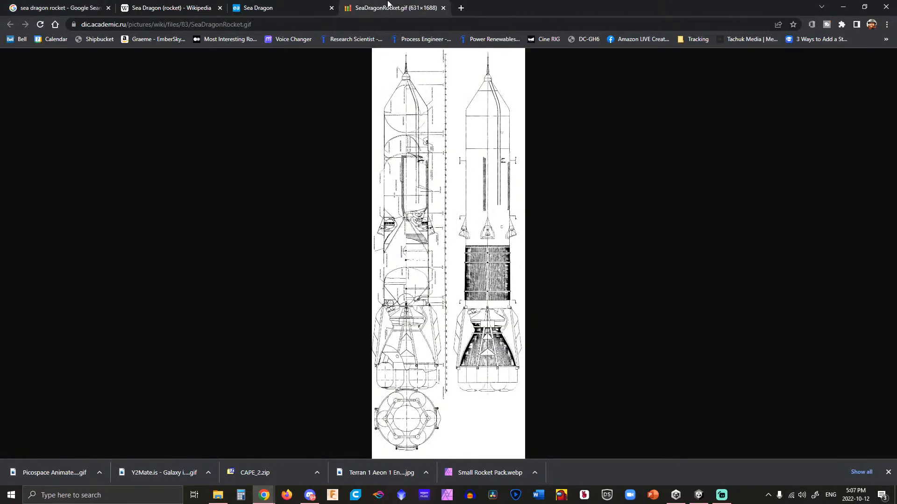
# Enlarge the Sea Dragon blueprint and examine it from the interstage and engine section up to the nose.
pyautogui.click(451, 263)
pyautogui.keyDown('ctrl'); pyautogui.scroll(6, 449, 260); pyautogui.keyUp('ctrl')
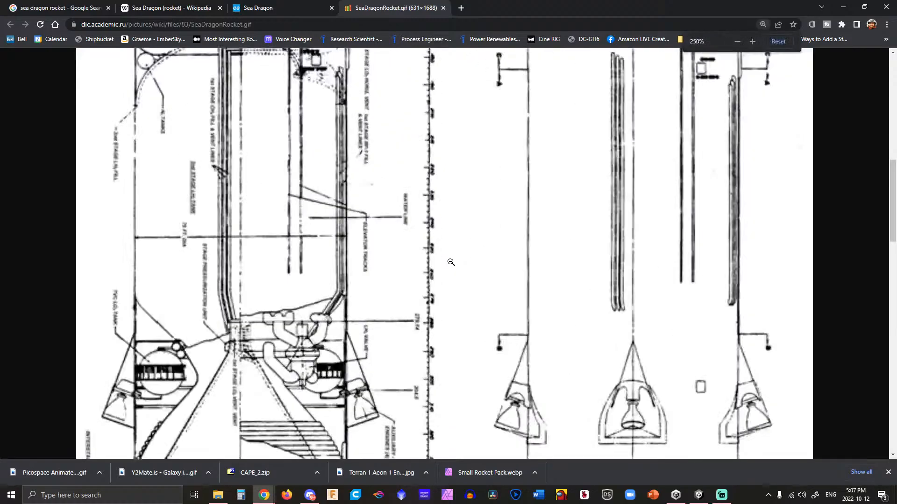
pyautogui.scroll(-5, 441, 255)
pyautogui.scroll(-3, 437, 256)
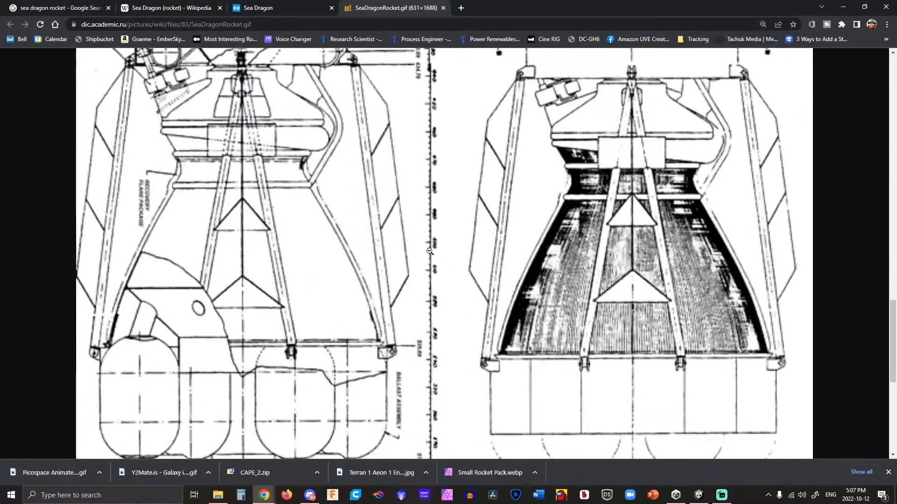
pyautogui.scroll(8, 290, 222)
pyautogui.scroll(10, 290, 223)
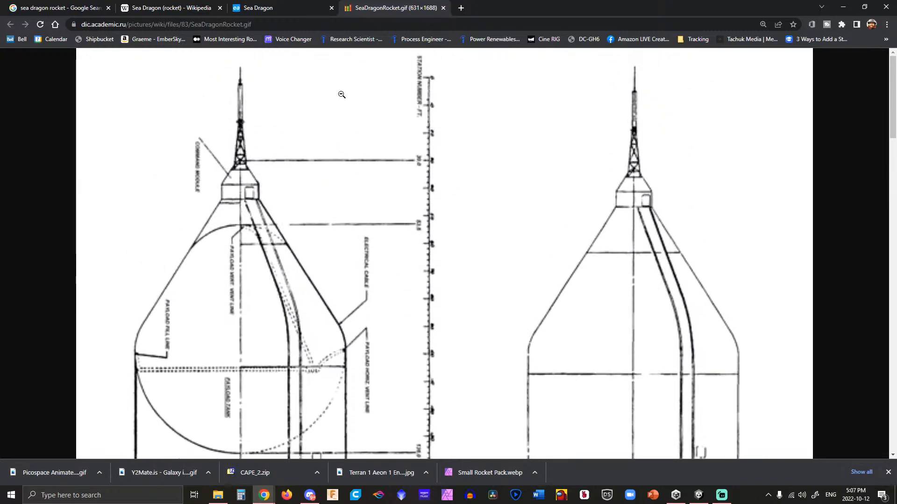
# Review the astronautix.com Sea Dragon article, including its specifications, subtopics and photo gallery drawings.
pyautogui.hotkey('ctrl', 'shift', 'Tab')
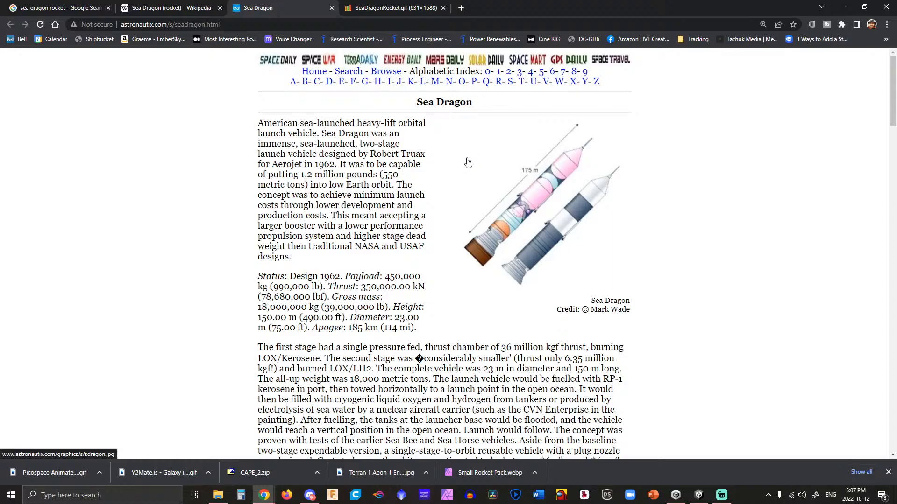
pyautogui.scroll(-10, 467, 162)
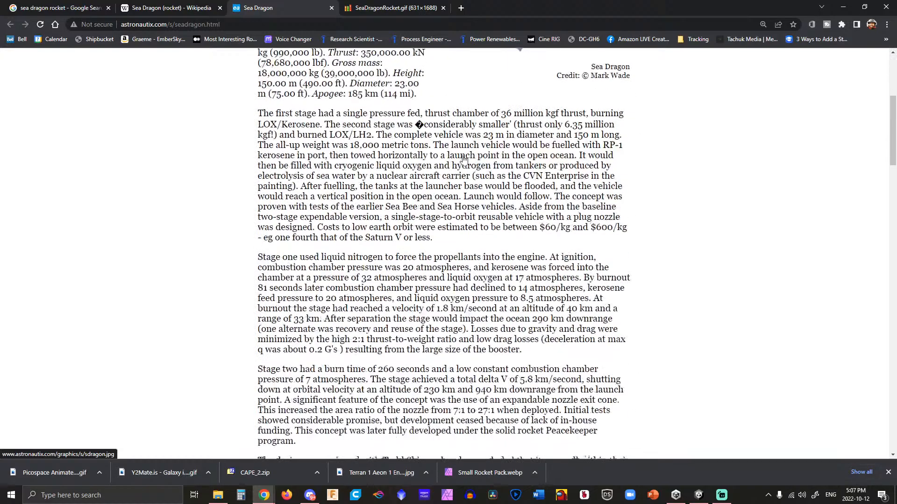
pyautogui.scroll(-10, 464, 155)
pyautogui.scroll(2, 396, 116)
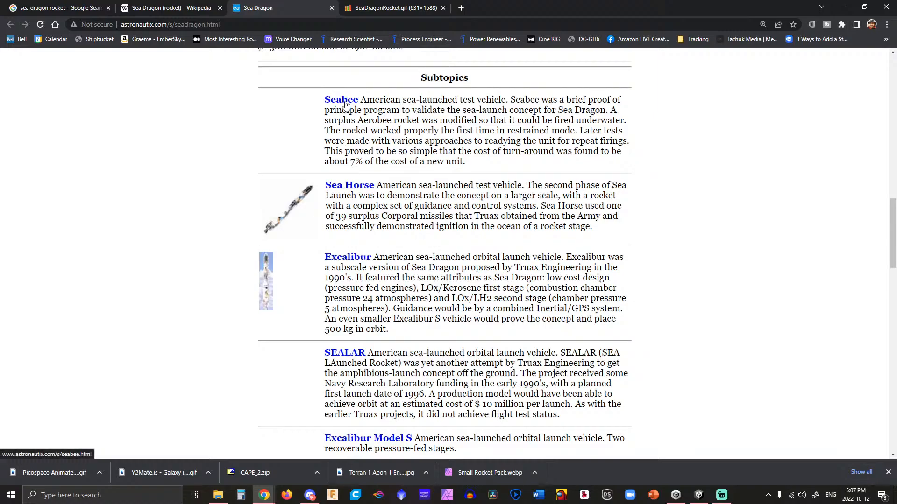
pyautogui.scroll(-2, 367, 274)
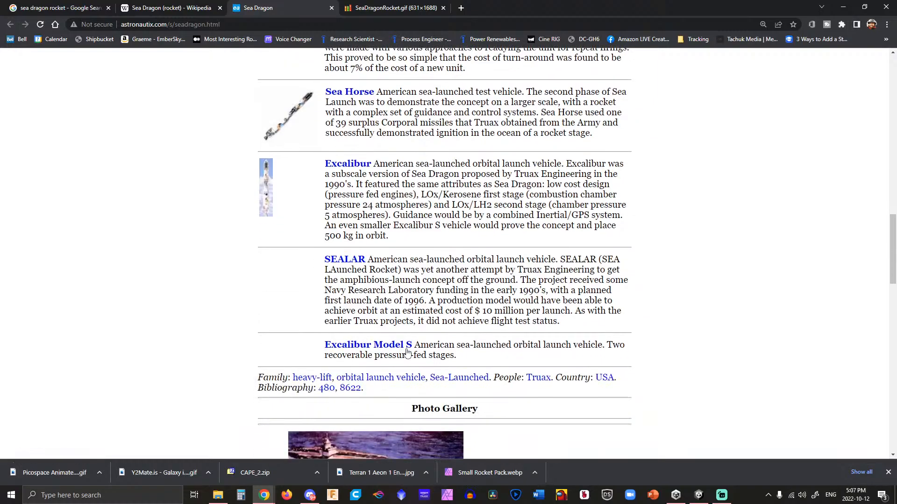
pyautogui.scroll(-3, 342, 336)
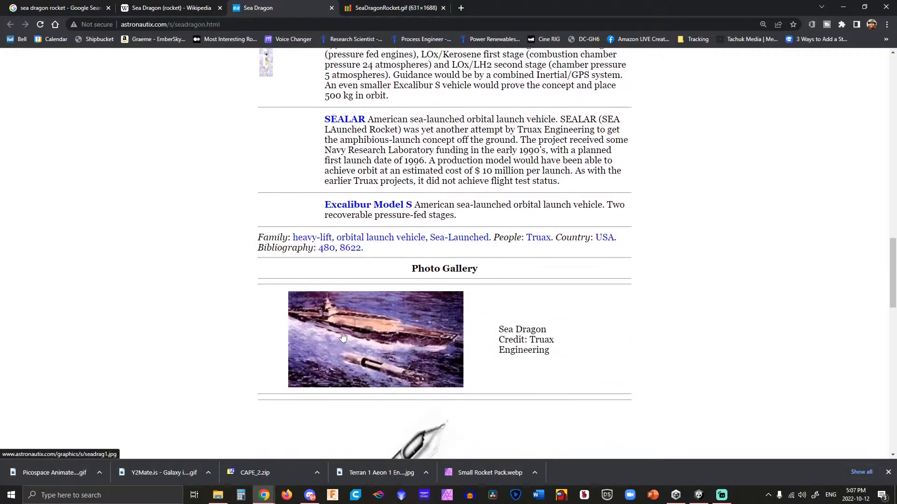
pyautogui.scroll(-9, 342, 336)
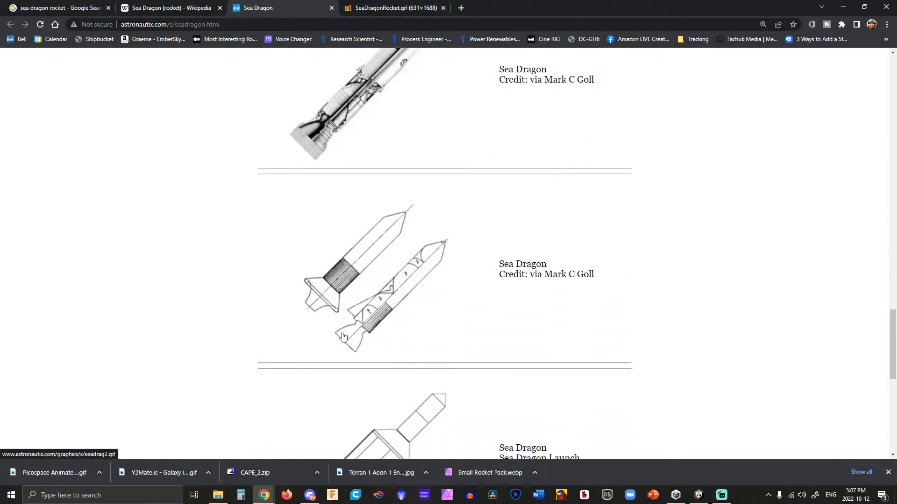
pyautogui.scroll(-6, 343, 337)
pyautogui.scroll(16, 342, 327)
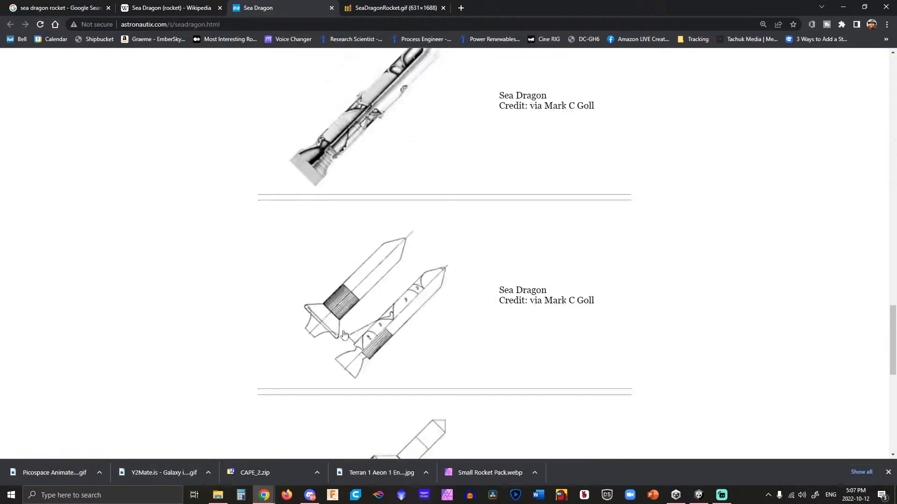
pyautogui.scroll(17, 341, 319)
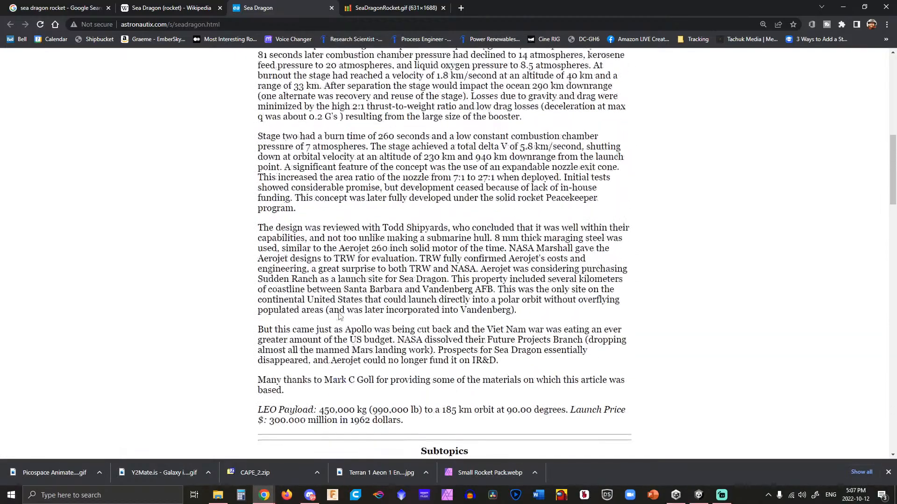
pyautogui.scroll(-7, 339, 314)
pyautogui.scroll(13, 341, 303)
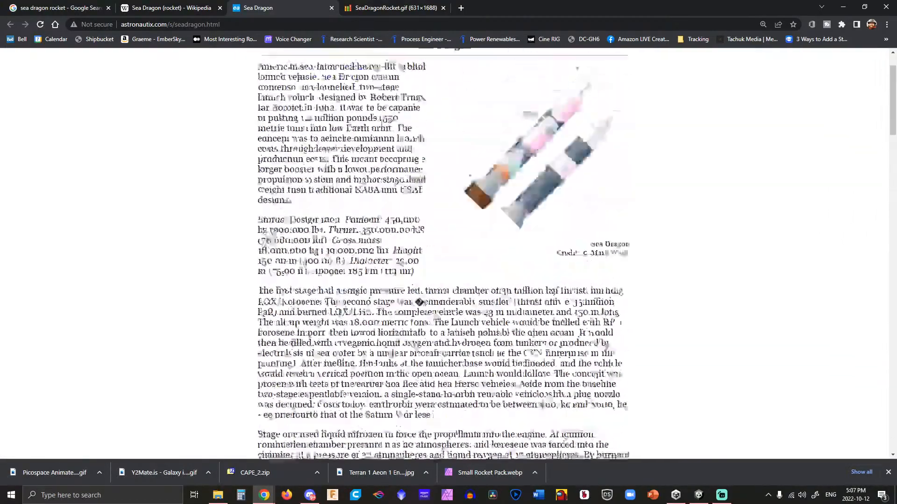
# Open the Sea Dragon drawing from the Wikipedia article as the original image file and magnify the command module area.
pyautogui.click(164, 4)
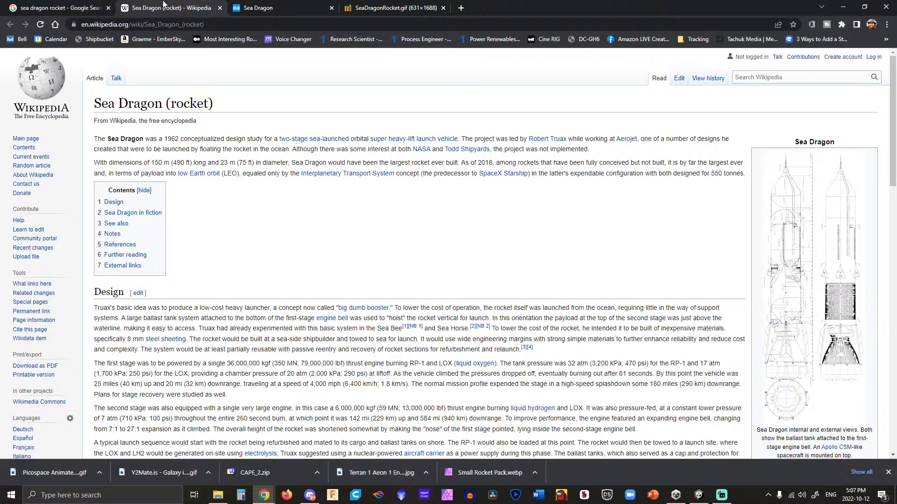
pyautogui.click(798, 228)
pyautogui.click(453, 163)
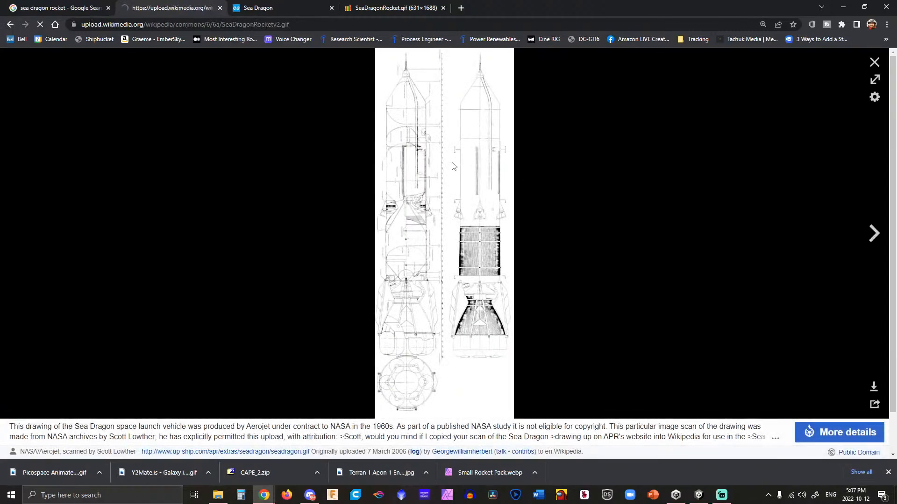
pyautogui.click(440, 181)
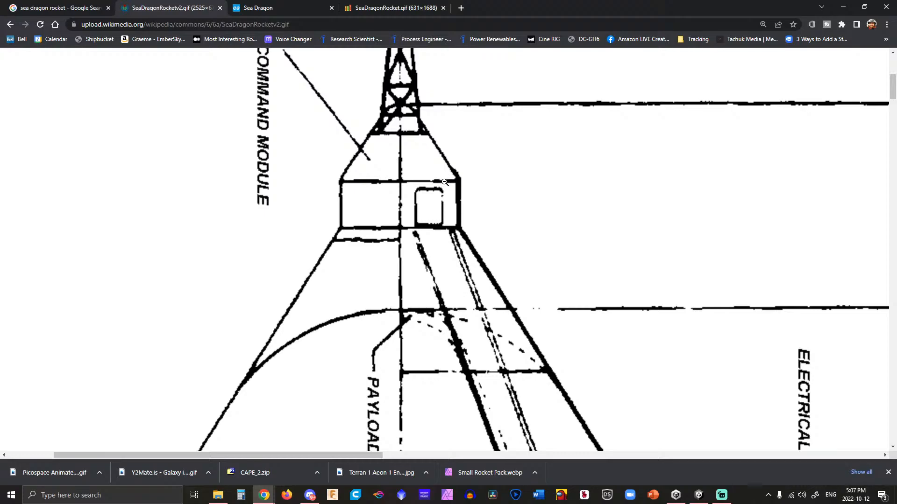
# Save the full-size Sea Dragon drawing as SeaDragonRocketv2.gif in the Reference Images folder.
pyautogui.scroll(-15, 441, 183)
pyautogui.scroll(-1, 445, 186)
pyautogui.rightClick(445, 186)
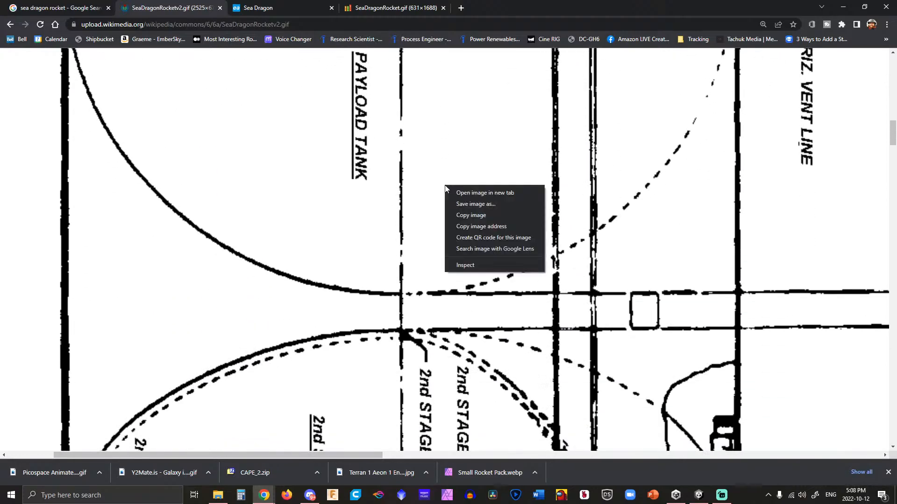
pyautogui.click(473, 205)
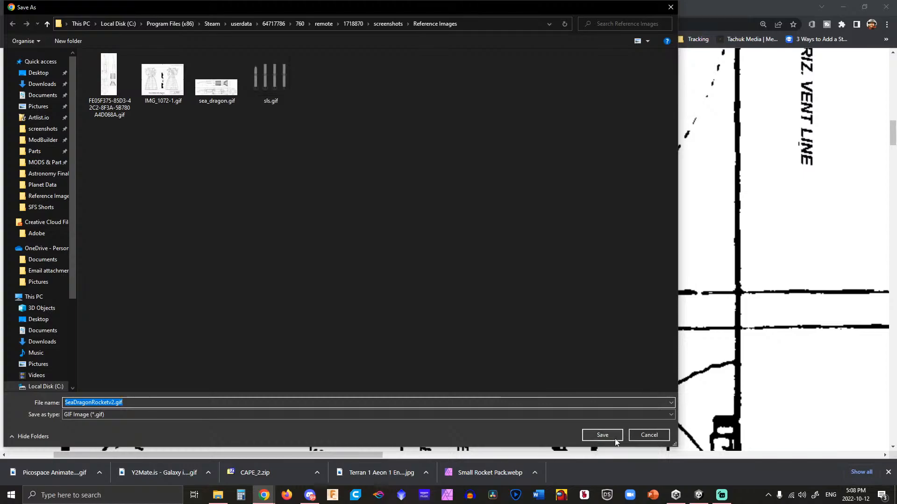
pyautogui.click(599, 436)
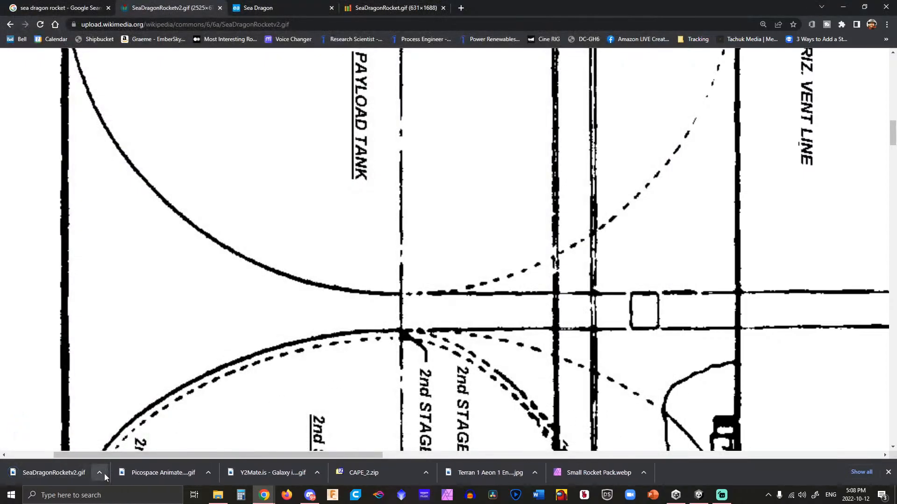
# Open the saved SeaDragonRocketv2.gif in the Photos app and magnify its interstage and first-stage tank area.
pyautogui.click(100, 473)
pyautogui.click(130, 439)
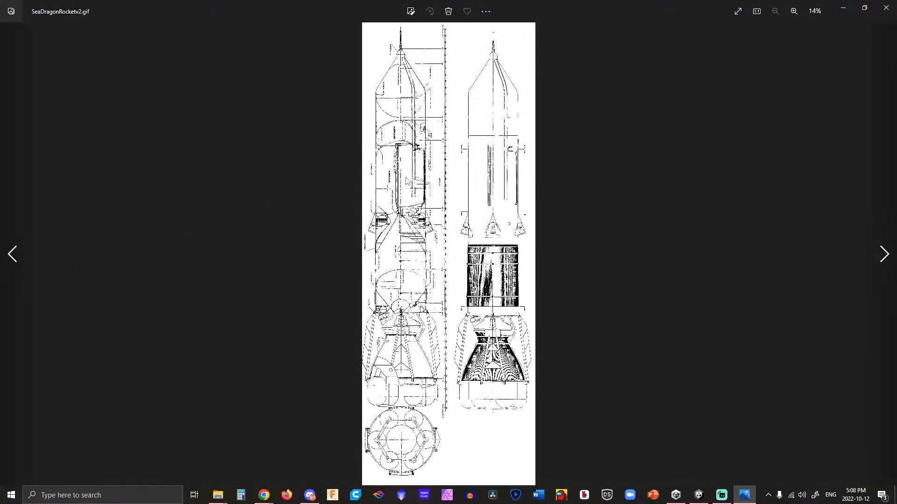
pyautogui.click(793, 11)
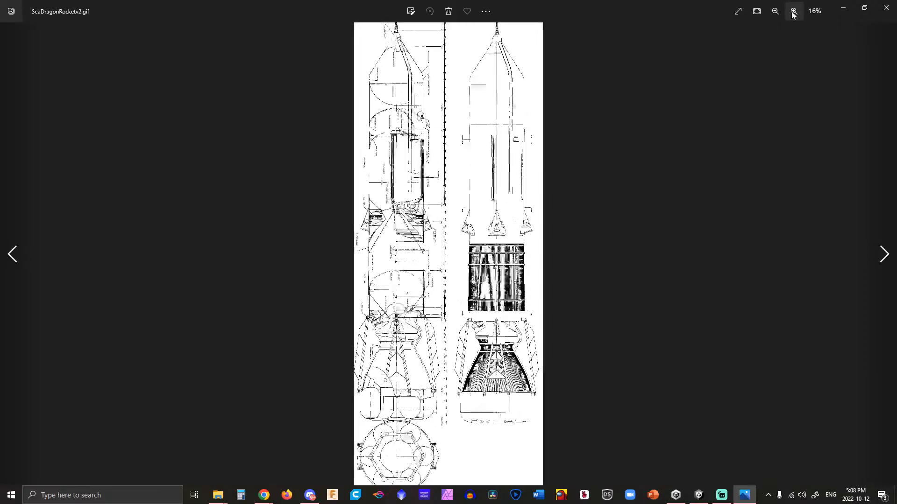
pyautogui.click(793, 12)
pyautogui.click(792, 13)
pyautogui.click(793, 12)
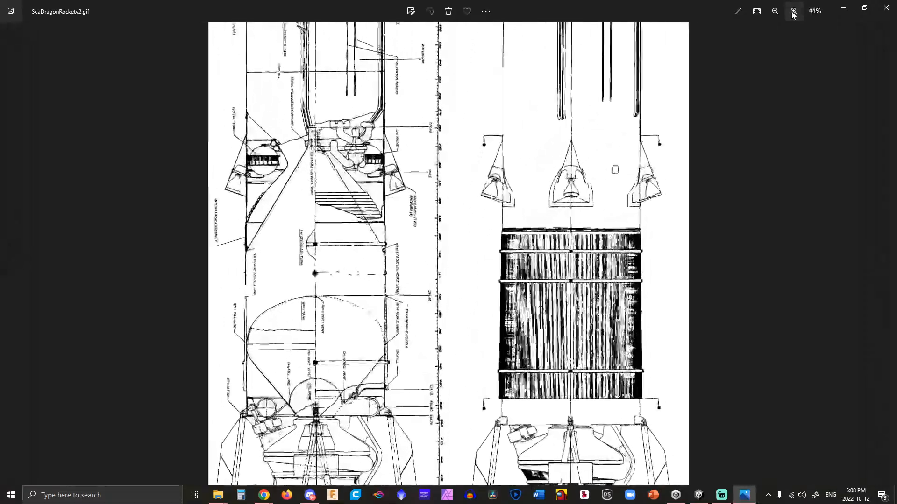
pyautogui.click(792, 12)
pyautogui.click(793, 12)
pyautogui.click(793, 12)
pyautogui.click(793, 12)
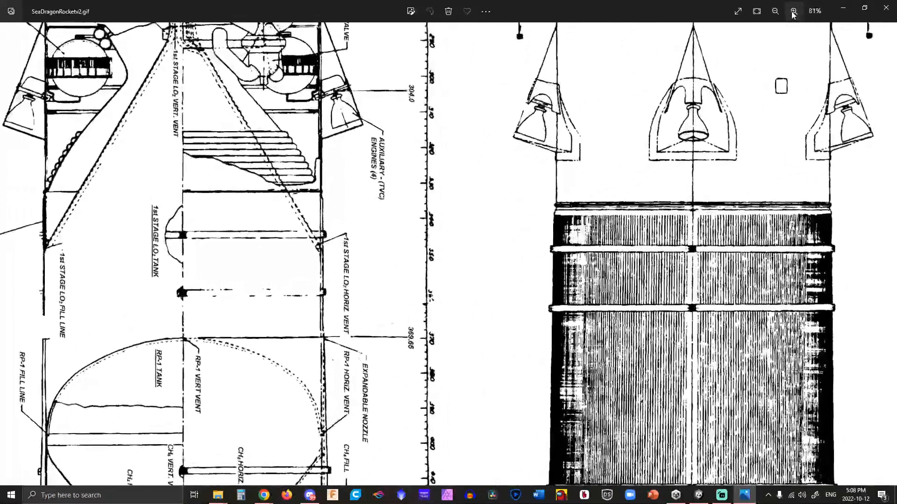
# Examine the drawing's nose, command module and payload tank against the station number scale in feet.
pyautogui.scroll(-3, 374, 132)
pyautogui.scroll(1, 374, 132)
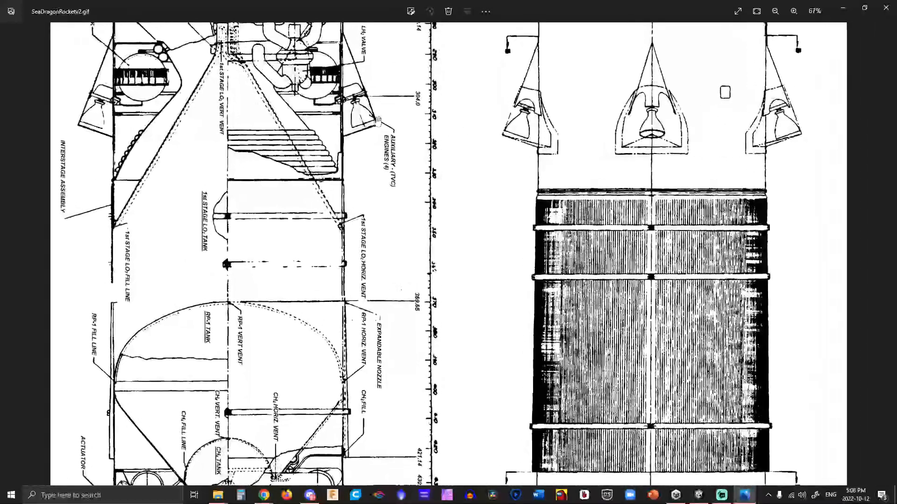
pyautogui.moveTo(384, 148); pyautogui.dragTo(402, 406)
pyautogui.moveTo(418, 155)
pyautogui.mouseDown()
pyautogui.moveTo(427, 428)
pyautogui.moveTo(424, 384)
pyautogui.mouseUp()
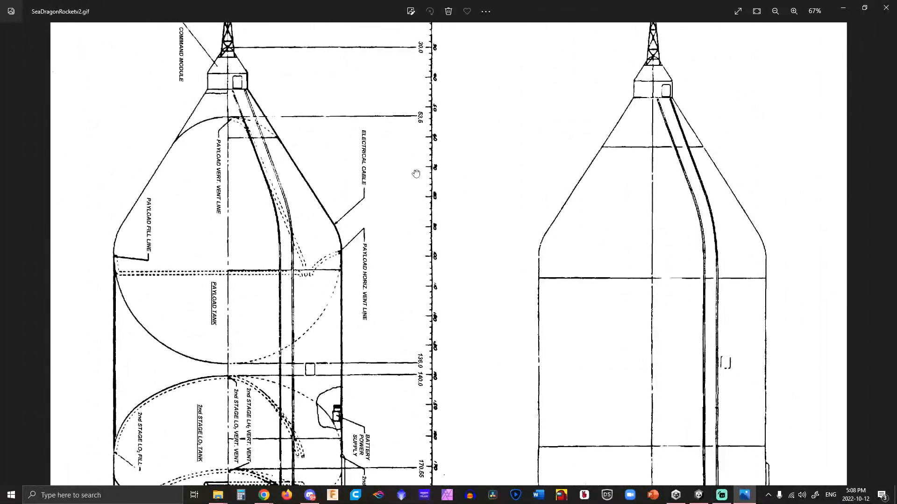
pyautogui.moveTo(416, 175); pyautogui.dragTo(424, 368)
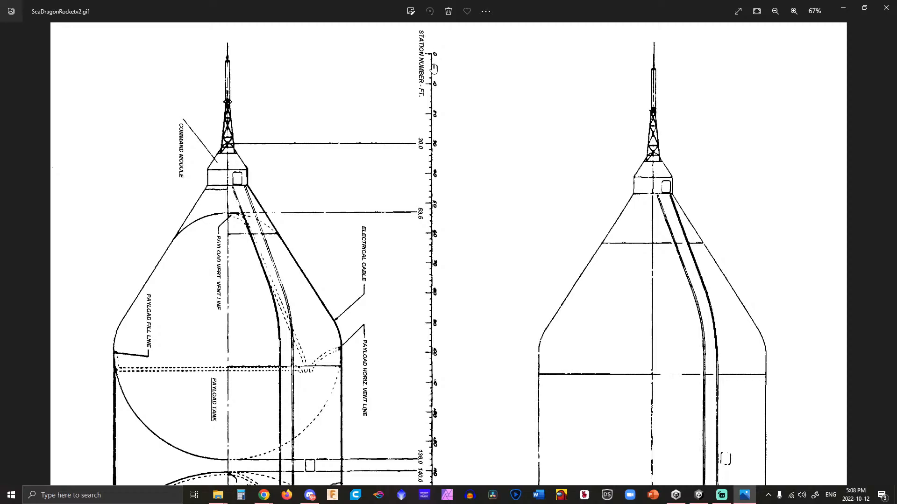
pyautogui.moveTo(468, 219); pyautogui.dragTo(468, 200)
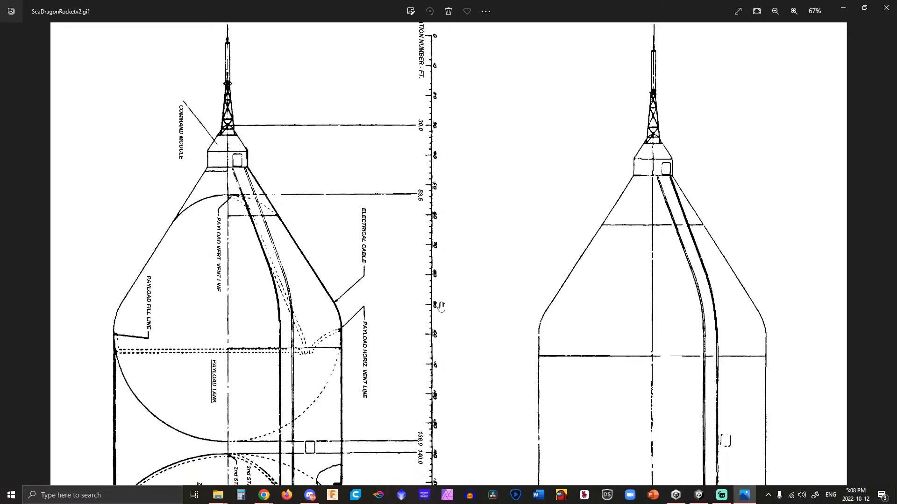
pyautogui.moveTo(389, 312); pyautogui.dragTo(428, 291)
pyautogui.scroll(-3, 429, 291)
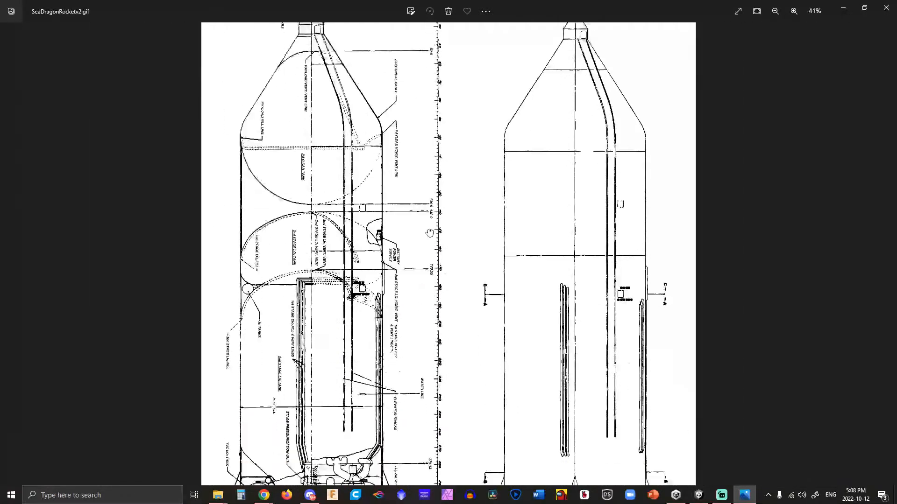
# Examine the first-stage engine, ballast assembly and base view, trace the rocket back up to its nose, and show the whole drawing.
pyautogui.moveTo(388, 358); pyautogui.dragTo(376, 180)
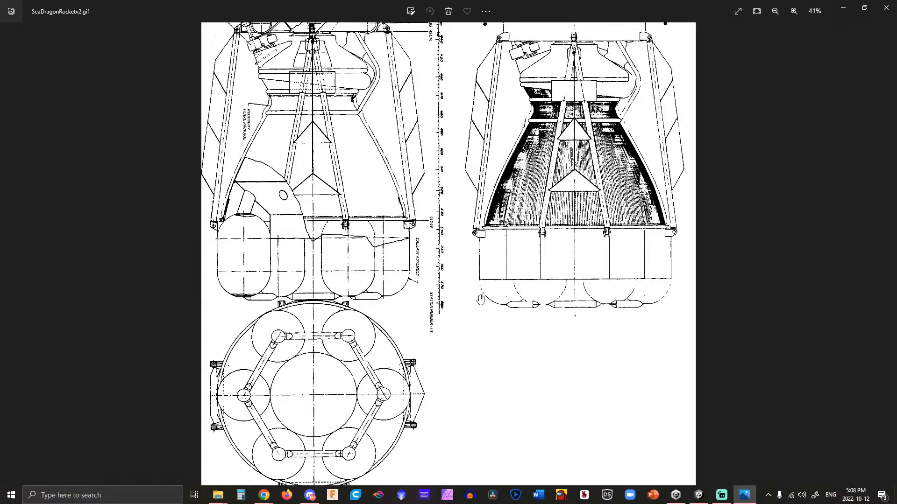
pyautogui.scroll(-1, 475, 344)
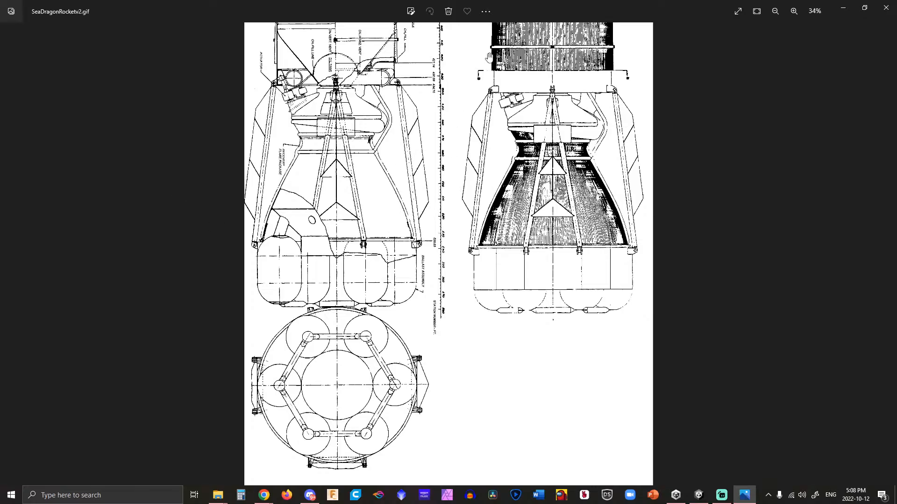
pyautogui.scroll(2, 370, 325)
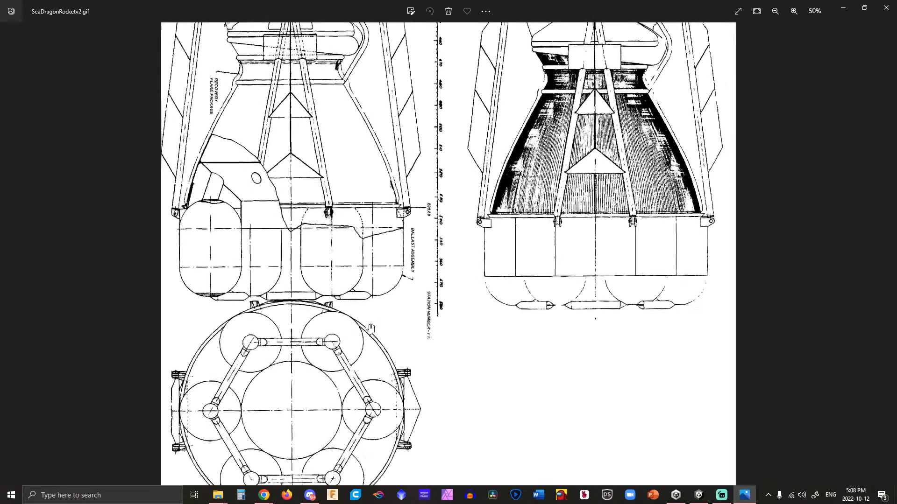
pyautogui.moveTo(441, 124); pyautogui.dragTo(443, 456)
pyautogui.moveTo(406, 118); pyautogui.dragTo(416, 435)
pyautogui.moveTo(393, 214)
pyautogui.mouseDown()
pyautogui.moveTo(397, 304)
pyautogui.moveTo(433, 430)
pyautogui.mouseUp()
pyautogui.moveTo(378, 106); pyautogui.dragTo(394, 332)
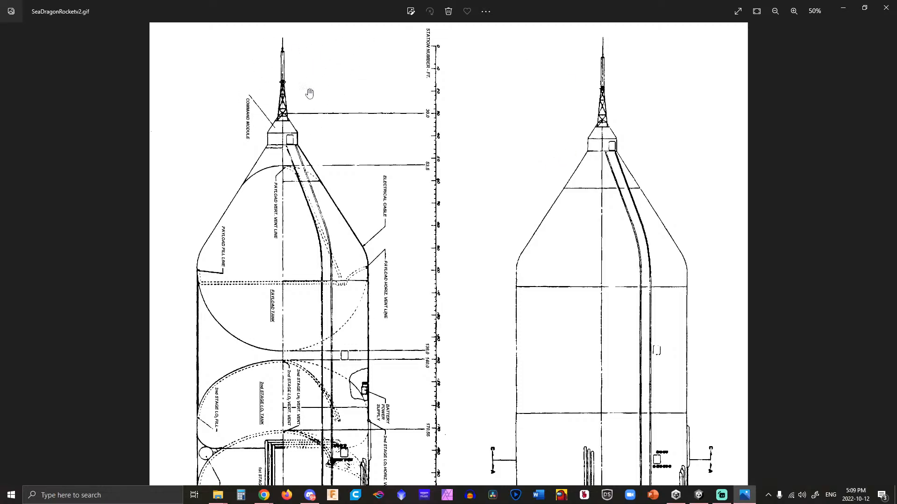
pyautogui.scroll(-5, 413, 216)
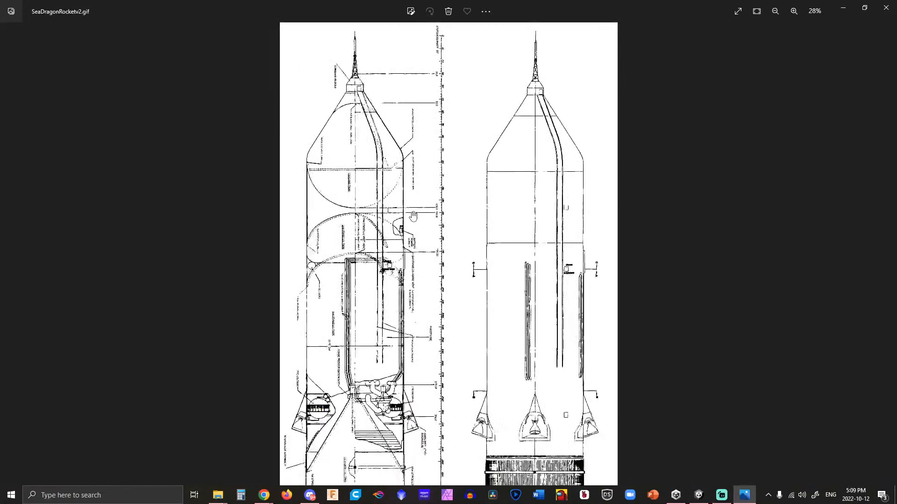
pyautogui.scroll(-4, 413, 216)
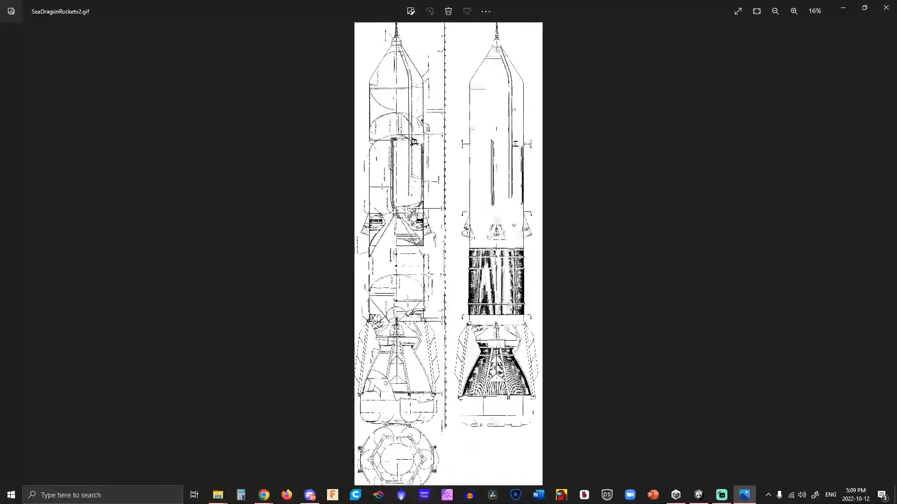
pyautogui.scroll(-1, 414, 215)
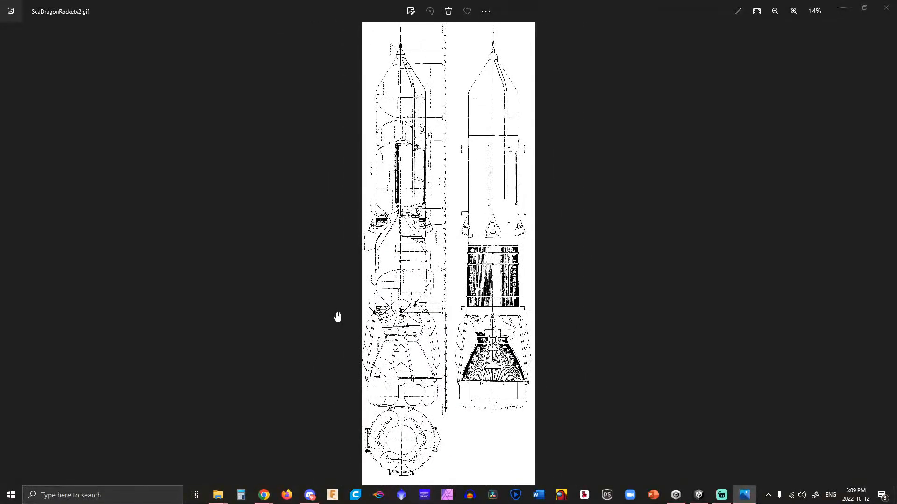
# Switch to Chrome, return to the Sea Dragon Wikipedia article, and highlight the rocket's length and diameter in the introduction.
pyautogui.hotkey('alt', 'Tab')
pyautogui.hotkey('alt', 'Tab')
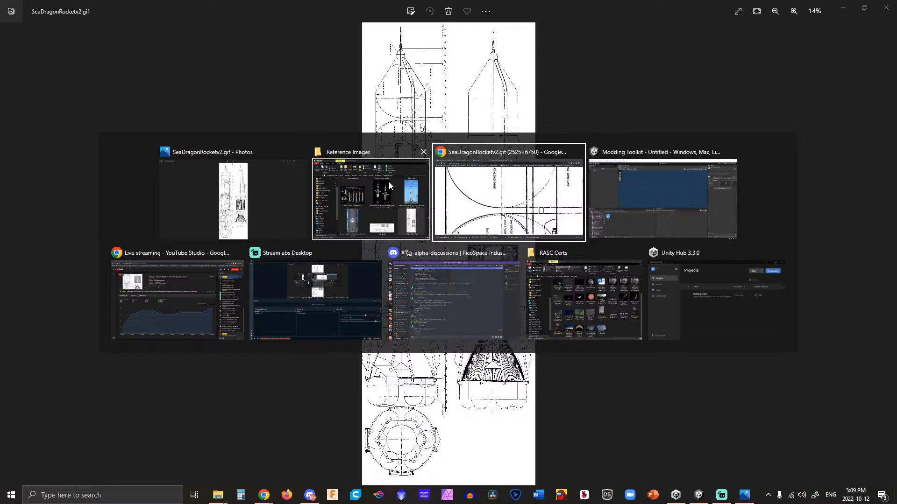
pyautogui.click(514, 178)
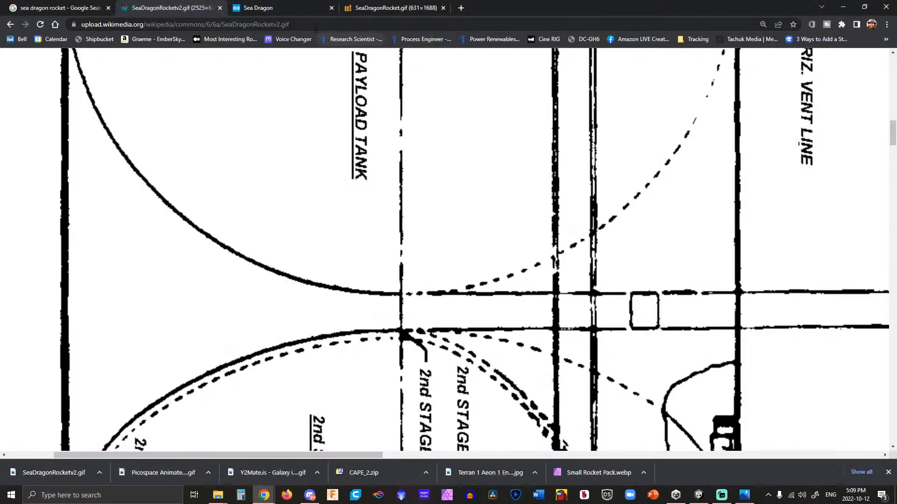
pyautogui.click(10, 24)
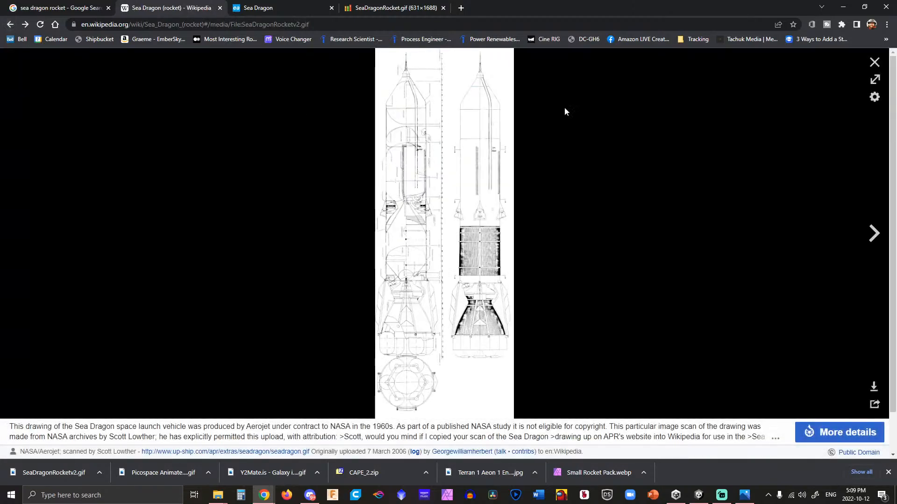
pyautogui.click(873, 63)
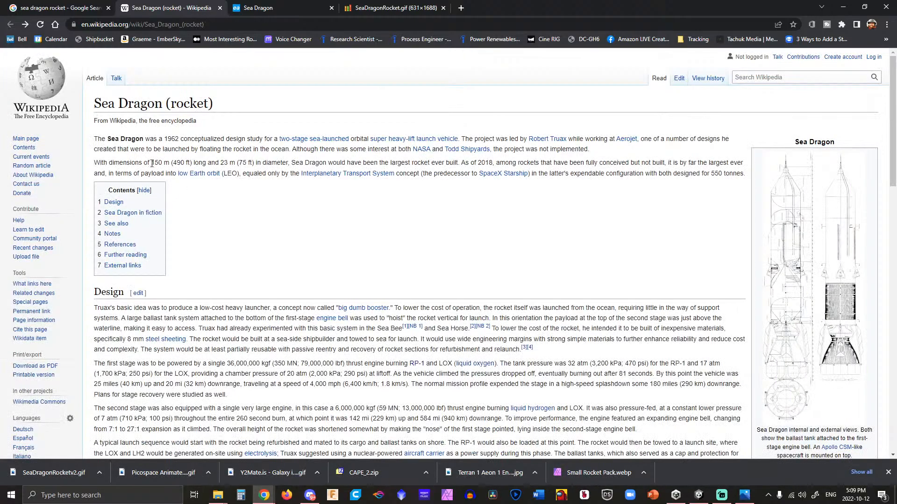
pyautogui.moveTo(151, 163); pyautogui.dragTo(220, 164)
pyautogui.scroll(-1, 221, 165)
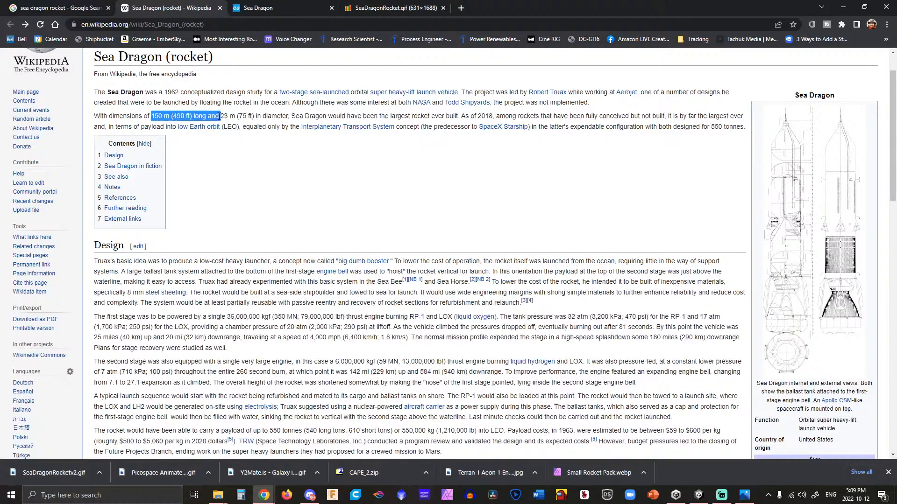
pyautogui.moveTo(220, 116)
pyautogui.mouseDown()
pyautogui.moveTo(285, 121)
pyautogui.moveTo(208, 114)
pyautogui.moveTo(292, 120)
pyautogui.moveTo(212, 116)
pyautogui.moveTo(223, 123)
pyautogui.mouseUp()
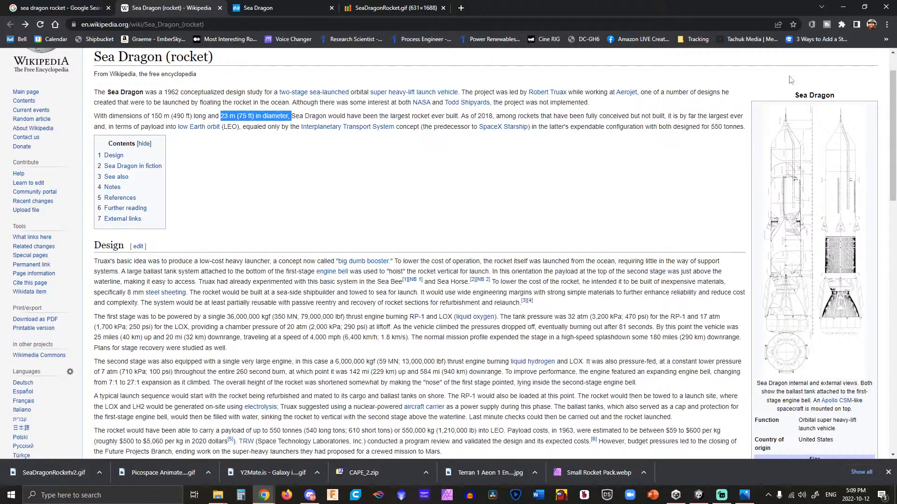
# Review the article's design section, size and stage specifications, launch sequence illustration, Saturn V comparison drawing and references.
pyautogui.scroll(-2, 316, 240)
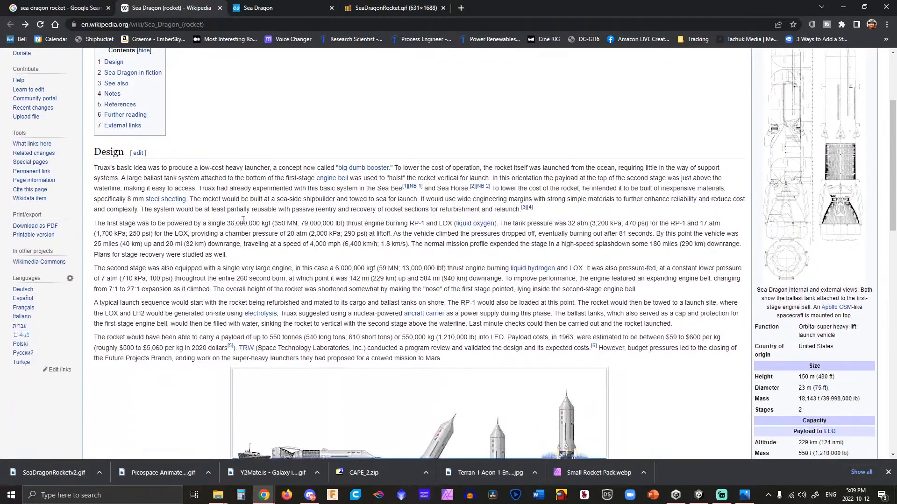
pyautogui.scroll(-4, 334, 211)
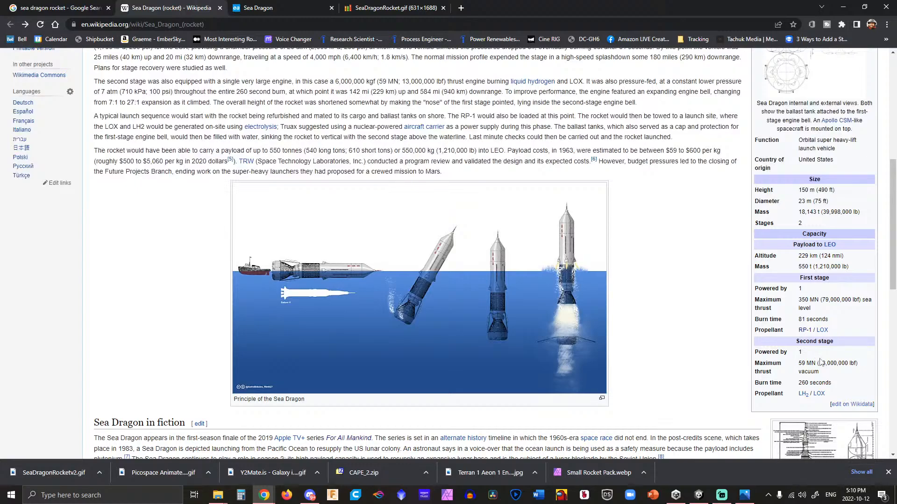
pyautogui.scroll(-3, 821, 362)
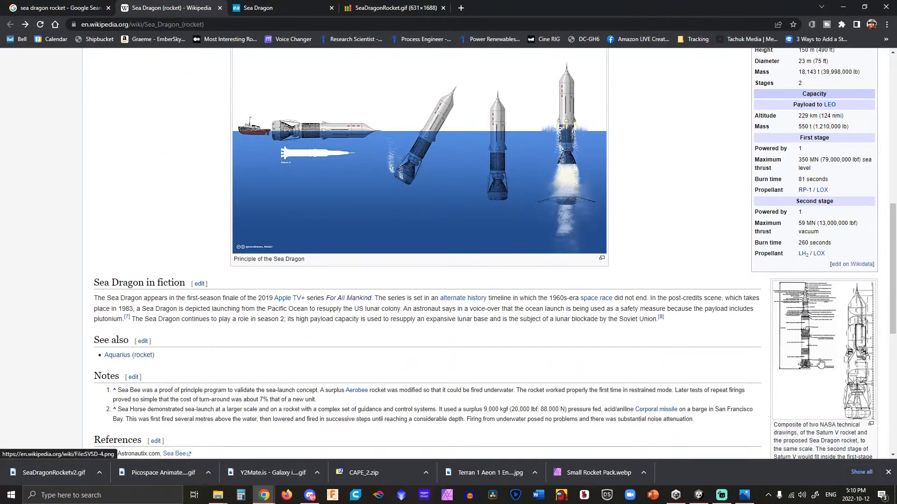
pyautogui.scroll(2, 820, 362)
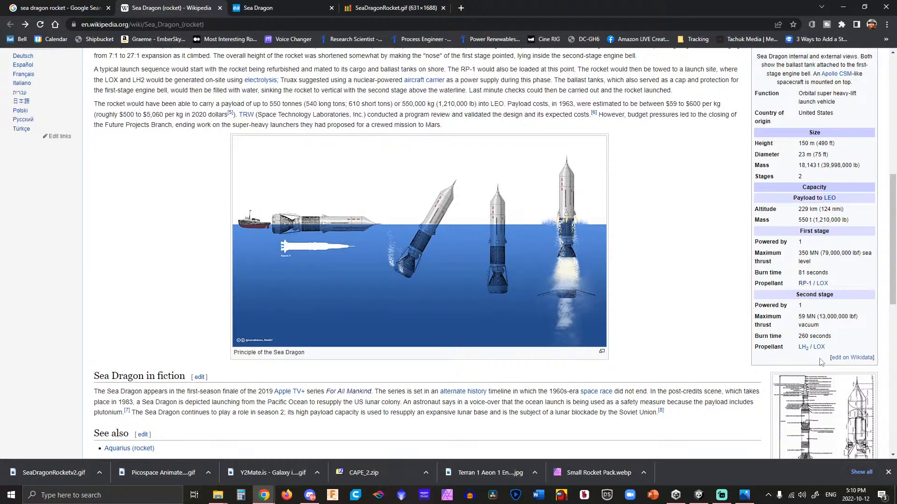
pyautogui.scroll(-1, 749, 361)
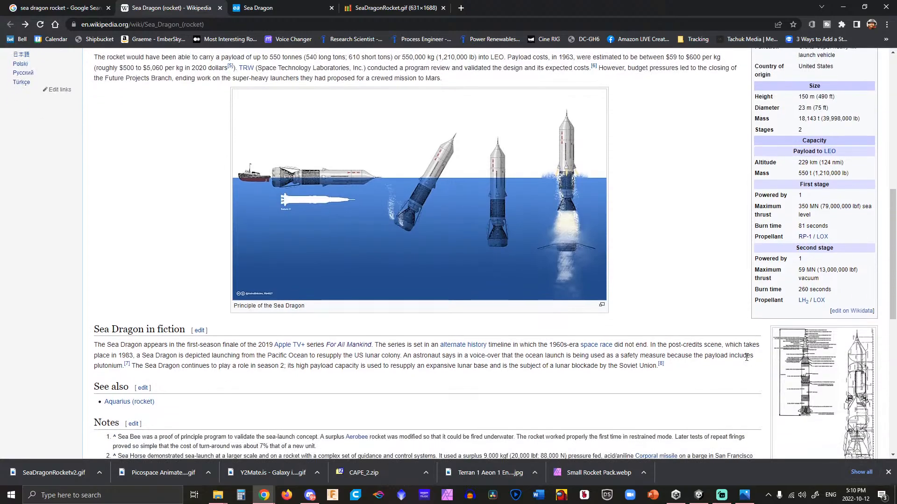
pyautogui.scroll(-2, 744, 357)
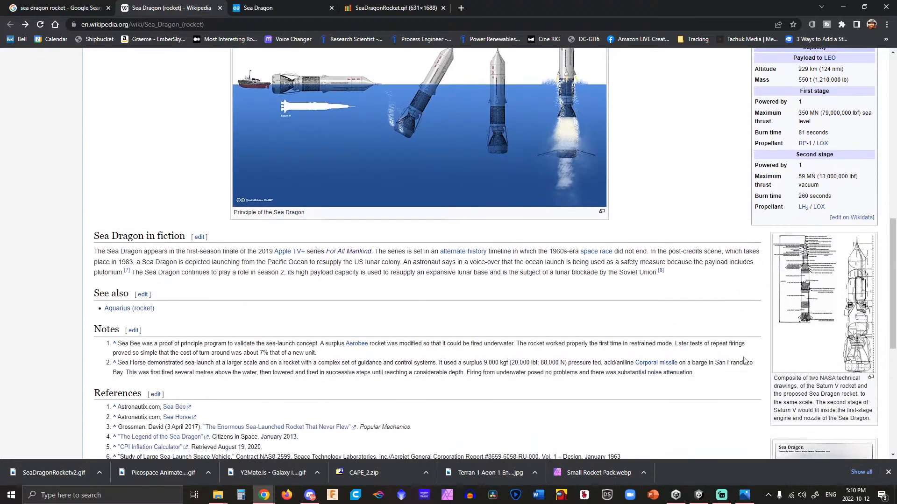
pyautogui.scroll(-4, 742, 360)
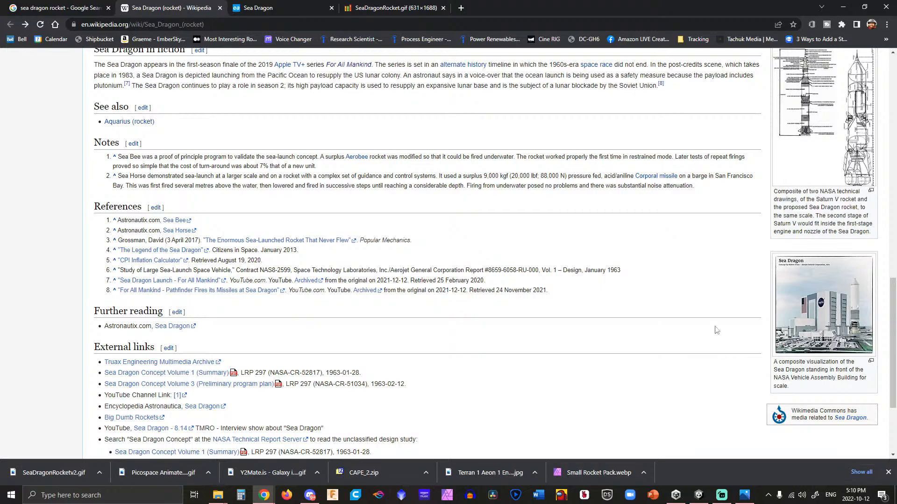
pyautogui.scroll(6, 717, 330)
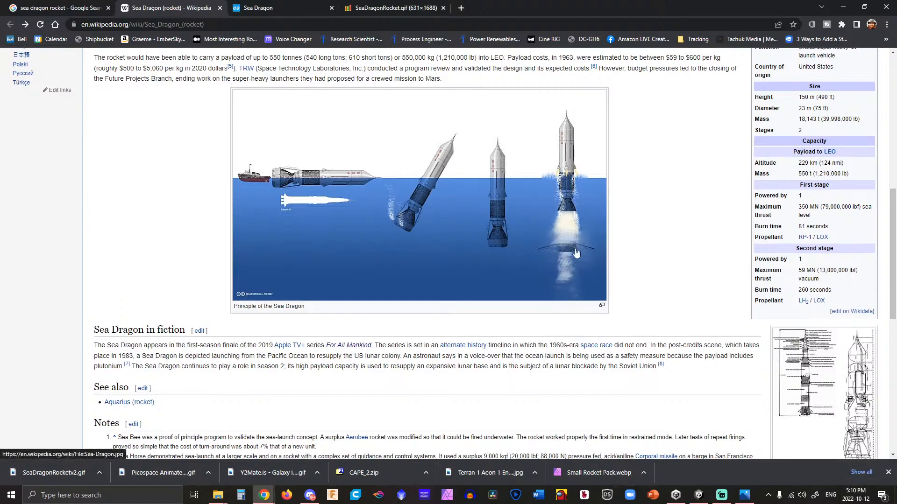
pyautogui.scroll(1, 576, 254)
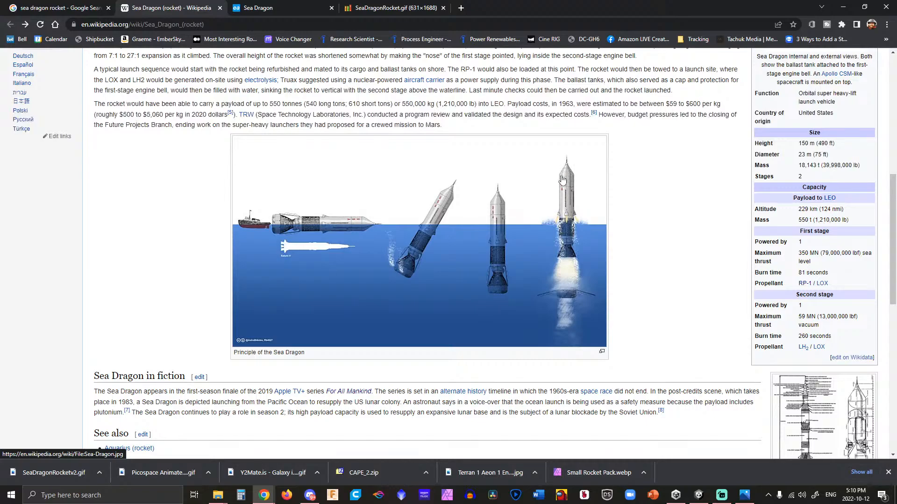
pyautogui.scroll(-3, 476, 213)
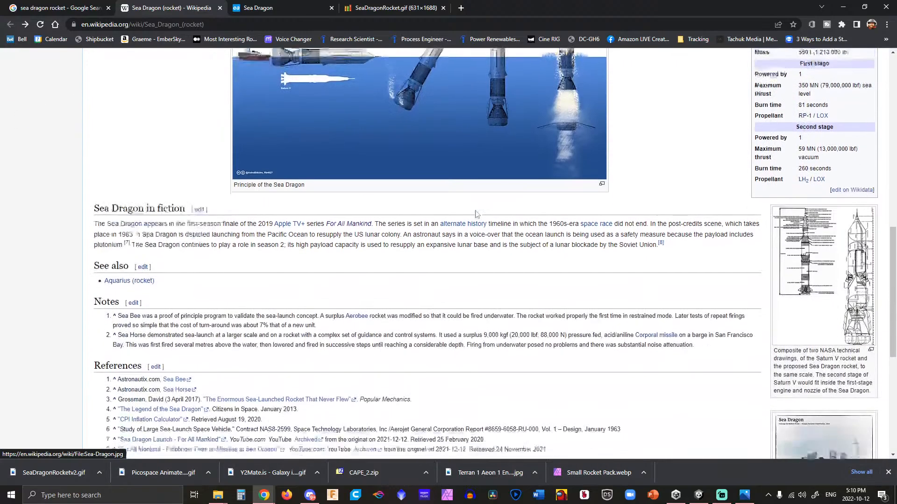
# Leave the Wikipedia article, close the SeaDragonRocketv2.gif drawing, and switch to the Unity Modding Toolkit project.
pyautogui.scroll(-5, 475, 213)
pyautogui.scroll(20, 475, 213)
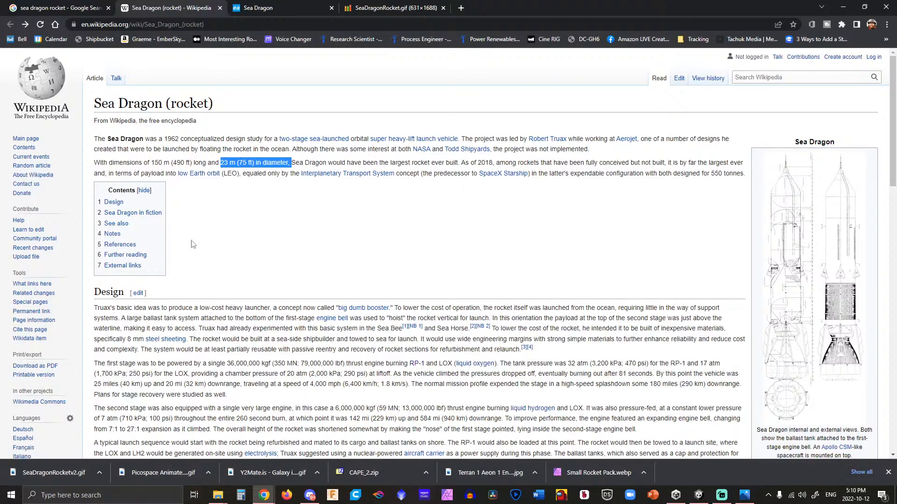
pyautogui.click(843, 7)
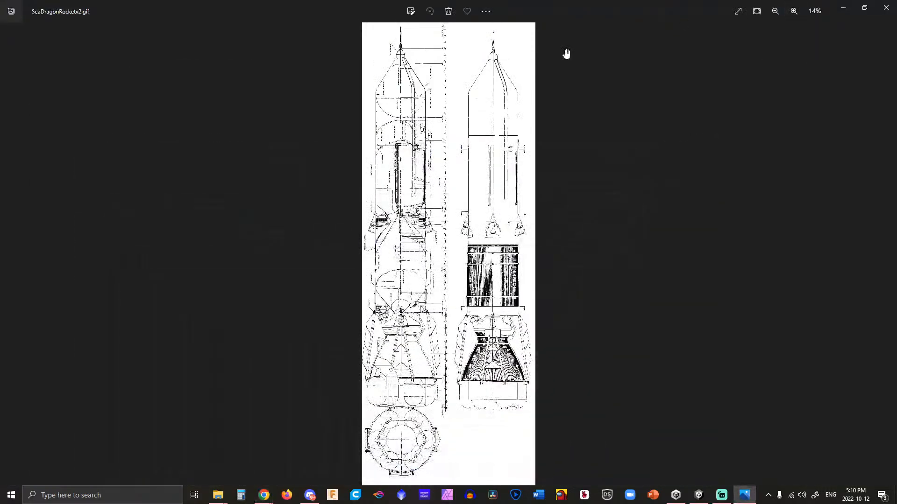
pyautogui.click(892, 6)
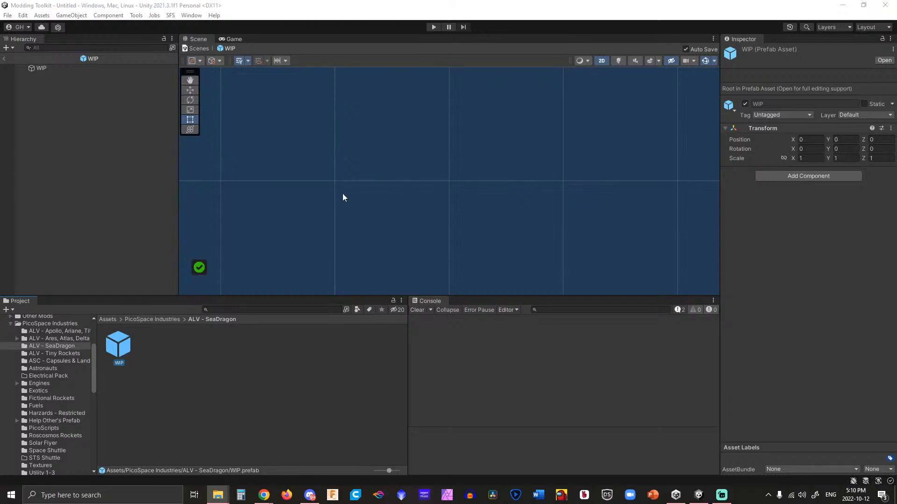
pyautogui.click(333, 199)
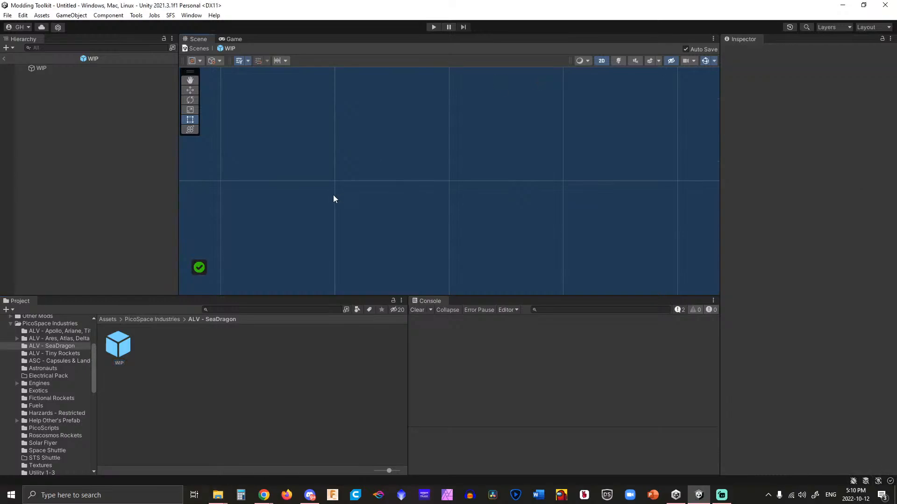
# Show the ALV - SeaDragon folder in File Explorer, copy SeaDragonRocketv2.gif into it from Reference Images, and return to Unity.
pyautogui.rightClick(131, 349)
pyautogui.click(212, 97)
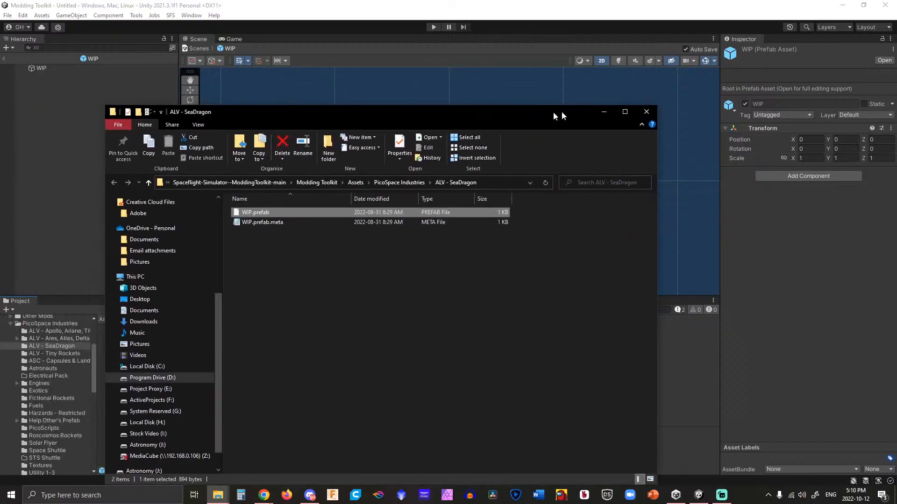
pyautogui.moveTo(551, 114); pyautogui.dragTo(718, 70)
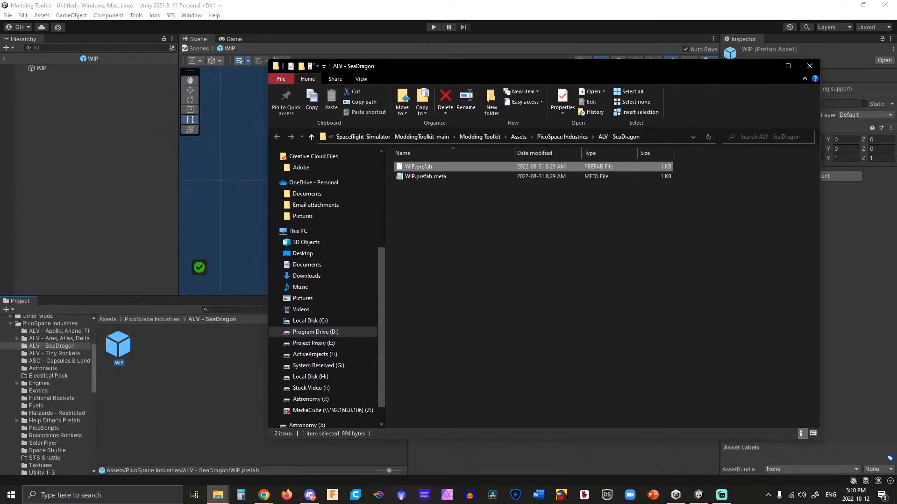
pyautogui.moveTo(0, 168); pyautogui.dragTo(294, 46)
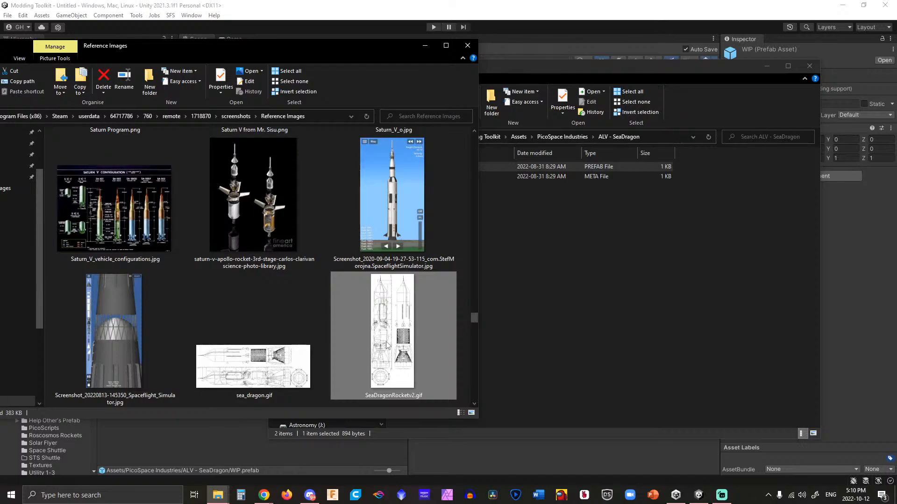
pyautogui.moveTo(386, 344); pyautogui.dragTo(593, 292)
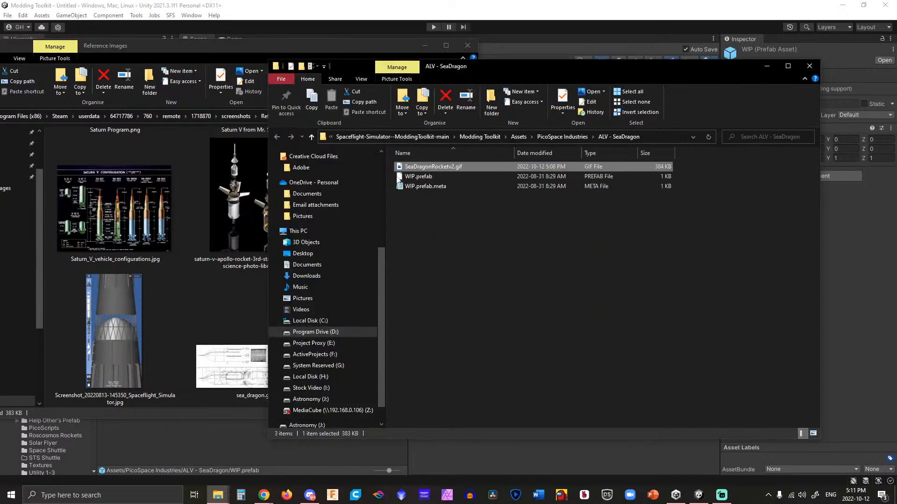
pyautogui.click(467, 46)
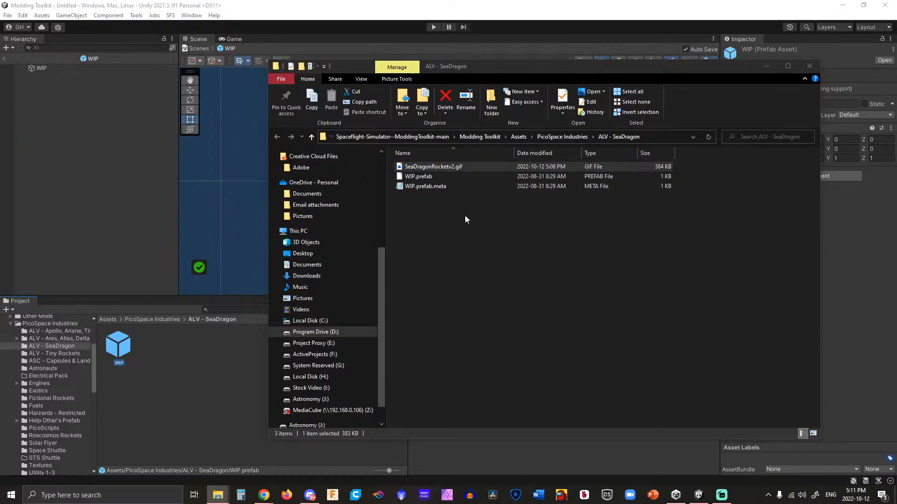
pyautogui.click(163, 372)
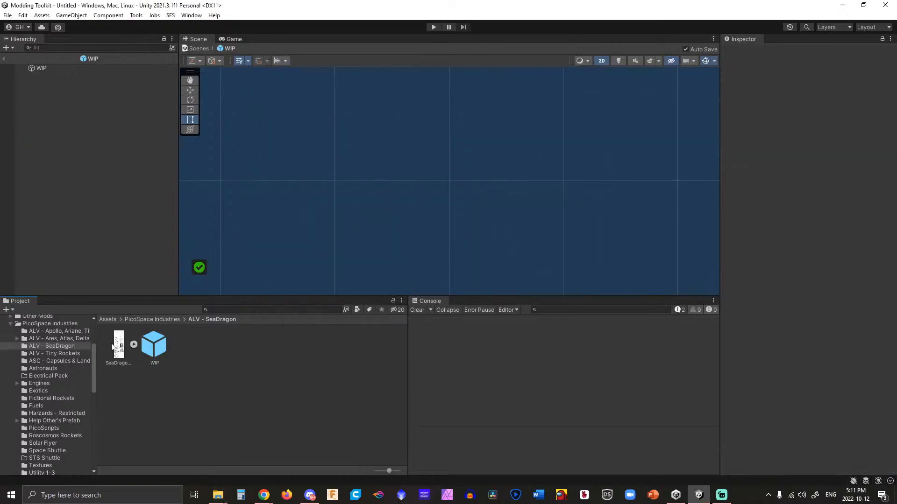
# Place the SeaDragonRocketv2 image as a sprite in the WIP prefab's scene, near the origin.
pyautogui.click(118, 346)
pyautogui.moveTo(118, 345); pyautogui.dragTo(456, 196)
pyautogui.scroll(4, 456, 196)
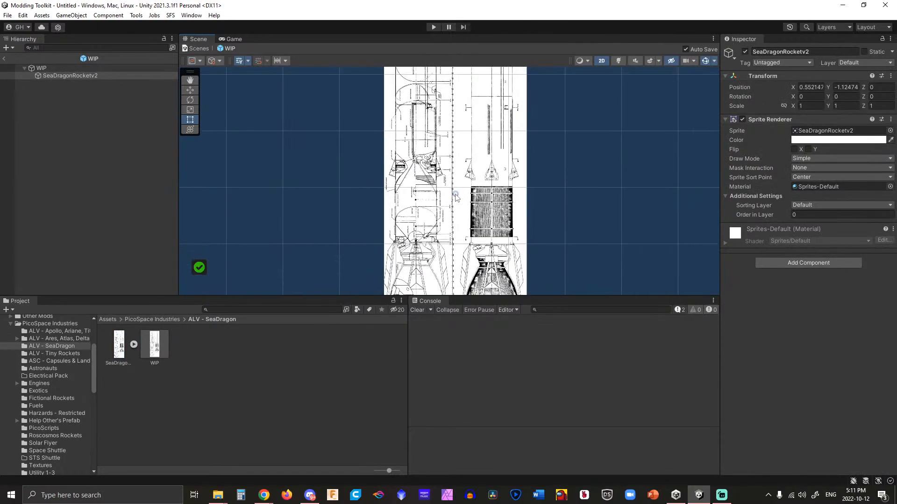
pyautogui.scroll(-3, 456, 196)
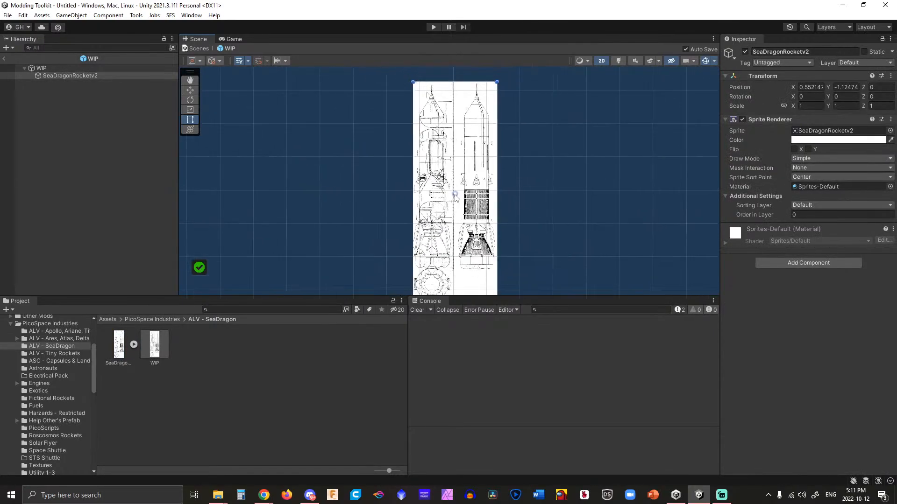
# Create an empty GameObject in the WIP prefab and set its position to 0, 0, 0.
pyautogui.click(88, 102)
pyautogui.rightClick(81, 96)
pyautogui.click(112, 206)
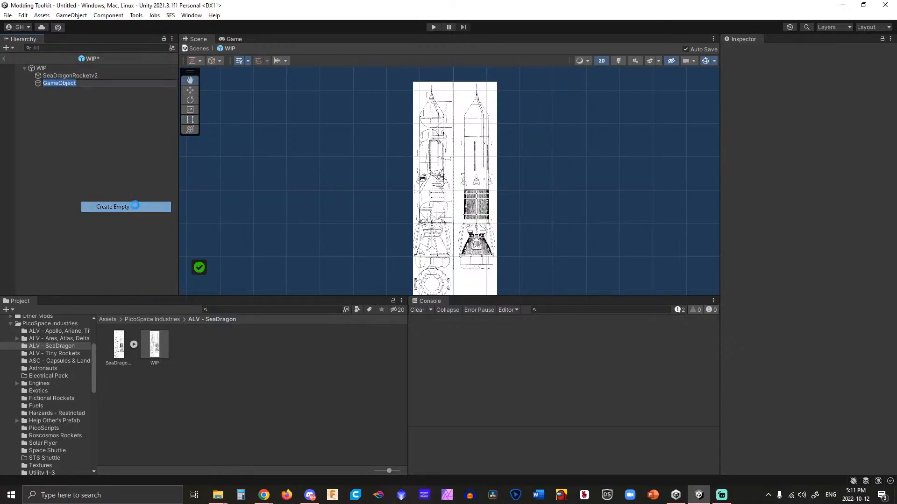
pyautogui.click(822, 88)
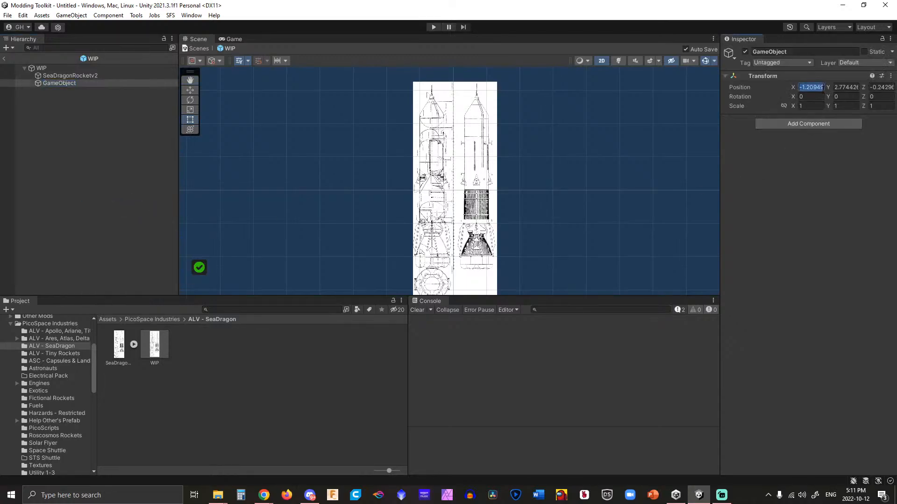
pyautogui.write('0')
pyautogui.press('Tab')
pyautogui.write('0')
pyautogui.press('Tab')
pyautogui.write('0')
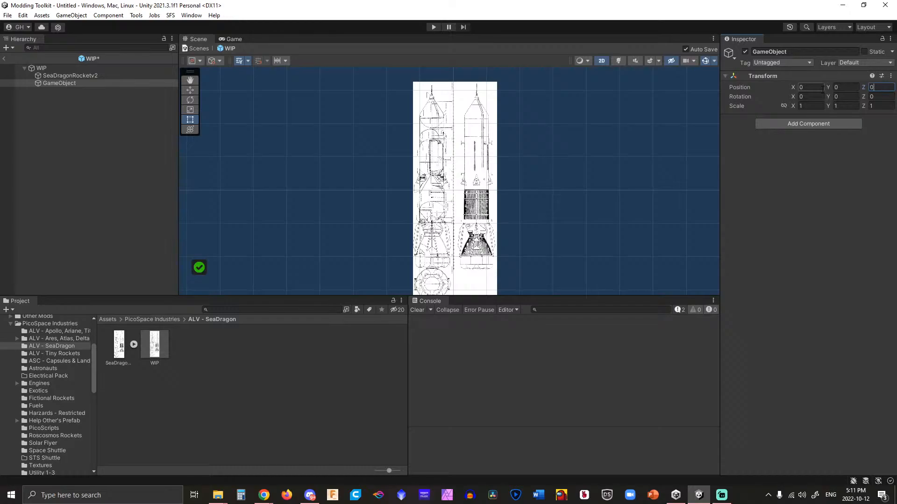
# Add a Custom Pipe component to the new GameObject.
pyautogui.click(814, 124)
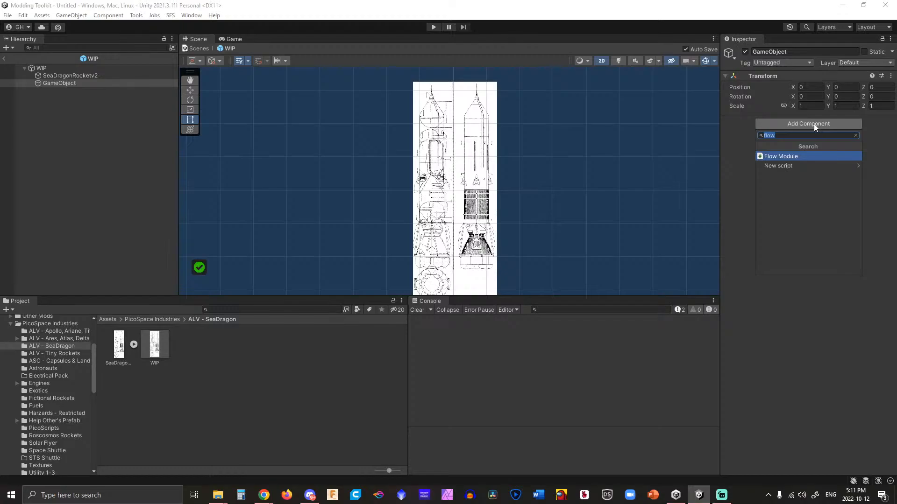
pyautogui.write('cus')
pyautogui.press('Down')
pyautogui.press('Down')
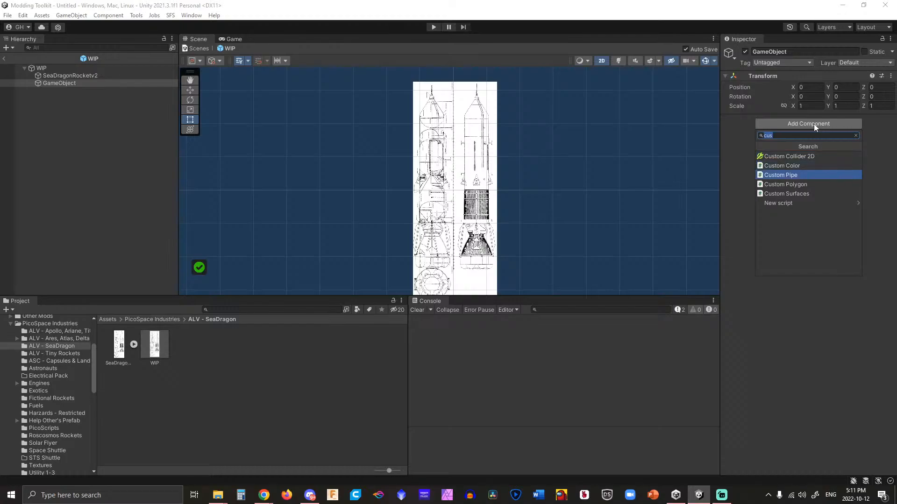
pyautogui.press('BackSpace')
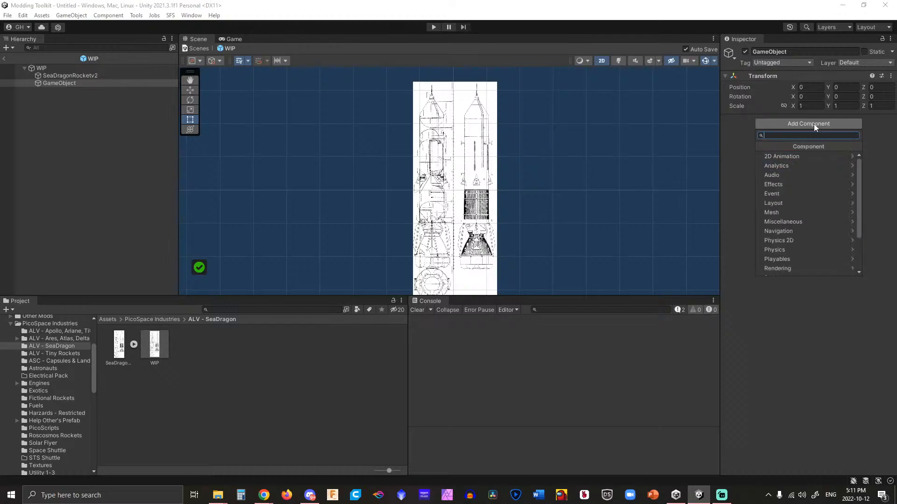
pyautogui.write('pipe')
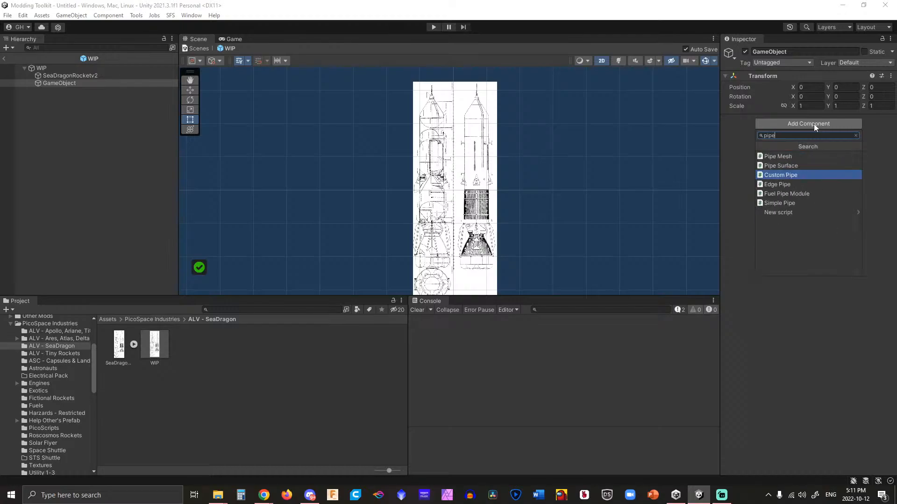
pyautogui.press('Return')
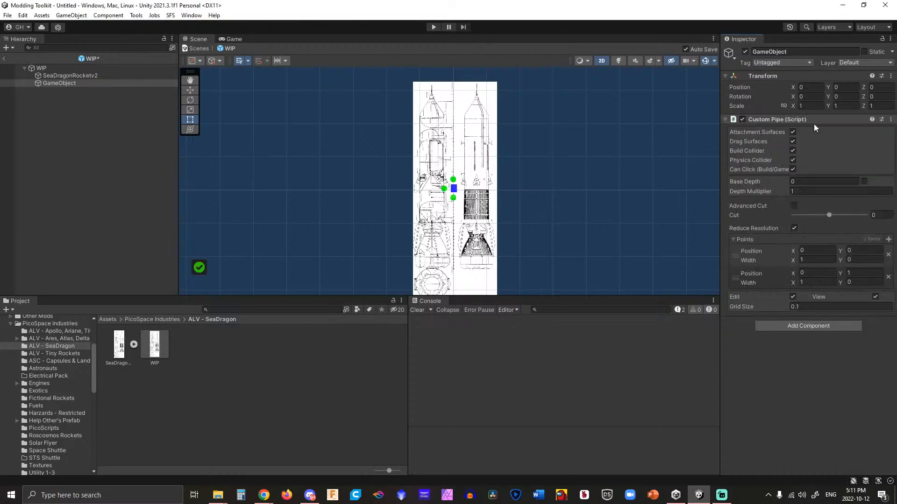
# Add a Pipe Mesh component to the GameObject and assign its own Custom Pipe as the Pipe Data.
pyautogui.click(803, 327)
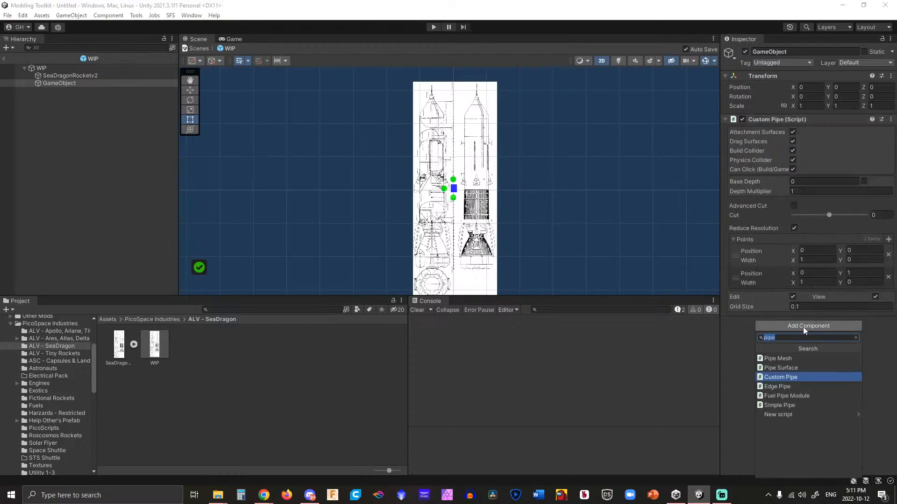
pyautogui.write('e')
pyautogui.click(798, 361)
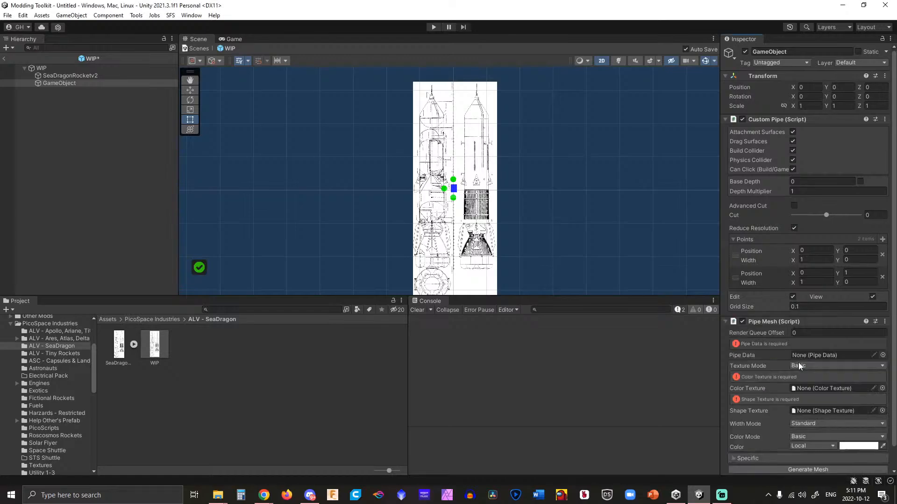
pyautogui.click(883, 332)
pyautogui.doubleClick(854, 335)
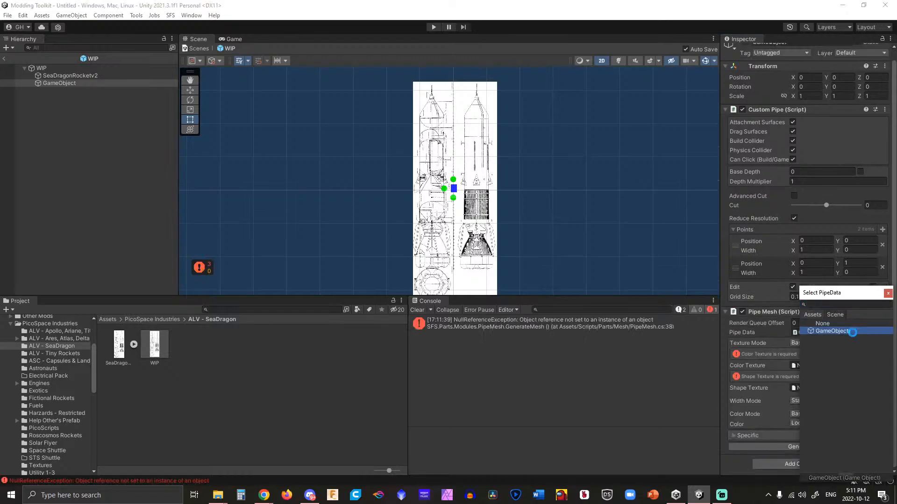
# Set the Pipe Mesh's color texture to Color_White and its shape texture to Flat.
pyautogui.click(882, 365)
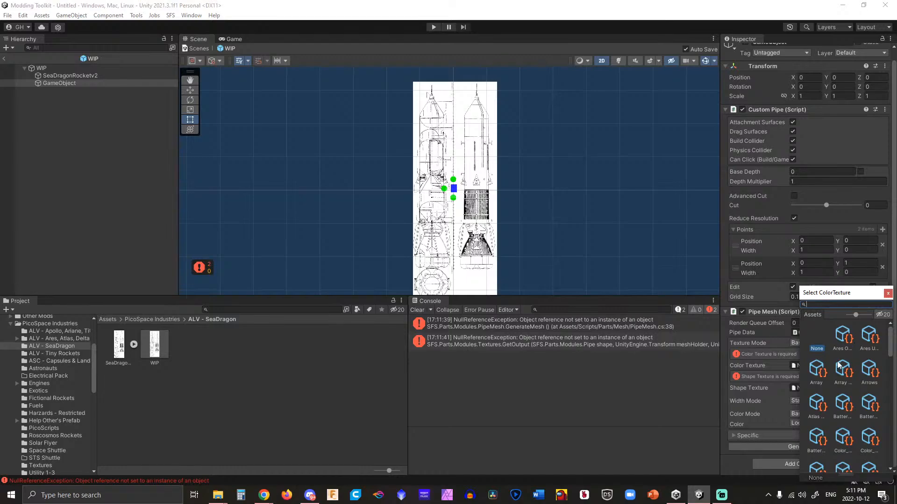
pyautogui.write('white')
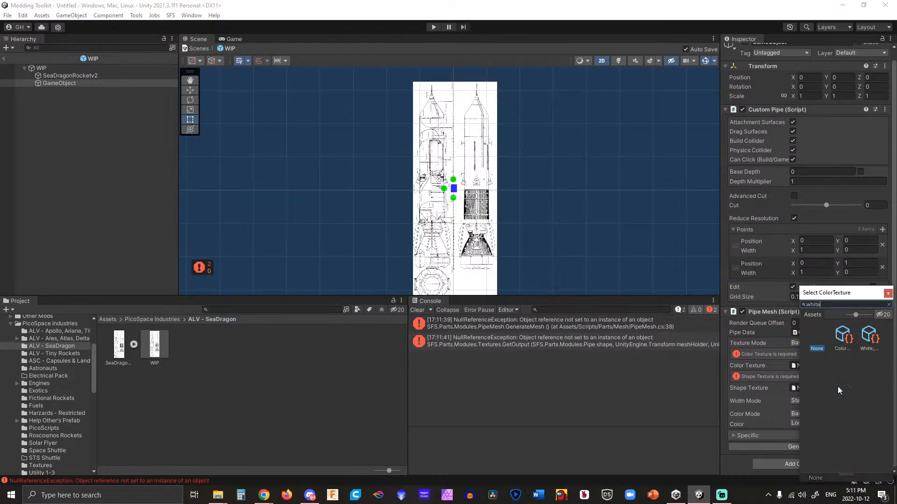
pyautogui.doubleClick(843, 332)
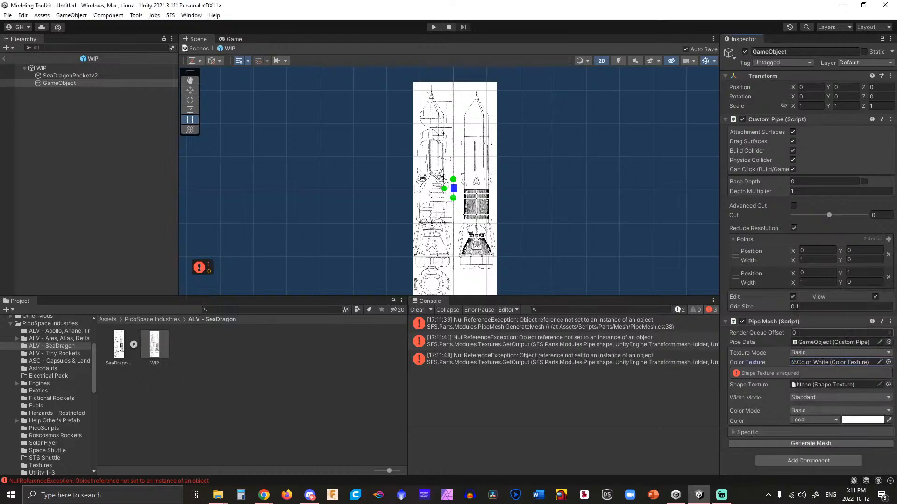
pyautogui.click(890, 385)
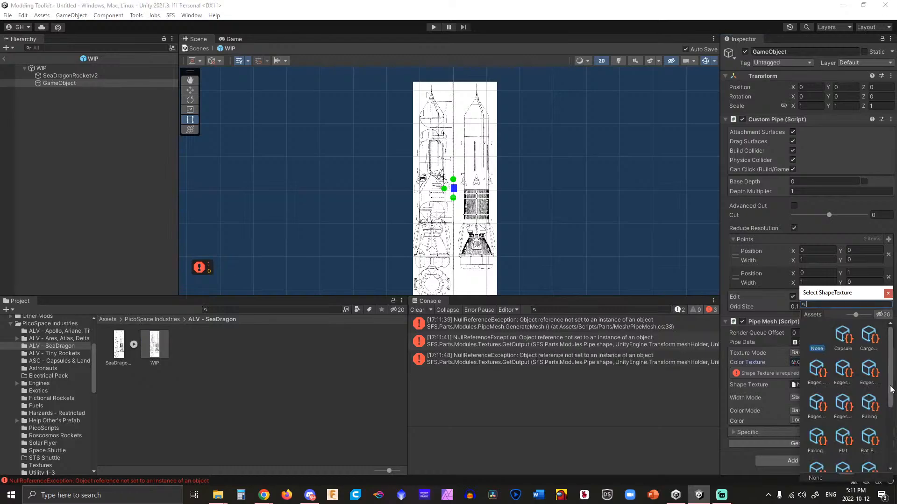
pyautogui.scroll(-1, 849, 411)
pyautogui.click(841, 410)
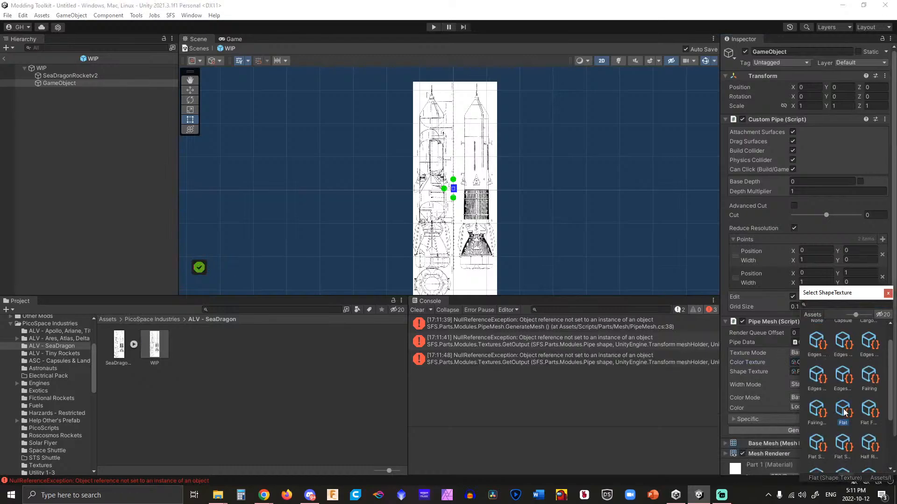
pyautogui.doubleClick(844, 411)
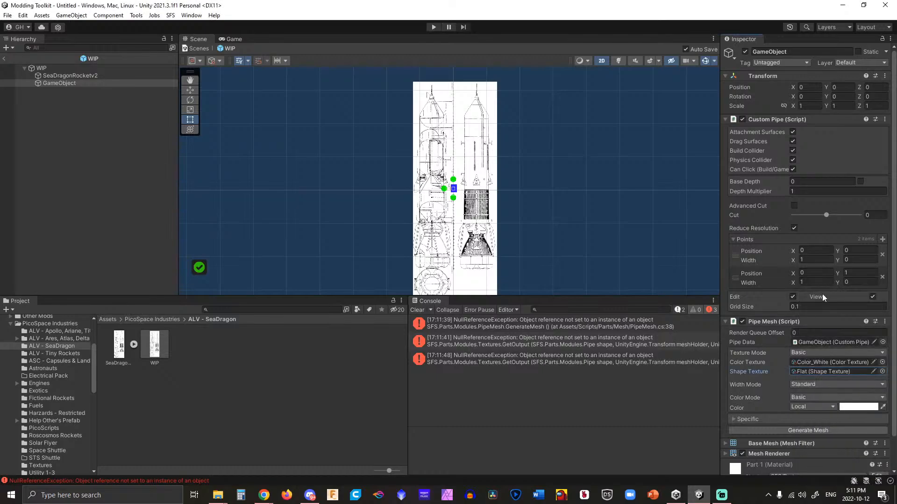
# Set the Custom Pipe's second point to Y position 150, give both points an X width of 23, and generate the mesh.
pyautogui.scroll(4, 454, 191)
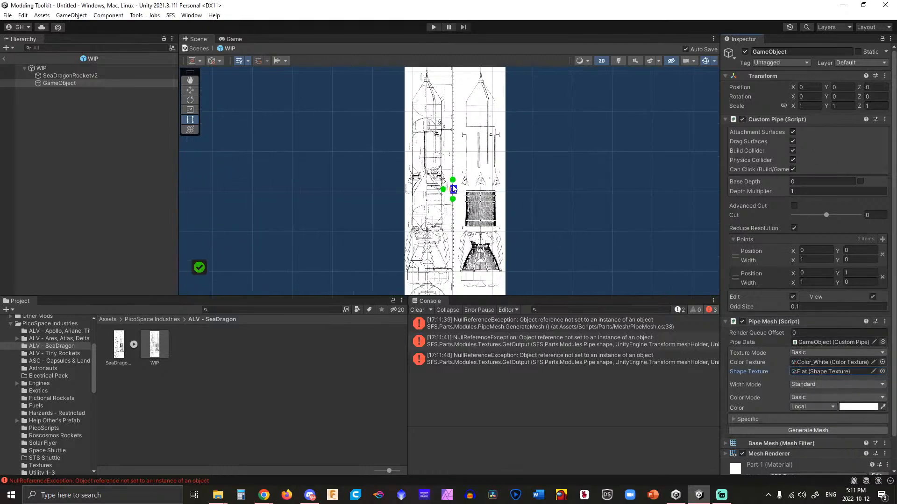
pyautogui.scroll(3, 454, 192)
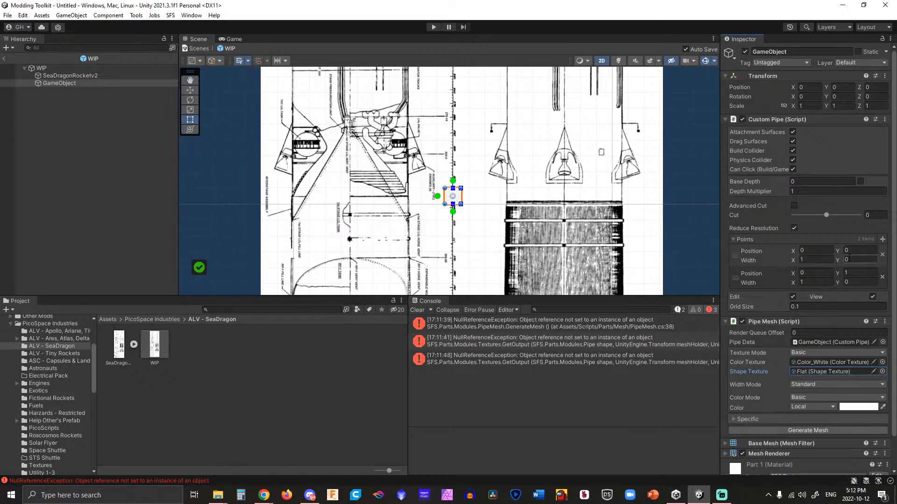
pyautogui.click(854, 272)
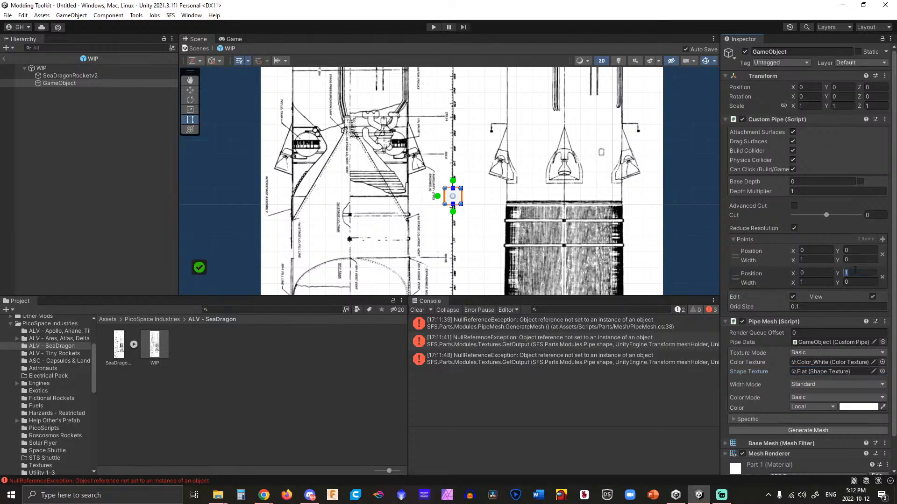
pyautogui.write('150')
pyautogui.click(815, 260)
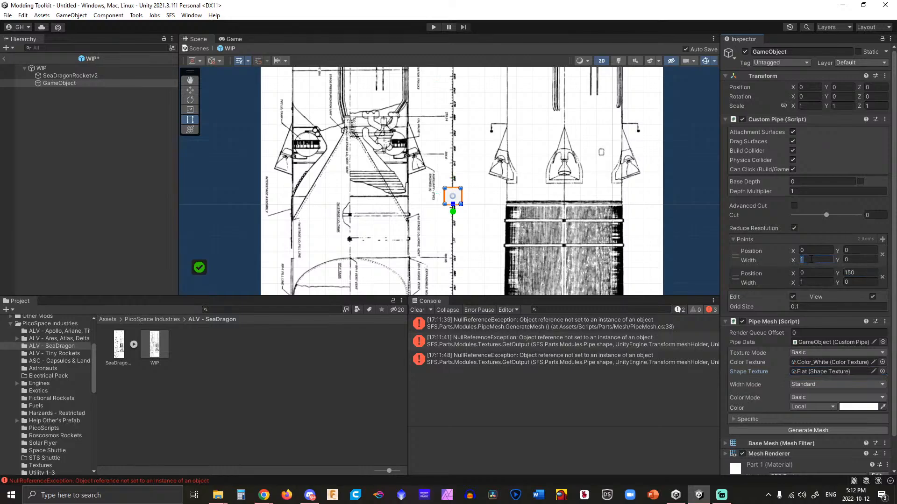
pyautogui.write('23')
pyautogui.click(822, 282)
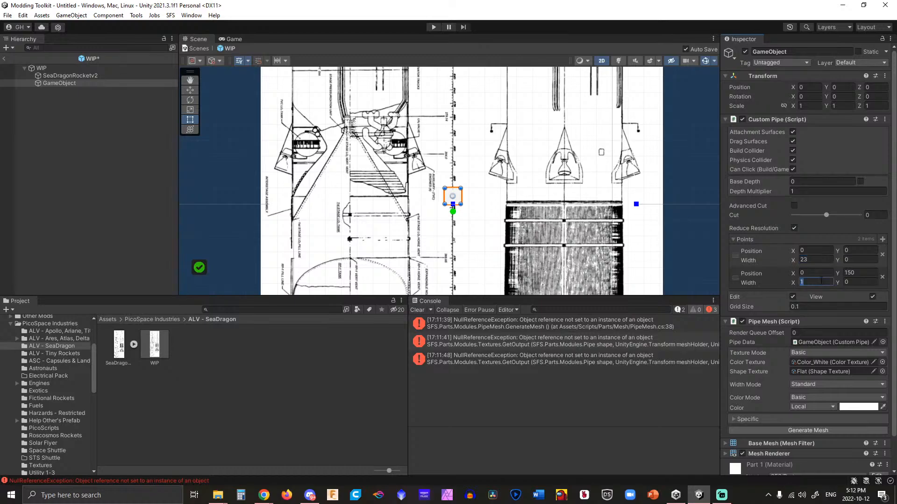
pyautogui.write('23')
pyautogui.click(817, 430)
pyautogui.scroll(-5, 482, 193)
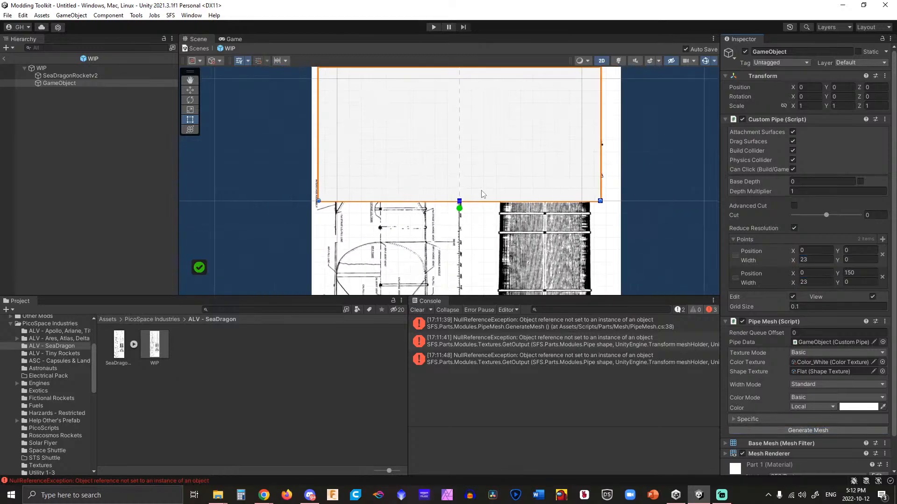
# Make the pipe semi-transparent by setting its mesh color's alpha to 124.
pyautogui.scroll(-6, 483, 193)
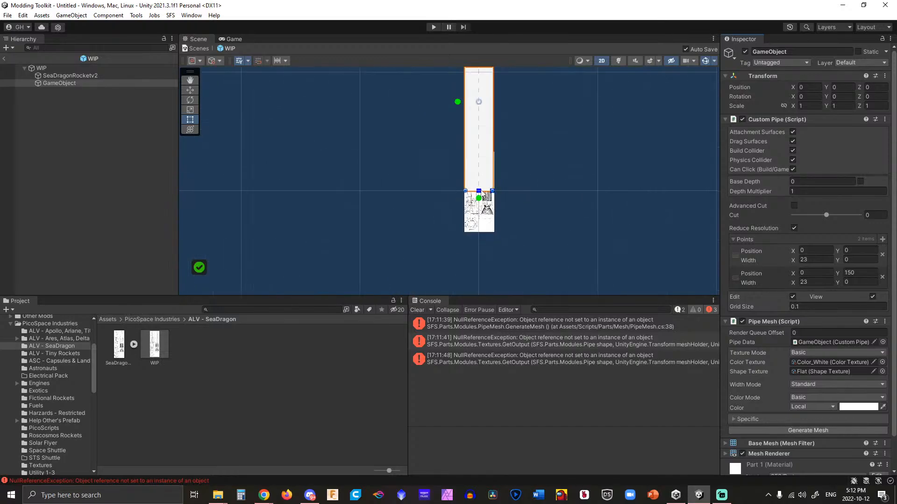
pyautogui.scroll(3, 539, 192)
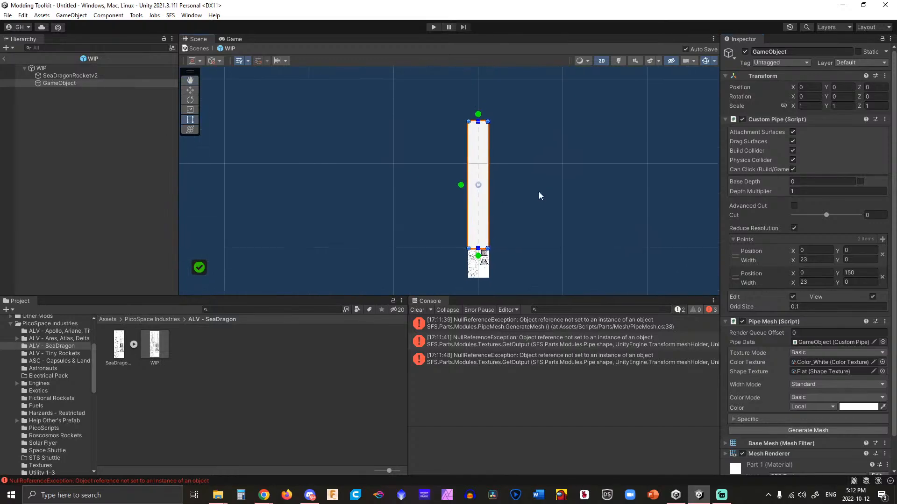
pyautogui.click(861, 406)
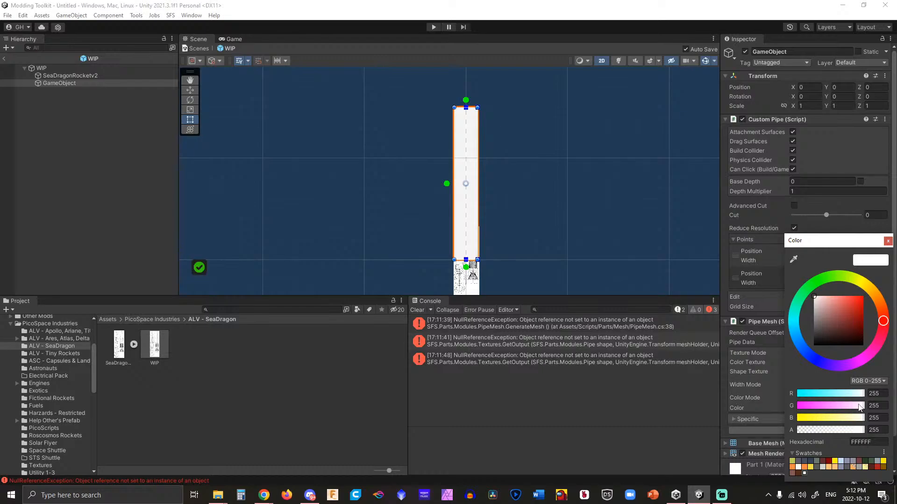
pyautogui.click(829, 430)
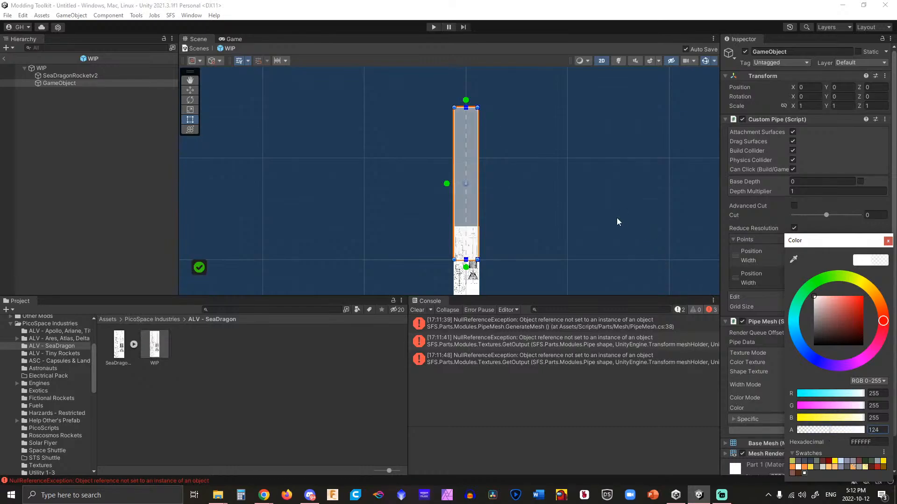
pyautogui.click(567, 220)
# Rename the WIP prefab asset as SeaDragon Construct.
pyautogui.scroll(4, 493, 238)
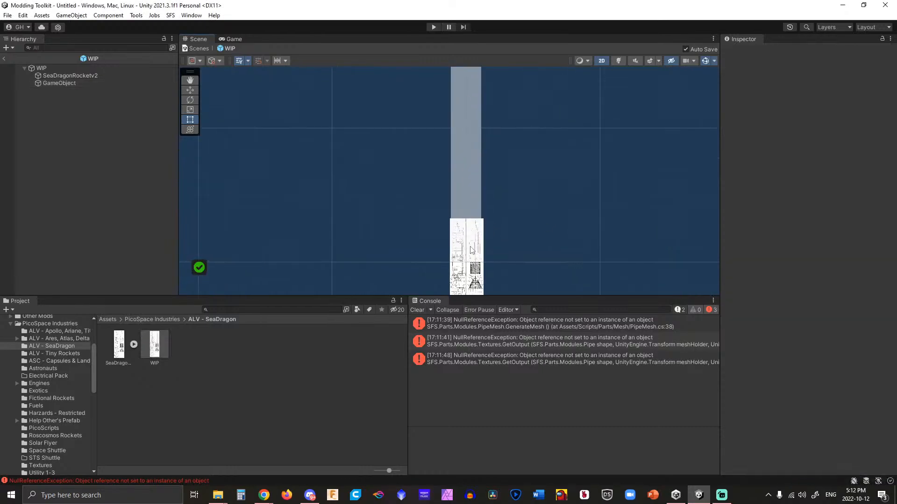
pyautogui.click(472, 250)
pyautogui.click(470, 267)
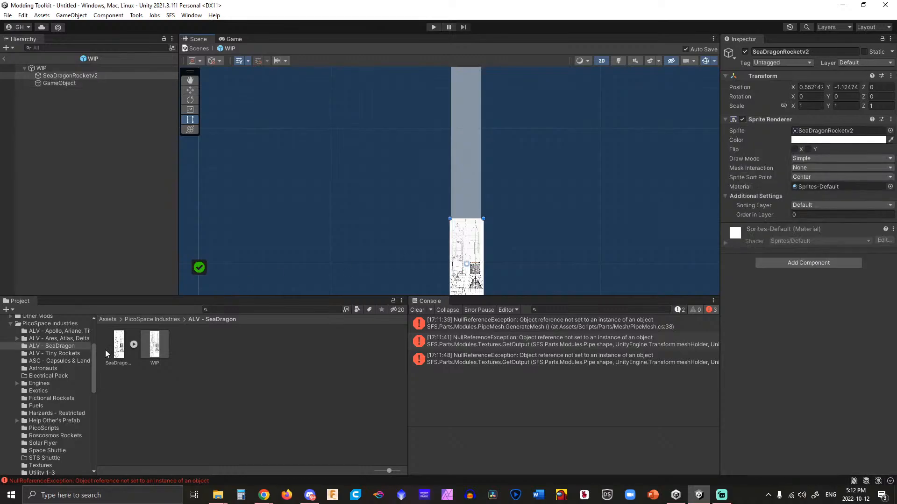
pyautogui.click(157, 368)
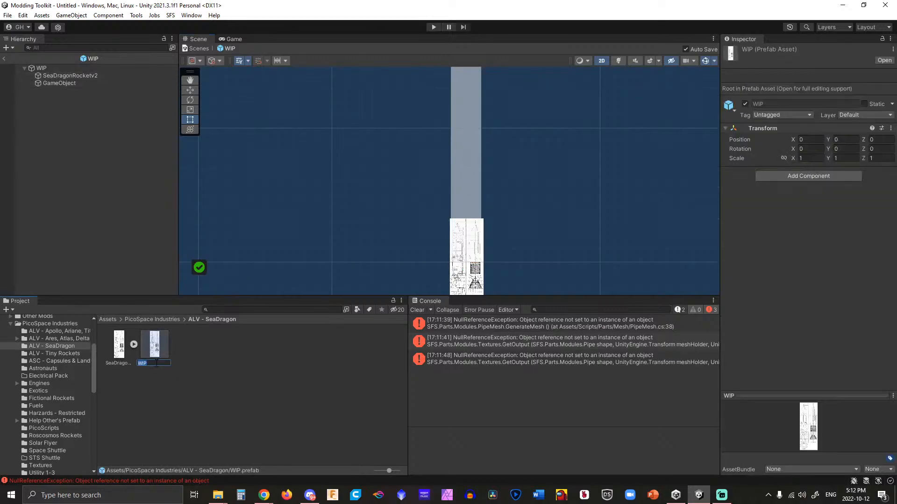
pyautogui.write('S')
pyautogui.write('ea')
pyautogui.write('Dragon C')
pyautogui.write('onstruct')
pyautogui.press('Return')
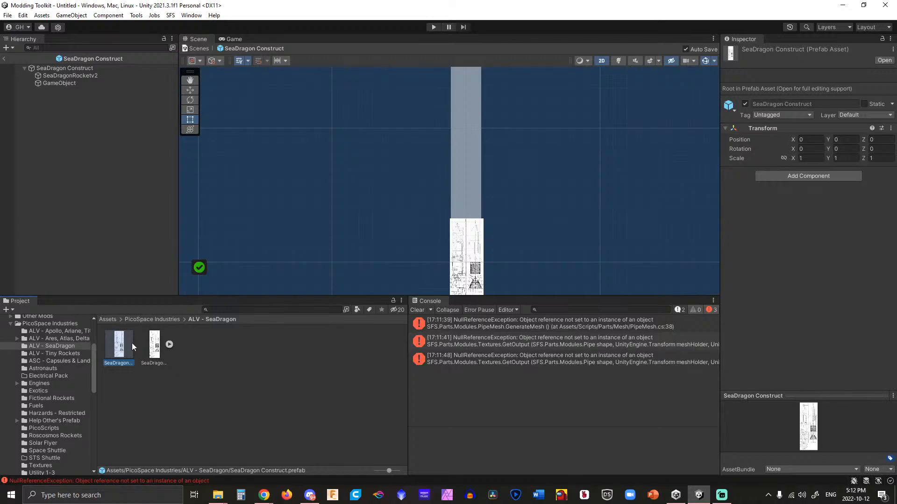
# Try moving the SeaDragonRocketv2 drawing beside the pipe and set its X and Y scale to 1.
pyautogui.click(473, 252)
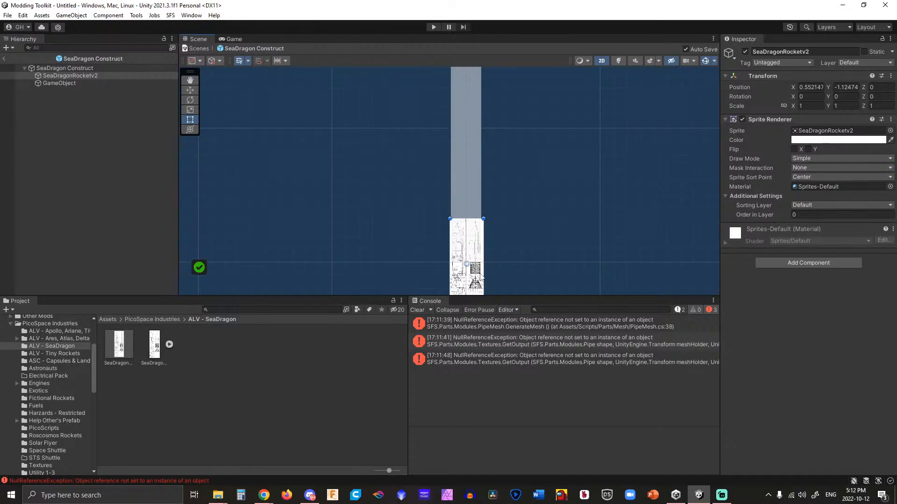
pyautogui.moveTo(480, 277); pyautogui.dragTo(545, 206)
pyautogui.click(808, 105)
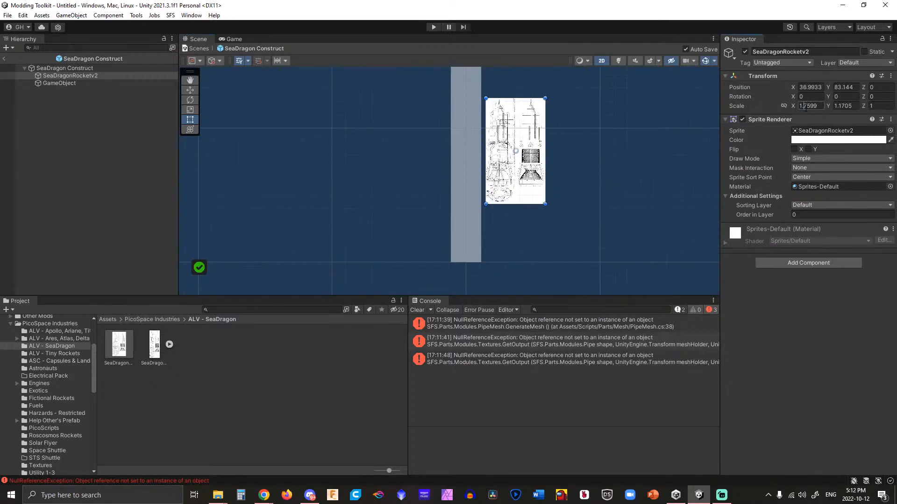
pyautogui.write('1')
pyautogui.press('Tab')
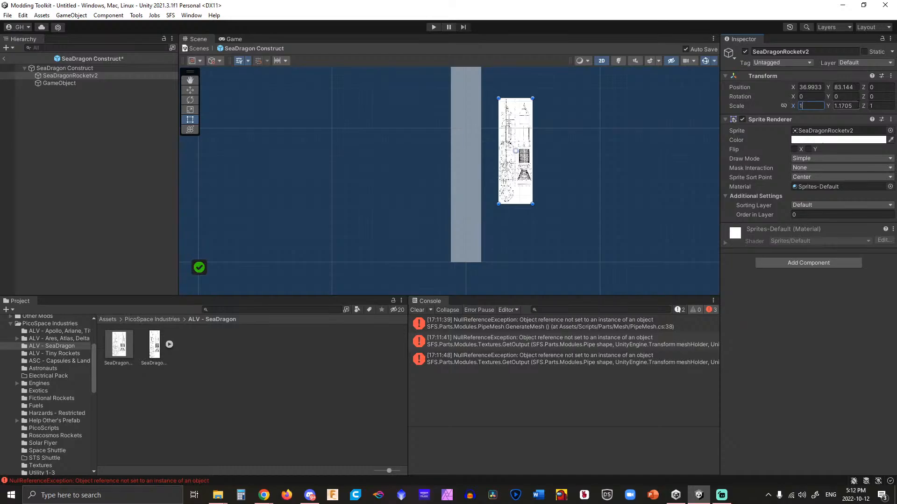
pyautogui.write('1')
# Set the SeaDragonRocketv2 drawing's X and Y position to 0.
pyautogui.click(809, 87)
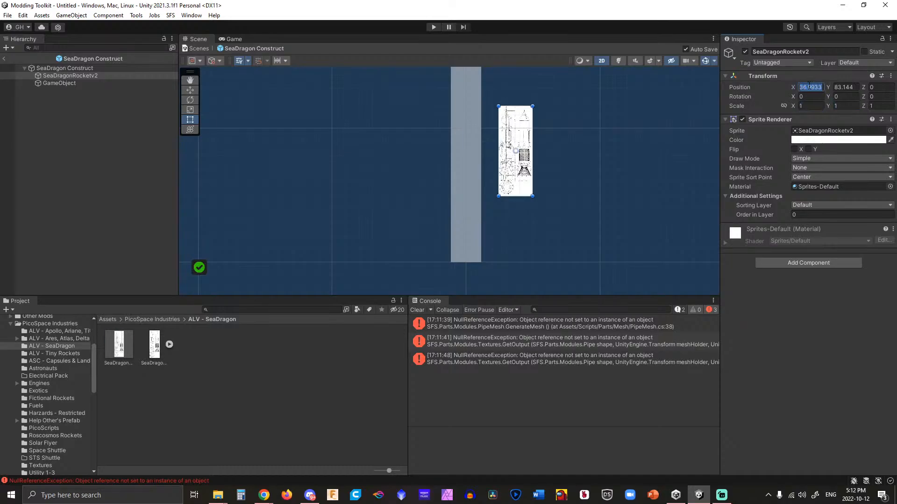
pyautogui.write('40')
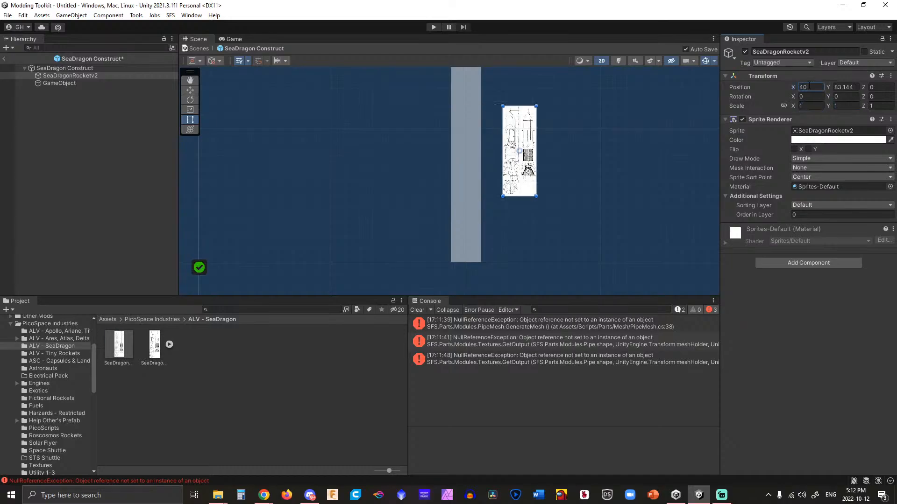
pyautogui.press('BackSpace')
pyautogui.press('BackSpace')
pyautogui.write('0')
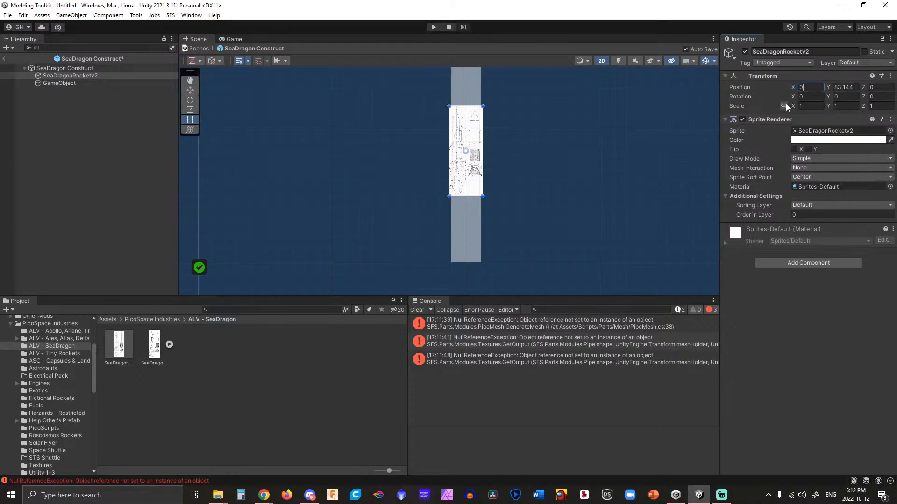
pyautogui.click(846, 87)
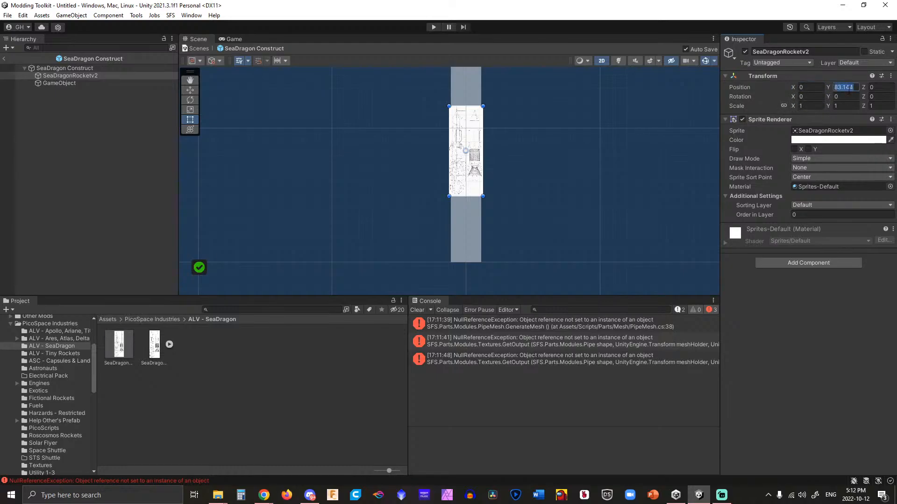
pyautogui.write('0')
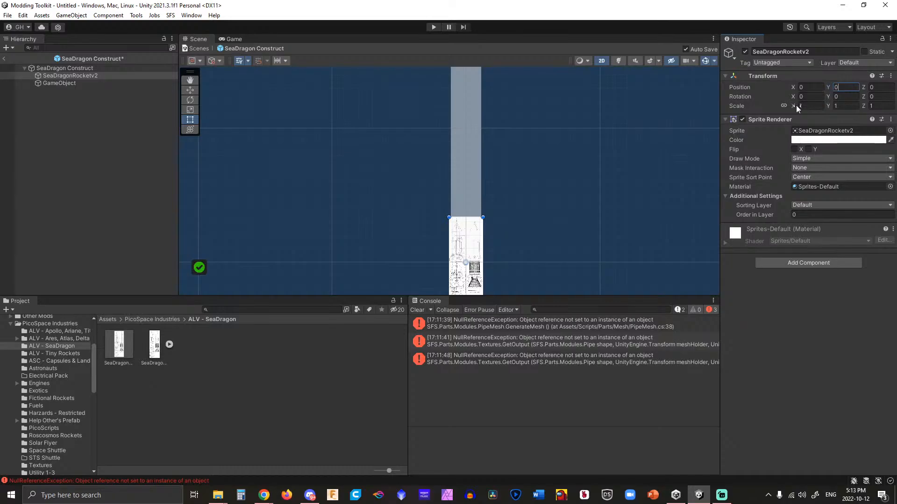
# Scale the drawing uniformly to about 4.02 and move it partly clear of the pipe.
pyautogui.moveTo(796, 108); pyautogui.dragTo(846, 105)
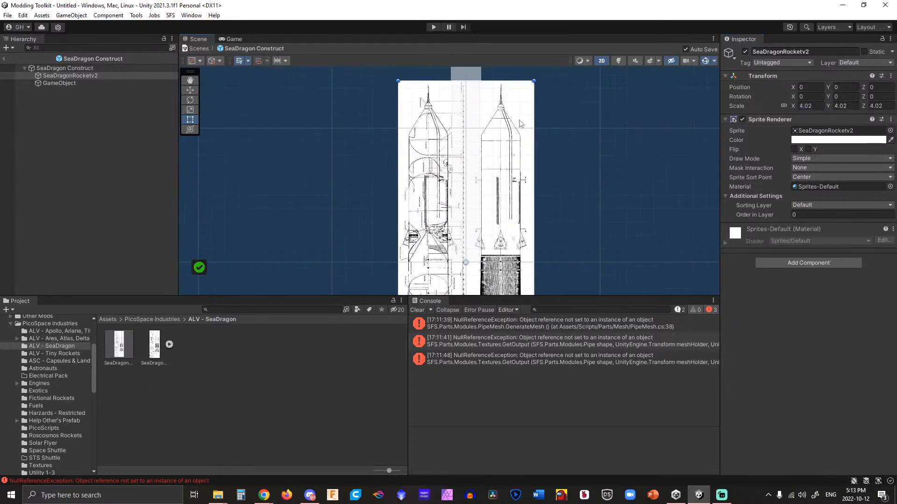
pyautogui.moveTo(520, 123); pyautogui.dragTo(680, 149)
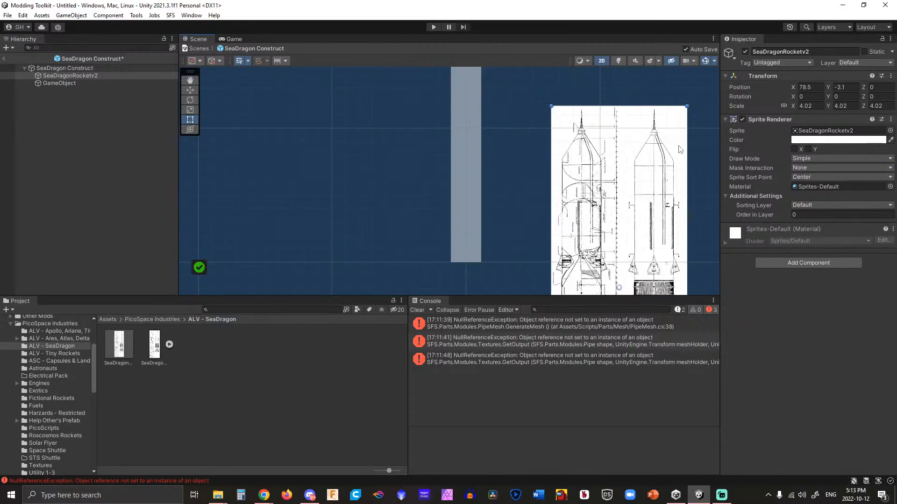
pyautogui.hotkey('ctrl', 'z')
# Change the pipe's mesh color to a translucent red.
pyautogui.click(455, 111)
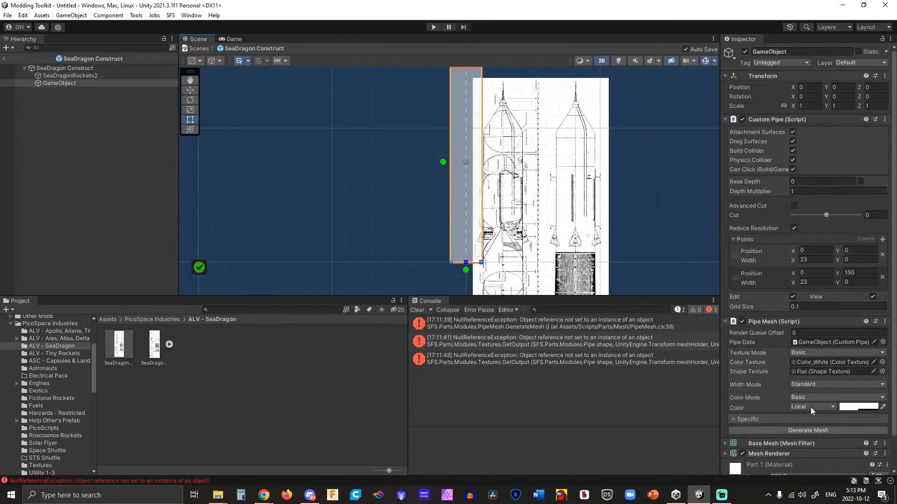
pyautogui.click(859, 407)
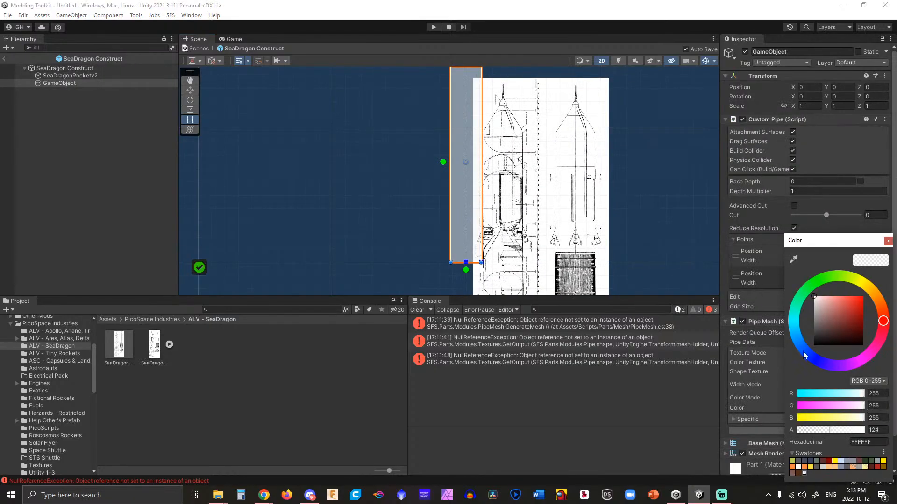
pyautogui.moveTo(850, 304); pyautogui.dragTo(849, 296)
pyautogui.click(884, 326)
pyautogui.click(696, 138)
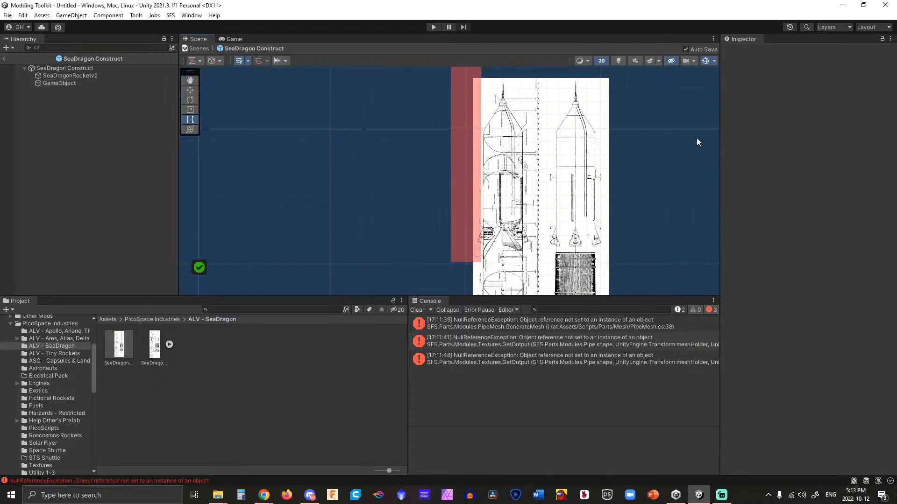
# Move the drawing to about X 29.6, Y 19.5 so its cutaway rocket lies behind the red pipe.
pyautogui.click(575, 135)
pyautogui.moveTo(564, 155); pyautogui.dragTo(528, 129)
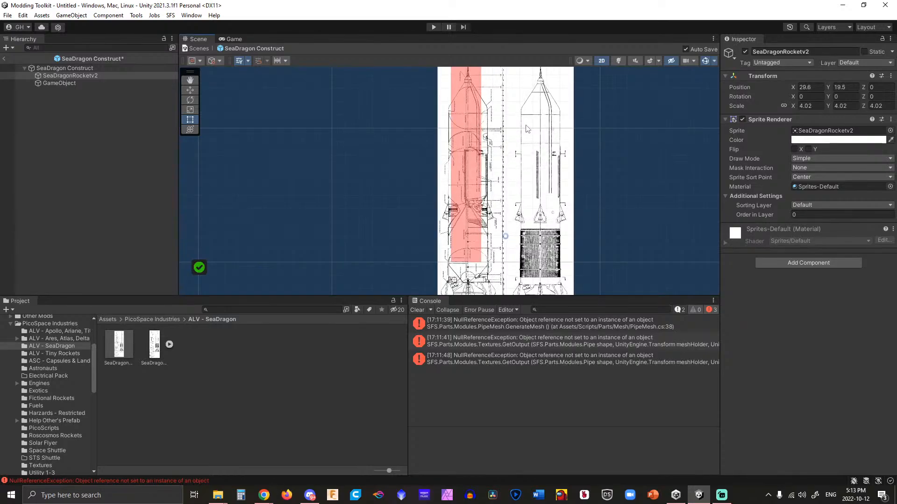
pyautogui.click(614, 164)
pyautogui.scroll(-3, 614, 164)
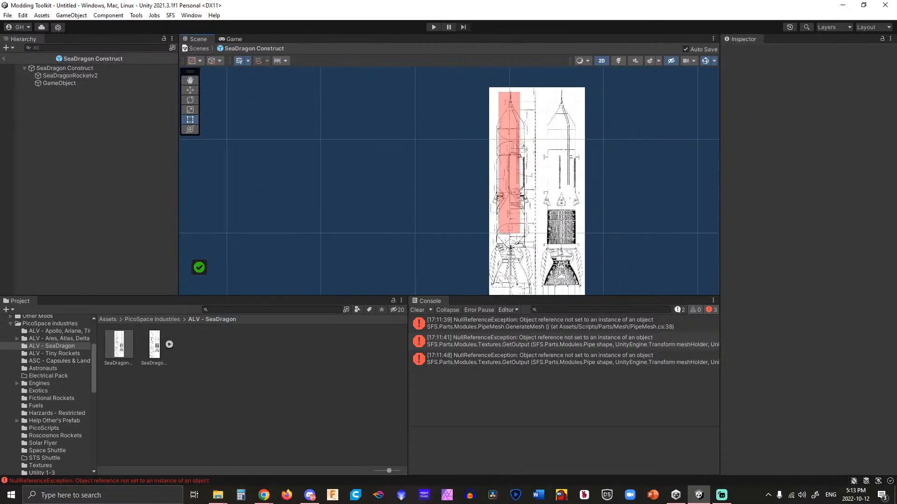
# Scale the drawing uniformly to about 2.84 and move it to about X 20.7, Y 53.7 over the pipe.
pyautogui.click(544, 120)
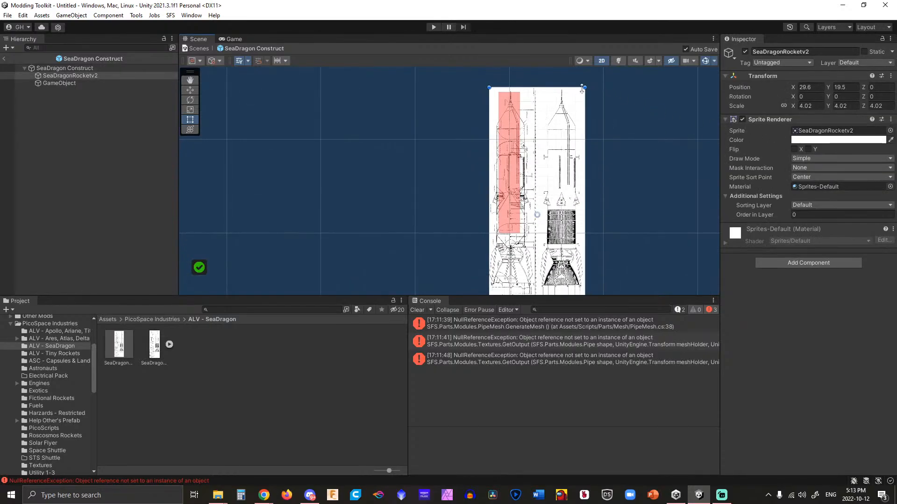
pyautogui.moveTo(584, 86); pyautogui.dragTo(600, 127)
pyautogui.hotkey('ctrl', 'z')
pyautogui.moveTo(794, 106); pyautogui.dragTo(777, 105)
pyautogui.moveTo(564, 150); pyautogui.dragTo(539, 129)
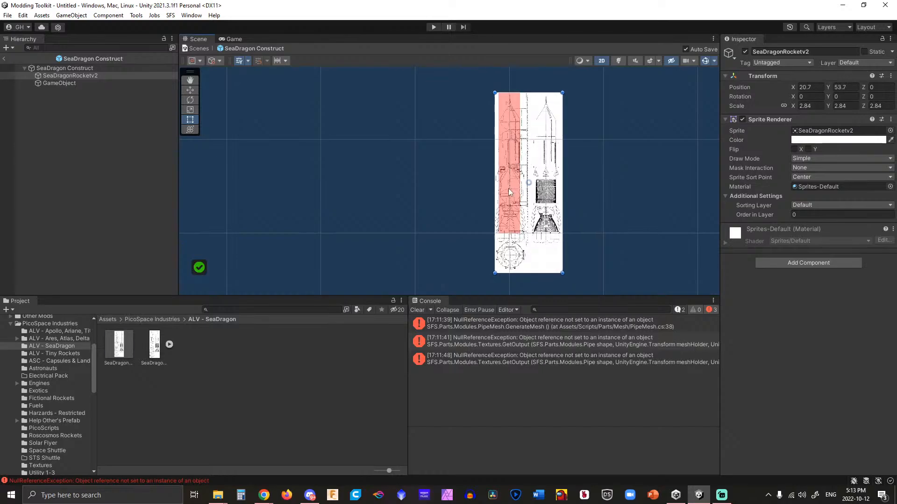
# Fit the rocket body to the pipe's width by scaling the drawing to about 3.14 and moving it to about X 21.8, Y 53.5.
pyautogui.scroll(8, 510, 192)
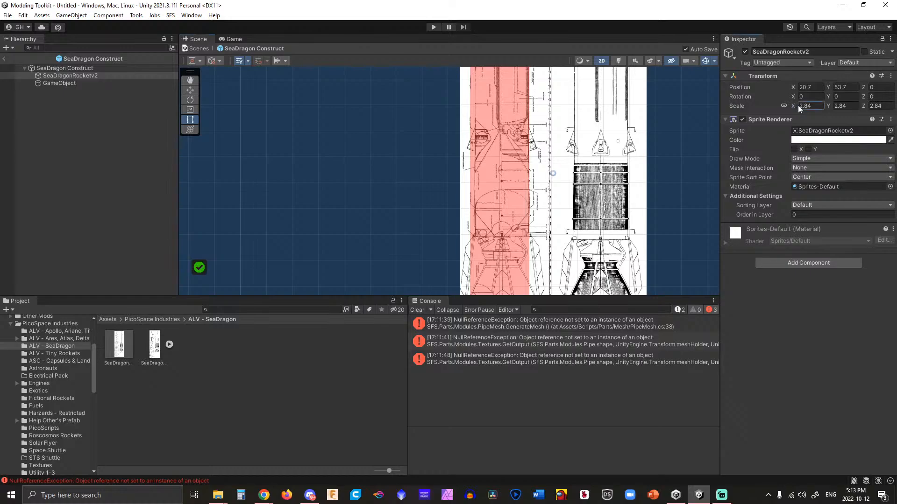
pyautogui.moveTo(798, 105); pyautogui.dragTo(800, 104)
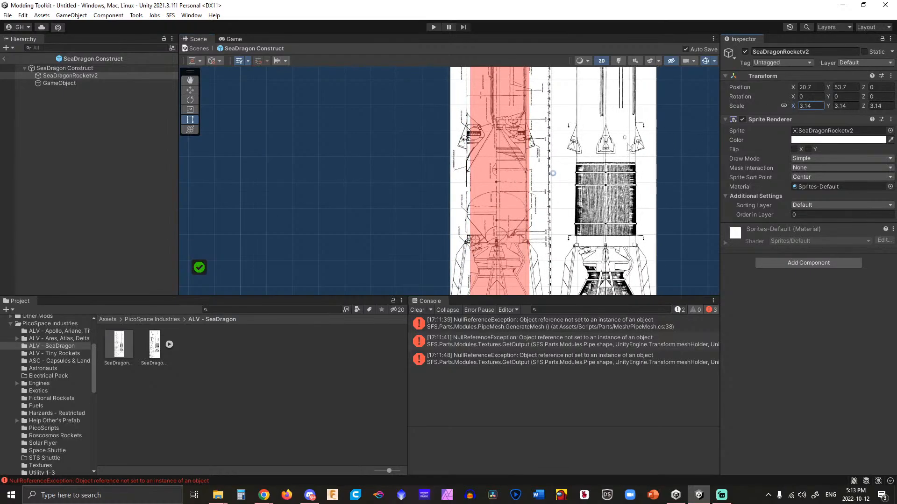
pyautogui.moveTo(603, 150)
pyautogui.mouseDown()
pyautogui.moveTo(617, 150)
pyautogui.moveTo(608, 151)
pyautogui.mouseUp()
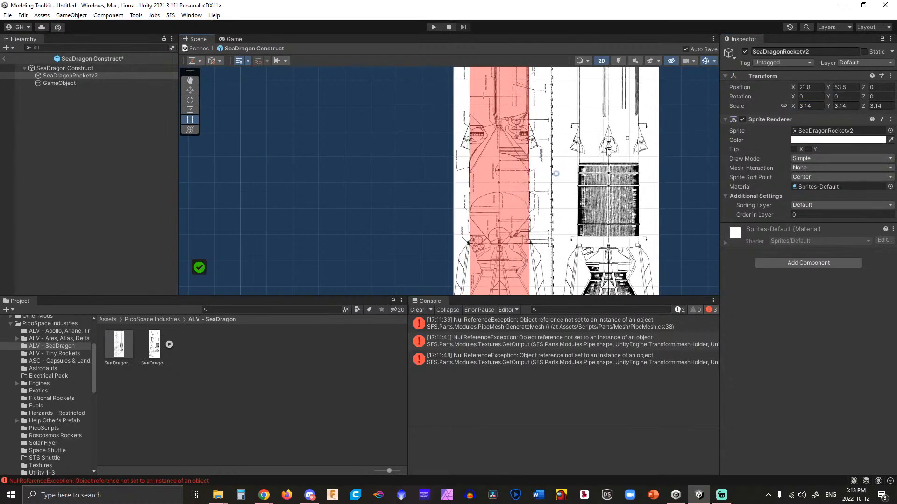
# Compare the red pipe's length and width with the drawn rocket from its nose tip down to the engine and nozzle.
pyautogui.scroll(-5, 608, 150)
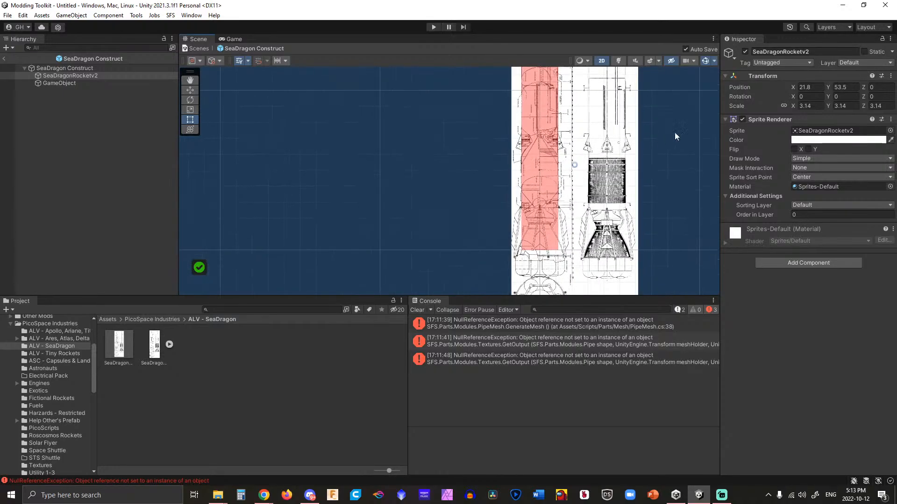
pyautogui.moveTo(688, 118); pyautogui.dragTo(681, 203, button='middle')
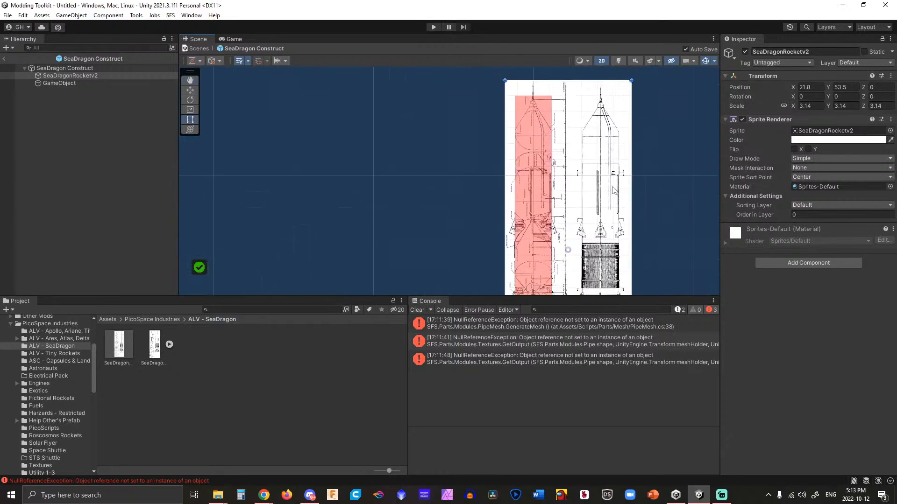
pyautogui.moveTo(612, 190); pyautogui.dragTo(668, 69)
pyautogui.moveTo(659, 169); pyautogui.dragTo(648, 48, button='middle')
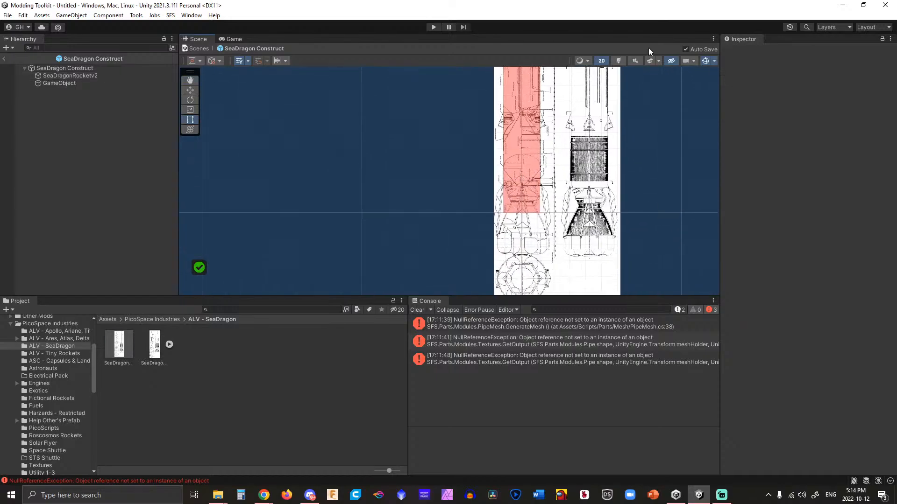
pyautogui.scroll(1, 591, 213)
pyautogui.scroll(6, 591, 213)
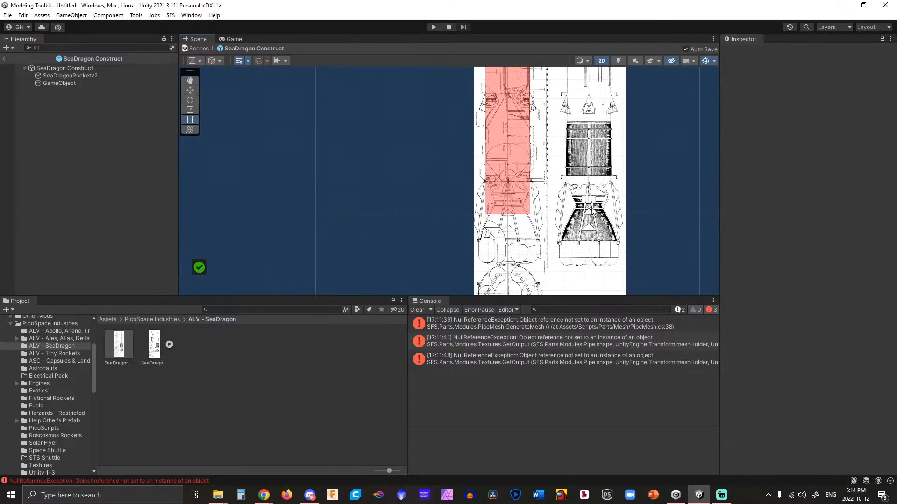
pyautogui.scroll(1, 591, 213)
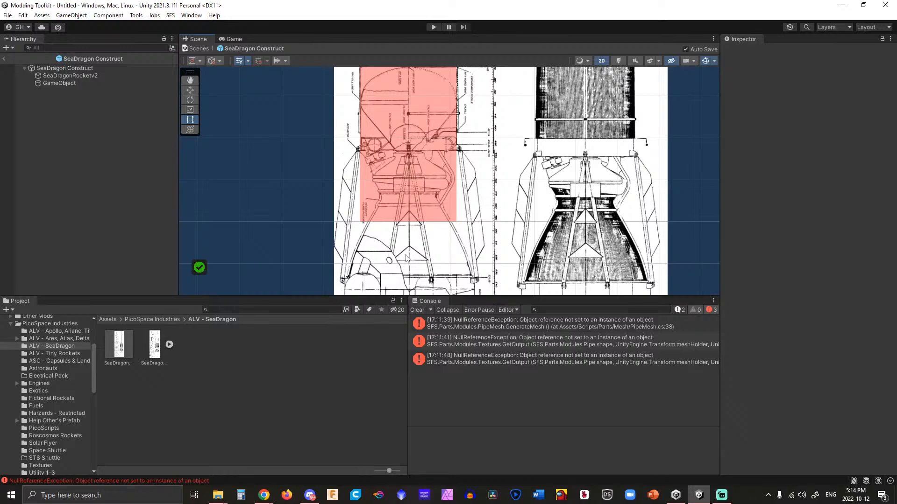
pyautogui.scroll(-6, 469, 211)
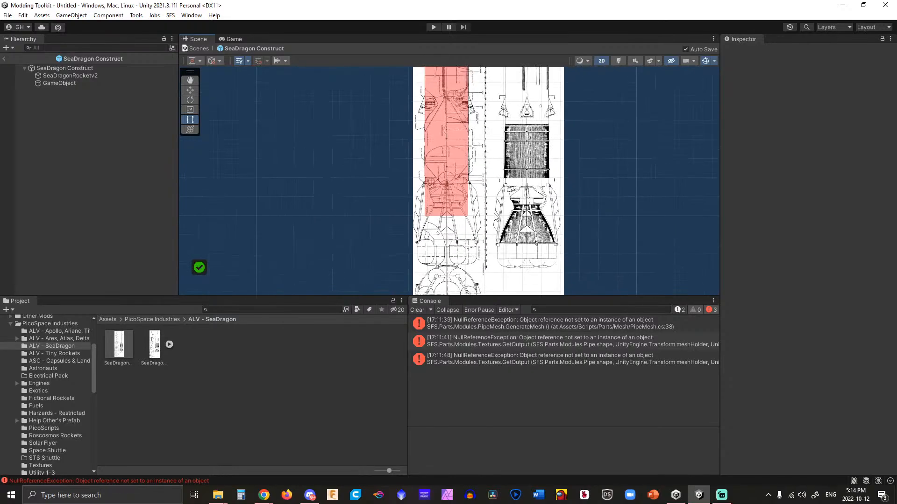
pyautogui.scroll(5, 471, 250)
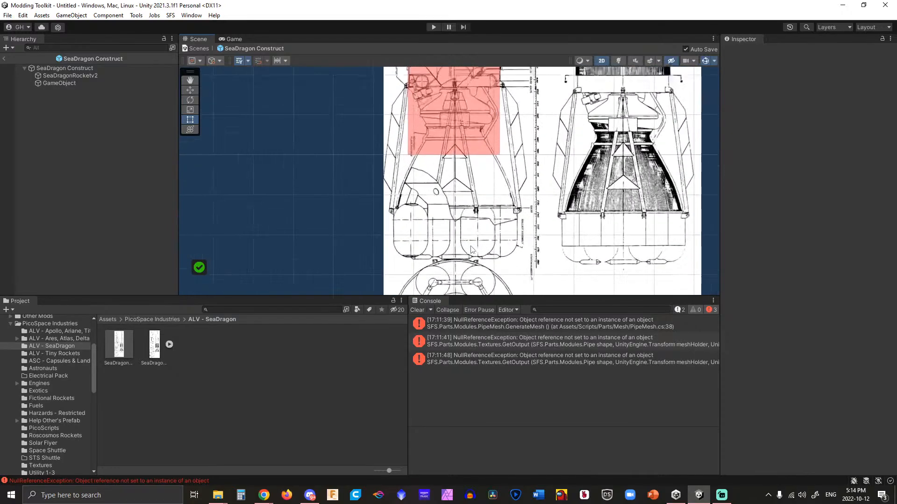
# Move the drawing to about X 22.1, Y 46 so its station scale starts near the red pipe's upper end.
pyautogui.scroll(8, 523, 223)
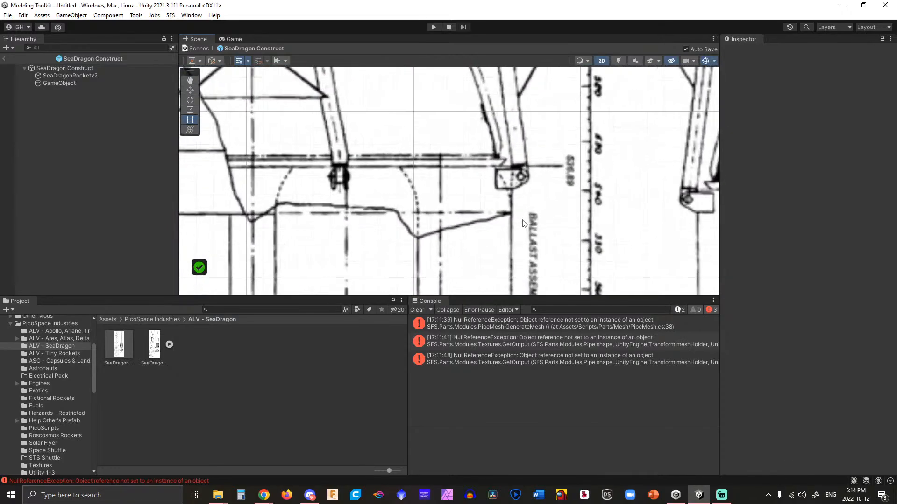
pyautogui.scroll(-6, 523, 223)
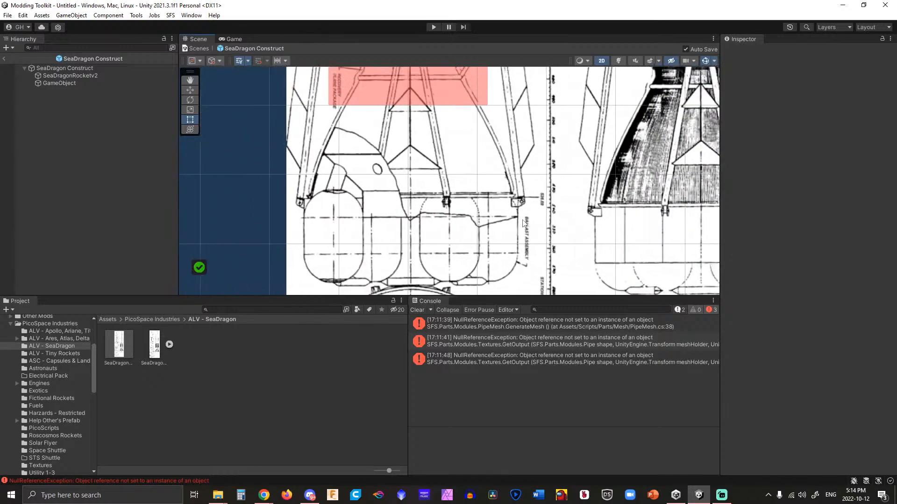
pyautogui.scroll(-5, 523, 224)
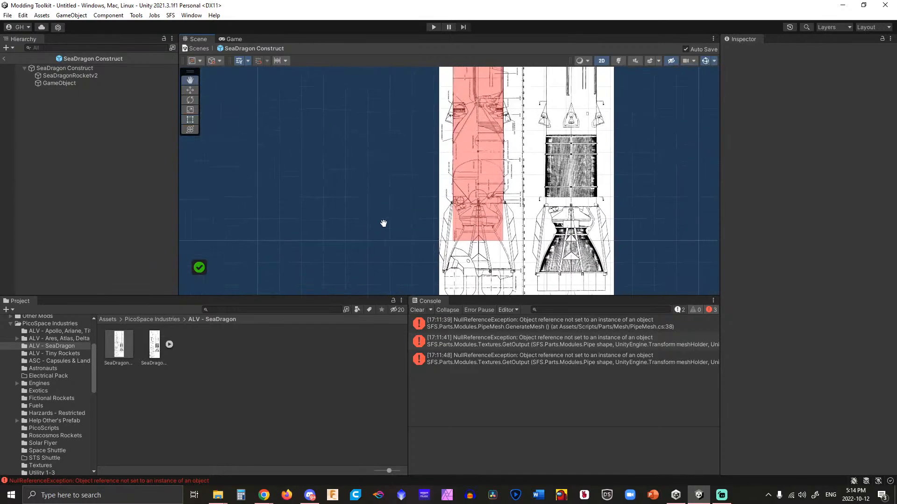
pyautogui.moveTo(389, 157); pyautogui.dragTo(376, 279, button='middle')
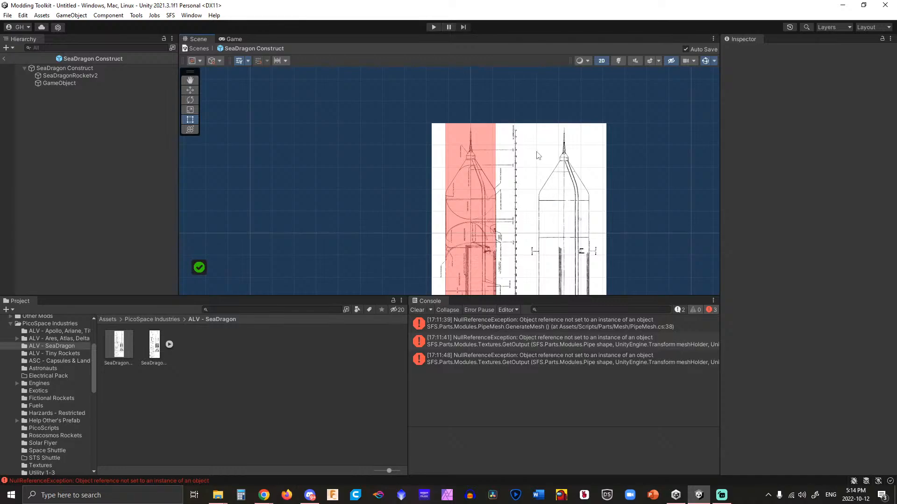
pyautogui.click(527, 129)
pyautogui.moveTo(526, 145); pyautogui.dragTo(526, 140)
# Read the lower end of the drawing's station-number scale in the scene and in the full-size SeaDragonRocketv2.gif image.
pyautogui.scroll(-5, 527, 145)
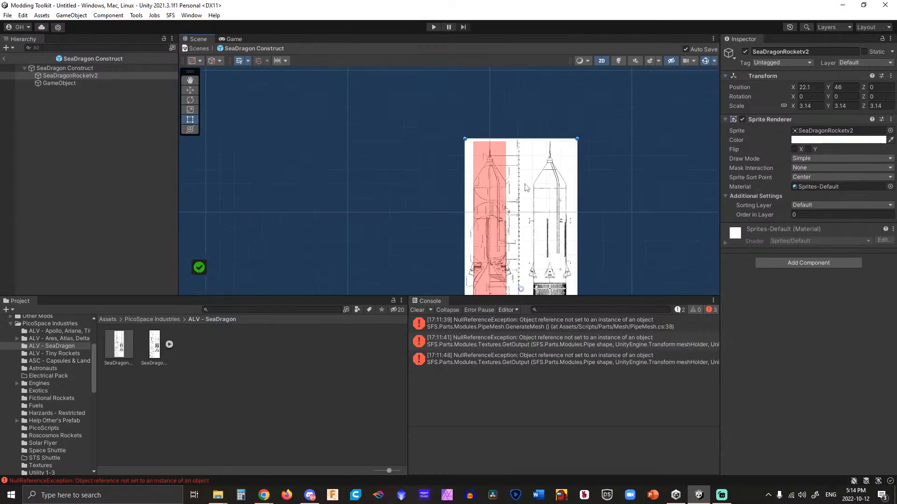
pyautogui.moveTo(627, 238); pyautogui.dragTo(611, 167, button='middle')
pyautogui.scroll(10, 504, 276)
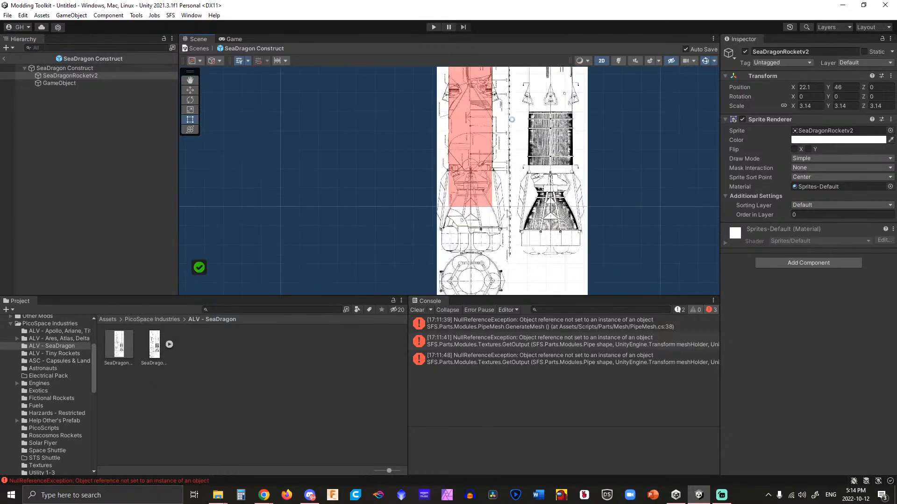
pyautogui.scroll(10, 503, 275)
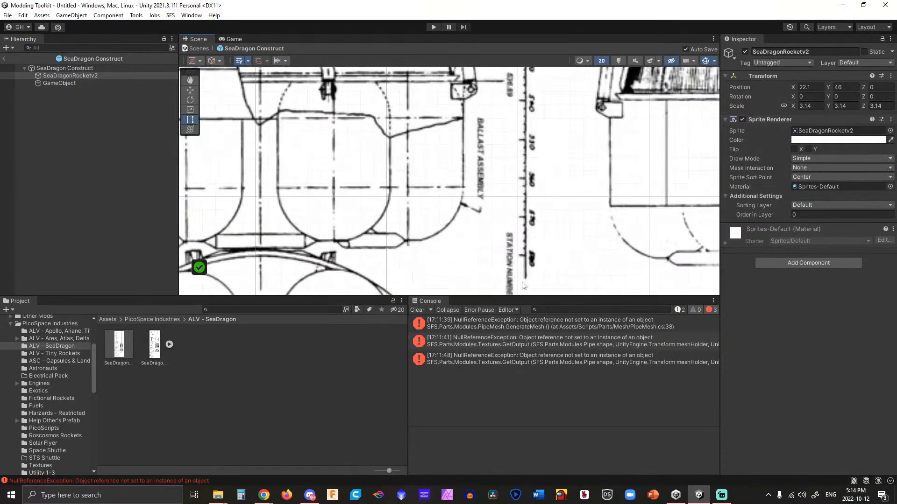
pyautogui.scroll(-5, 533, 277)
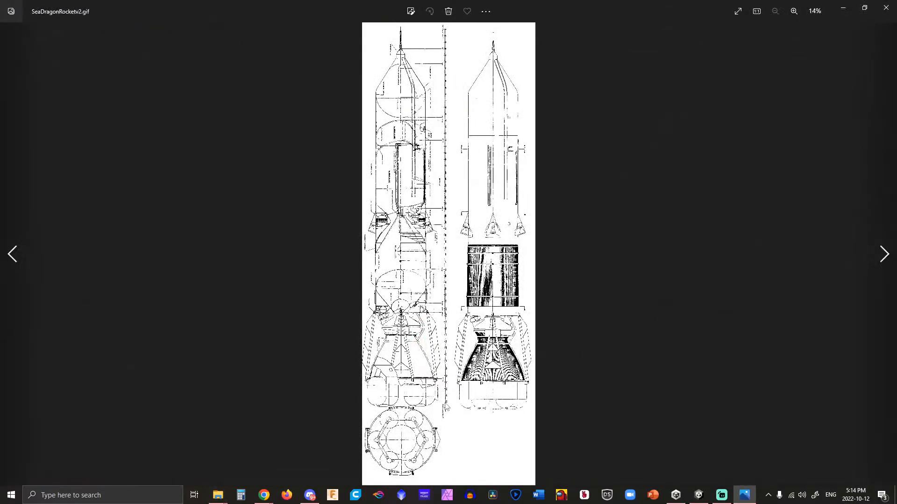
pyautogui.scroll(10, 441, 425)
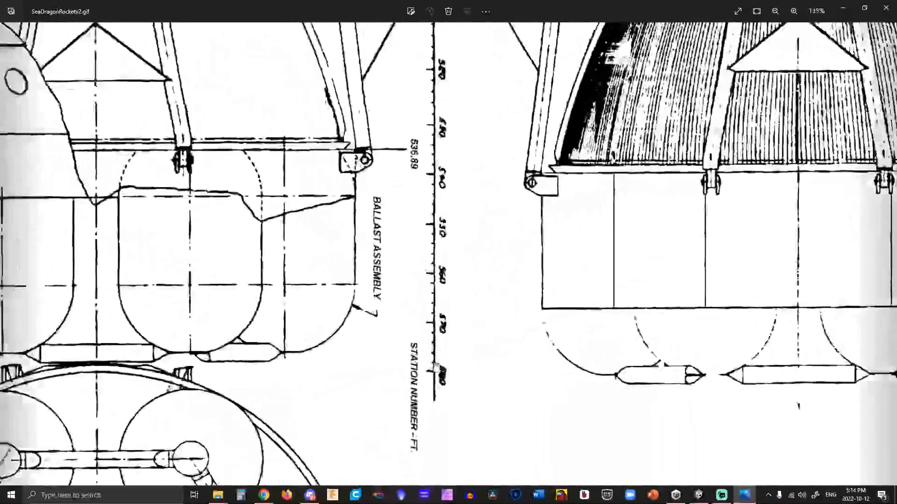
pyautogui.scroll(1, 448, 380)
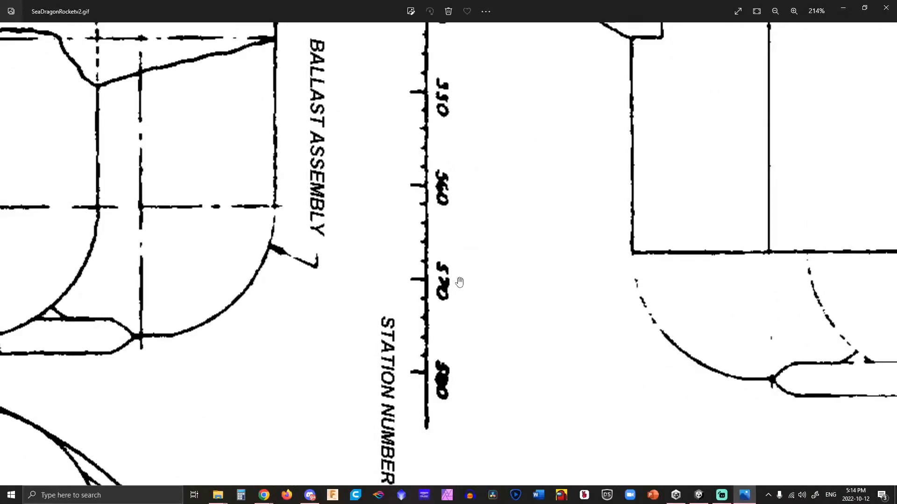
pyautogui.scroll(-5, 514, 230)
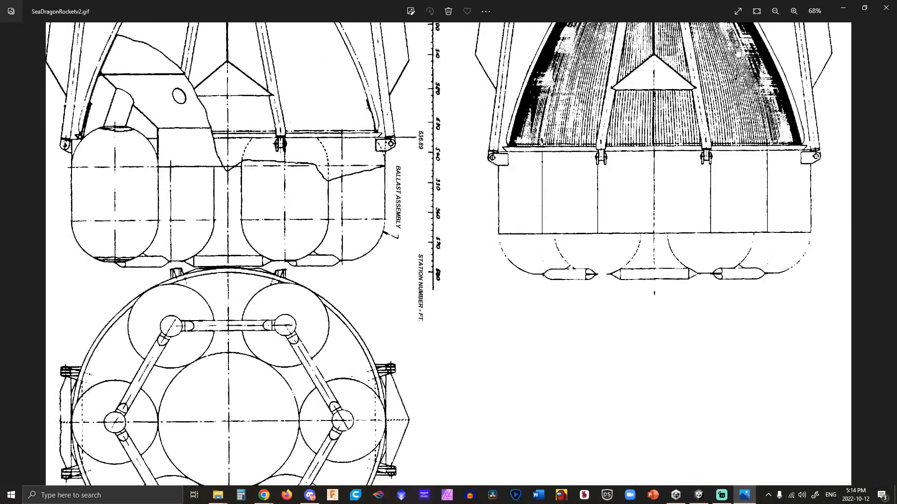
pyautogui.click(843, 9)
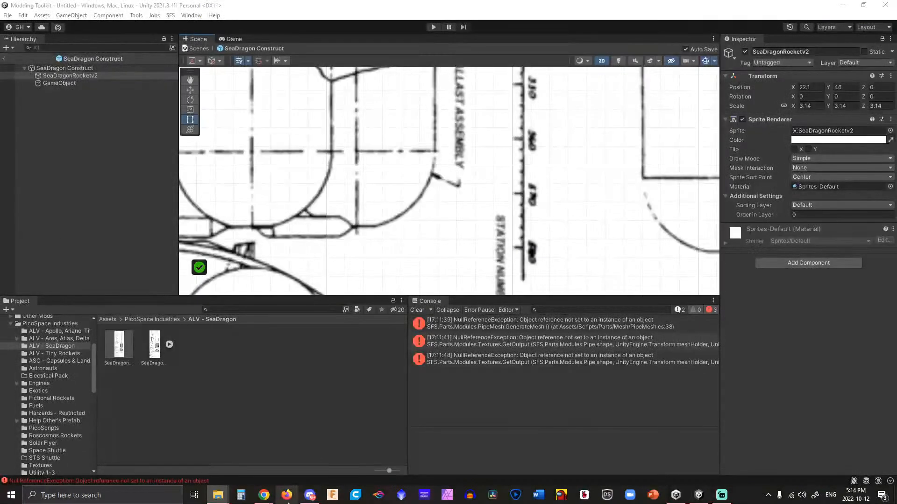
# Switch to Chrome and convert 580 ft to metres with a Google search, then return to the Unity scene.
pyautogui.moveTo(270, 501)
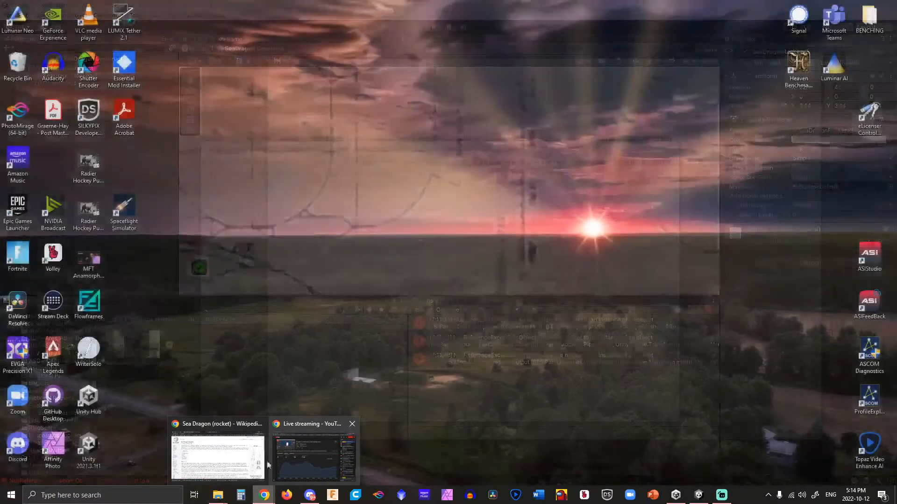
pyautogui.click(217, 460)
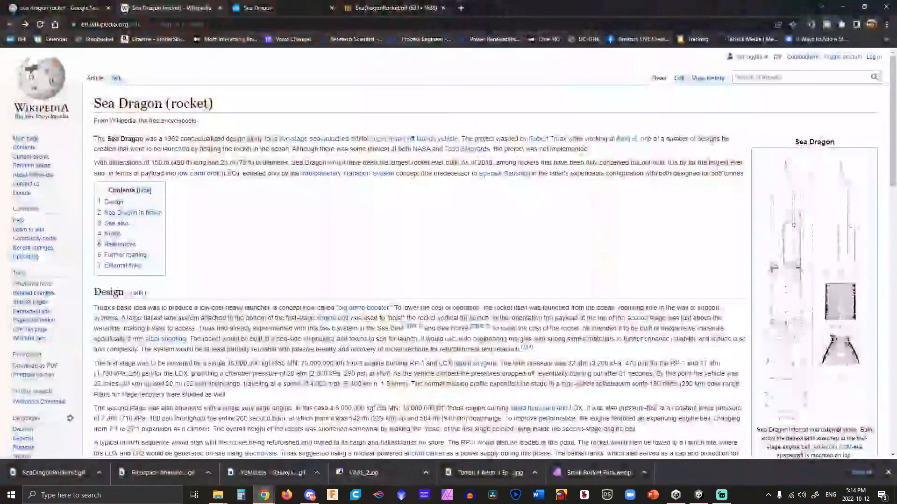
pyautogui.click(460, 8)
pyautogui.write('5')
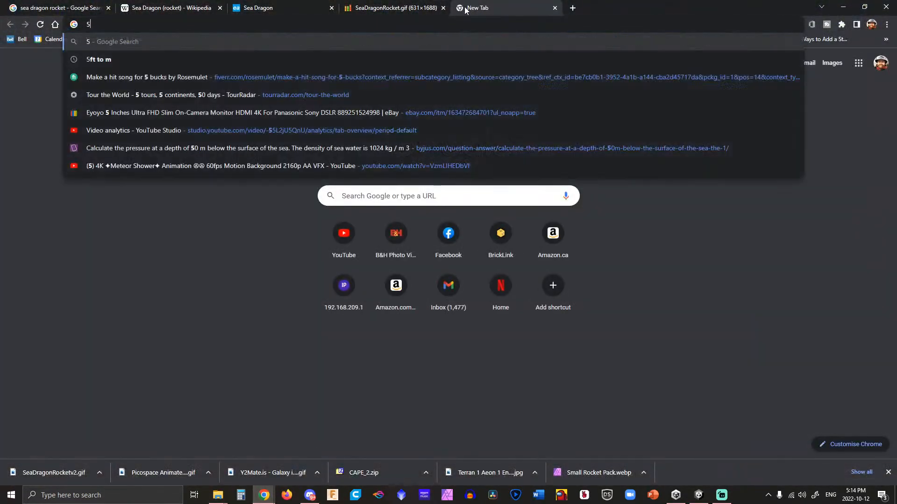
pyautogui.write('80ft to m')
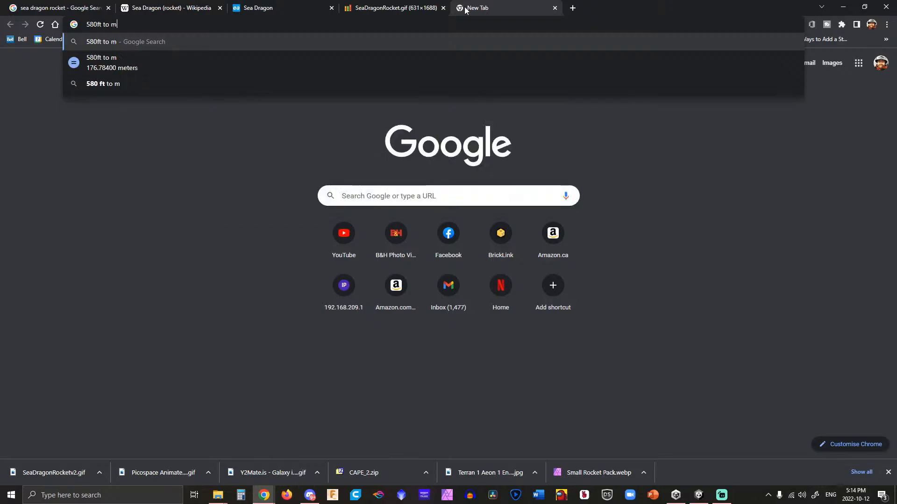
pyautogui.press('Return')
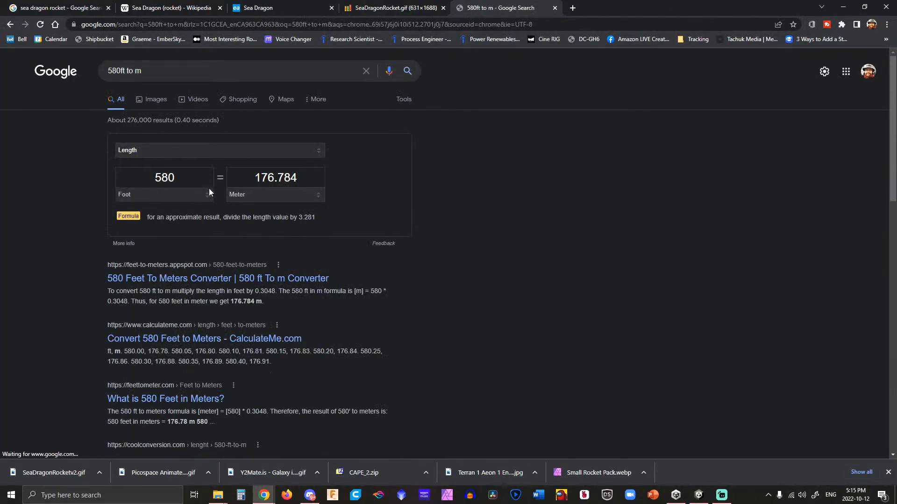
pyautogui.moveTo(273, 178); pyautogui.dragTo(252, 179)
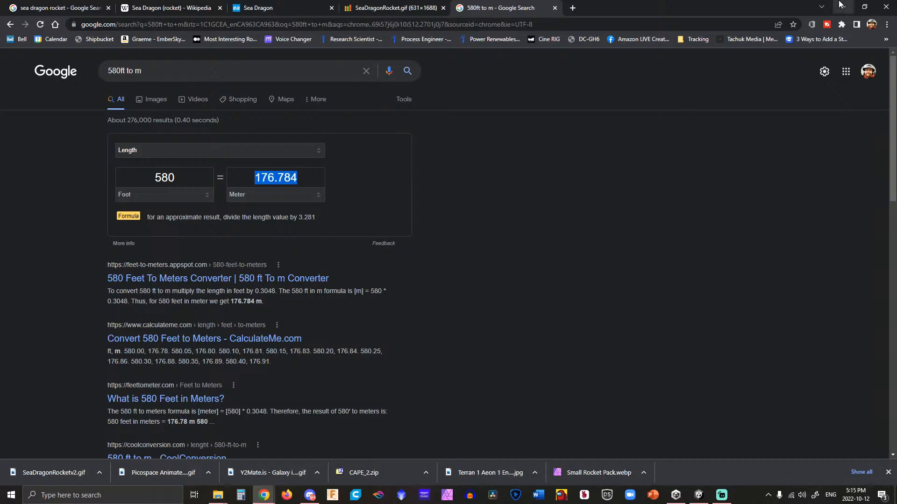
pyautogui.click(839, 8)
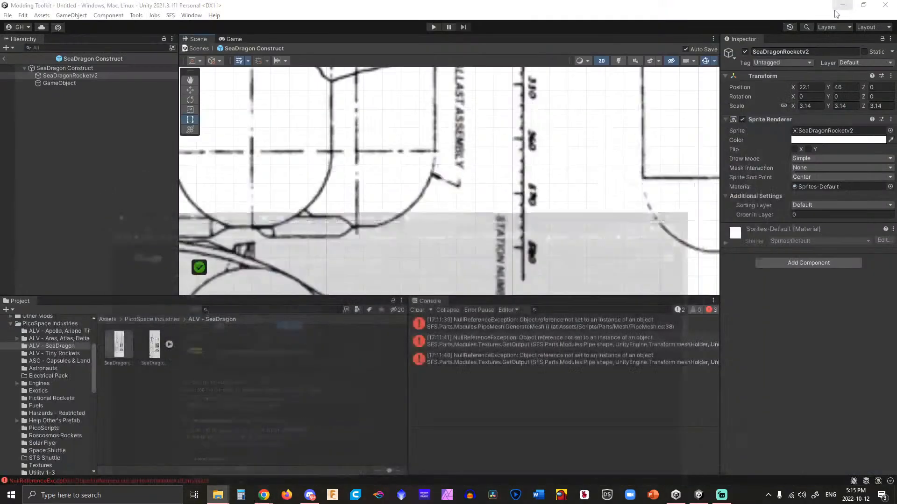
# Set the Y position of the red pipe's upper point to 176 and regenerate its mesh.
pyautogui.scroll(-10, 396, 217)
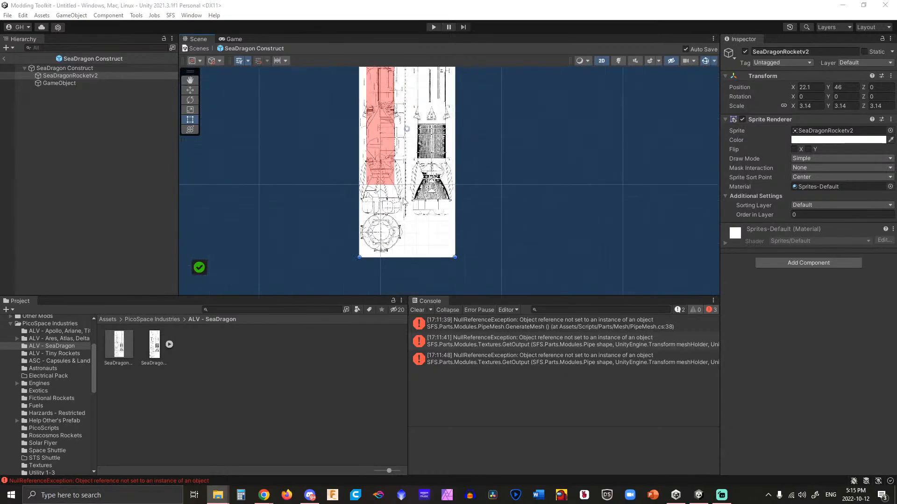
pyautogui.click(380, 93)
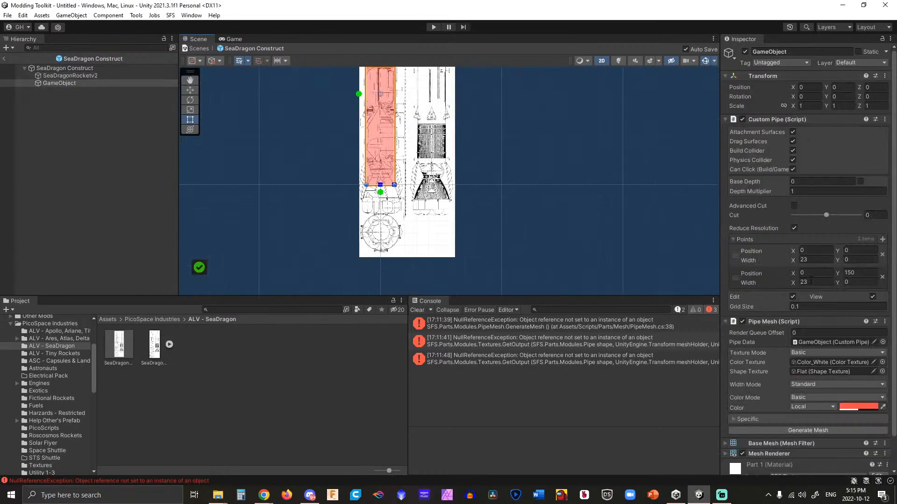
pyautogui.click(861, 274)
pyautogui.write('176')
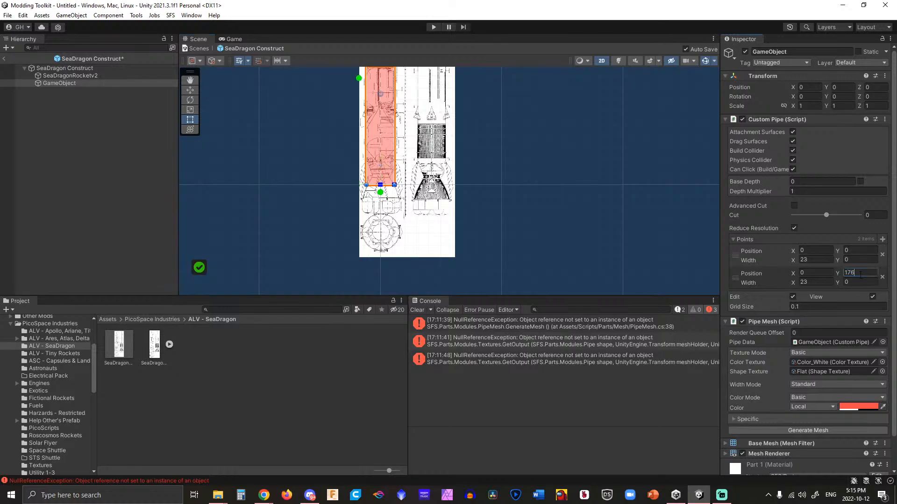
pyautogui.click(523, 154)
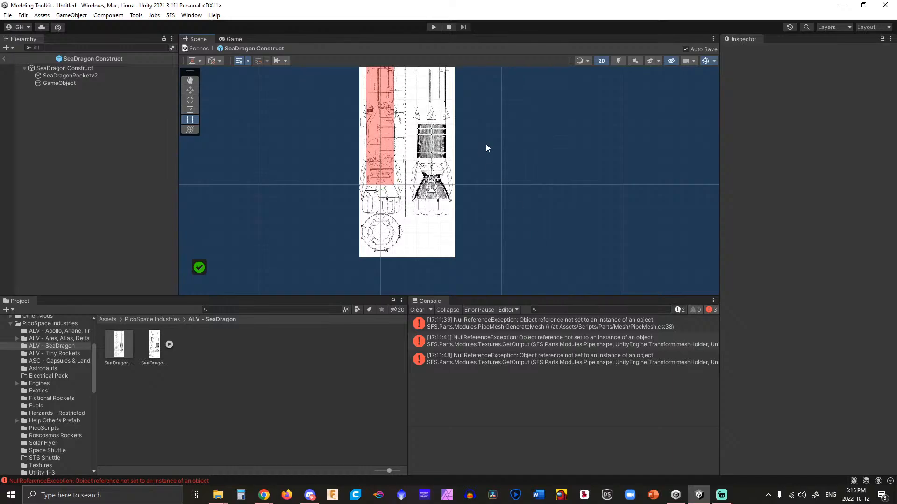
pyautogui.moveTo(486, 144); pyautogui.dragTo(490, 215, button='middle')
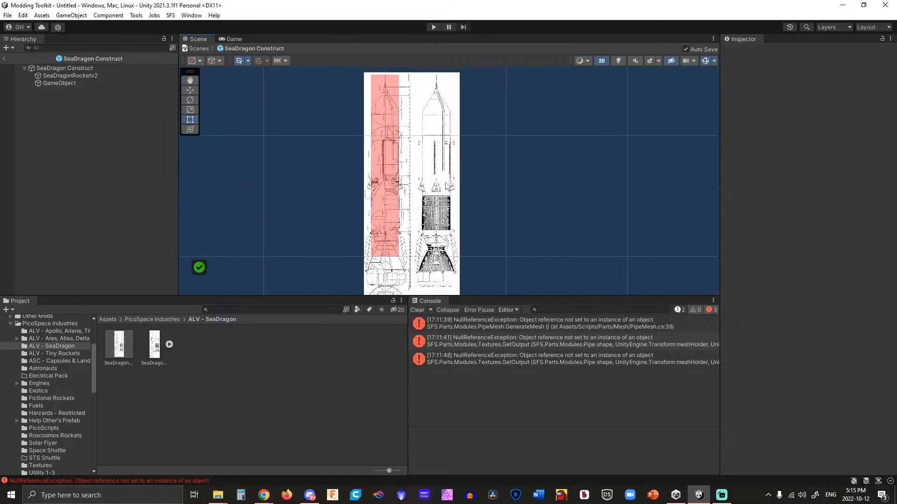
pyautogui.click(387, 168)
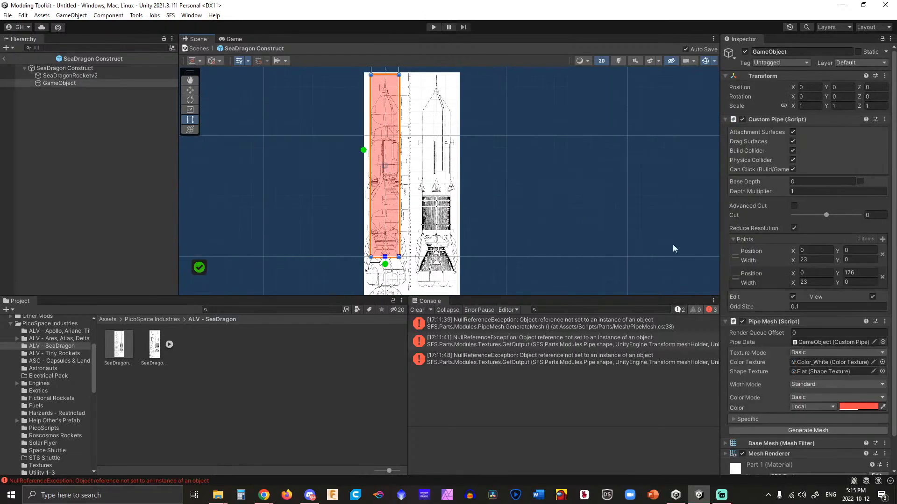
pyautogui.click(817, 430)
# Move the drawing to about X 22.01, Y 71.88 so its station scale starts level with the lengthened pipe's upper end.
pyautogui.moveTo(542, 126); pyautogui.dragTo(576, 183)
pyautogui.scroll(-3, 521, 151)
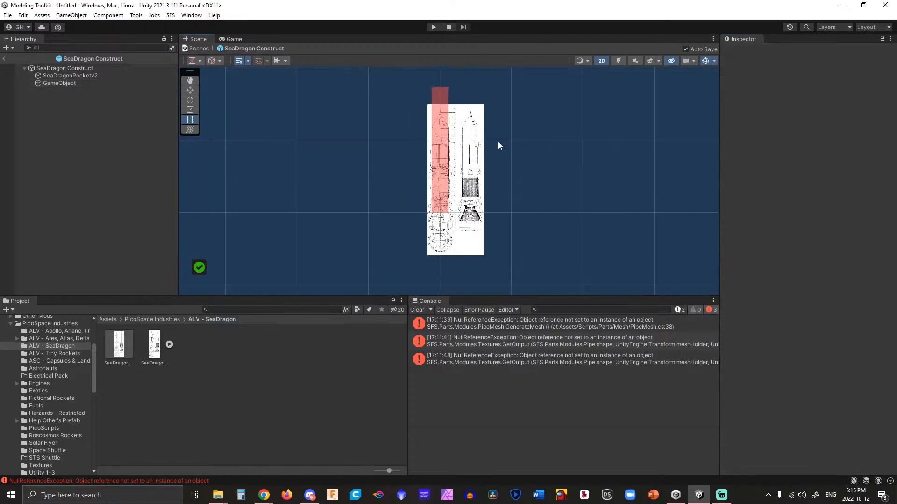
pyautogui.scroll(5, 495, 150)
pyautogui.click(464, 169)
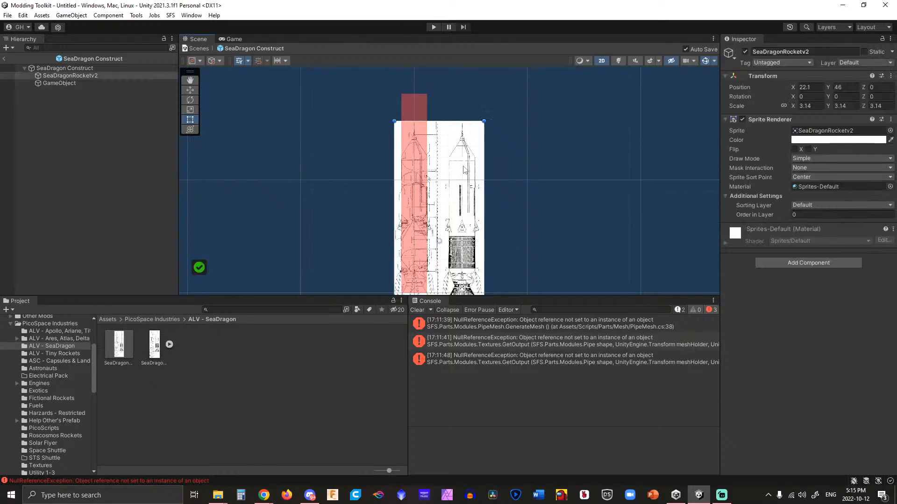
pyautogui.moveTo(464, 169); pyautogui.dragTo(464, 142)
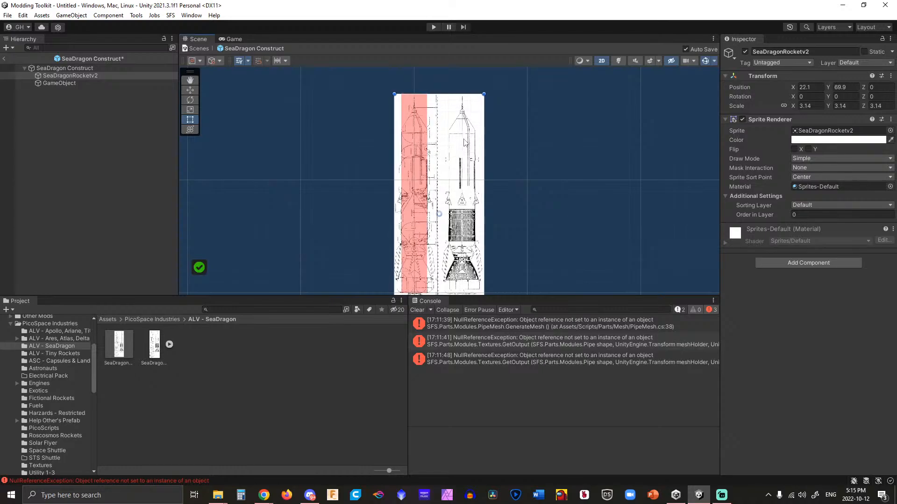
pyautogui.scroll(5, 464, 142)
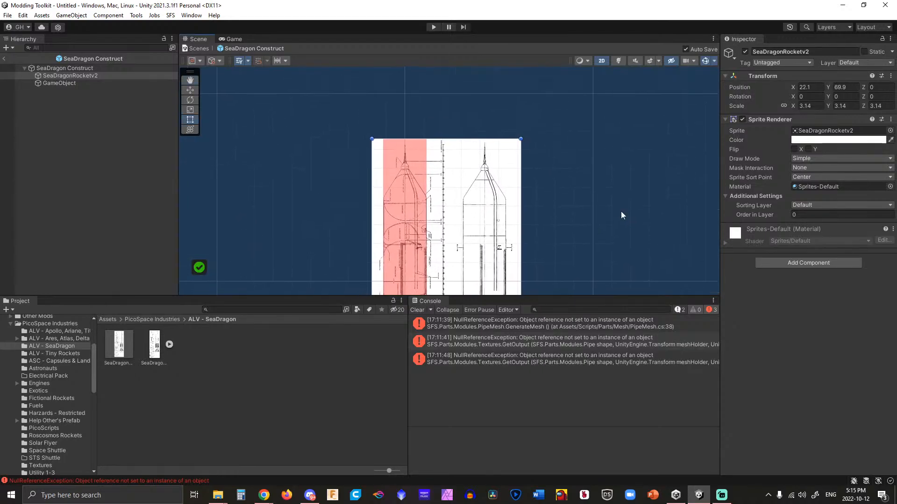
pyautogui.scroll(3, 439, 171)
pyautogui.moveTo(449, 175); pyautogui.dragTo(451, 165)
# Compare the pipe's lower end with the drawn ballast tanks and the 580 ft mark, and select the red pipe.
pyautogui.scroll(-5, 453, 170)
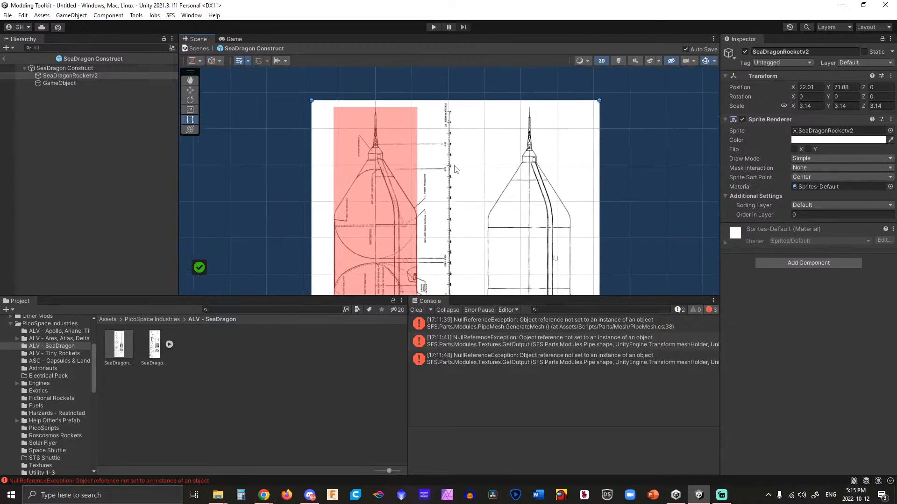
pyautogui.scroll(-5, 456, 175)
pyautogui.scroll(4, 464, 242)
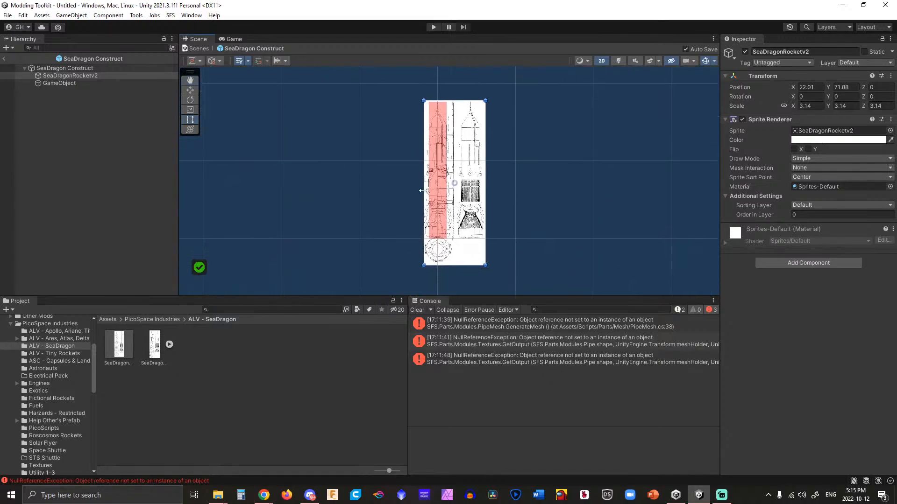
pyautogui.scroll(10, 464, 242)
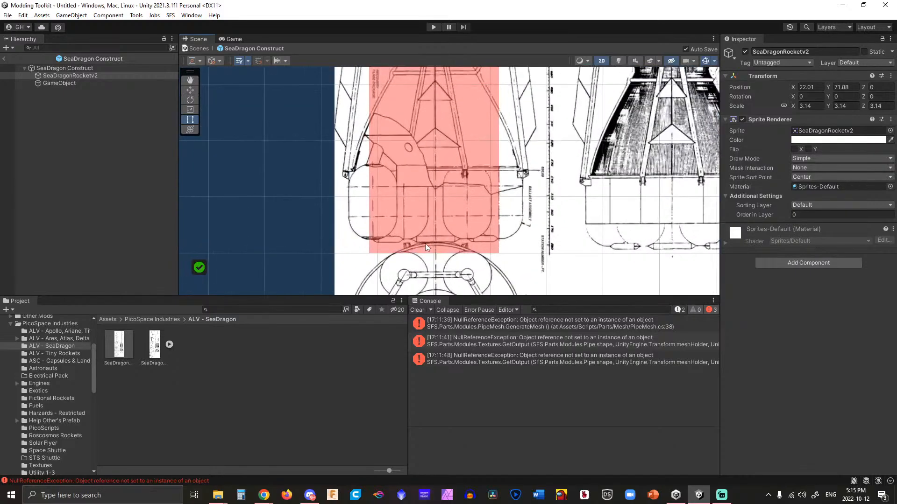
pyautogui.scroll(2, 426, 246)
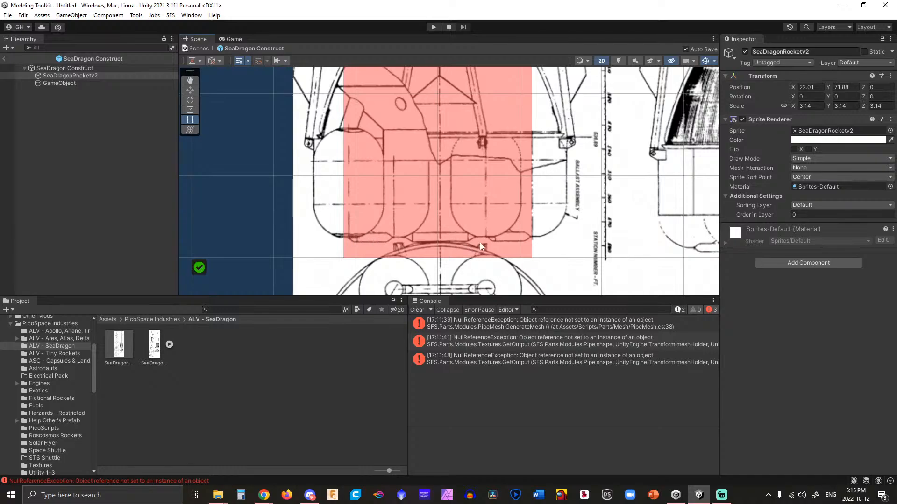
pyautogui.scroll(-6, 491, 236)
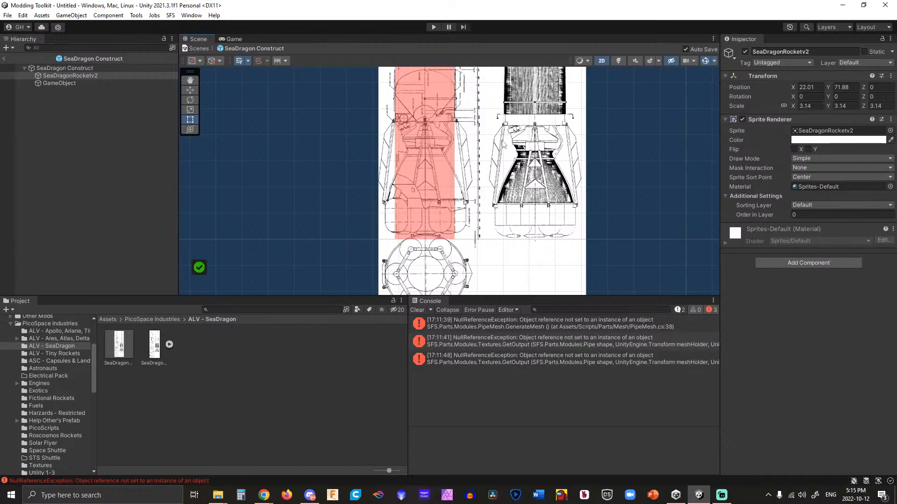
pyautogui.scroll(-3, 503, 144)
pyautogui.click(464, 118)
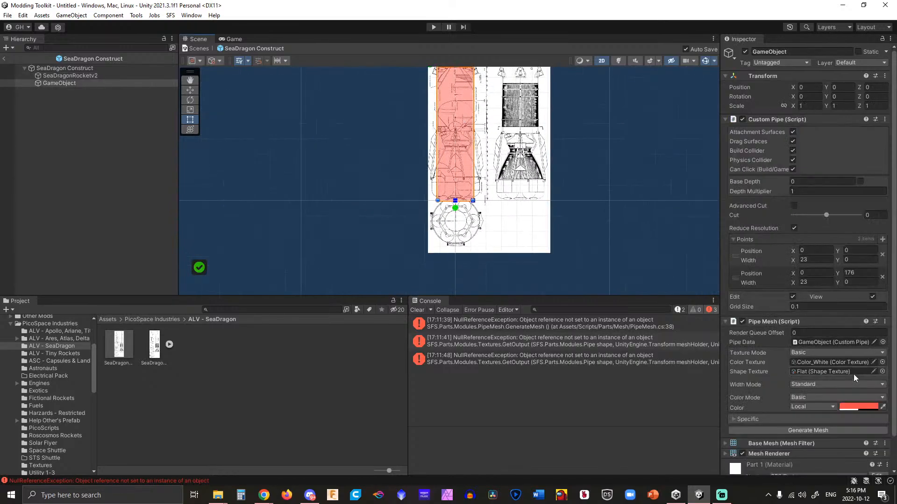
# Set the Y position of the red pipe's upper point to 170 and regenerate its mesh.
pyautogui.click(855, 272)
pyautogui.write('170')
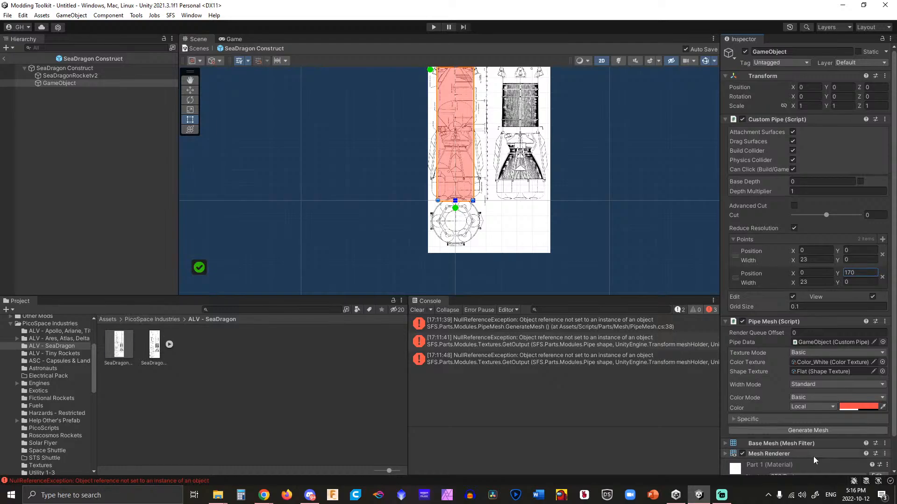
pyautogui.click(809, 431)
pyautogui.moveTo(641, 122); pyautogui.dragTo(661, 273, button='middle')
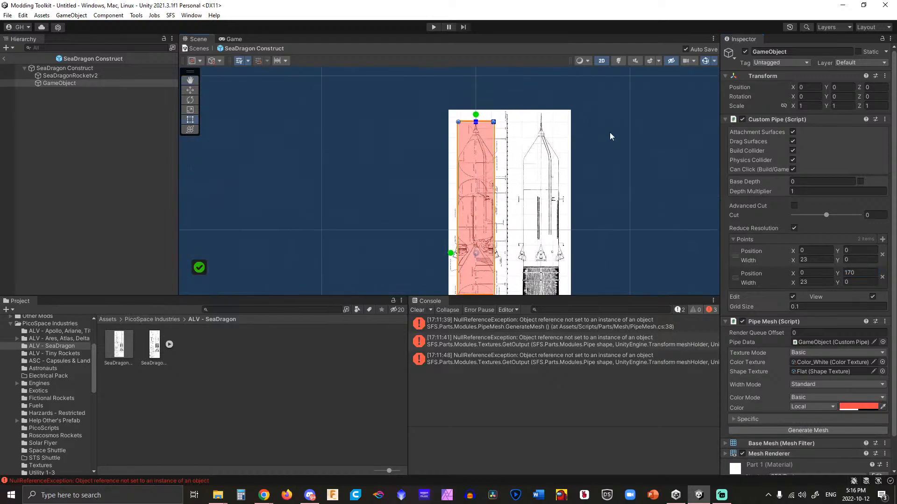
# Move the drawing to X 22.01, Y 65.9 so the rocket's spire tip meets the shortened pipe's upper end.
pyautogui.click(609, 132)
pyautogui.scroll(4, 500, 128)
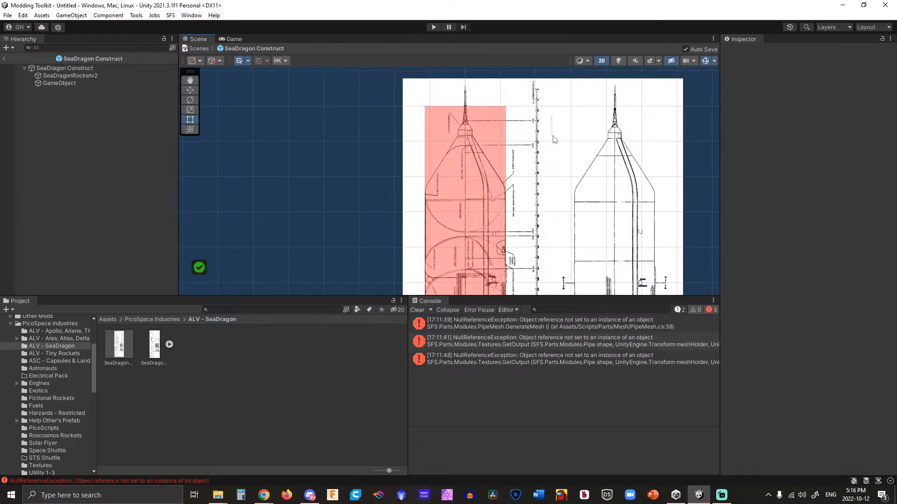
pyautogui.click(552, 109)
pyautogui.moveTo(562, 99); pyautogui.dragTo(561, 122)
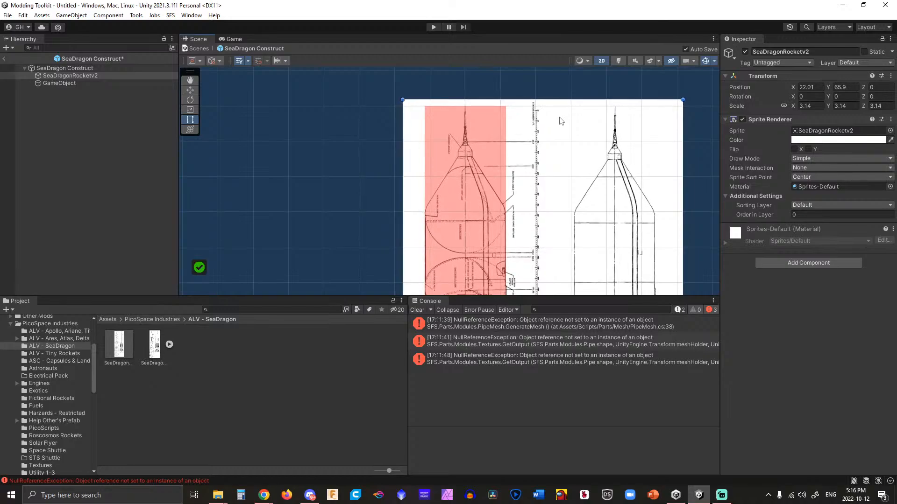
# Compare the red pipe's lower end with the drawn ballast tanks and select the pipe.
pyautogui.click(348, 151)
pyautogui.scroll(-6, 351, 161)
pyautogui.moveTo(336, 196); pyautogui.dragTo(370, 110, button='middle')
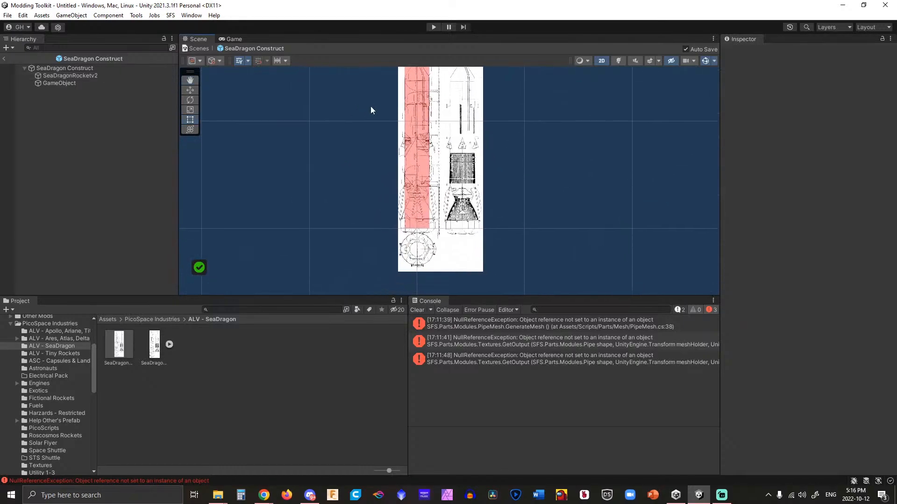
pyautogui.scroll(8, 426, 236)
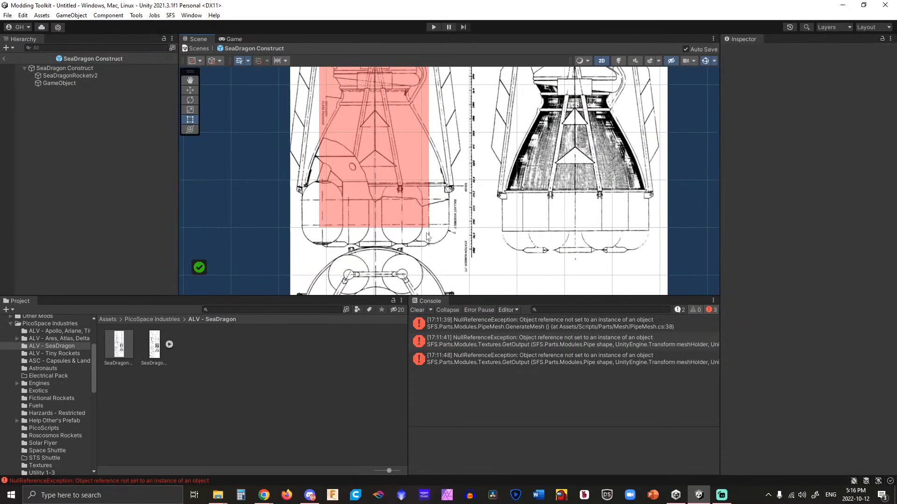
pyautogui.scroll(-8, 427, 236)
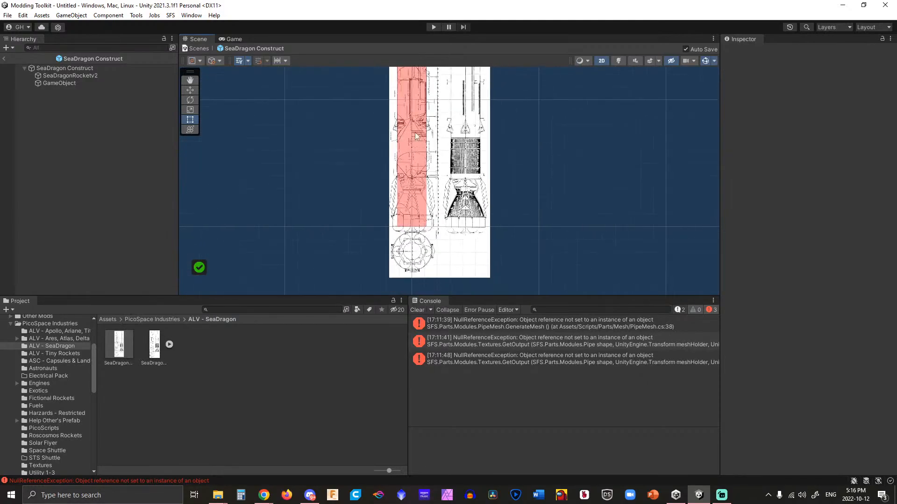
pyautogui.click(419, 194)
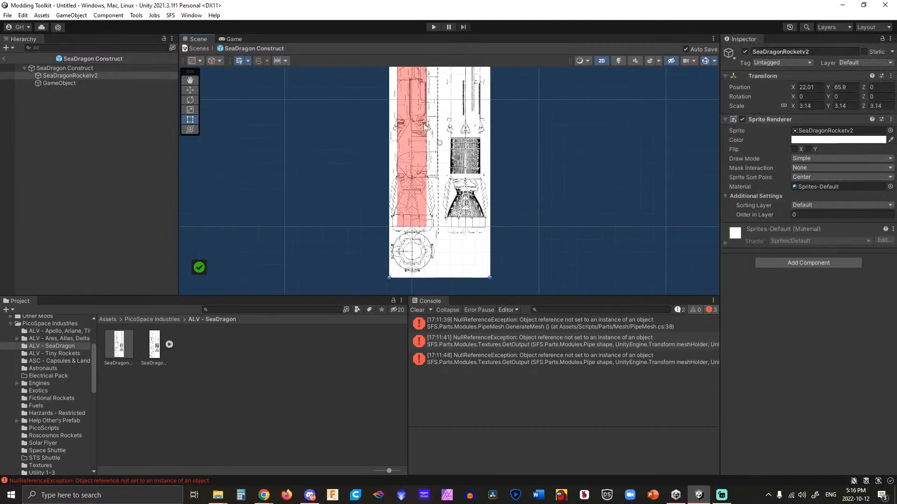
pyautogui.click(426, 123)
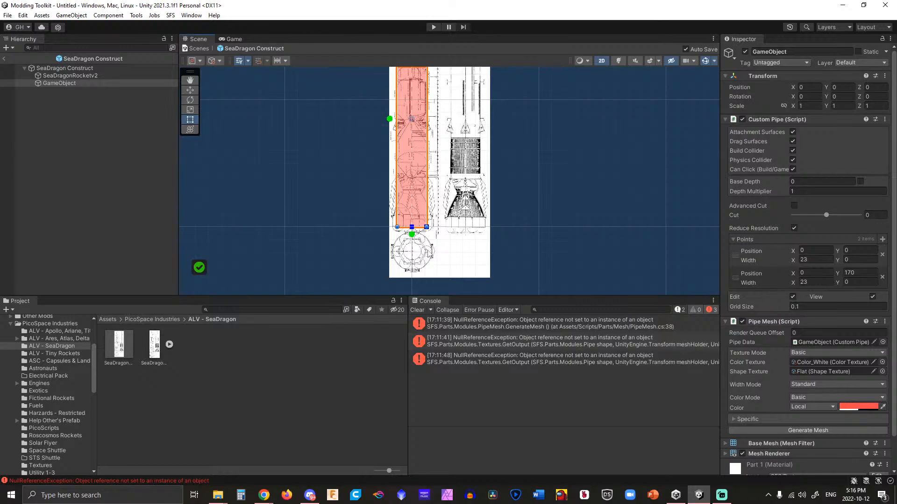
pyautogui.scroll(10, 418, 234)
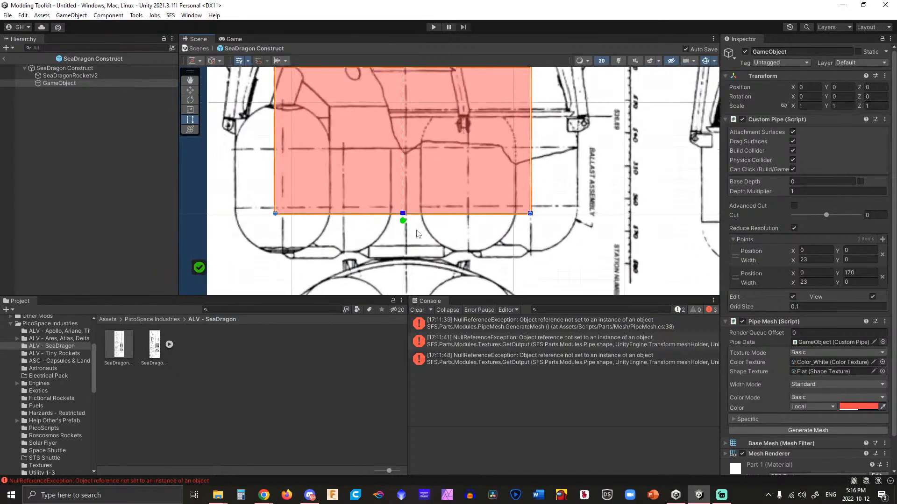
pyautogui.scroll(1, 418, 234)
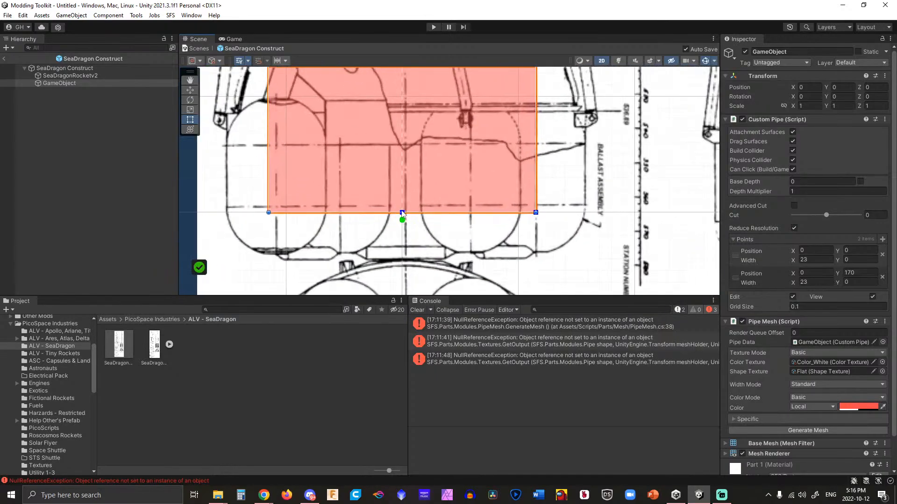
# Place the red pipe's lower point at X 0.4, Y 0 and set its upper point's Y position to 174.
pyautogui.moveTo(403, 214); pyautogui.dragTo(408, 260)
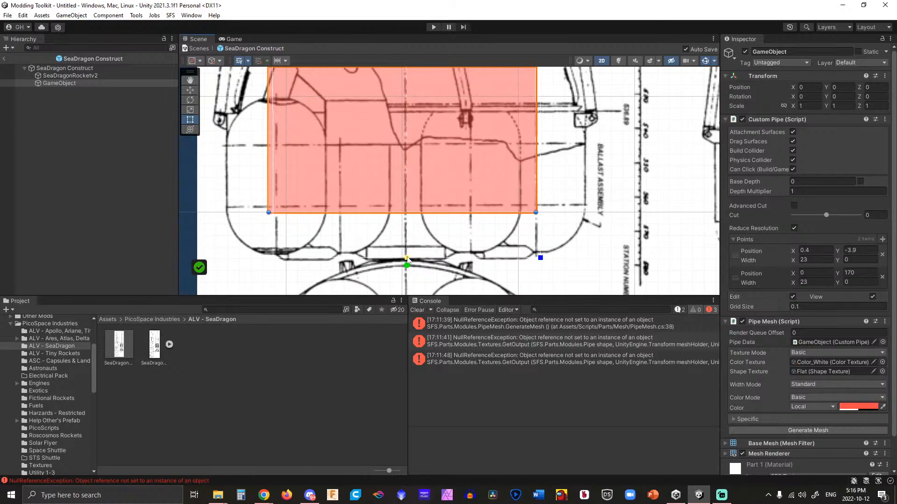
pyautogui.click(859, 274)
pyautogui.write('174')
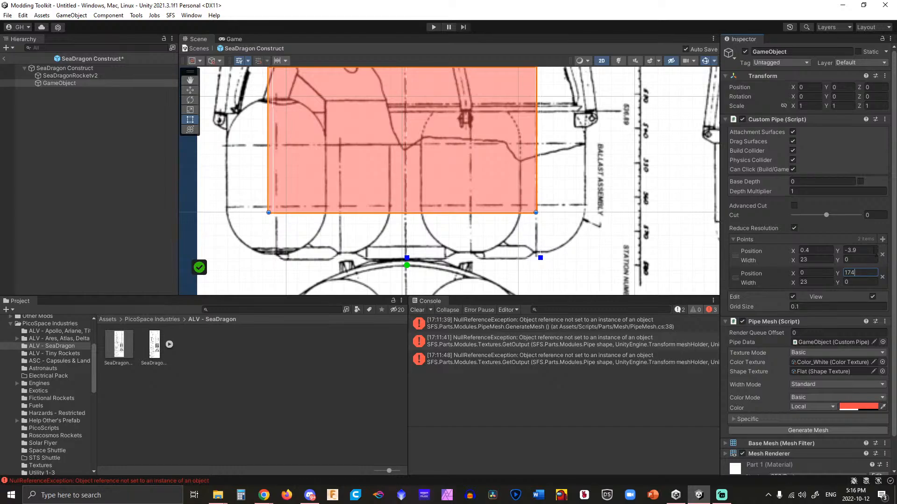
pyautogui.click(871, 251)
pyautogui.write('0')
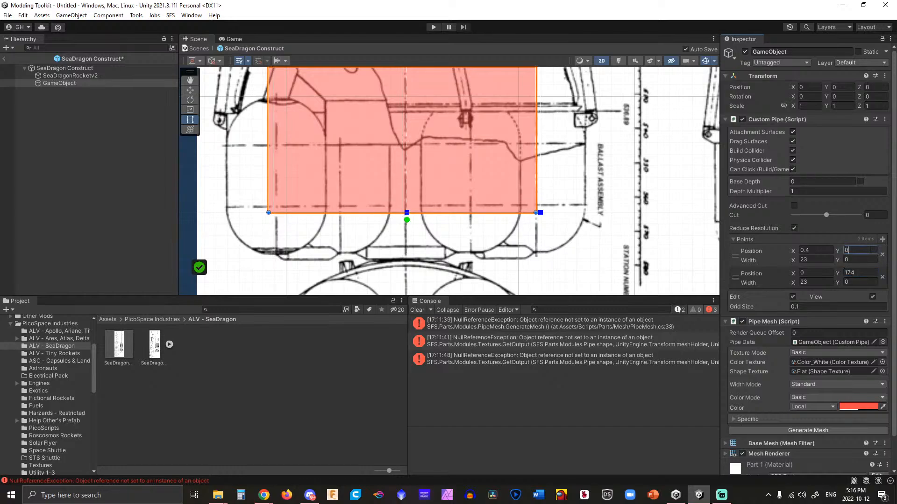
# Try to realign the drawing's spire tip with the upper end of the lengthened pipe.
pyautogui.scroll(-5, 579, 210)
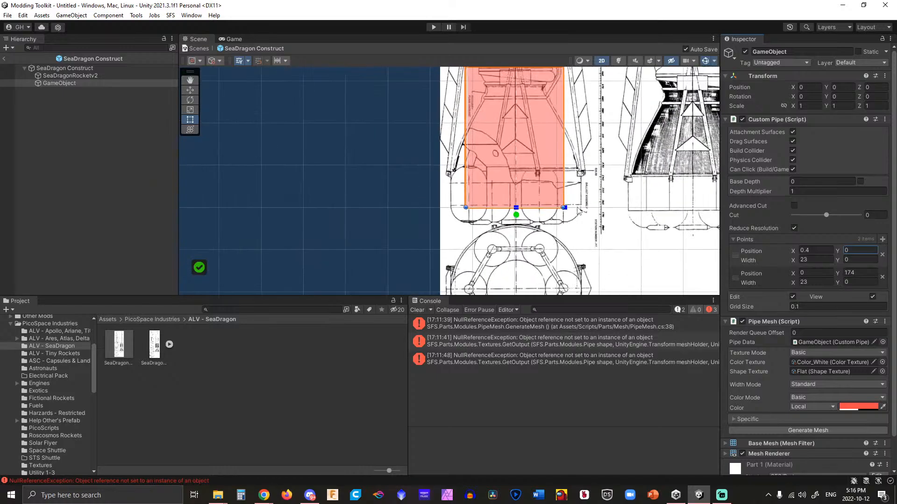
pyautogui.scroll(-8, 579, 211)
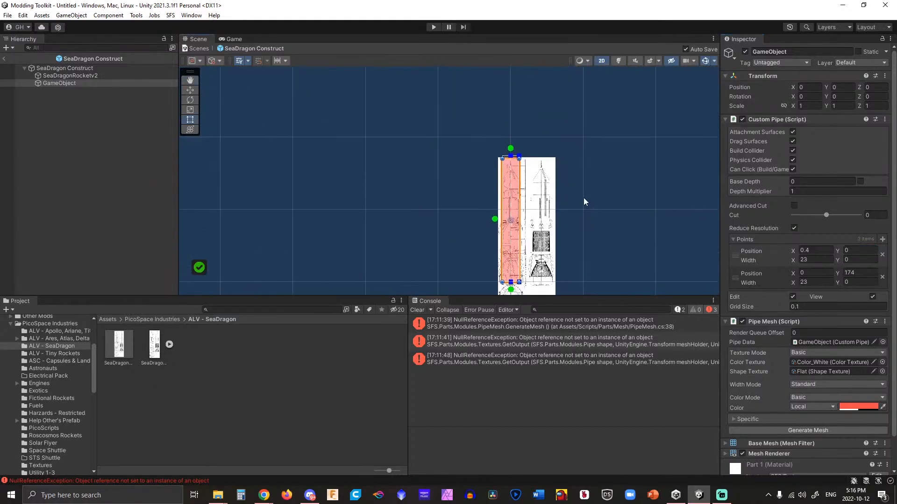
pyautogui.scroll(3, 553, 196)
pyautogui.click(533, 193)
pyautogui.scroll(5, 509, 172)
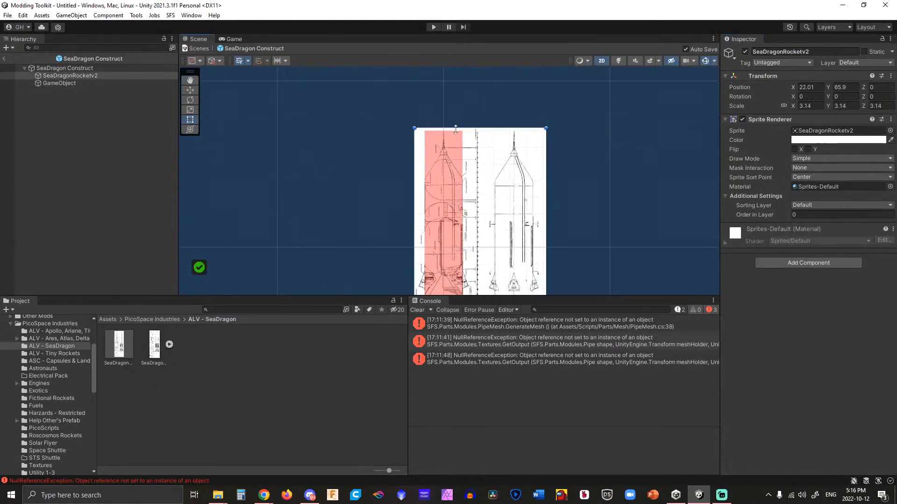
pyautogui.moveTo(509, 171); pyautogui.dragTo(509, 175)
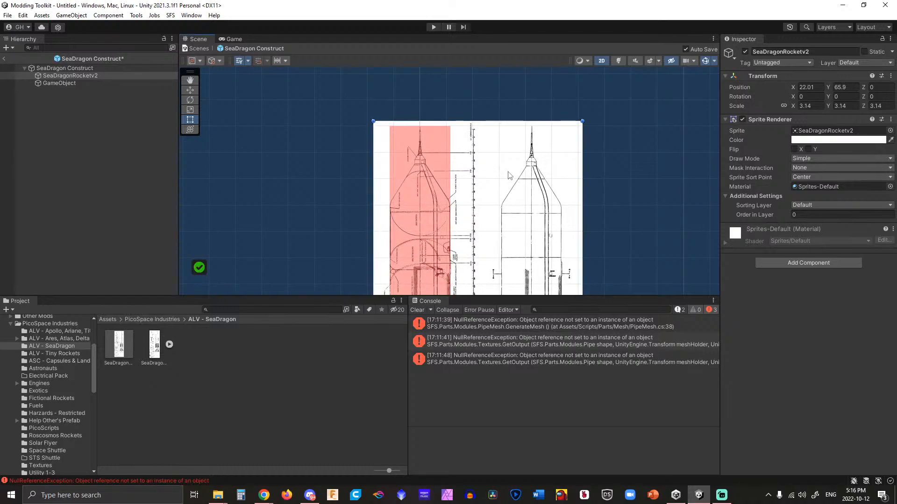
# Check the red pipe's lower end against the ballast tanks and regenerate the pipe's mesh.
pyautogui.click(304, 169)
pyautogui.scroll(-4, 332, 184)
pyautogui.moveTo(326, 220); pyautogui.dragTo(330, 132)
pyautogui.moveTo(330, 201); pyautogui.dragTo(362, 56, button='middle')
pyautogui.scroll(5, 411, 156)
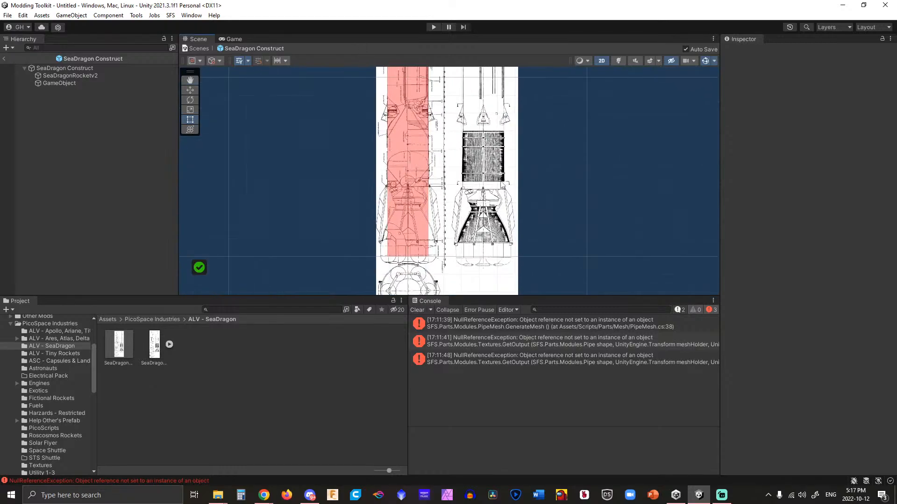
pyautogui.scroll(-2, 430, 186)
pyautogui.click(430, 187)
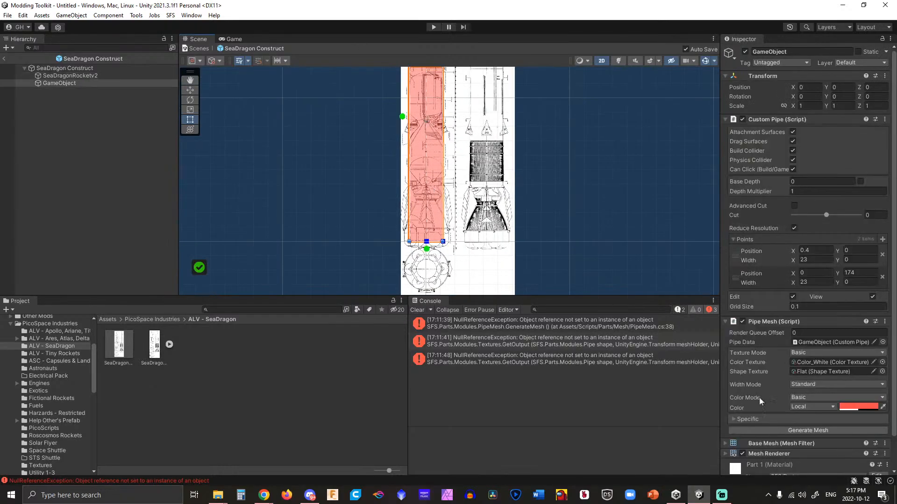
pyautogui.click(803, 429)
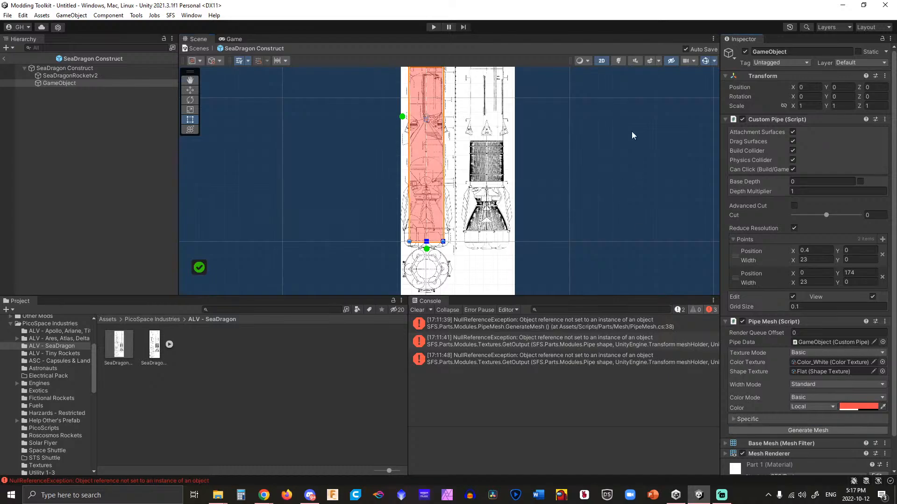
# Move the drawing to X 22.01, Y 69.97 so the rocket's spire tip meets the red pipe's upper end.
pyautogui.moveTo(633, 135); pyautogui.dragTo(640, 241, button='middle')
pyautogui.click(488, 122)
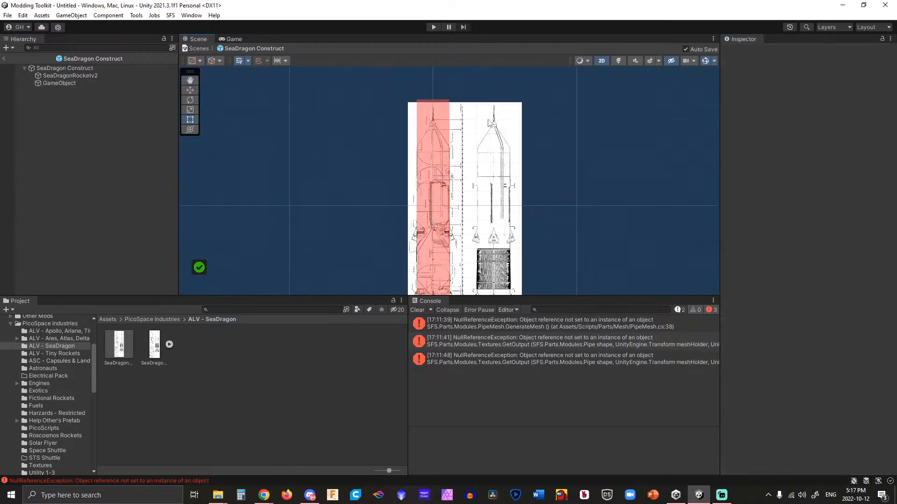
pyautogui.click(488, 121)
pyautogui.moveTo(476, 115); pyautogui.dragTo(474, 109)
pyautogui.scroll(3, 463, 101)
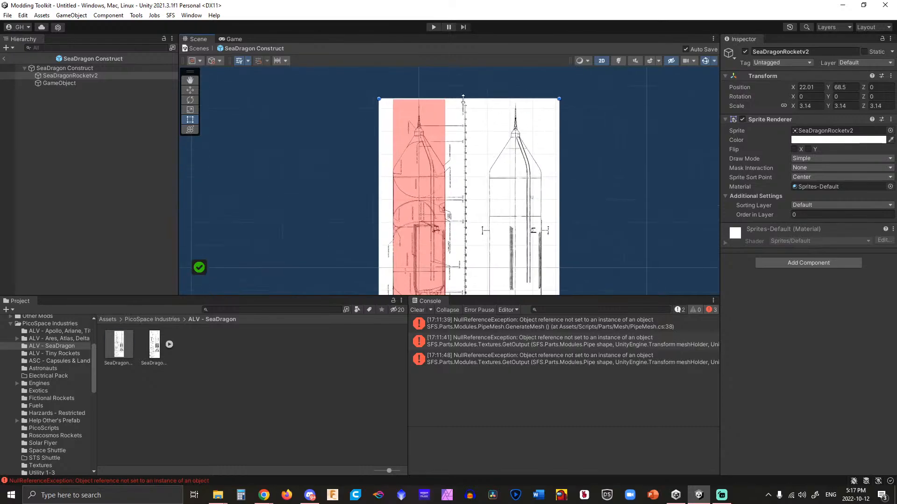
pyautogui.scroll(5, 463, 99)
pyautogui.moveTo(469, 144); pyautogui.dragTo(468, 130)
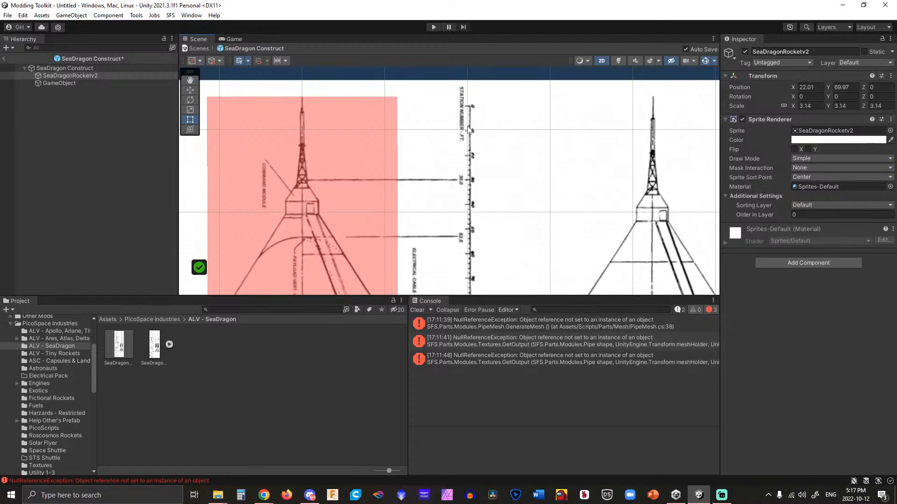
# Examine how the red pipe fits the drawn rocket along its length, especially at the lower end of the ballast tanks.
pyautogui.scroll(-10, 469, 130)
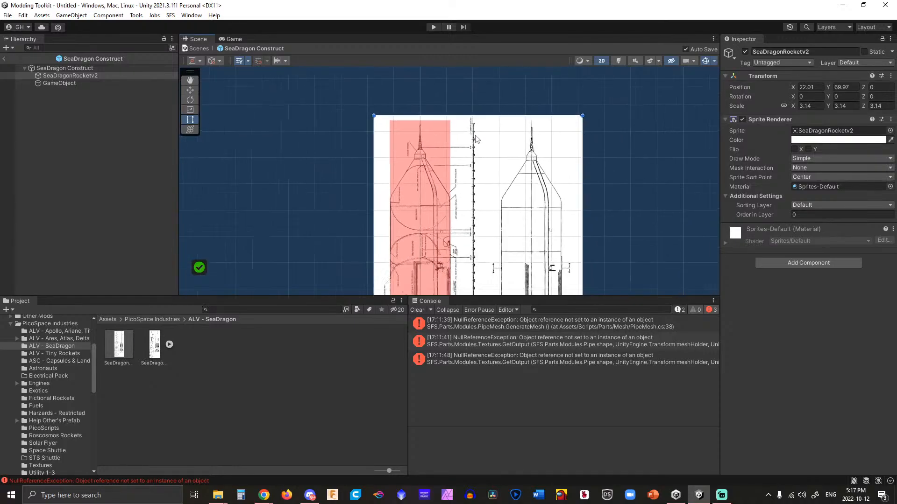
pyautogui.scroll(-5, 477, 143)
pyautogui.moveTo(416, 236); pyautogui.dragTo(408, 171, button='middle')
pyautogui.scroll(6, 462, 206)
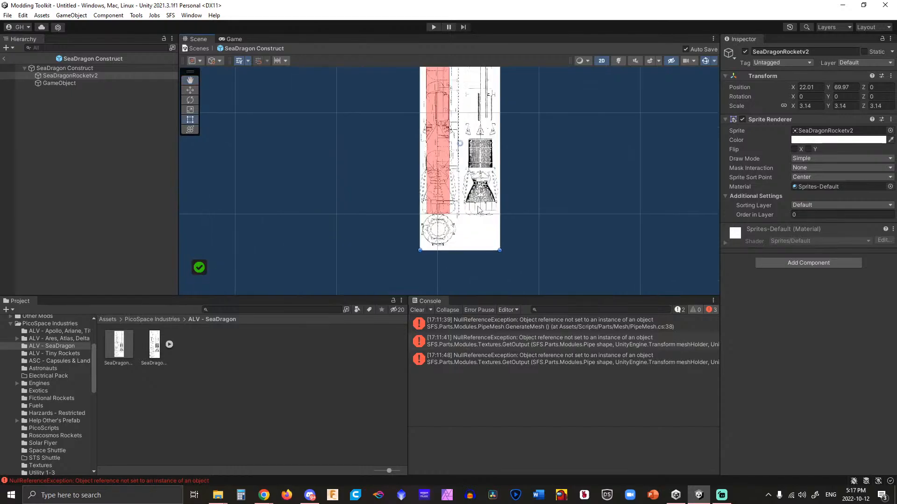
pyautogui.scroll(2, 451, 213)
pyautogui.scroll(4, 359, 218)
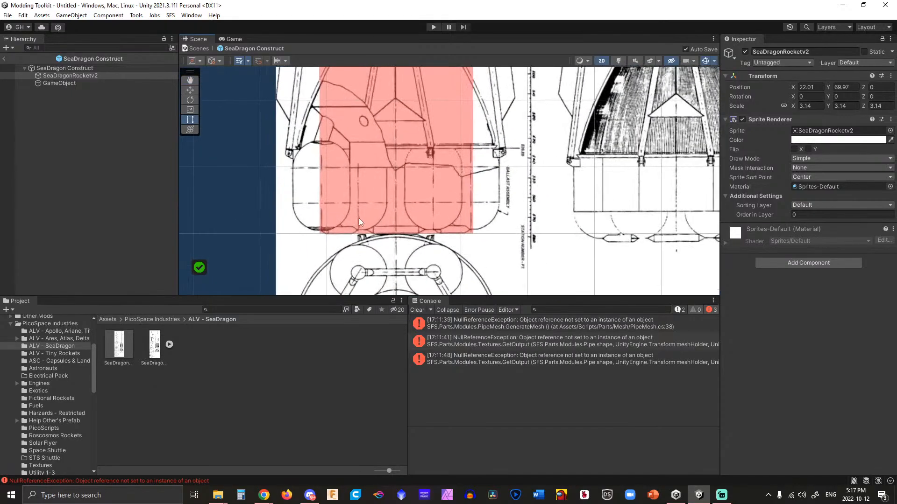
pyautogui.scroll(-8, 205, 174)
pyautogui.moveTo(207, 178); pyautogui.dragTo(332, 266, button='middle')
pyautogui.scroll(-6, 400, 128)
pyautogui.scroll(-5, 401, 128)
pyautogui.moveTo(276, 142); pyautogui.dragTo(281, 263, button='middle')
pyautogui.scroll(-7, 423, 140)
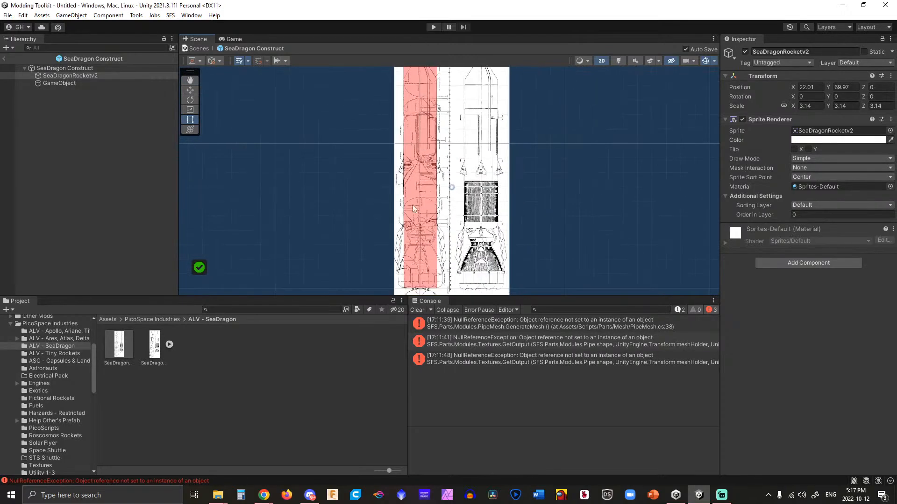
pyautogui.moveTo(365, 271); pyautogui.dragTo(367, 181, button='middle')
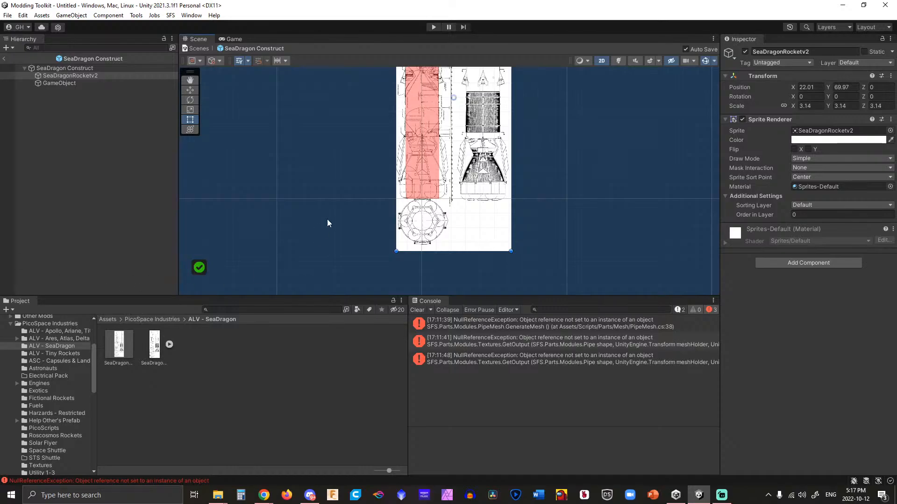
# Examine the drawing's middle section around the small side engines and select the red pipe and the drawing in turn.
pyautogui.click(329, 187)
pyautogui.scroll(3, 385, 170)
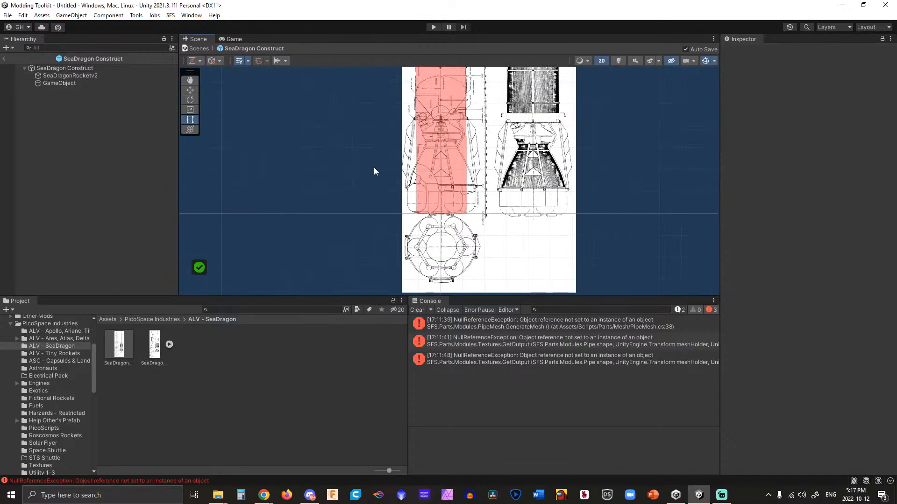
pyautogui.moveTo(374, 167); pyautogui.dragTo(340, 318, button='middle')
pyautogui.moveTo(333, 189); pyautogui.dragTo(333, 154, button='middle')
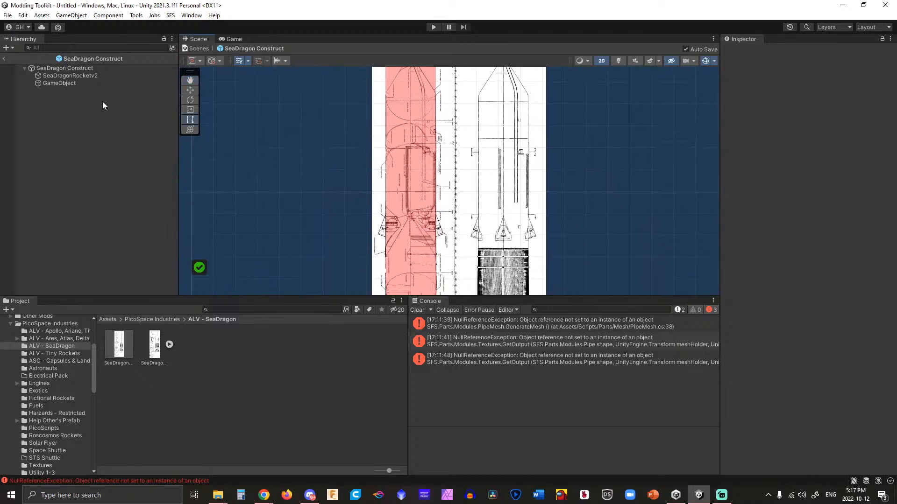
pyautogui.click(430, 203)
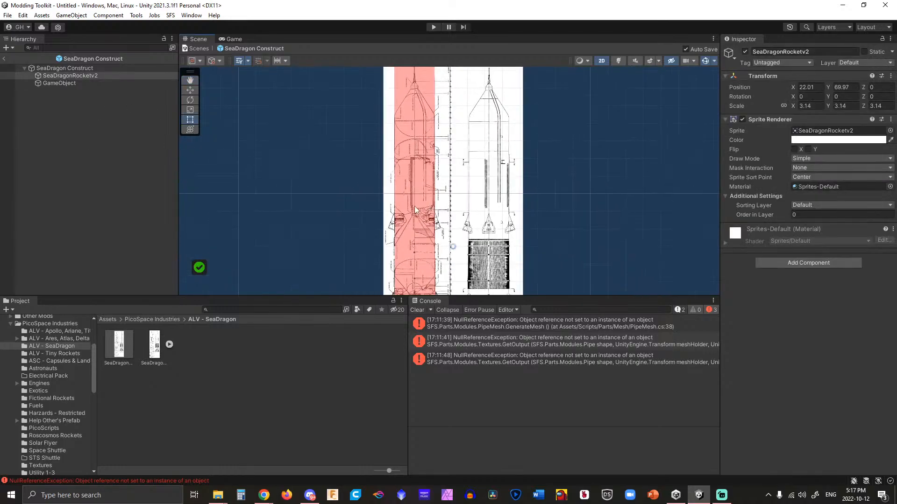
pyautogui.click(414, 207)
pyautogui.scroll(3, 414, 206)
pyautogui.scroll(4, 414, 206)
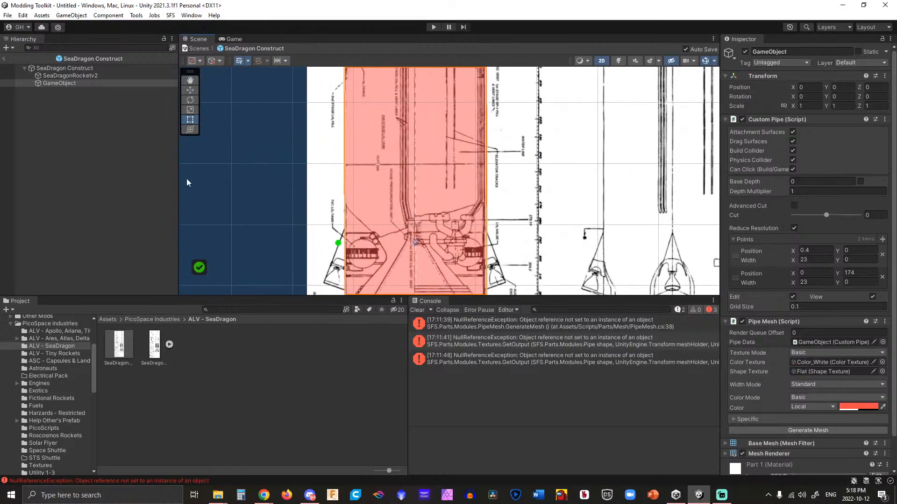
pyautogui.scroll(-6, 539, 159)
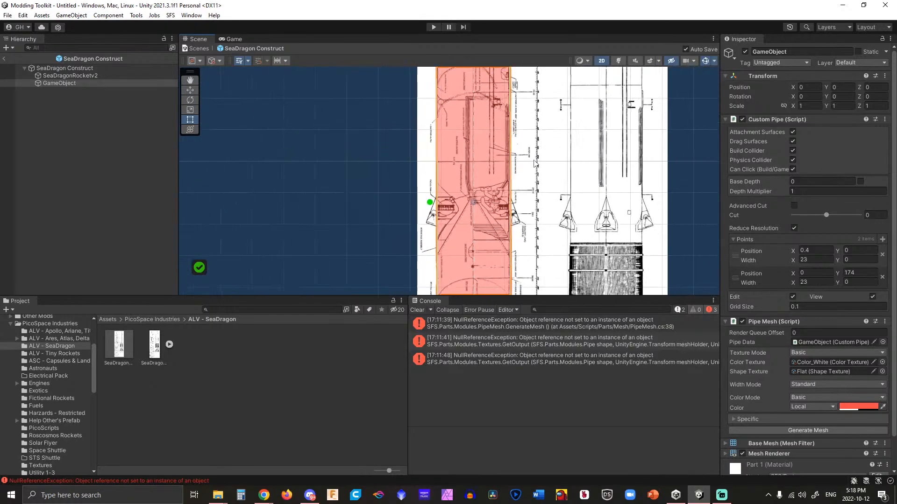
pyautogui.click(534, 167)
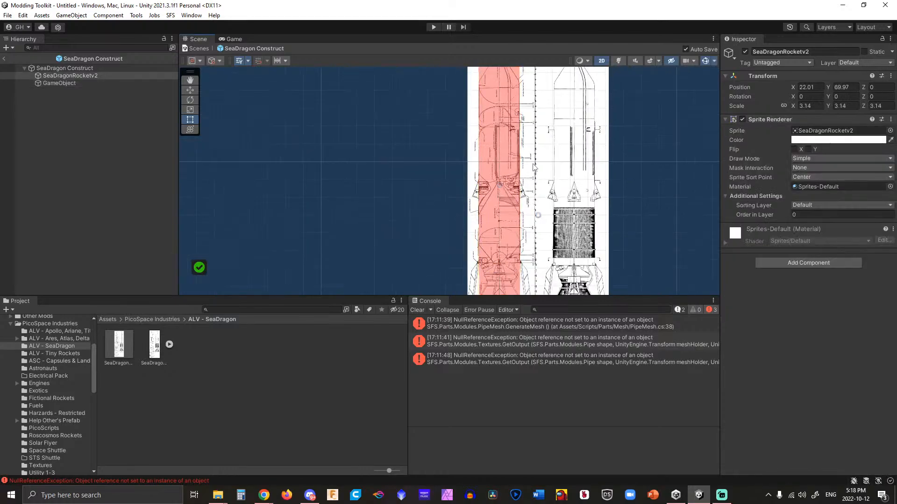
# Duplicate the SeaDragonRocketv2 drawing and deactivate the original.
pyautogui.scroll(-2, 545, 166)
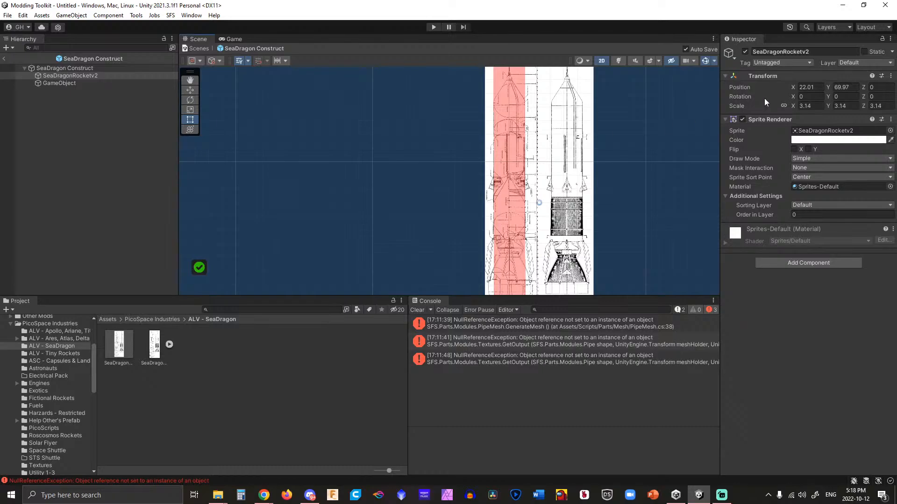
pyautogui.click(39, 76)
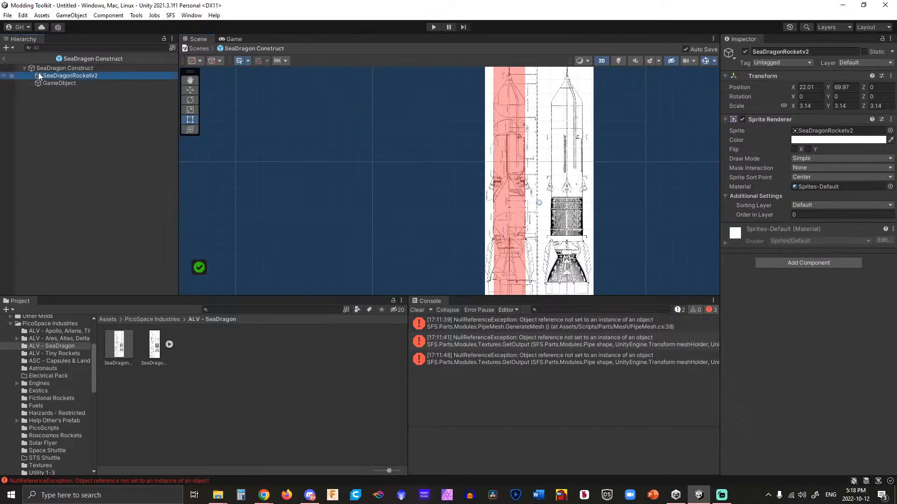
pyautogui.hotkey('ctrl', 'd')
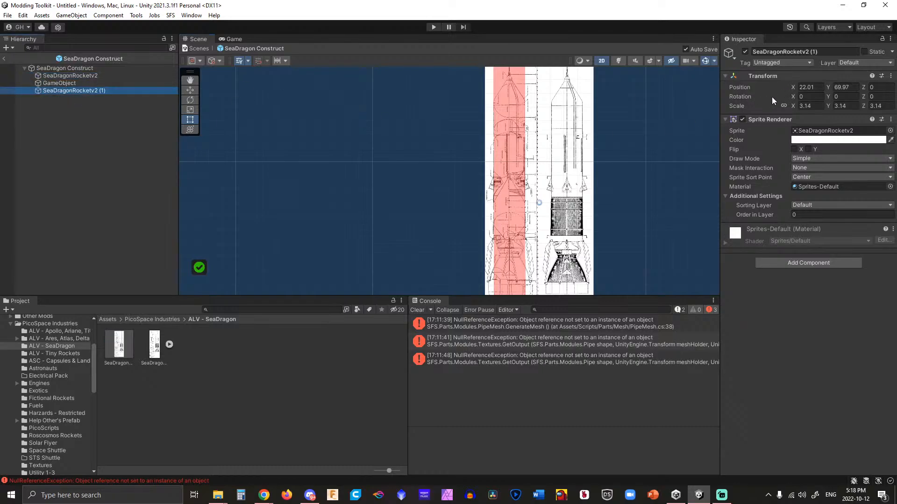
pyautogui.rightClick(124, 74)
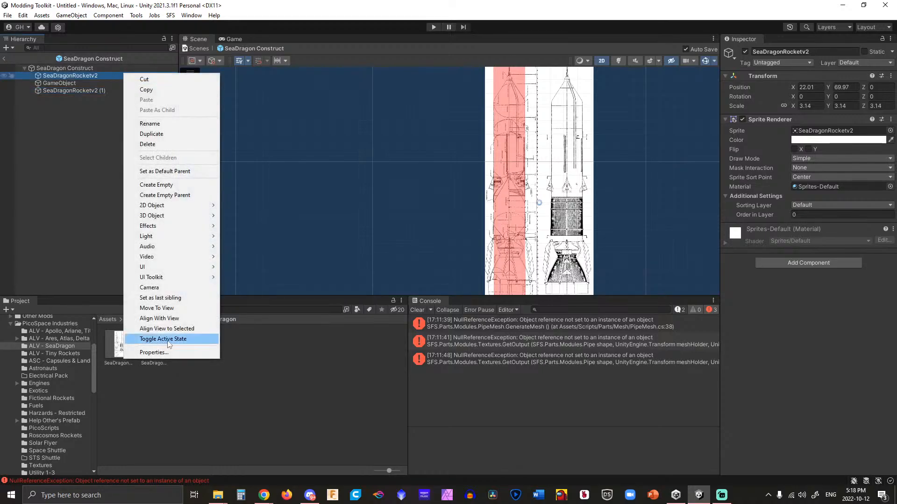
pyautogui.click(172, 341)
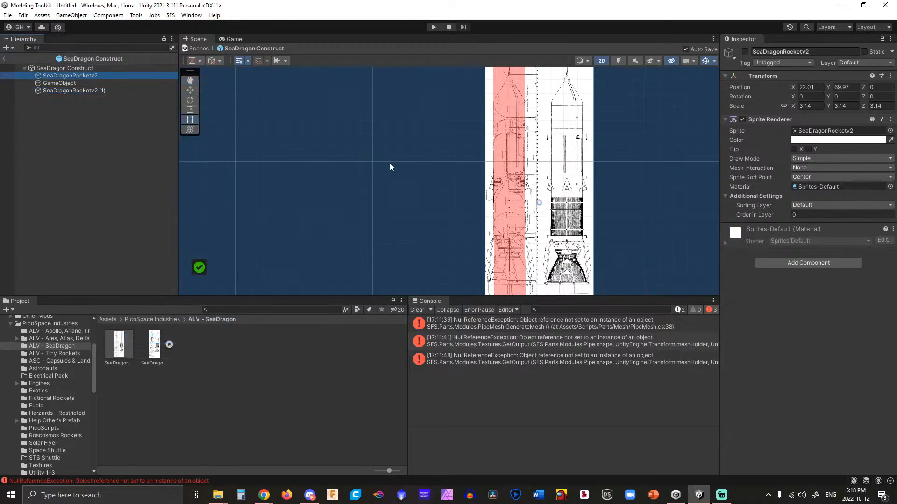
# Move the duplicated drawing sideways to X 51.64, clear of the red pipe, and compare its spire tip with the pipe's upper end.
pyautogui.click(89, 91)
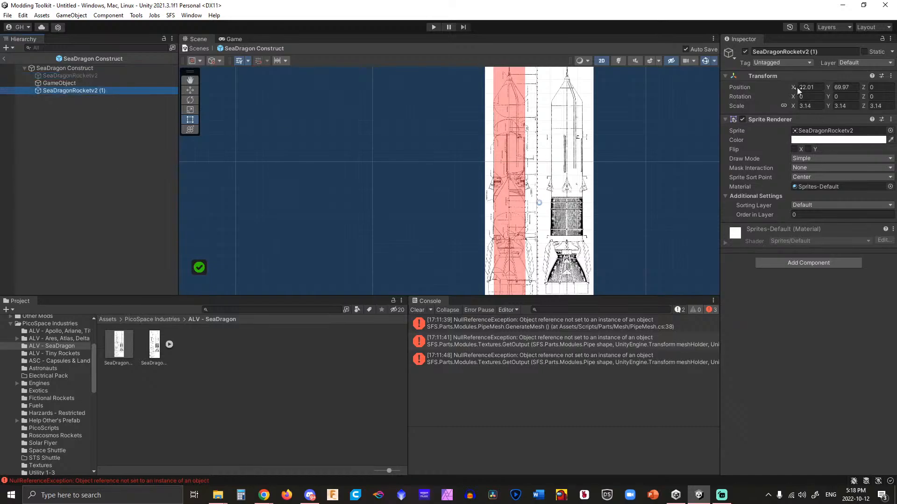
pyautogui.moveTo(797, 87); pyautogui.dragTo(187, 129)
pyautogui.moveTo(184, 131); pyautogui.dragTo(186, 131)
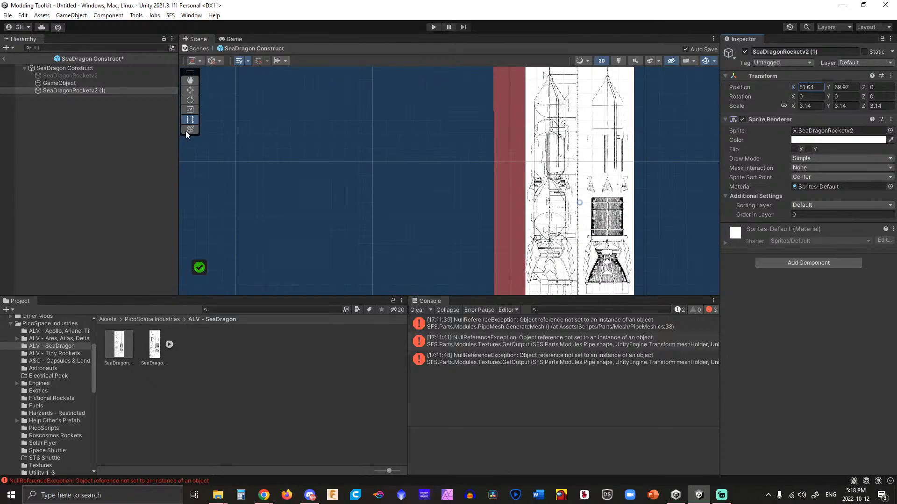
pyautogui.scroll(2, 574, 100)
pyautogui.scroll(5, 574, 100)
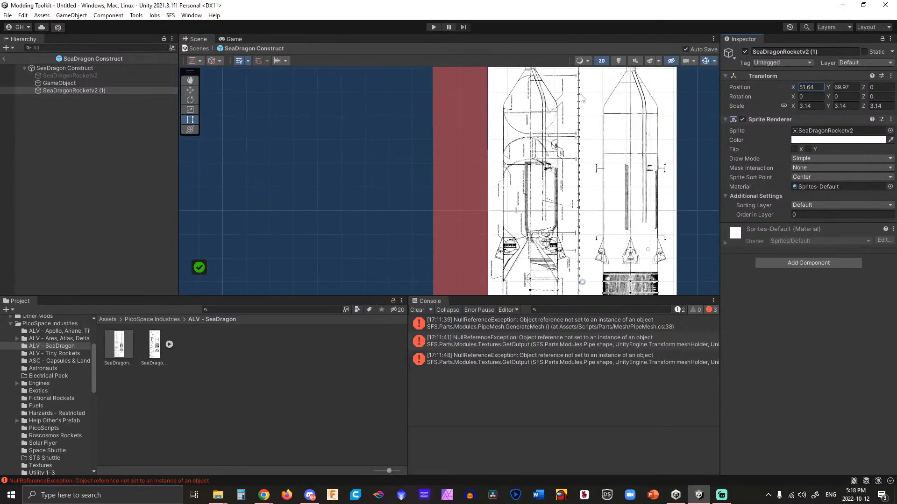
pyautogui.scroll(-5, 549, 175)
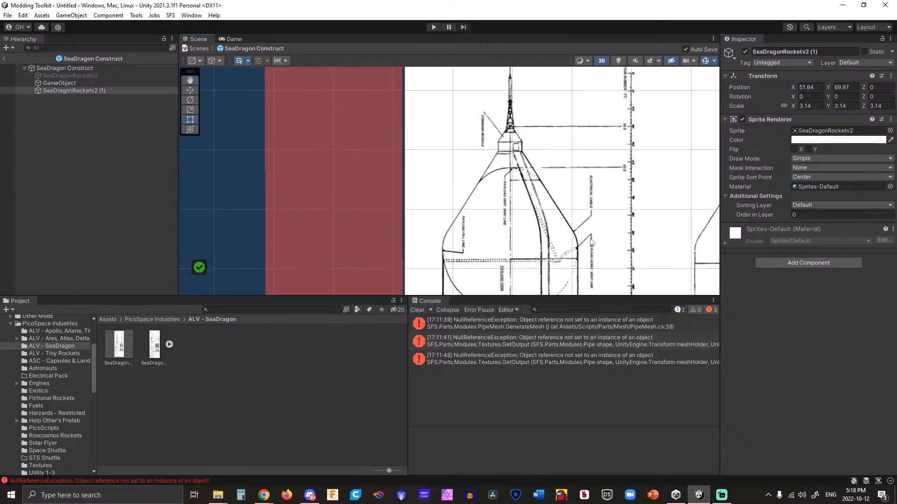
pyautogui.scroll(3, 539, 120)
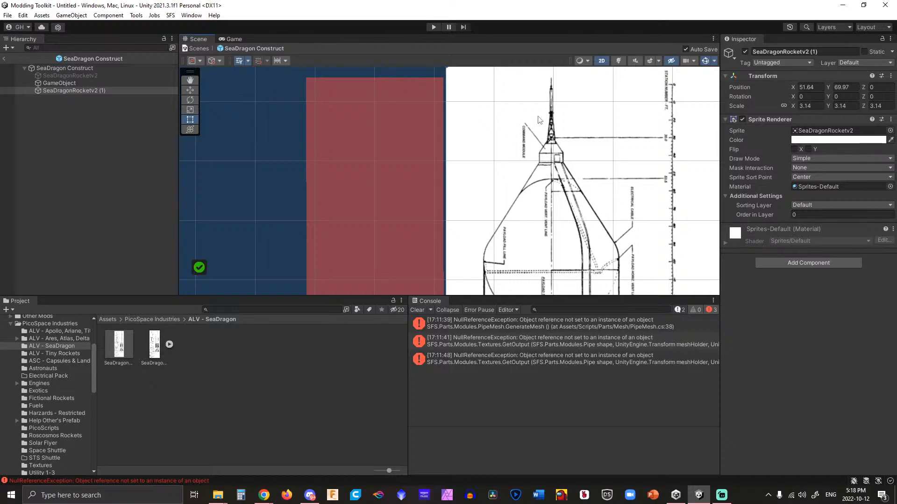
# Undo the copy's move, the original drawing's deactivation and the duplication.
pyautogui.hotkey('ctrl', 'z')
pyautogui.hotkey('ctrl', 'z')
pyautogui.hotkey('ctrl', 'z')
pyautogui.hotkey('ctrl', 'z')
pyautogui.hotkey('ctrl', 'z')
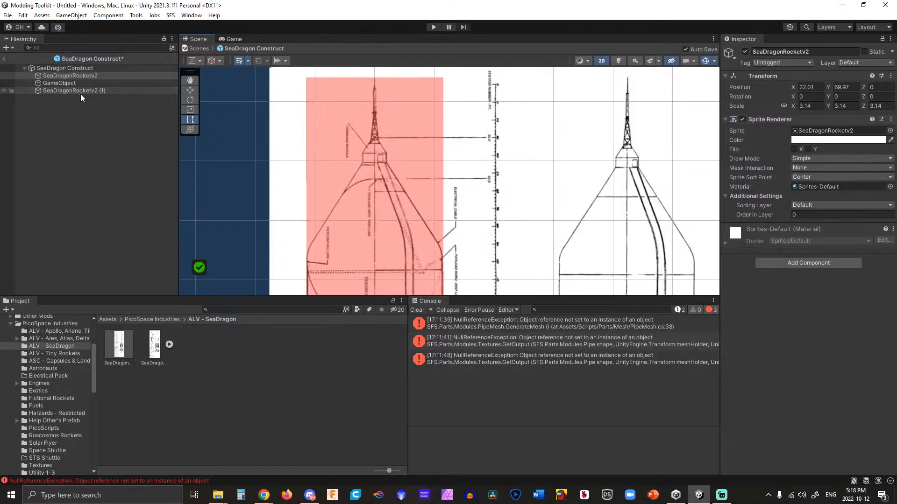
pyautogui.hotkey('ctrl', 'z')
pyautogui.hotkey('ctrl', 'z')
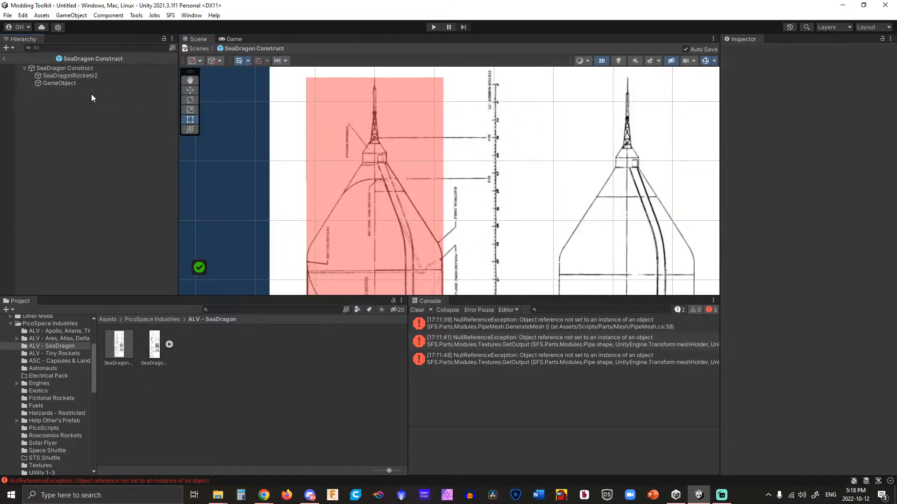
# Rename the red pipe's GameObject as Red Square.
pyautogui.doubleClick(82, 83)
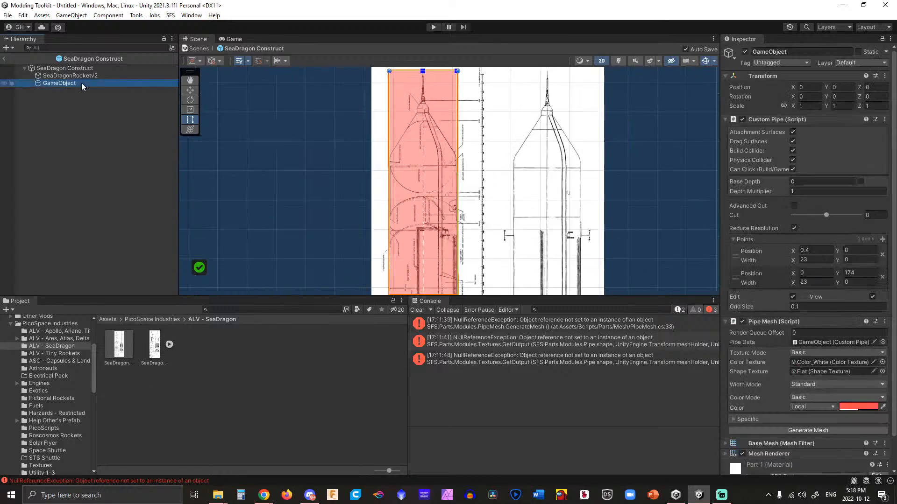
pyautogui.click(64, 82)
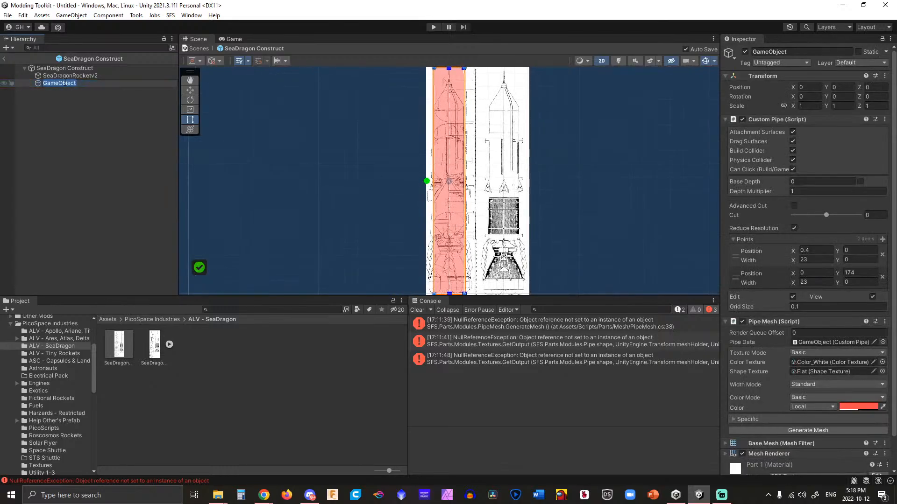
pyautogui.write('Red Square')
pyautogui.click(98, 97)
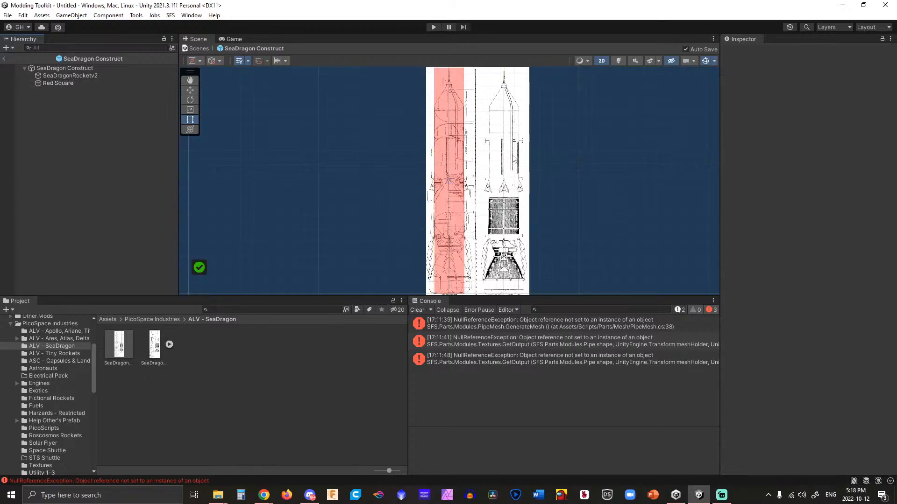
pyautogui.scroll(5, 469, 161)
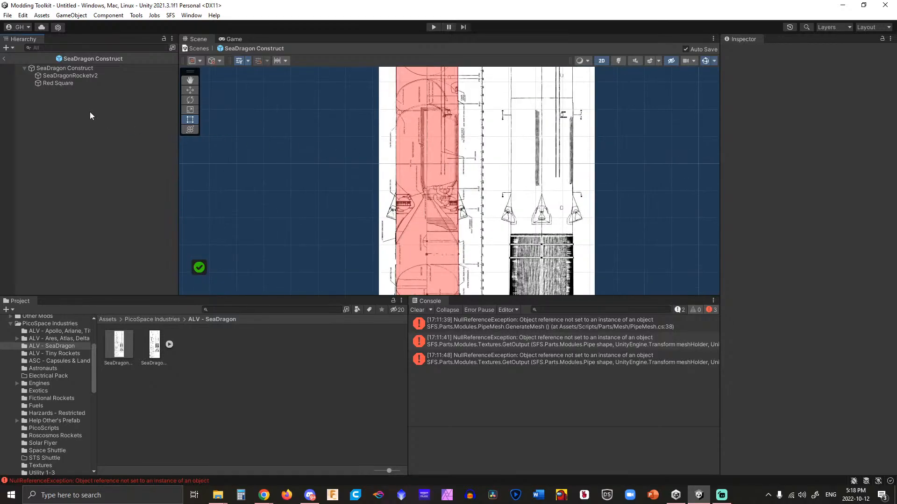
# Duplicate Red Square and recolour the copy green, hexadecimal 4AFF5E.
pyautogui.click(64, 84)
pyautogui.hotkey('ctrl', 'd')
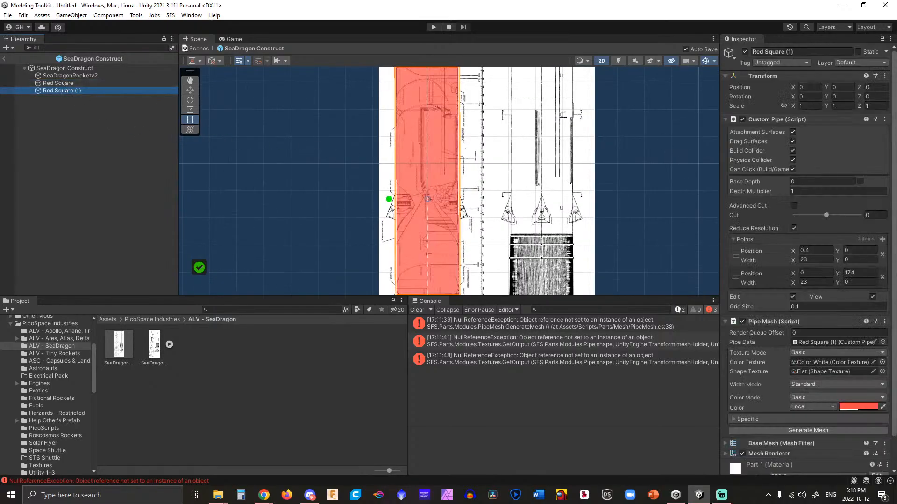
pyautogui.click(863, 407)
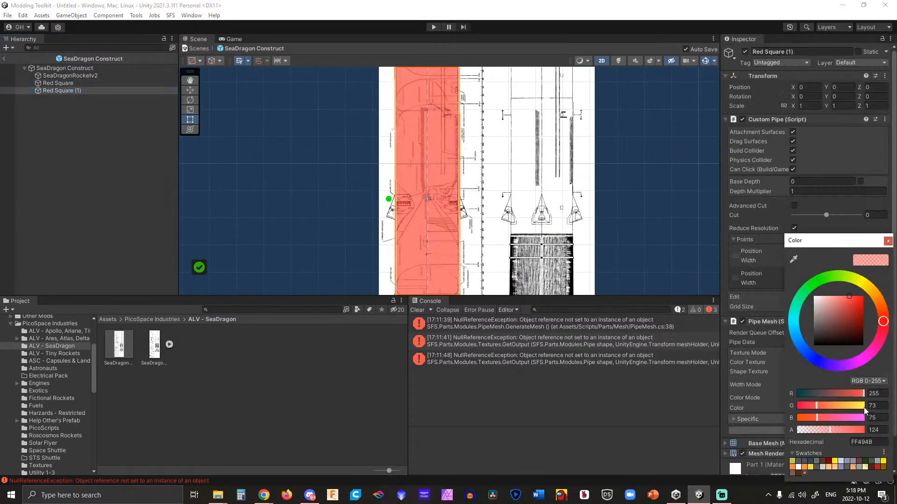
pyautogui.click(812, 285)
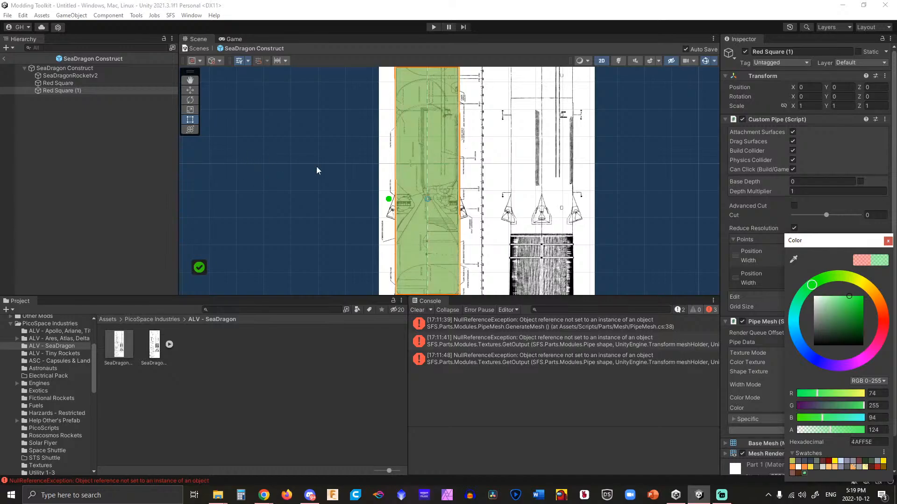
# Lower the green pipe's upper point to X 0.1, Y 162.9, near the base of the drawn spire.
pyautogui.scroll(-5, 316, 169)
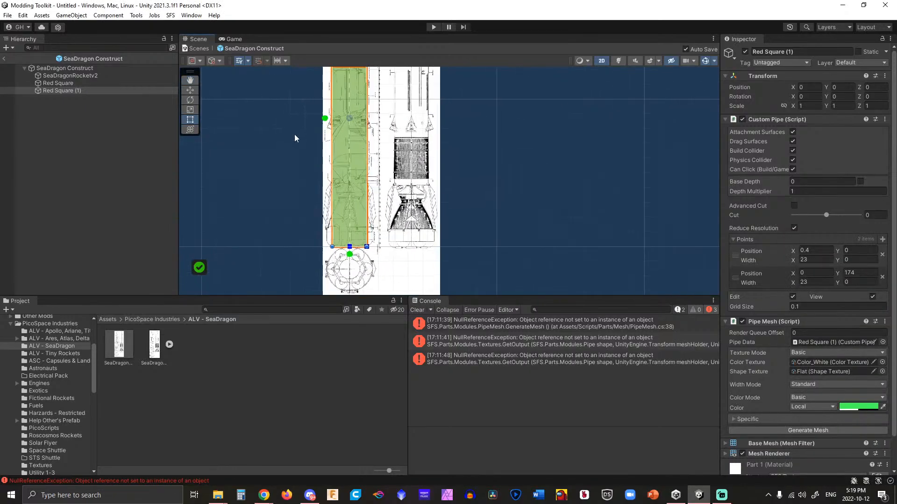
pyautogui.moveTo(294, 138); pyautogui.dragTo(306, 244, button='middle')
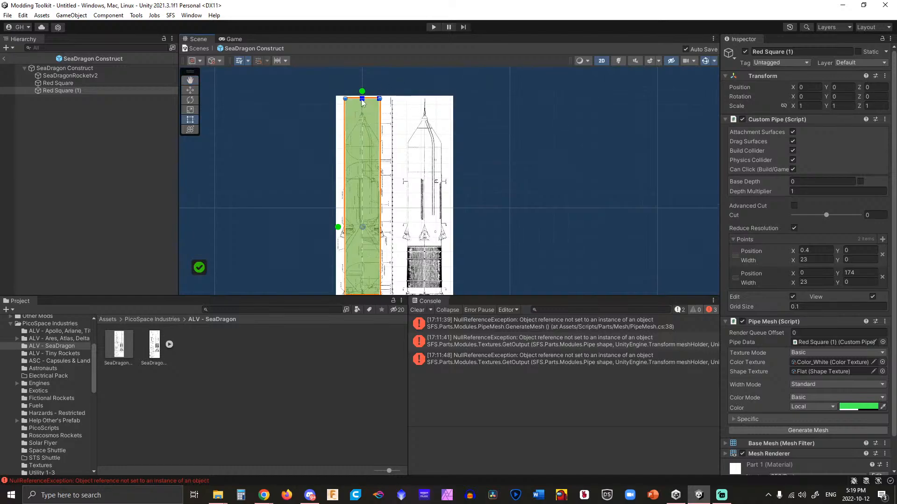
pyautogui.moveTo(362, 99); pyautogui.dragTo(362, 115)
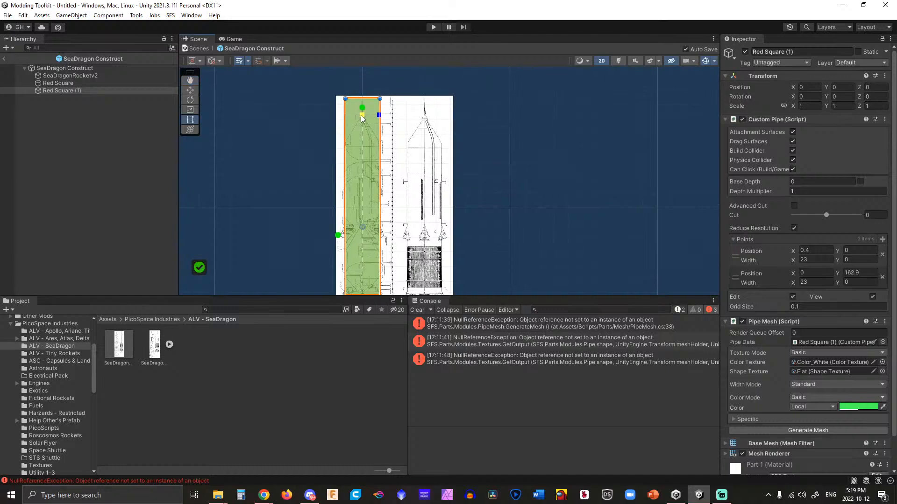
pyautogui.scroll(-5, 362, 117)
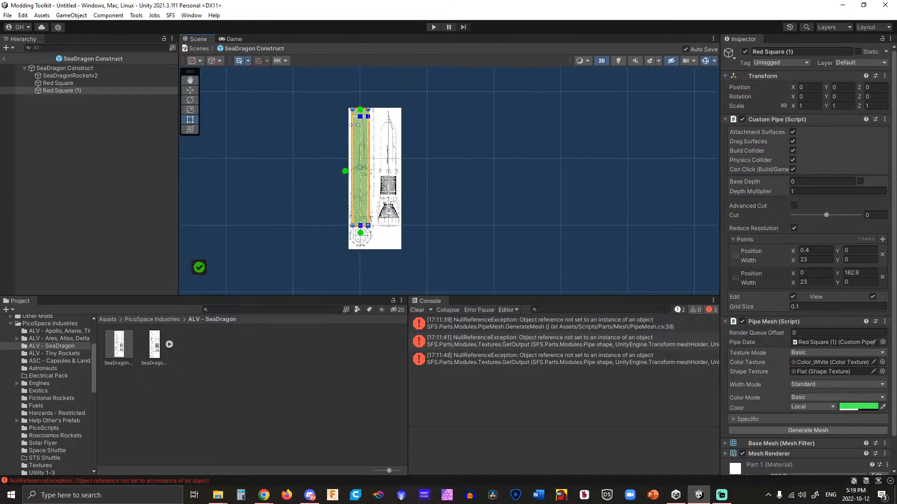
pyautogui.scroll(4, 358, 113)
pyautogui.scroll(12, 358, 112)
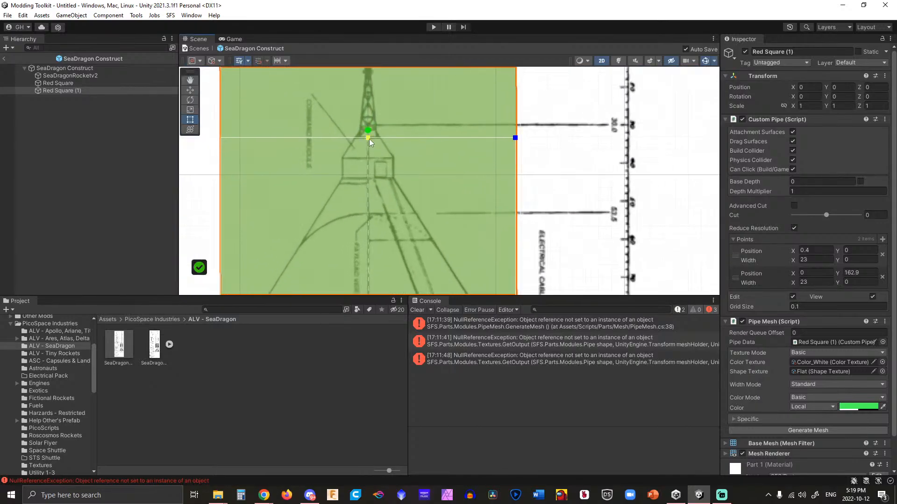
pyautogui.moveTo(369, 138)
pyautogui.mouseDown()
pyautogui.moveTo(370, 129)
pyautogui.moveTo(370, 138)
pyautogui.mouseUp()
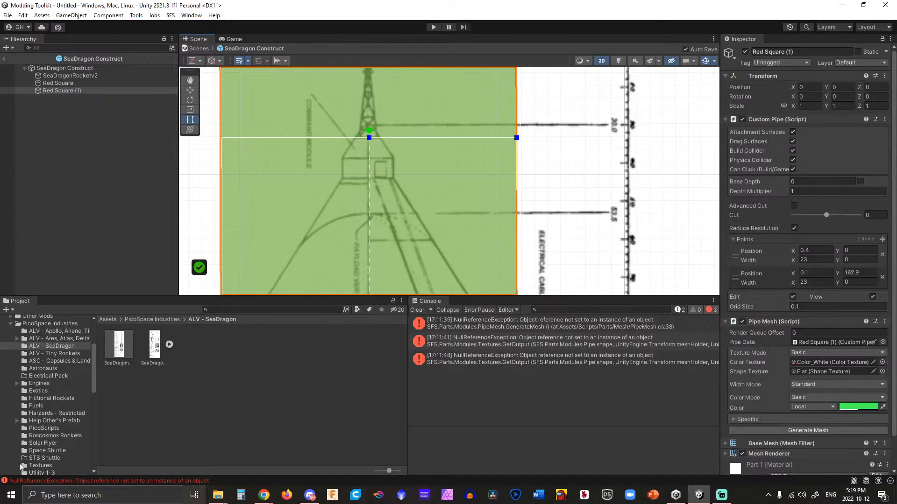
pyautogui.click(126, 497)
pyautogui.write('exce')
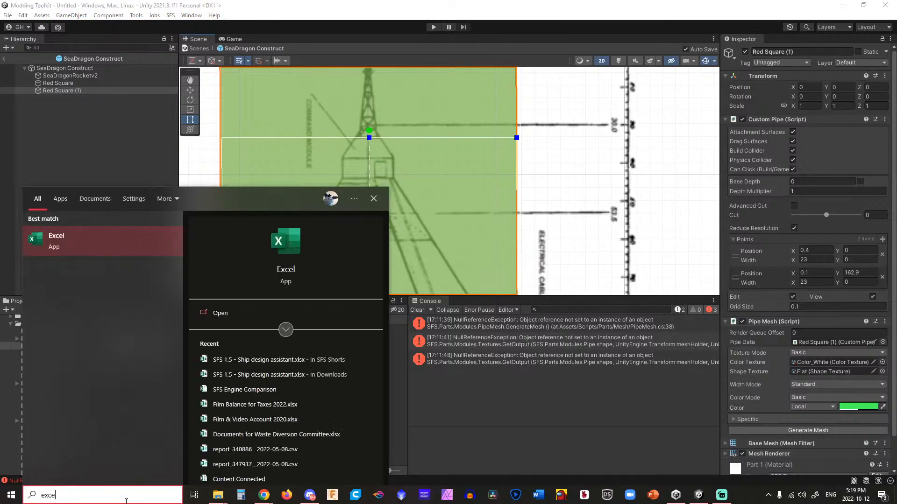
pyautogui.write('l')
pyautogui.press('BackSpace')
pyautogui.press('BackSpace')
pyautogui.press('BackSpace')
pyautogui.press('BackSpace')
pyautogui.press('BackSpace')
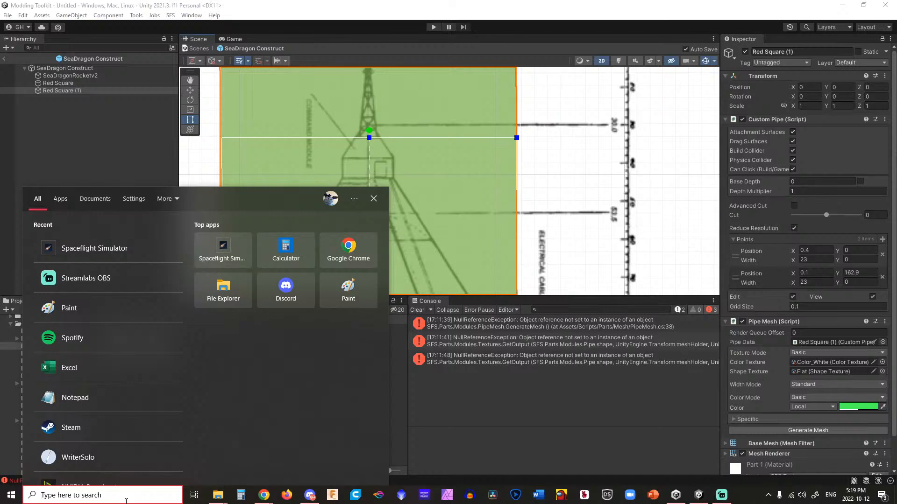
# Open Notepad with a blank document and reshape its window into a tall, narrow one beside the drawn rocket.
pyautogui.write('notepad')
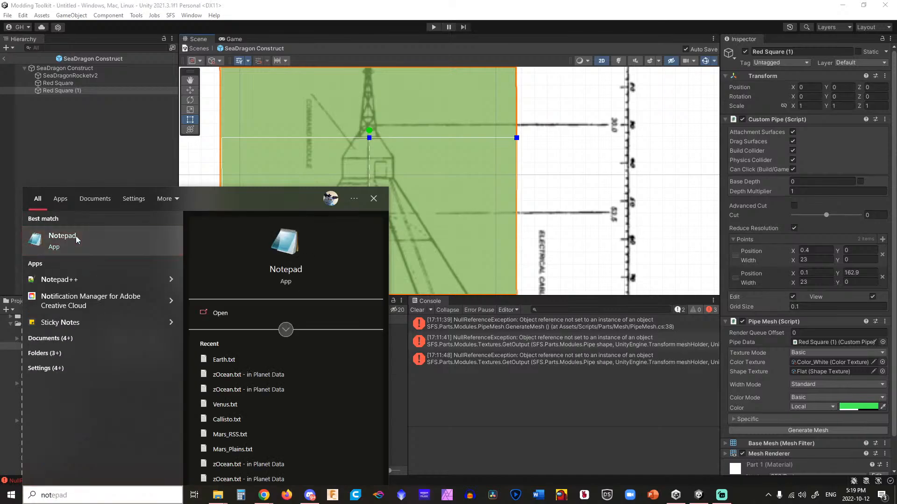
pyautogui.click(76, 236)
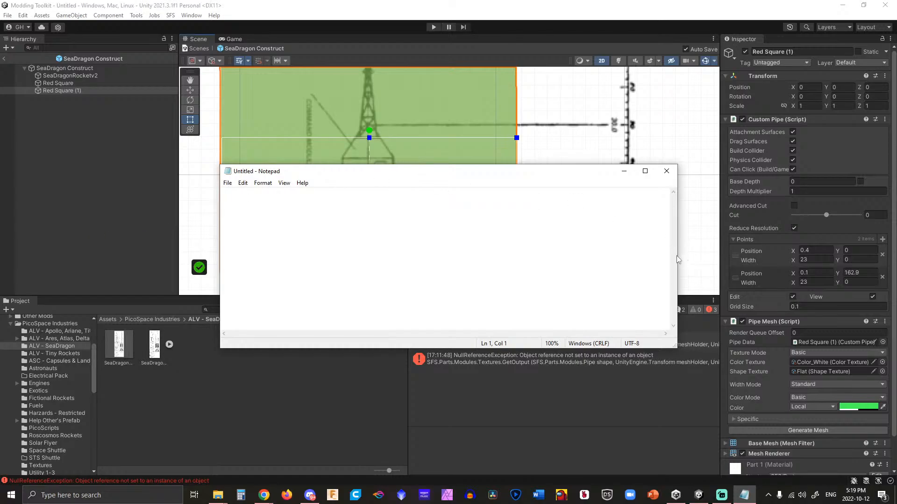
pyautogui.moveTo(677, 260); pyautogui.dragTo(361, 269)
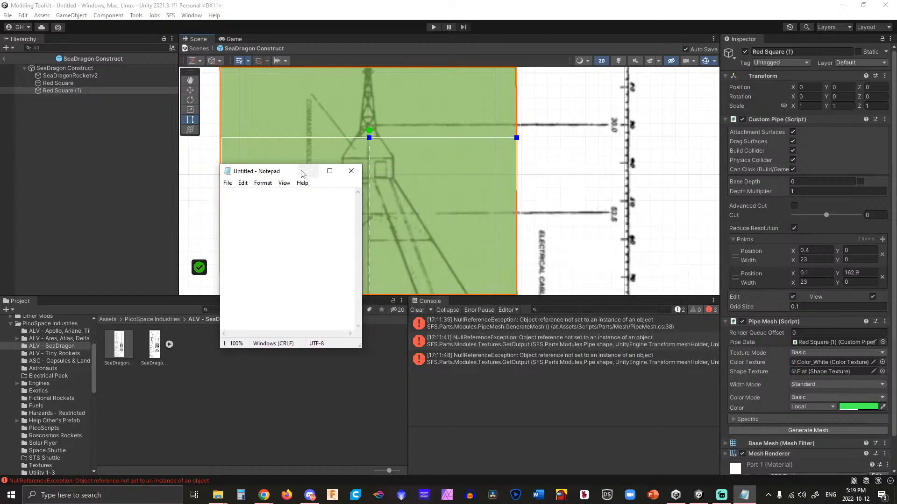
pyautogui.moveTo(294, 173); pyautogui.dragTo(614, 118)
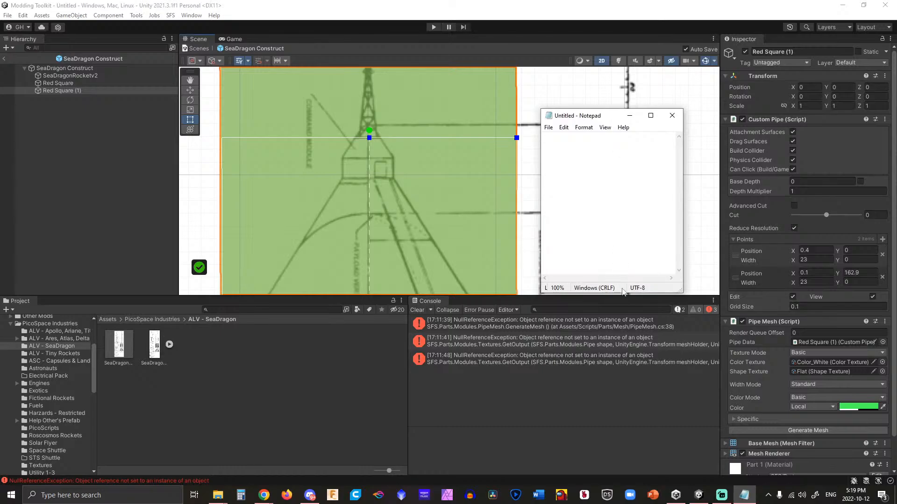
pyautogui.moveTo(624, 290); pyautogui.dragTo(625, 439)
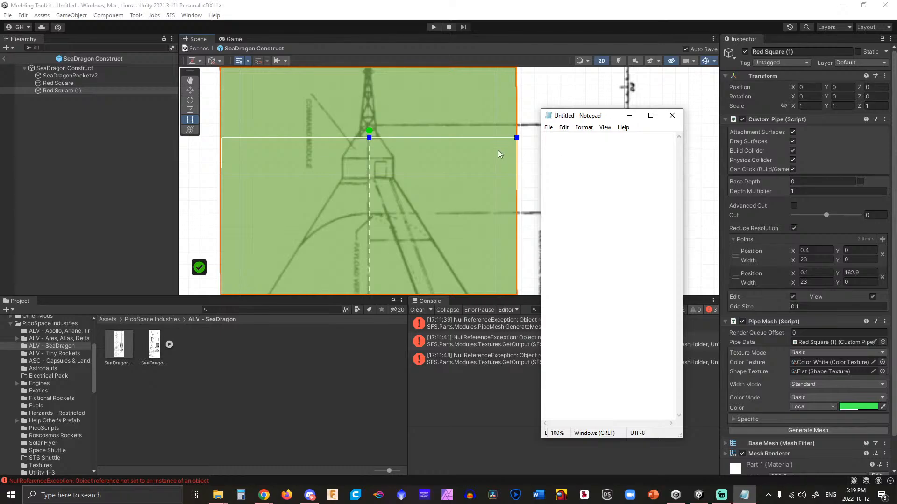
# Raise the green pipe's upper point to Y 174.3 and set the X position of both pipe points to 0.
pyautogui.scroll(-8, 498, 150)
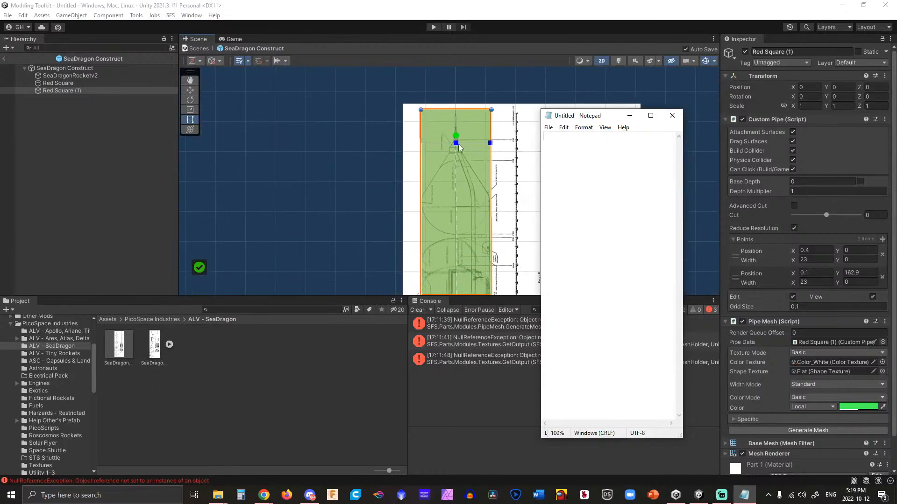
pyautogui.moveTo(456, 143); pyautogui.dragTo(458, 113)
pyautogui.click(815, 273)
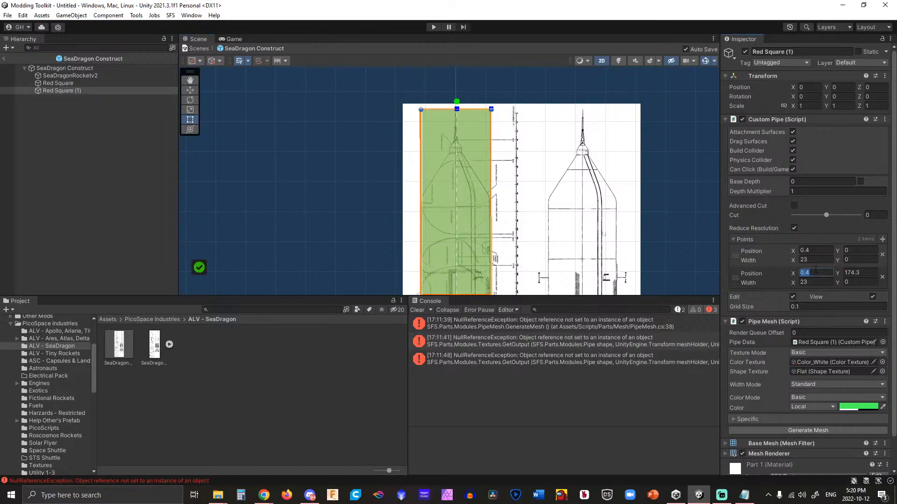
pyautogui.write('0')
pyautogui.click(815, 250)
pyautogui.write('0')
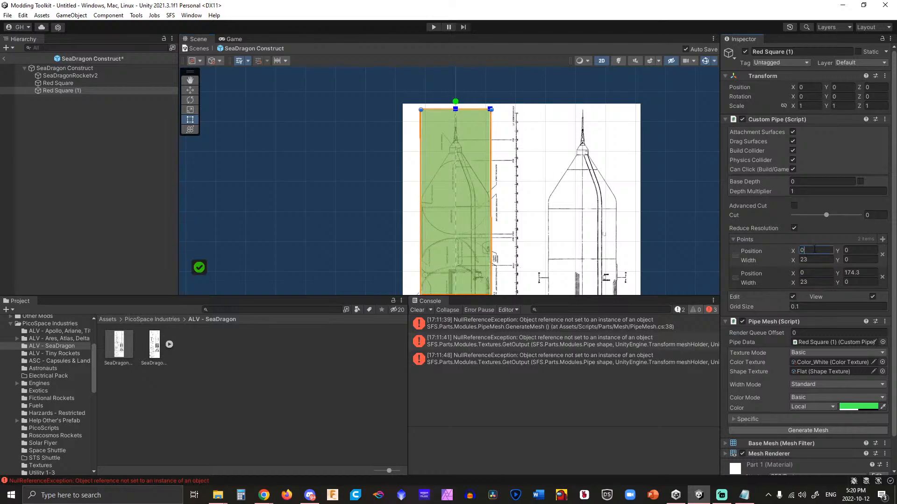
# Raise the green pipe's lower point to Y 162.9, at the base of the drawn spire.
pyautogui.click(861, 271)
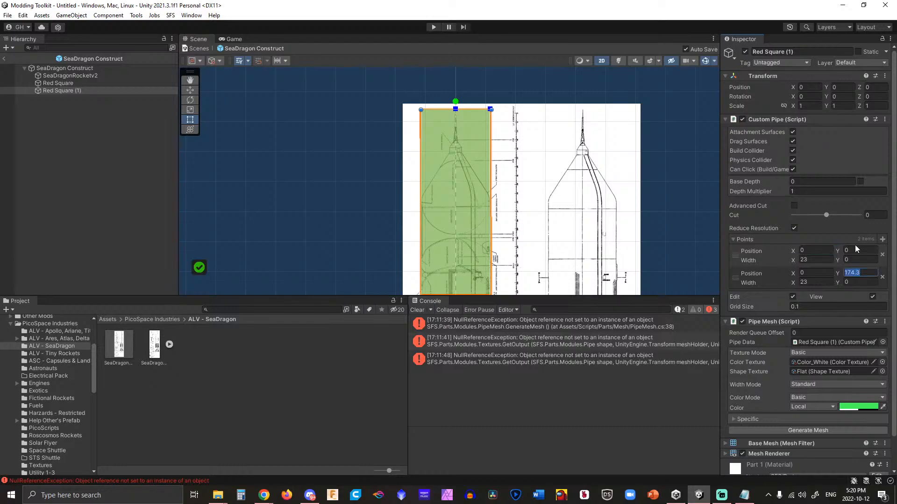
pyautogui.click(858, 250)
pyautogui.write('17')
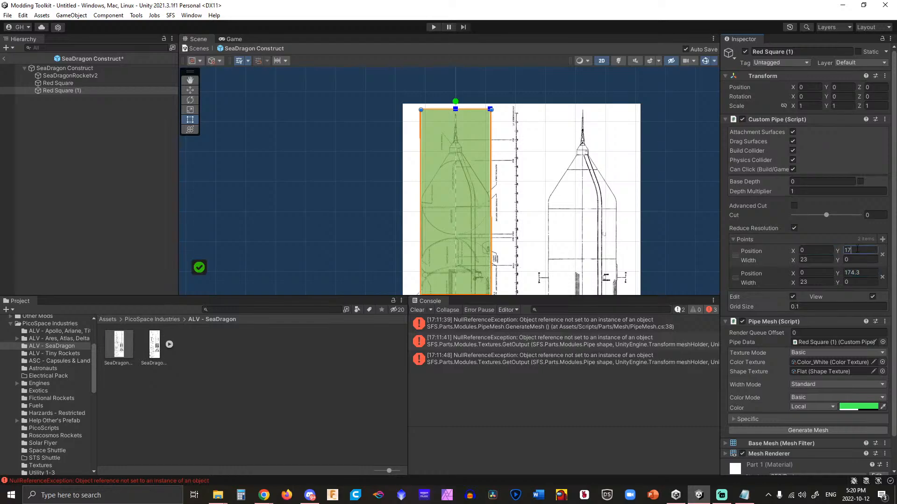
pyautogui.write('0')
pyautogui.scroll(6, 456, 124)
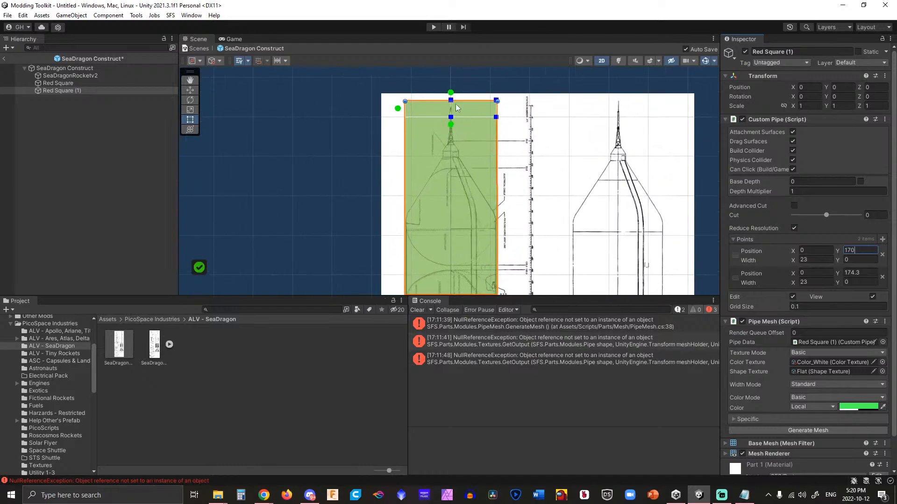
pyautogui.scroll(1, 455, 124)
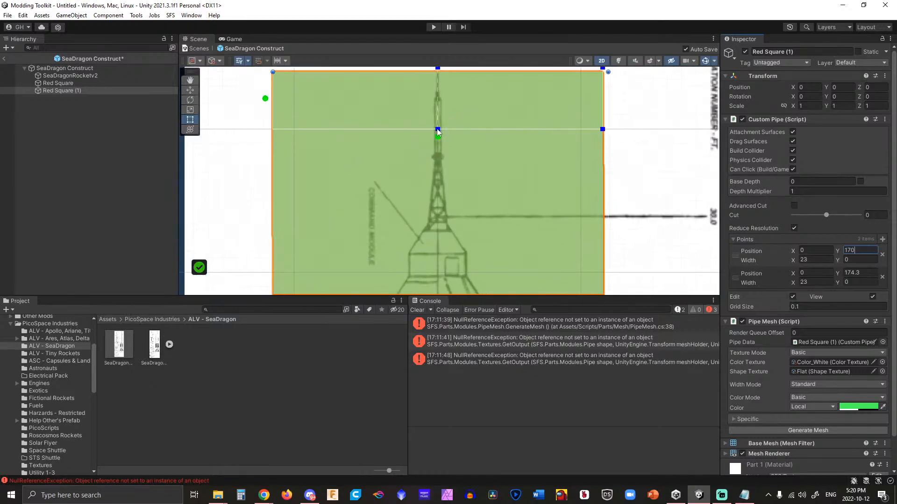
pyautogui.moveTo(438, 129); pyautogui.dragTo(438, 230)
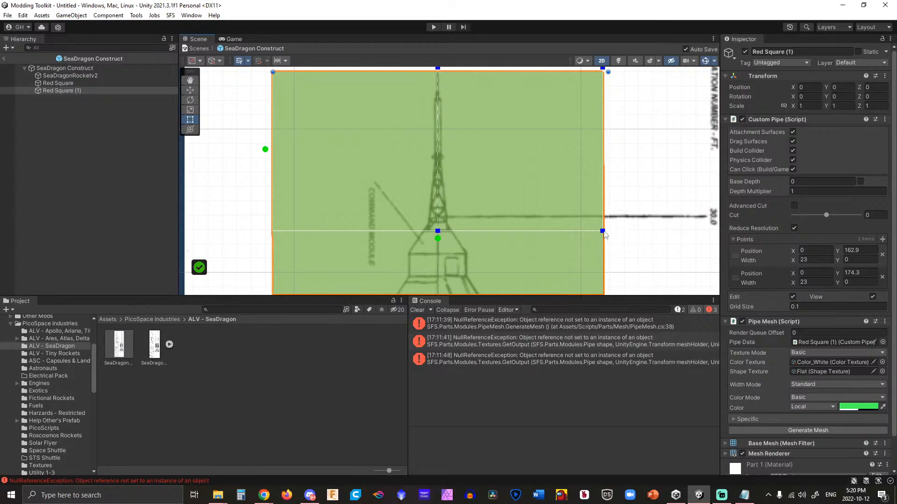
# Narrow both green pipe points to a width of 2 around the drawn spire and regenerate the mesh.
pyautogui.moveTo(603, 231); pyautogui.dragTo(453, 232)
pyautogui.scroll(-2, 518, 156)
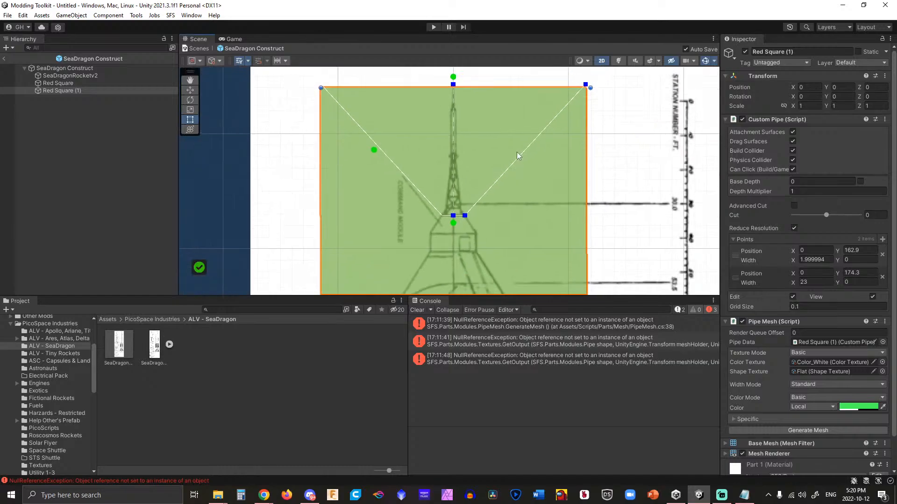
pyautogui.moveTo(585, 85); pyautogui.dragTo(464, 85)
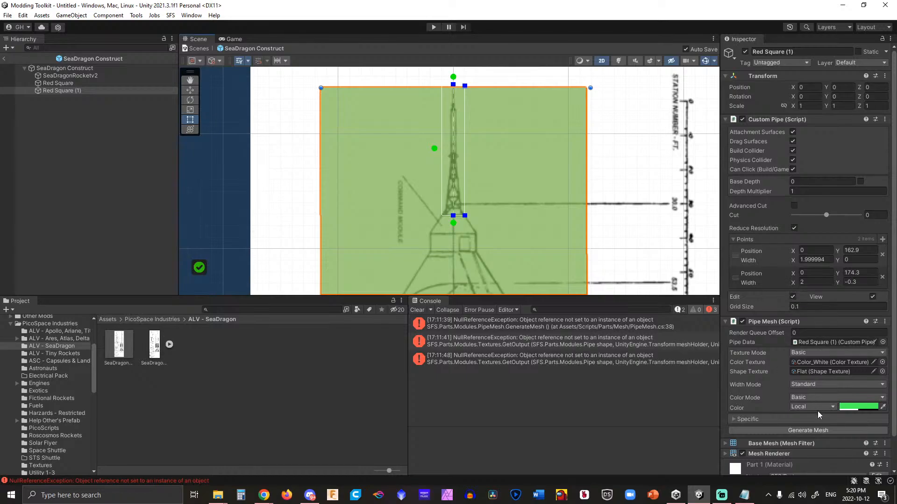
pyautogui.click(827, 257)
pyautogui.write('2')
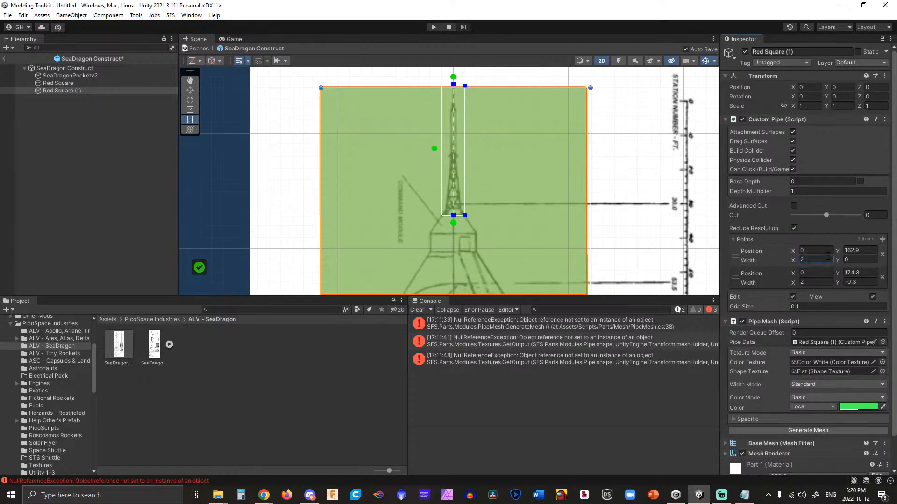
pyautogui.click(812, 434)
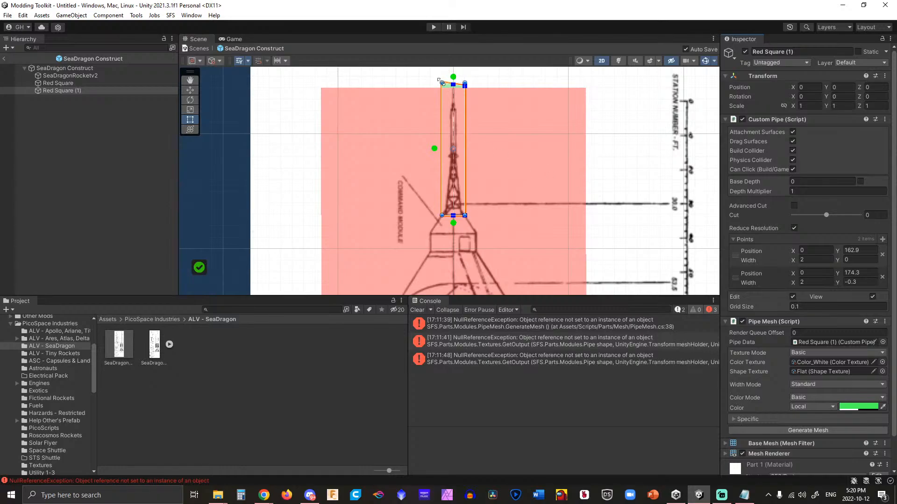
# Level the green pipe's upper edge with a width Y of 0, set its base depth to 50 and regenerate the mesh.
pyautogui.click(864, 282)
pyautogui.write('0')
pyautogui.click(817, 181)
pyautogui.write('50')
pyautogui.click(814, 430)
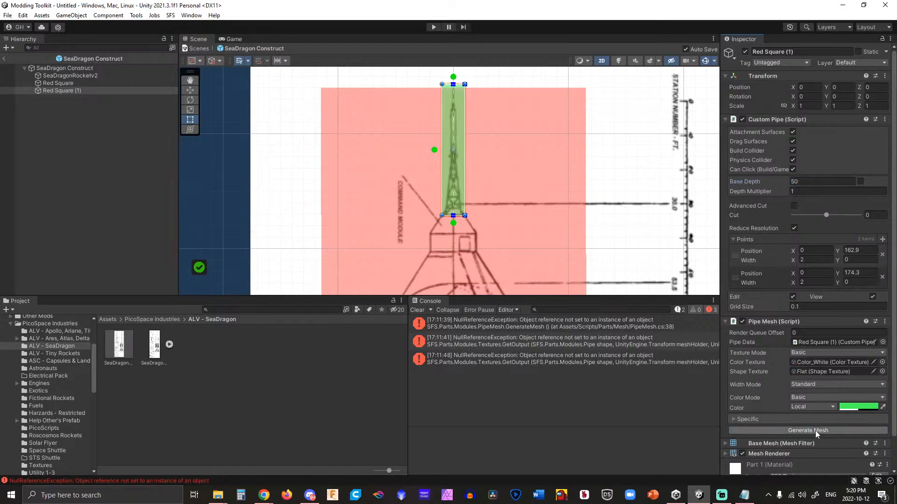
# Round the green pipe's ends to Y 174 for the upper point and Y 163 for the lower point.
pyautogui.scroll(1, 462, 97)
pyautogui.scroll(2, 452, 91)
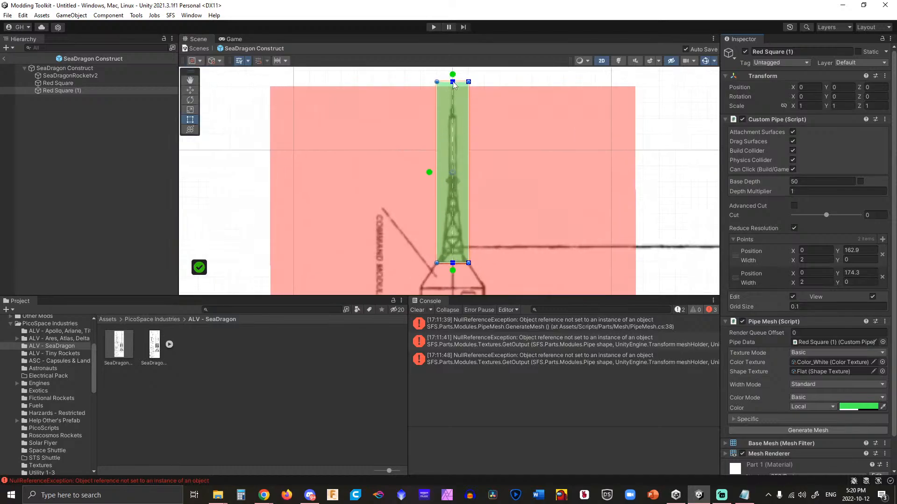
pyautogui.moveTo(452, 83); pyautogui.dragTo(453, 87)
pyautogui.click(809, 430)
pyautogui.click(868, 251)
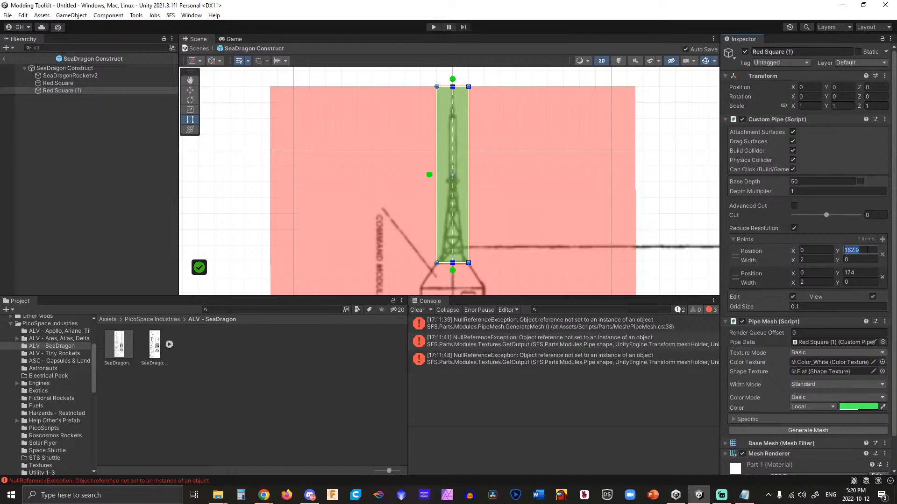
pyautogui.write('136')
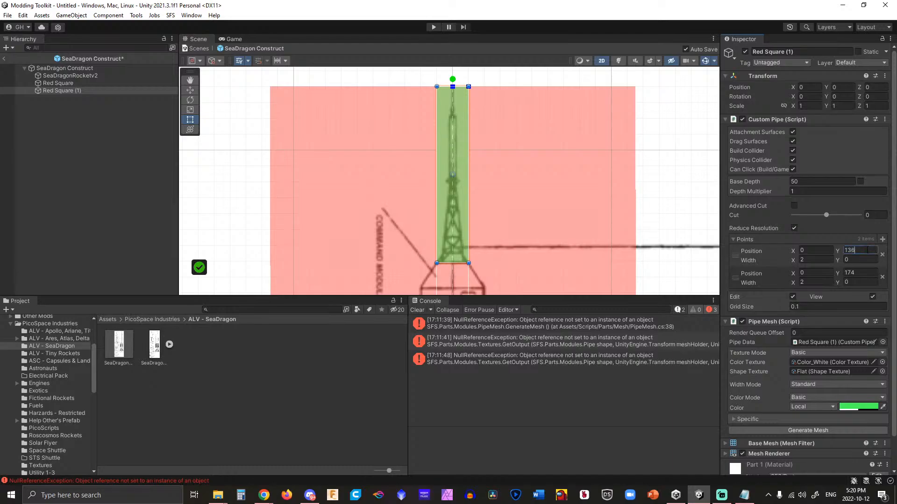
pyautogui.press('BackSpace')
pyautogui.press('BackSpace')
pyautogui.write('63')
pyautogui.press('Return')
pyautogui.scroll(-2, 512, 161)
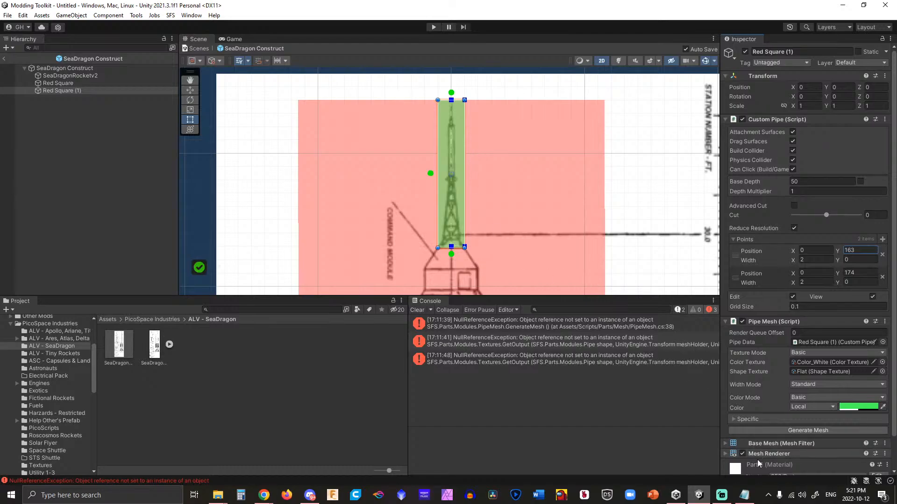
# Switch to the blank Notepad document and record the heading Launch Tower with the width line "W - 2m".
pyautogui.click(744, 495)
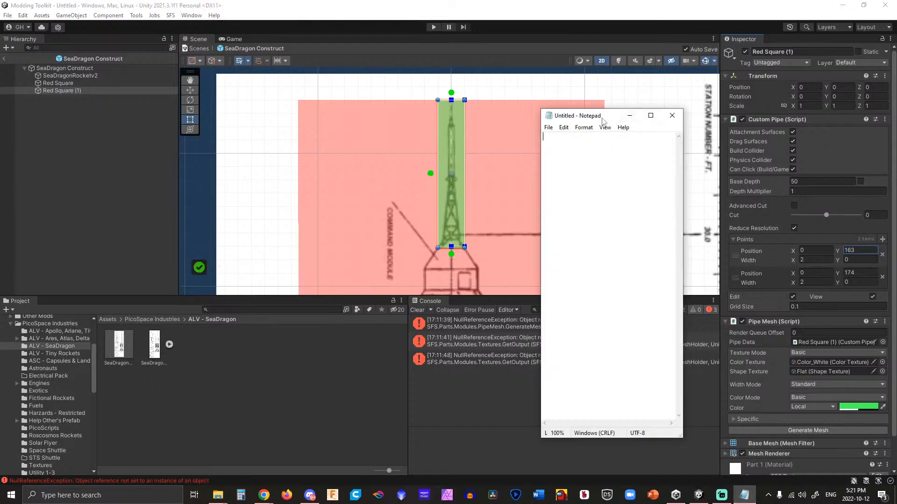
pyautogui.write('Launch D')
pyautogui.press('BackSpace')
pyautogui.write('Tower')
pyautogui.write('2')
pyautogui.write('M')
pyautogui.press('BackSpace')
pyautogui.write('m')
pyautogui.write('W')
pyautogui.write('-')
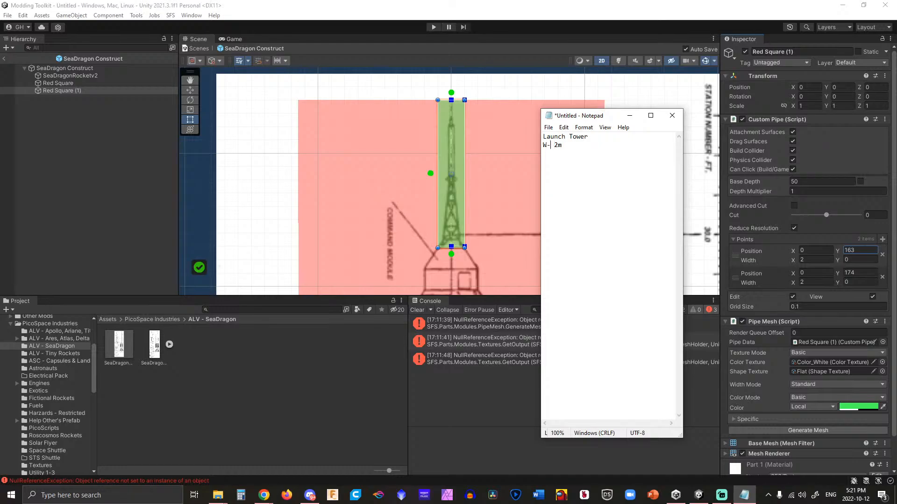
# Insert the height line "H - 11m" above the width and add a Capsule heading below a blank line.
pyautogui.click(545, 145)
pyautogui.press('Return')
pyautogui.write('The')
pyautogui.press('BackSpace')
pyautogui.press('BackSpace')
pyautogui.press('BackSpace')
pyautogui.write('He ')
pyautogui.write('11')
pyautogui.write('Capsule')
# Move the notes window clear of the drawing and save the file as SeaDragon in the Reference Images folder.
pyautogui.moveTo(616, 118); pyautogui.dragTo(781, 129)
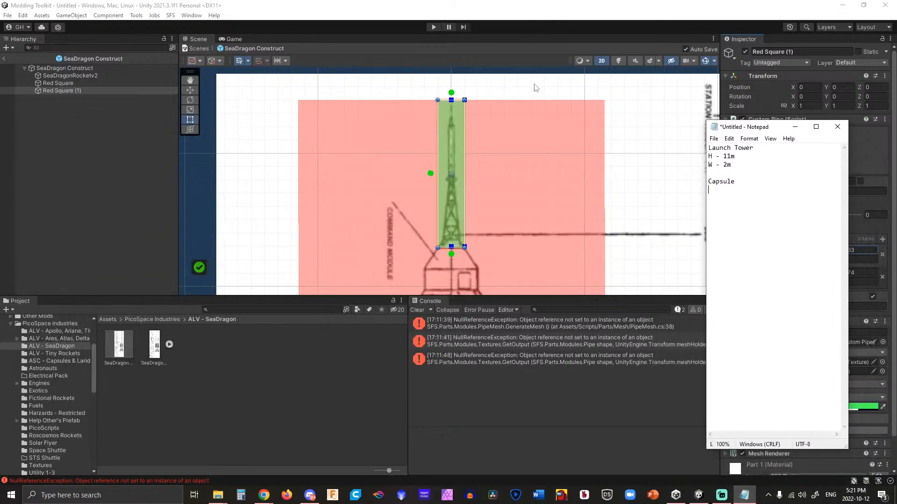
pyautogui.hotkey('ctrl', 's')
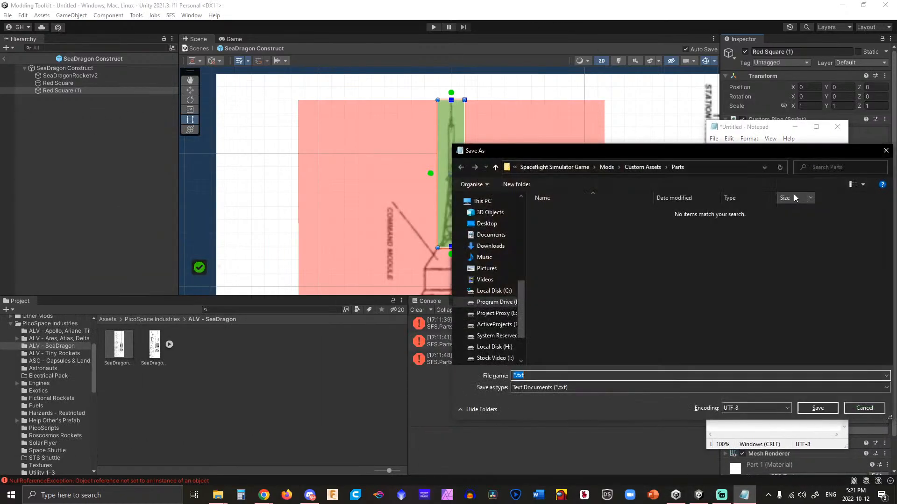
pyautogui.write('SeaDragon')
pyautogui.scroll(4, 489, 235)
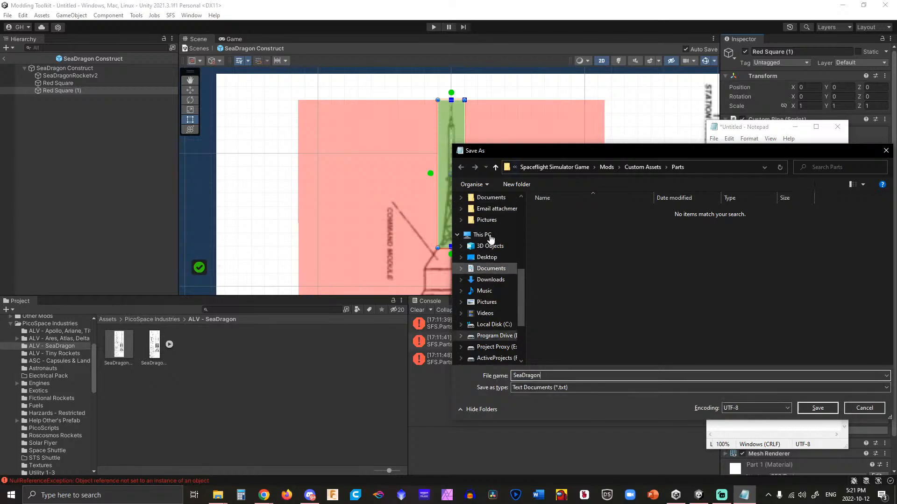
pyautogui.click(488, 220)
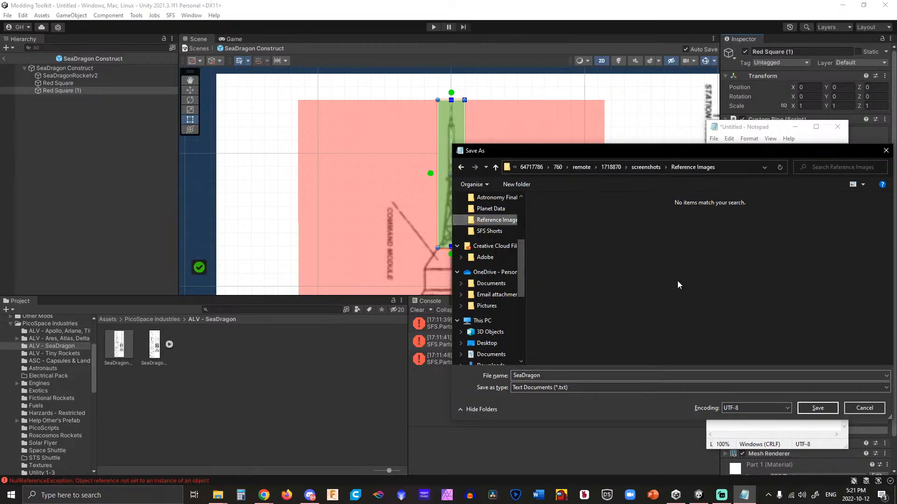
pyautogui.click(817, 408)
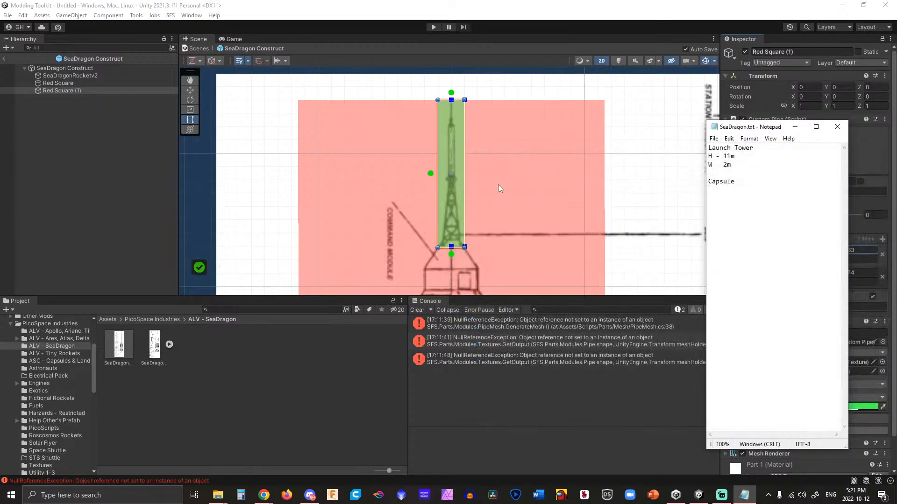
# Move the green pipe's points onto the drawn command module, with the lower one at Y 159.7 and the upper one at Y 162.9.
pyautogui.click(371, 171)
pyautogui.click(459, 193)
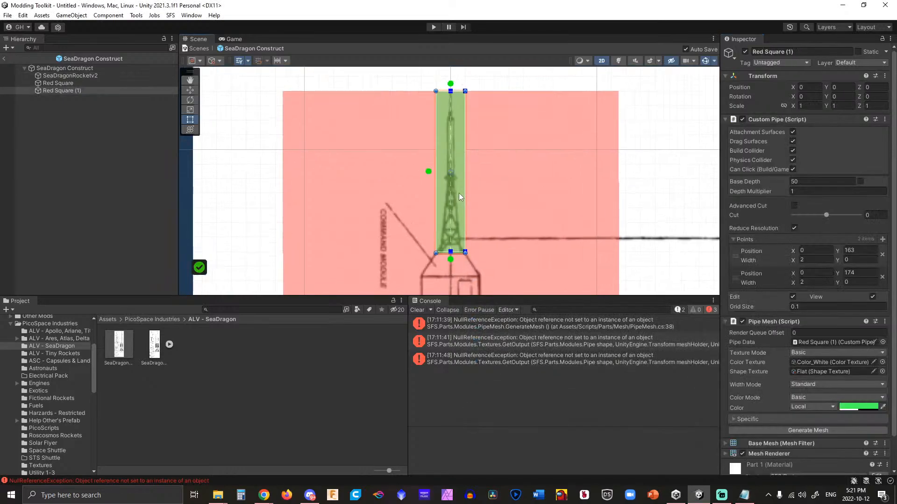
pyautogui.scroll(2, 459, 193)
pyautogui.moveTo(455, 242); pyautogui.dragTo(437, 179, button='middle')
pyautogui.moveTo(439, 179); pyautogui.dragTo(438, 235)
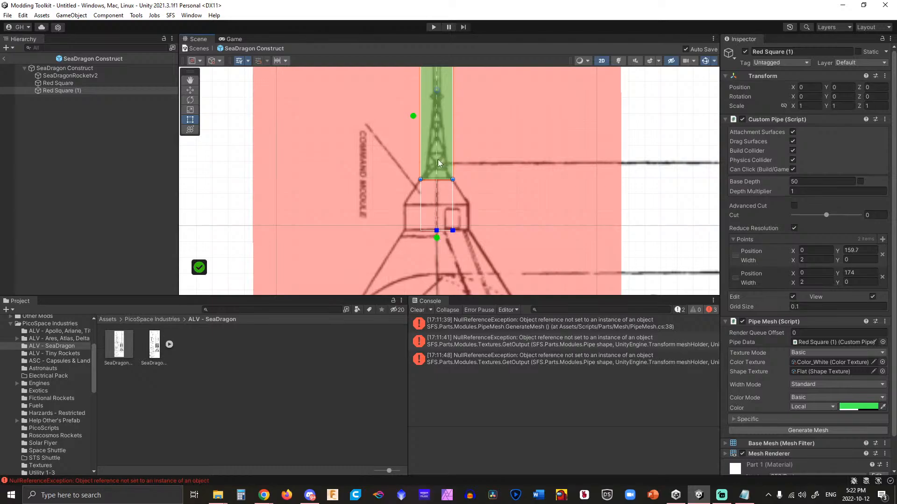
pyautogui.scroll(-1, 438, 159)
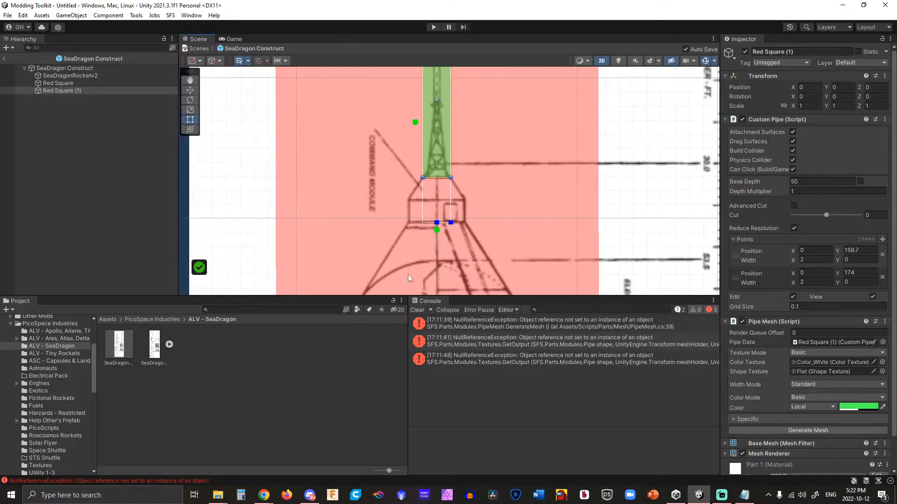
pyautogui.scroll(-3, 441, 174)
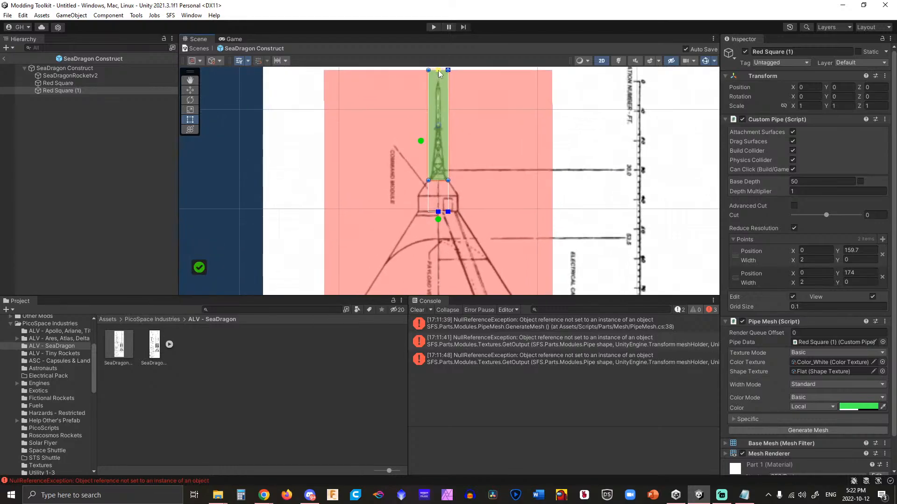
pyautogui.moveTo(438, 70); pyautogui.dragTo(438, 180)
# Widen the green pipe's lower point to 4.1 to match the base of the drawn command module.
pyautogui.scroll(6, 438, 180)
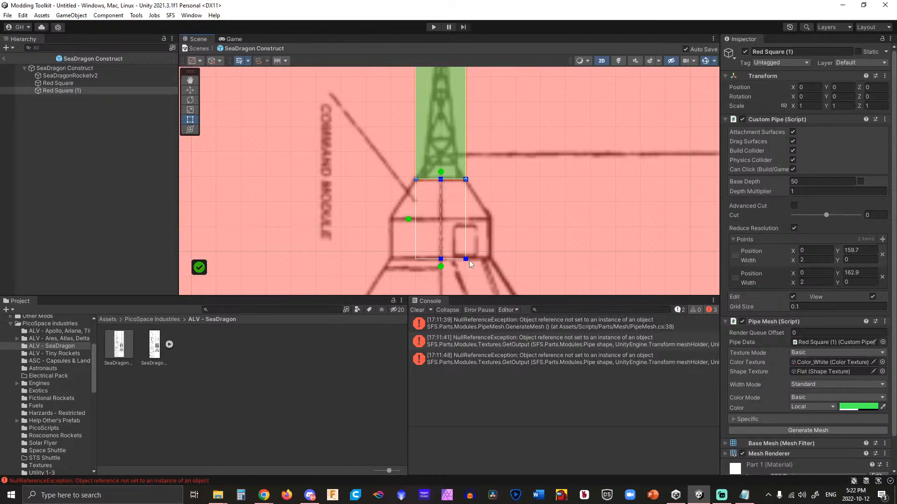
pyautogui.moveTo(466, 259); pyautogui.dragTo(491, 258)
pyautogui.scroll(-5, 435, 178)
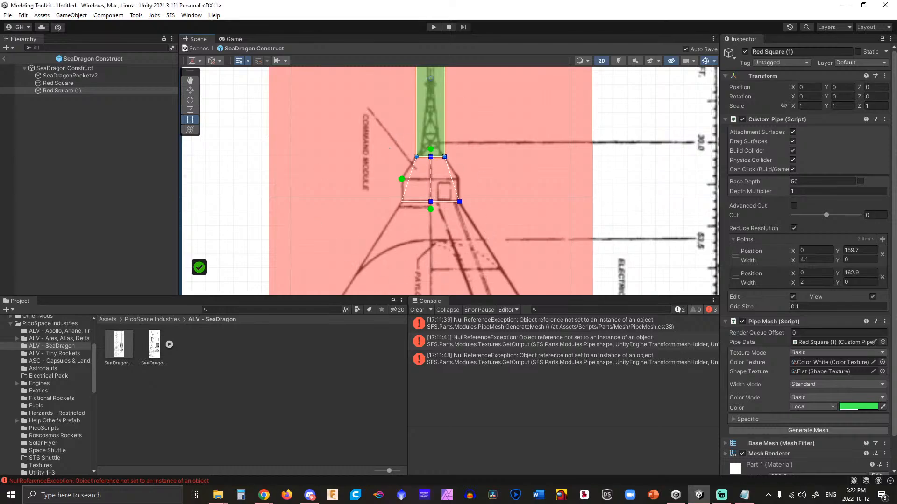
# Examine the Saturn V game screenshot and the separated-stages image in the Photos viewer, closing each one.
pyautogui.click(62, 91)
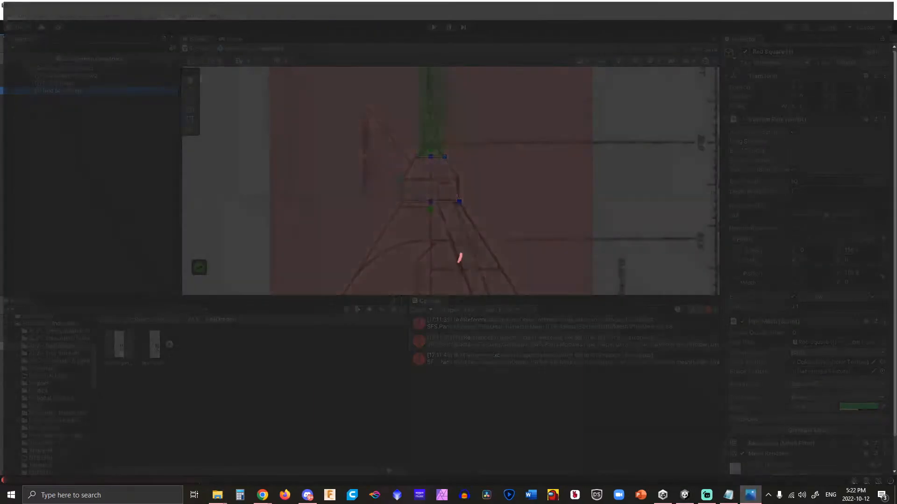
pyautogui.scroll(1, 465, 119)
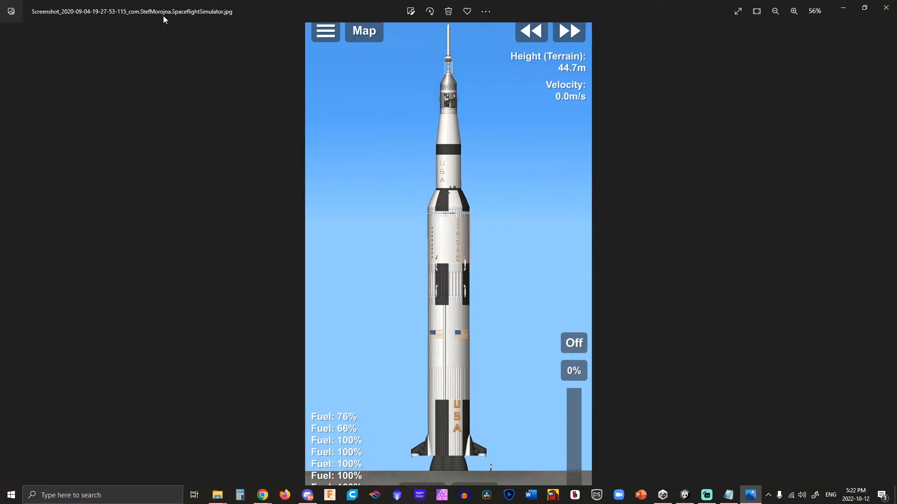
pyautogui.click(890, 6)
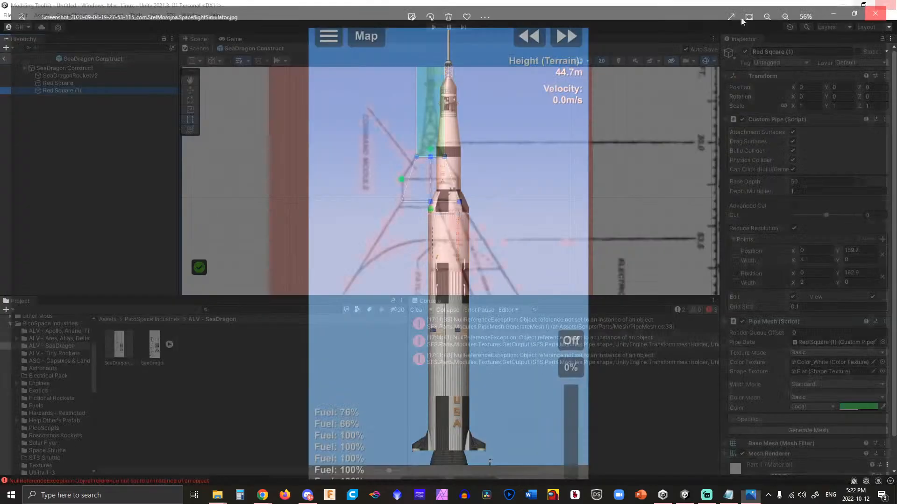
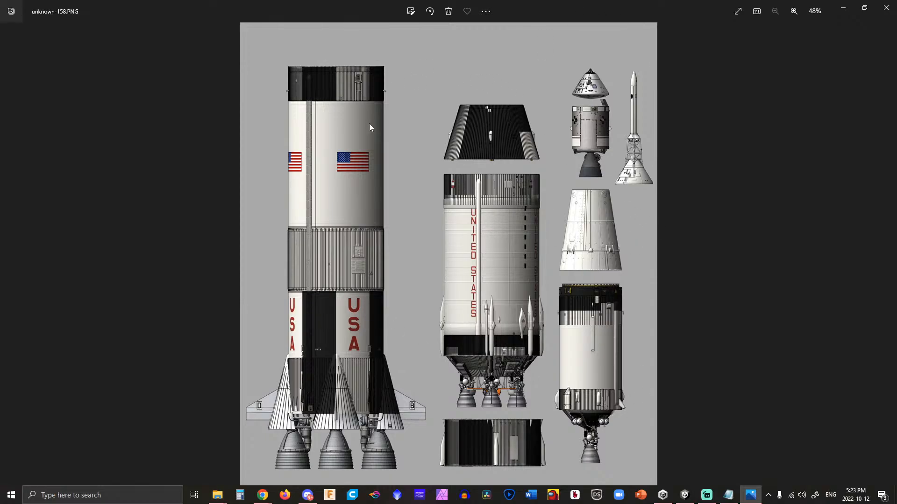
pyautogui.click(886, 7)
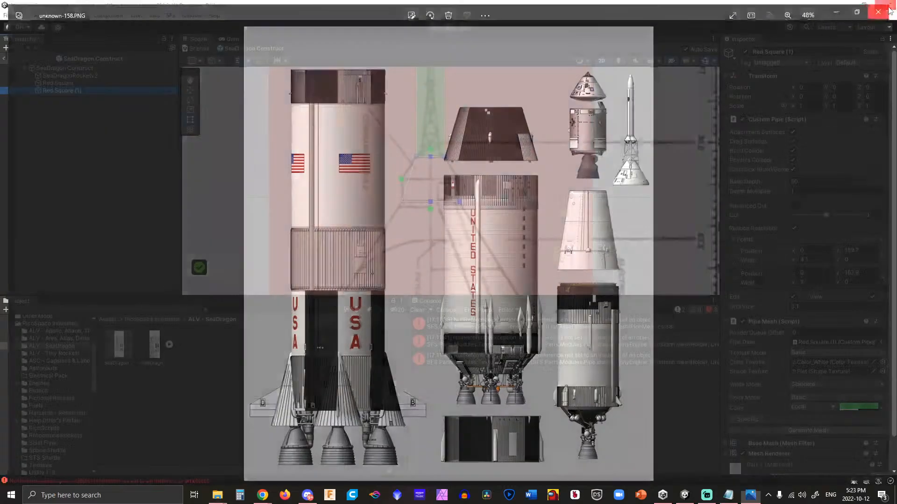
pyautogui.scroll(-3, 442, 94)
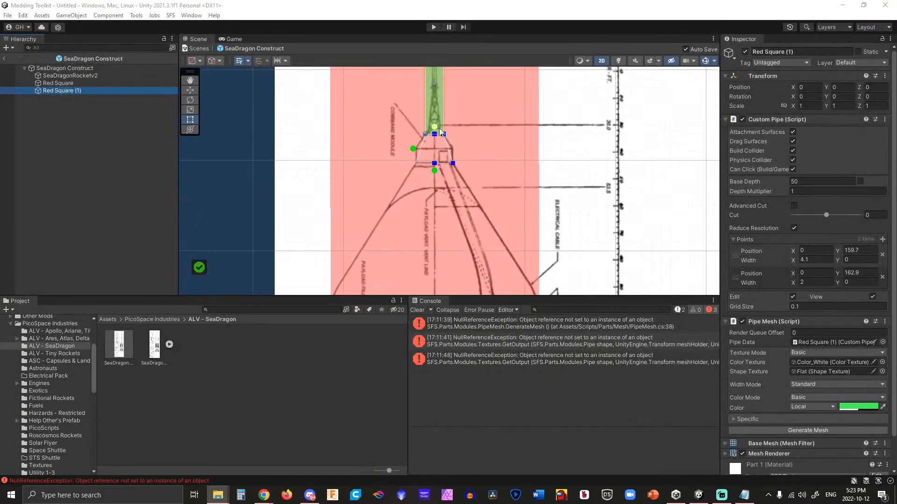
pyautogui.moveTo(481, 107)
pyautogui.mouseDown(button='middle')
pyautogui.moveTo(486, 180)
pyautogui.moveTo(481, 135)
pyautogui.mouseUp(button='middle')
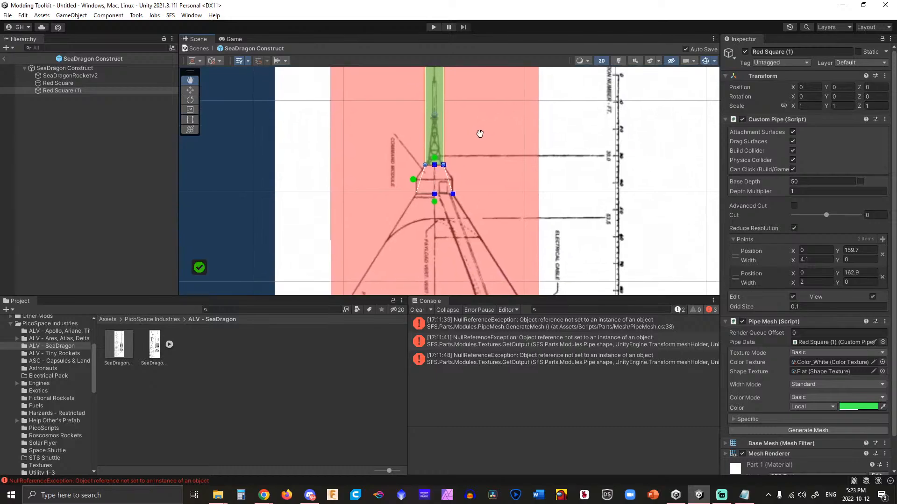
pyautogui.scroll(-4, 391, 209)
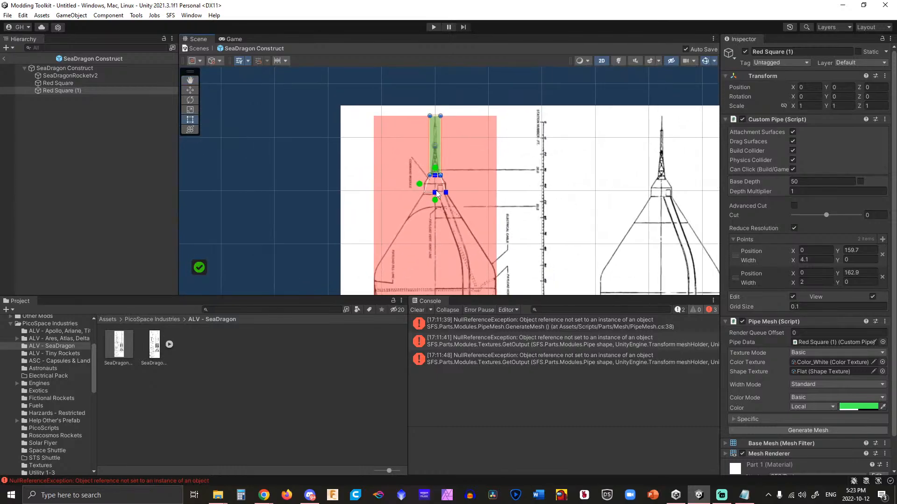
# Add a middle point to the green pipe at Y 161.3 and widen it to 4.1 to match the drawn capsule's shoulder.
pyautogui.scroll(3, 439, 189)
pyautogui.scroll(8, 439, 189)
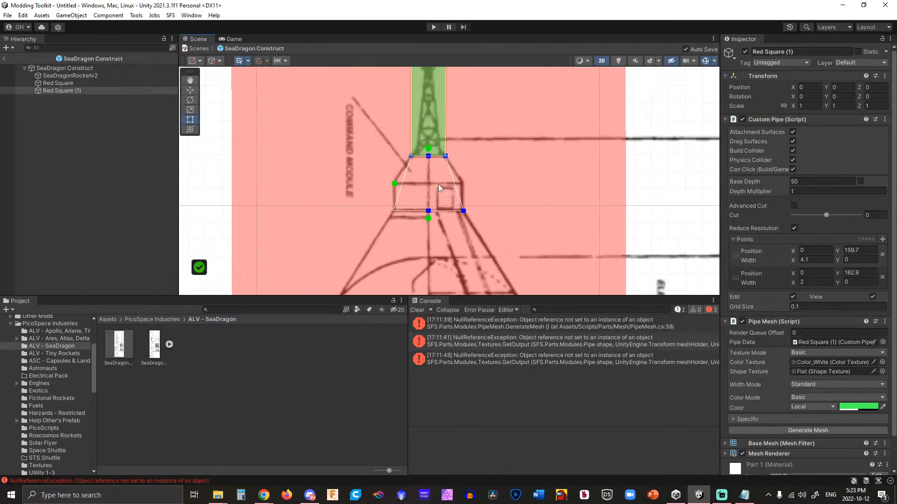
pyautogui.scroll(1, 429, 170)
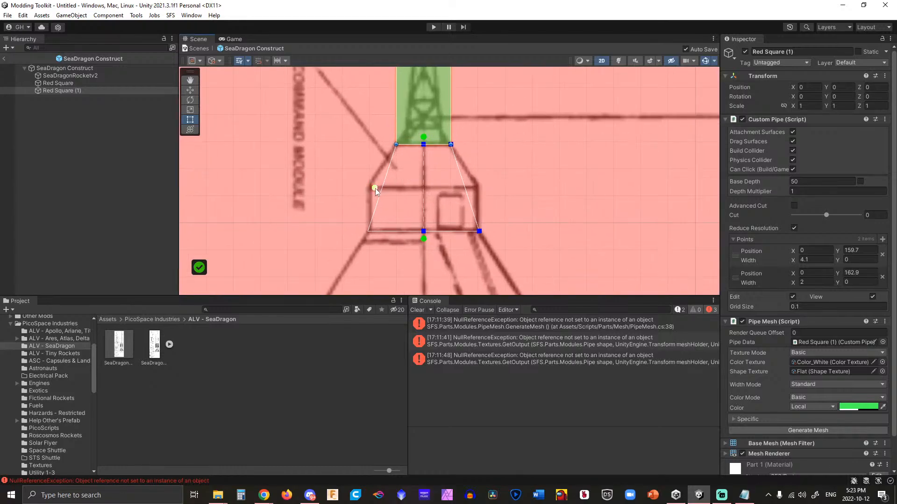
pyautogui.click(376, 187)
pyautogui.moveTo(465, 188); pyautogui.dragTo(480, 187)
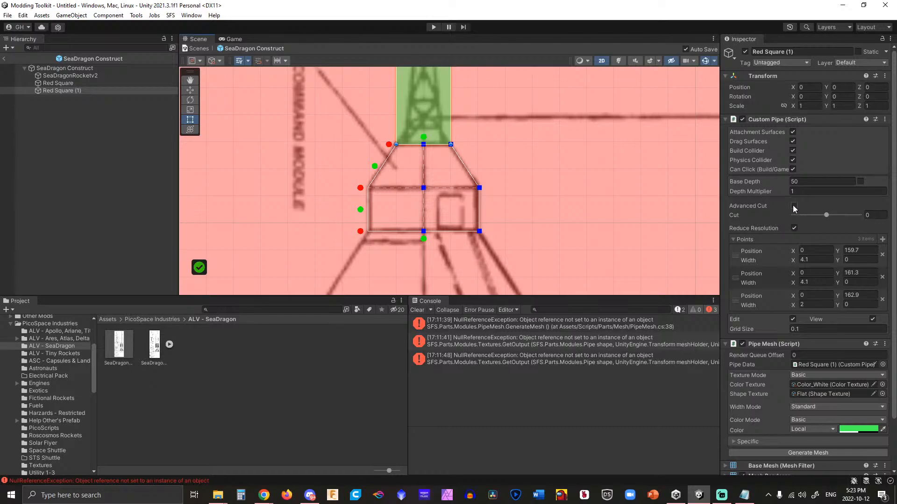
# Record the capsule in the SeaDragon notes with a height of 3m, annotated Apollo, and a width of 4m.
pyautogui.click(744, 495)
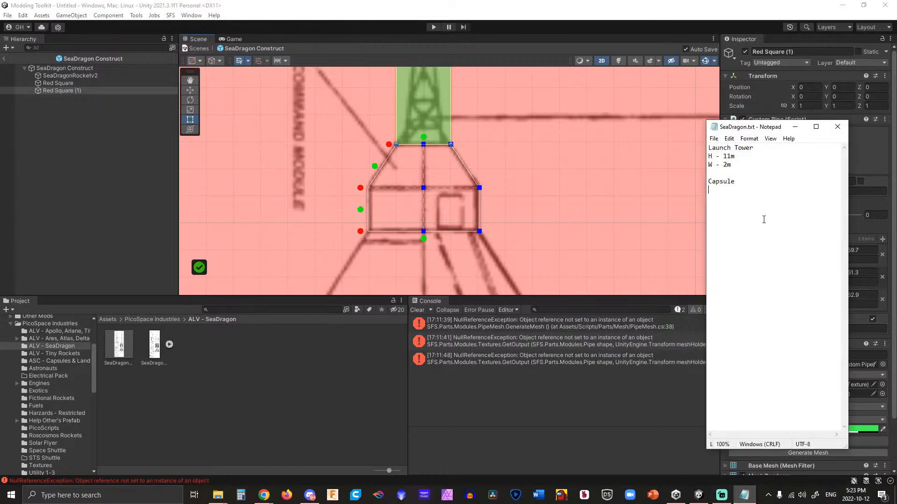
pyautogui.write('W- 4m')
pyautogui.press('Return')
pyautogui.write('H')
pyautogui.moveTo(763, 130); pyautogui.dragTo(710, 132)
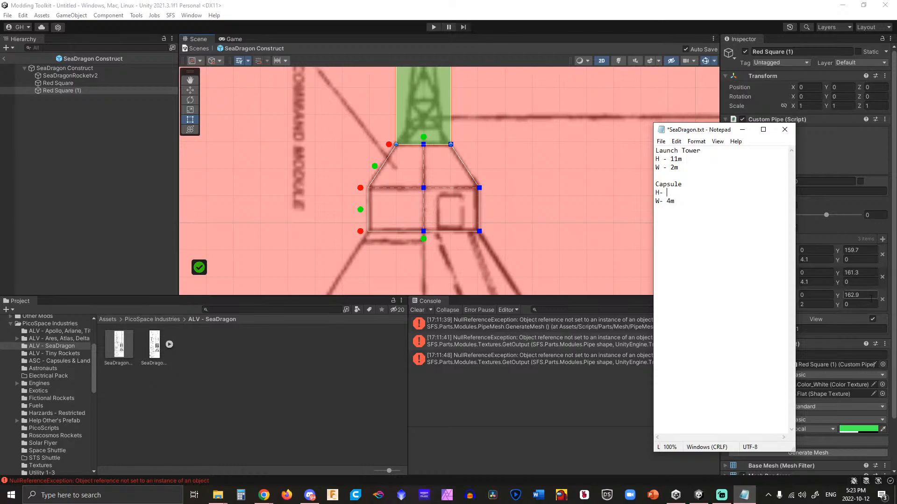
pyautogui.write('3m(Appol')
pyautogui.press('BackSpace')
pyautogui.press('BackSpace')
pyautogui.press('BackSpace')
pyautogui.write('ollo')
# Reselect the green pipe and regenerate its mesh to fill the capsule outline.
pyautogui.click(532, 161)
pyautogui.scroll(-4, 532, 161)
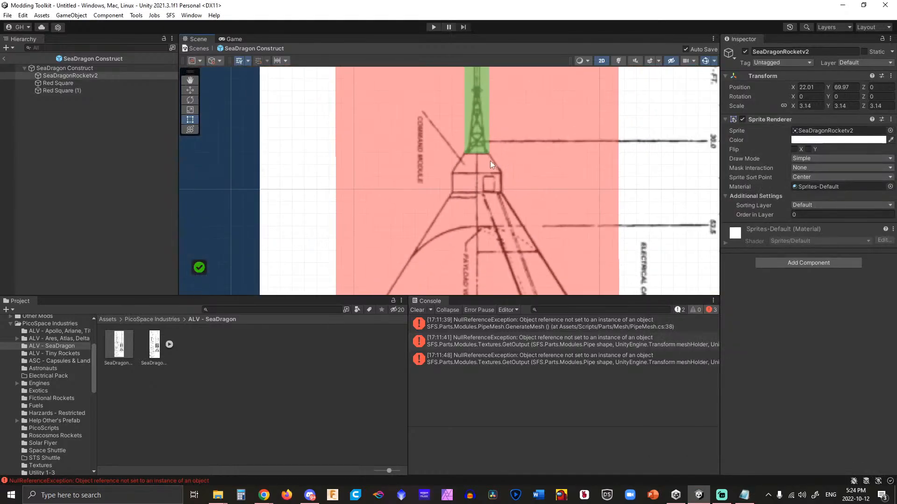
pyautogui.click(471, 137)
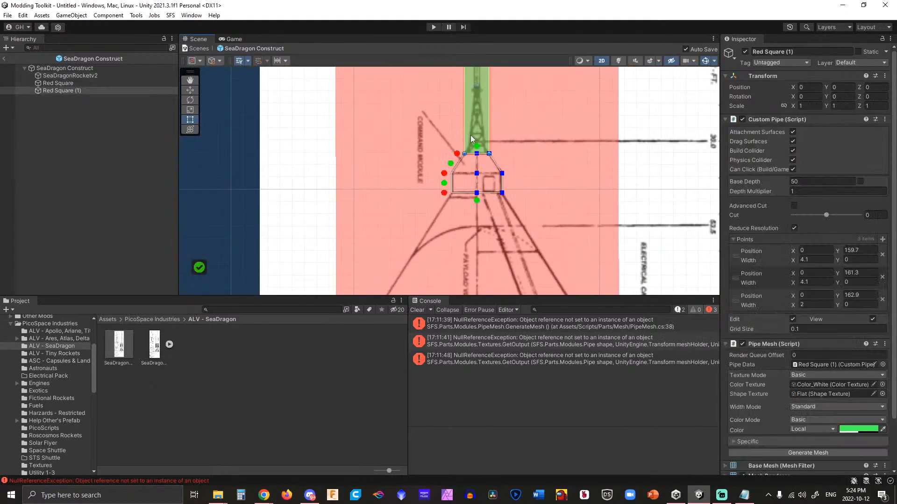
pyautogui.click(783, 453)
# Move the green pipe's lowest point down to Y 143.4, near the base of the drawn nose cone.
pyautogui.scroll(-3, 508, 195)
pyautogui.moveTo(552, 224); pyautogui.dragTo(522, 117, button='middle')
pyautogui.moveTo(463, 89); pyautogui.dragTo(464, 172)
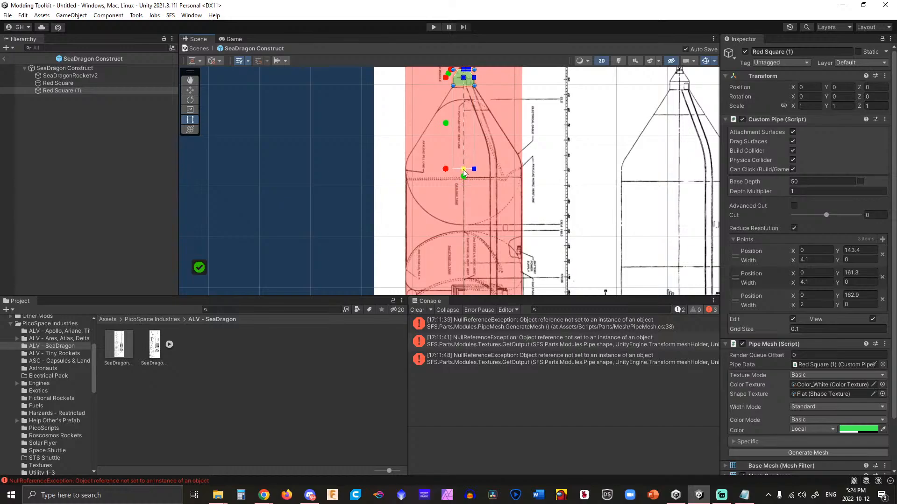
# Delete the middle point of Red Square (1)'s pipe and move its upper point down to the capsule's base, at about Y 160.
pyautogui.scroll(4, 461, 139)
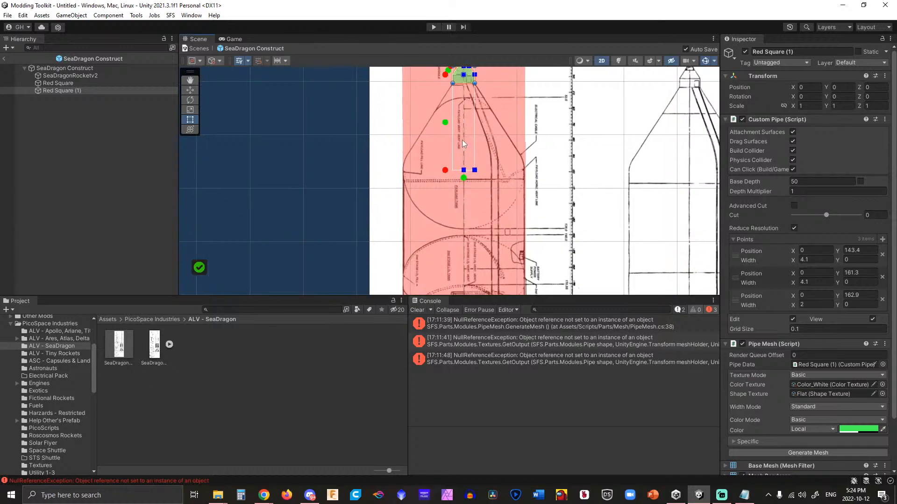
pyautogui.moveTo(462, 132); pyautogui.dragTo(457, 183, button='middle')
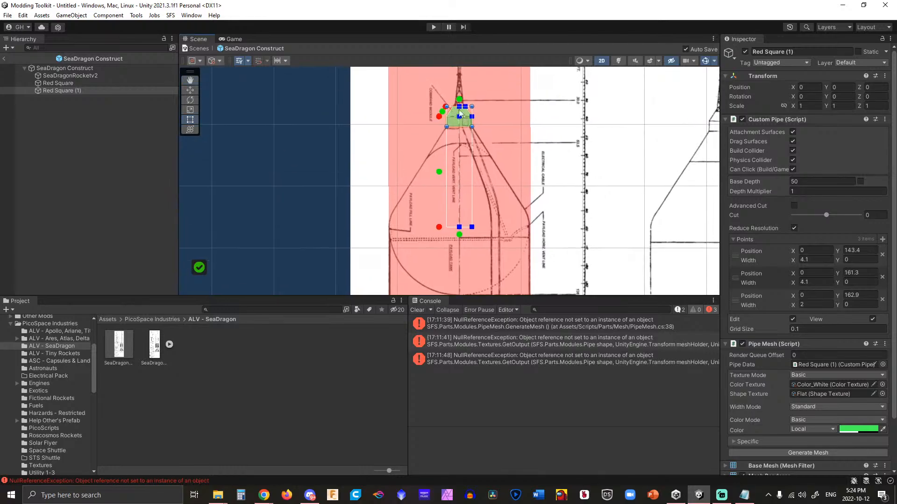
pyautogui.click(441, 116)
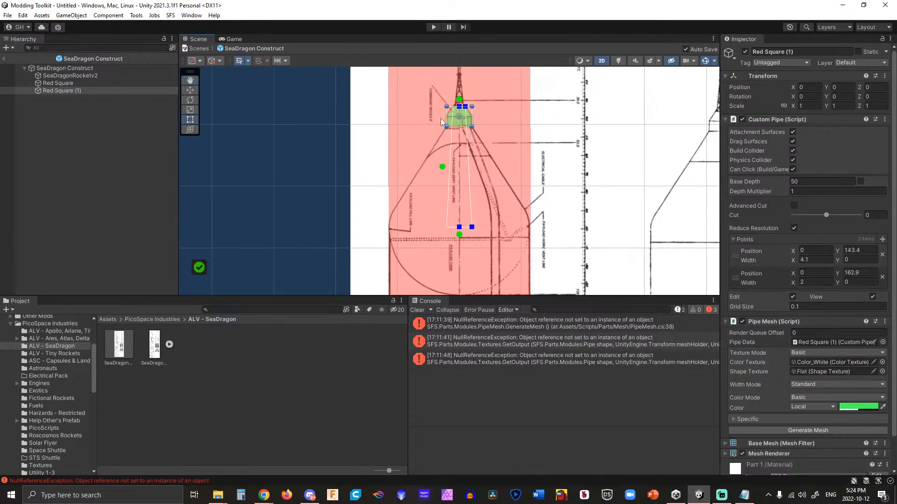
pyautogui.moveTo(459, 111); pyautogui.dragTo(461, 129)
# Fit the pipe to the blueprint's nose cone: lower point at Y 144 and about 22.7 wide, upper point about 4 wide.
pyautogui.click(867, 252)
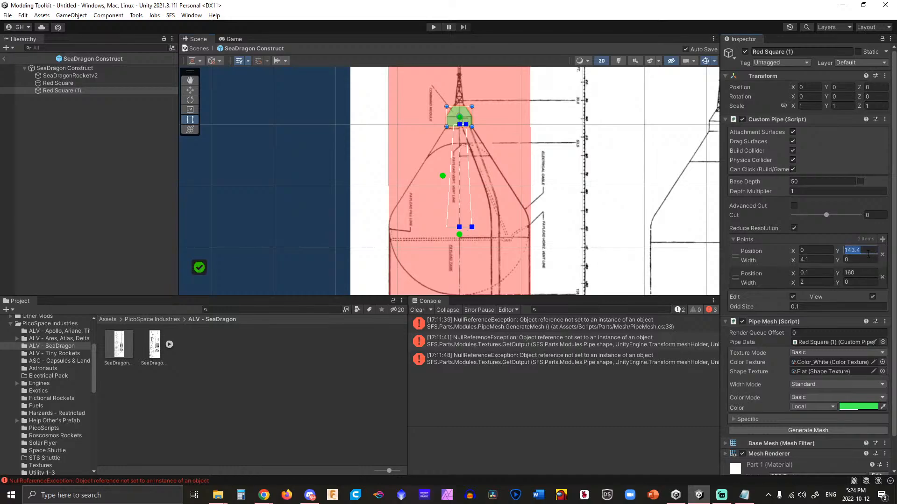
pyautogui.write('144')
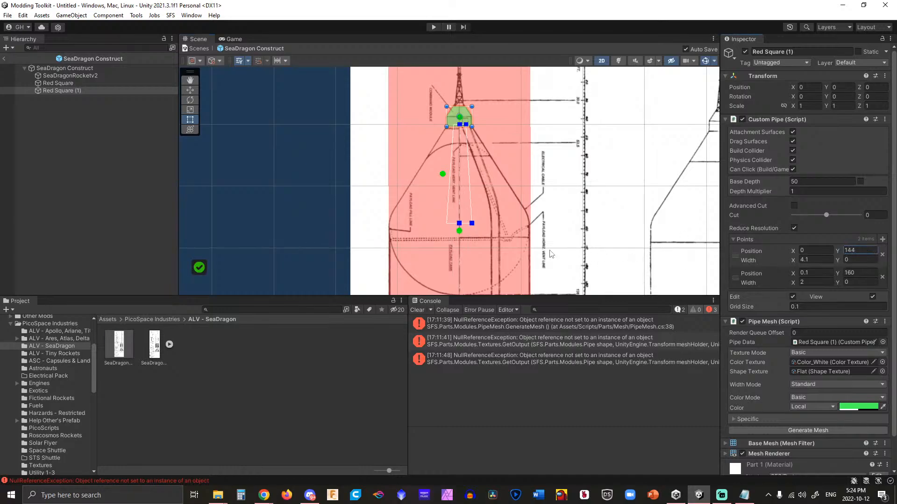
pyautogui.moveTo(473, 224); pyautogui.dragTo(529, 223)
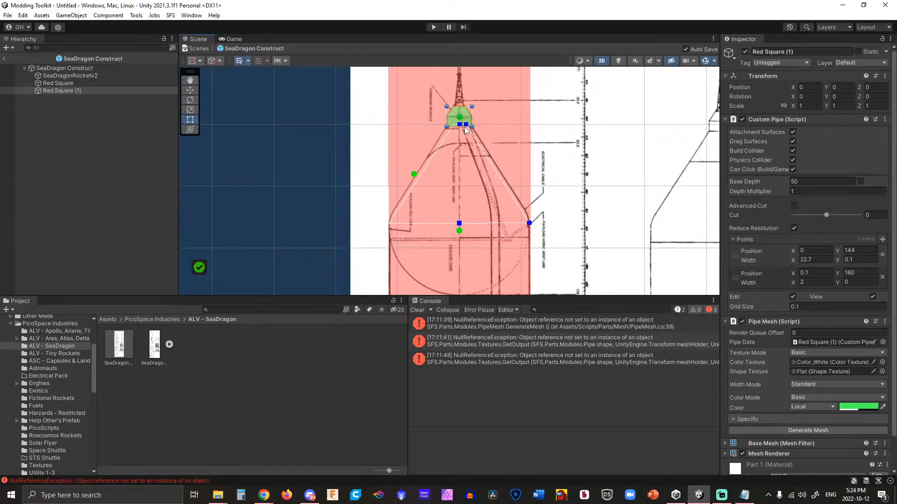
pyautogui.moveTo(466, 125); pyautogui.dragTo(473, 126)
pyautogui.scroll(6, 503, 211)
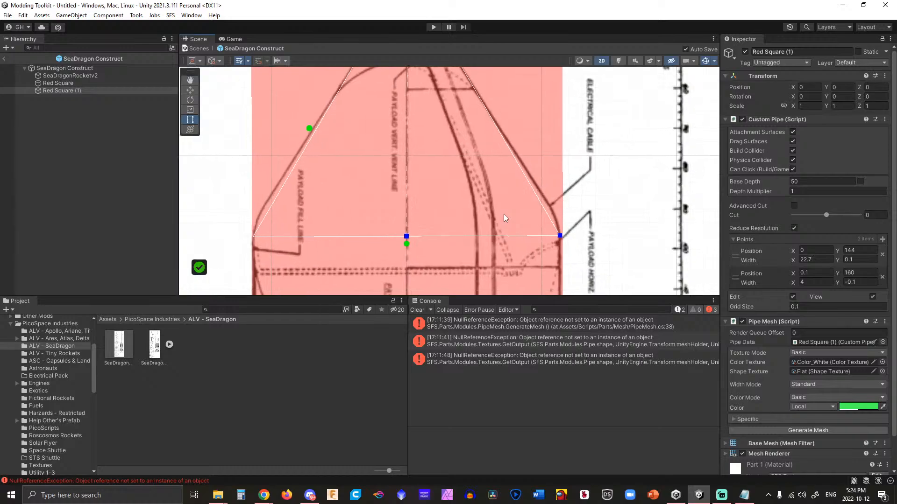
pyautogui.moveTo(563, 237); pyautogui.dragTo(566, 241)
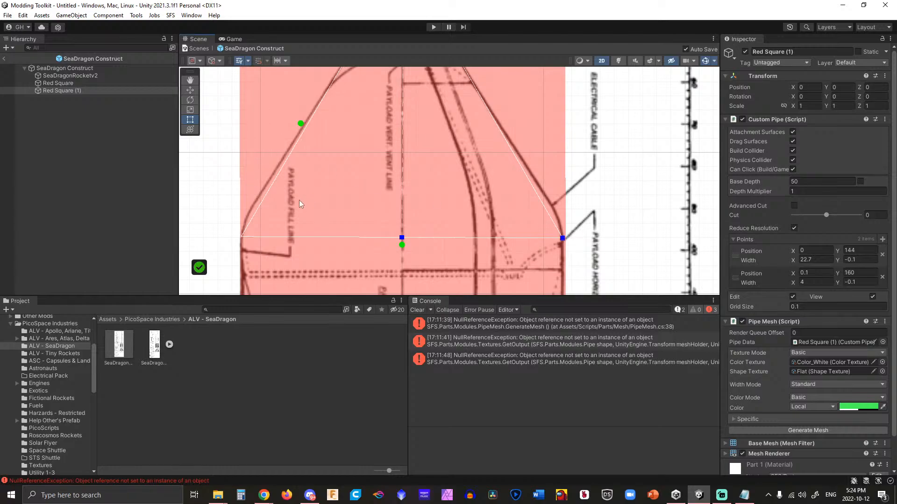
# Set the Y width of both pipe points to 0 and the lower point's Y position to 144.
pyautogui.scroll(-5, 302, 219)
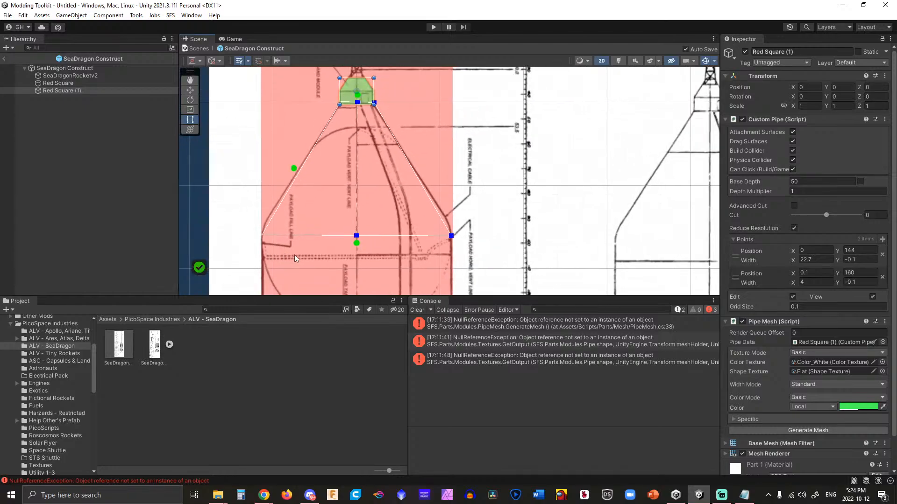
pyautogui.moveTo(294, 256); pyautogui.dragTo(292, 179, button='middle')
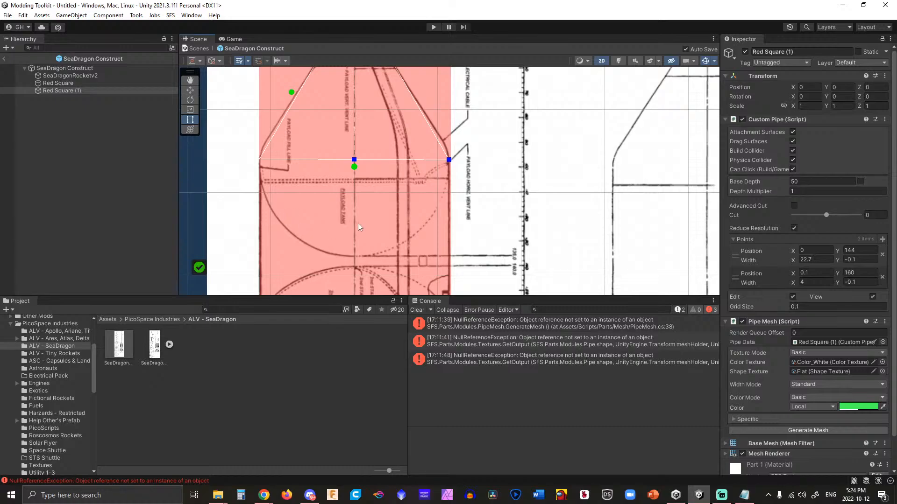
pyautogui.moveTo(364, 225); pyautogui.dragTo(387, 197, button='middle')
pyautogui.scroll(-1, 352, 183)
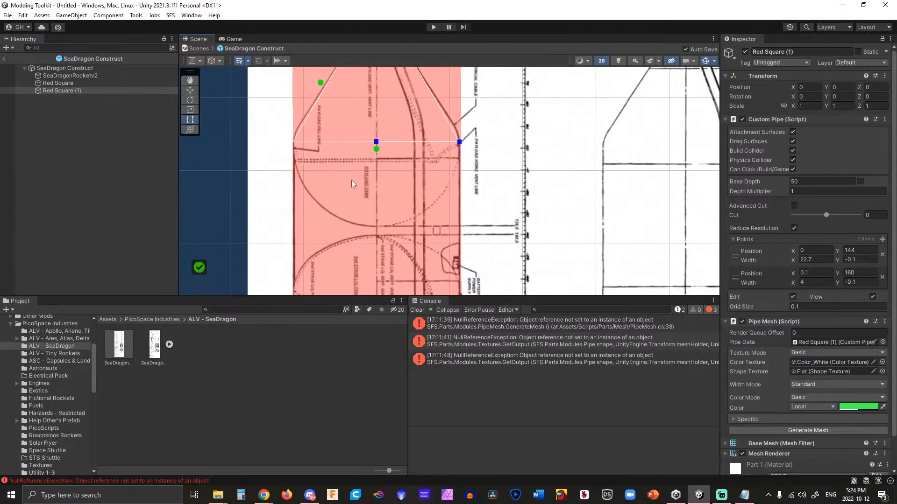
pyautogui.moveTo(376, 142)
pyautogui.mouseDown()
pyautogui.moveTo(377, 159)
pyautogui.moveTo(378, 143)
pyautogui.mouseUp()
pyautogui.click(860, 282)
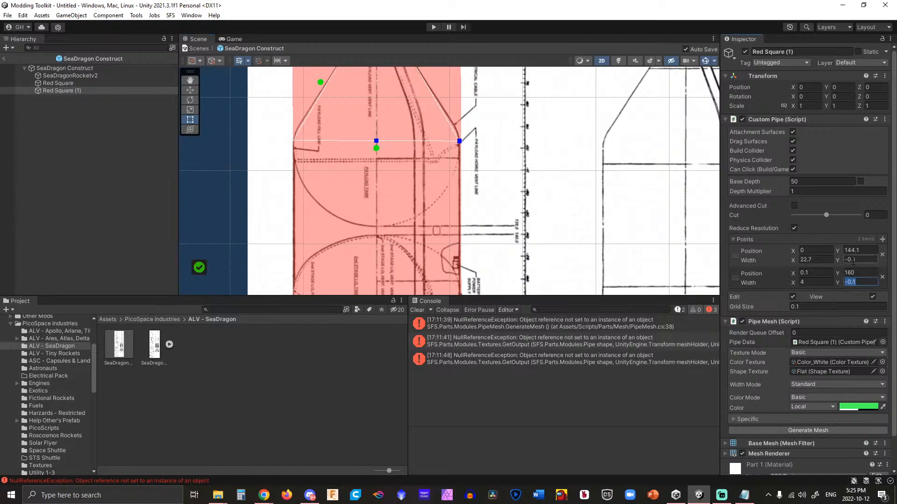
pyautogui.write('0')
pyautogui.click(853, 260)
pyautogui.write('0')
pyautogui.click(862, 251)
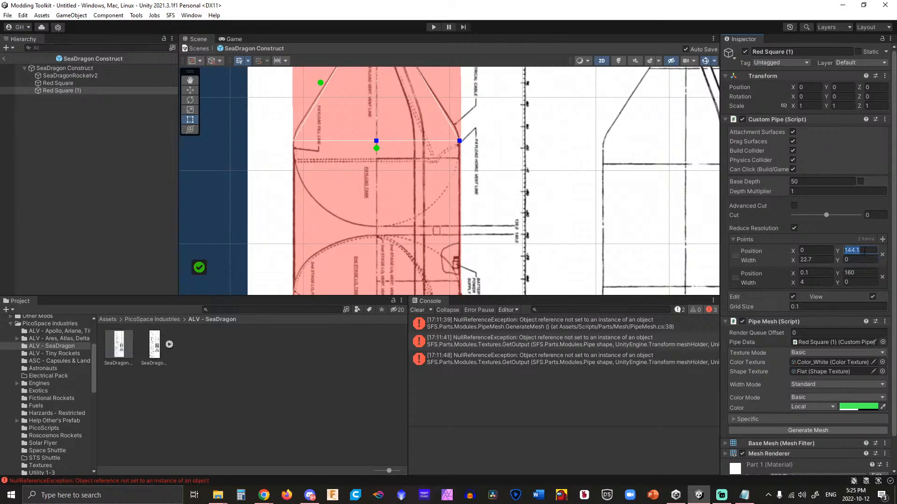
pyautogui.write('144')
# Switch to the SeaDragon.txt notes in Notepad and add a Fairing Tank Lid entry with H - 16m and W - 4 to 23.
pyautogui.click(744, 495)
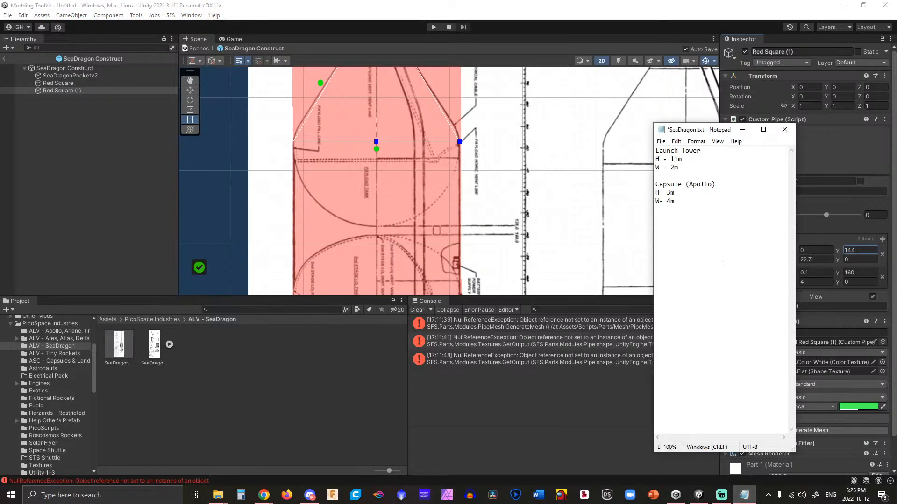
pyautogui.write('Fairing ')
pyautogui.write('Tan')
pyautogui.write('k Lid ')
pyautogui.write('H')
pyautogui.write(' - 18')
pyautogui.press('BackSpace')
pyautogui.write('6')
pyautogui.write('m ')
pyautogui.write('W')
pyautogui.write(' - 4 to 2')
pyautogui.write('3')
# Back in Unity, set the lower pipe point's X width to 23 and move it below the payload tank, to about Y 131.2.
pyautogui.click(817, 261)
pyautogui.write('23')
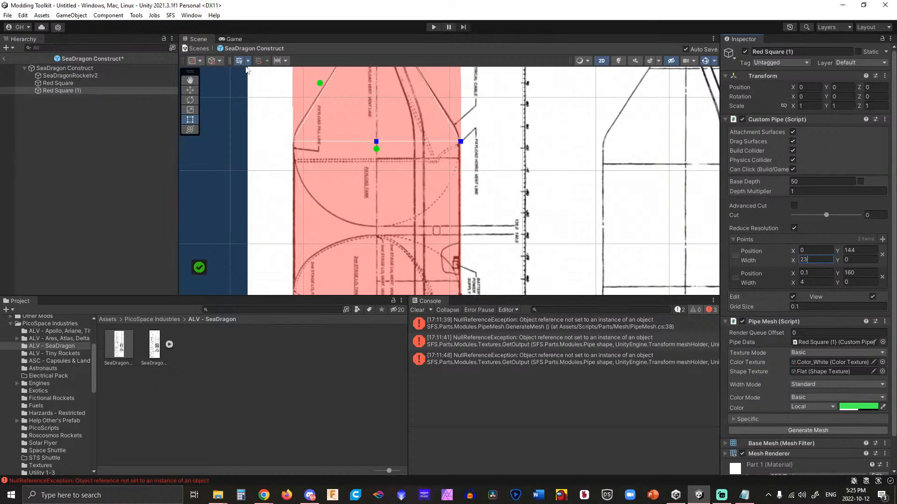
pyautogui.scroll(-1, 390, 136)
pyautogui.scroll(-6, 391, 136)
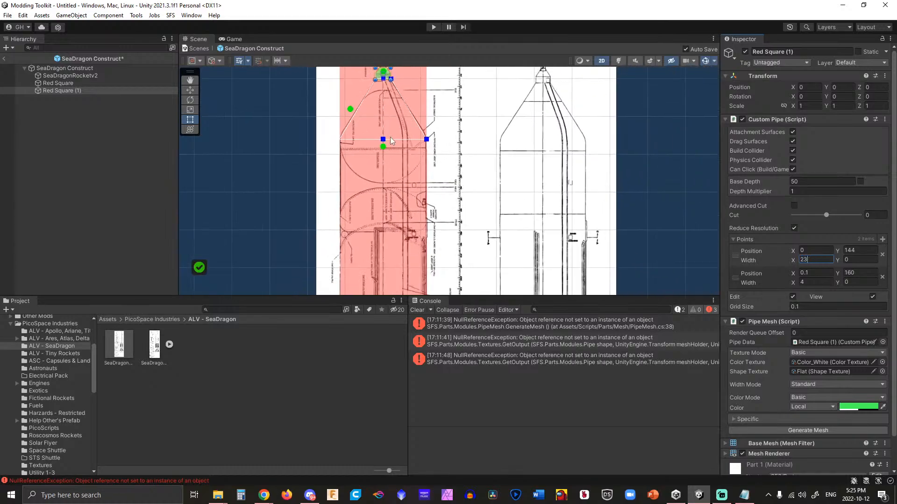
pyautogui.scroll(2, 391, 140)
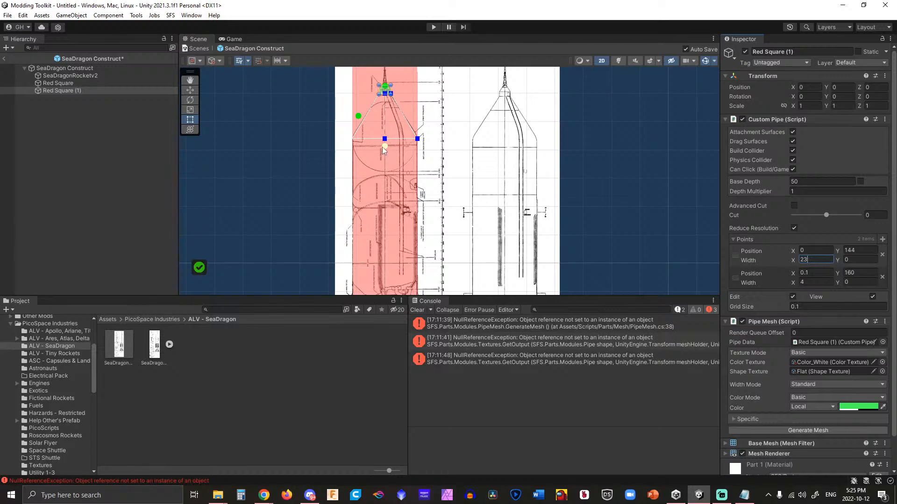
pyautogui.scroll(-1, 384, 150)
pyautogui.moveTo(383, 140); pyautogui.dragTo(385, 173)
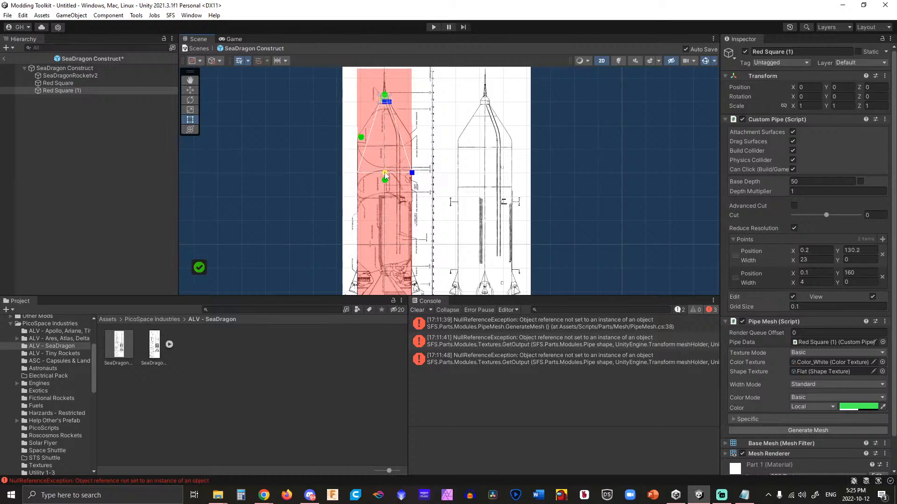
pyautogui.scroll(8, 386, 176)
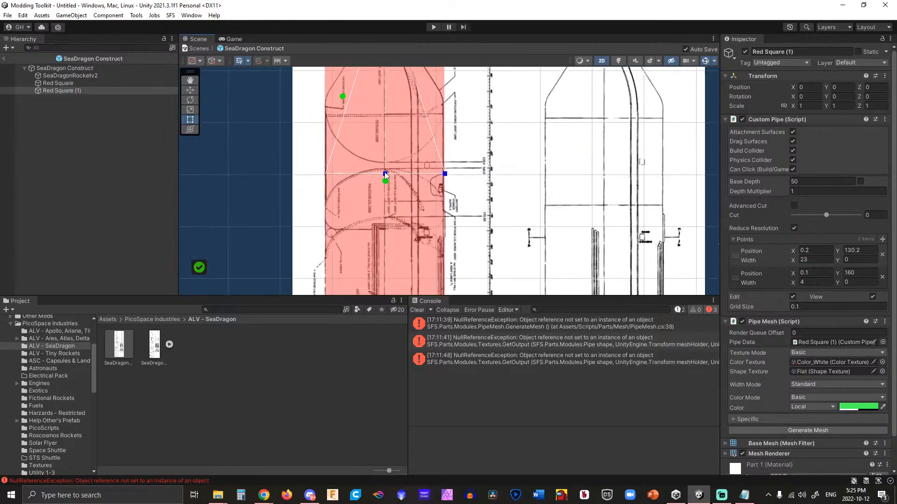
pyautogui.moveTo(386, 174); pyautogui.dragTo(383, 163)
pyautogui.scroll(-1, 383, 164)
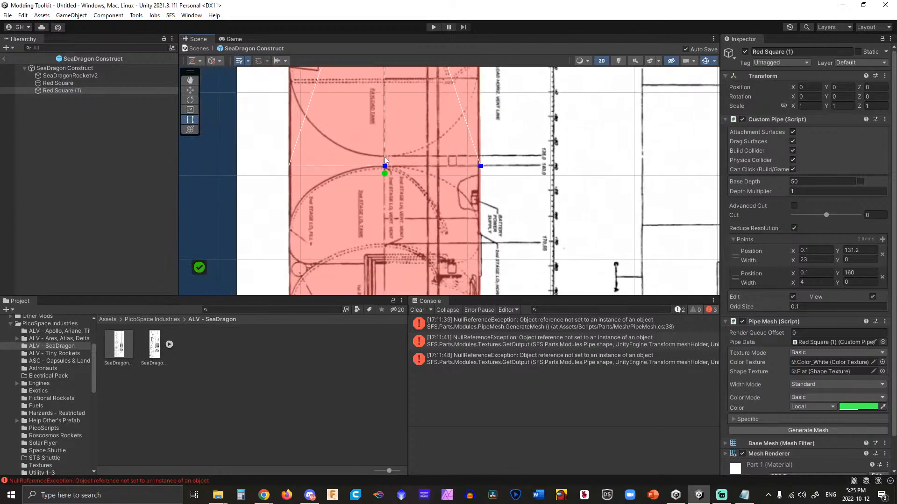
# Set the upper pipe point's Y position to 144 and the lower point's Y position to 120.
pyautogui.click(857, 251)
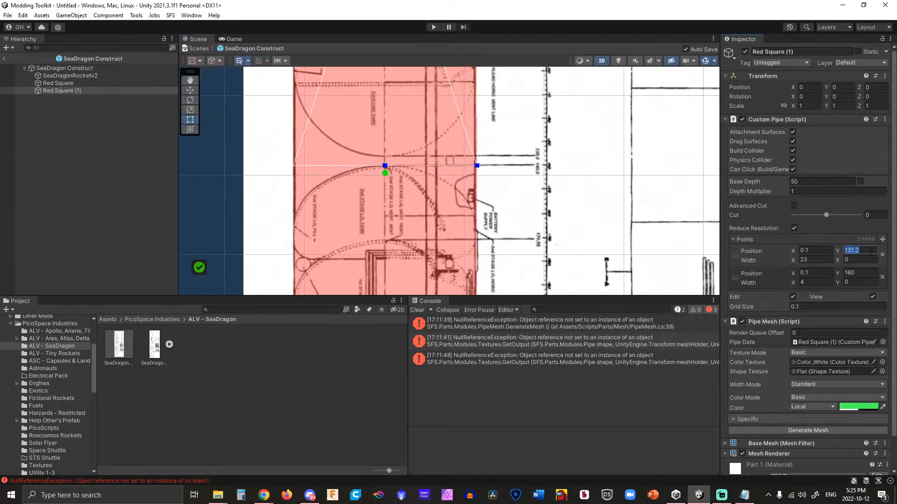
pyautogui.write('4')
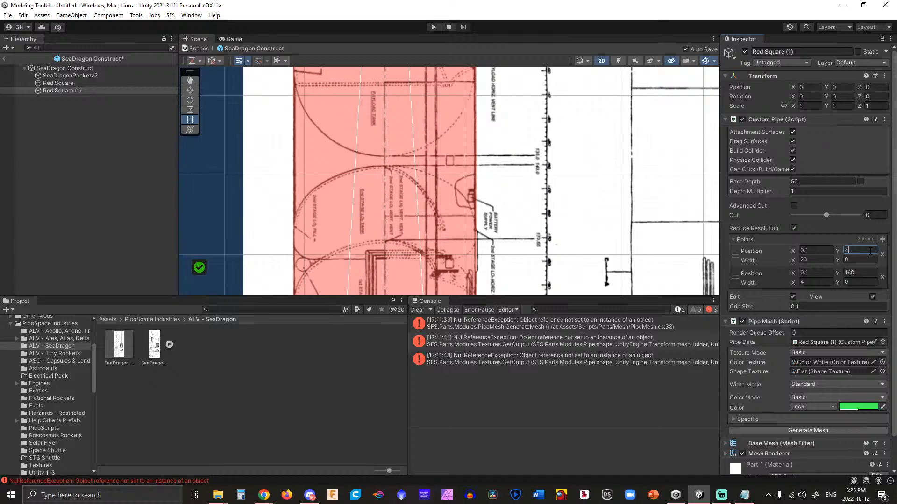
pyautogui.press('BackSpace')
pyautogui.write('1')
pyautogui.click(861, 269)
pyautogui.write('144')
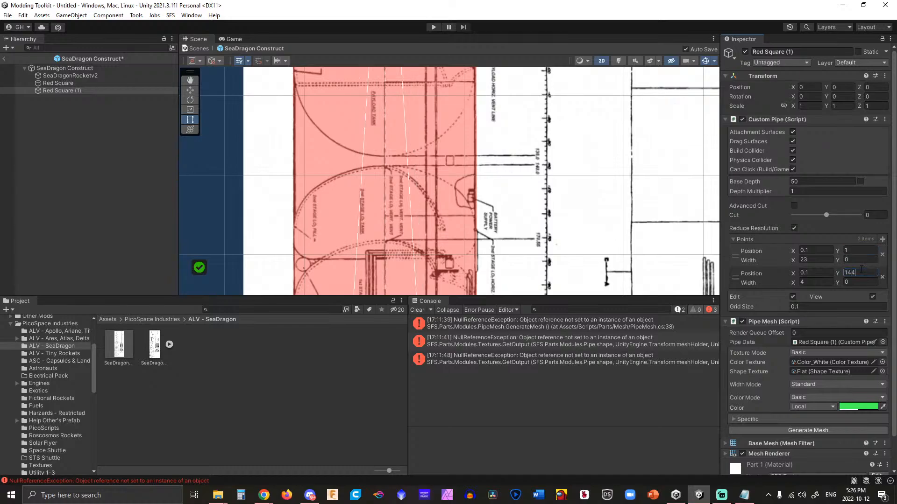
pyautogui.click(854, 250)
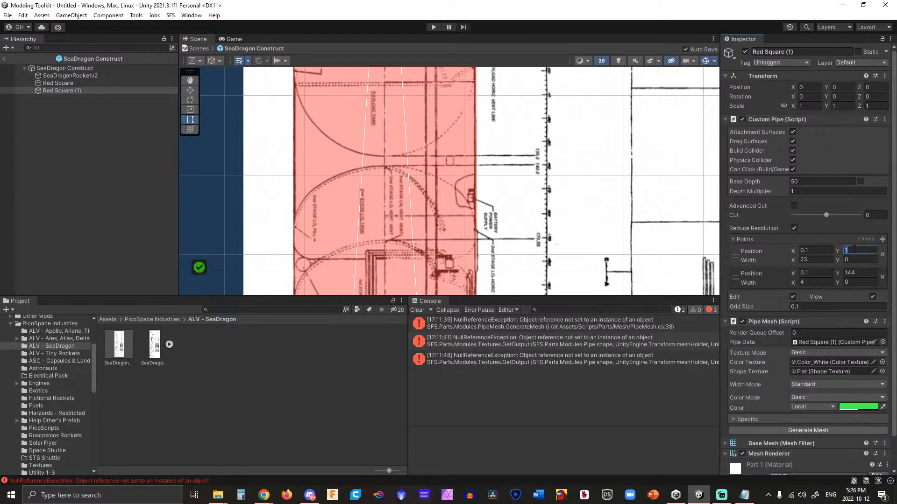
pyautogui.write('120')
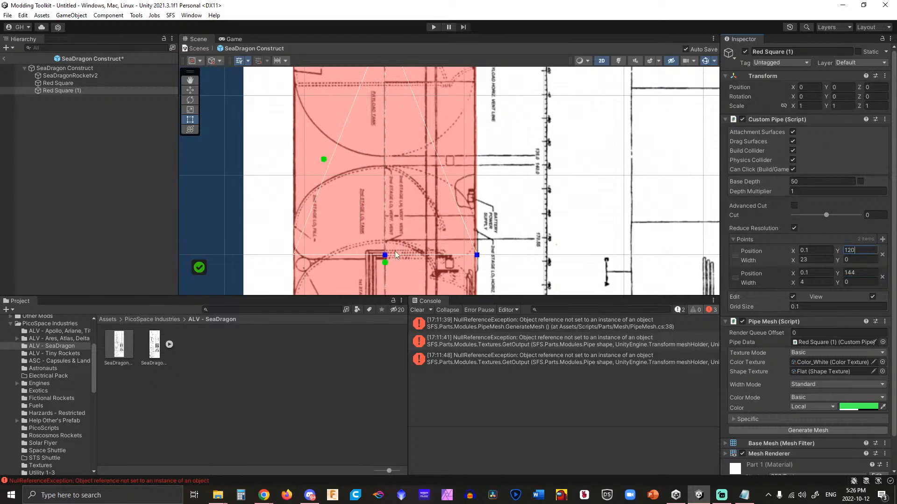
# Move the lower pipe point up to the payload tank's bottom and set its Y position to 132.
pyautogui.moveTo(386, 256); pyautogui.dragTo(385, 159)
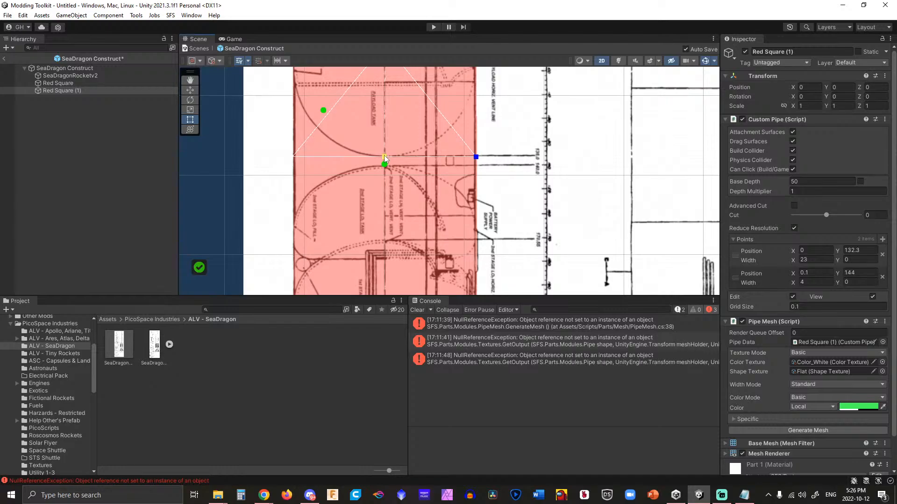
pyautogui.click(865, 252)
pyautogui.write('132')
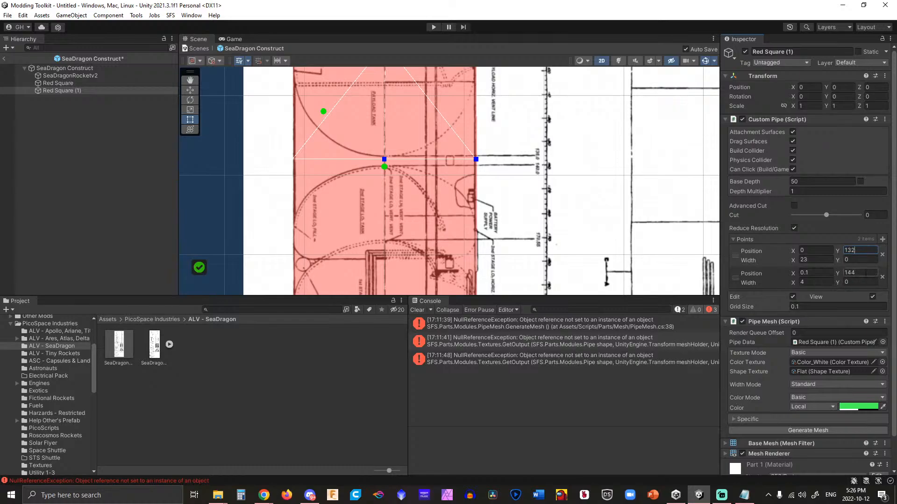
# Switch to the Notepad notes and add a Payload Bay heading below the Fairing Tank Lid entry.
pyautogui.click(744, 495)
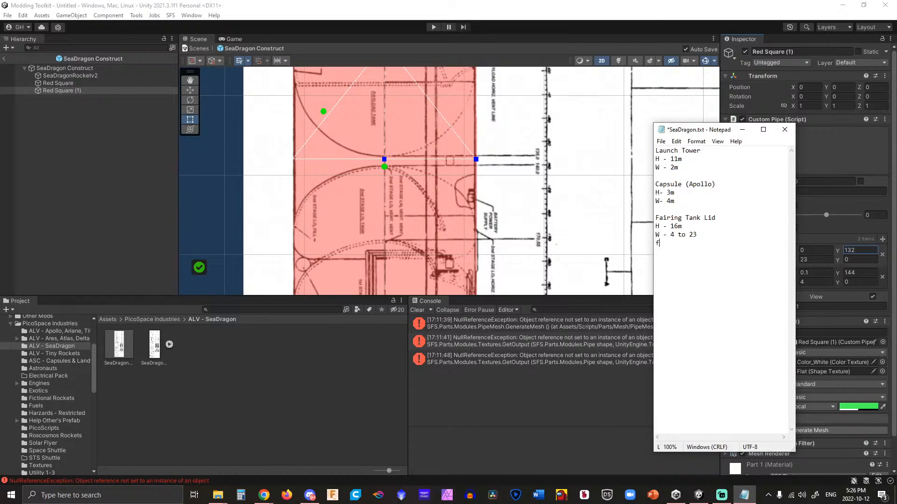
pyautogui.press('Return')
pyautogui.write('Payload Bay')
# Rename the Fairing Tank Lid heading in the notes to Payload Lid.
pyautogui.press('Up')
pyautogui.press('Up')
pyautogui.press('Up')
pyautogui.press('Up')
pyautogui.press('Home')
pyautogui.hotkey('shift', 'Right')
pyautogui.hotkey('shift', 'Right')
pyautogui.hotkey('shift', 'Right')
pyautogui.hotkey('shift', 'Right')
pyautogui.hotkey('shift', 'Right')
pyautogui.hotkey('shift', 'Right')
pyautogui.hotkey('shift', 'Right')
pyautogui.hotkey('shift', 'Right')
pyautogui.hotkey('shift', 'Right')
pyautogui.hotkey('shift', 'Right')
pyautogui.hotkey('shift', 'Right')
pyautogui.hotkey('shift', 'Right')
pyautogui.hotkey('shift', 'Right')
pyautogui.write('Payload')
# Record the height H 12m under the Payload Bay heading.
pyautogui.press('Down')
pyautogui.press('Return')
pyautogui.write('H 12')
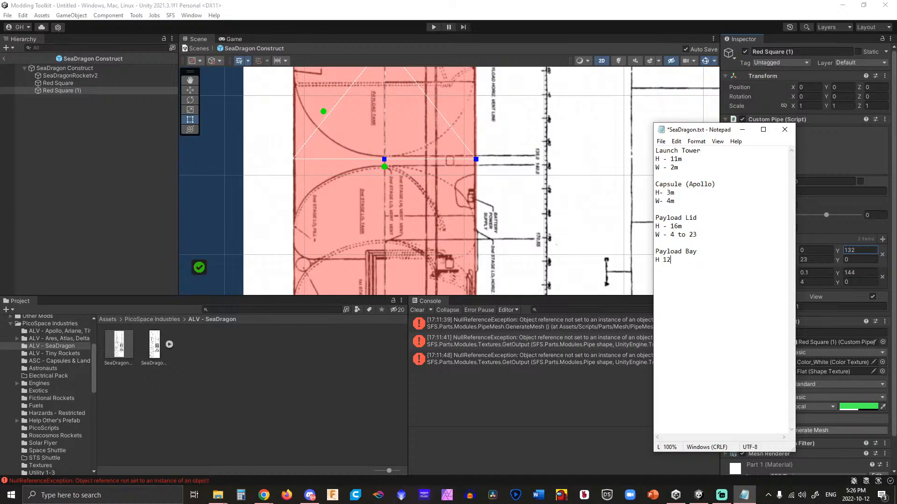
pyautogui.write('m')
pyautogui.press('Return')
# Return to Unity, select Red Square (1) and generate its pipe mesh.
pyautogui.click(209, 181)
pyautogui.scroll(-5, 208, 181)
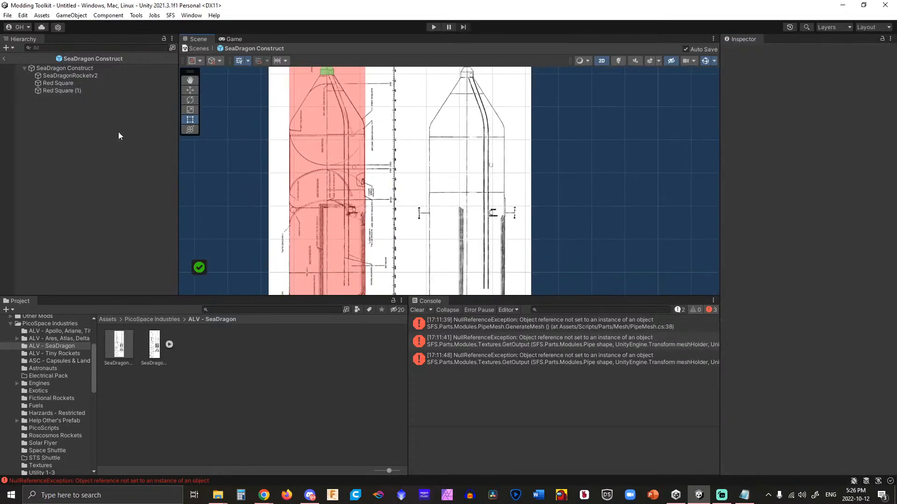
pyautogui.click(68, 83)
pyautogui.click(67, 90)
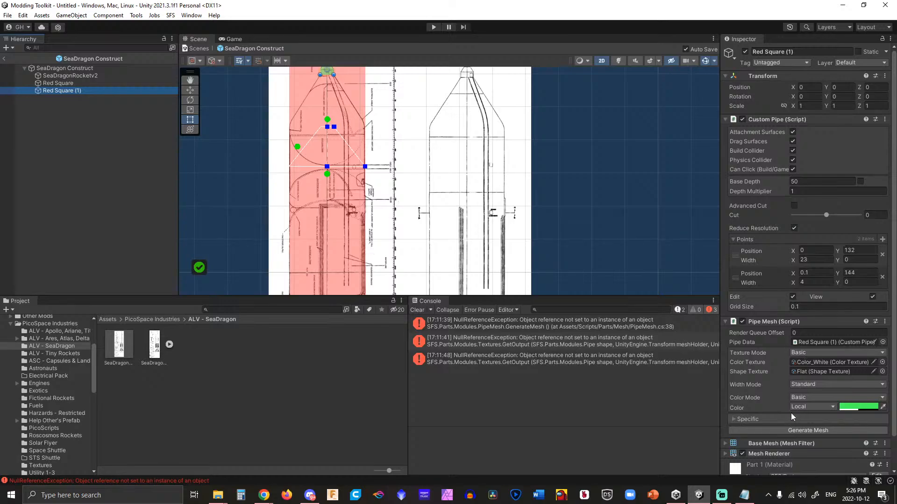
pyautogui.click(793, 431)
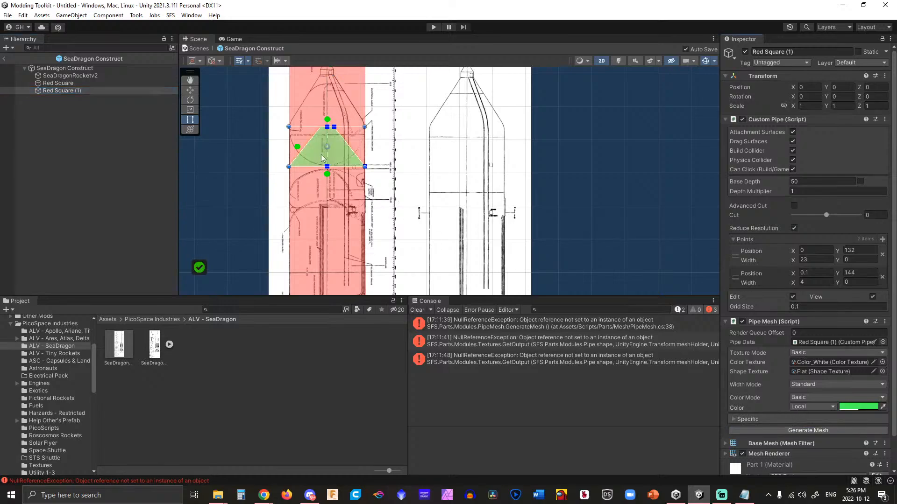
# Set the upper pipe point's X width to 23 and its X position to 0.
pyautogui.scroll(5, 322, 158)
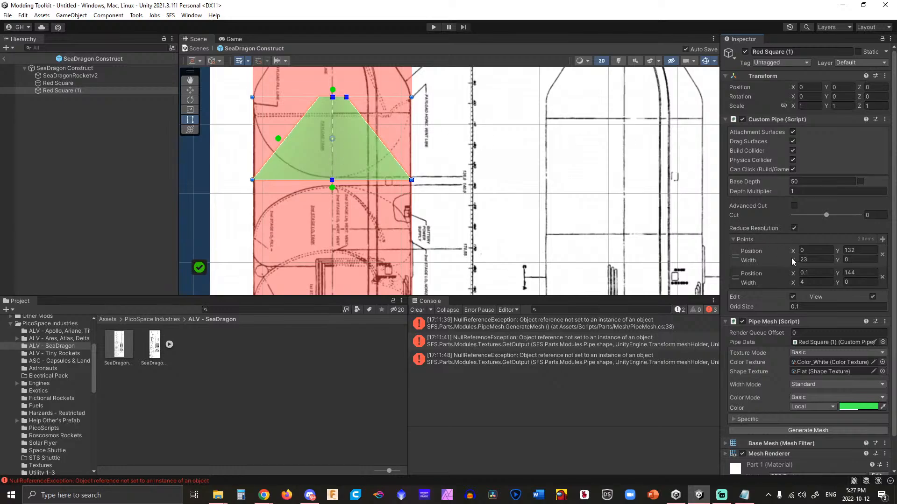
pyautogui.click(808, 283)
pyautogui.write('23')
pyautogui.hotkey('shift', 'Tab')
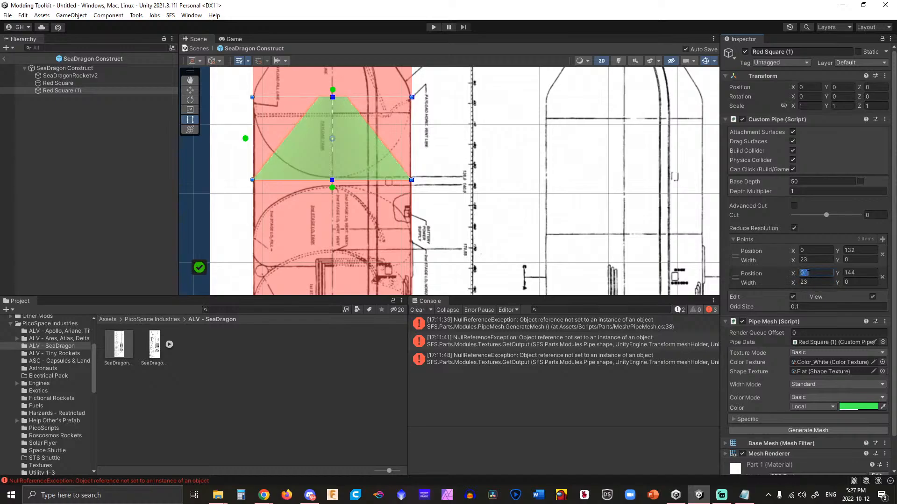
pyautogui.write('0')
pyautogui.press('Tab')
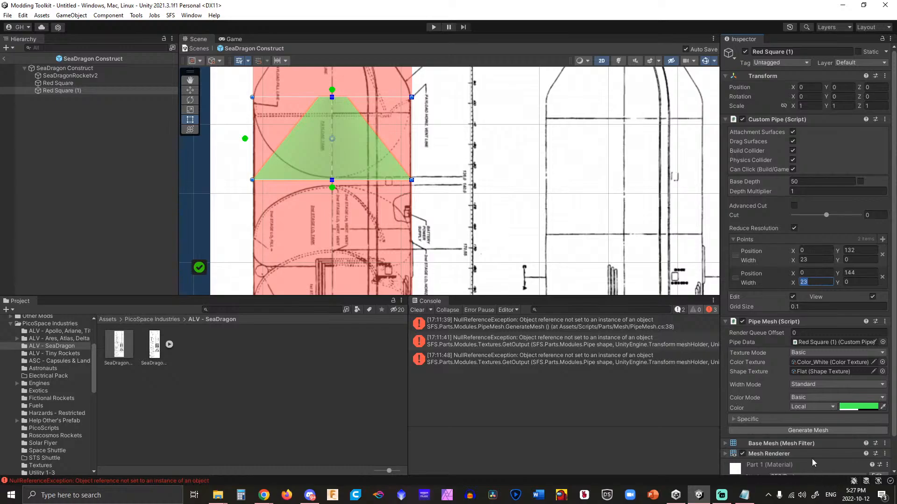
# Regenerate the pipe mesh over the payload bay section.
pyautogui.click(802, 431)
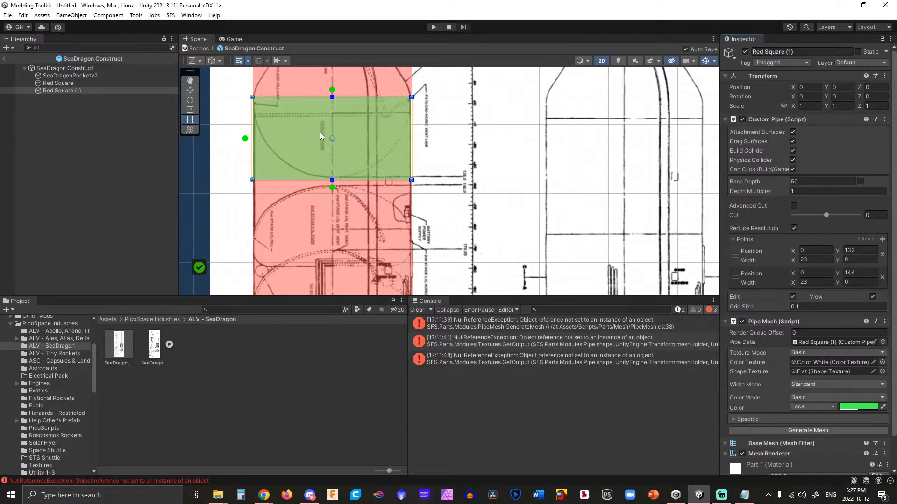
pyautogui.scroll(-5, 327, 132)
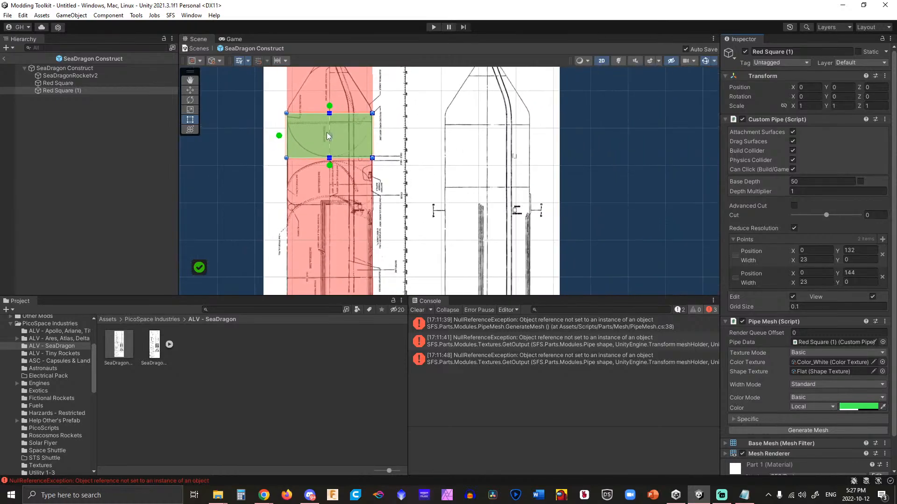
pyautogui.moveTo(244, 169); pyautogui.dragTo(262, 113, button='middle')
pyautogui.press('t')
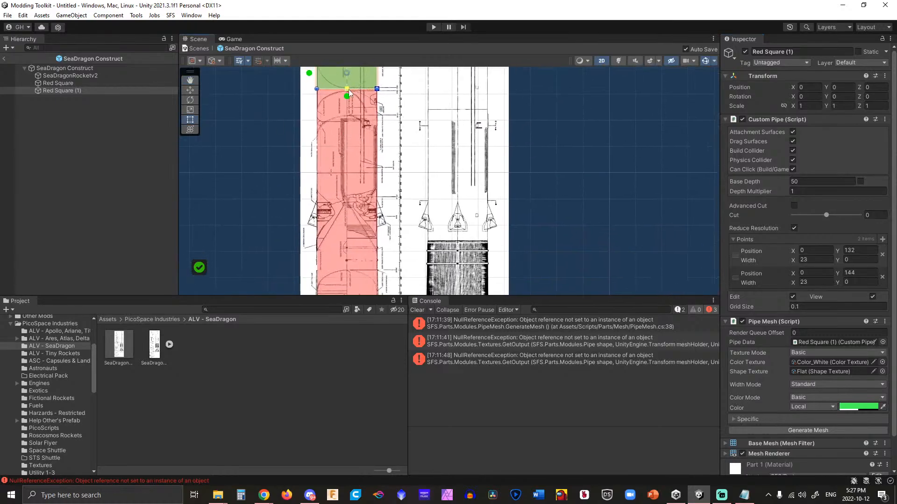
# Set the upper pipe point's Y position to 132 and the lower point's Y position to 100.
pyautogui.click(858, 274)
pyautogui.write('132')
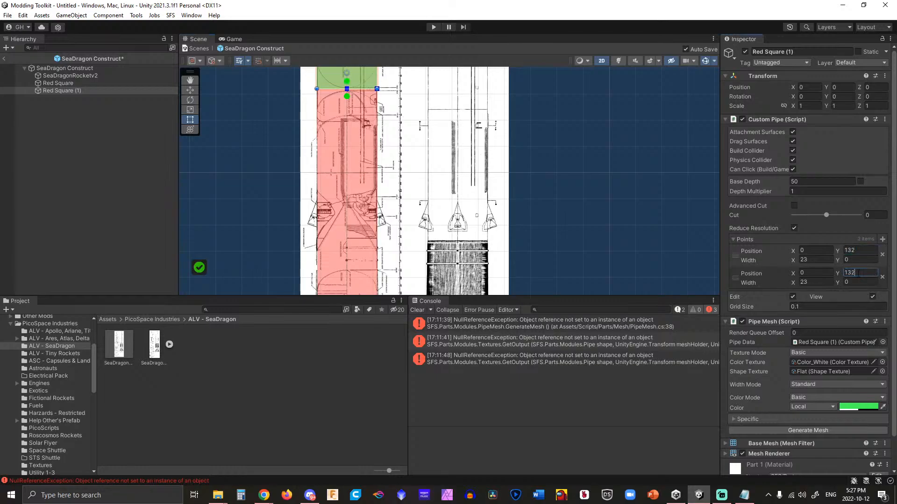
pyautogui.click(860, 250)
pyautogui.write('100')
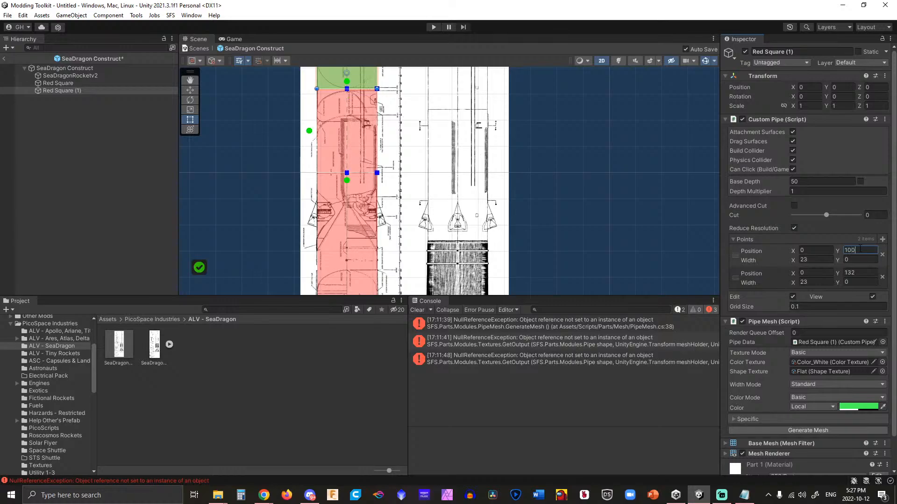
# Lower the bottom pipe point to the base of the second stage tank, set its Y position to 90 and regenerate the mesh.
pyautogui.scroll(5, 337, 185)
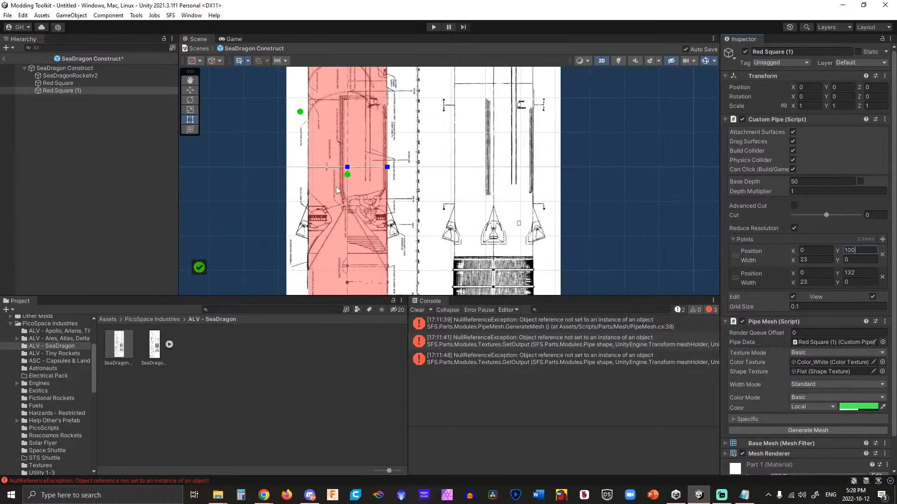
pyautogui.moveTo(352, 160); pyautogui.dragTo(353, 217)
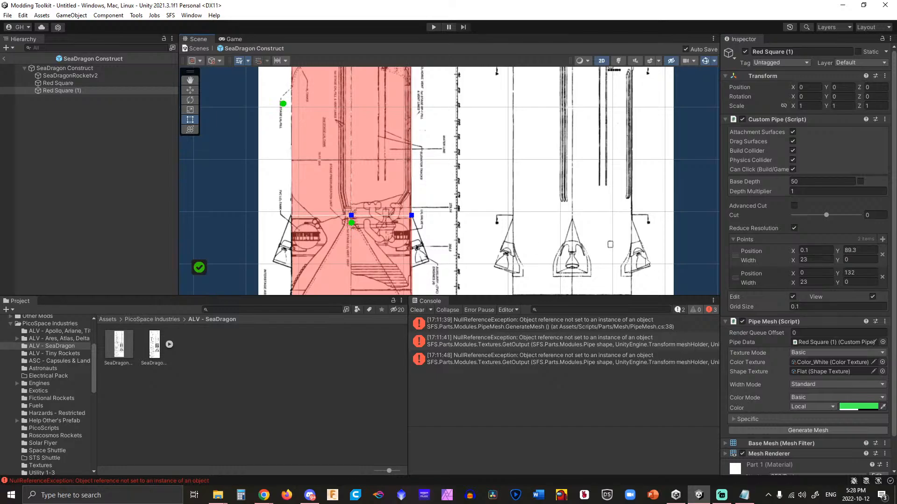
pyautogui.click(859, 250)
pyautogui.write('90')
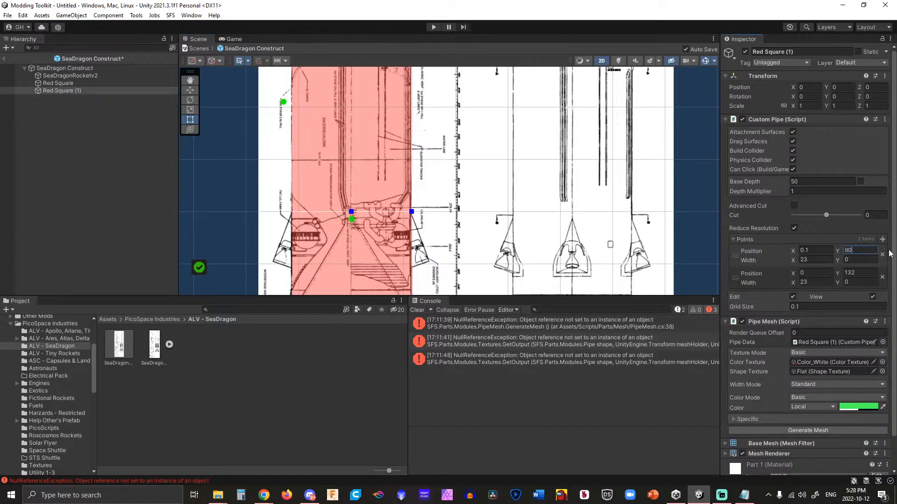
pyautogui.click(803, 429)
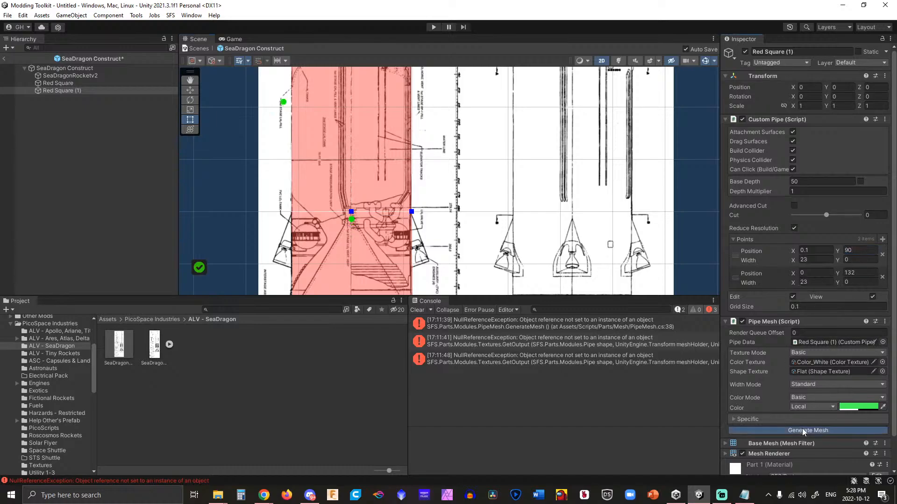
# Switch to Notepad and add a 2nd Stage Tank heading with the height H 42m.
pyautogui.scroll(-1, 323, 223)
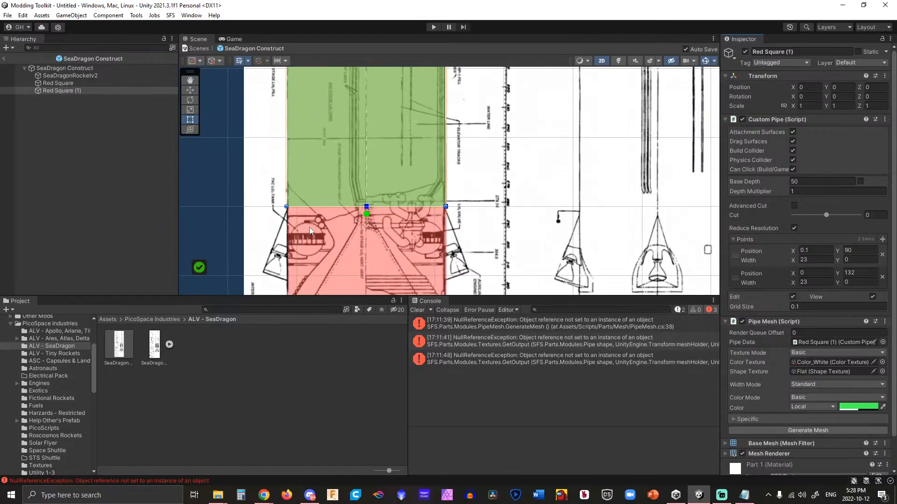
pyautogui.scroll(-1, 310, 227)
pyautogui.moveTo(337, 122); pyautogui.dragTo(359, 189, button='middle')
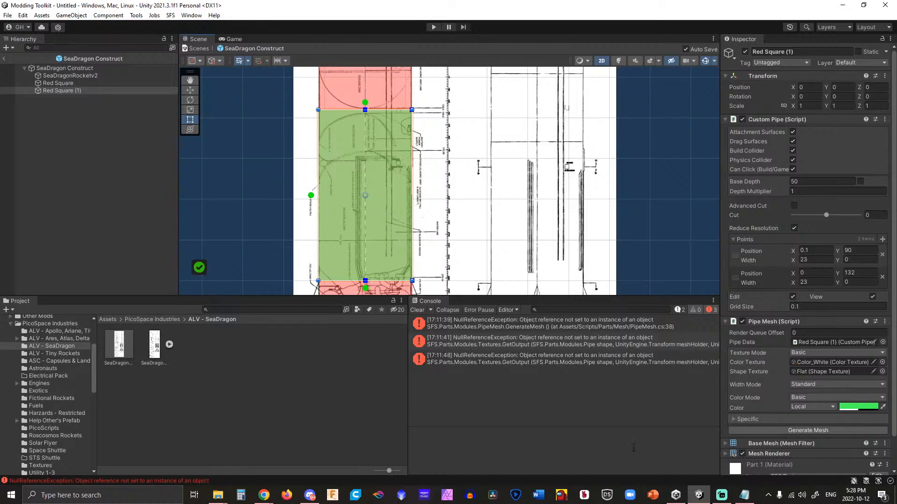
pyautogui.click(744, 495)
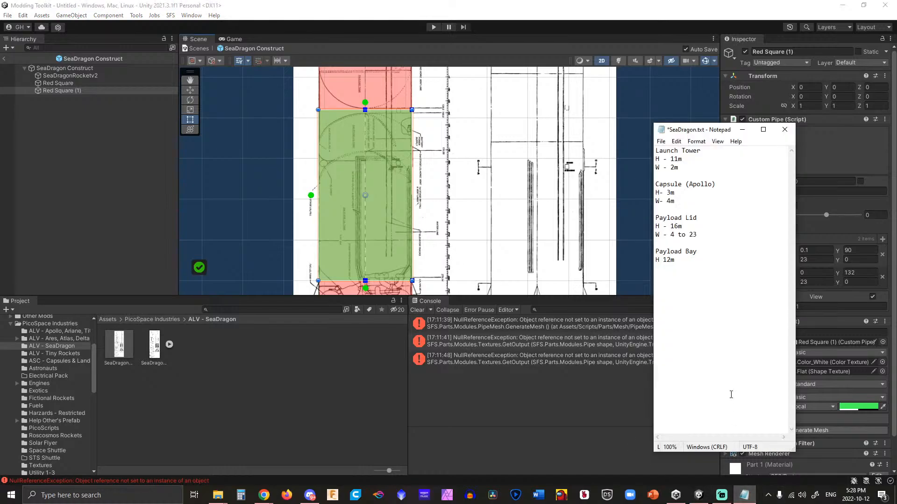
pyautogui.write('2nd Stage ')
pyautogui.write('Tank')
pyautogui.write('42')
pyautogui.write('m')
pyautogui.write('H')
# Add a 2nd Skirt heading with an empty "H -" line and the line "W - 23 to ???".
pyautogui.press('Return')
pyautogui.write('2nd Skirt')
pyautogui.press('Return')
pyautogui.write('W')
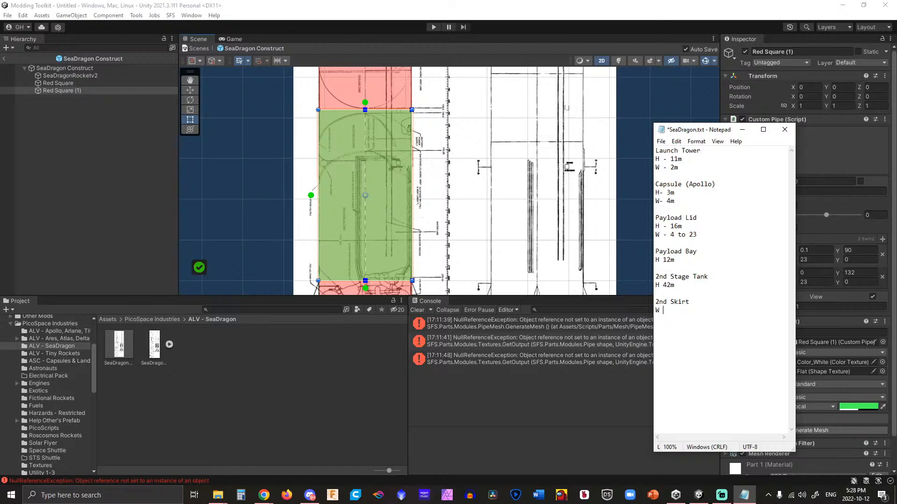
pyautogui.press('BackSpace')
pyautogui.write('H - ')
pyautogui.write('W')
pyautogui.write(' - 2')
pyautogui.write('3 to ???')
# Return to Unity, select Red Square (1) and set the upper pipe point's Y position to 90.
pyautogui.click(233, 186)
pyautogui.scroll(2, 260, 209)
pyautogui.moveTo(260, 208); pyautogui.dragTo(229, 117, button='middle')
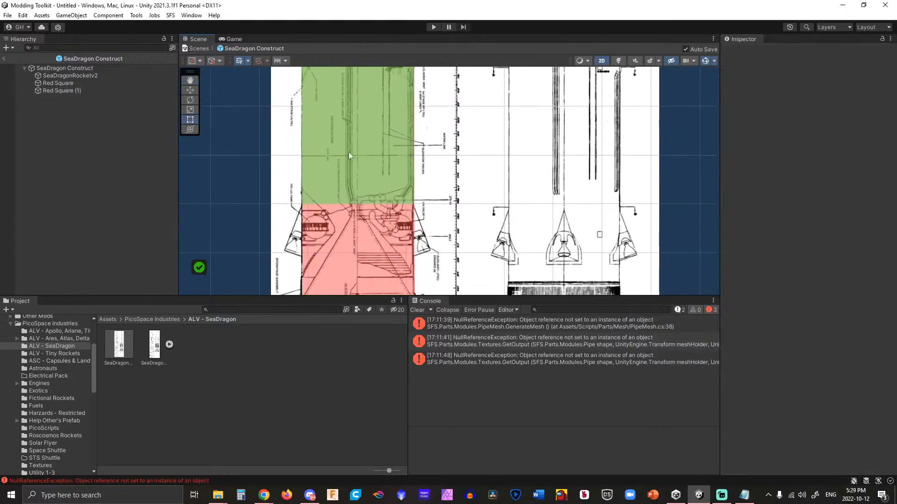
pyautogui.click(349, 152)
pyautogui.click(853, 250)
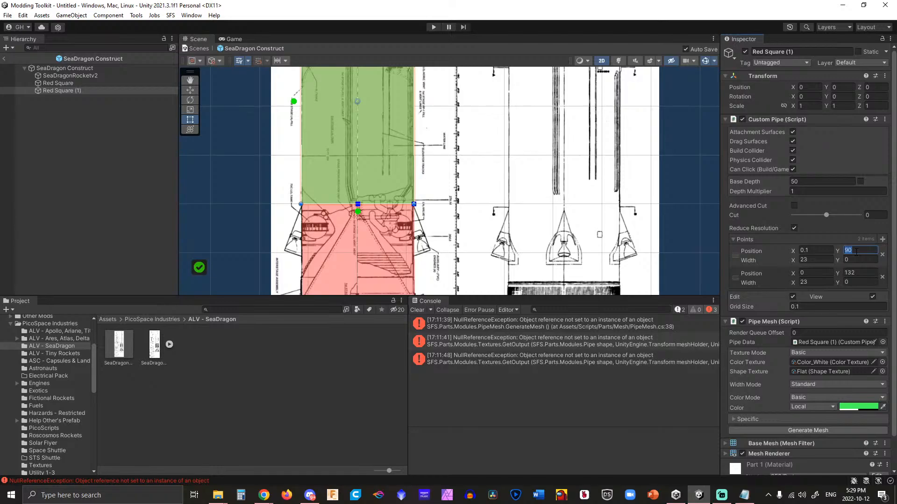
pyautogui.click(861, 273)
pyautogui.write('90')
# Try Y positions such as 80, 79 and 80.5 for the lower pipe point against the skirt's bottom edge.
pyautogui.click(863, 250)
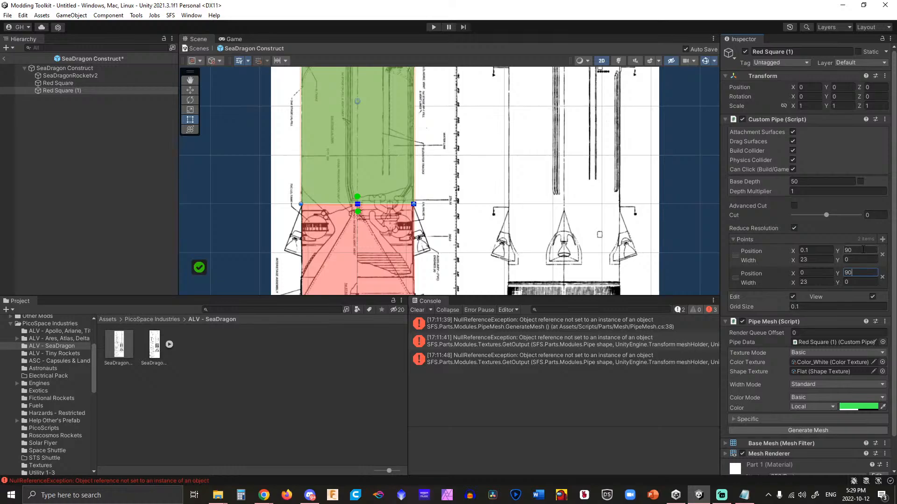
pyautogui.write('80')
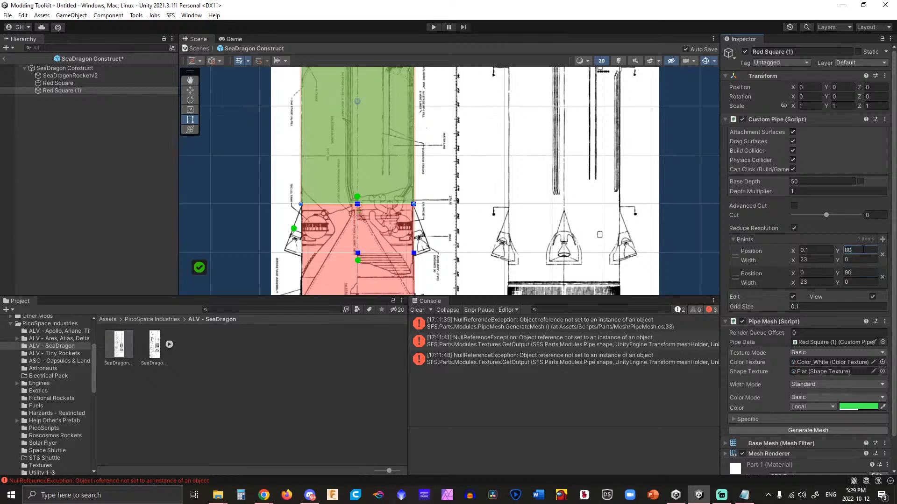
pyautogui.press('BackSpace')
pyautogui.press('BackSpace')
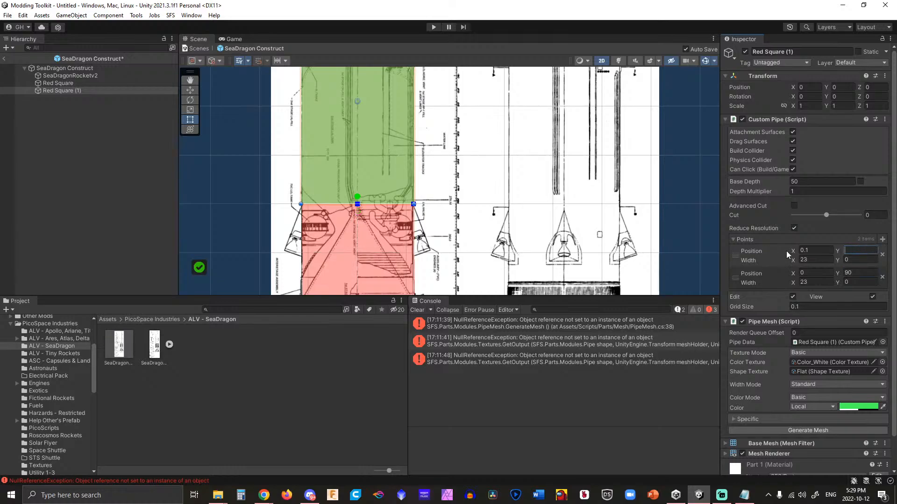
pyautogui.write('75')
pyautogui.press('BackSpace')
pyautogui.write('8')
pyautogui.press('BackSpace')
pyautogui.write('9')
pyautogui.scroll(5, 369, 257)
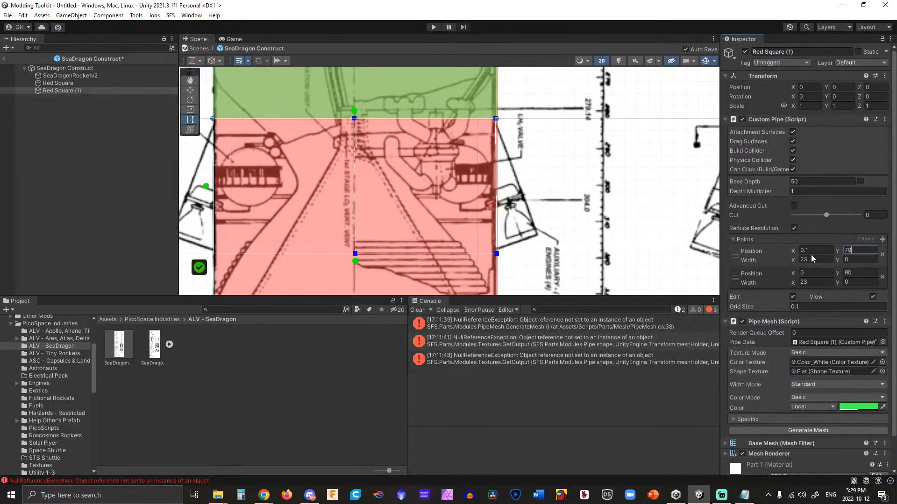
pyautogui.press('BackSpace')
pyautogui.write('8')
pyautogui.press('BackSpace')
pyautogui.press('BackSpace')
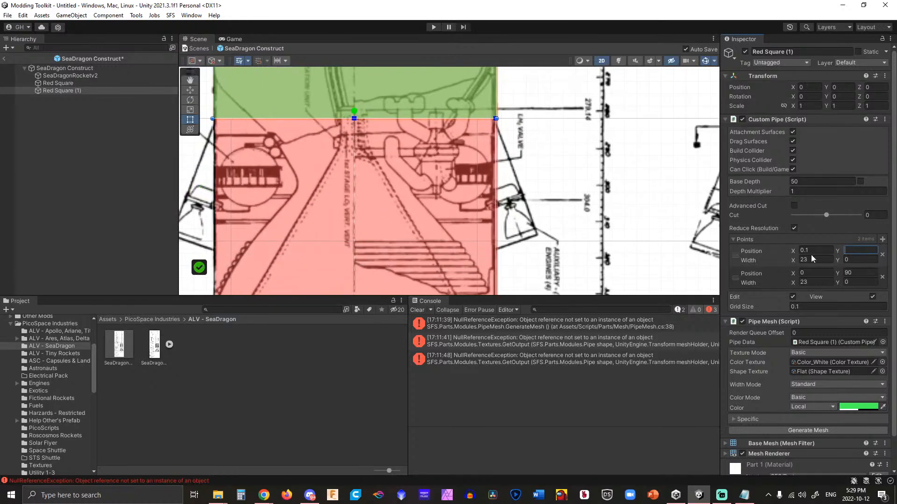
pyautogui.write('80.5')
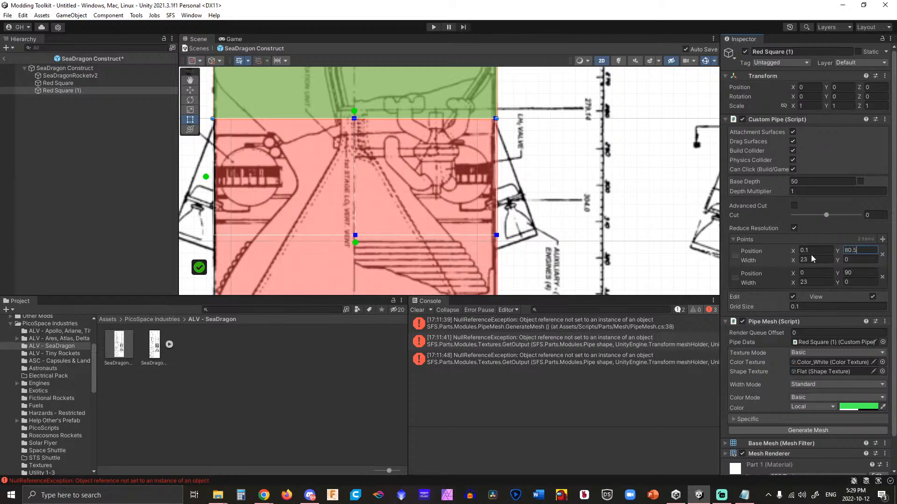
# Set the lower pipe point to X position 0 and Y position 79.5, and regenerate the mesh.
pyautogui.press('BackSpace')
pyautogui.press('BackSpace')
pyautogui.write('79.5')
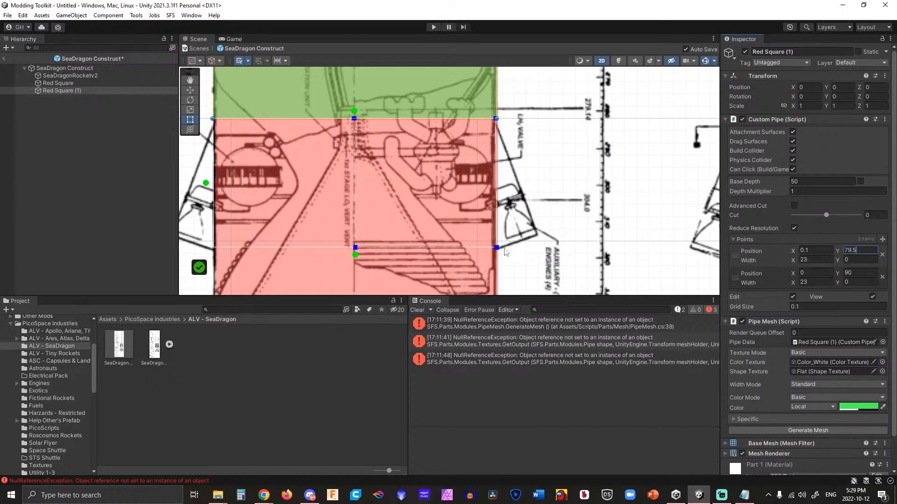
pyautogui.click(817, 251)
pyautogui.write('0')
pyautogui.click(812, 430)
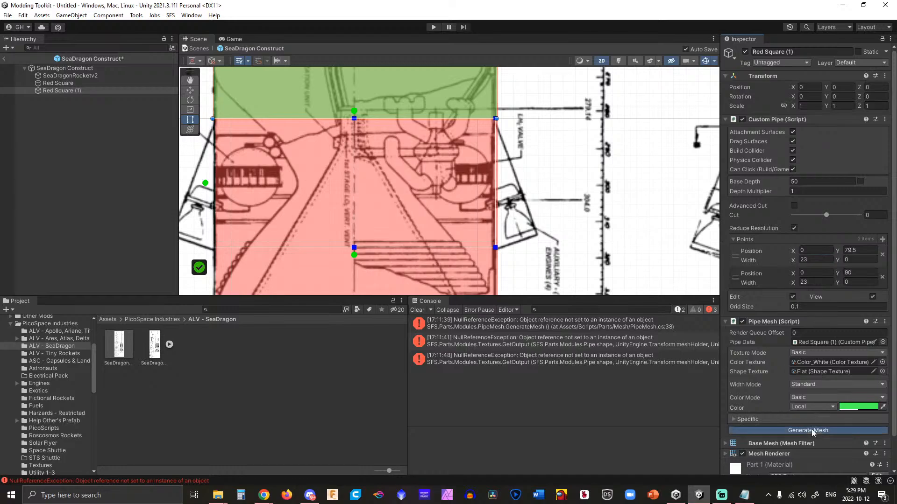
# Insert a middle pipe point and move it down to about Y 80.3, near the skirt's lower edge.
pyautogui.scroll(-3, 427, 250)
pyautogui.scroll(3, 397, 239)
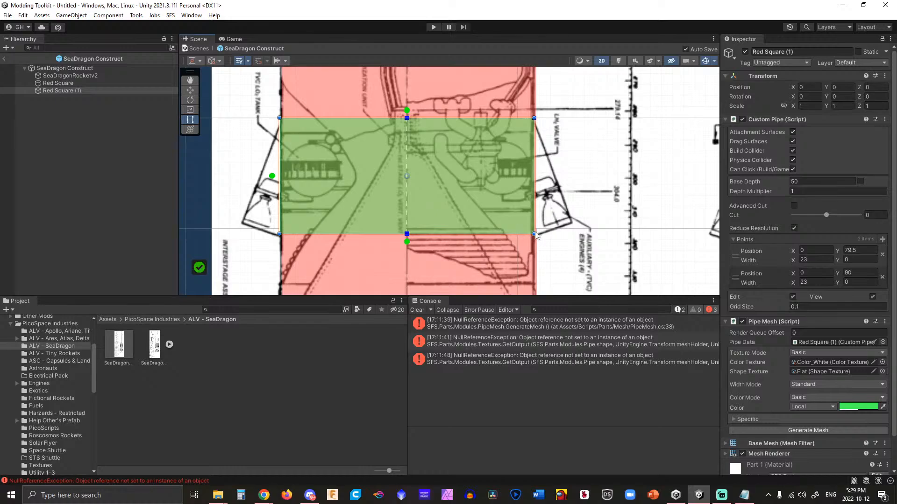
pyautogui.moveTo(536, 235); pyautogui.dragTo(534, 235)
pyautogui.click(272, 176)
pyautogui.moveTo(407, 177); pyautogui.dragTo(408, 222)
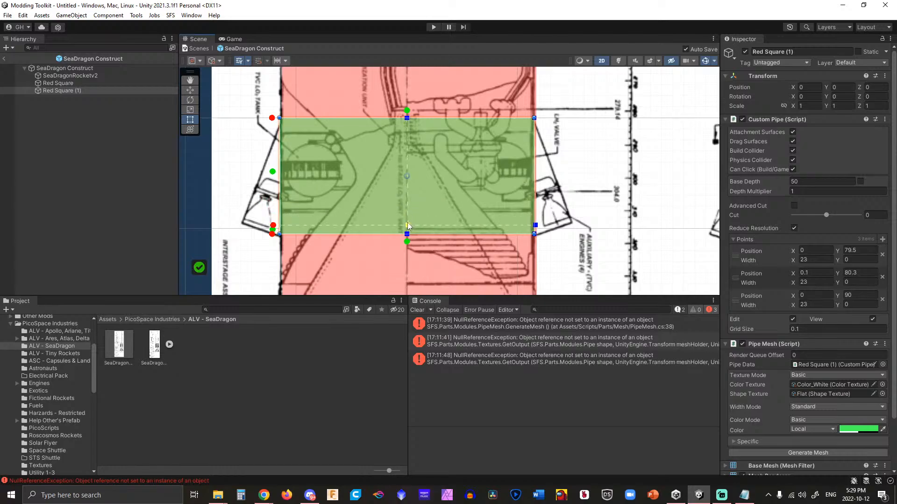
# Widen the middle pipe point to about 29.8, align it at X 0 and Y 80.5, and regenerate the mesh.
pyautogui.moveTo(536, 226); pyautogui.dragTo(573, 225)
pyautogui.scroll(12, 528, 220)
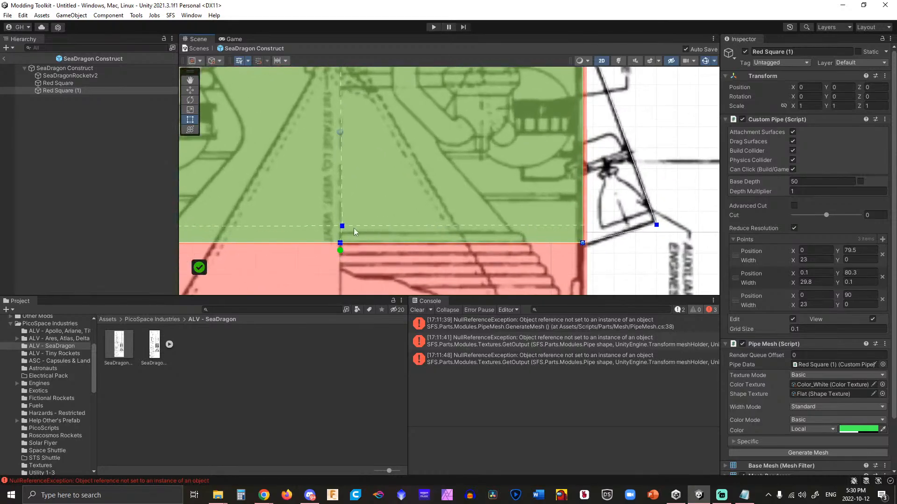
pyautogui.moveTo(342, 227); pyautogui.dragTo(341, 227)
pyautogui.scroll(-8, 537, 231)
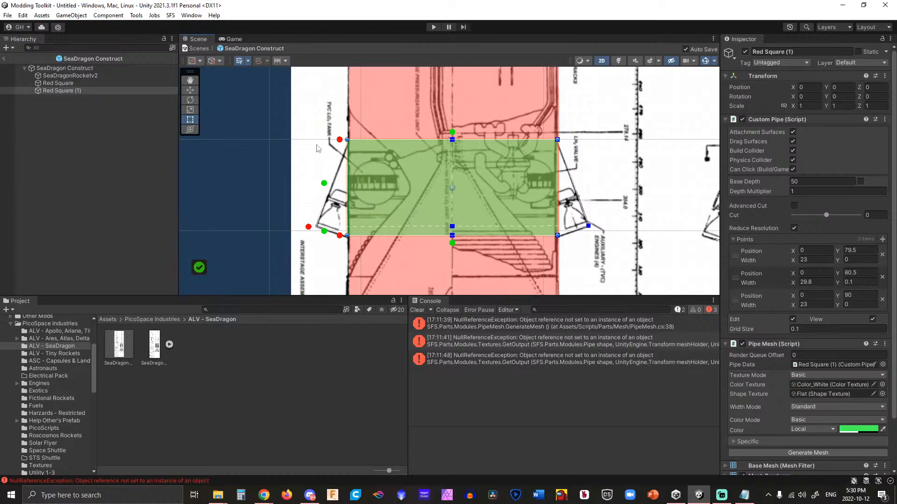
pyautogui.click(808, 453)
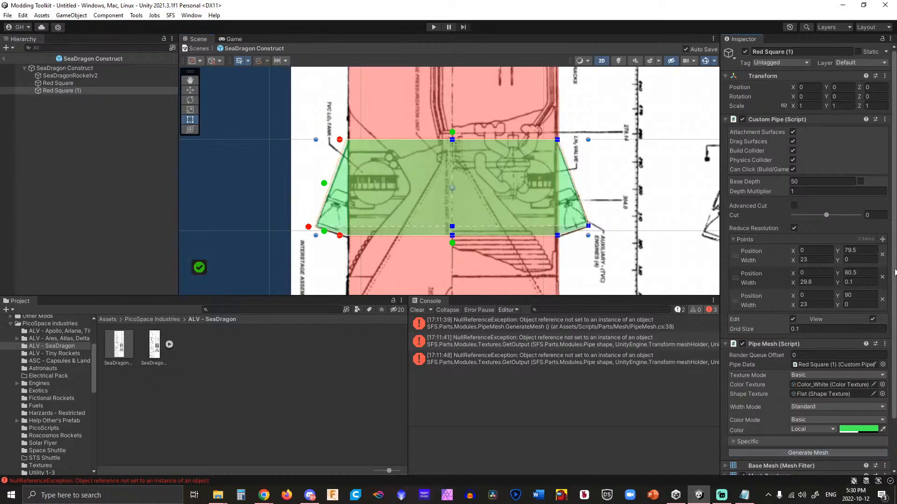
# Set the middle pipe point's X width to 30 and regenerate the mesh.
pyautogui.click(856, 253)
pyautogui.click(868, 281)
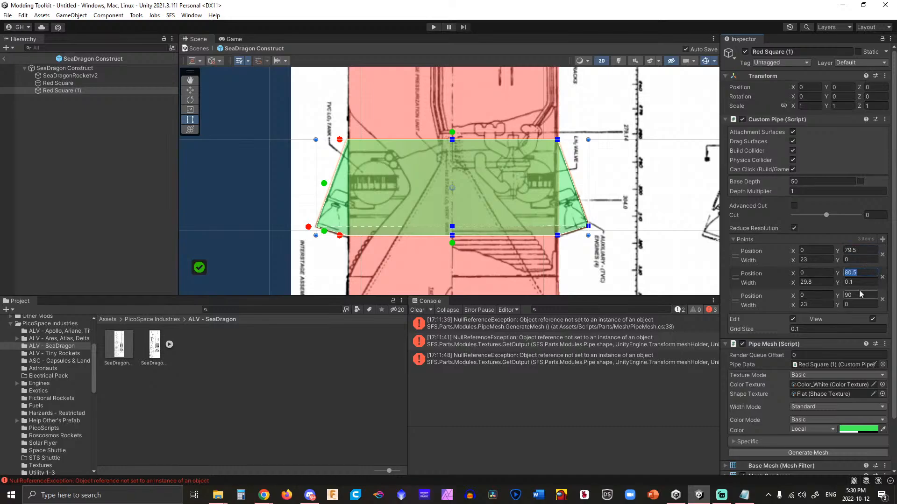
pyautogui.click(828, 283)
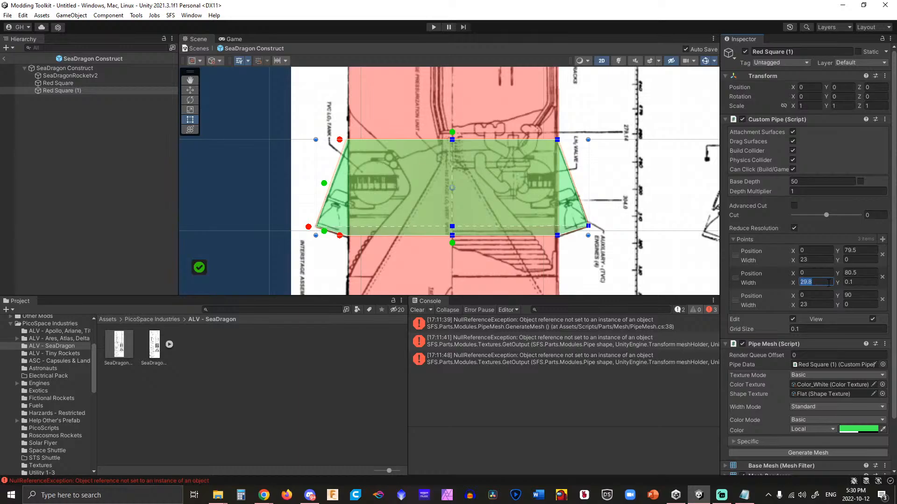
pyautogui.write('30')
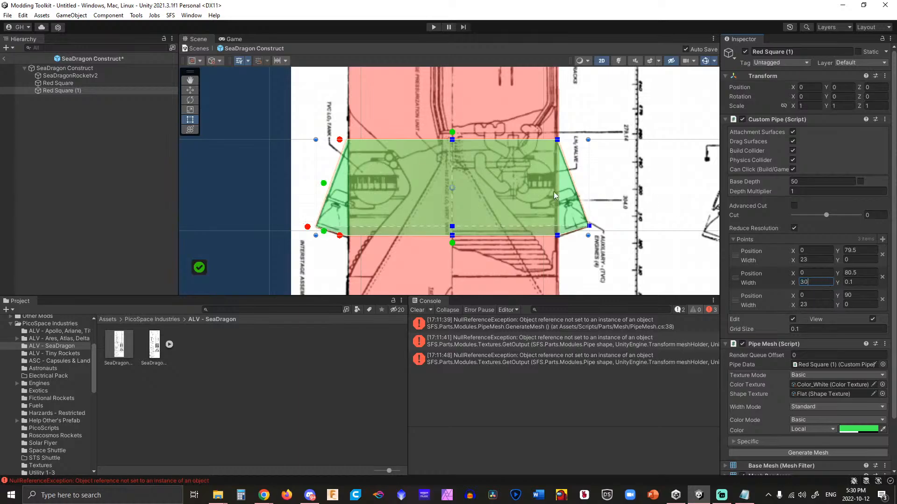
pyautogui.click(821, 453)
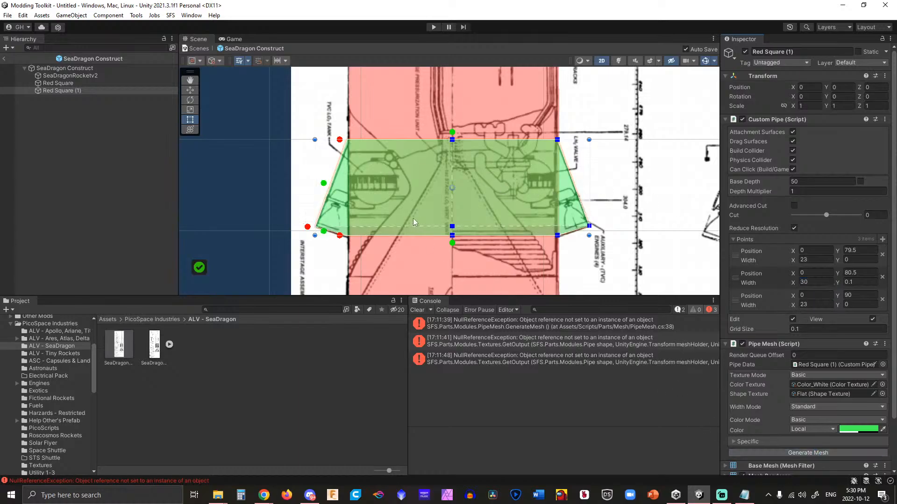
# Switch to the Notepad notes, extend the 2nd Skirt heading with "& Pocket Rockets" and enter its height as 10.5.
pyautogui.scroll(2, 419, 208)
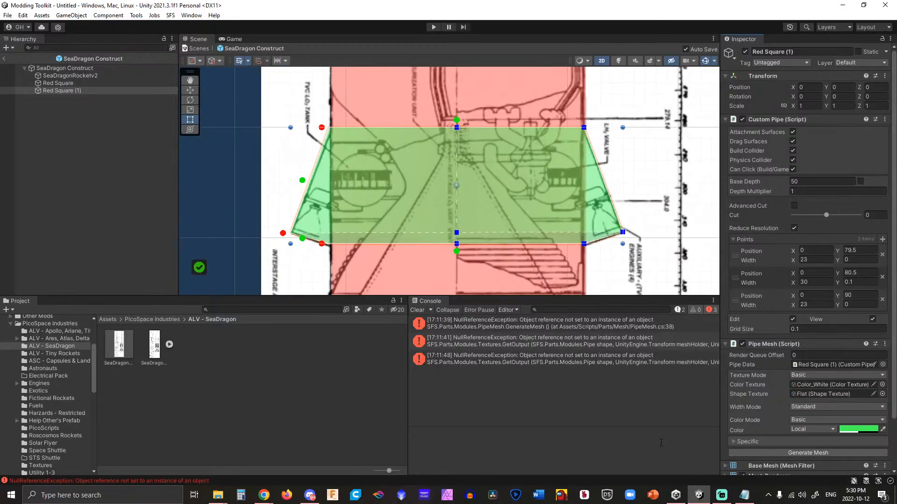
pyautogui.click(744, 495)
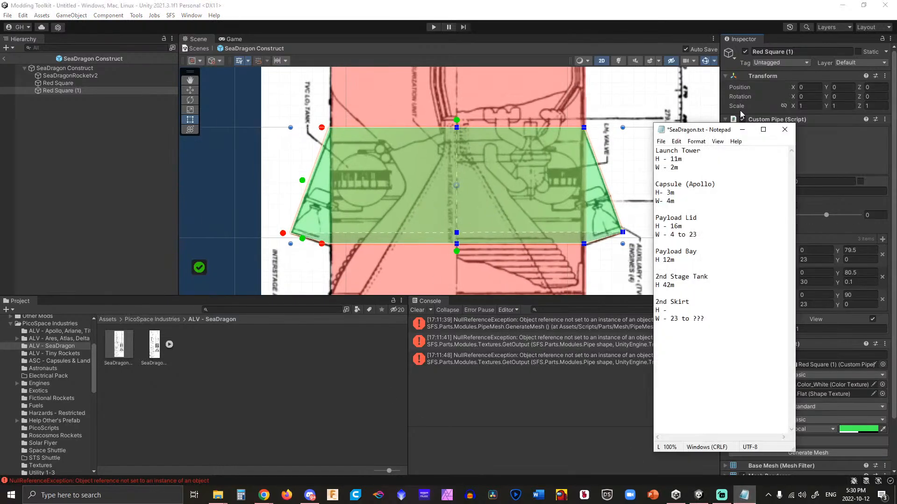
pyautogui.moveTo(708, 130); pyautogui.dragTo(616, 142)
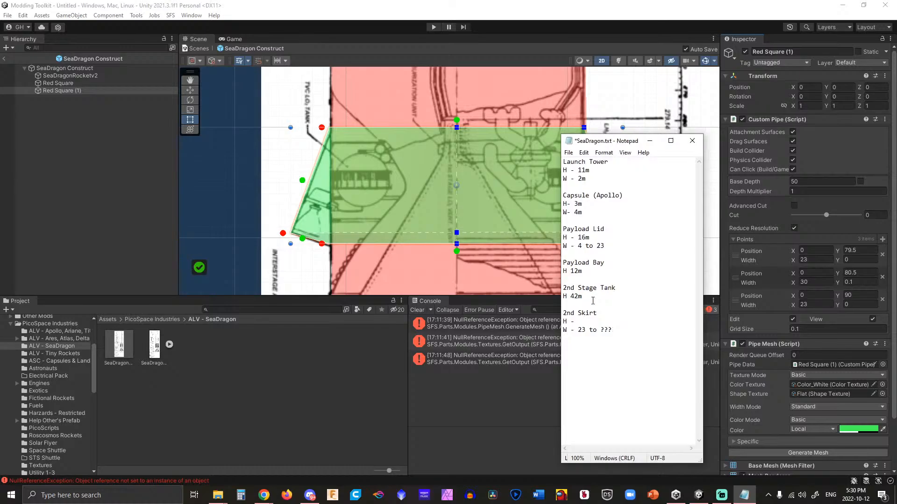
pyautogui.write('& Pocket')
pyautogui.write(' Rockets')
pyautogui.write('10.5')
pyautogui.press('Return')
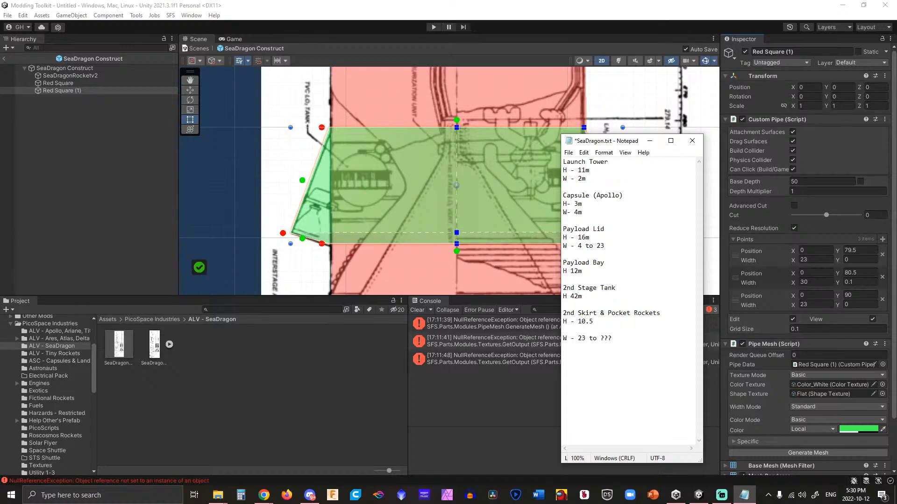
# Note "H2 - 1m from Bottom W 30" for the second skirt and complete its width as "23 to 30 at H2".
pyautogui.write('H2')
pyautogui.write('- 1m from Bottom W 30')
pyautogui.press('BackSpace')
pyautogui.press('BackSpace')
pyautogui.press('BackSpace')
pyautogui.press('BackSpace')
pyautogui.write('30 at H2')
pyautogui.click(220, 187)
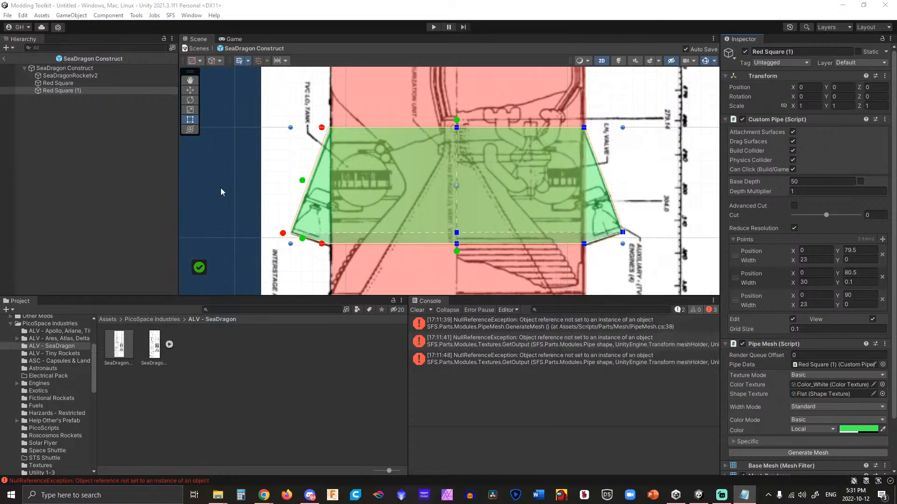
# Remove the middle point from the green skirt pipe in Unity and regenerate its mesh.
pyautogui.click(221, 192)
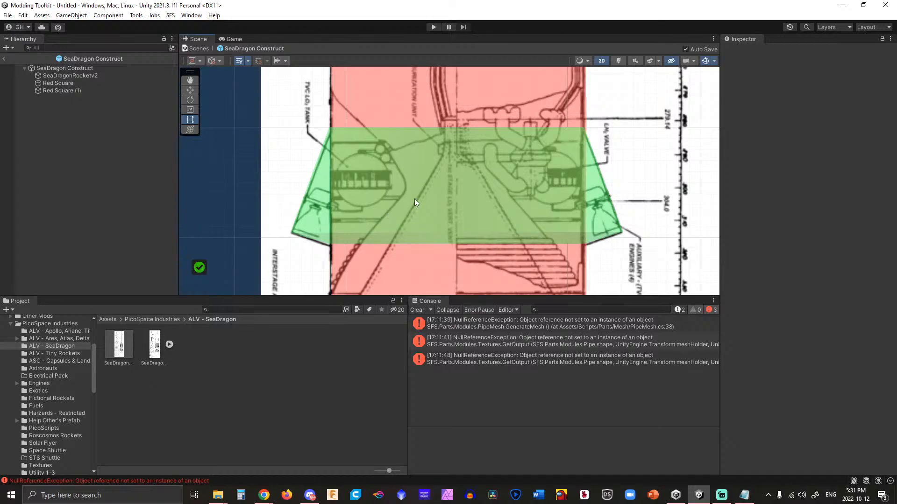
pyautogui.scroll(-8, 414, 198)
pyautogui.scroll(5, 430, 193)
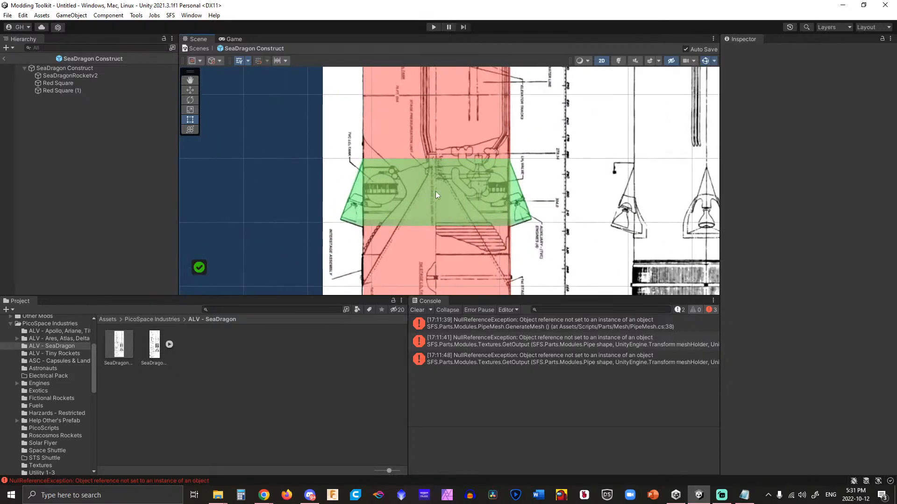
pyautogui.click(436, 191)
pyautogui.click(295, 231)
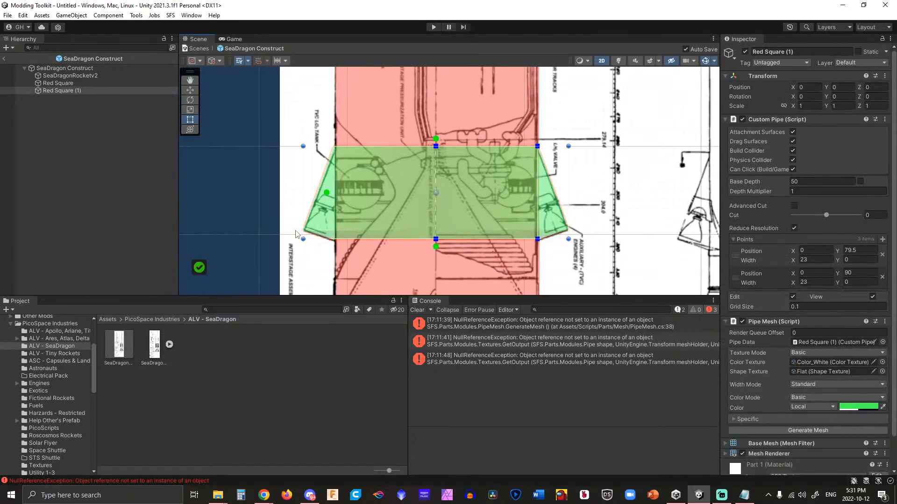
pyautogui.scroll(-6, 506, 203)
pyautogui.click(801, 432)
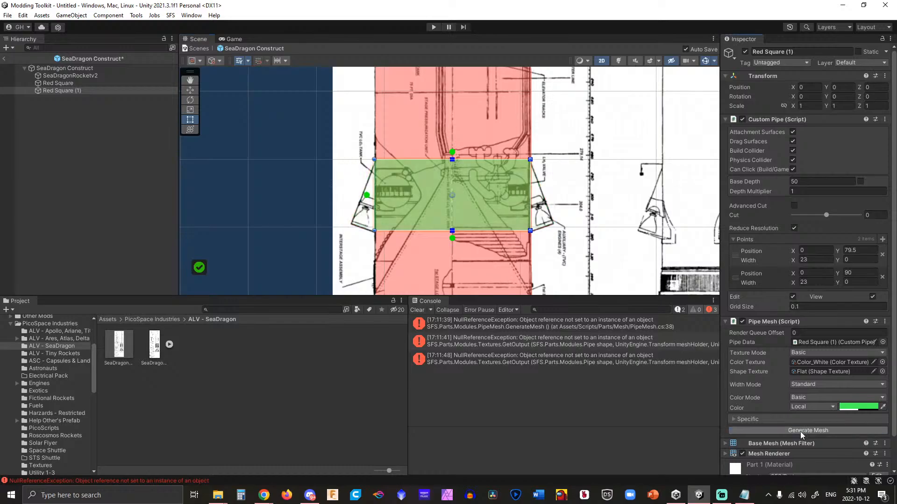
# Set the upper pipe point's Y position to 79.5 and the lower point's Y position to 20, and regenerate the mesh.
pyautogui.click(860, 273)
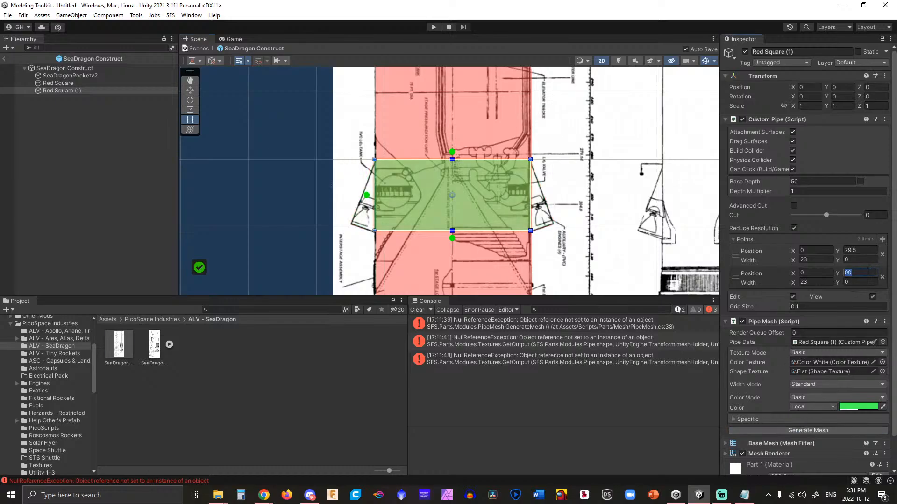
pyautogui.write('79.5')
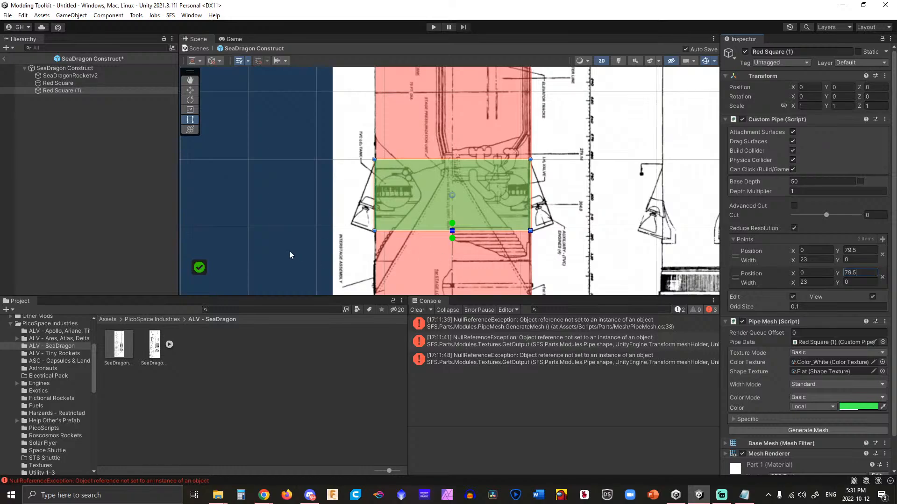
pyautogui.moveTo(255, 233); pyautogui.dragTo(250, 80, button='middle')
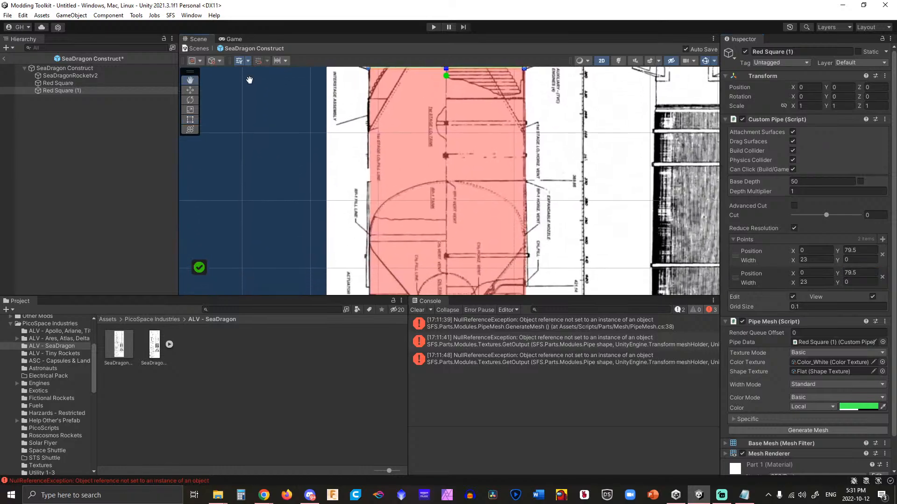
pyautogui.moveTo(291, 207)
pyautogui.mouseDown(button='middle')
pyautogui.moveTo(285, 94)
pyautogui.moveTo(281, 104)
pyautogui.mouseUp(button='middle')
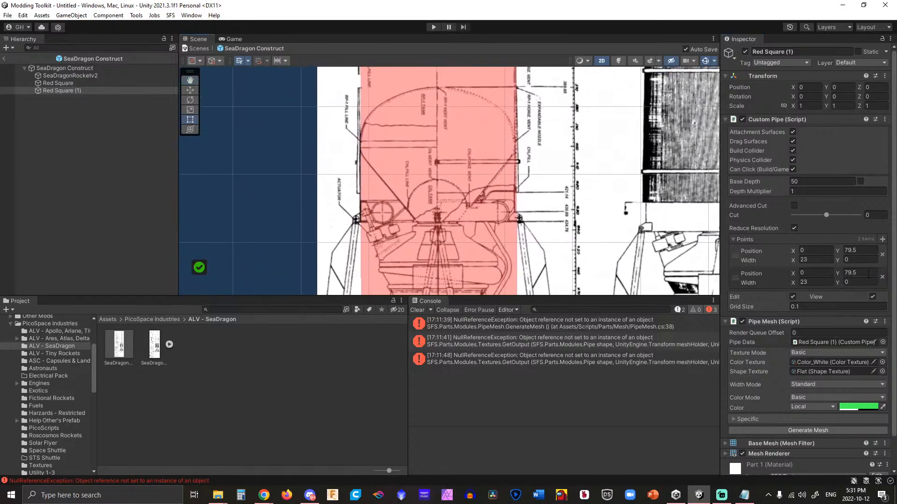
pyautogui.click(862, 250)
pyautogui.write('20')
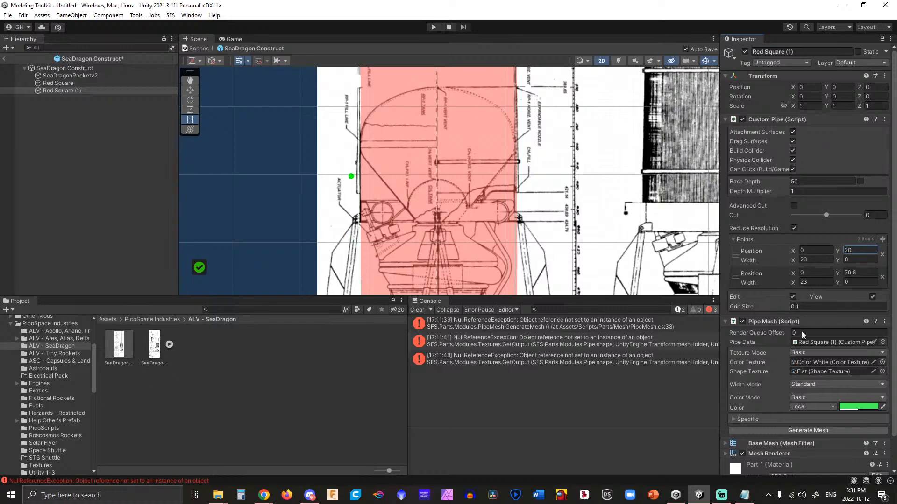
pyautogui.scroll(-2, 805, 404)
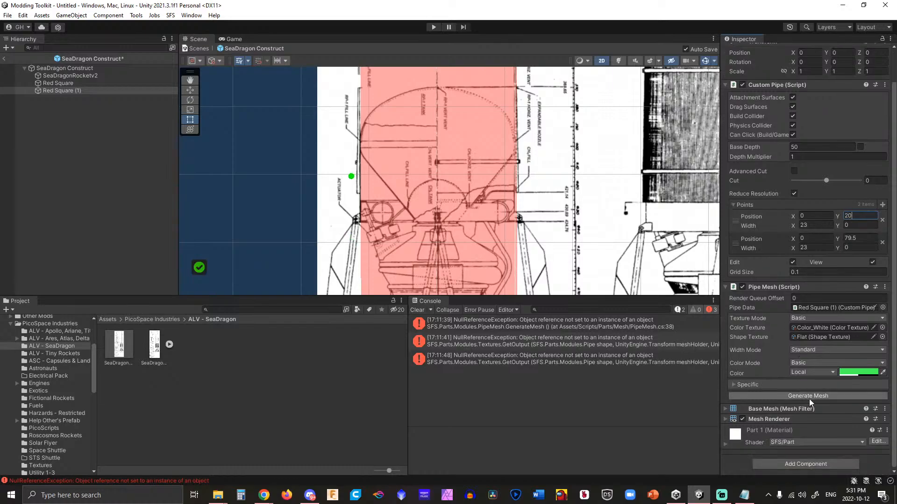
pyautogui.click(809, 398)
# Move the lower pipe point up to about Y 43.2, at the base of the first-stage tank, and regenerate the mesh.
pyautogui.scroll(-10, 428, 225)
pyautogui.moveTo(374, 222); pyautogui.dragTo(338, 178, button='middle')
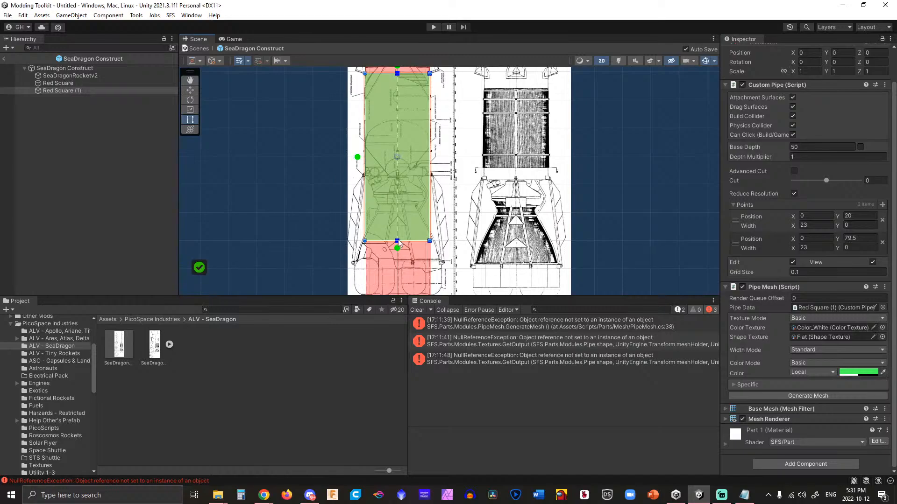
pyautogui.moveTo(397, 241); pyautogui.dragTo(399, 149)
pyautogui.scroll(5, 399, 148)
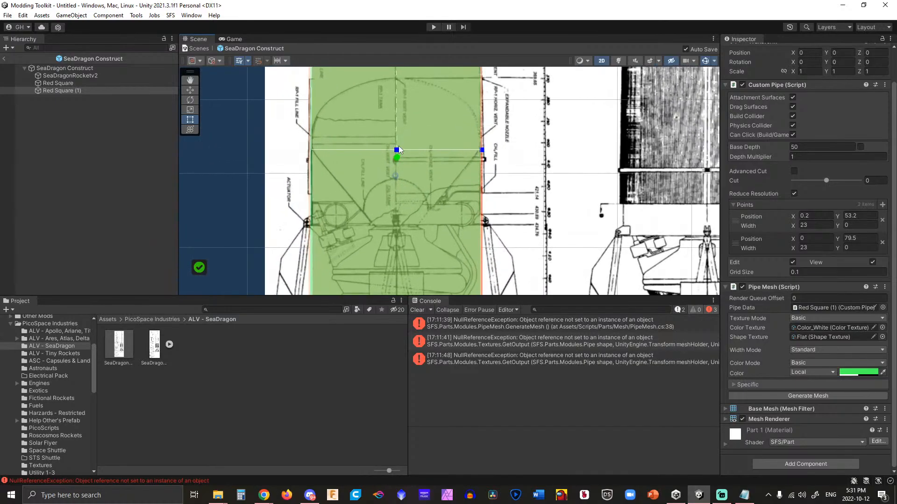
pyautogui.moveTo(400, 149); pyautogui.dragTo(398, 228)
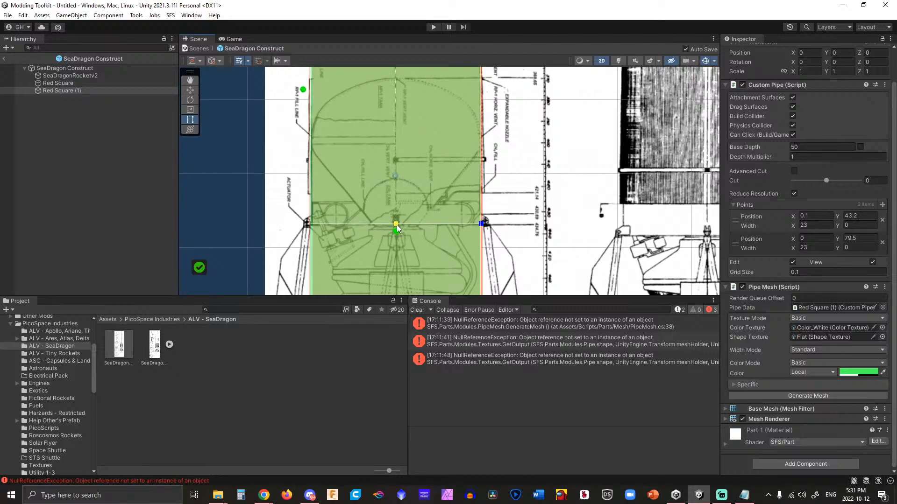
pyautogui.click(812, 395)
# Set the lower pipe point's Y position to 43 and regenerate the mesh.
pyautogui.click(861, 215)
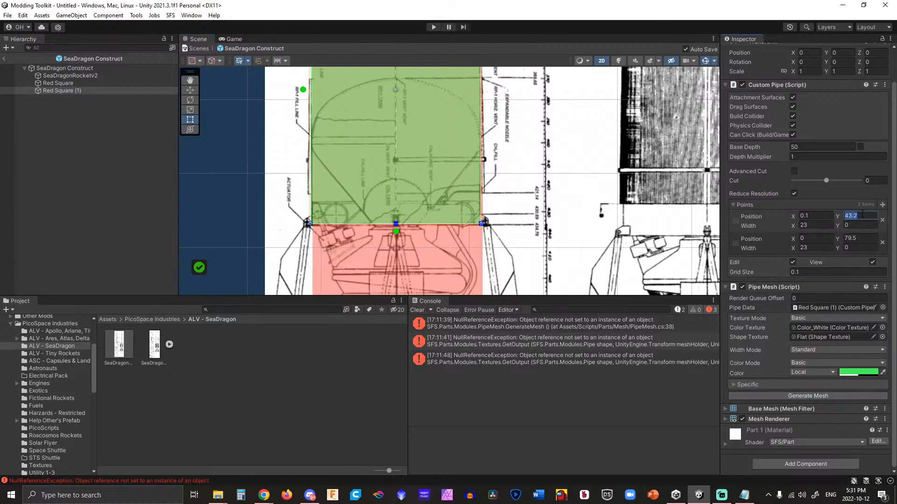
pyautogui.write('43')
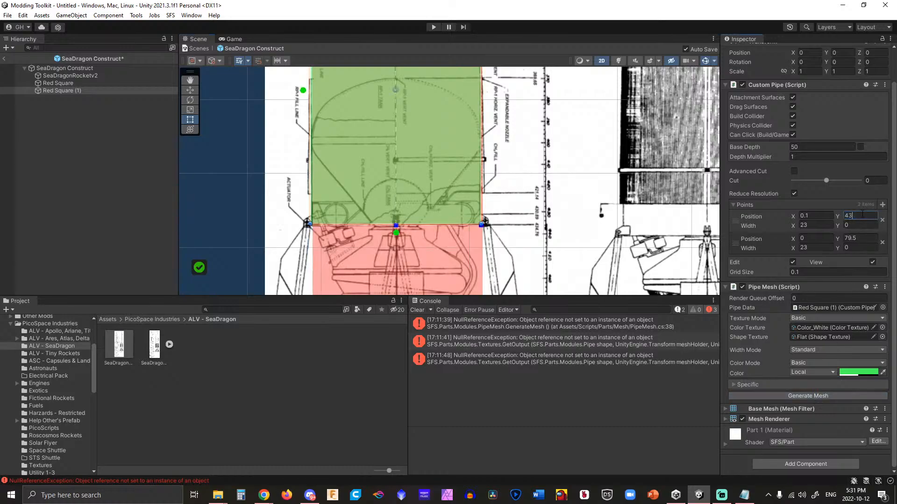
pyautogui.click(806, 396)
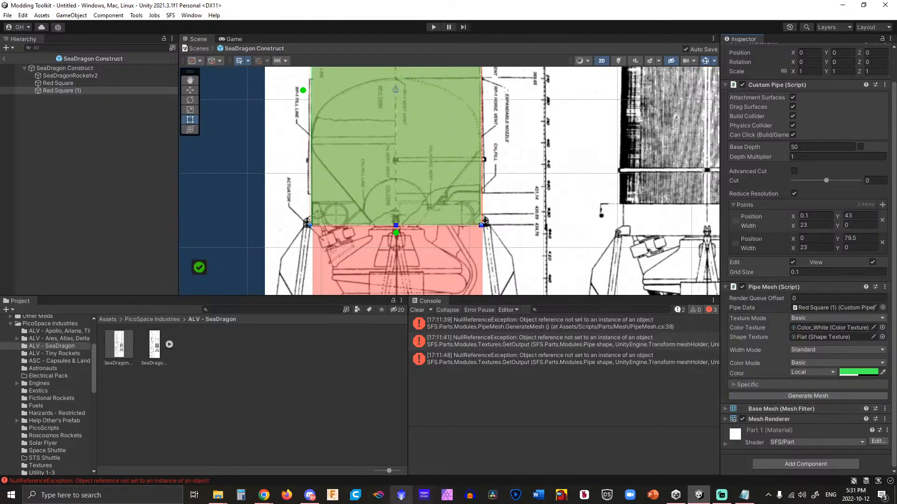
# Calculate the first-stage tank's height and add a "1st Stage Tank" entry of 36.5m to the Notepad notes.
pyautogui.click(240, 496)
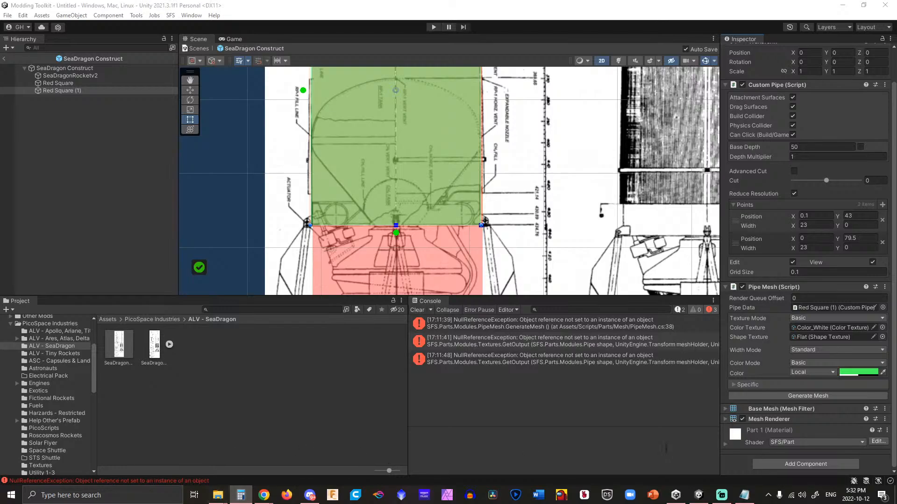
pyautogui.click(744, 496)
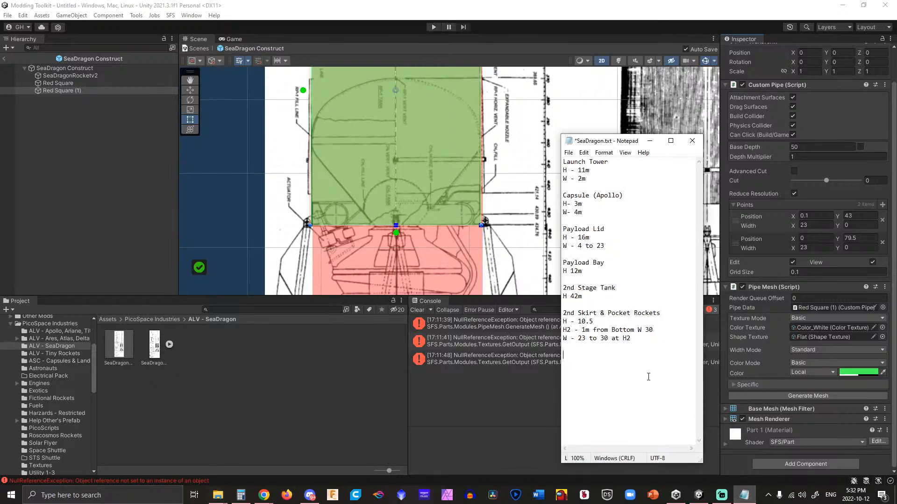
pyautogui.write('1st')
pyautogui.write(' Stage ')
pyautogui.write('Tank ')
pyautogui.write('36.5')
pyautogui.write('m')
# Examine the blueprint from the first-stage engine section up to the interstage and auxiliary engines, comparing the sections with the green pipe.
pyautogui.moveTo(252, 161); pyautogui.dragTo(264, 122, button='middle')
pyautogui.scroll(-10, 251, 106)
pyautogui.scroll(-5, 266, 122)
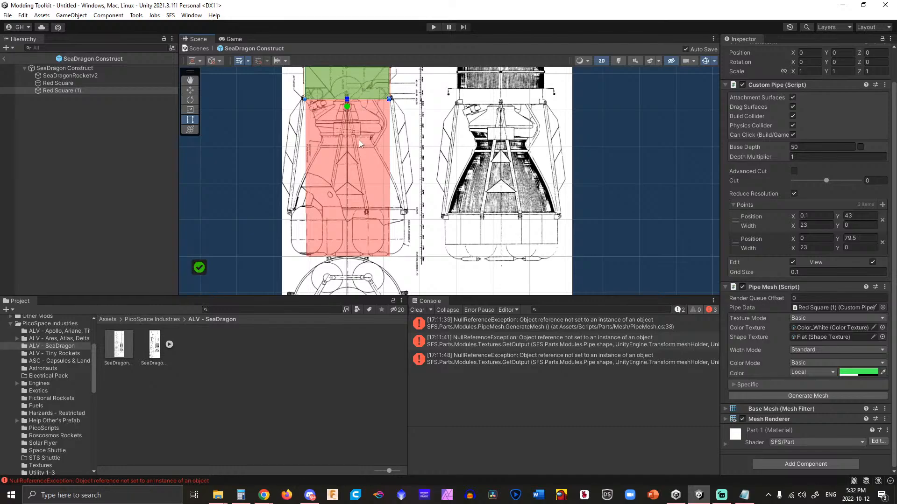
pyautogui.scroll(3, 359, 139)
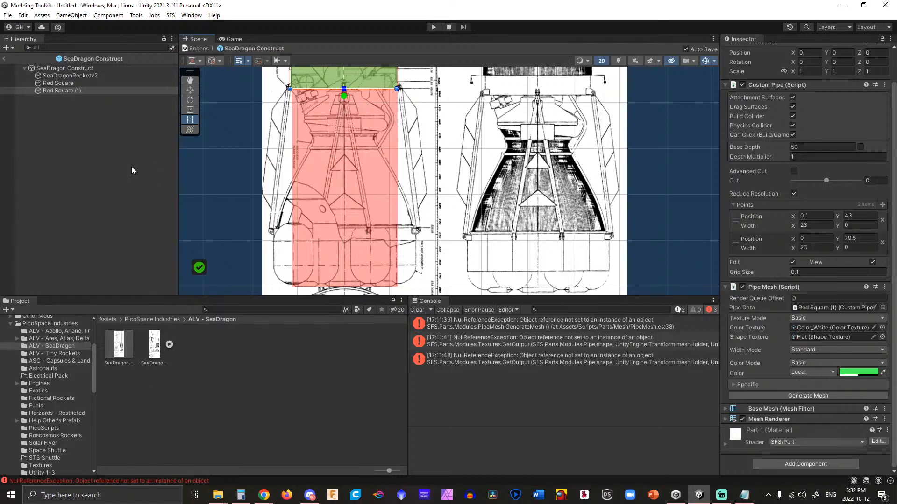
pyautogui.scroll(-10, 375, 167)
pyautogui.moveTo(264, 121); pyautogui.dragTo(273, 221, button='middle')
pyautogui.moveTo(272, 120)
pyautogui.mouseDown(button='middle')
pyautogui.moveTo(265, 194)
pyautogui.moveTo(264, 178)
pyautogui.mouseUp(button='middle')
pyautogui.scroll(8, 285, 182)
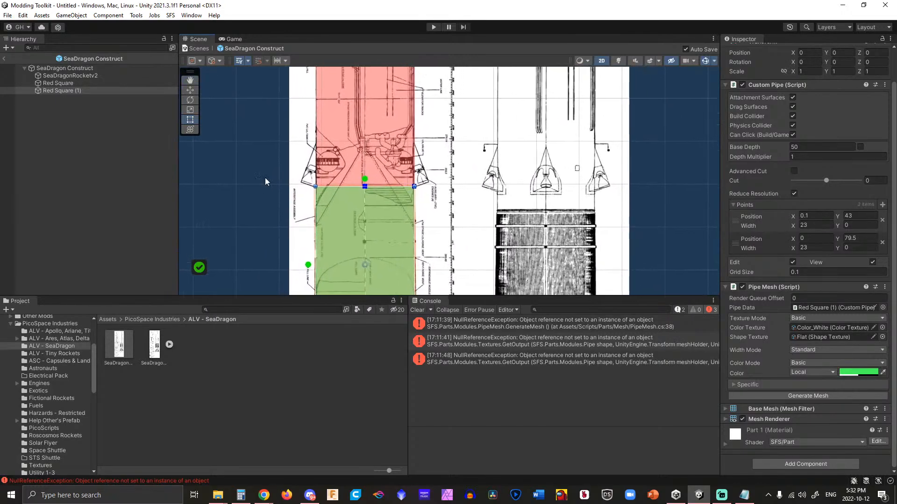
pyautogui.scroll(-1, 265, 178)
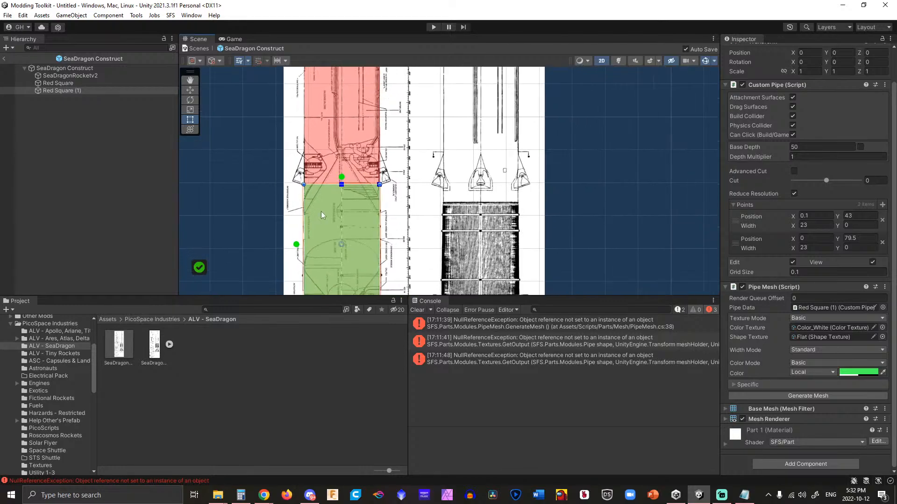
pyautogui.scroll(3, 365, 226)
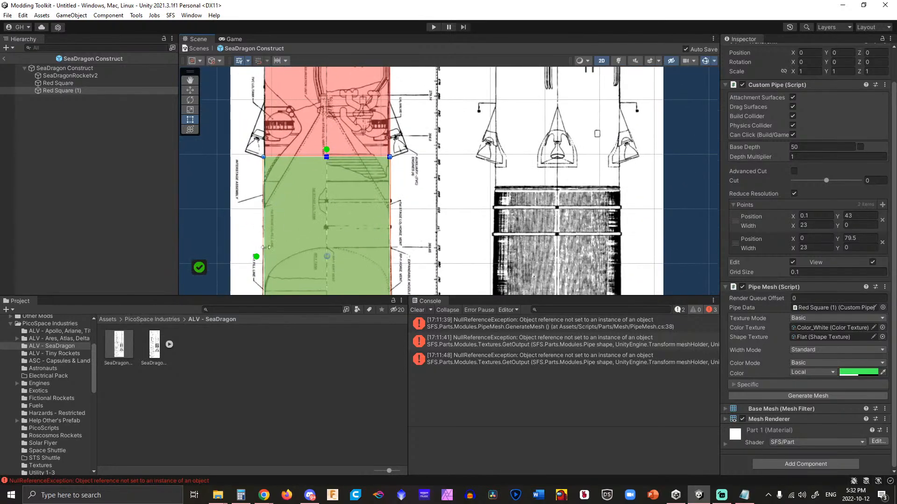
pyautogui.scroll(-2, 329, 252)
pyautogui.scroll(3, 324, 184)
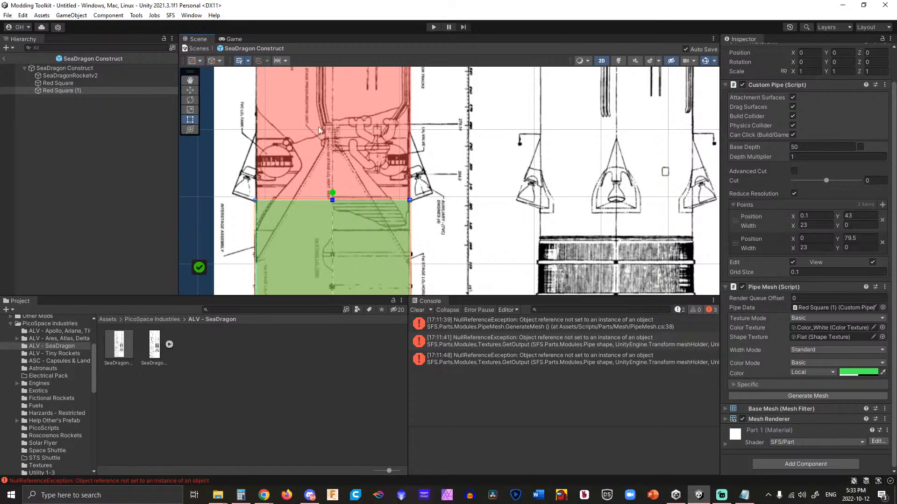
pyautogui.scroll(-4, 305, 207)
pyautogui.moveTo(229, 188); pyautogui.dragTo(275, 150, button='middle')
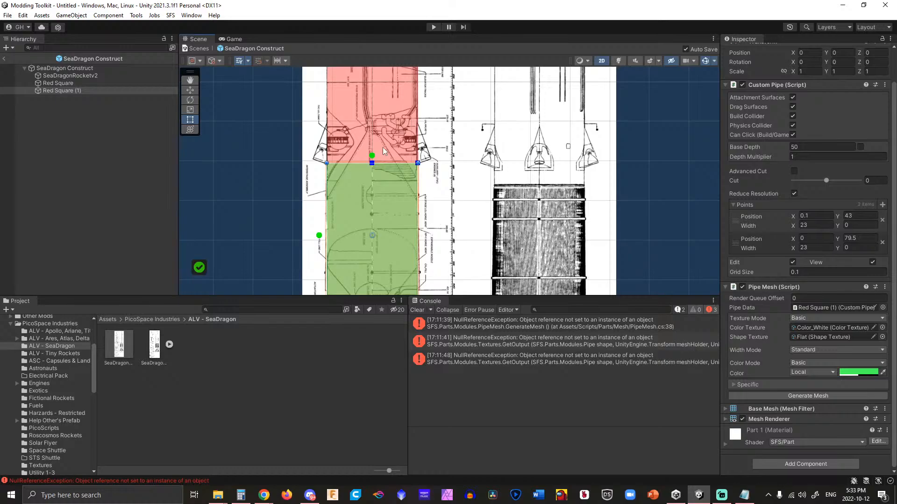
pyautogui.scroll(-1, 383, 151)
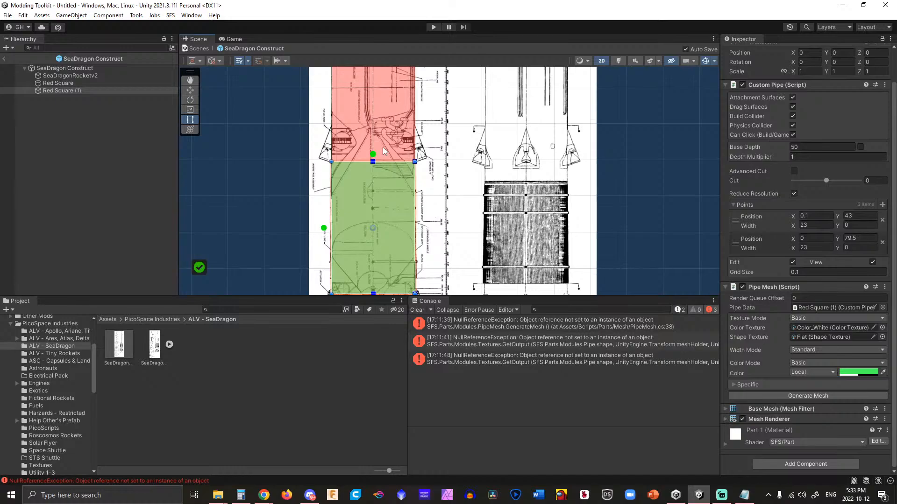
pyautogui.scroll(3, 384, 151)
pyautogui.scroll(-3, 380, 232)
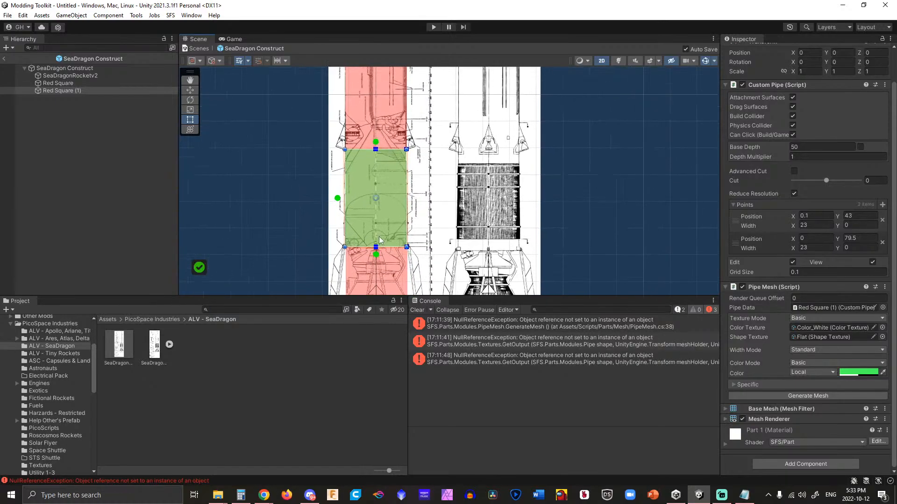
pyautogui.scroll(1, 381, 233)
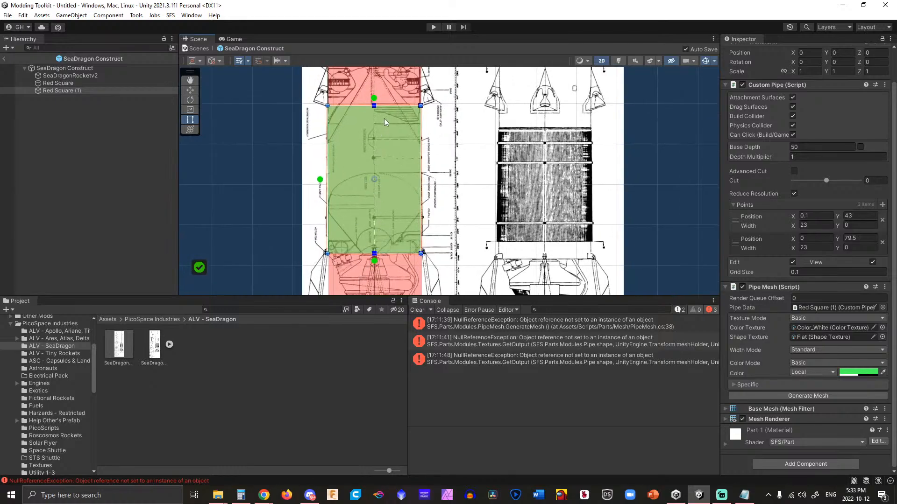
# Nudge the green pipe's upper point and reset its Y position to 79.5.
pyautogui.moveTo(374, 106)
pyautogui.mouseDown()
pyautogui.moveTo(374, 147)
pyautogui.moveTo(376, 110)
pyautogui.mouseUp()
pyautogui.click(861, 238)
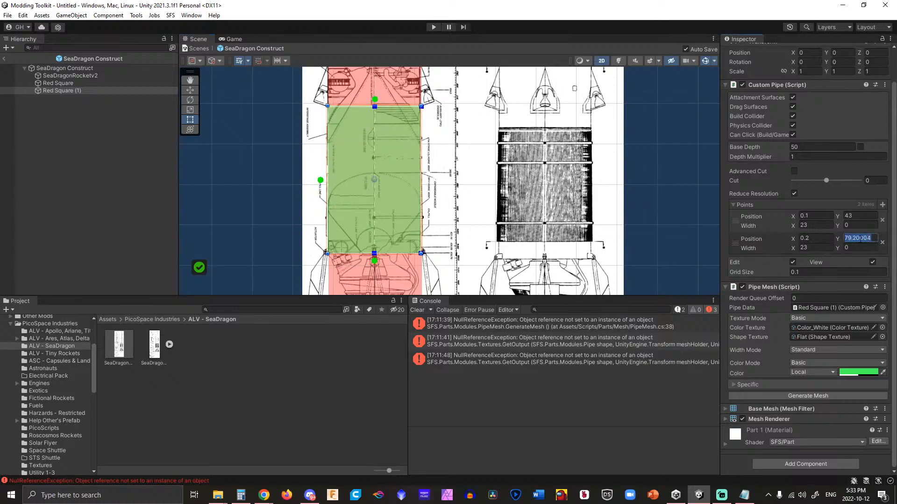
pyautogui.write('79.5')
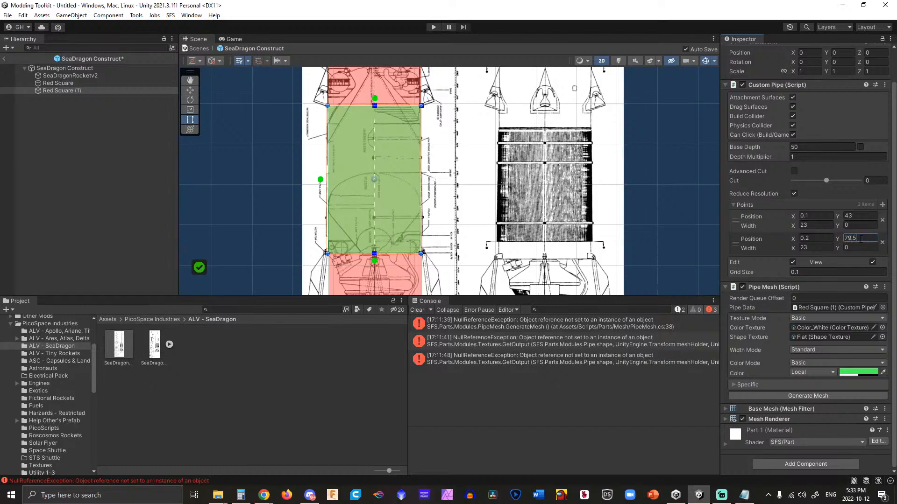
pyautogui.click(402, 222)
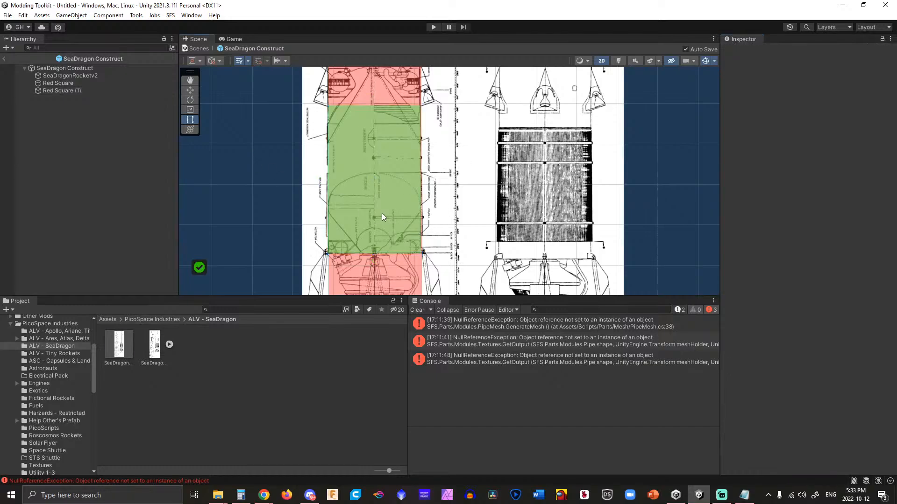
# Move the green pipe's lower point up into the interstage area and set its Y position to 70.
pyautogui.click(382, 213)
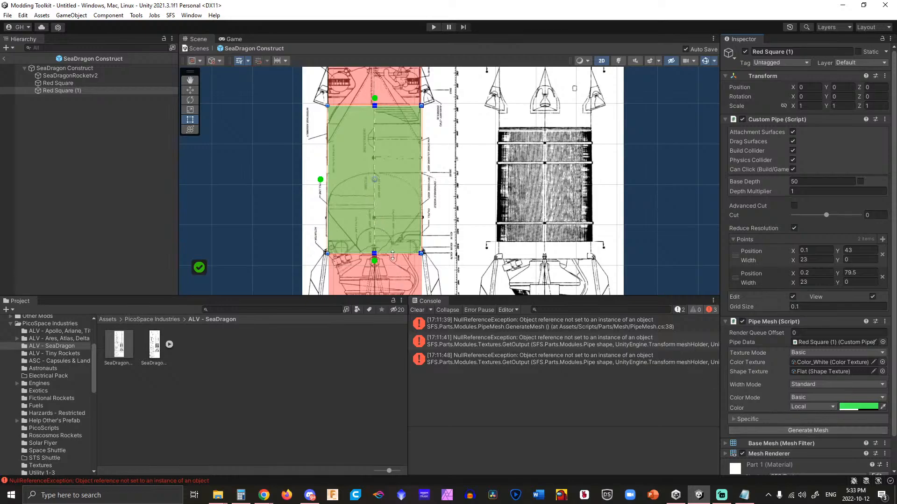
pyautogui.scroll(2, 392, 255)
pyautogui.moveTo(234, 152); pyautogui.dragTo(240, 183, button='middle')
pyautogui.moveTo(378, 284); pyautogui.dragTo(377, 157)
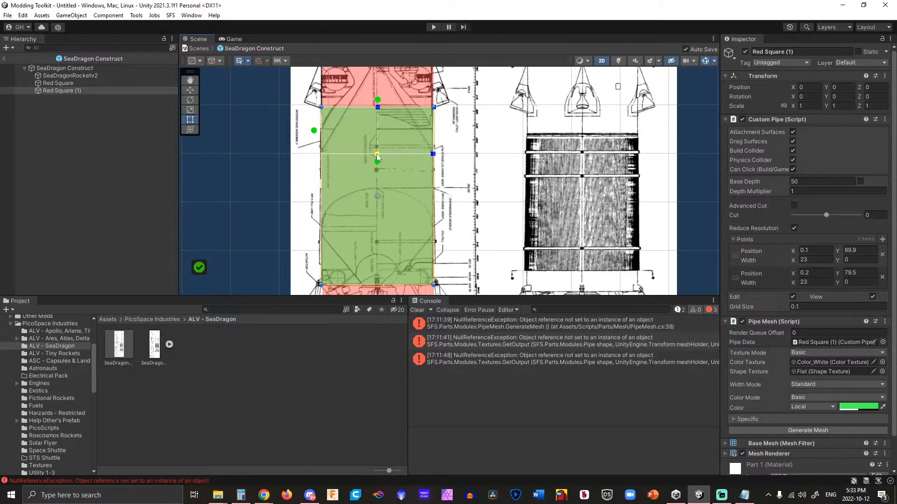
pyautogui.click(863, 251)
pyautogui.write('70')
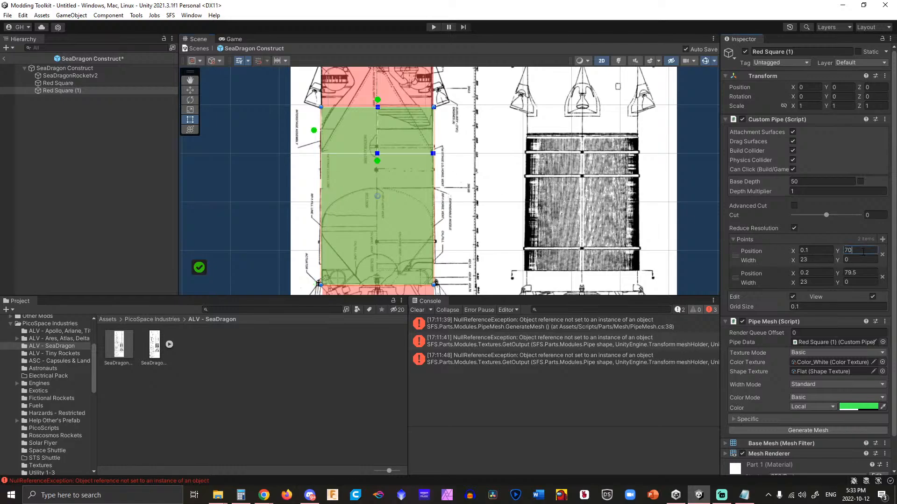
# In the Notepad notes, shorten the "2nd Skirt & Pocket Rockets" heading to "2nd Pocket Rockets" and insert a line above "1st Stage Tank".
pyautogui.click(744, 495)
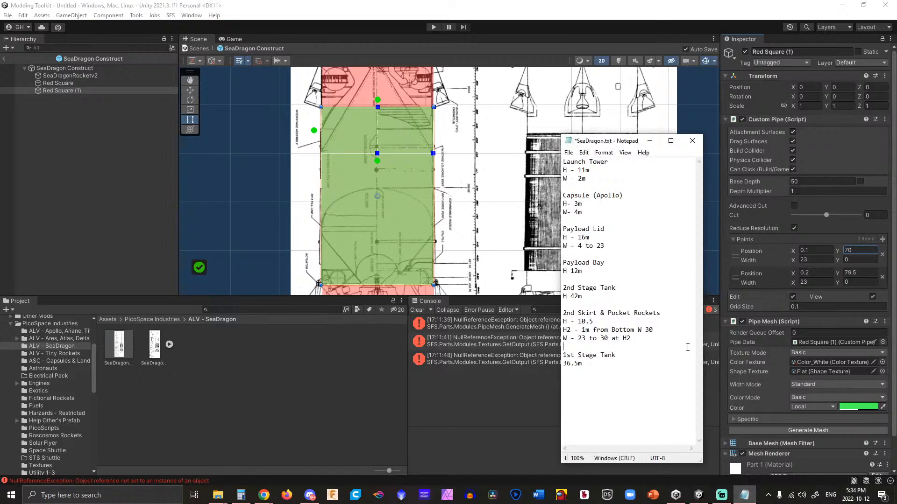
pyautogui.press('Return')
pyautogui.write('9.')
pyautogui.press('BackSpace')
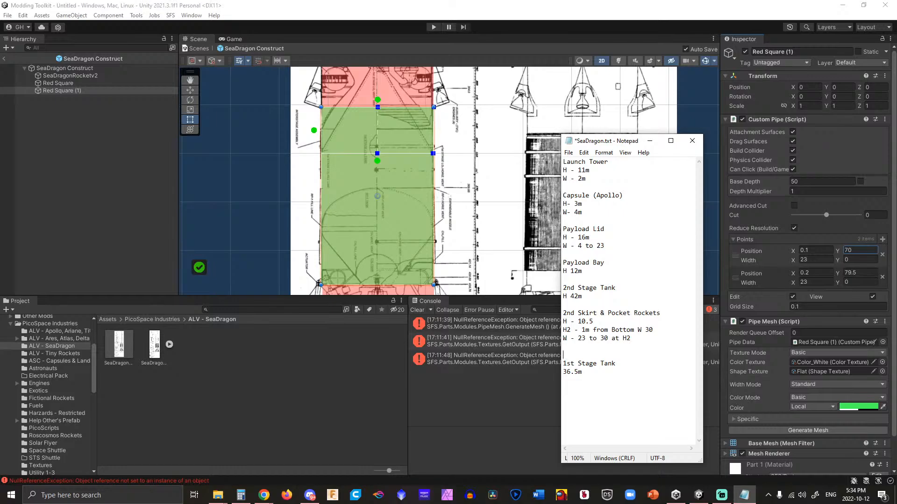
pyautogui.moveTo(608, 313); pyautogui.dragTo(578, 313)
pyautogui.press('BackSpace')
# Add a "2nd stage skit (overlap)" heading between the pocket rockets and 1st Stage Tank entries.
pyautogui.press('Down')
pyautogui.write('2nd stage')
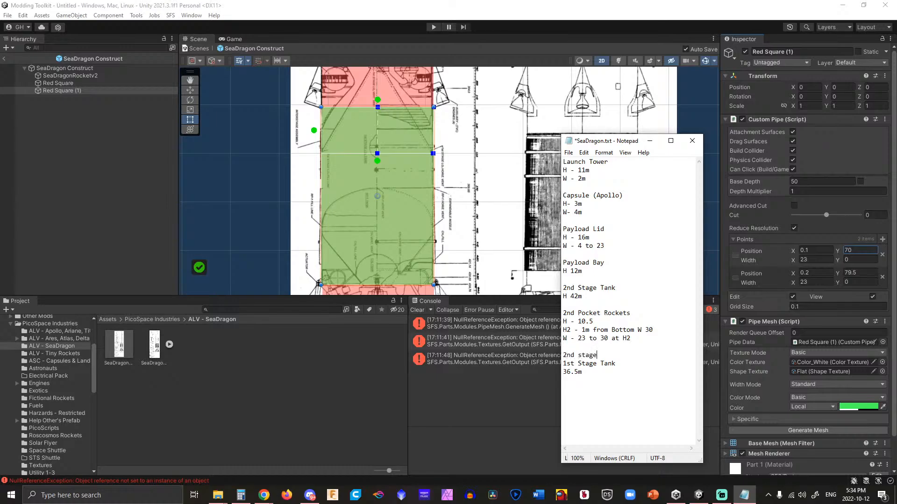
pyautogui.write(' skit (overlap)')
pyautogui.press('Return')
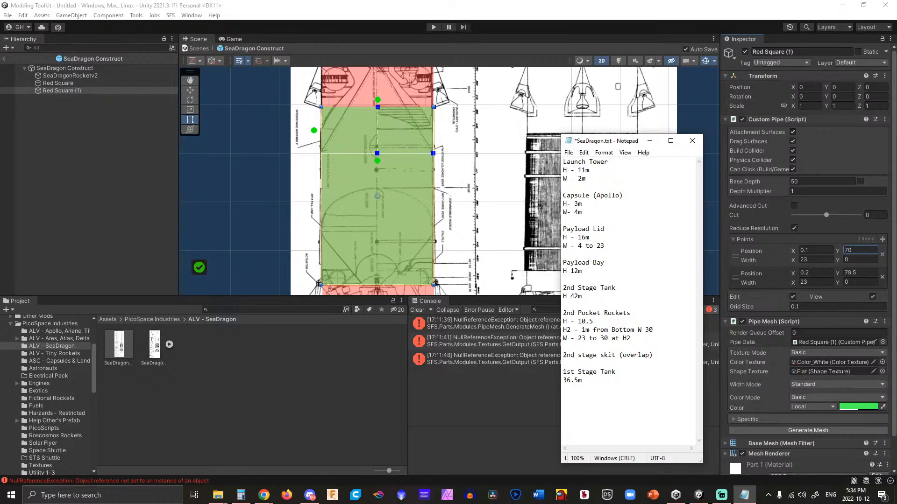
# Enter the height "H - 9m" under the "2nd stage skit (overlap)" heading.
pyautogui.write('H = 9m')
pyautogui.press('Return')
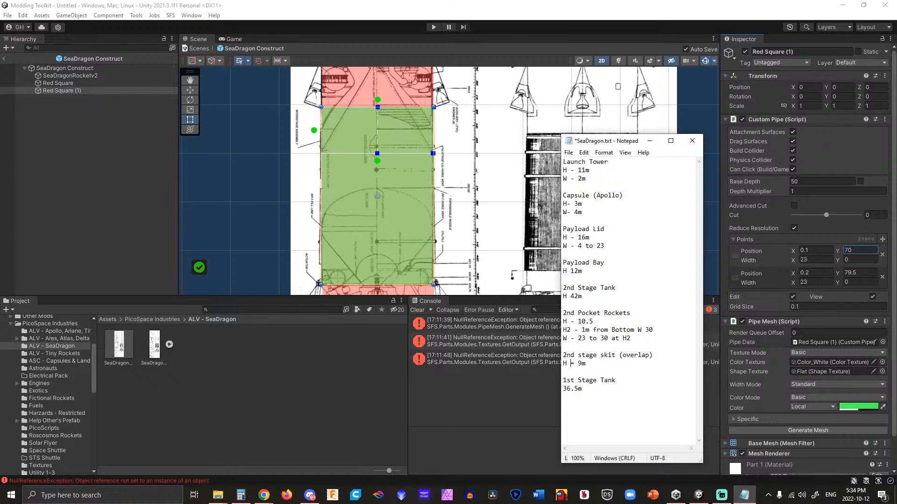
pyautogui.press('Right')
pyautogui.write('-')
pyautogui.press('BackSpace')
pyautogui.press('Down')
pyautogui.press('Down')
pyautogui.click(617, 381)
pyautogui.write('(')
# In Unity, reshape the pipe into the first-stage cone, narrowing it to about 2.8 at Y 87.4 and adding a top point at about Y 90.8.
pyautogui.scroll(5, 357, 123)
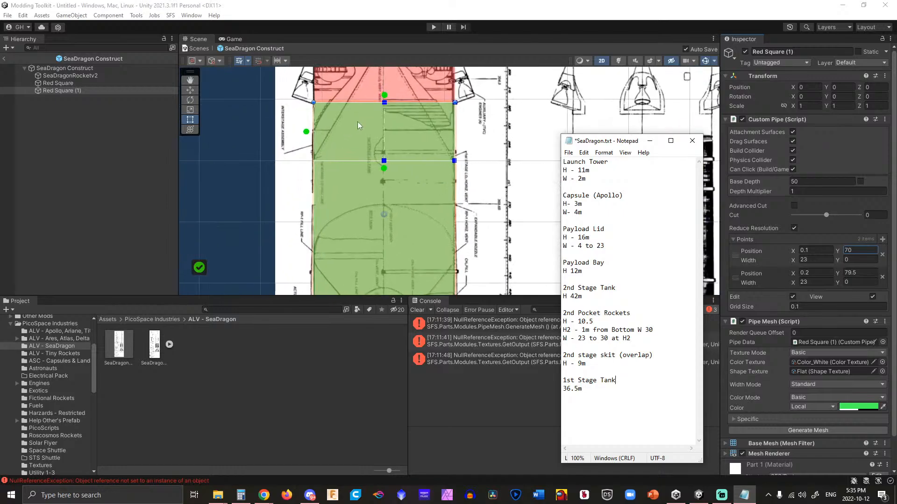
pyautogui.moveTo(298, 108); pyautogui.dragTo(284, 207, button='middle')
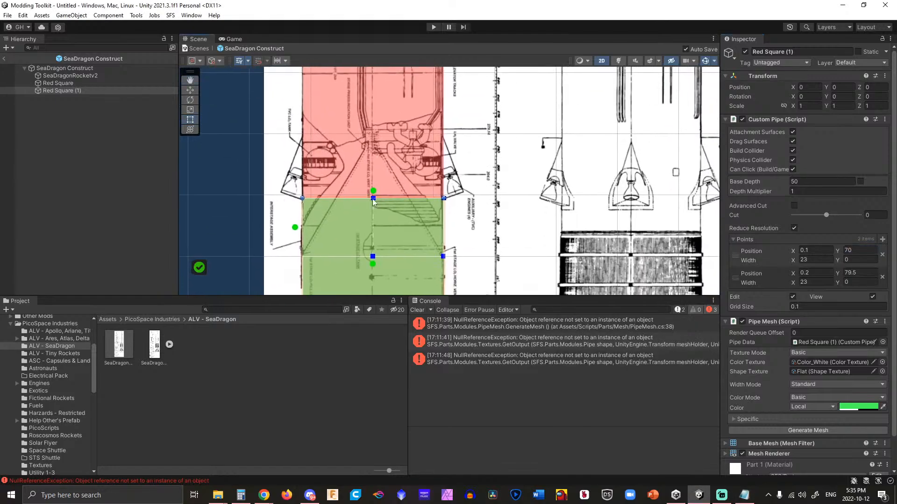
pyautogui.moveTo(373, 199); pyautogui.dragTo(373, 148)
pyautogui.moveTo(371, 147); pyautogui.dragTo(370, 151)
pyautogui.moveTo(436, 151); pyautogui.dragTo(373, 130)
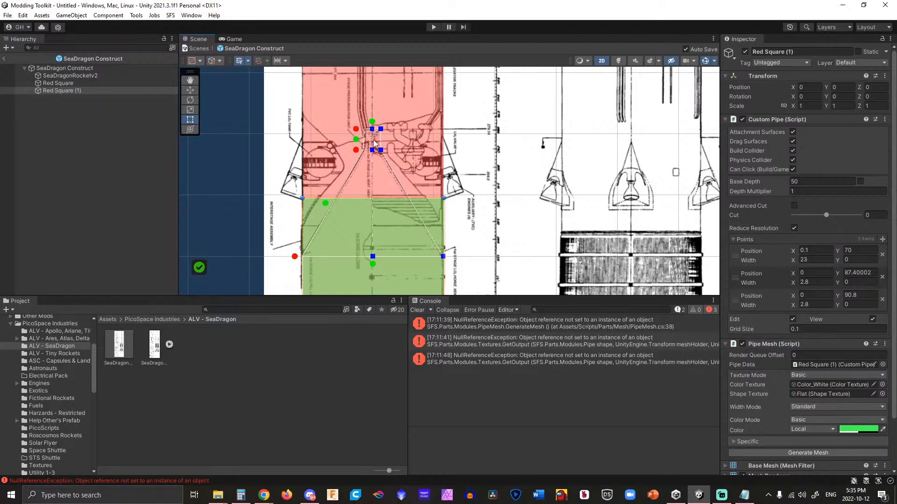
# Set the widths of the cone's middle and top points to 2.
pyautogui.scroll(5, 374, 134)
pyautogui.scroll(3, 382, 160)
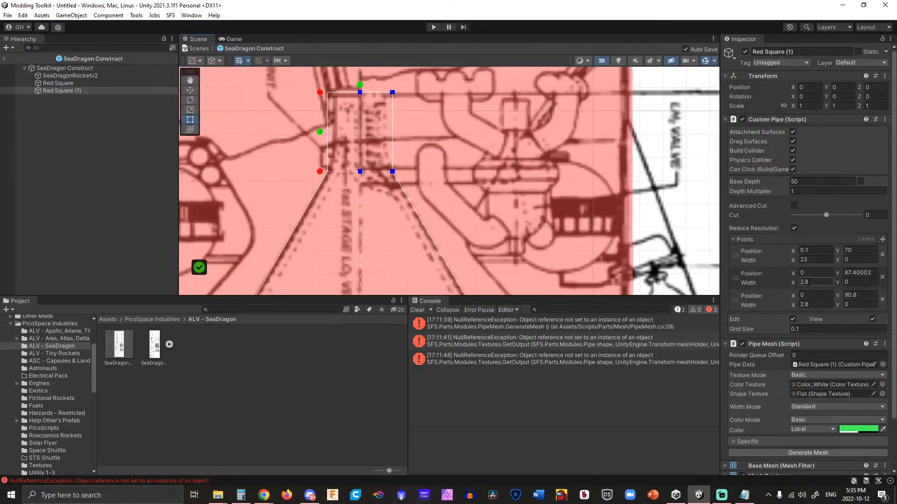
pyautogui.click(817, 282)
pyautogui.write('2')
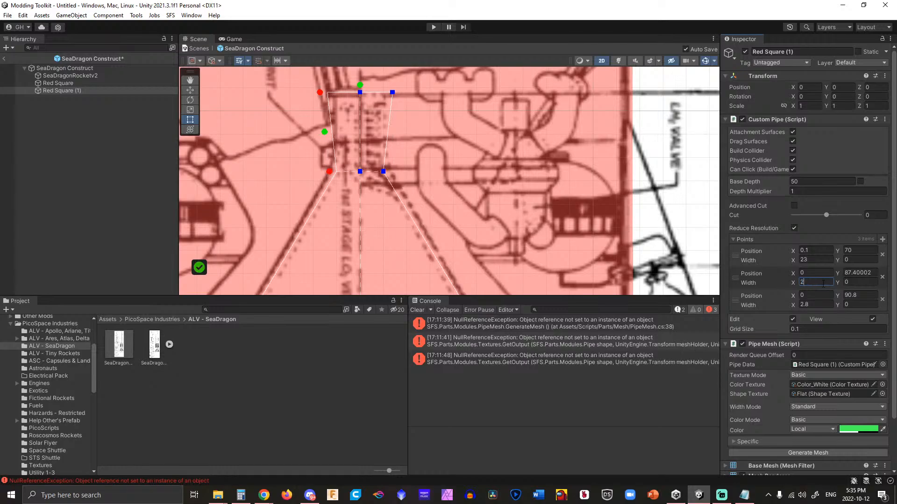
pyautogui.click(815, 304)
pyautogui.write('2')
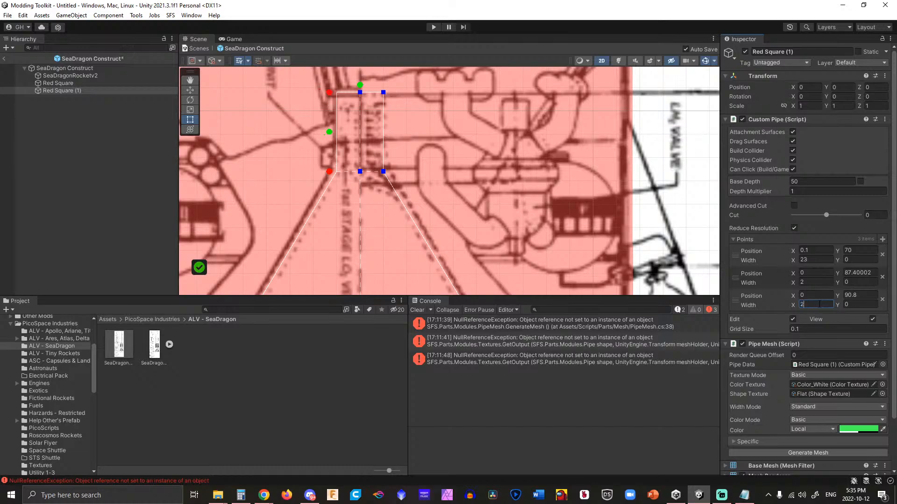
# Set the top point's Y position to 91 and the middle point's Y position to 88.
pyautogui.click(861, 294)
pyautogui.write('91')
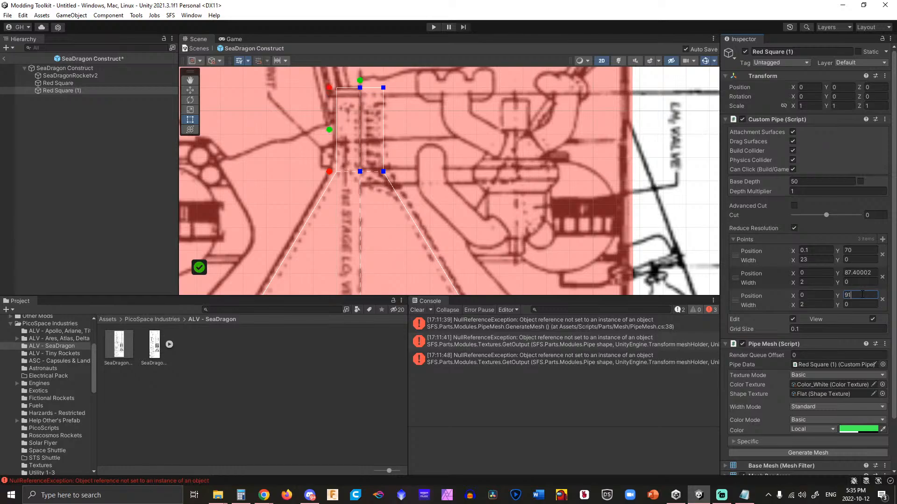
pyautogui.click(860, 273)
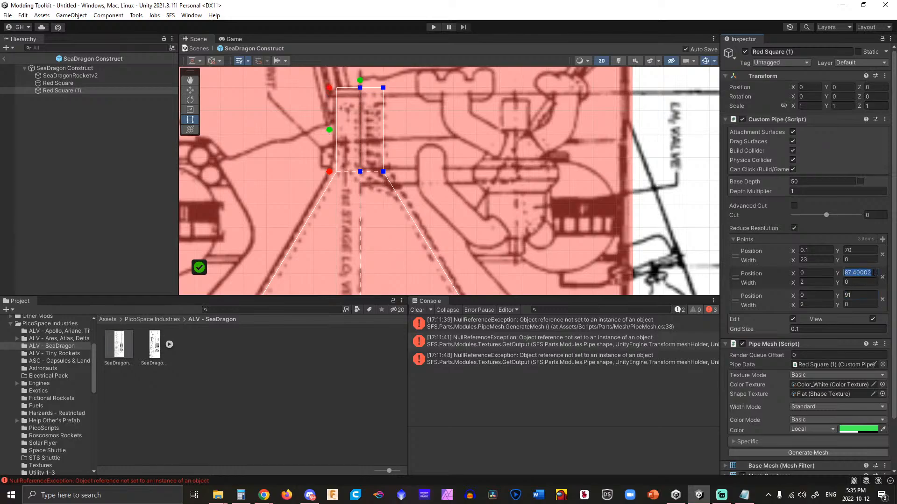
pyautogui.write('87')
pyautogui.scroll(-3, 399, 193)
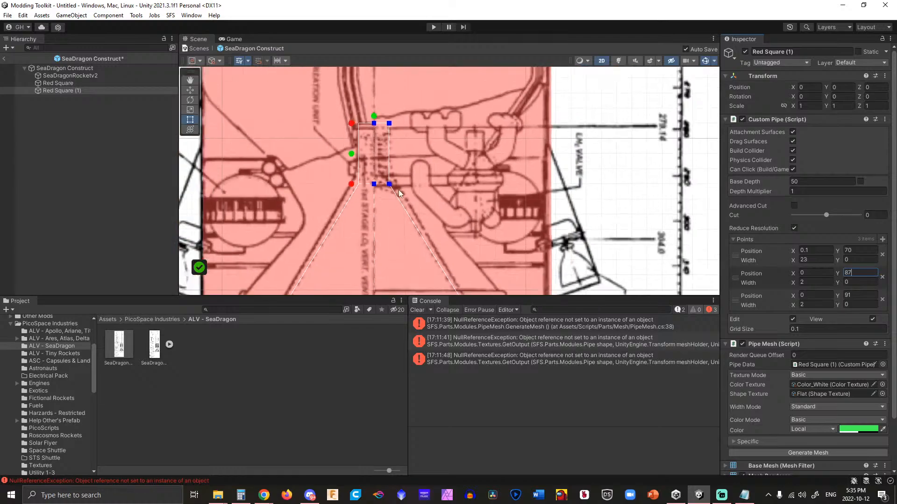
pyautogui.scroll(-2, 396, 189)
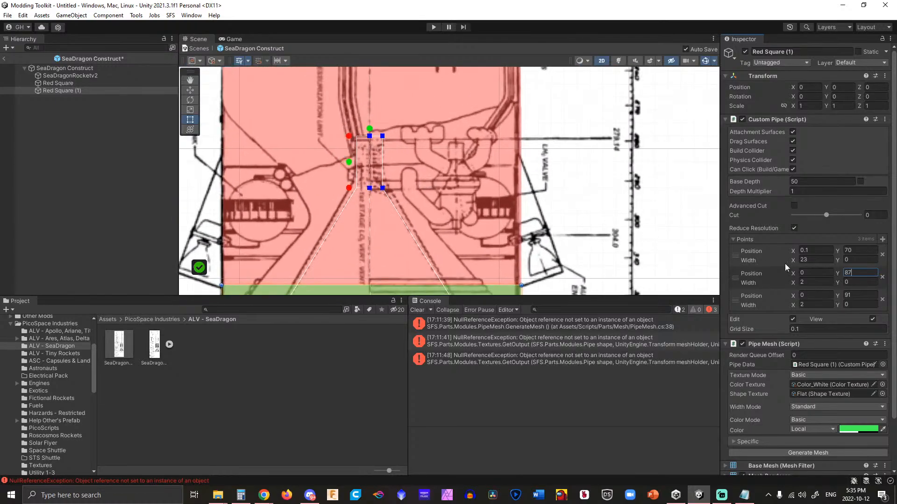
pyautogui.press('BackSpace')
pyautogui.write('8')
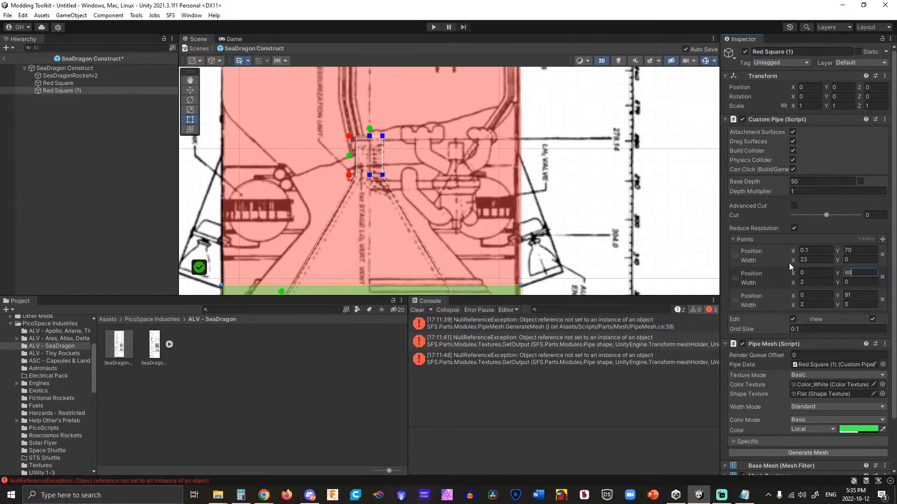
pyautogui.scroll(-4, 473, 193)
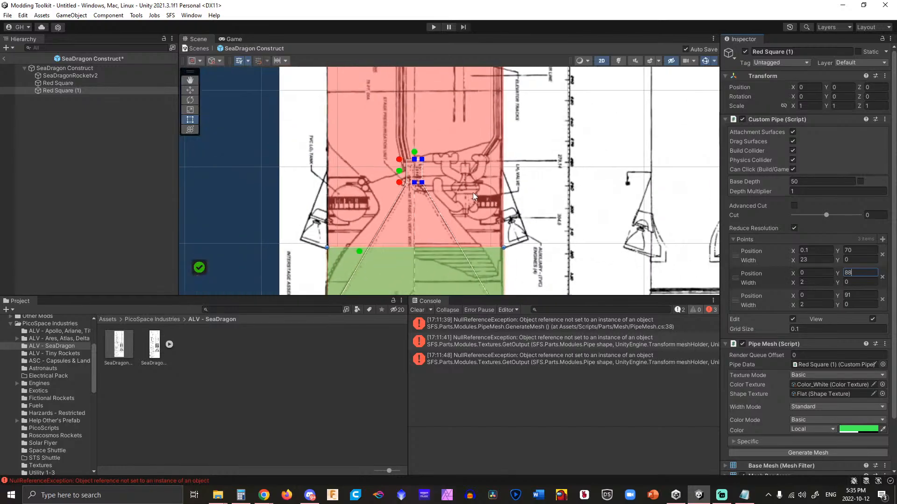
pyautogui.scroll(-2, 611, 242)
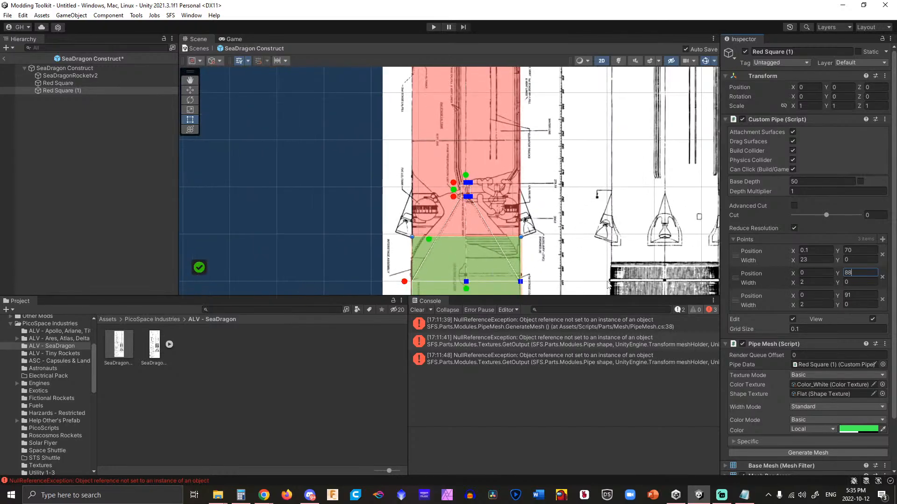
# In the Notepad notes, add a "1st Stage Cone" heading above the 1st Stage Tank entry.
pyautogui.click(744, 495)
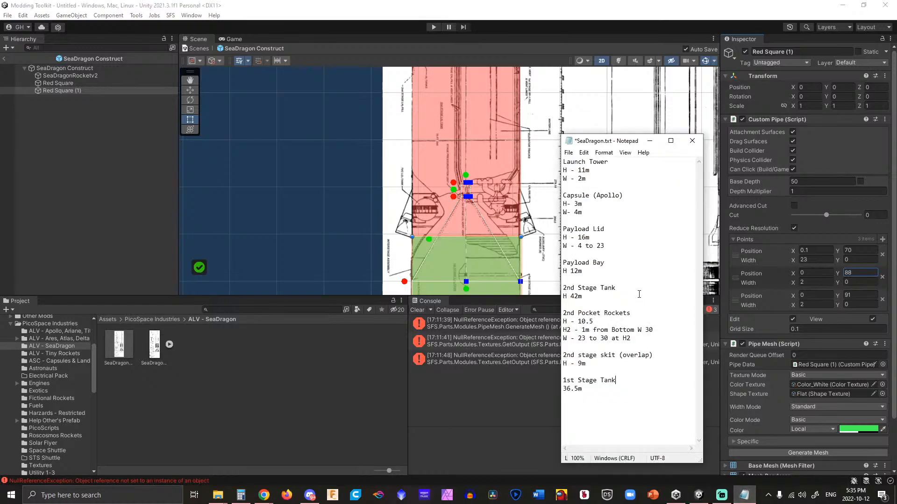
pyautogui.moveTo(646, 372); pyautogui.dragTo(669, 390)
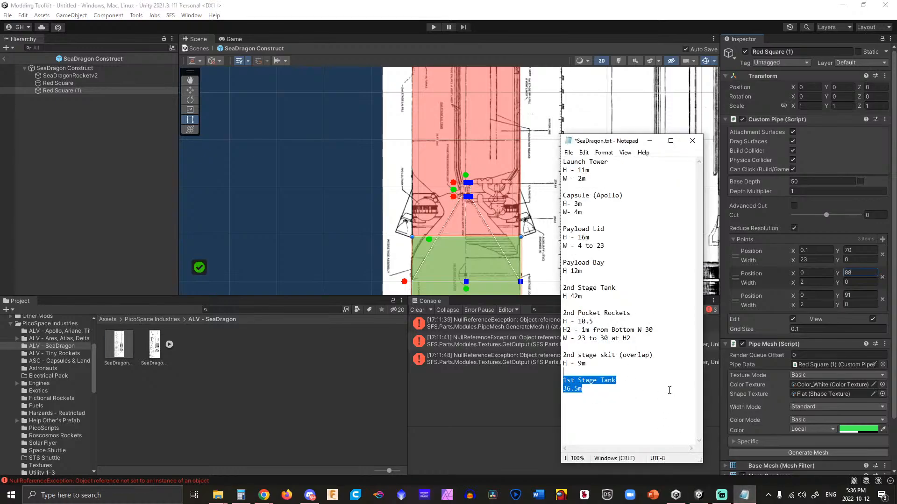
pyautogui.press('Up')
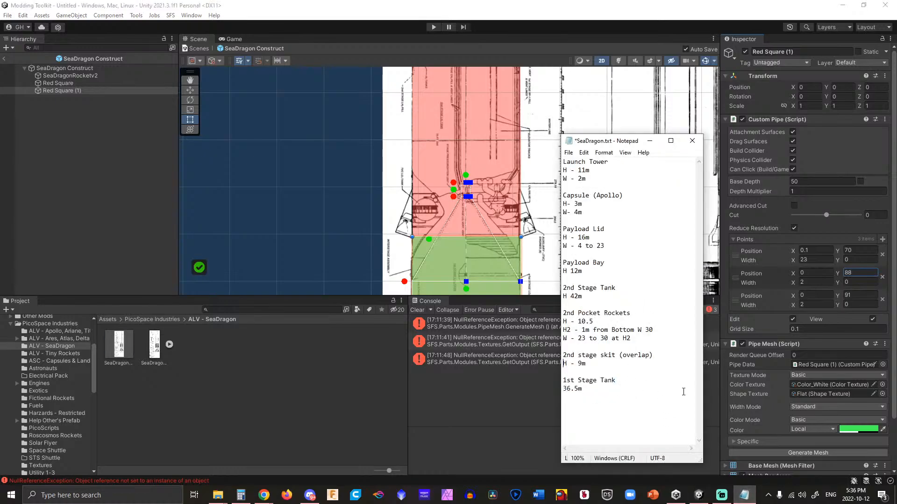
pyautogui.press('Return')
pyautogui.press('Return')
pyautogui.press('Up')
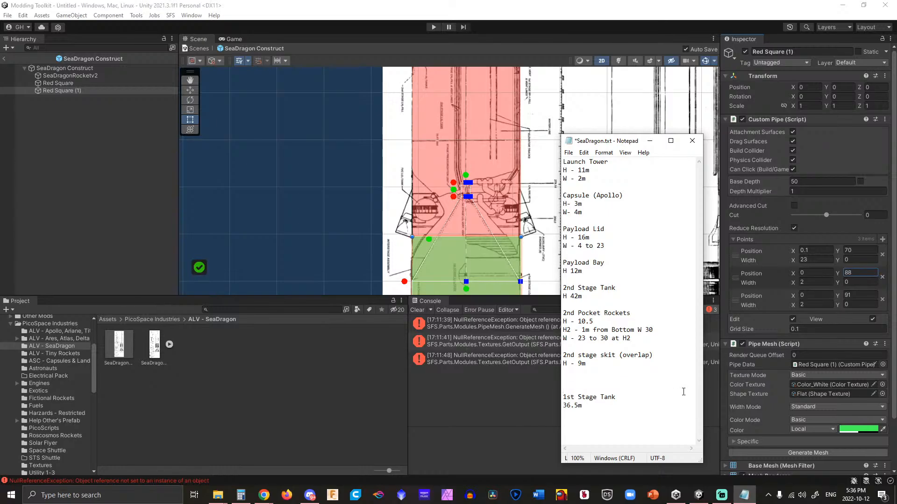
pyautogui.write('1st Stage Cone')
pyautogui.press('Return')
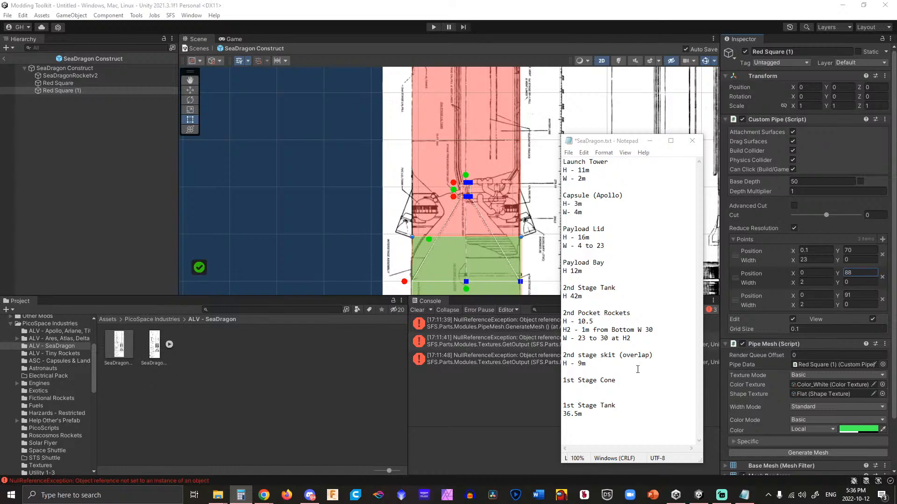
# Enter "H1 - 2m W - W2m" under the 1st Stage Cone heading.
pyautogui.click(615, 394)
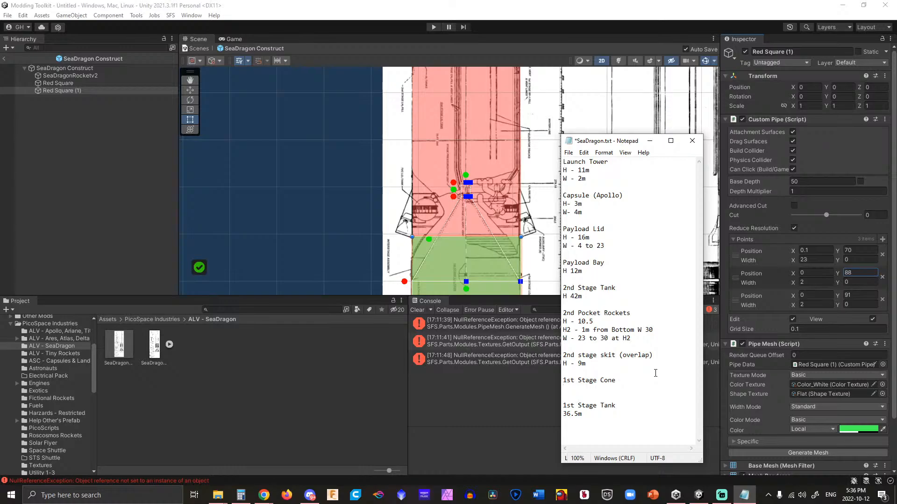
pyautogui.write('H')
pyautogui.press('BackSpace')
pyautogui.write('H1 - 2m W - W2m')
pyautogui.press('Return')
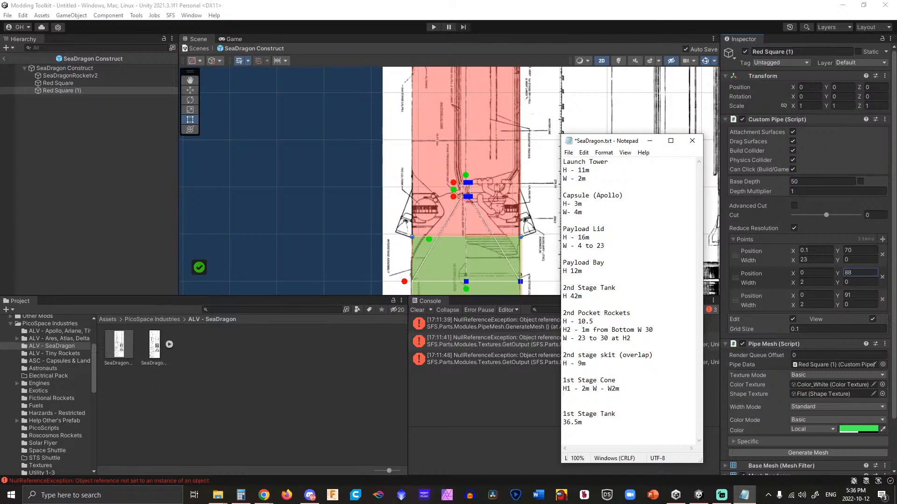
# Add an H2 line to the 1st Stage Cone entry with a height of 18.
pyautogui.write('H2 -')
pyautogui.hotkey('alt', 'Tab')
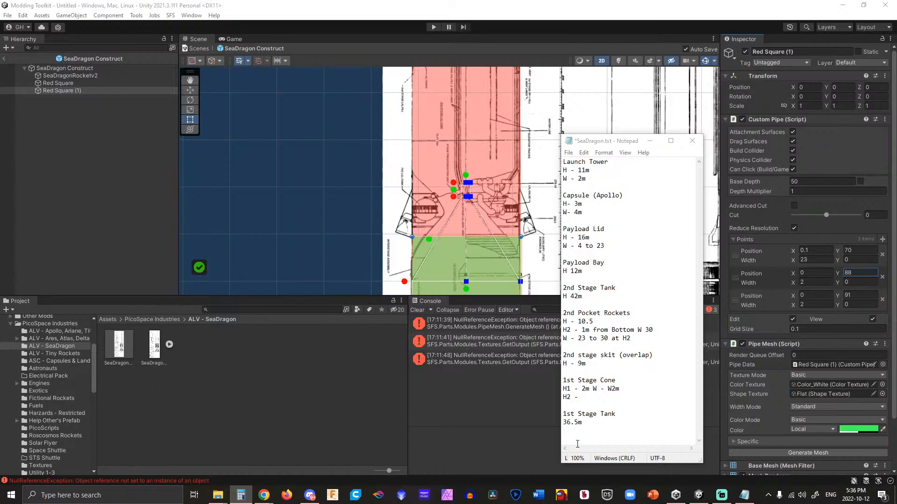
pyautogui.click(591, 404)
pyautogui.write('18')
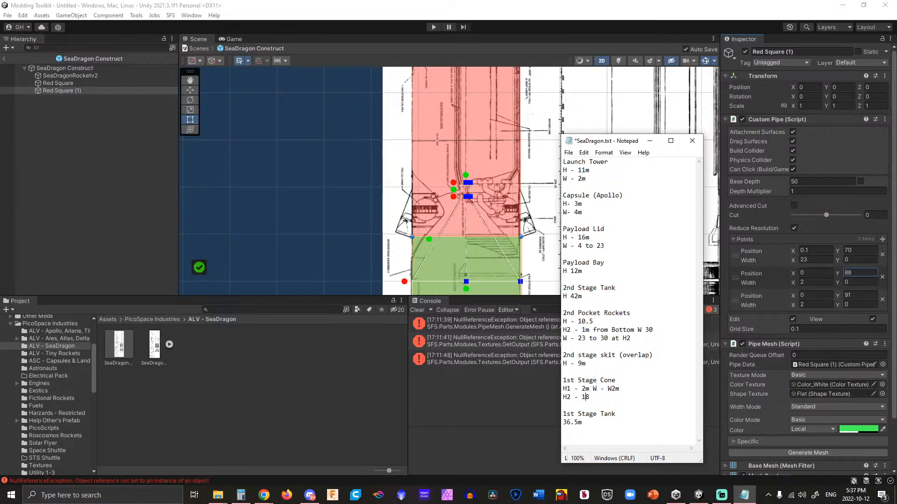
# Correct the cone's H1 line to "3m W - 2m" and complete the H2 line with "m W - 2m to 33".
pyautogui.click(586, 389)
pyautogui.press('BackSpace')
pyautogui.write('3')
pyautogui.click(596, 396)
pyautogui.write('m W - 2m to 33')
pyautogui.click(608, 388)
pyautogui.press('BackSpace')
pyautogui.click(603, 423)
# Delete the custom pipe's middle point and set the remaining two points to Y 40 and Y 70, both with width 23.
pyautogui.click(866, 294)
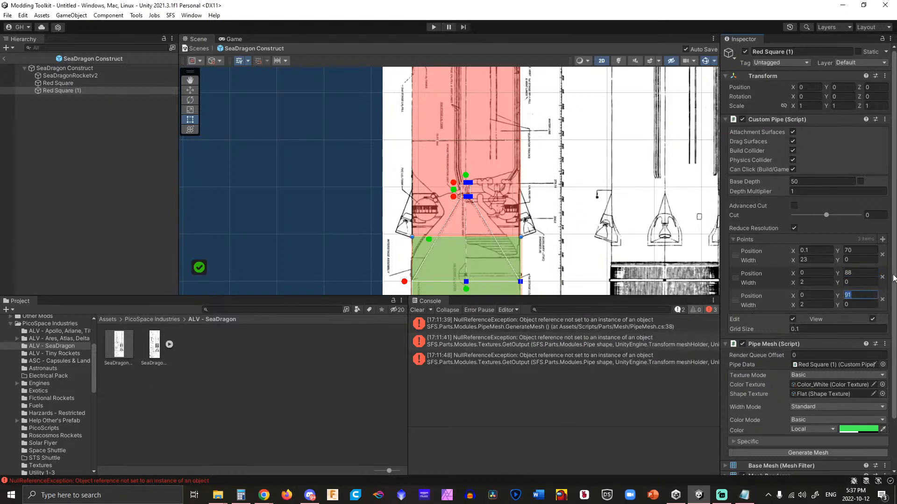
pyautogui.click(882, 277)
pyautogui.click(862, 274)
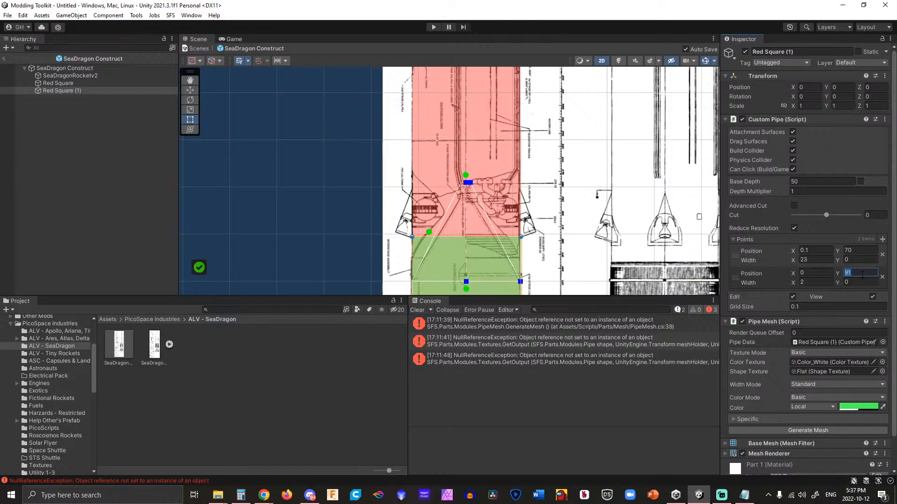
pyautogui.write('70')
pyautogui.click(861, 250)
pyautogui.write('40')
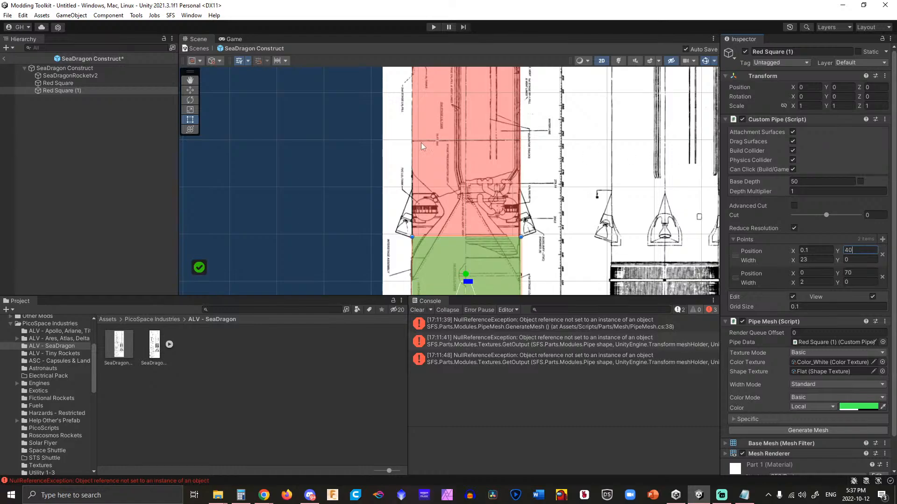
pyautogui.click(821, 283)
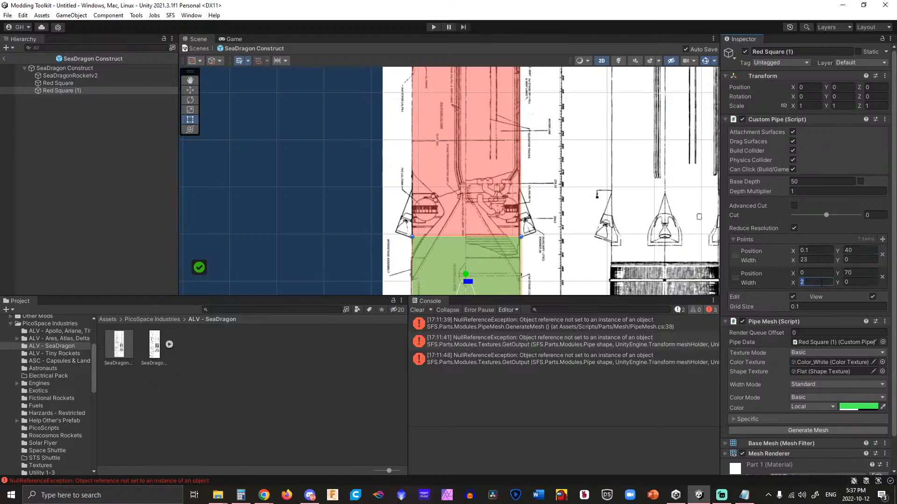
pyautogui.write('23')
# Regenerate the pipe mesh and compare its lower edge with the base of the 1st stage tank on the blueprint.
pyautogui.moveTo(287, 177); pyautogui.dragTo(265, 41, button='middle')
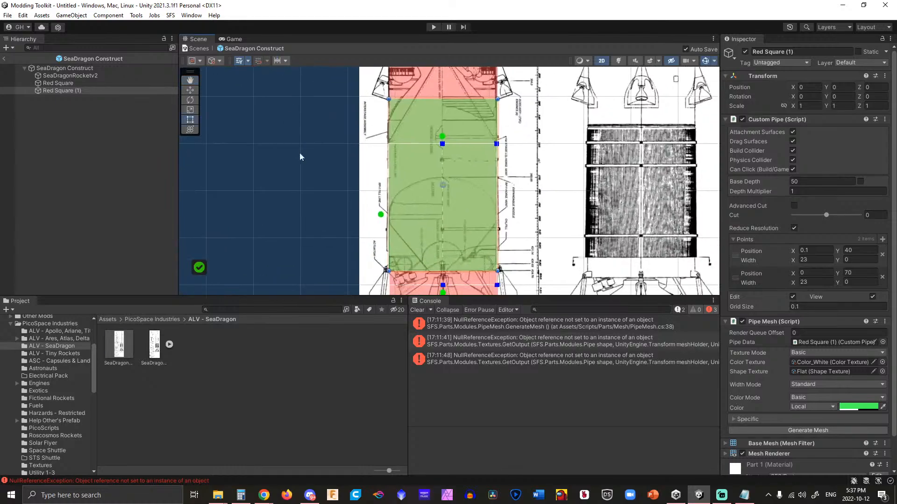
pyautogui.moveTo(312, 195)
pyautogui.mouseDown(button='middle')
pyautogui.moveTo(293, 155)
pyautogui.moveTo(296, 162)
pyautogui.mouseUp(button='middle')
pyautogui.scroll(11, 317, 187)
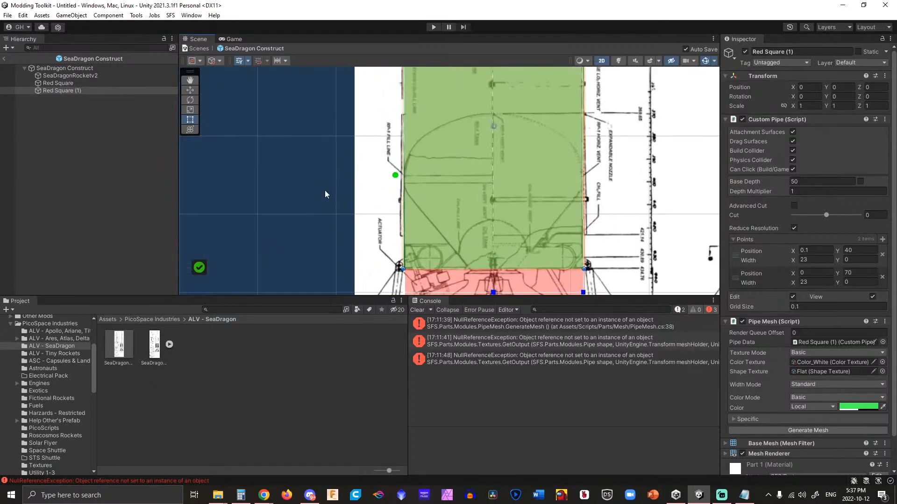
pyautogui.moveTo(324, 190); pyautogui.dragTo(272, 154, button='middle')
pyautogui.scroll(2, 273, 158)
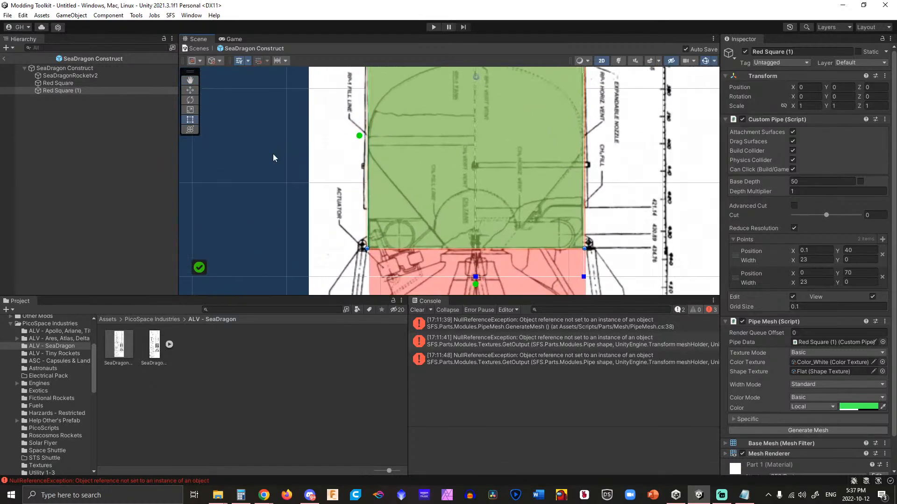
pyautogui.moveTo(330, 184); pyautogui.dragTo(215, 155, button='middle')
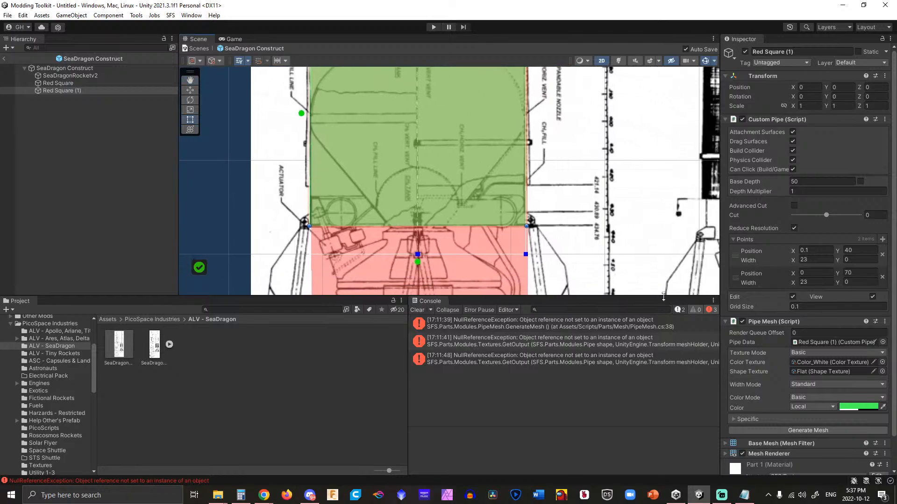
pyautogui.click(801, 431)
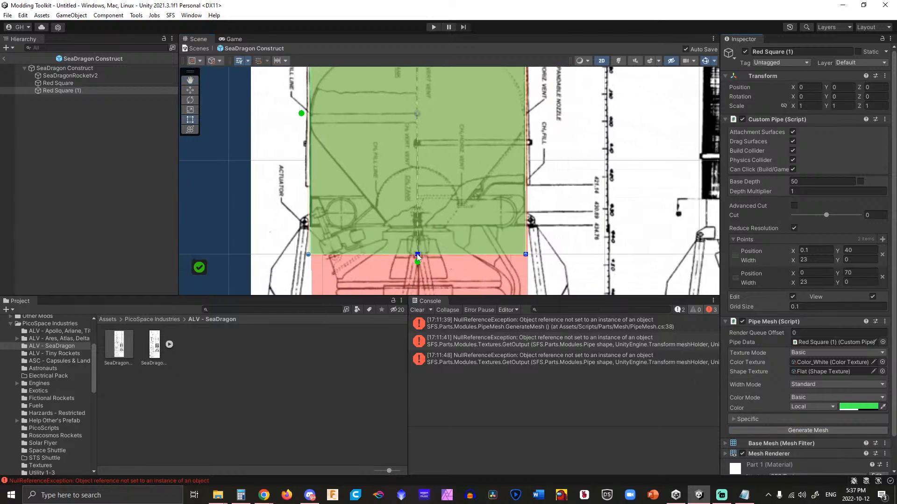
# Raise the pipe's lower point to Y 43 at the base of the 1st stage tank and regenerate the mesh.
pyautogui.moveTo(418, 255); pyautogui.dragTo(418, 226)
pyautogui.click(862, 251)
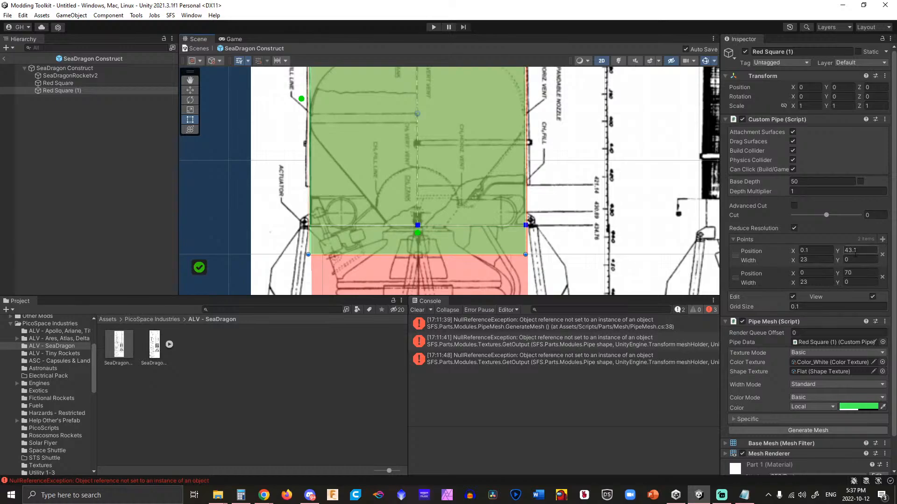
pyautogui.write('43')
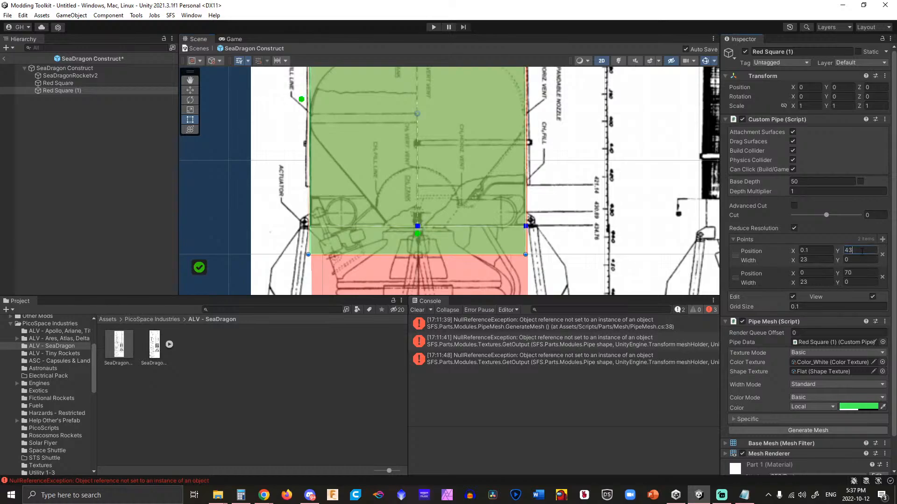
pyautogui.click(815, 430)
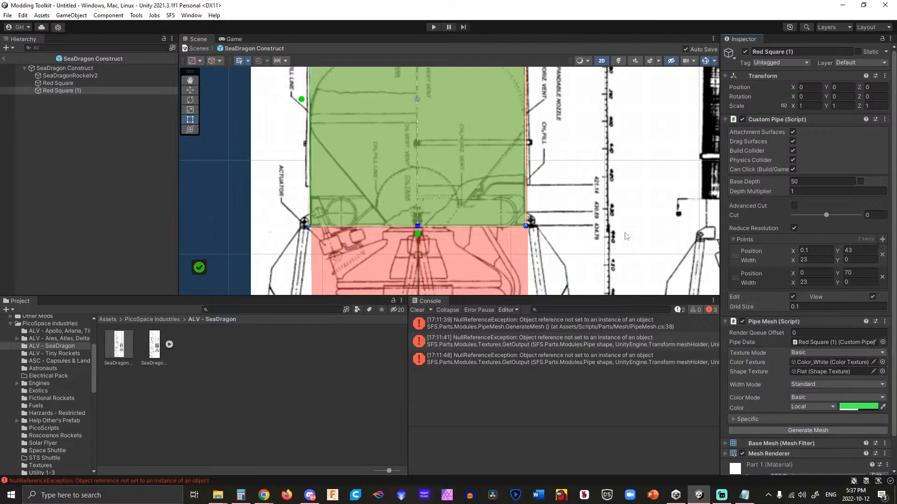
pyautogui.scroll(-2, 548, 202)
pyautogui.moveTo(547, 203); pyautogui.dragTo(528, 276, button='middle')
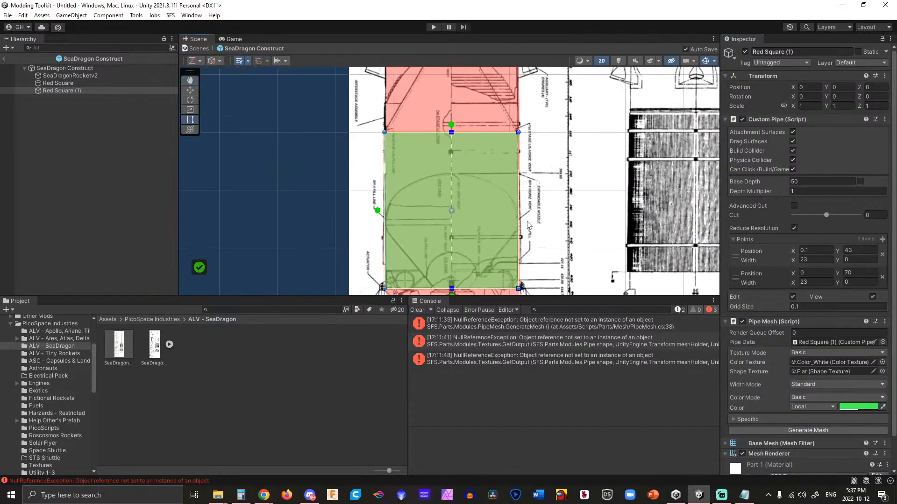
# In the Notepad notes, replace the 36.5m entry under 1st Stage Tank with "H - 27m".
pyautogui.click(745, 494)
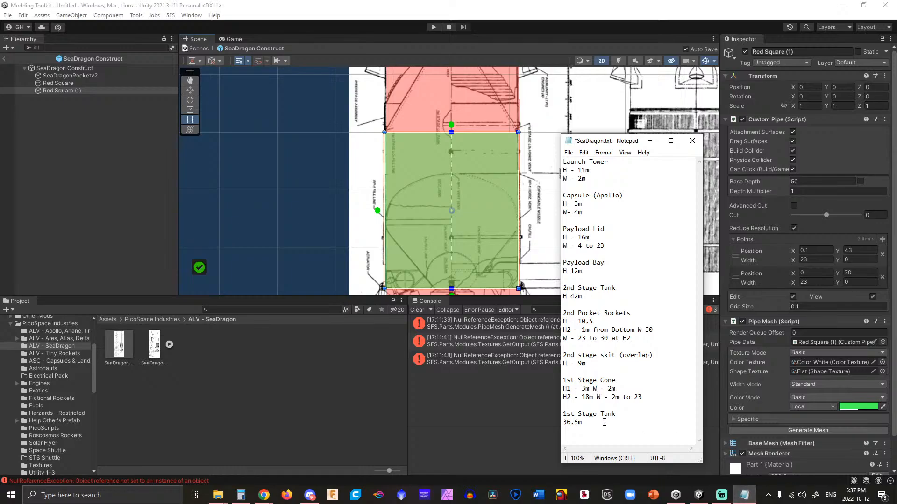
pyautogui.doubleClick(564, 422)
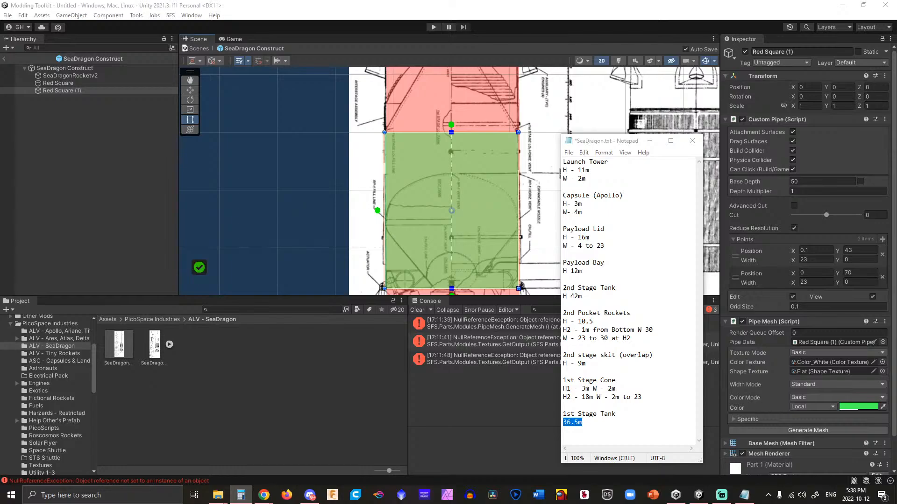
pyautogui.click(607, 424)
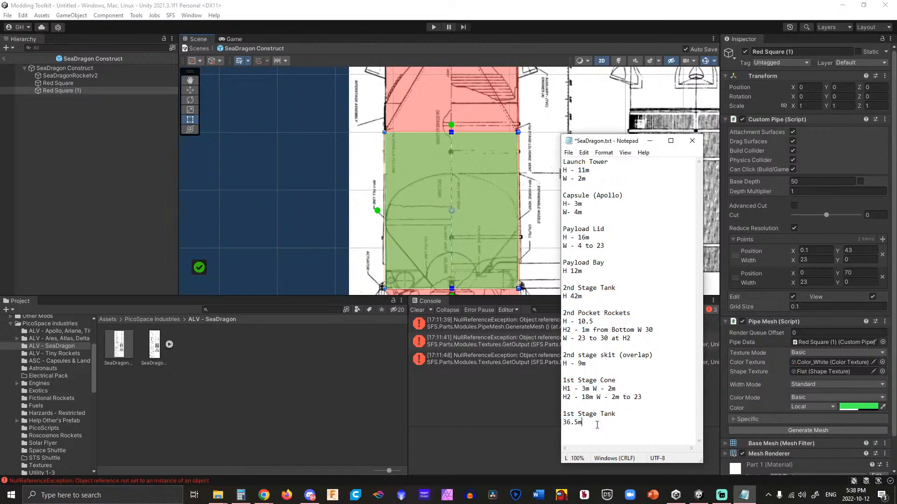
pyautogui.moveTo(606, 424); pyautogui.dragTo(551, 425)
pyautogui.write('27')
pyautogui.write('-')
# In Unity, examine the 1st stage engine section of the blueprint below the tank.
pyautogui.click(276, 188)
pyautogui.scroll(-3, 277, 187)
pyautogui.scroll(-3, 276, 188)
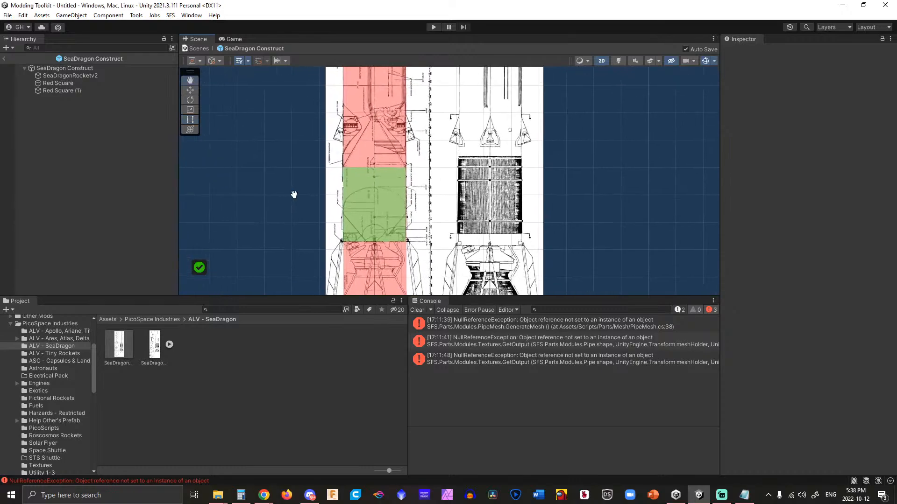
pyautogui.moveTo(308, 177); pyautogui.dragTo(327, 140, button='middle')
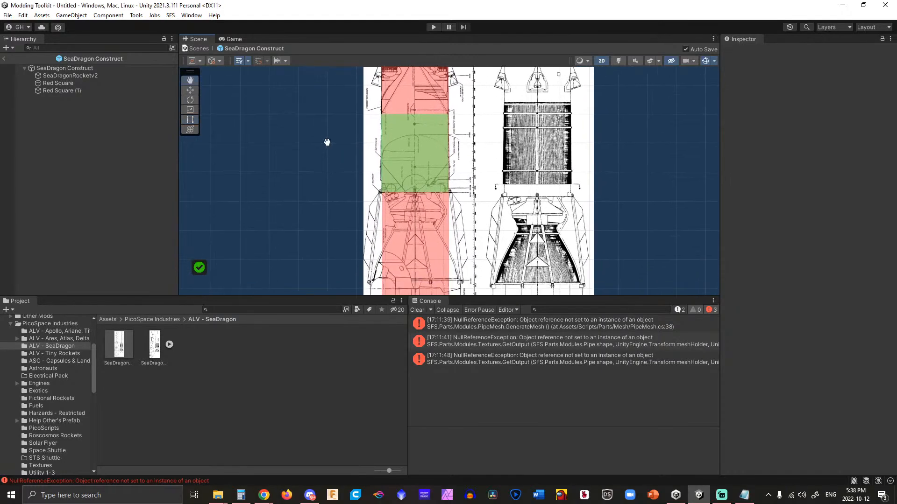
pyautogui.moveTo(307, 182); pyautogui.dragTo(306, 138, button='middle')
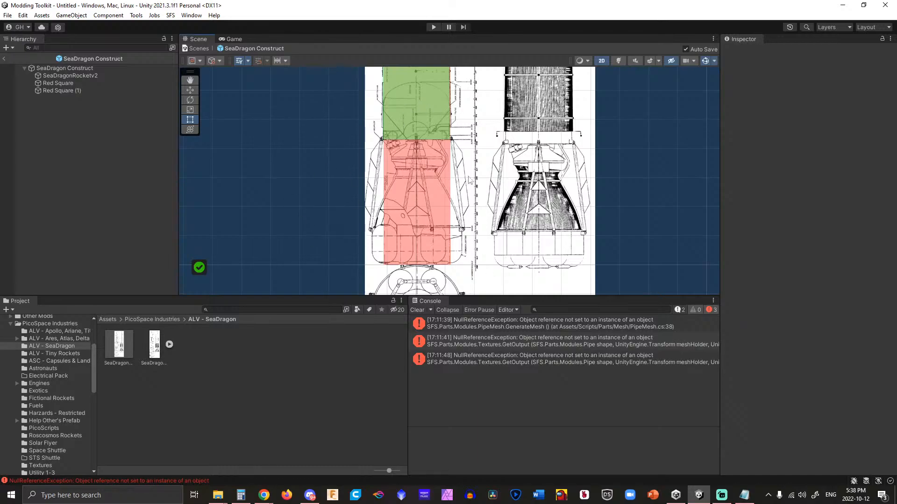
pyautogui.scroll(-3, 361, 242)
pyautogui.moveTo(341, 224); pyautogui.dragTo(327, 254, button='middle')
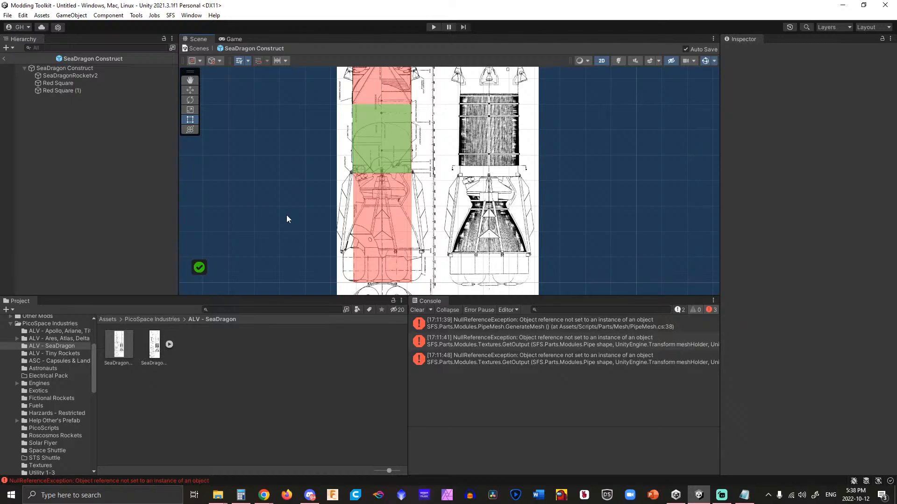
# Copy the LES Orion prefab from the ALV - Ares, Atlas, Delta, SLS folder into the ALV - SeaDragon folder.
pyautogui.rightClick(201, 343)
pyautogui.click(191, 344)
pyautogui.click(66, 337)
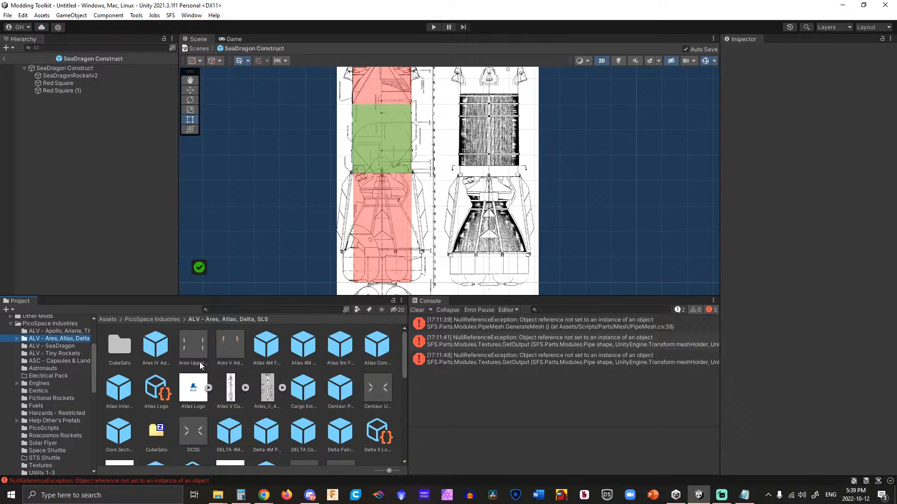
pyautogui.scroll(-4, 309, 369)
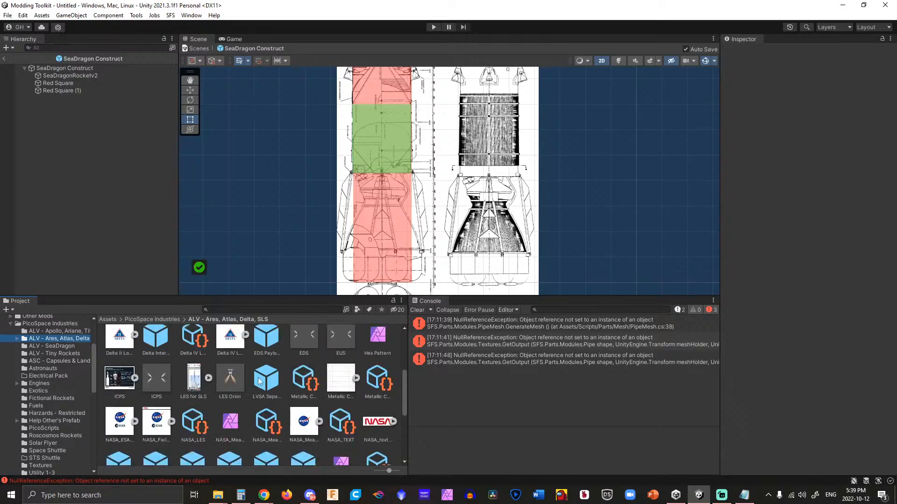
pyautogui.click(229, 379)
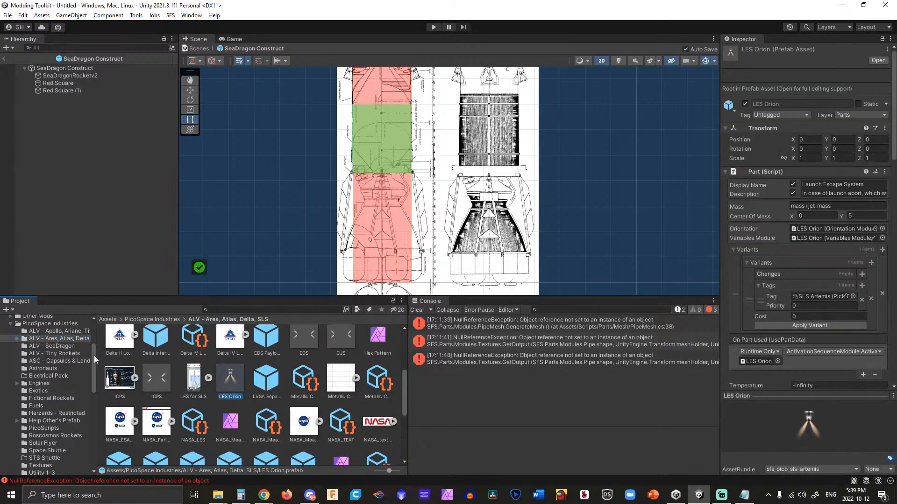
pyautogui.moveTo(53, 344); pyautogui.dragTo(53, 345)
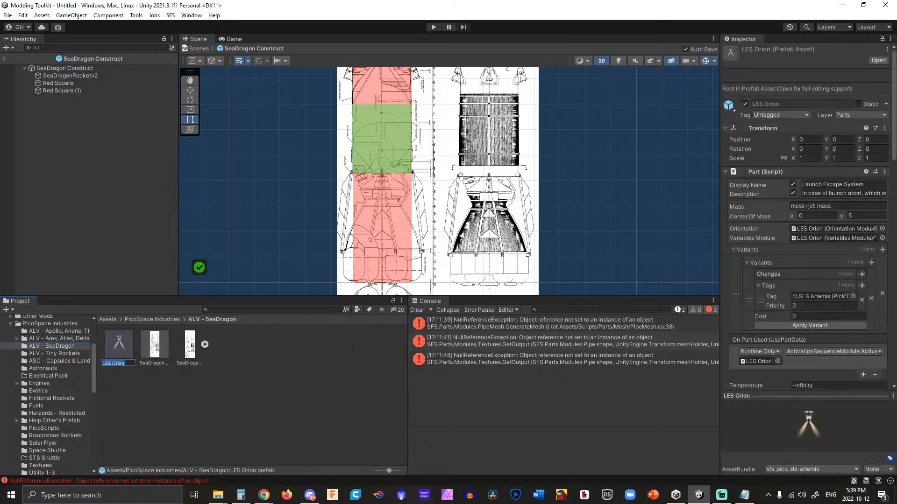
# Rename the copied LES Orion prefab as "LES Sea Apollo" and open it for editing.
pyautogui.write('LES')
pyautogui.write('Sea Apollo')
pyautogui.press('Return')
pyautogui.doubleClick(125, 357)
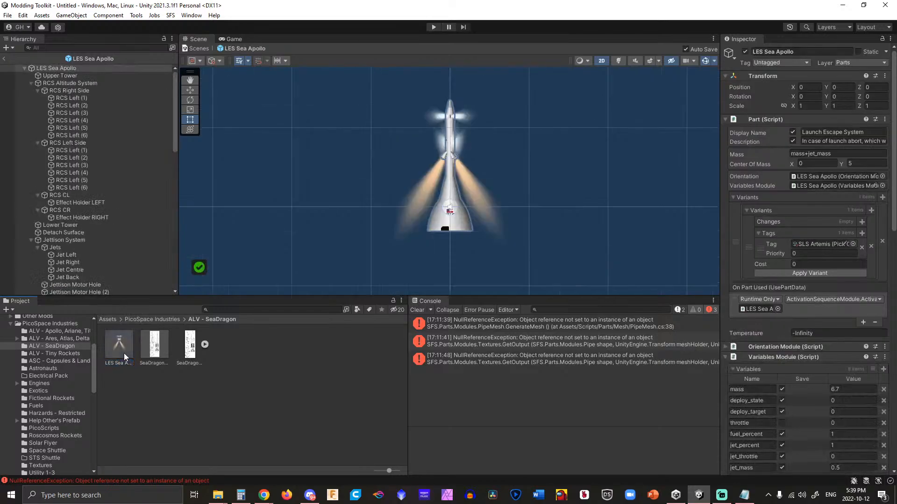
pyautogui.scroll(5, 481, 160)
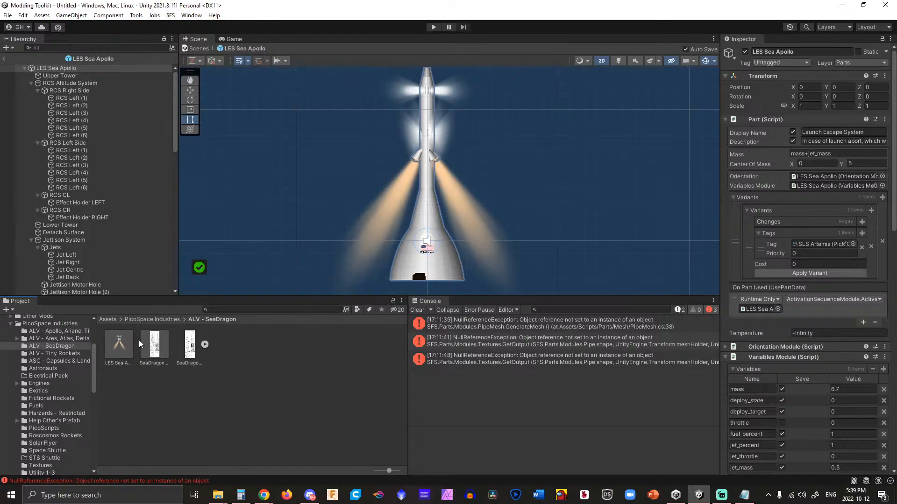
# Find the Petal Cone prefab in the Utility 1-3 folder and open it.
pyautogui.click(122, 391)
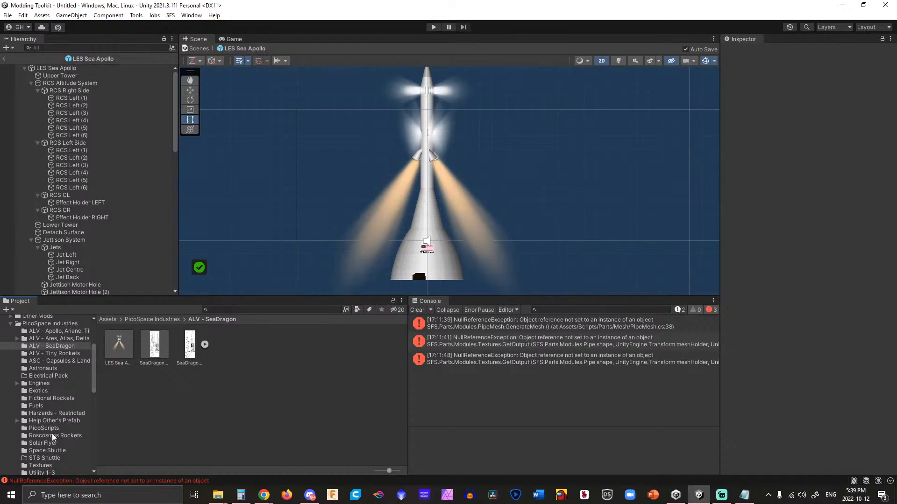
pyautogui.scroll(-4, 55, 447)
pyautogui.click(46, 390)
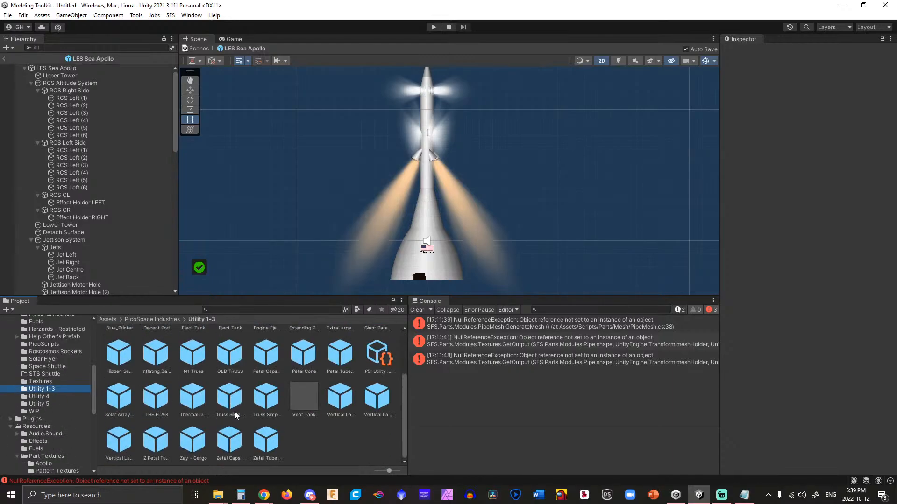
pyautogui.scroll(1, 235, 415)
pyautogui.click(303, 384)
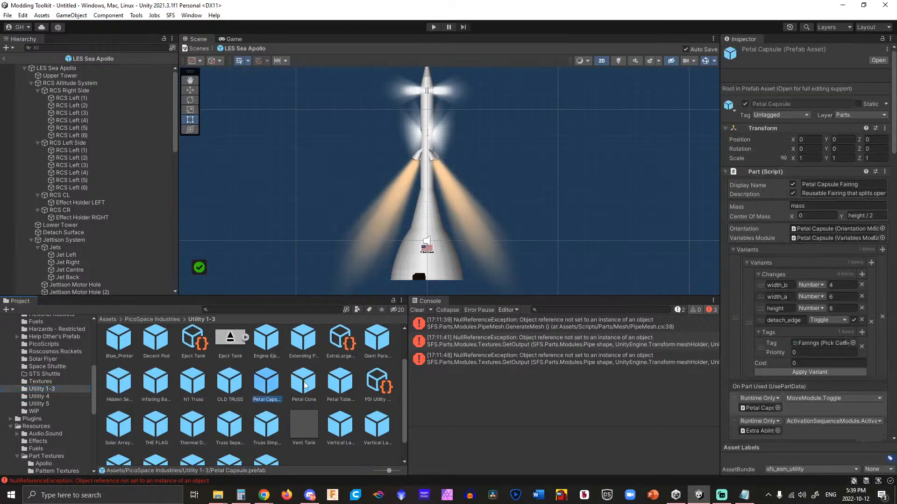
pyautogui.doubleClick(304, 384)
pyautogui.scroll(2, 304, 384)
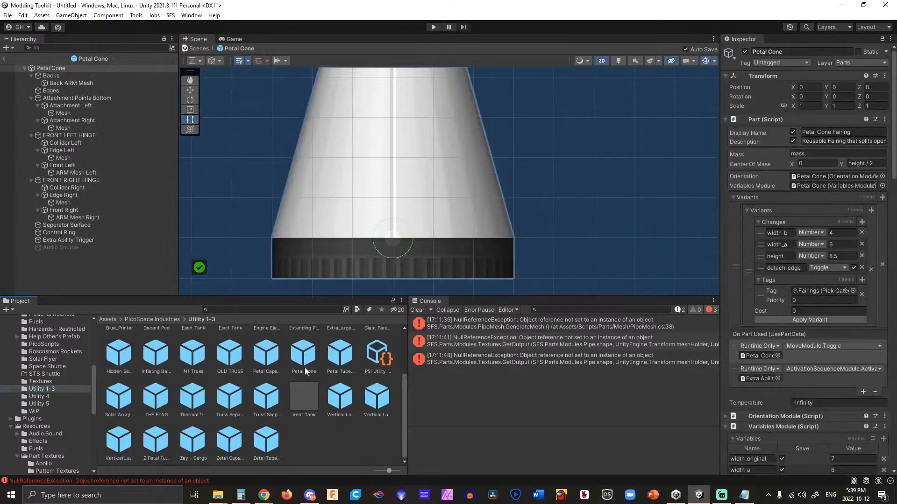
# Copy the Petal Cone prefab from the Utility 1-3 folder into the ALV - SeaDragon folder.
pyautogui.click(304, 413)
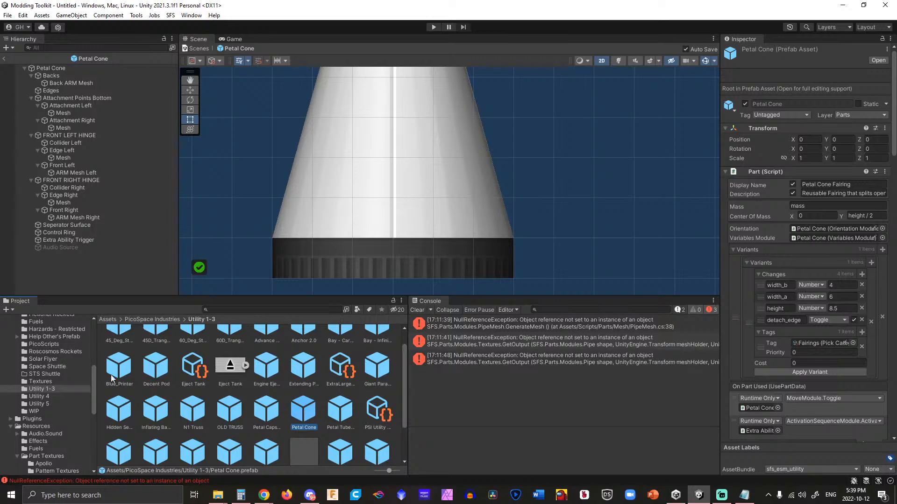
pyautogui.scroll(2, 52, 373)
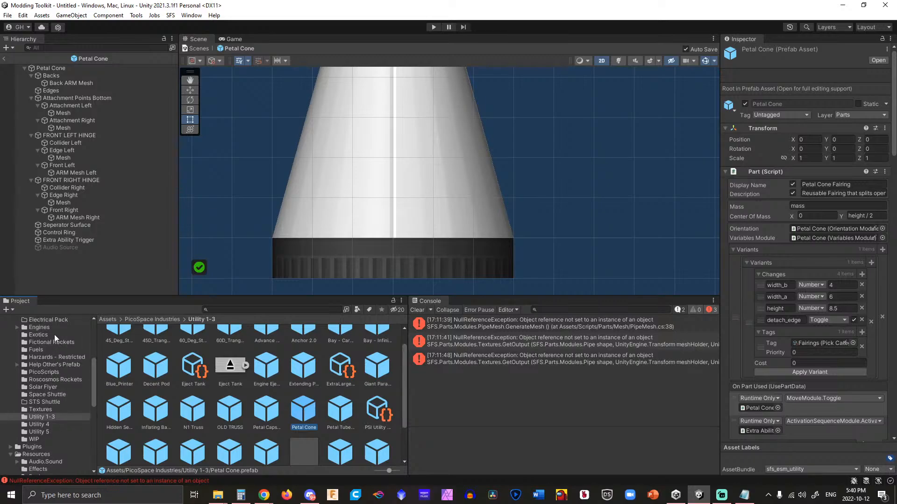
pyautogui.scroll(8, 56, 372)
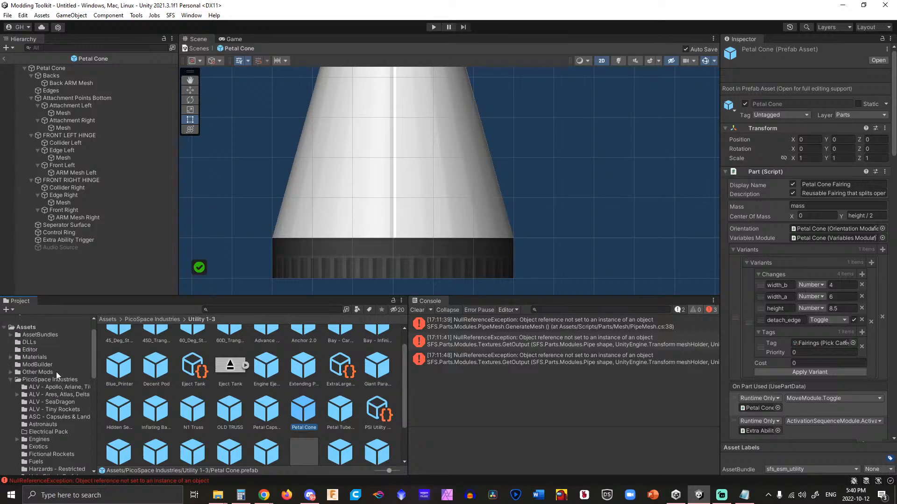
pyautogui.click(60, 403)
pyautogui.click(153, 346)
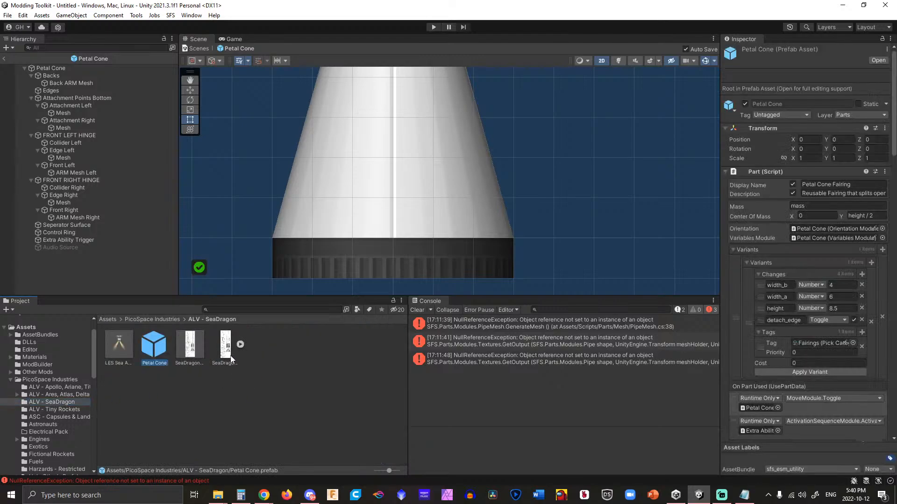
# Check the section notes and rename the copied Petal Cone prefab as "SeaD-2nSkirt".
pyautogui.click(744, 495)
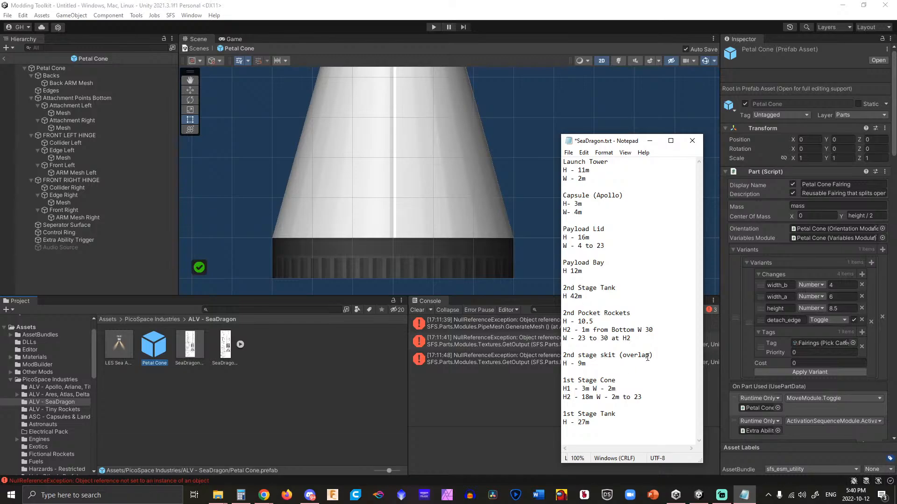
pyautogui.click(248, 371)
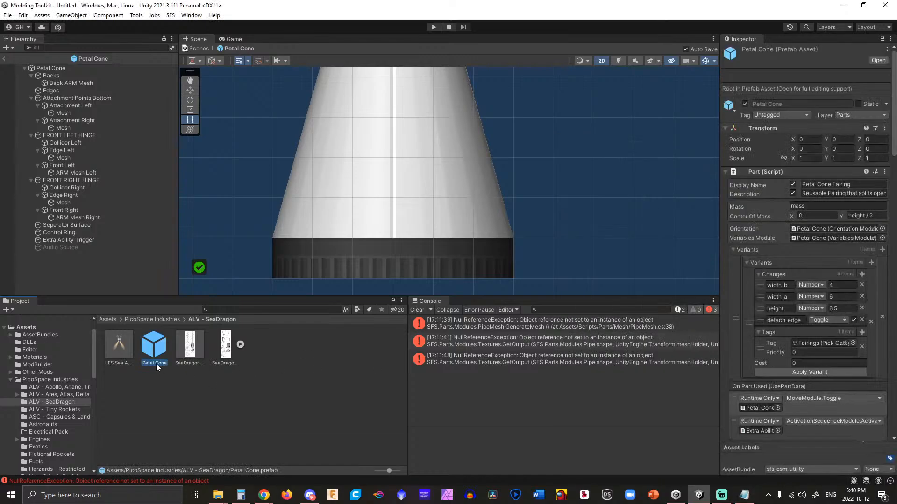
pyautogui.click(156, 363)
pyautogui.write('SeaD-')
pyautogui.write('2nSkirt')
pyautogui.press('Return')
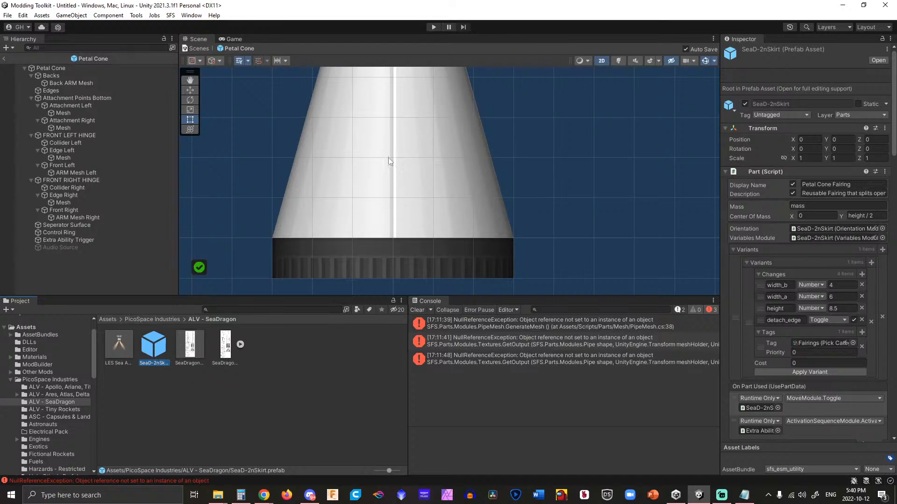
# Delete the SeaD-2nSkirt prefab from the ALV - SeaDragon folder, unpacking its instances.
pyautogui.scroll(-6, 388, 158)
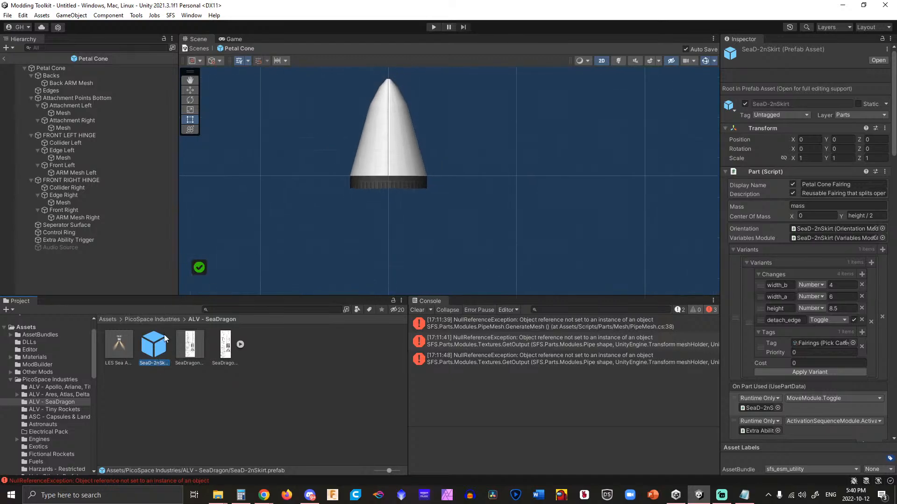
pyautogui.press('Delete')
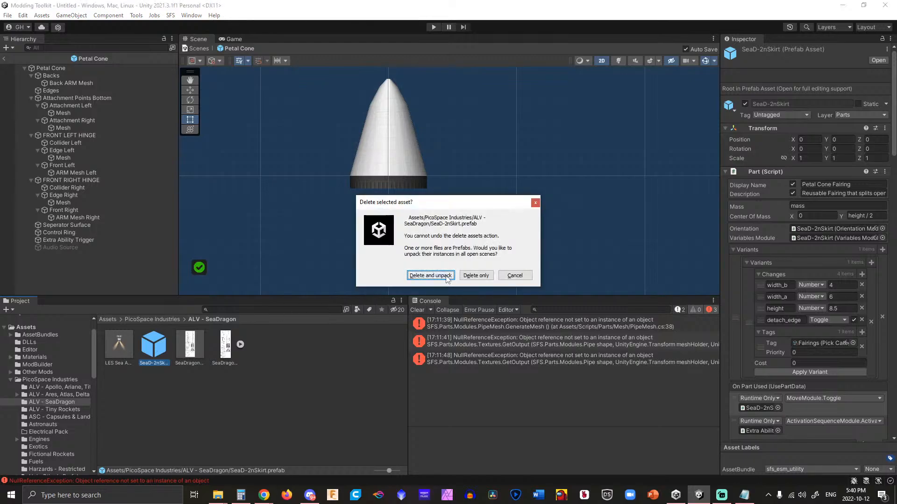
pyautogui.click(430, 275)
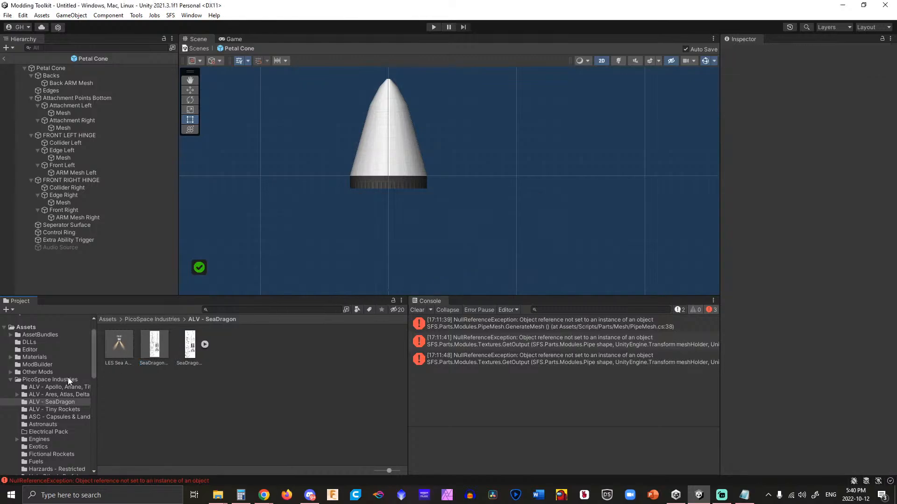
# Look through the petal fairing prefabs in the Utility 1-3 folder and open Petal Tube Medium.
pyautogui.scroll(-10, 38, 420)
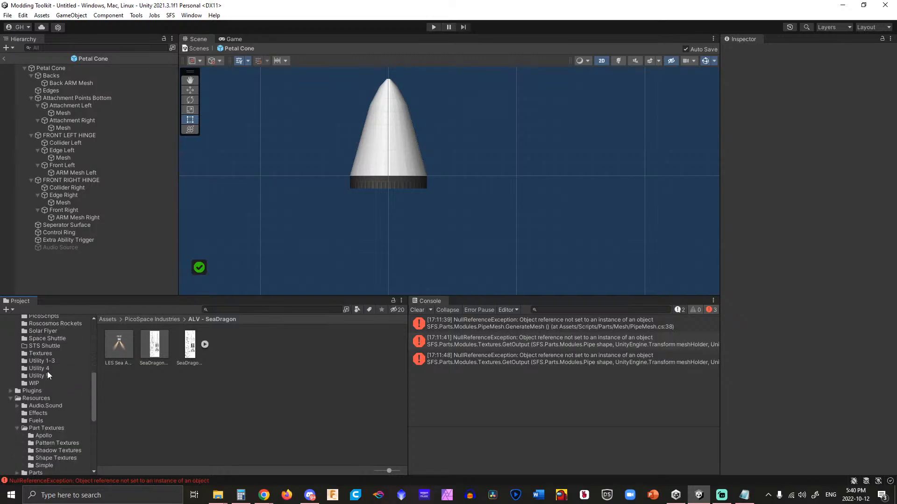
pyautogui.click(46, 362)
pyautogui.scroll(-1, 214, 418)
pyautogui.scroll(-1, 214, 419)
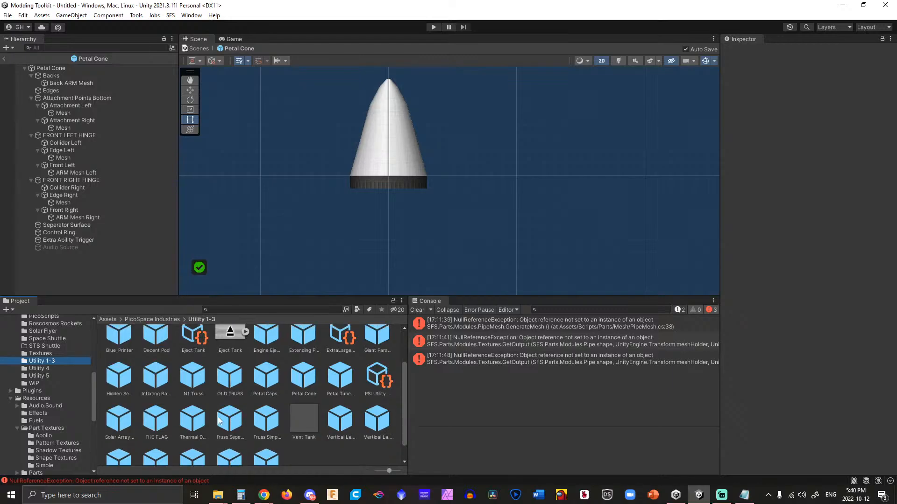
pyautogui.doubleClick(269, 374)
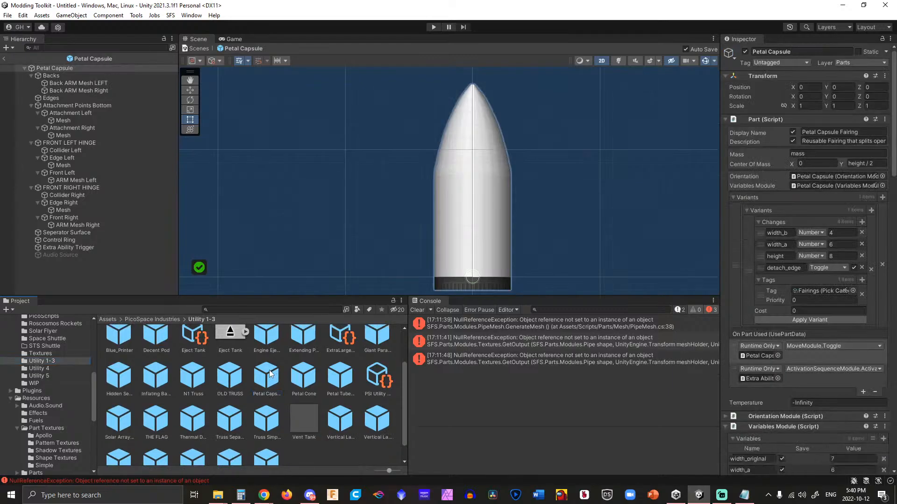
pyautogui.doubleClick(303, 376)
pyautogui.click(341, 381)
pyautogui.doubleClick(342, 381)
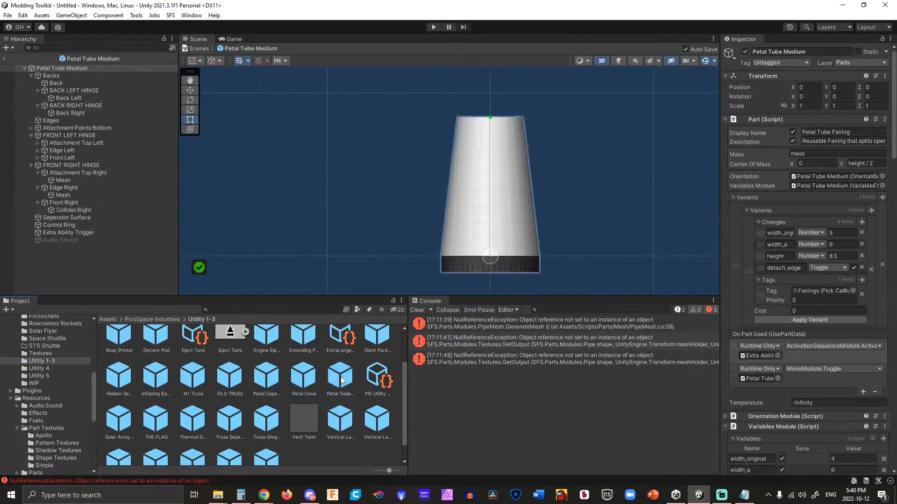
# Copy the Petal Tube Medium prefab into the ALV - SeaDragon folder and open the copy.
pyautogui.click(341, 380)
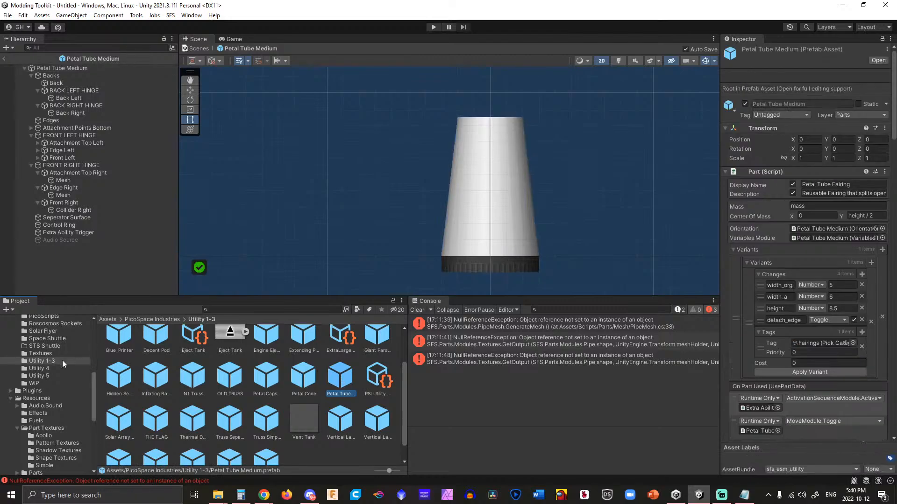
pyautogui.scroll(3, 63, 361)
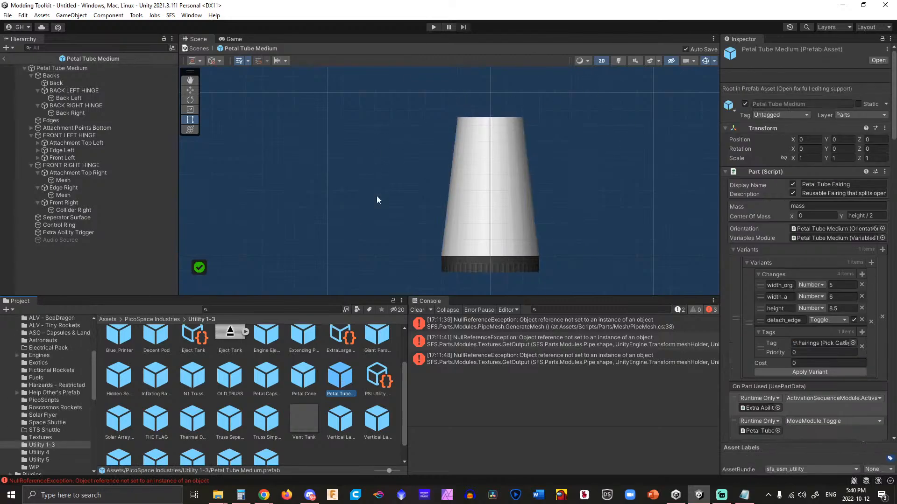
pyautogui.scroll(1, 56, 369)
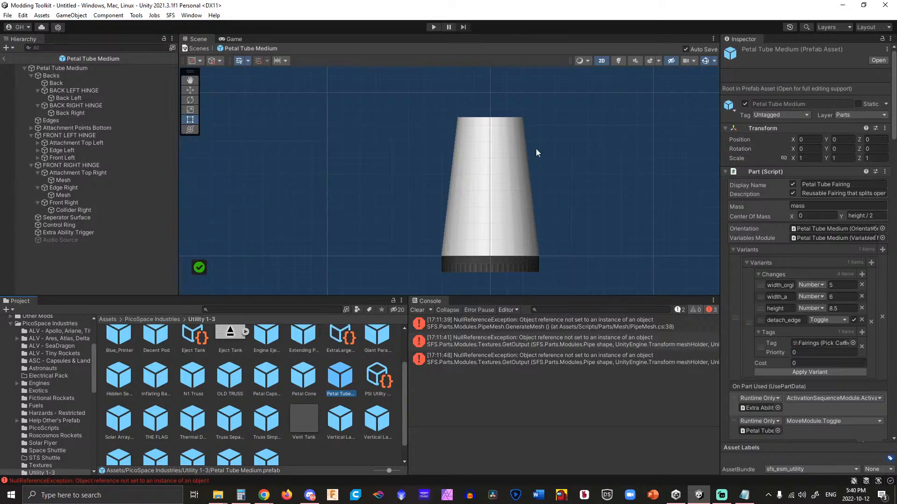
pyautogui.click(52, 347)
pyautogui.click(259, 383)
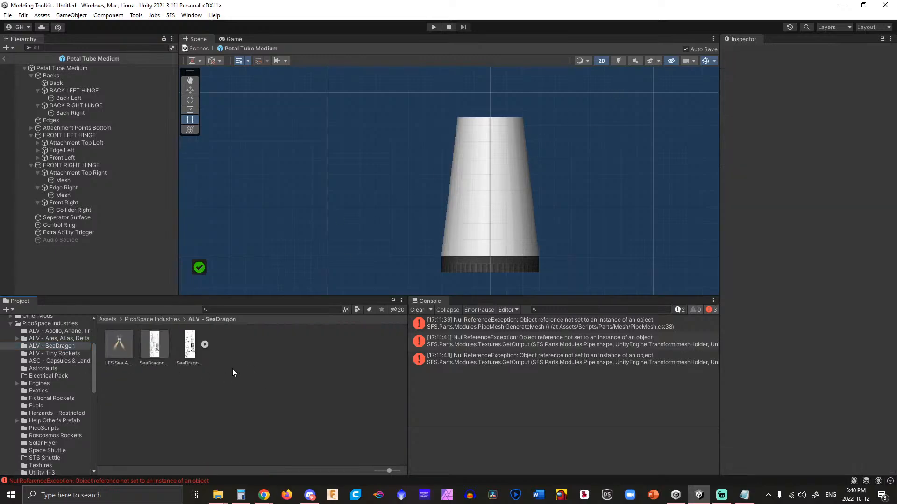
pyautogui.hotkey('ctrl', 'v')
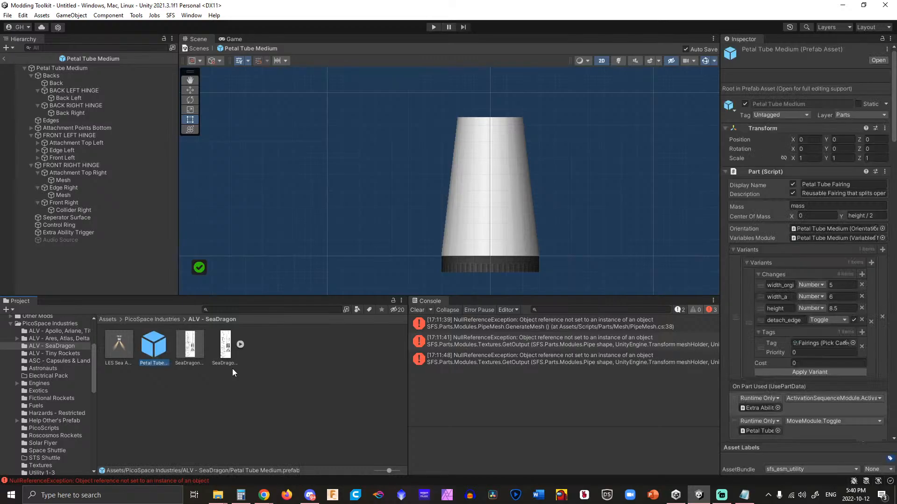
pyautogui.doubleClick(154, 348)
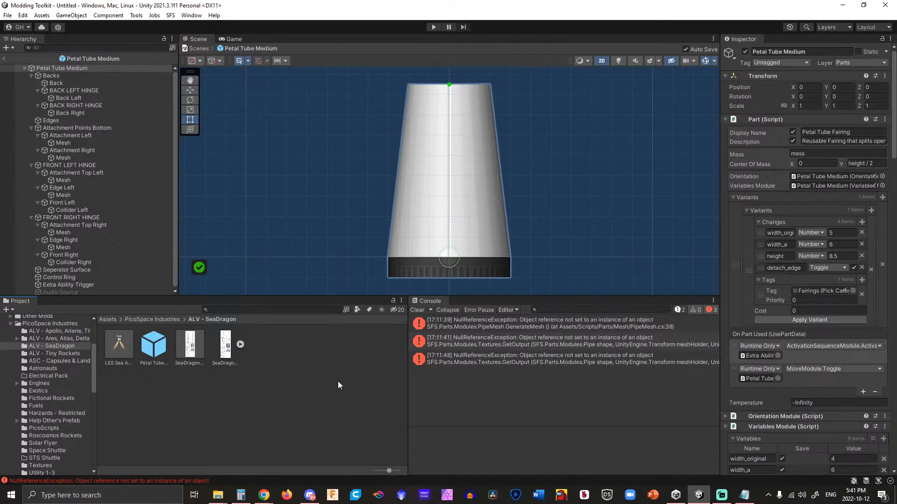
pyautogui.click(159, 345)
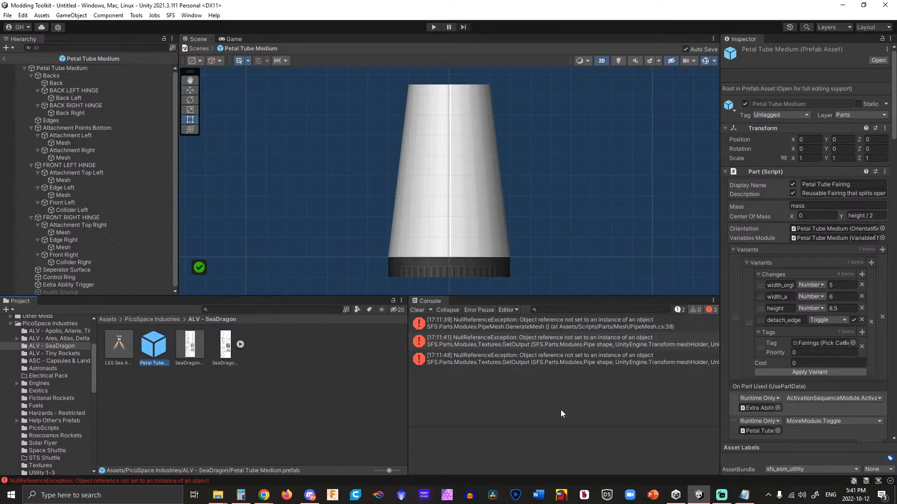
# Open the SeaDragon Construct prefab and examine the blueprint's stages from the capsule down to the main engine.
pyautogui.click(192, 348)
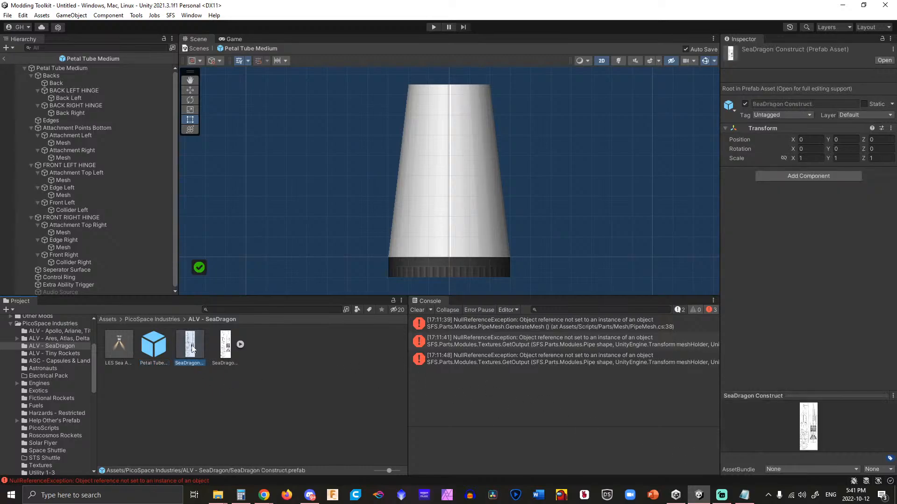
pyautogui.doubleClick(192, 349)
pyautogui.scroll(-2, 324, 207)
pyautogui.moveTo(287, 123); pyautogui.dragTo(290, 236, button='middle')
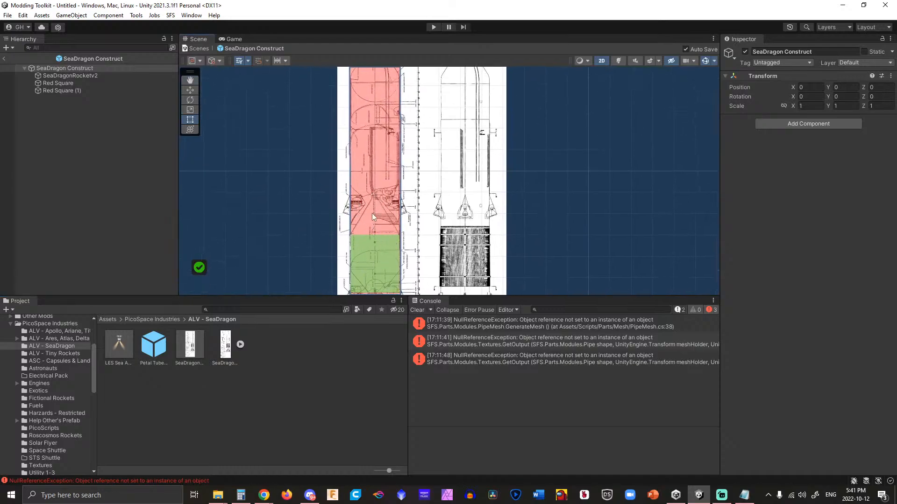
pyautogui.moveTo(297, 183)
pyautogui.mouseDown(button='middle')
pyautogui.moveTo(298, 217)
pyautogui.moveTo(297, 208)
pyautogui.mouseUp(button='middle')
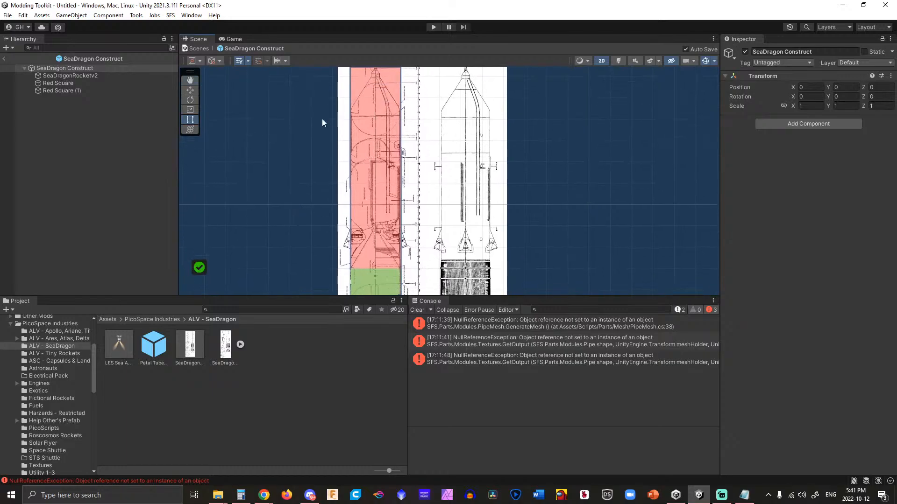
pyautogui.moveTo(308, 120)
pyautogui.mouseDown(button='middle')
pyautogui.moveTo(309, 175)
pyautogui.moveTo(312, 122)
pyautogui.mouseUp(button='middle')
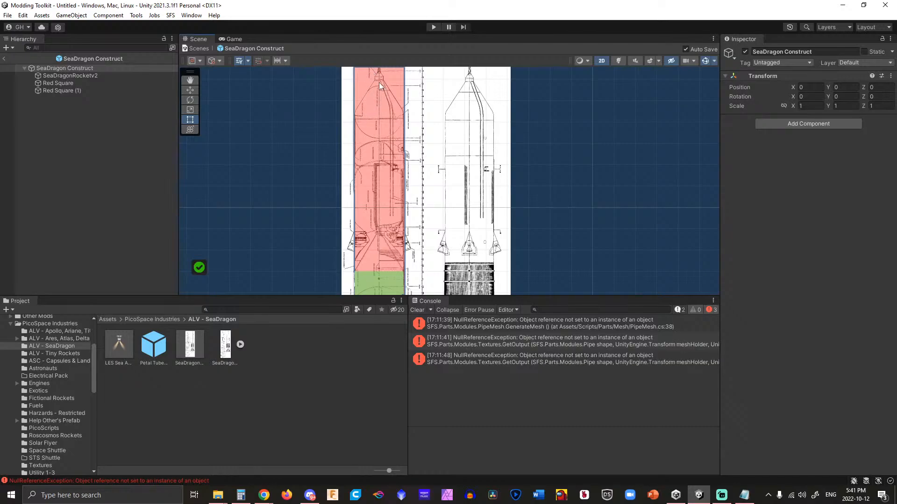
pyautogui.moveTo(320, 194)
pyautogui.mouseDown(button='middle')
pyautogui.moveTo(290, 142)
pyautogui.moveTo(289, 117)
pyautogui.mouseUp(button='middle')
pyautogui.moveTo(296, 203)
pyautogui.mouseDown(button='middle')
pyautogui.moveTo(258, 118)
pyautogui.moveTo(281, 198)
pyautogui.mouseUp(button='middle')
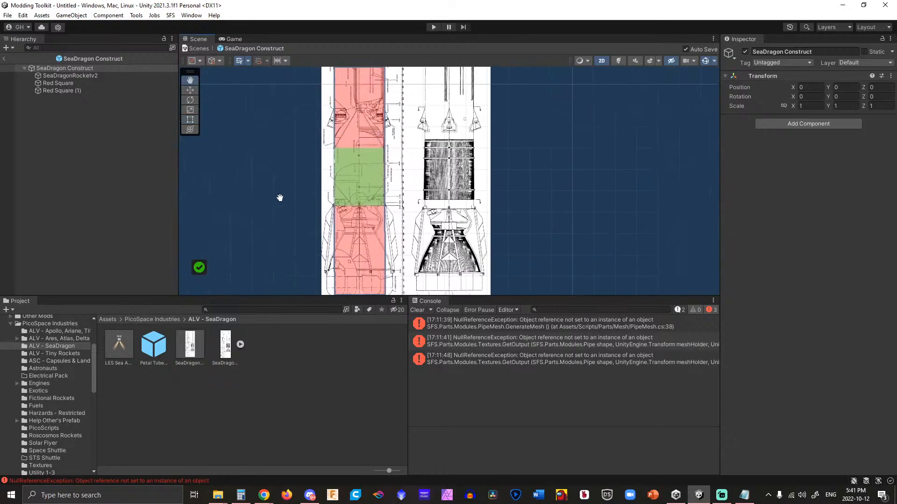
pyautogui.rightClick(274, 346)
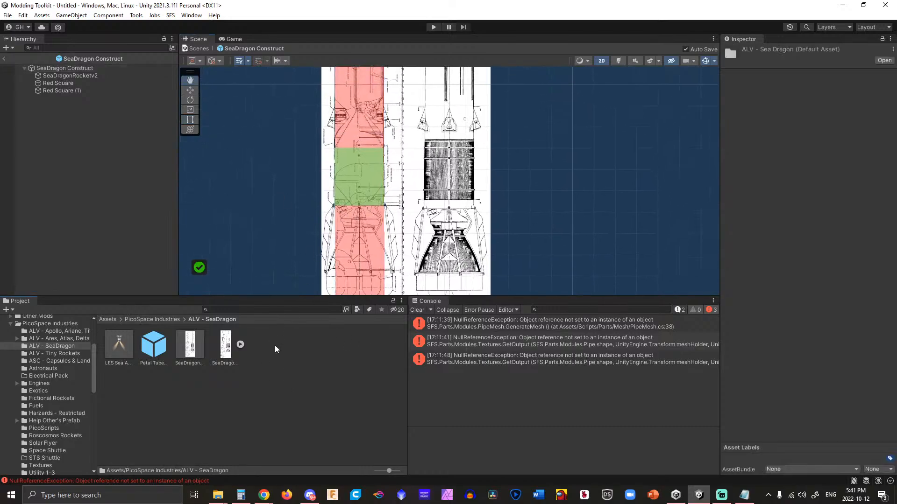
pyautogui.click(185, 405)
pyautogui.rightClick(282, 353)
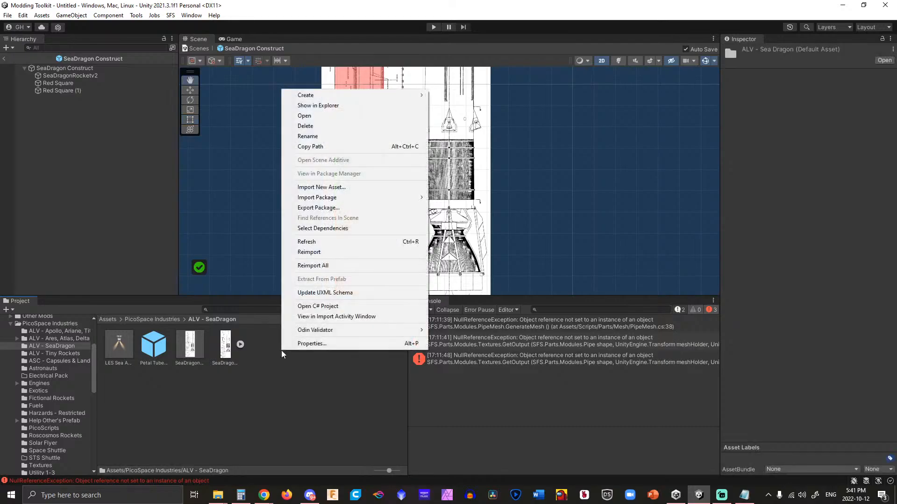
# Look through the ASC - Capsules & Landers prefabs and open Starliner Capsule and Starliner HS.
pyautogui.click(62, 362)
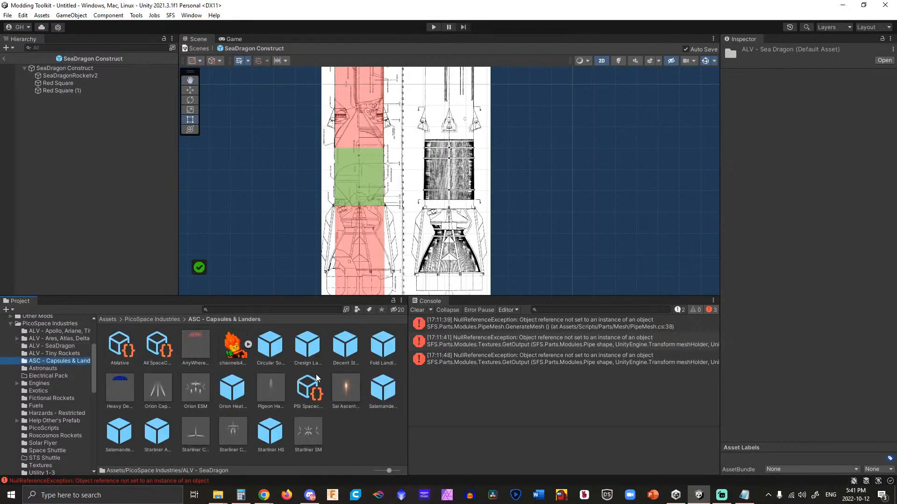
pyautogui.click(271, 426)
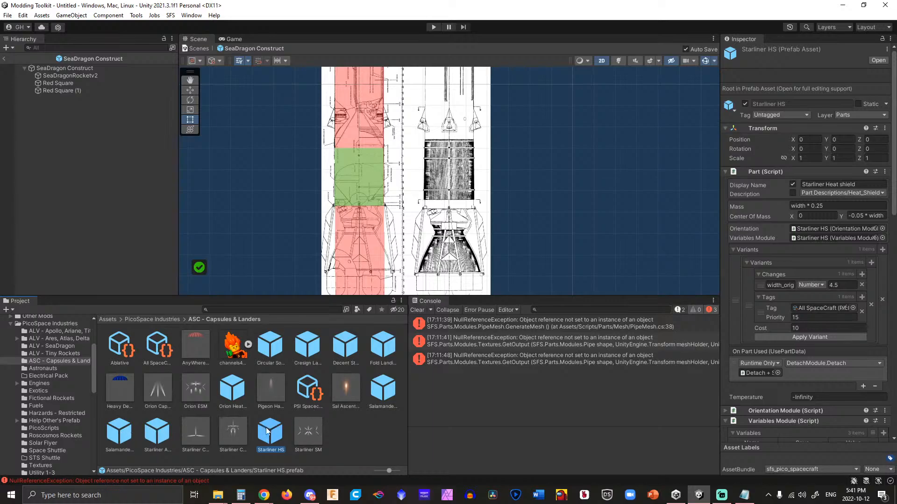
pyautogui.doubleClick(156, 433)
pyautogui.doubleClick(116, 435)
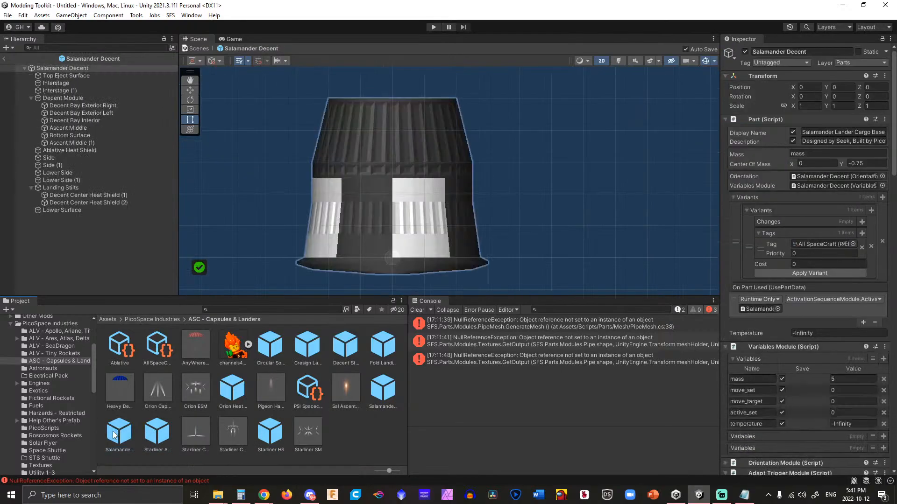
pyautogui.doubleClick(188, 428)
pyautogui.doubleClick(271, 432)
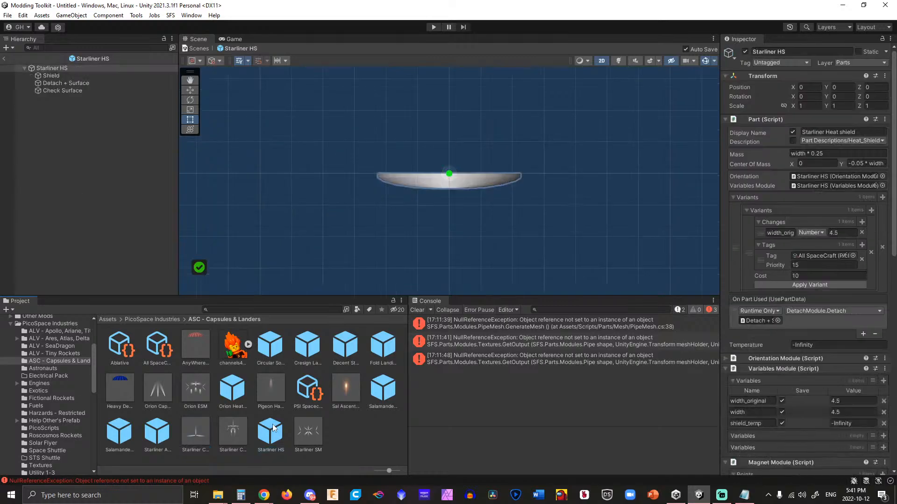
# Copy the Starliner Capsule and Starliner HS prefabs into the ALV - SeaDragon folder and open the copied capsule.
pyautogui.keyDown('ctrl'); pyautogui.click(271, 434); pyautogui.keyUp('ctrl')
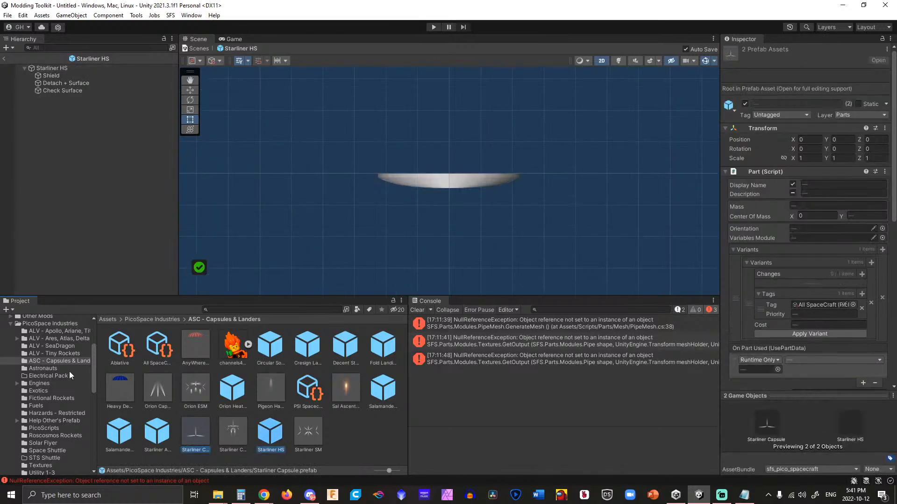
pyautogui.click(63, 346)
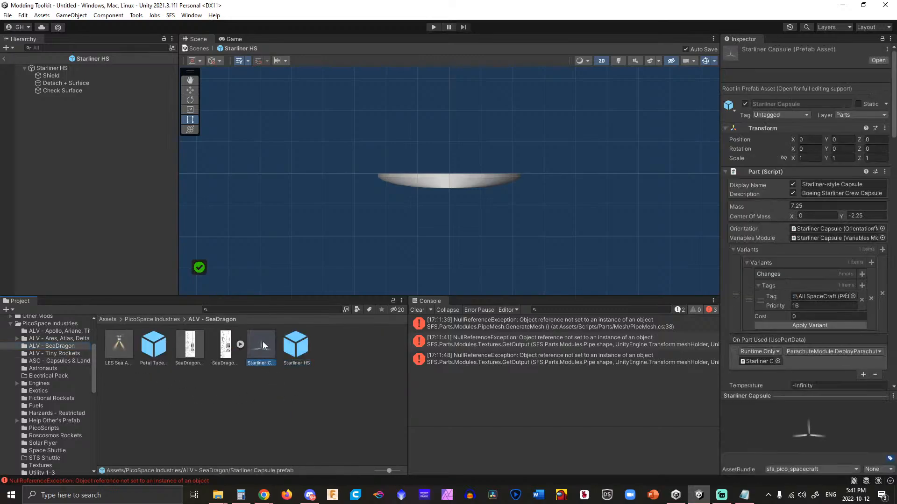
pyautogui.doubleClick(264, 344)
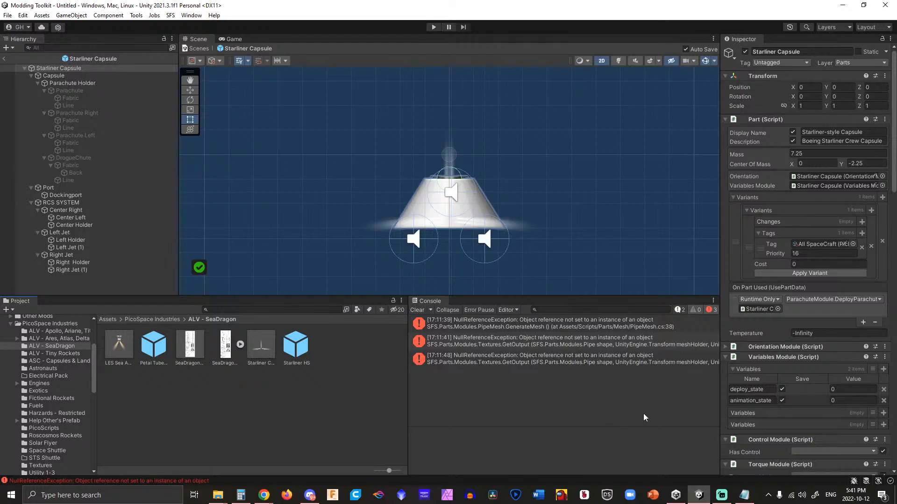
# Following the capsule notes, set the Capsule pipe's upper point to height 3 and its base width to 4.
pyautogui.click(746, 500)
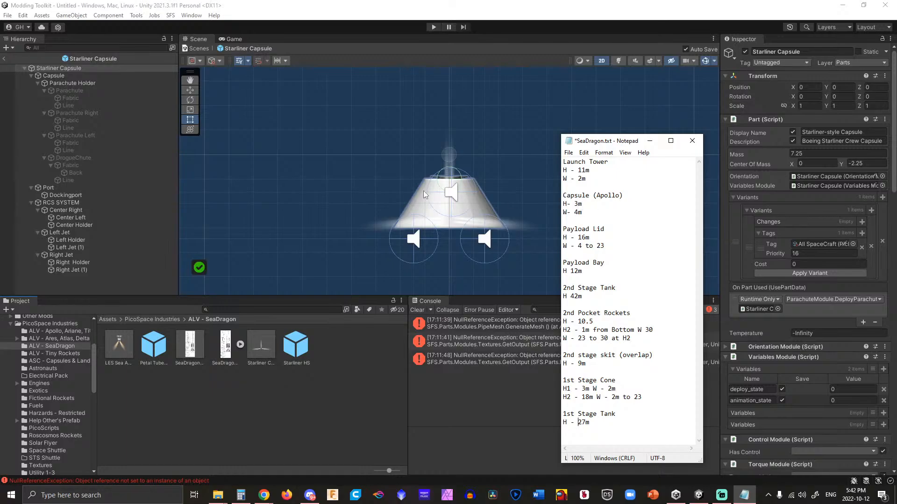
pyautogui.click(302, 170)
pyautogui.click(53, 75)
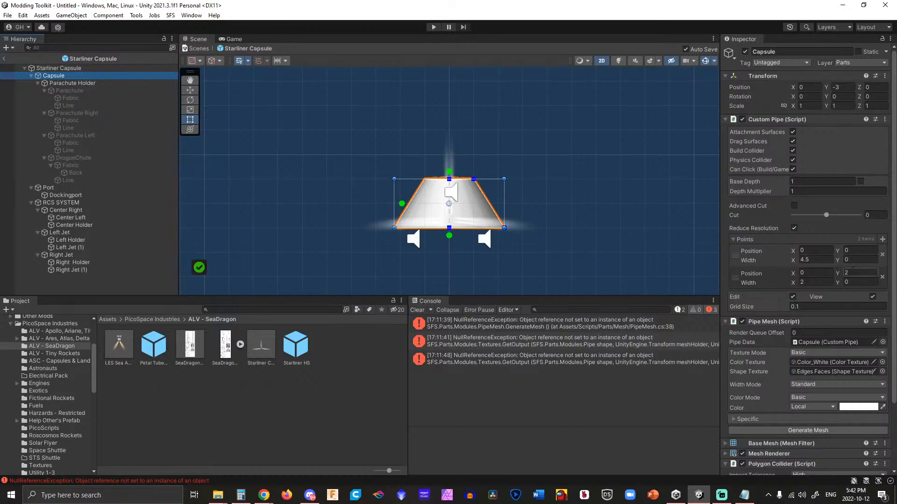
pyautogui.click(874, 272)
pyautogui.write('3')
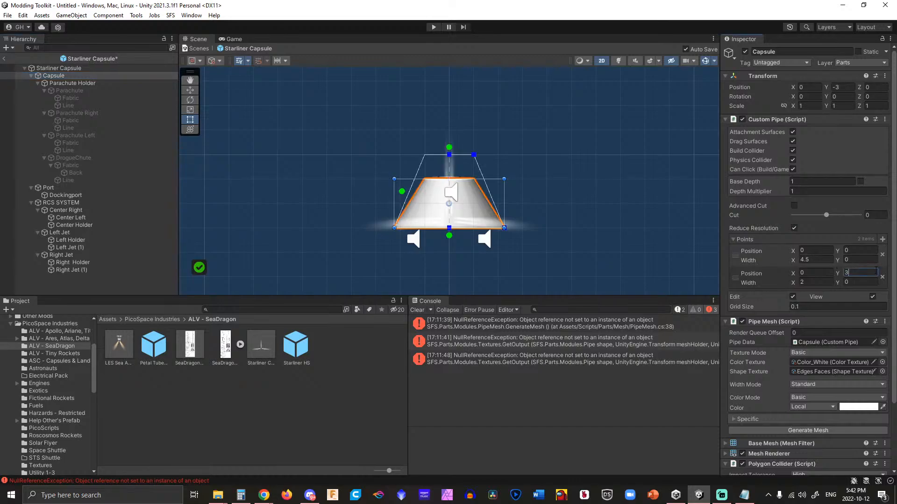
pyautogui.click(826, 259)
pyautogui.write('4')
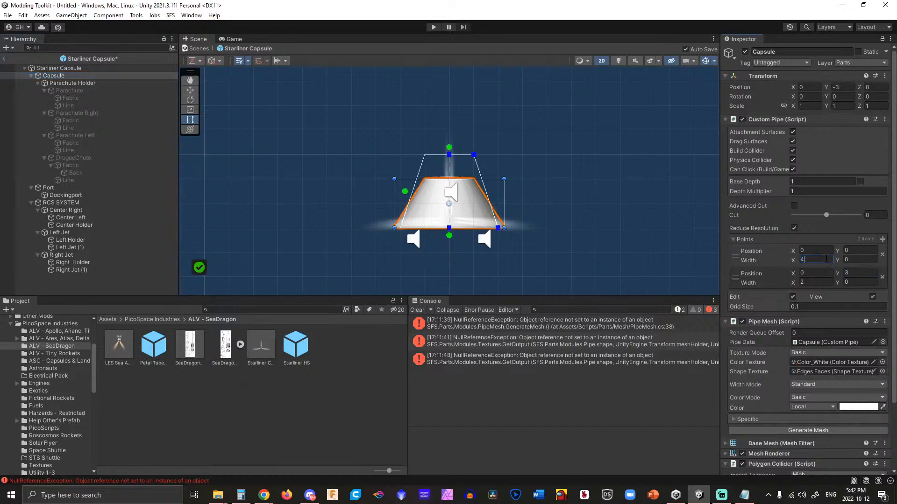
# Regenerate the Capsule's mesh, and open the Starliner HS prefab copy in the ALV - SeaDragon folder.
pyautogui.scroll(-3, 765, 296)
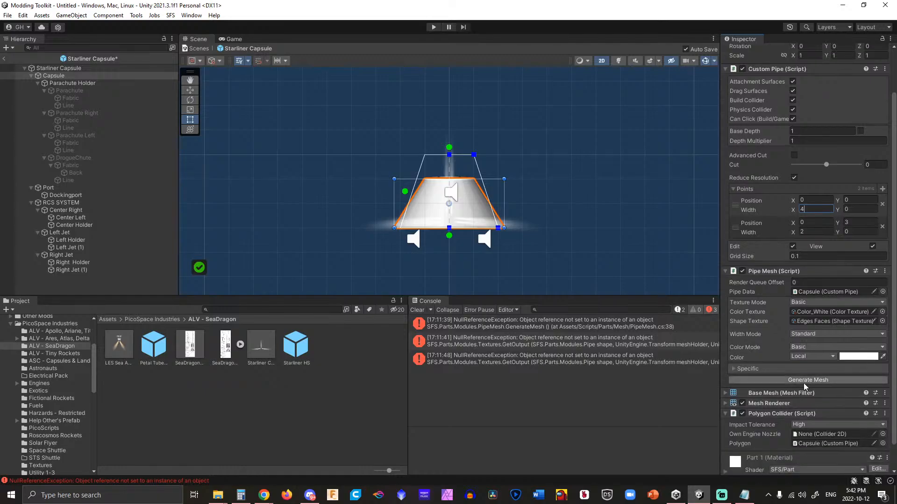
pyautogui.click(803, 383)
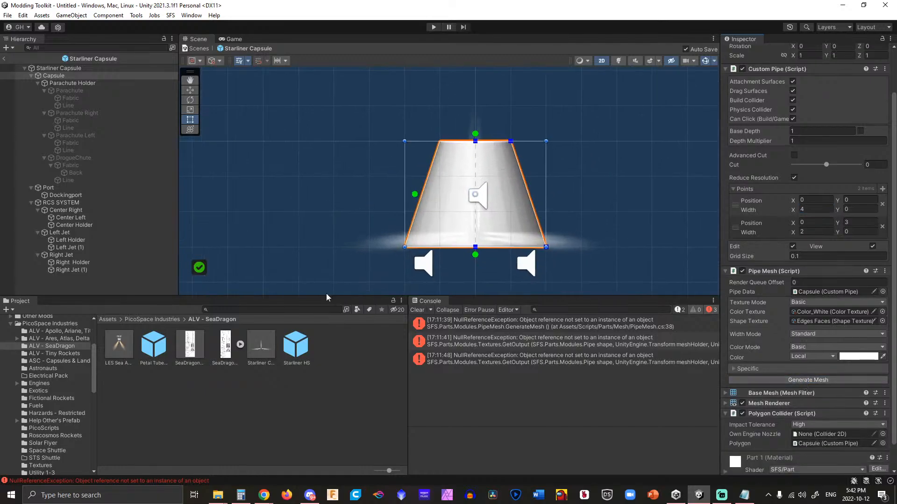
pyautogui.doubleClick(299, 343)
pyautogui.click(299, 343)
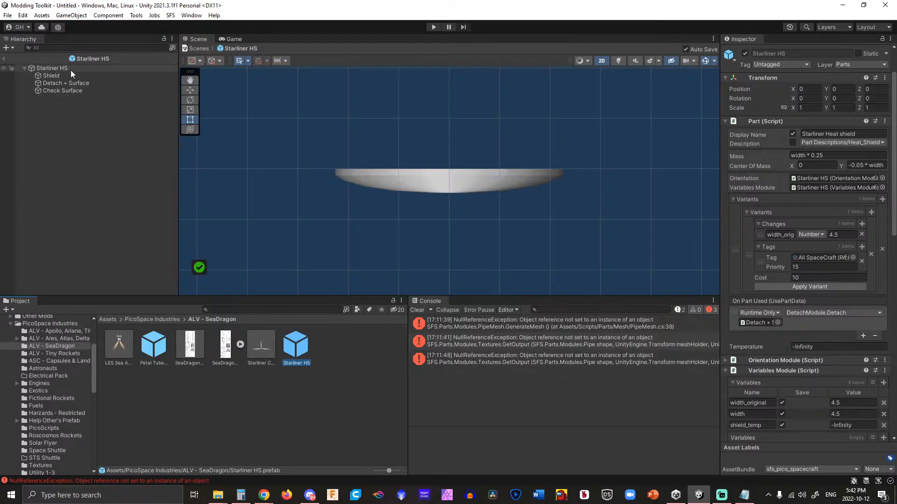
# Set the heat shield's width_original and width variables to 4, apply its variant, and check the Shield's pipe points.
pyautogui.click(845, 403)
pyautogui.write('4')
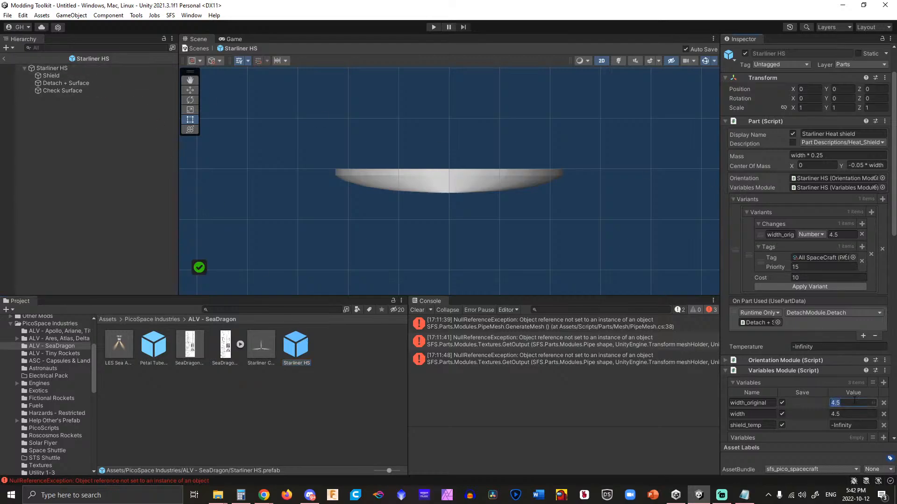
pyautogui.press('Tab')
pyautogui.write('4')
pyautogui.press('Tab')
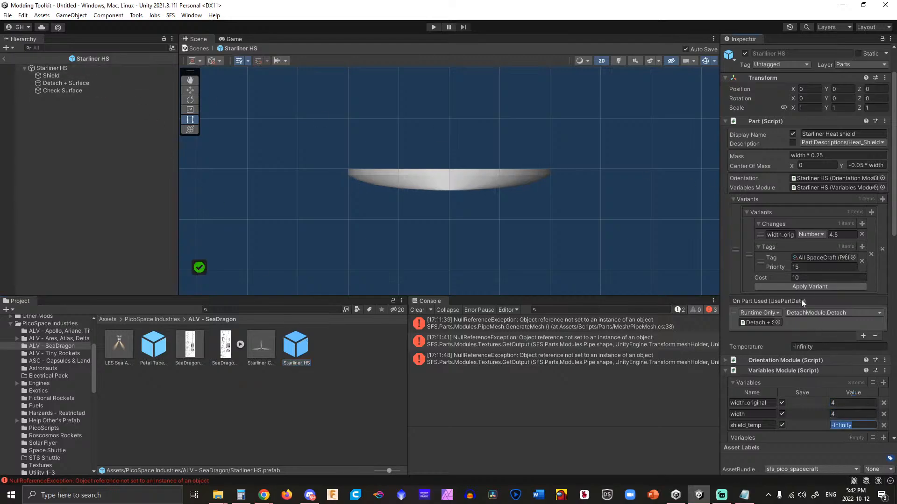
pyautogui.click(804, 285)
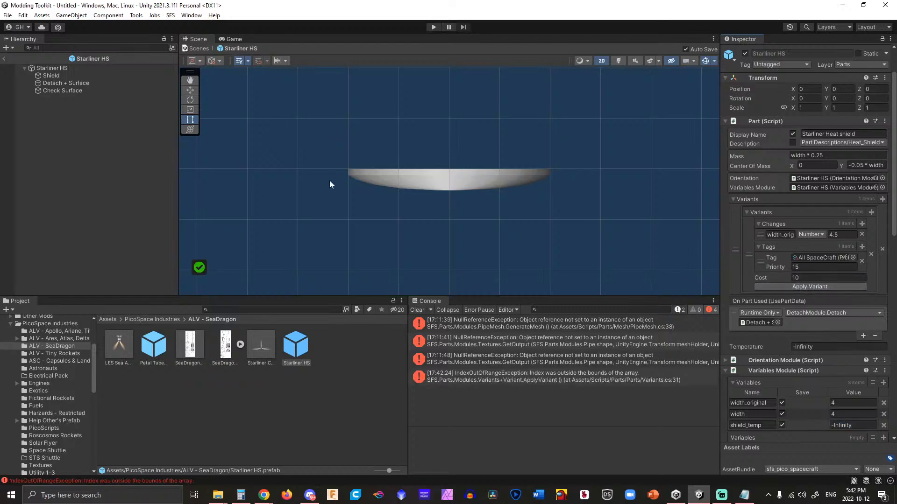
pyautogui.click(360, 177)
pyautogui.scroll(-2, 762, 331)
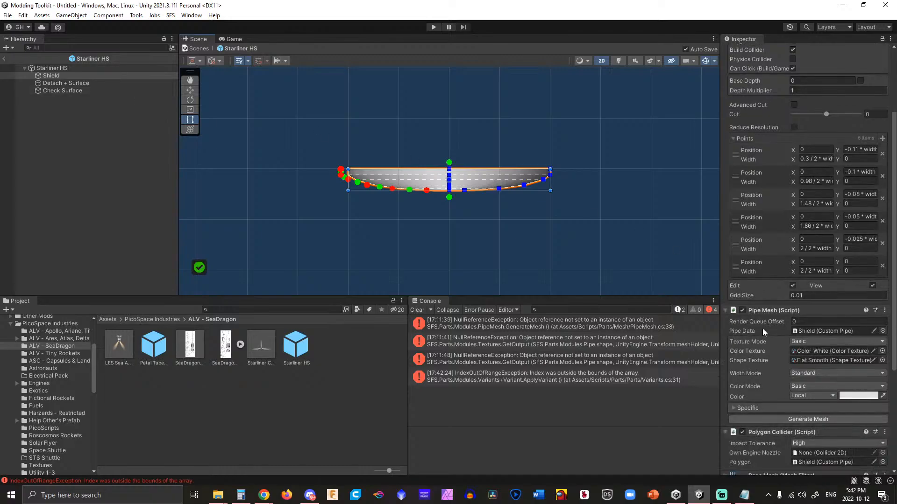
pyautogui.scroll(-2, 762, 328)
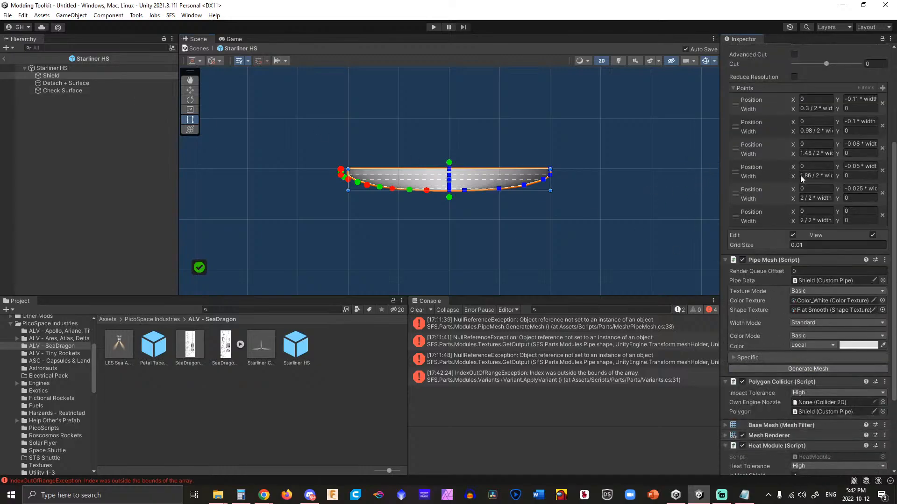
pyautogui.scroll(10, 800, 175)
pyautogui.click(51, 68)
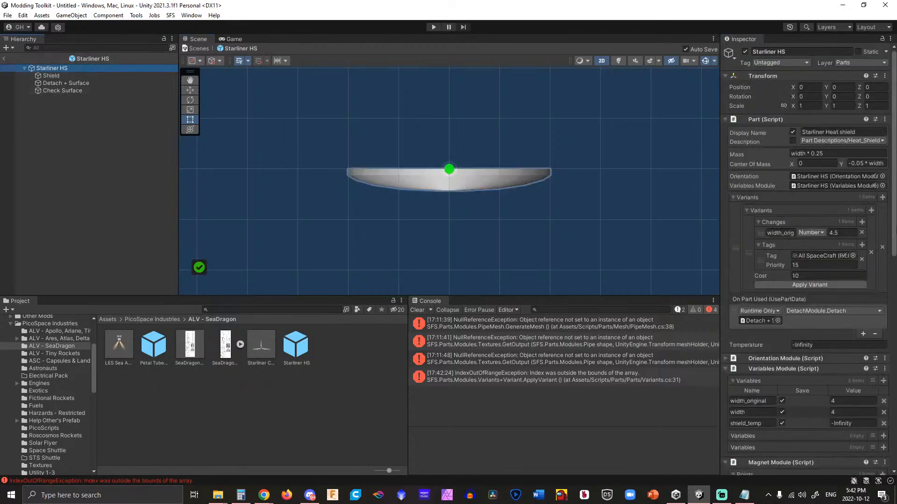
# Rename the Starliner Capsule prefab in ALV - SeaDragon as Apollo Capsule.
pyautogui.click(260, 359)
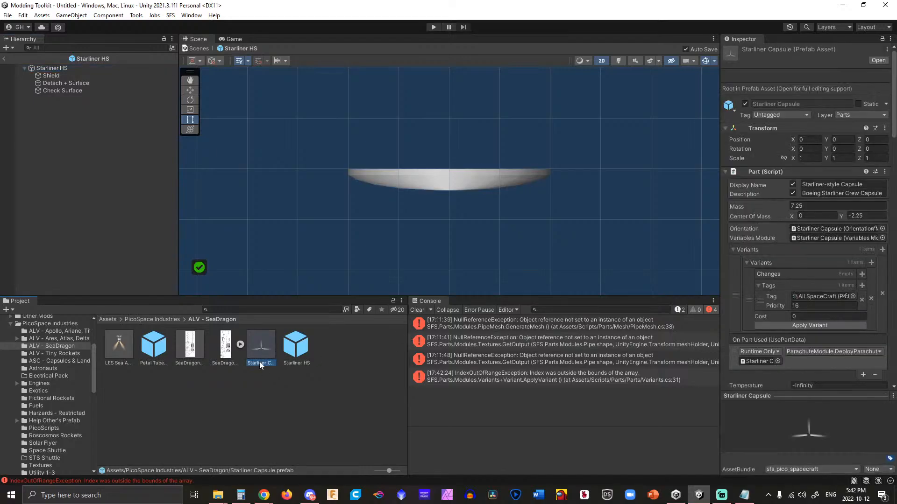
pyautogui.write('Apollo Capsule')
pyautogui.press('Return')
# Rename the Starliner HS prefab in ALV - SeaDragon as Apollo HS.
pyautogui.click(297, 364)
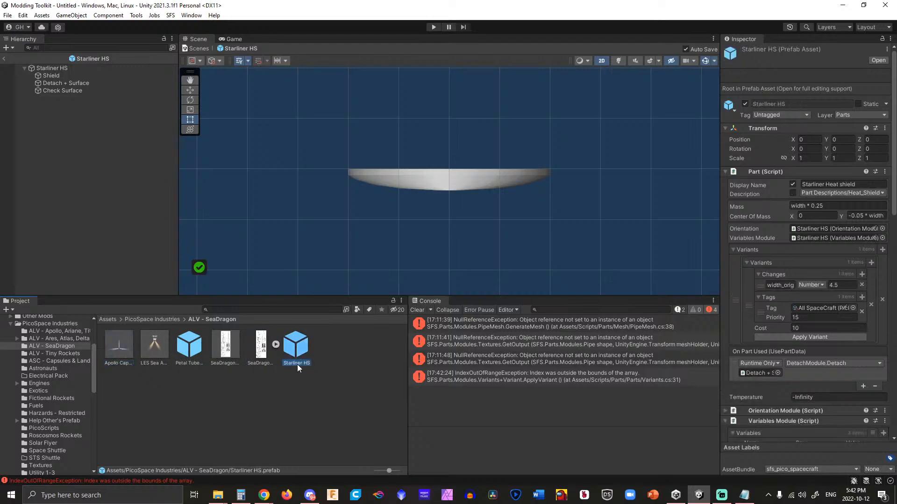
pyautogui.write('S')
pyautogui.press('BackSpace')
pyautogui.press('BackSpace')
pyautogui.press('BackSpace')
pyautogui.write('Apollo Heat Sheil')
pyautogui.press('BackSpace')
pyautogui.press('BackSpace')
pyautogui.press('BackSpace')
pyautogui.press('BackSpace')
pyautogui.press('BackSpace')
pyautogui.press('BackSpace')
pyautogui.write('S')
pyautogui.press('Return')
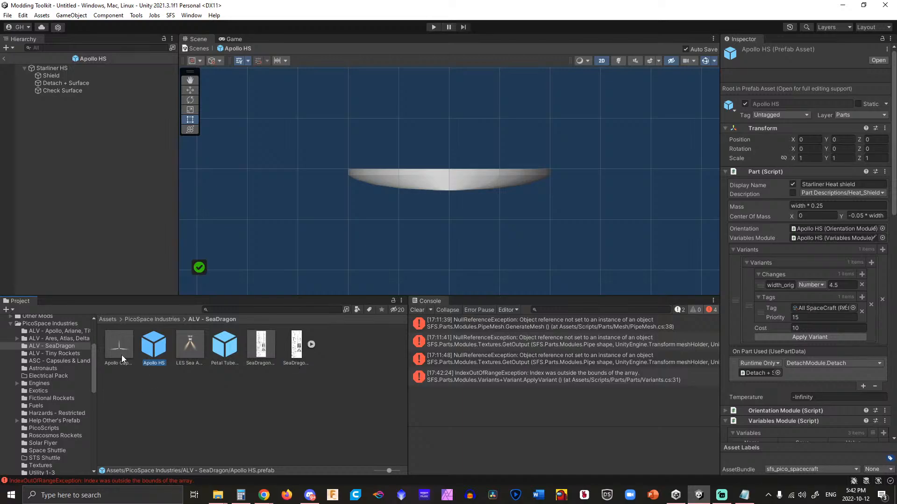
pyautogui.click(189, 346)
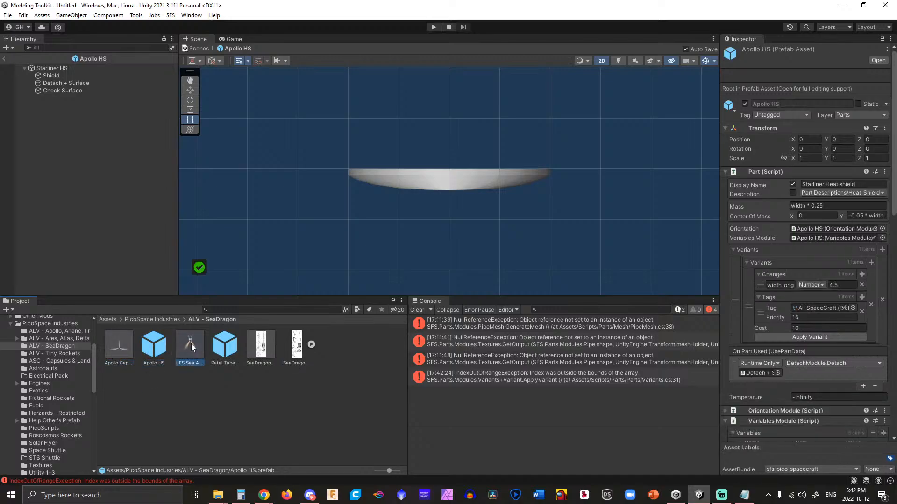
pyautogui.click(223, 344)
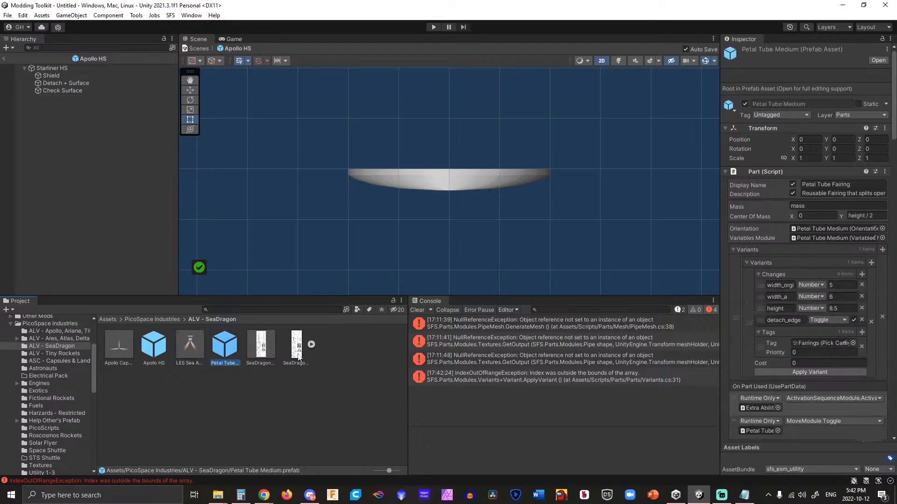
pyautogui.rightClick(352, 360)
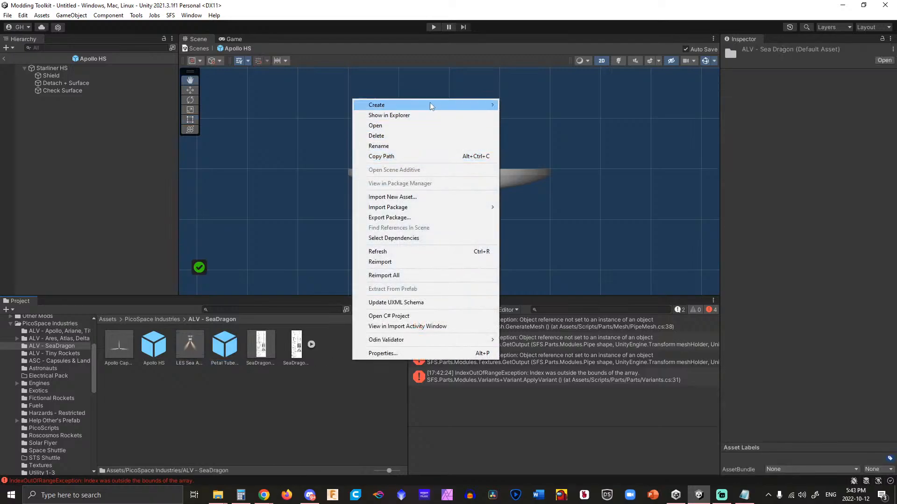
pyautogui.click(214, 410)
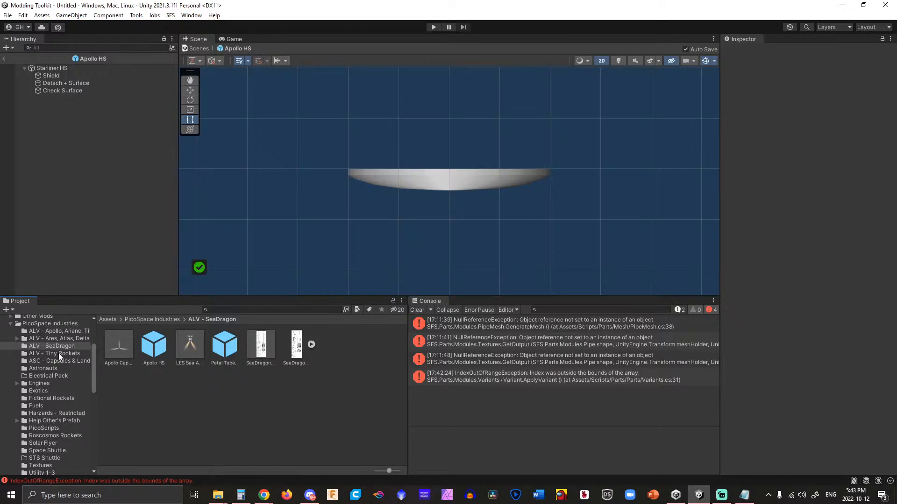
# Look through the stage prefabs in ALV - Apollo, Ariane, Titan, Vulcan and open Apollo S-II Fix.
pyautogui.click(57, 332)
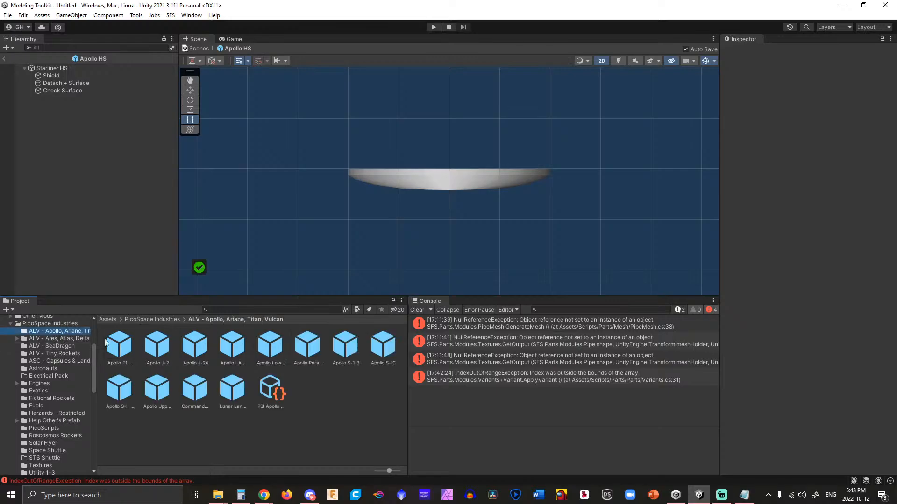
pyautogui.doubleClick(392, 346)
pyautogui.doubleClick(351, 343)
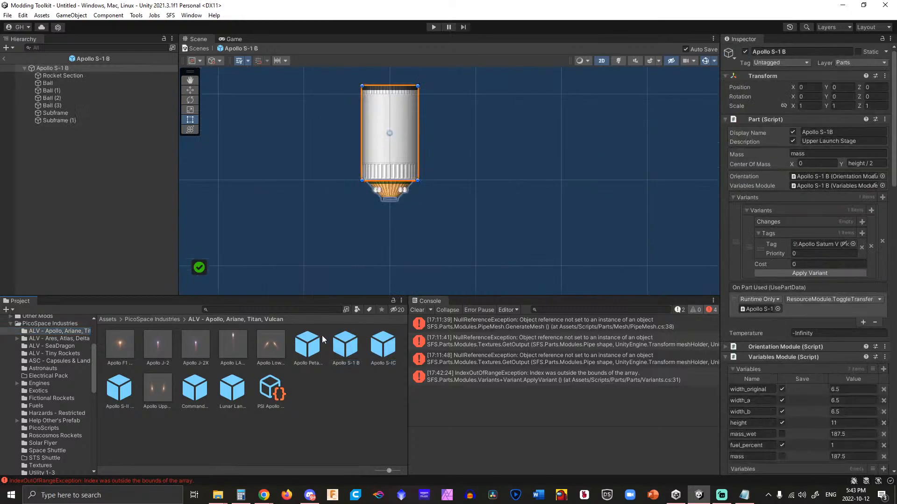
pyautogui.doubleClick(306, 346)
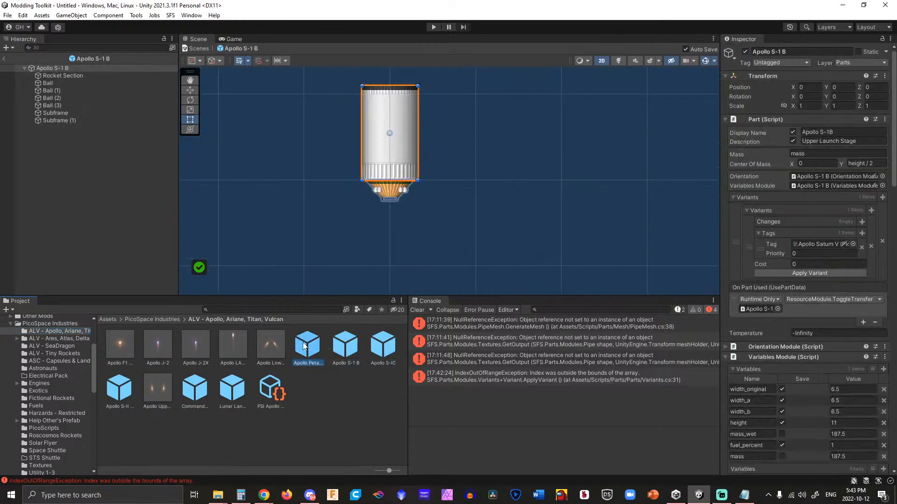
pyautogui.doubleClick(118, 387)
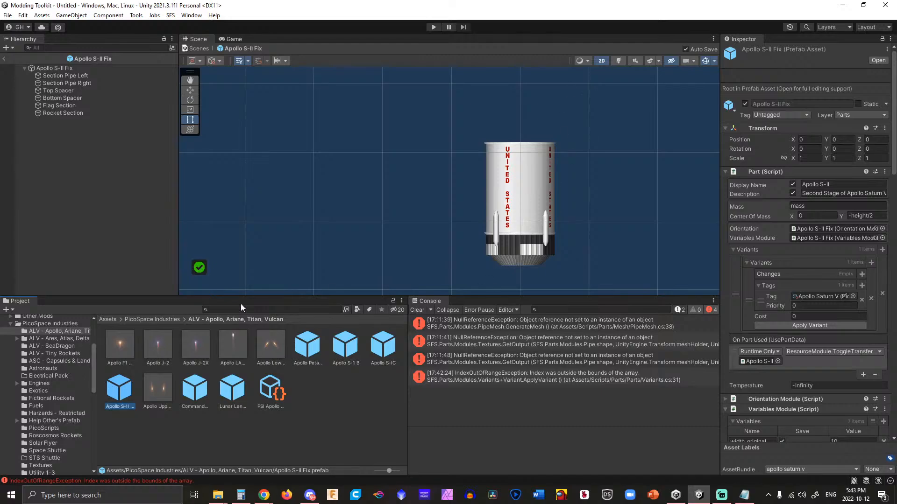
# Copy the Apollo S-II Fix prefab into the ALV - SeaDragon folder and rename the copy as SeaD 2nd Stage Tank.
pyautogui.click(59, 346)
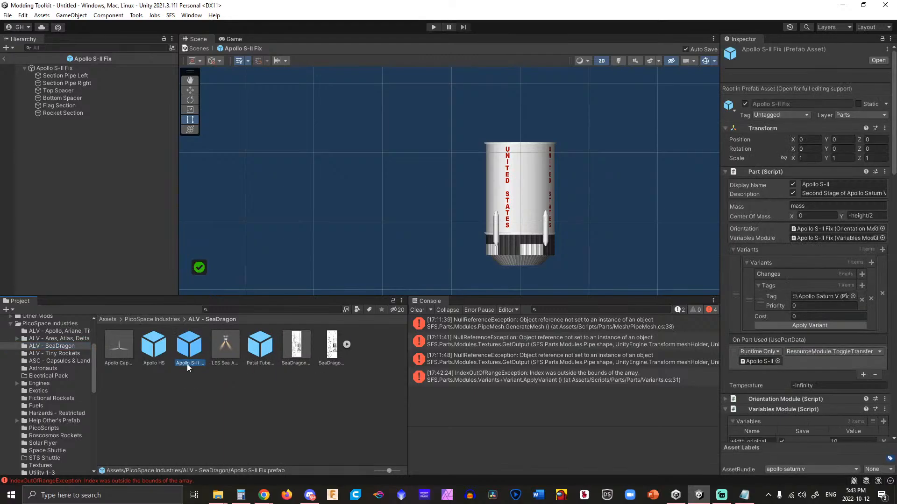
pyautogui.write('Sy')
pyautogui.press('BackSpace')
pyautogui.press('BackSpace')
pyautogui.press('BackSpace')
pyautogui.press('BackSpace')
pyautogui.press('BackSpace')
pyautogui.press('BackSpace')
pyautogui.write('age Tank')
pyautogui.press('Return')
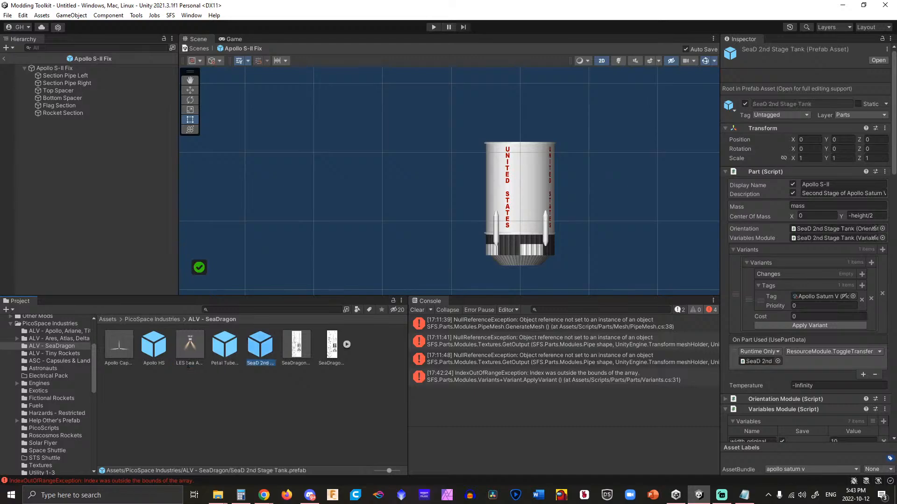
# Try to delete the lower sections of the original Apollo S-II Fix prefab.
pyautogui.scroll(4, 613, 230)
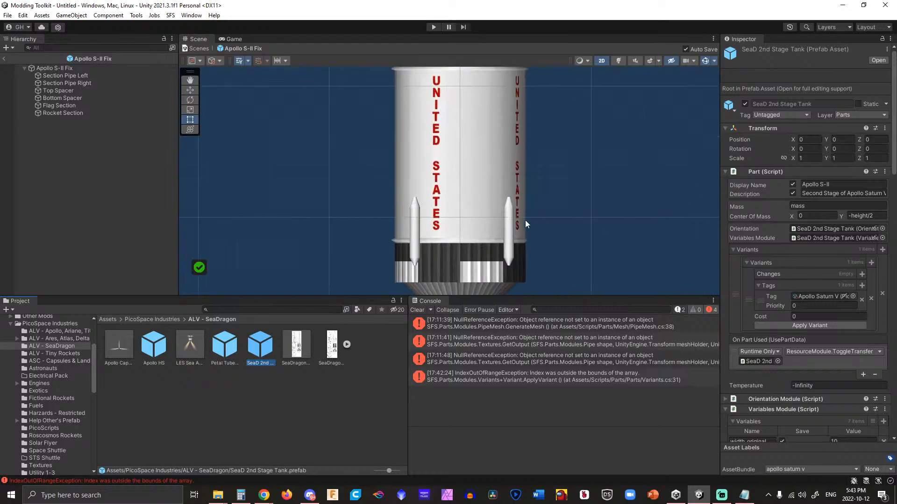
pyautogui.moveTo(334, 168); pyautogui.dragTo(284, 87, button='middle')
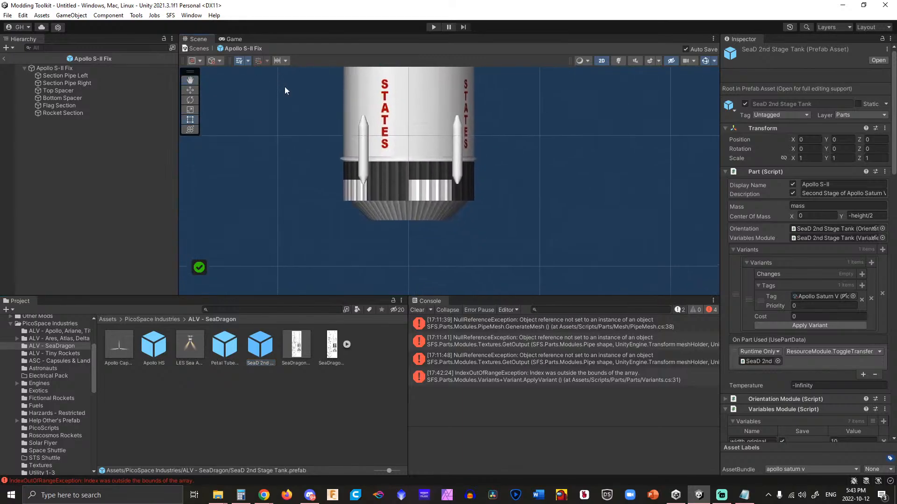
pyautogui.moveTo(294, 95); pyautogui.dragTo(578, 271)
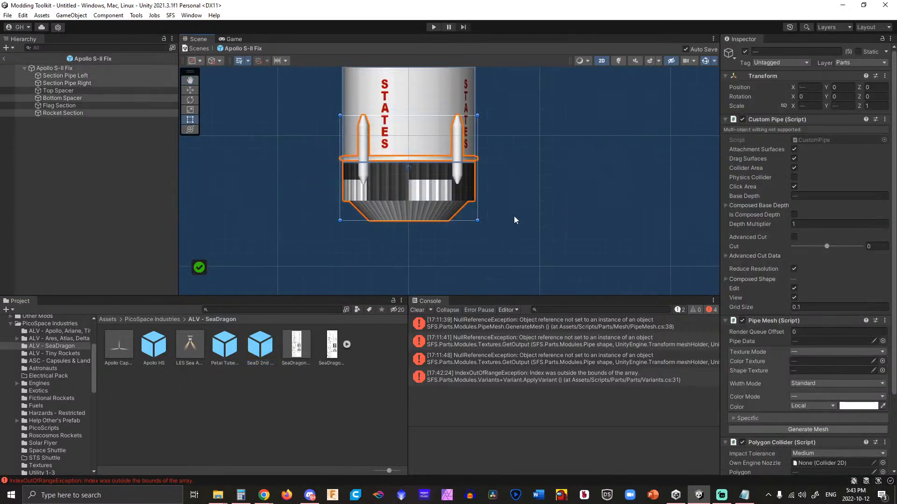
pyautogui.press('Delete')
pyautogui.click(532, 213)
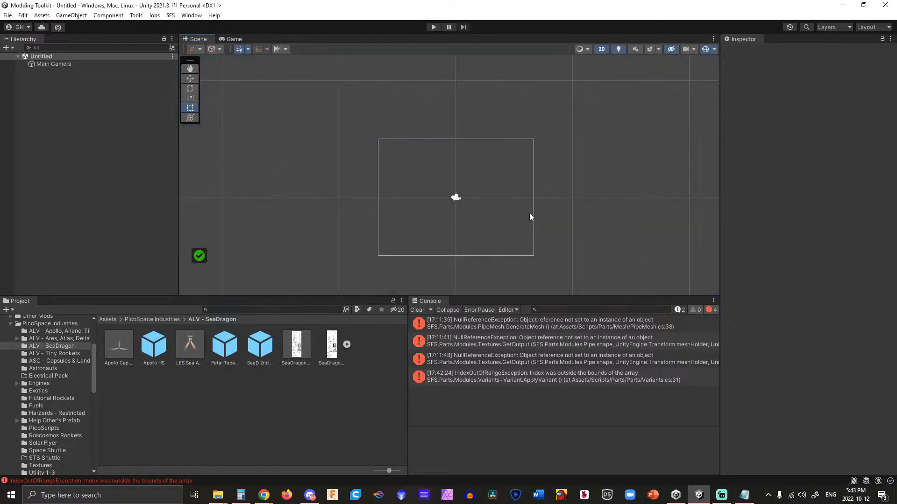
# Open the SeaD 2nd Stage Tank prefab and delete its Section Pipe Left and Section Pipe Right.
pyautogui.doubleClick(260, 346)
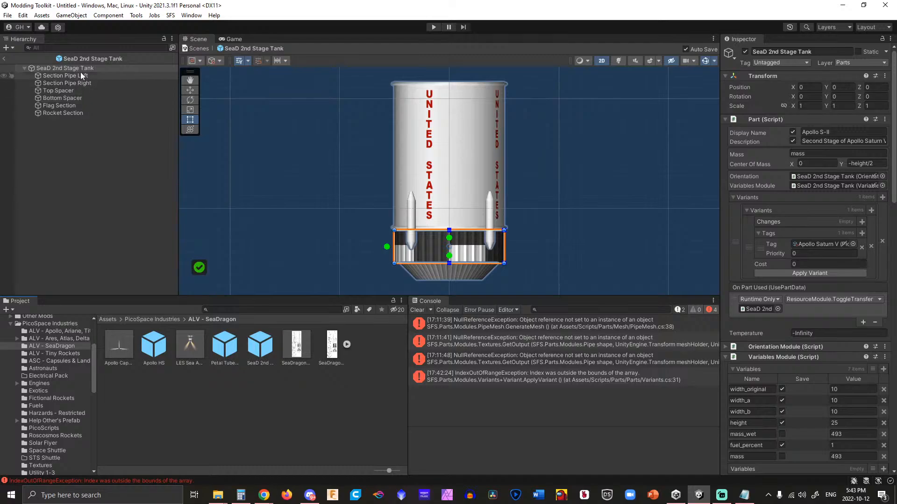
pyautogui.click(65, 75)
pyautogui.press('Delete')
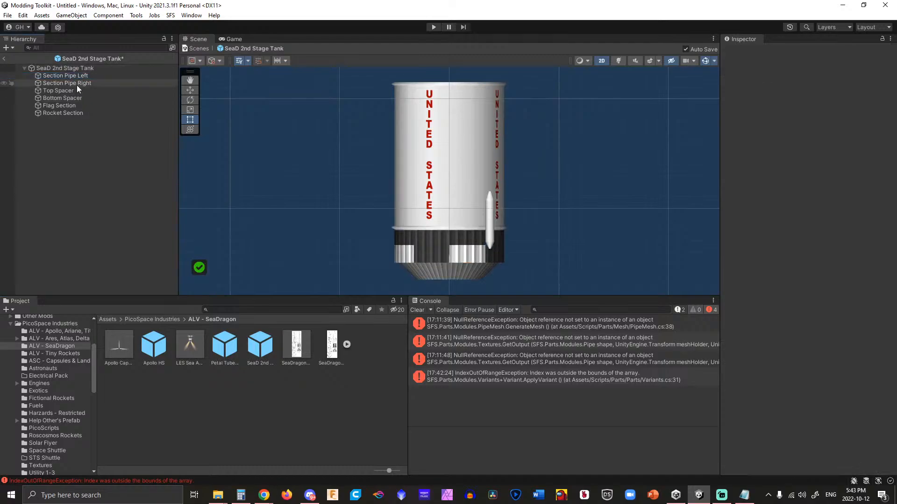
pyautogui.click(76, 76)
pyautogui.press('Delete')
# Delete the Top Spacer, Bottom Spacer and Rocket Section from the SeaD 2nd Stage Tank.
pyautogui.click(72, 77)
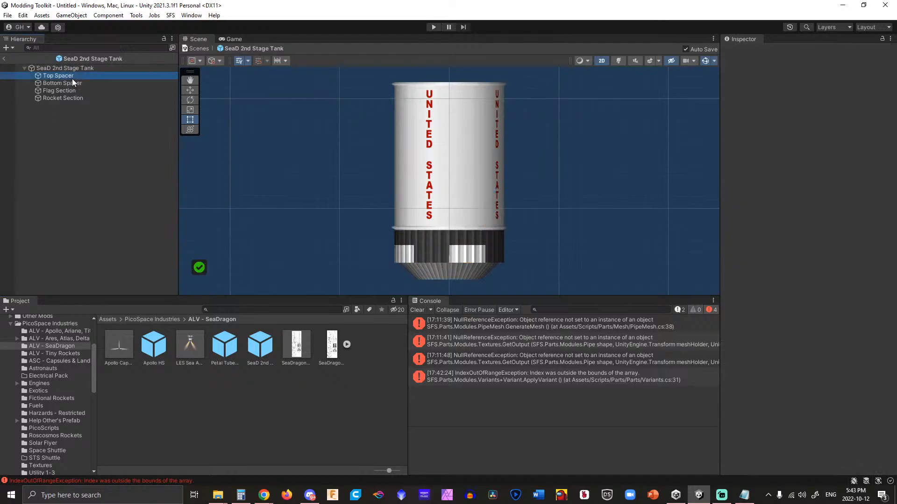
pyautogui.press('Delete')
pyautogui.click(70, 78)
pyautogui.press('Delete')
pyautogui.click(70, 79)
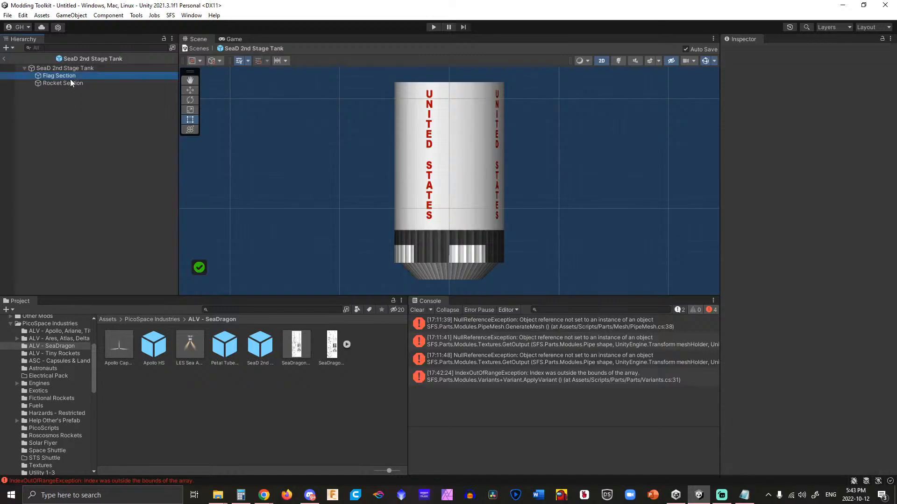
pyautogui.click(69, 85)
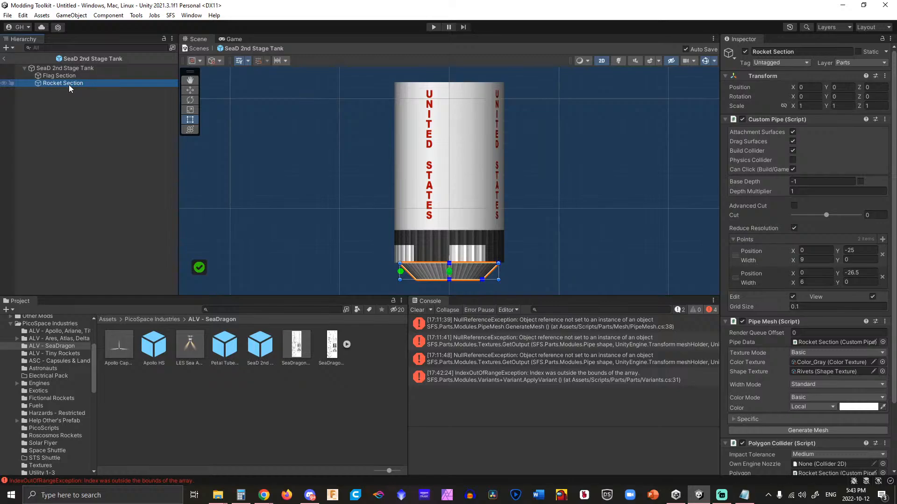
pyautogui.press('Delete')
# Remove the Pipe Mesh and Custom Pipe components from the SeaD 2nd Stage Tank root object.
pyautogui.click(446, 160)
pyautogui.click(452, 233)
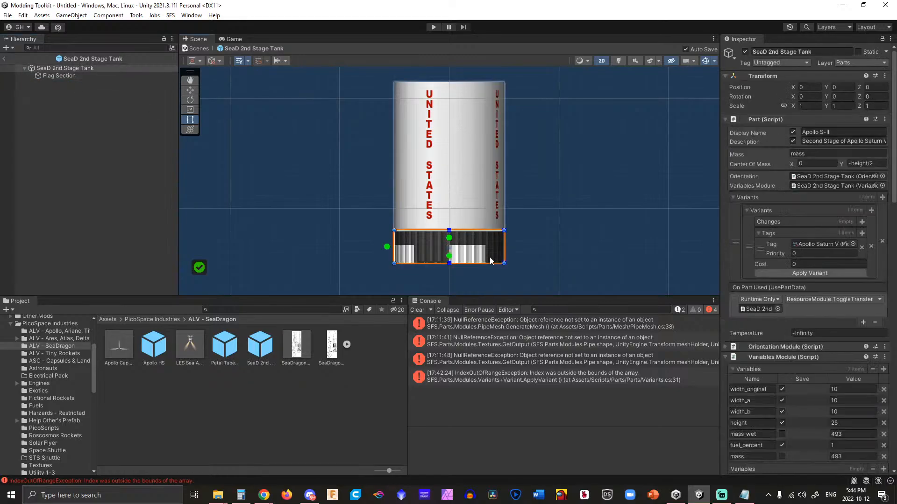
pyautogui.scroll(-3, 844, 271)
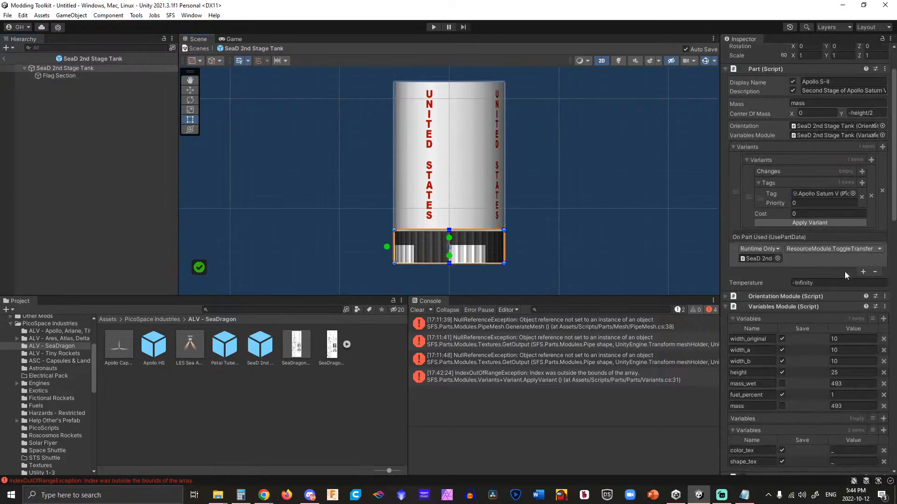
pyautogui.scroll(3, 845, 270)
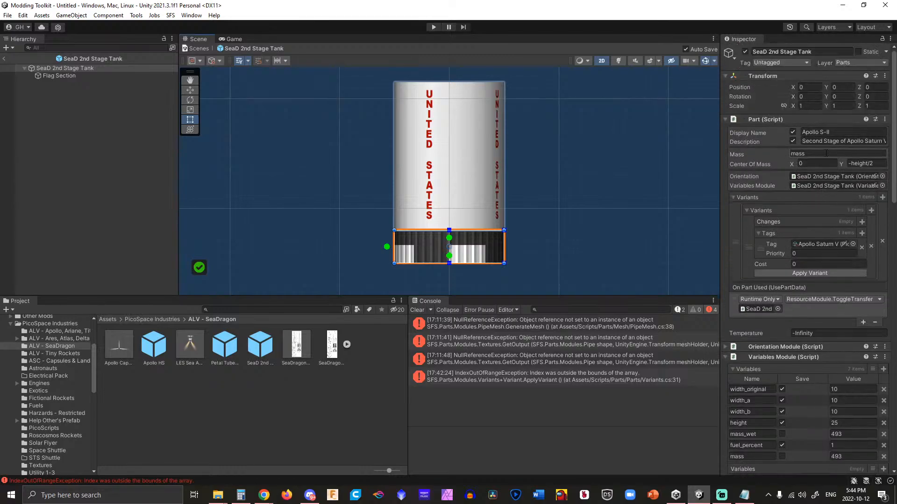
pyautogui.scroll(-12, 826, 153)
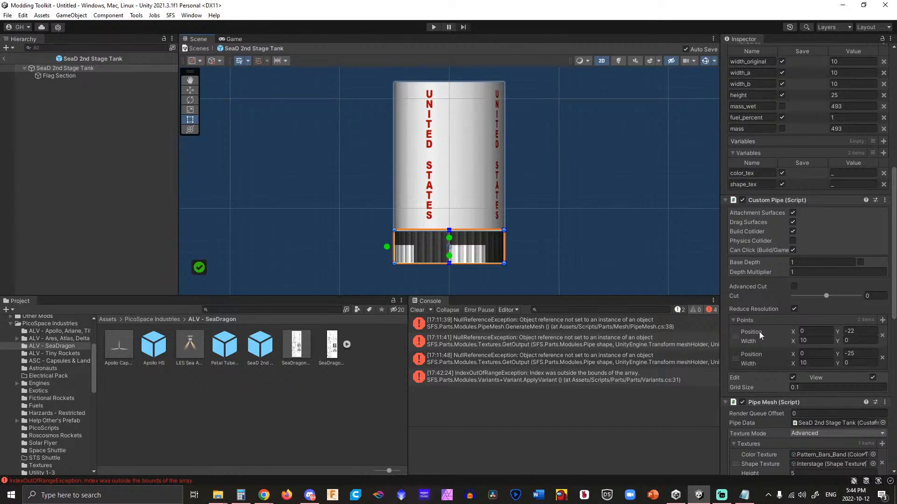
pyautogui.scroll(-15, 794, 305)
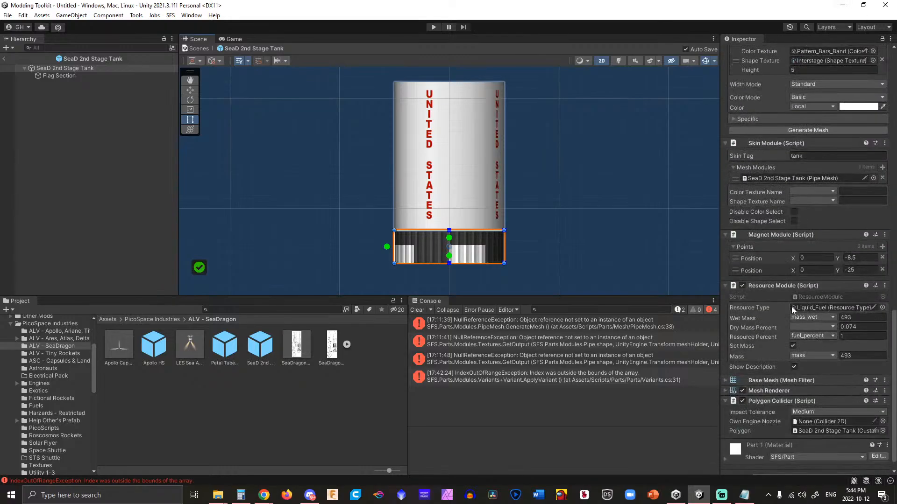
pyautogui.scroll(10, 791, 306)
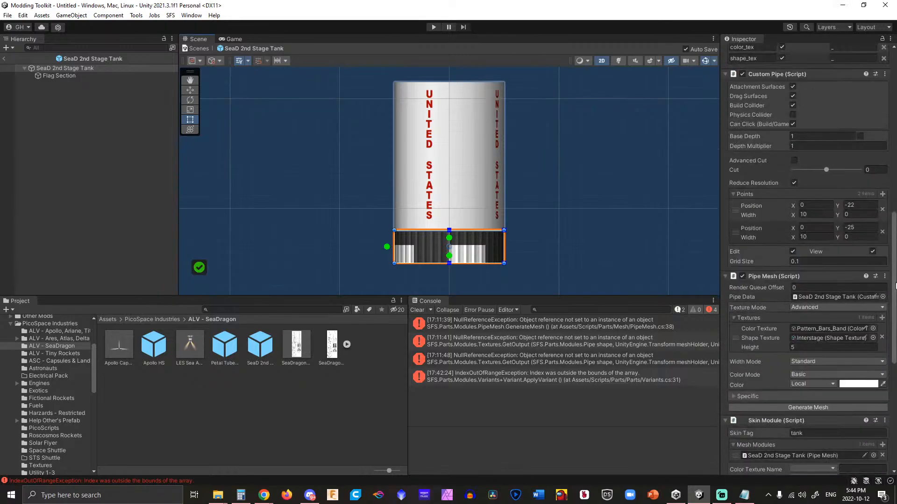
pyautogui.click(885, 276)
pyautogui.click(815, 299)
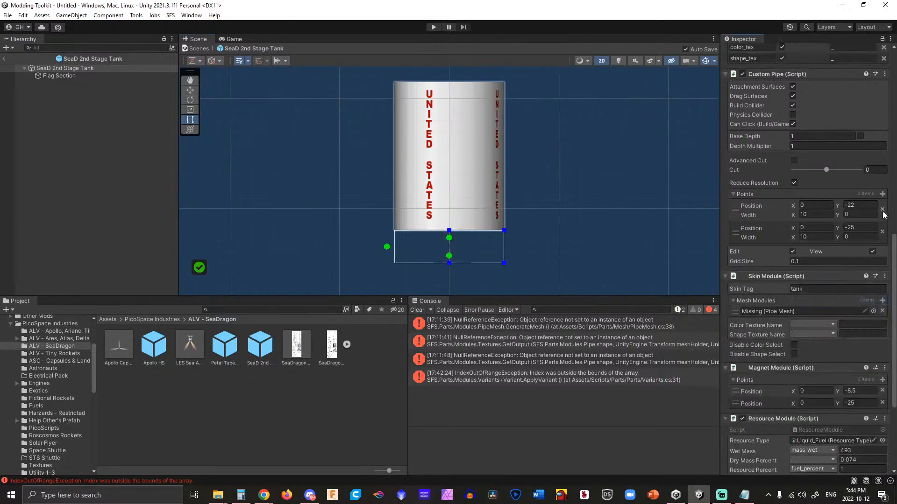
pyautogui.scroll(3, 869, 191)
pyautogui.click(884, 150)
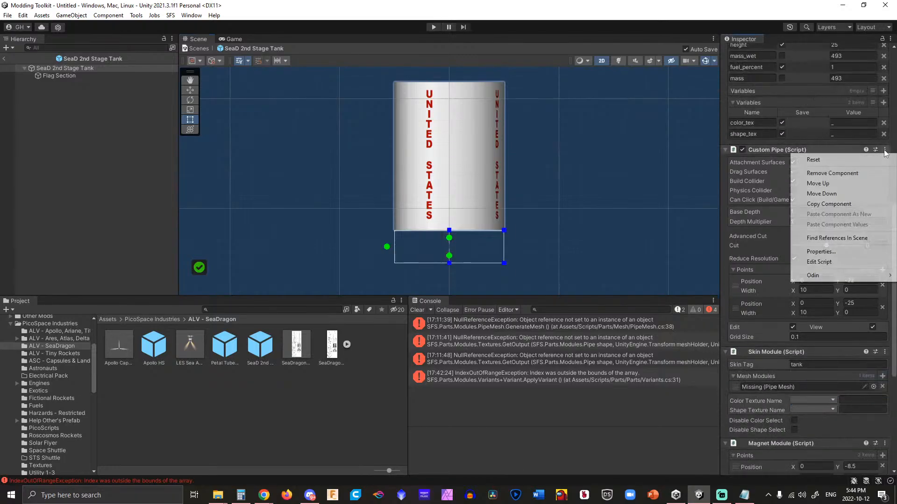
pyautogui.click(815, 172)
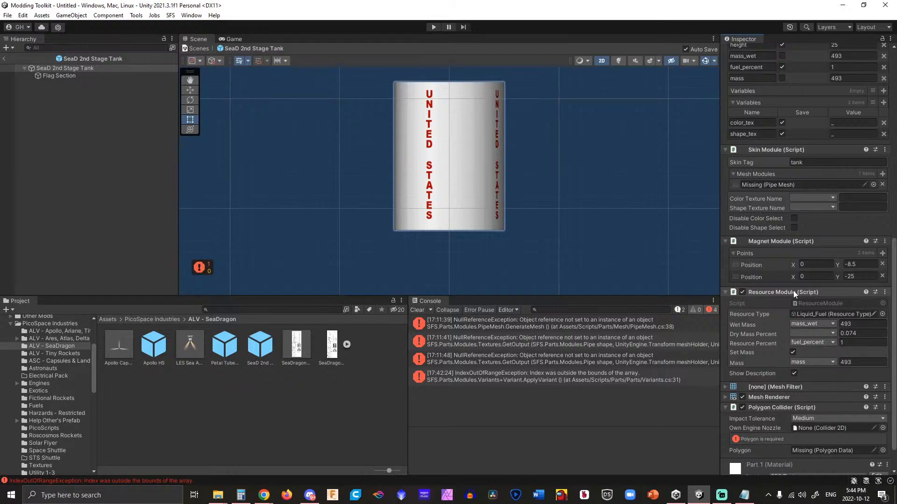
# Remove the Polygon Collider and Mesh Filter components from the SeaD 2nd Stage Tank root object.
pyautogui.scroll(-1, 793, 291)
pyautogui.click(885, 373)
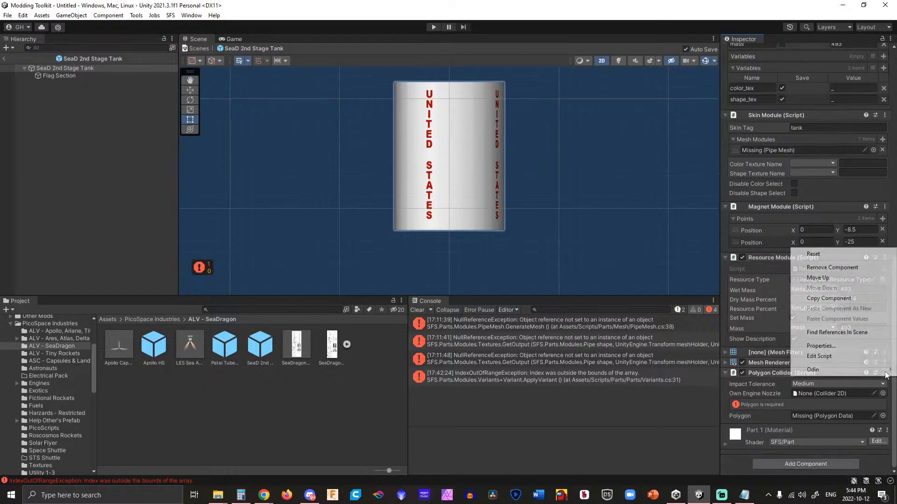
pyautogui.click(833, 268)
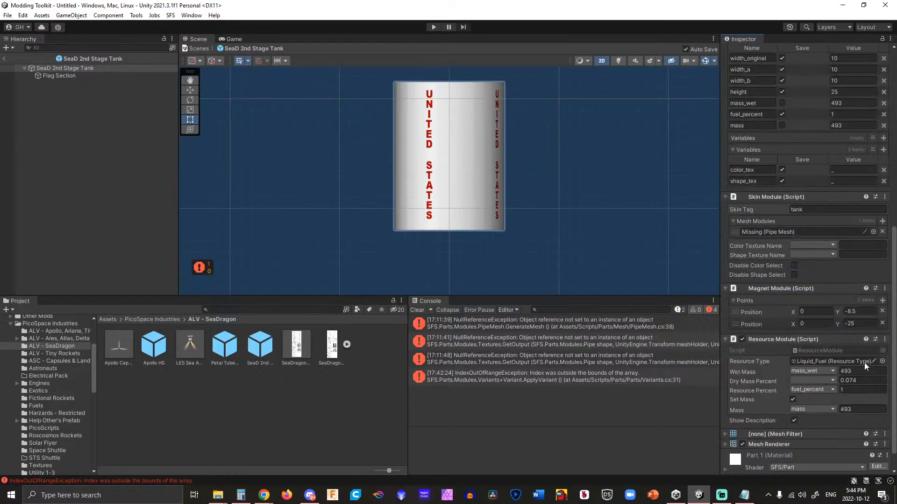
pyautogui.click(887, 435)
pyautogui.click(836, 353)
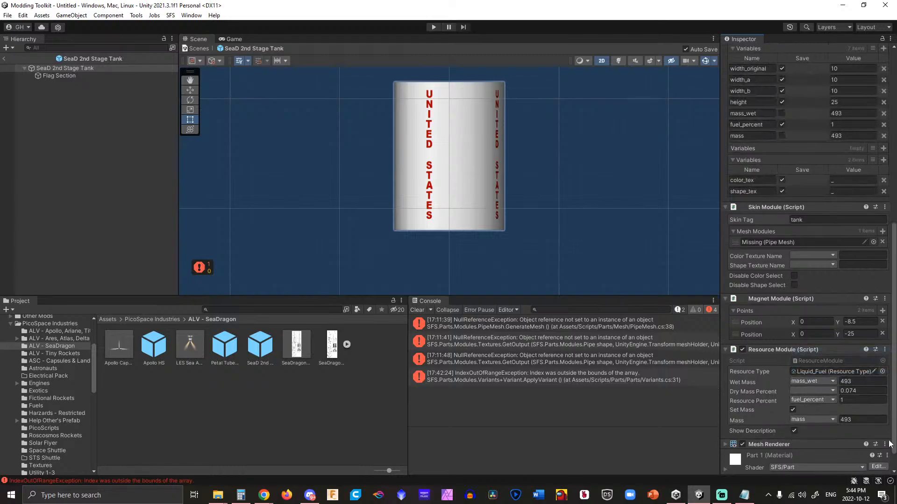
# Remove the Mesh Renderer component from the SeaD 2nd Stage Tank root object.
pyautogui.click(887, 455)
pyautogui.click(857, 440)
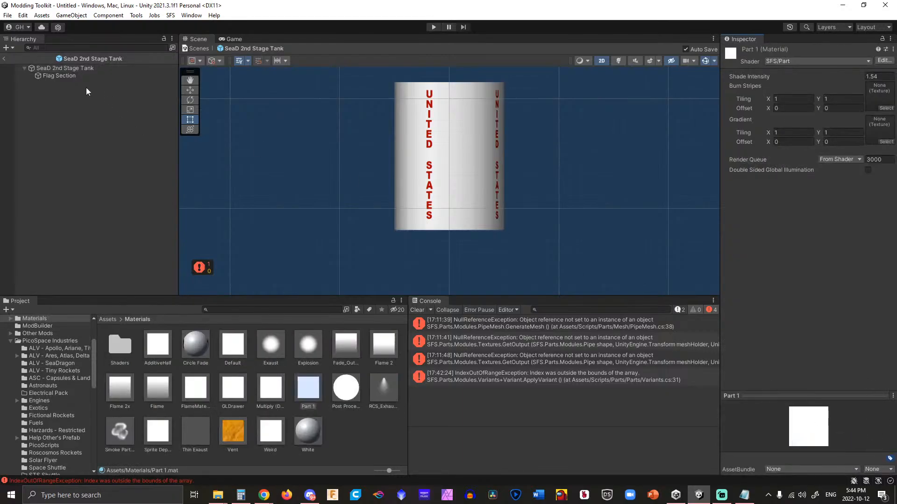
pyautogui.click(75, 68)
pyautogui.scroll(-10, 822, 287)
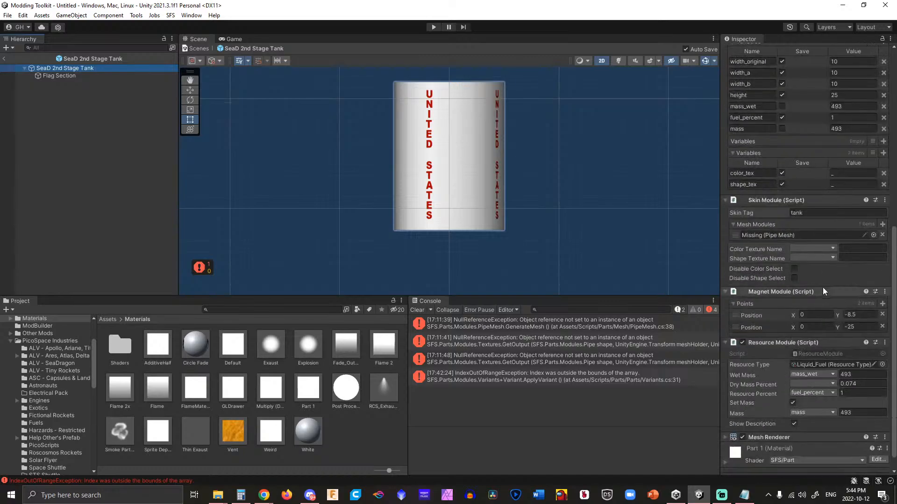
pyautogui.scroll(-1, 823, 287)
pyautogui.click(885, 419)
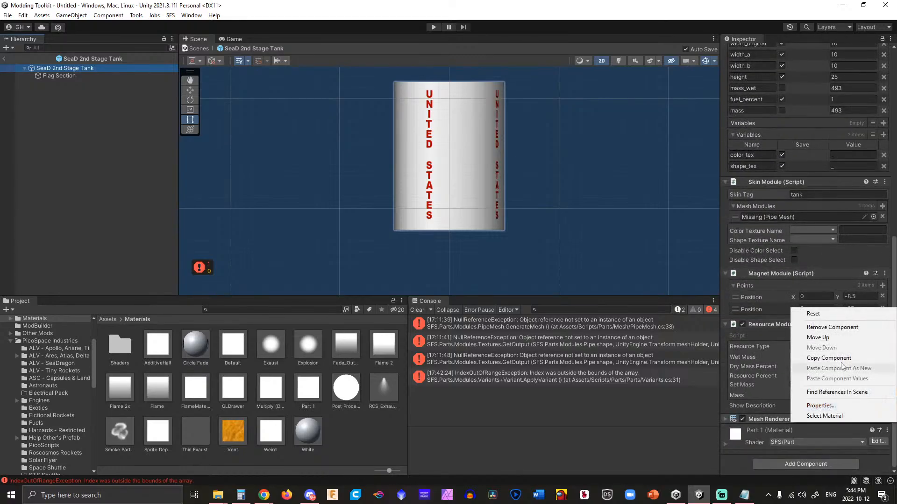
pyautogui.click(832, 328)
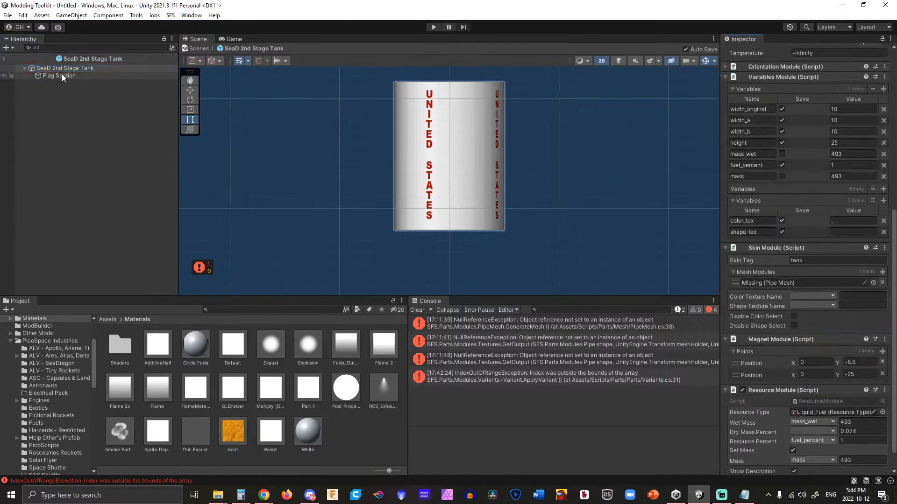
# Replace the missing entry in the Skin Module's mesh modules with the Flag Section pipe mesh.
pyautogui.scroll(5, 823, 150)
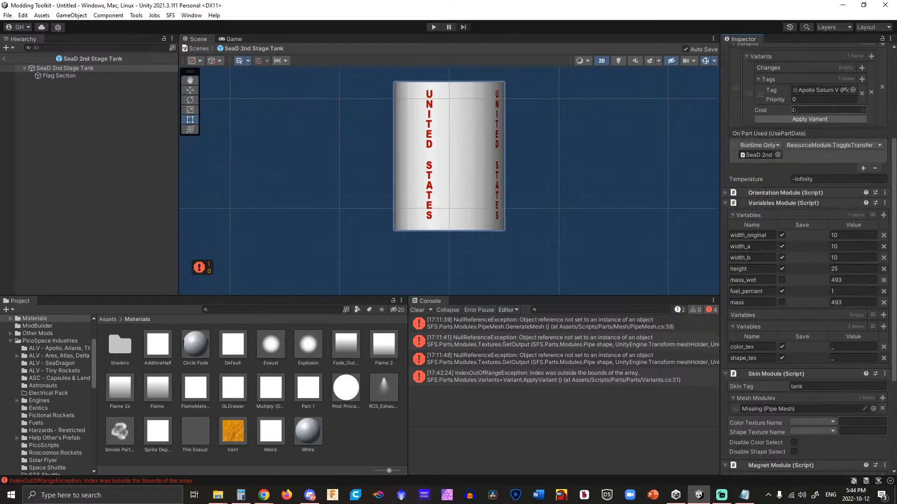
pyautogui.scroll(-6, 794, 313)
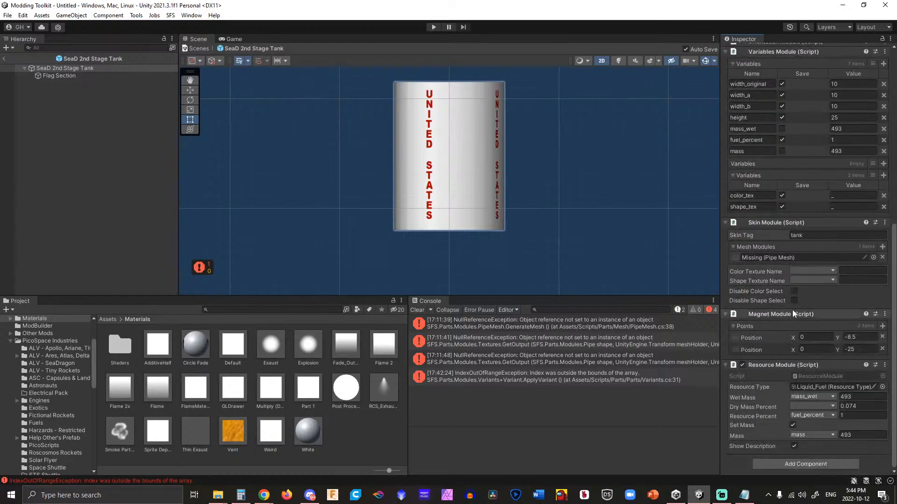
pyautogui.rightClick(802, 223)
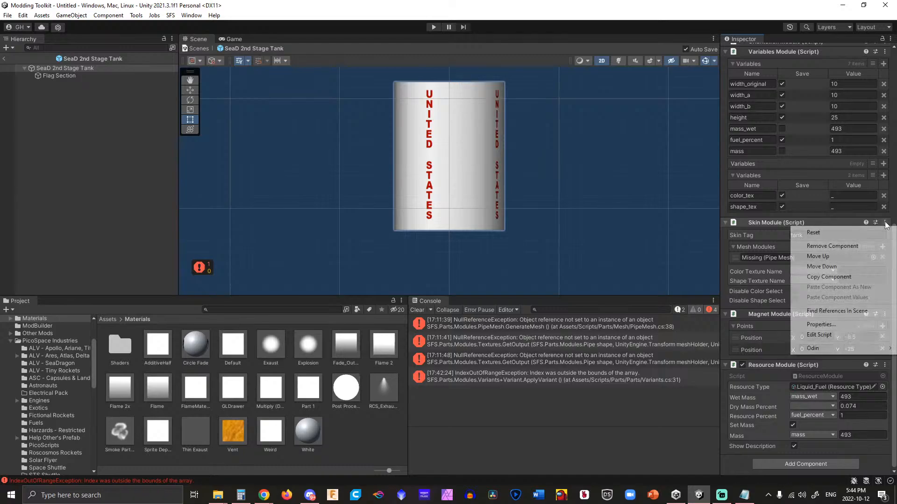
pyautogui.press('Escape')
pyautogui.scroll(3, 792, 219)
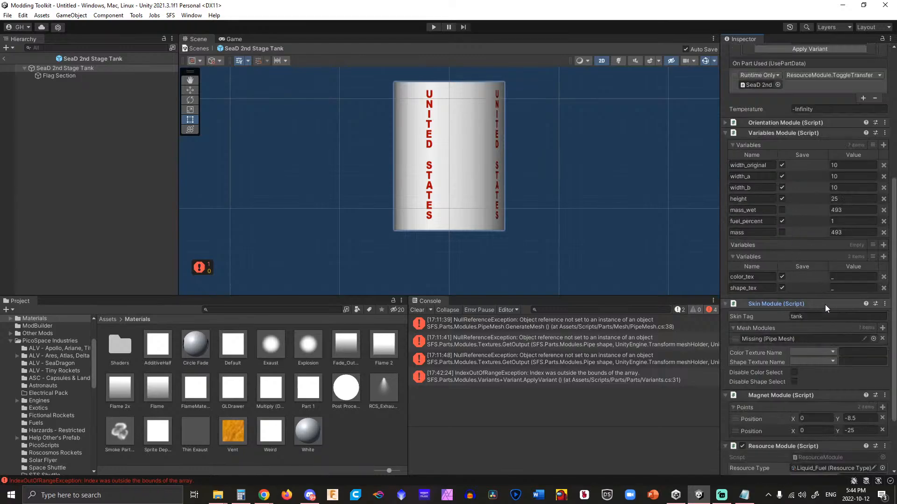
pyautogui.click(873, 339)
pyautogui.doubleClick(840, 332)
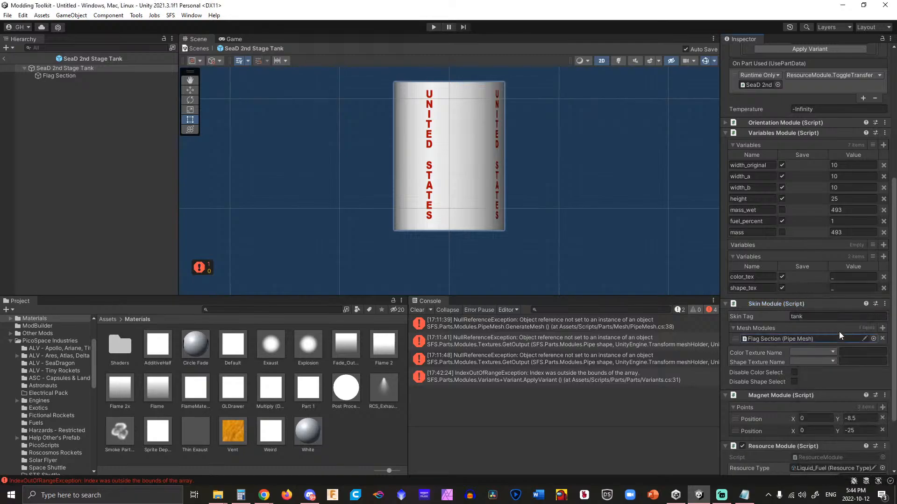
# Set the Skin Module's color texture name to color_tex and its shape texture name to shape_tex.
pyautogui.scroll(-3, 867, 343)
pyautogui.click(819, 276)
pyautogui.click(811, 297)
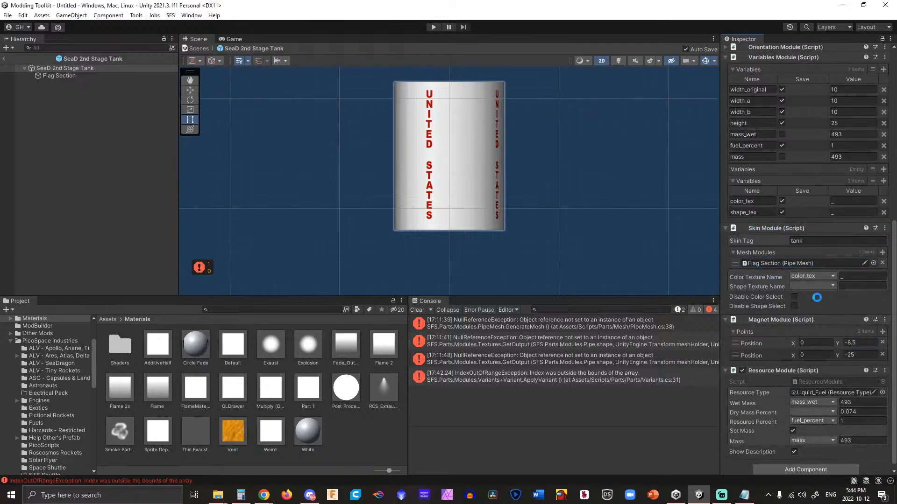
pyautogui.click(817, 286)
pyautogui.click(812, 316)
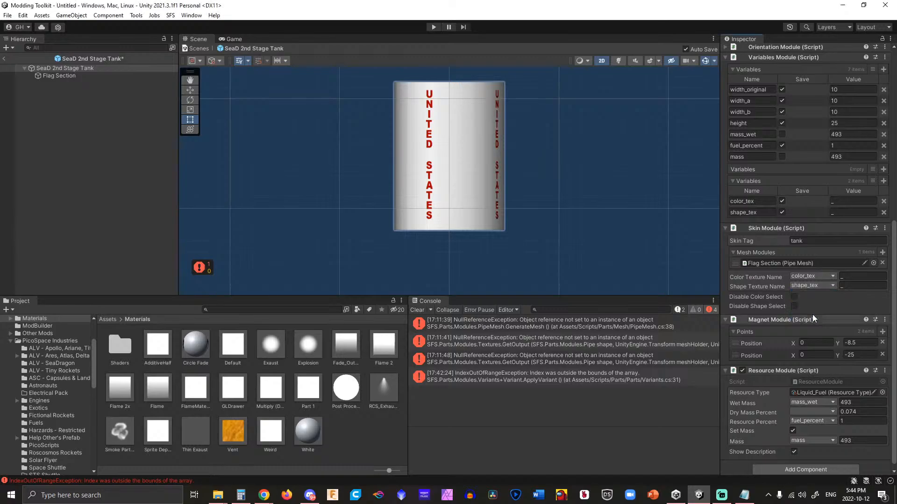
# Change the Flag Section's color texture to Color_White.
pyautogui.scroll(-1, 812, 288)
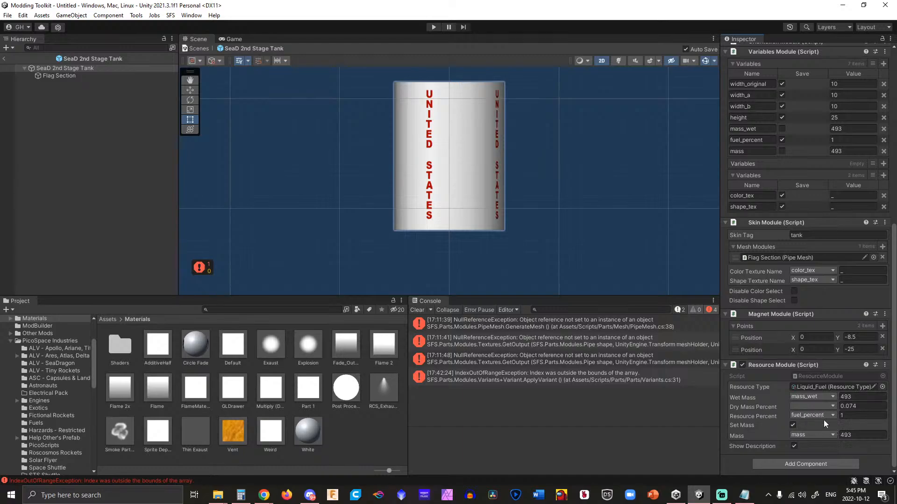
pyautogui.scroll(10, 833, 274)
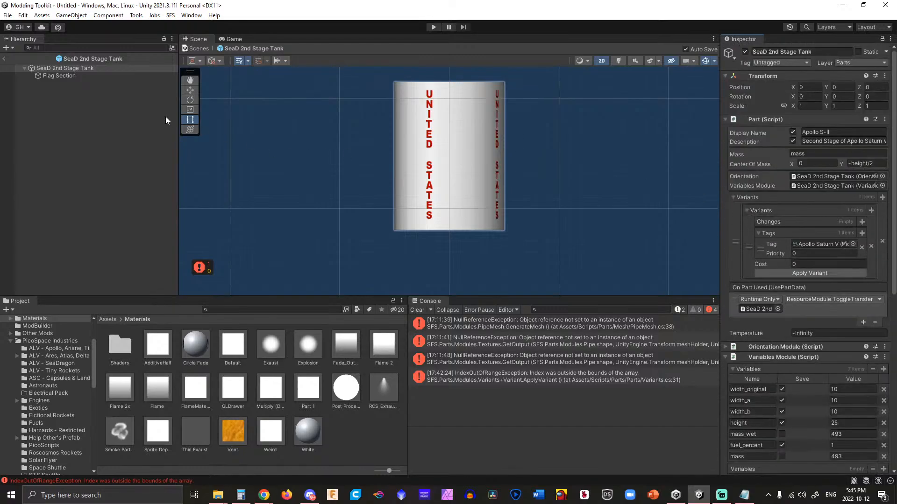
pyautogui.click(58, 78)
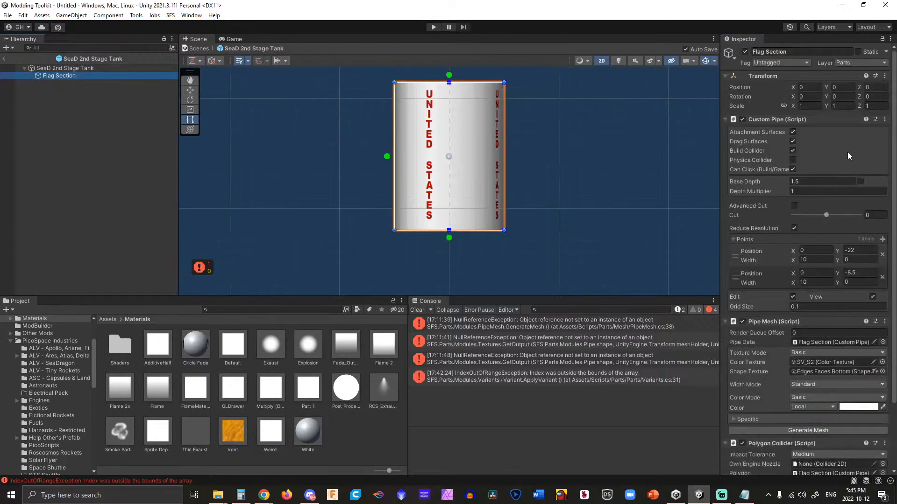
pyautogui.click(882, 363)
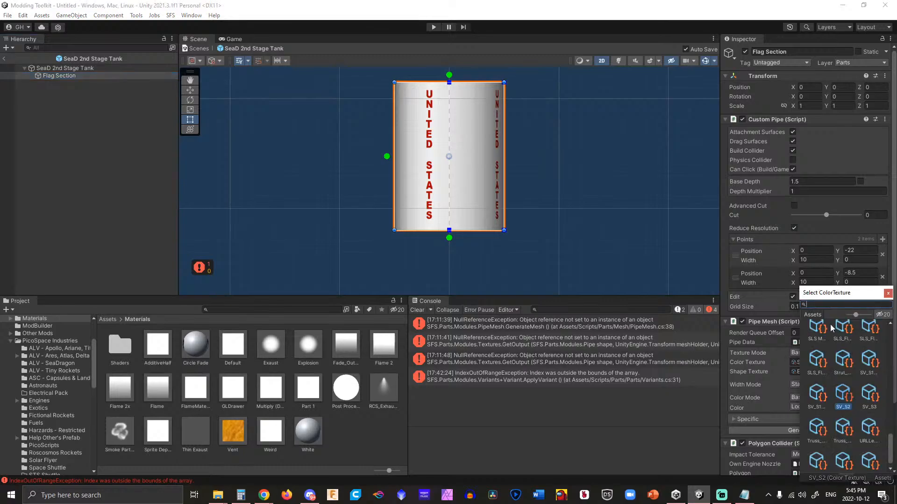
pyautogui.doubleClick(843, 330)
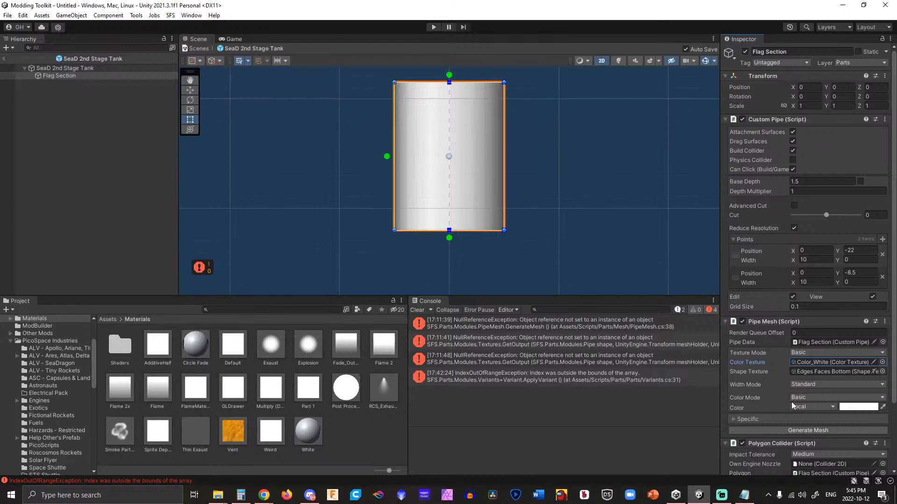
# Consult the SeaDragon.txt dimensions and set the Y positions of the Flag Section's two pipe points to 0 and 12.
pyautogui.click(744, 495)
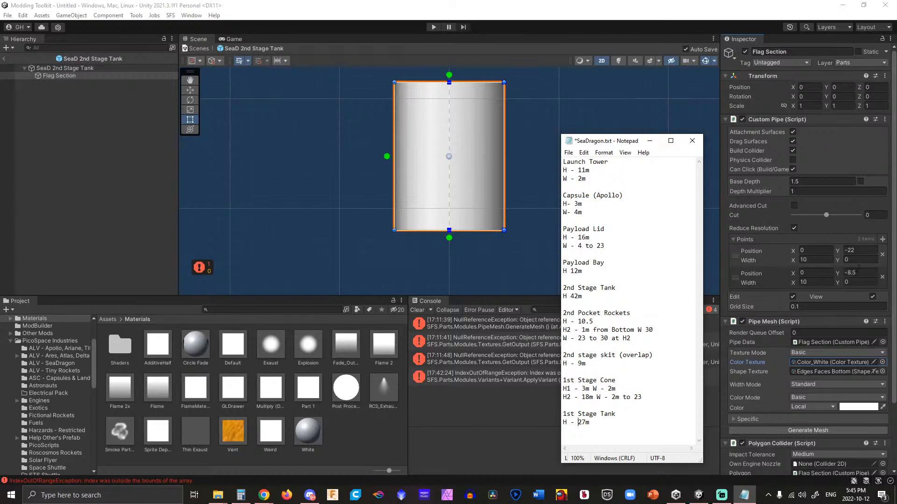
pyautogui.click(874, 251)
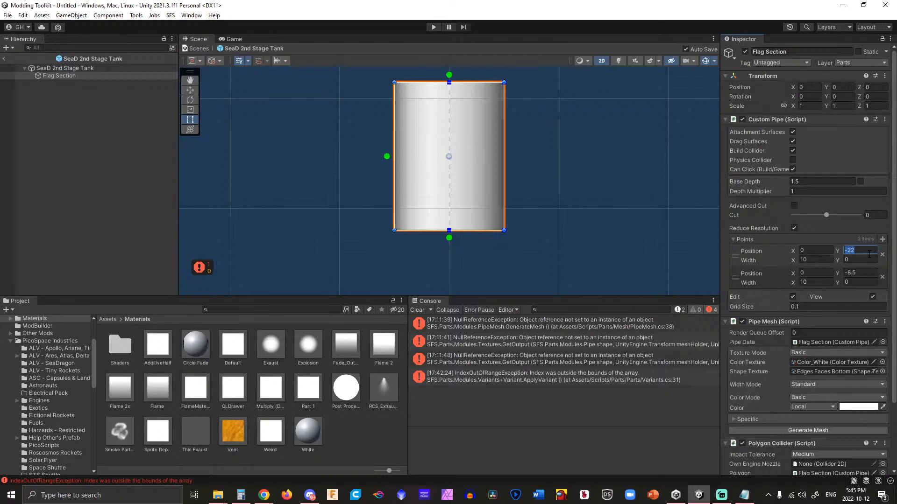
pyautogui.write('0')
pyautogui.click(863, 272)
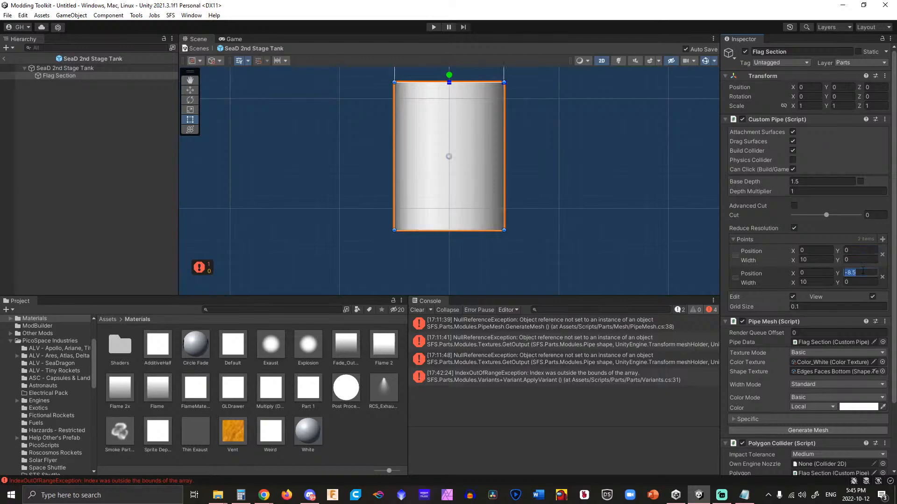
pyautogui.write('12')
# Set the X width of both Flag Section pipe points to 23 and regenerate the mesh.
pyautogui.click(818, 282)
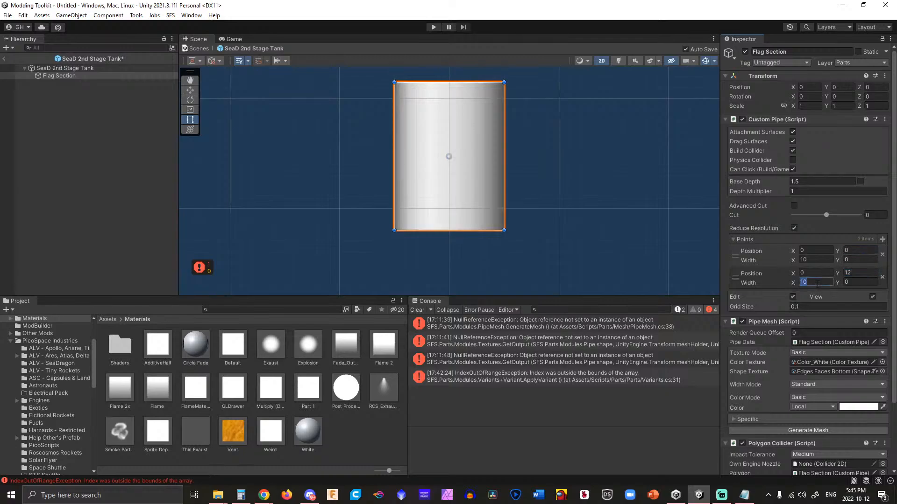
pyautogui.write('23')
pyautogui.click(818, 259)
pyautogui.write('23')
pyautogui.click(820, 429)
pyautogui.scroll(-1, 486, 157)
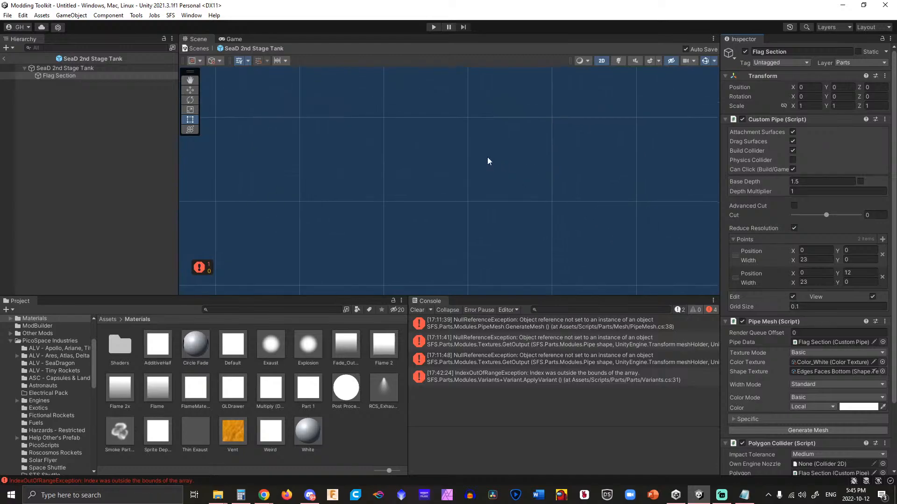
pyautogui.scroll(-10, 487, 158)
pyautogui.moveTo(552, 128); pyautogui.dragTo(555, 201, button='middle')
pyautogui.scroll(6, 551, 175)
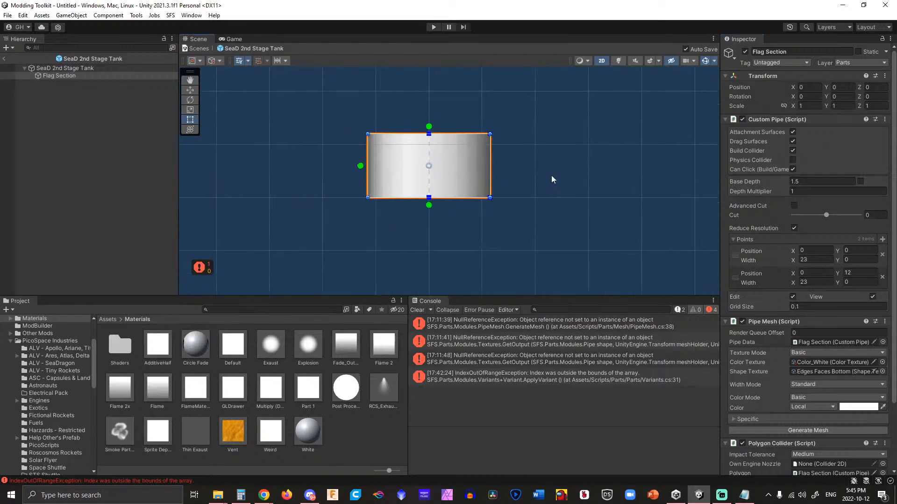
pyautogui.scroll(2, 551, 180)
pyautogui.moveTo(552, 168); pyautogui.dragTo(692, 192, button='middle')
pyautogui.scroll(3, 636, 180)
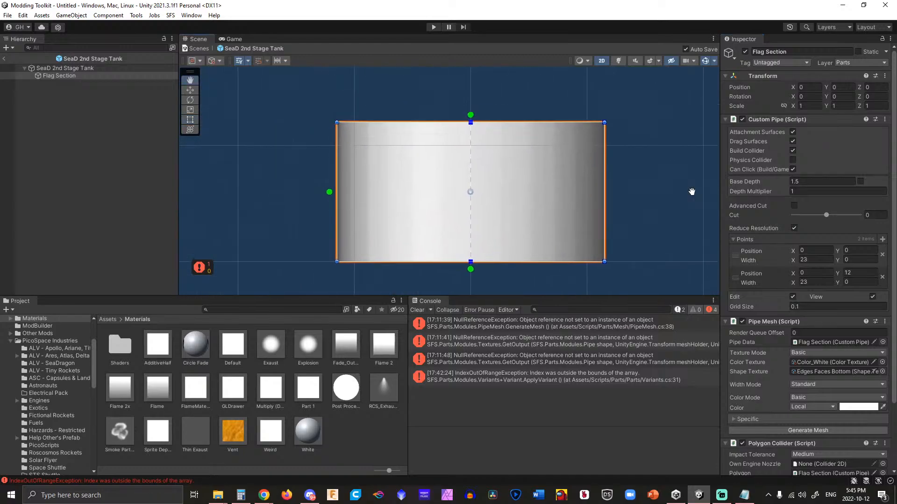
# Rename the Flag Section object inside the SeaD 2nd Stage Tank prefab as Tank.
pyautogui.click(80, 77)
pyautogui.click(80, 77)
pyautogui.write('Tan')
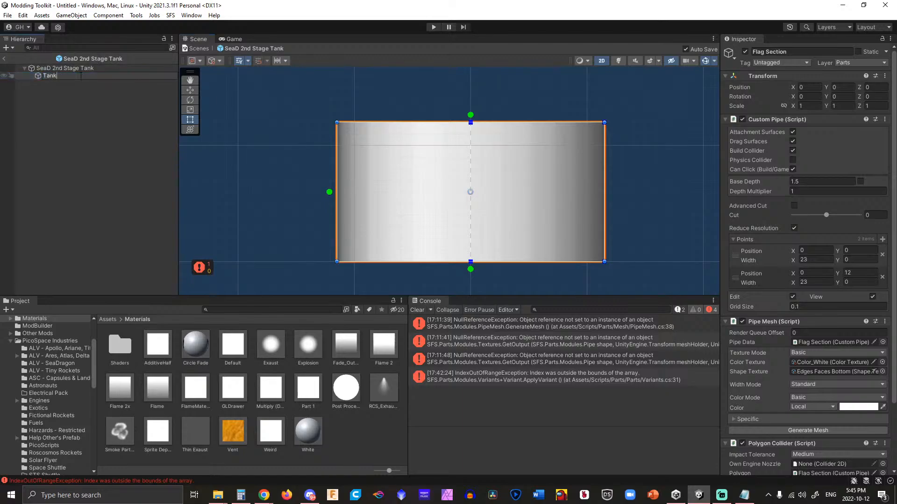
pyautogui.write('k')
pyautogui.press('Return')
pyautogui.click(293, 156)
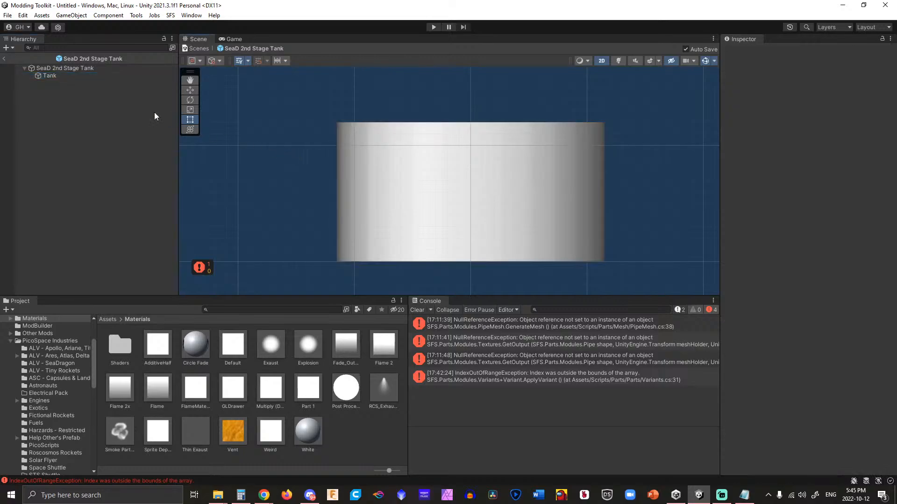
# Duplicate the SeaD 2nd Stage Tank prefab in the ALV - SeaDragon folder.
pyautogui.click(54, 363)
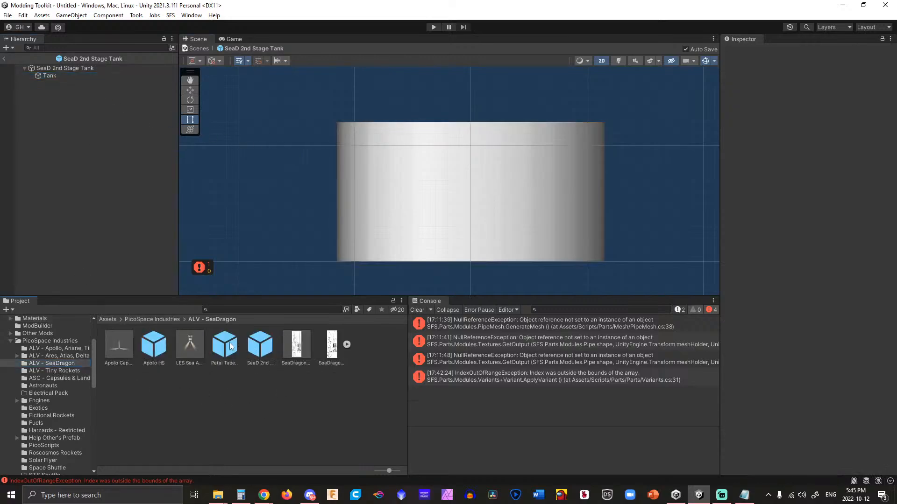
pyautogui.click(258, 350)
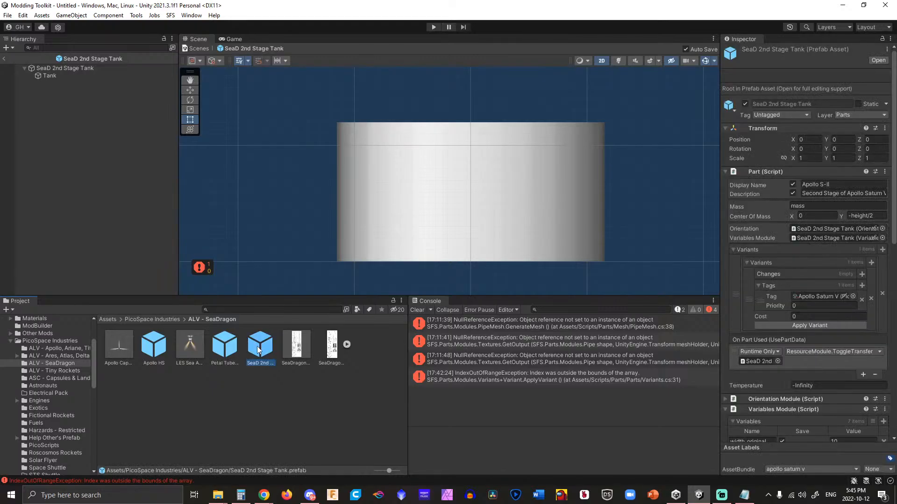
pyautogui.hotkey('ctrl', 'd')
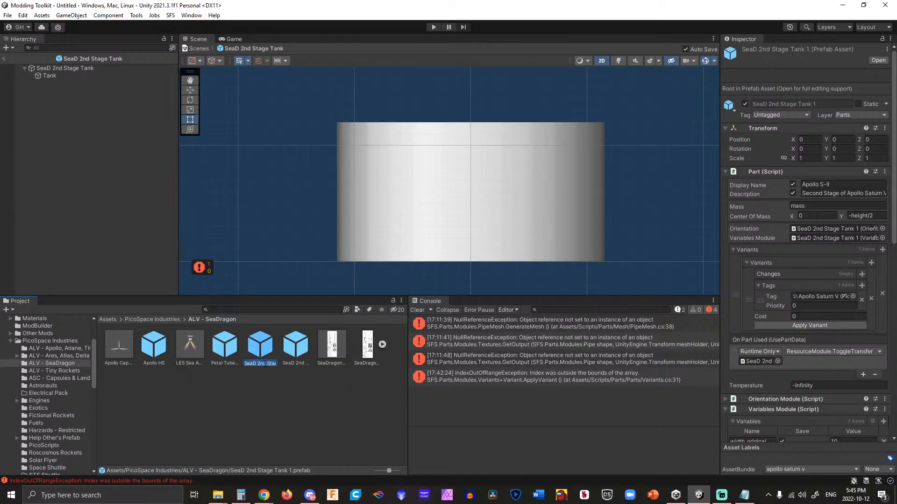
# Rename the duplicated tank prefab as SeaD 1st Stage Tank.
pyautogui.click(262, 364)
pyautogui.press('Left')
pyautogui.press('Left')
pyautogui.press('Left')
pyautogui.press('Left')
pyautogui.press('Left')
pyautogui.press('Left')
pyautogui.press('Delete')
pyautogui.write('1')
pyautogui.press('Return')
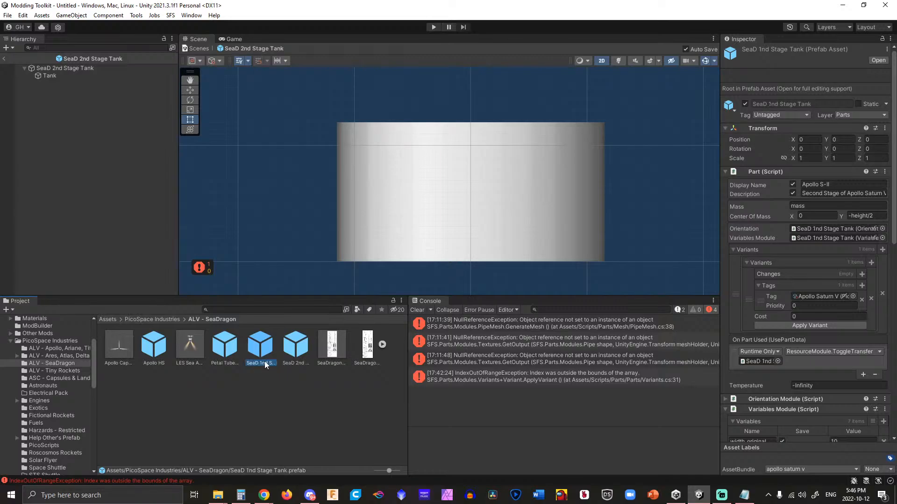
pyautogui.click(264, 360)
pyautogui.press('BackSpace')
pyautogui.press('BackSpace')
pyautogui.write('st')
pyautogui.press('Return')
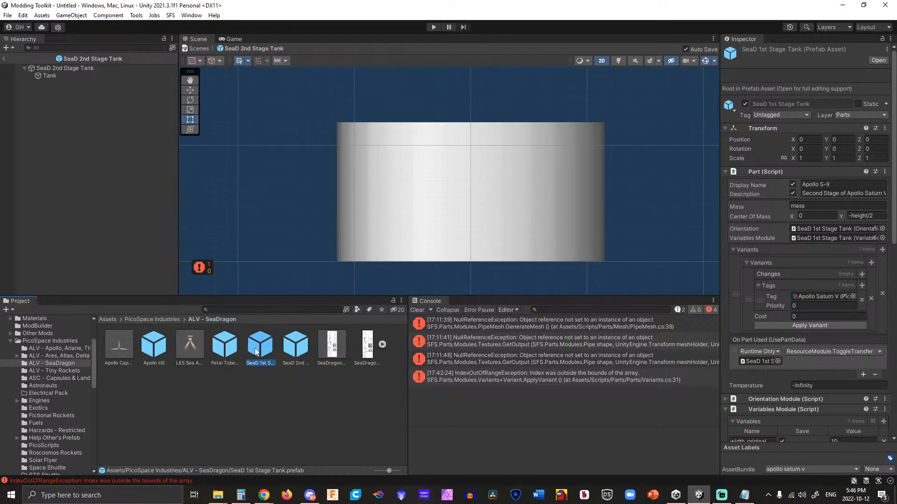
# Consult the SeaDragon.txt dimensions, set the Y position of the Tank's second pipe point to 27 and regenerate its mesh.
pyautogui.click(743, 497)
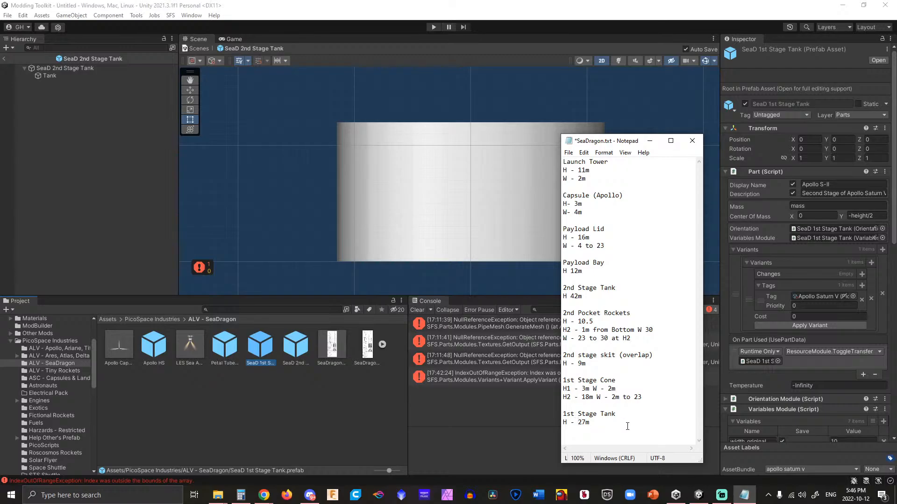
pyautogui.click(727, 290)
pyautogui.click(51, 76)
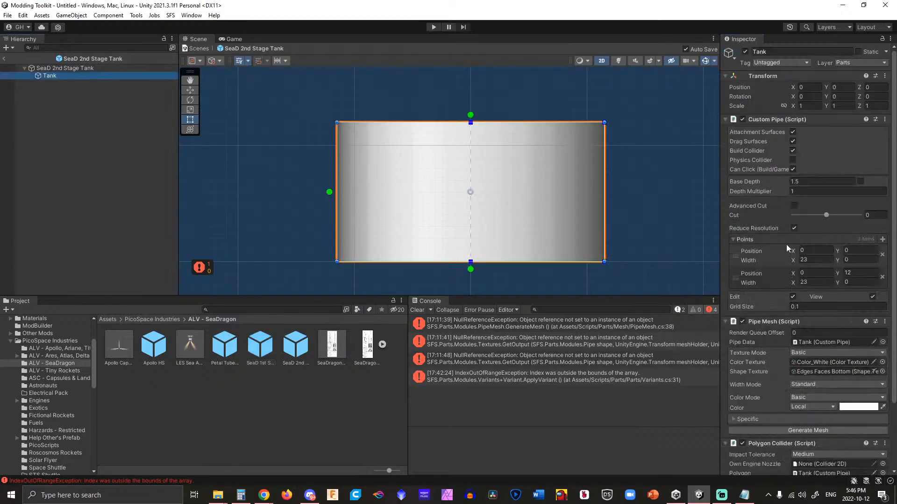
pyautogui.scroll(-5, 785, 262)
pyautogui.click(859, 194)
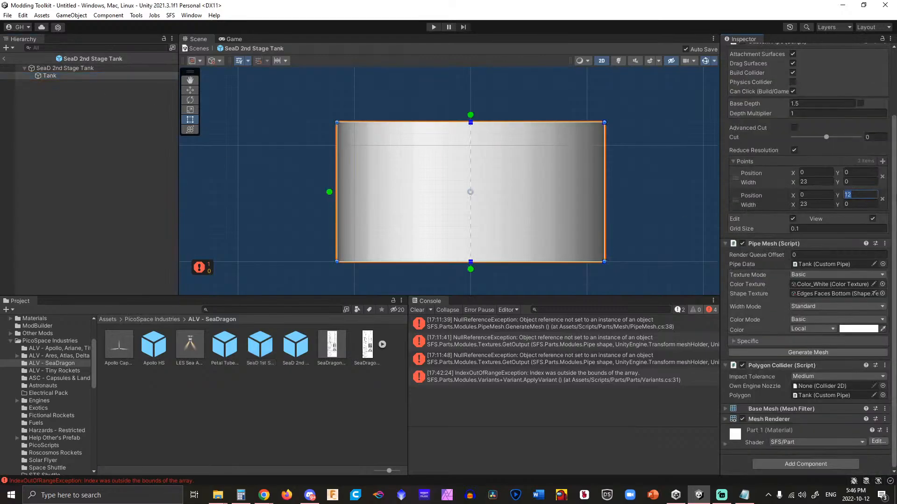
pyautogui.write('27')
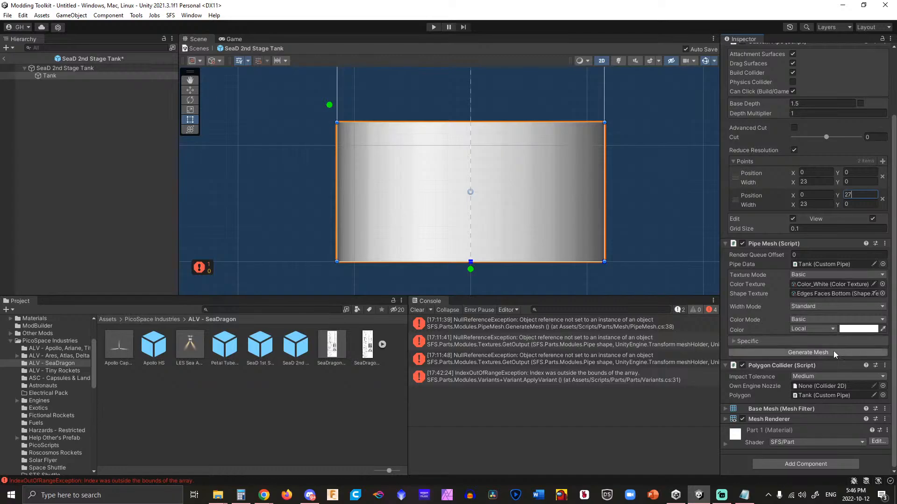
pyautogui.click(808, 352)
pyautogui.scroll(-6, 442, 178)
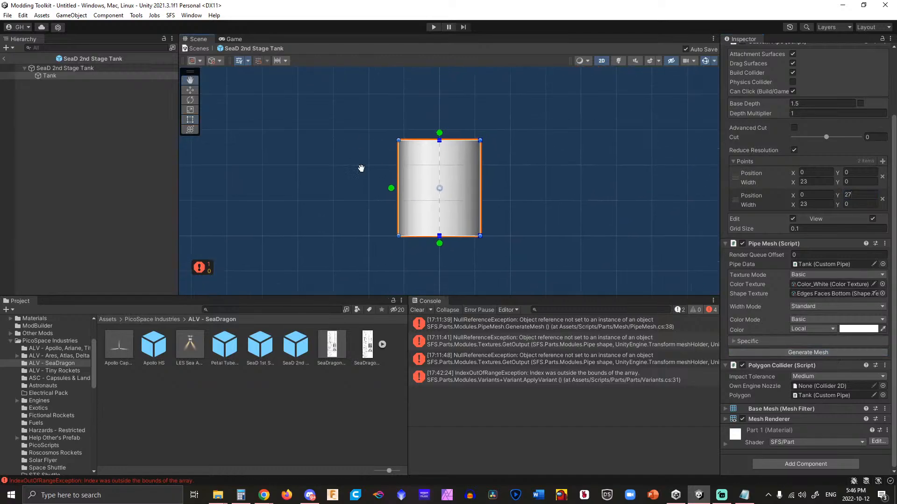
pyautogui.moveTo(362, 169); pyautogui.dragTo(374, 144, button='middle')
pyautogui.scroll(5, 382, 194)
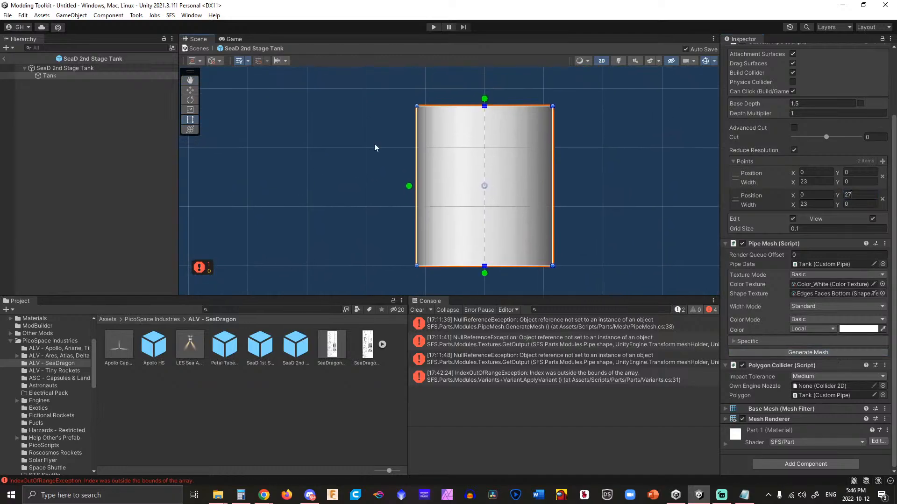
pyautogui.scroll(1, 374, 147)
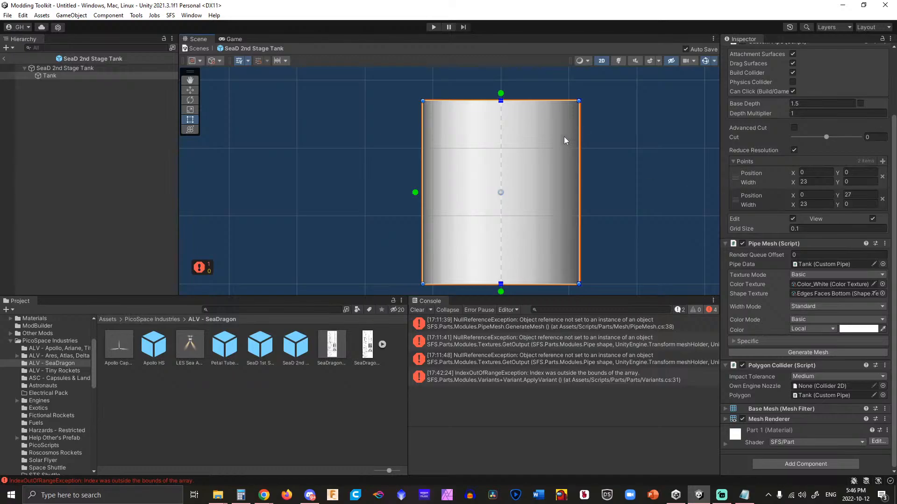
pyautogui.click(405, 156)
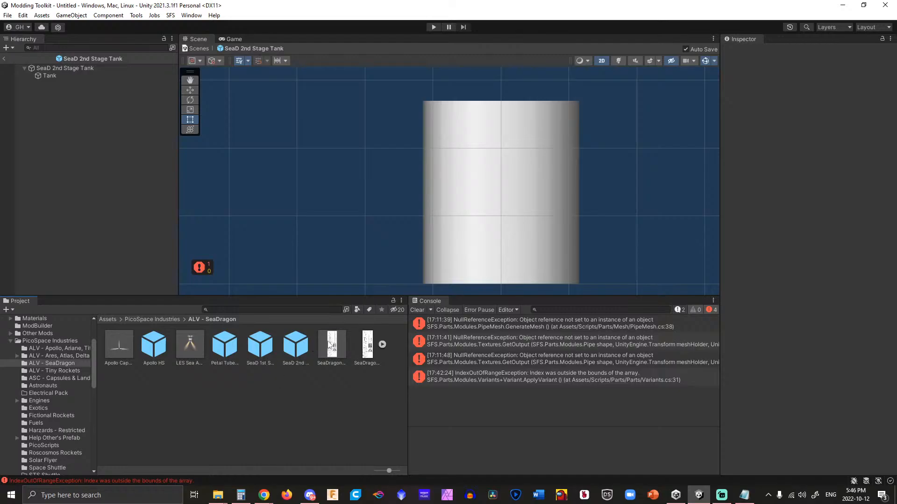
# Open the SeaDragon Construct prefab and place the LES Sea Apollo prefab on the nose tip of the blueprint's unshaded rocket.
pyautogui.doubleClick(329, 345)
pyautogui.scroll(-8, 317, 179)
pyautogui.moveTo(279, 167); pyautogui.dragTo(319, 221, button='middle')
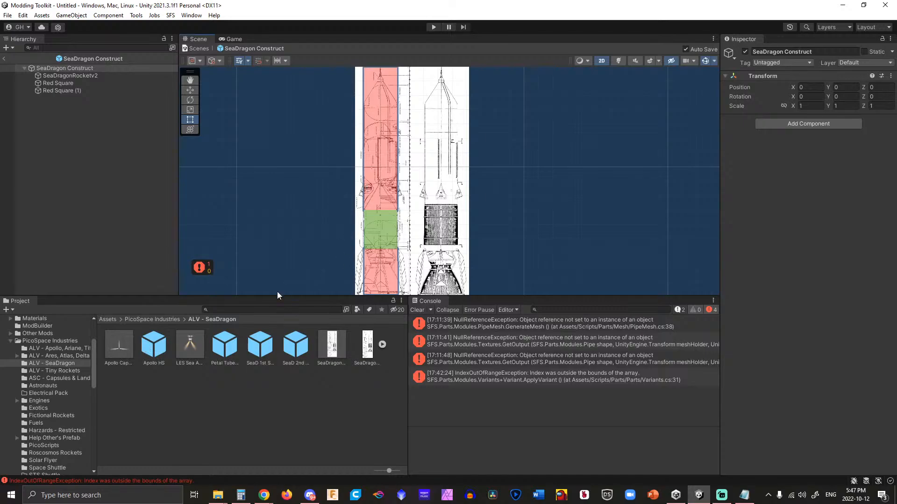
pyautogui.moveTo(337, 148); pyautogui.dragTo(336, 234, button='middle')
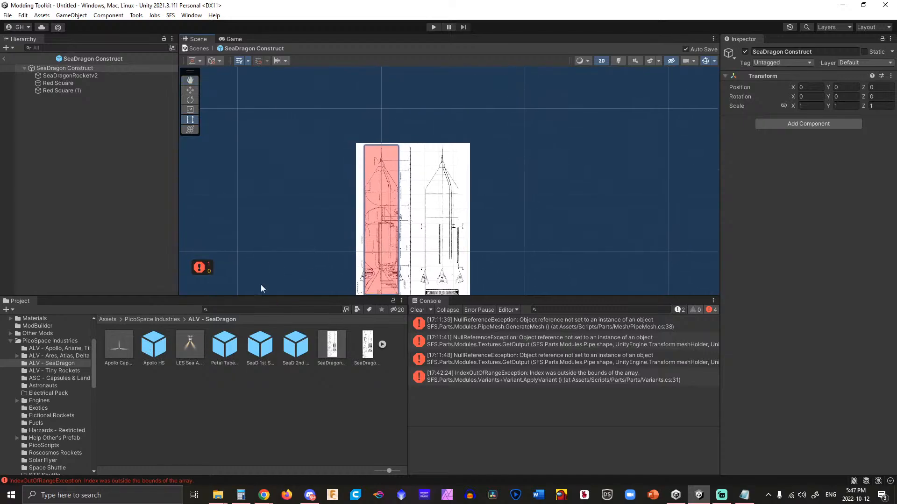
pyautogui.moveTo(194, 347)
pyautogui.mouseDown()
pyautogui.moveTo(321, 190)
pyautogui.moveTo(382, 168)
pyautogui.moveTo(443, 167)
pyautogui.mouseUp()
pyautogui.click(485, 168)
pyautogui.scroll(3, 495, 186)
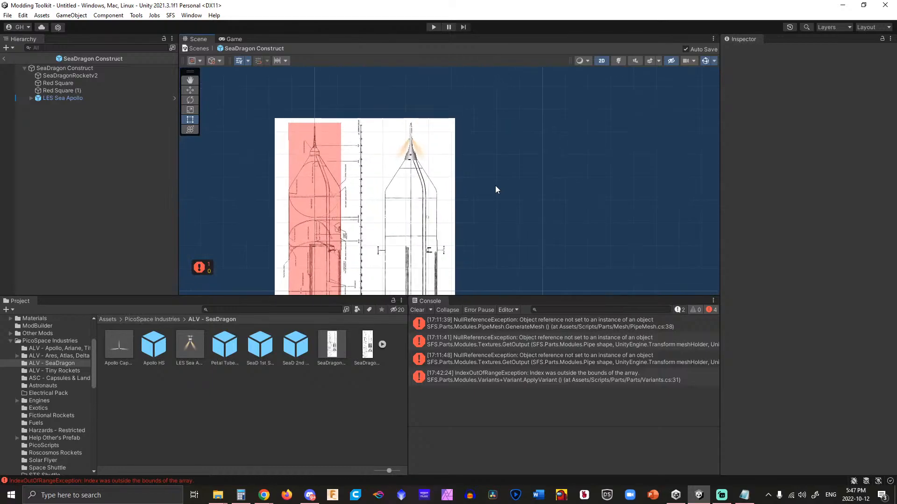
pyautogui.moveTo(495, 186); pyautogui.dragTo(499, 225, button='middle')
pyautogui.scroll(12, 497, 218)
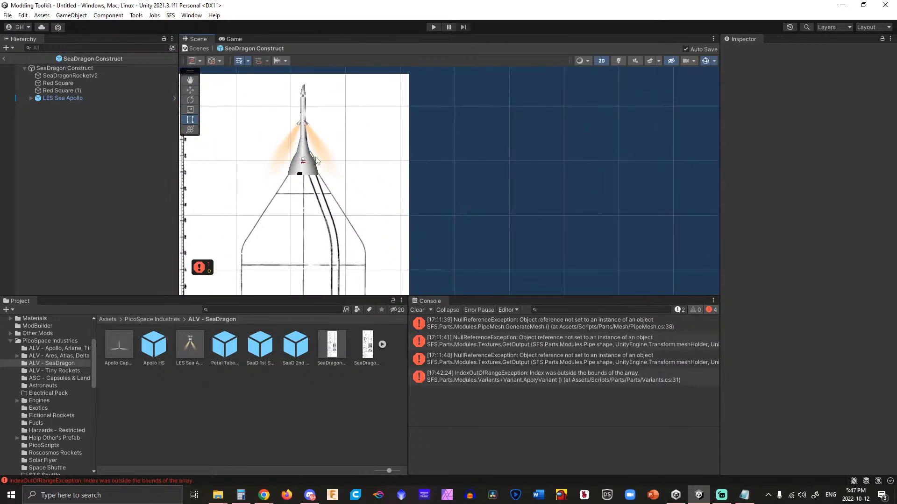
# Set the LES Sea Apollo's Y position to 163.7 and place the Apollo Capsule prefab just beneath it.
pyautogui.click(316, 160)
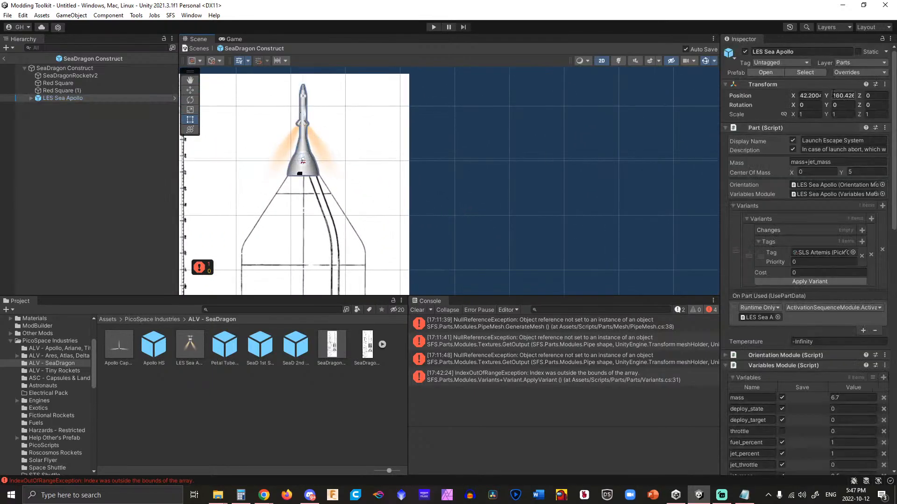
pyautogui.moveTo(827, 95)
pyautogui.mouseDown()
pyautogui.moveTo(856, 97)
pyautogui.moveTo(841, 100)
pyautogui.mouseUp()
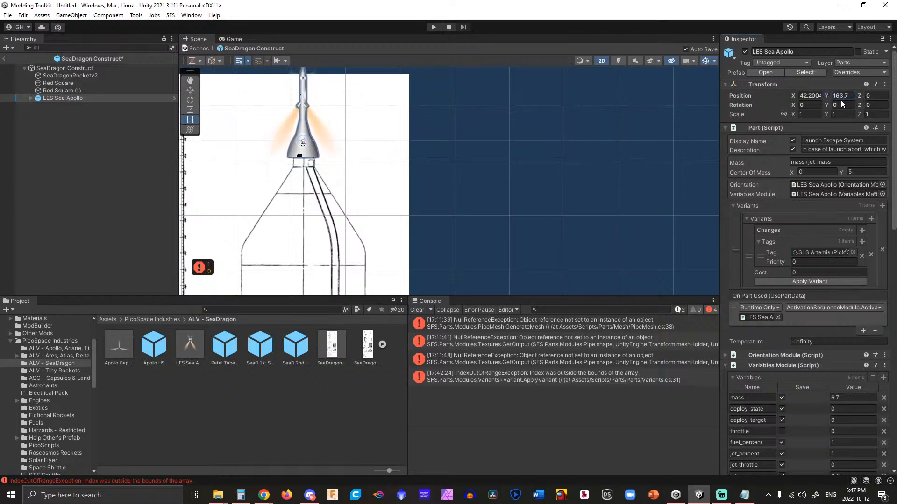
pyautogui.click(201, 390)
pyautogui.moveTo(121, 347); pyautogui.dragTo(304, 146)
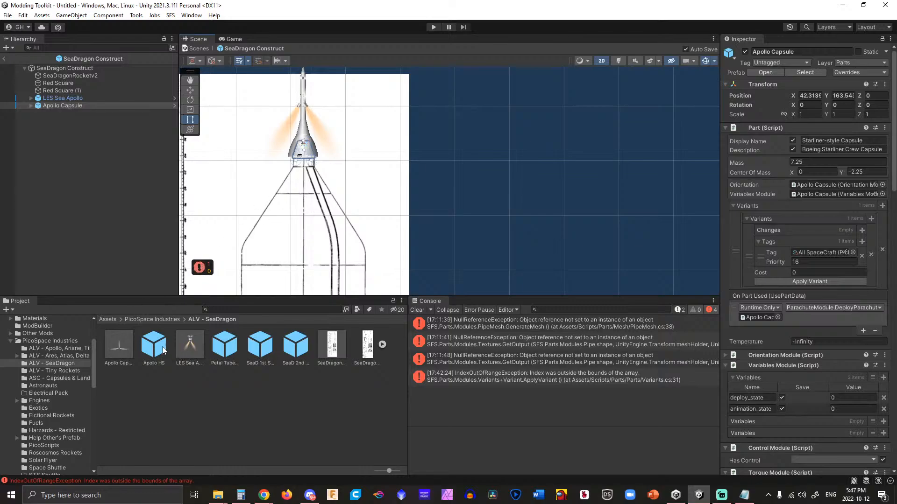
# Add the SeaD 2nd Stage Tank prefab over the right-hand rocket in the blueprint and set its Y position to 102.9.
pyautogui.scroll(-10, 431, 234)
pyautogui.moveTo(481, 237); pyautogui.dragTo(500, 57, button='middle')
pyautogui.moveTo(297, 348); pyautogui.dragTo(368, 203)
pyautogui.moveTo(487, 171); pyautogui.dragTo(559, 254, button='middle')
pyautogui.moveTo(455, 240); pyautogui.dragTo(427, 193)
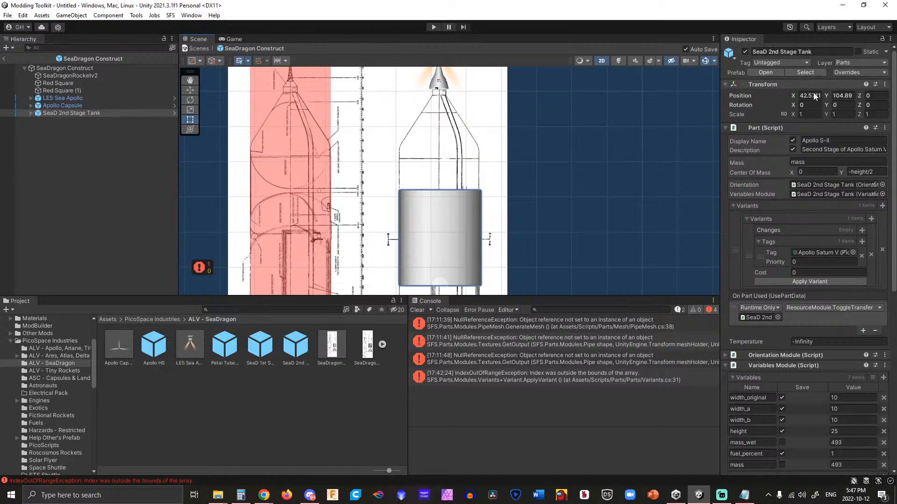
pyautogui.moveTo(827, 96); pyautogui.dragTo(843, 98)
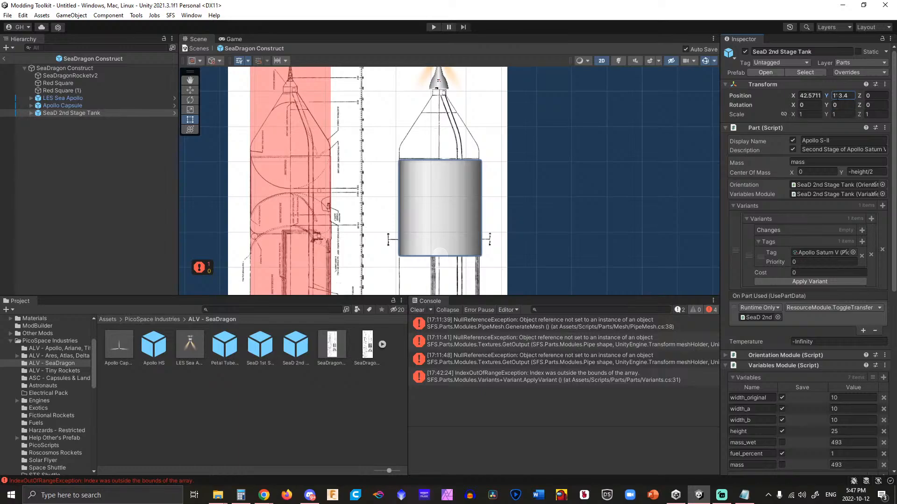
pyautogui.moveTo(831, 96); pyautogui.dragTo(817, 100)
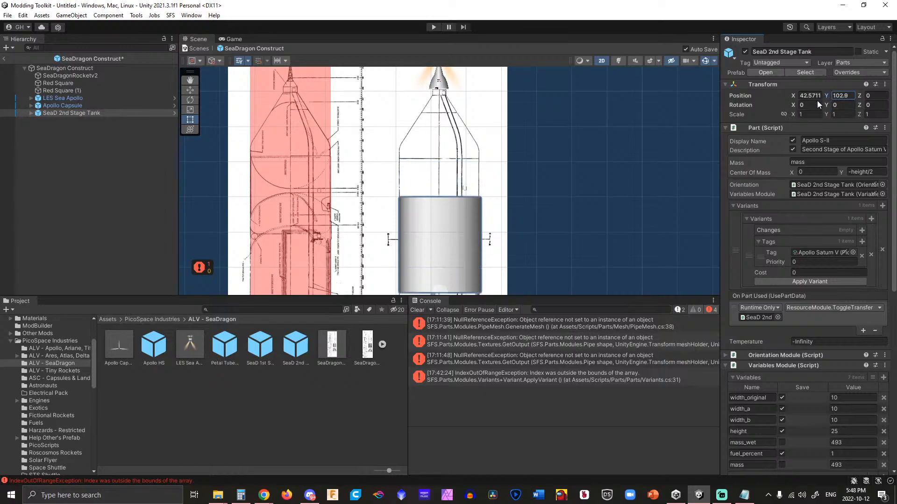
# Open the SeaD 1st Stage Tank prefab, set its Tank pipe's second point to Y 27 per the dimension notes, and regenerate the mesh.
pyautogui.moveTo(582, 203)
pyautogui.mouseDown(button='middle')
pyautogui.moveTo(614, 127)
pyautogui.moveTo(608, 122)
pyautogui.mouseUp(button='middle')
pyautogui.scroll(-3, 555, 190)
pyautogui.moveTo(570, 215); pyautogui.dragTo(565, 148, button='middle')
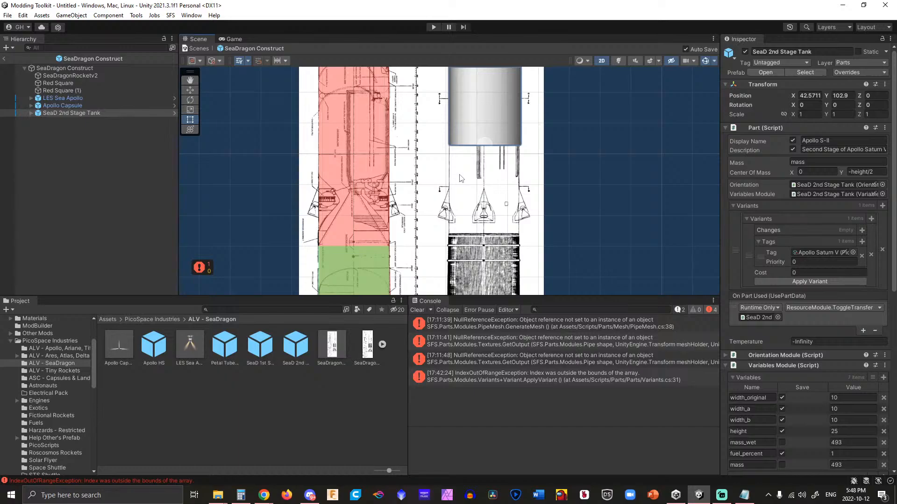
pyautogui.click(589, 125)
pyautogui.moveTo(590, 142); pyautogui.dragTo(583, 217, button='middle')
pyautogui.scroll(3, 582, 218)
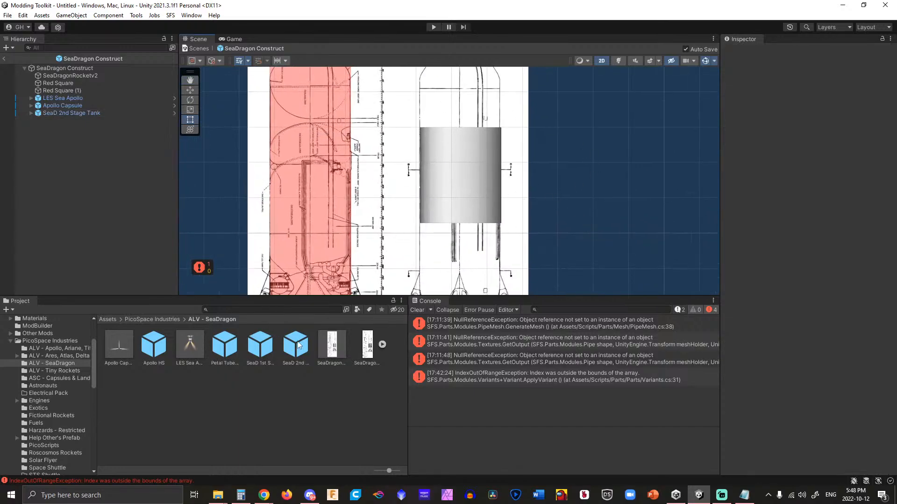
pyautogui.moveTo(264, 347); pyautogui.dragTo(293, 339)
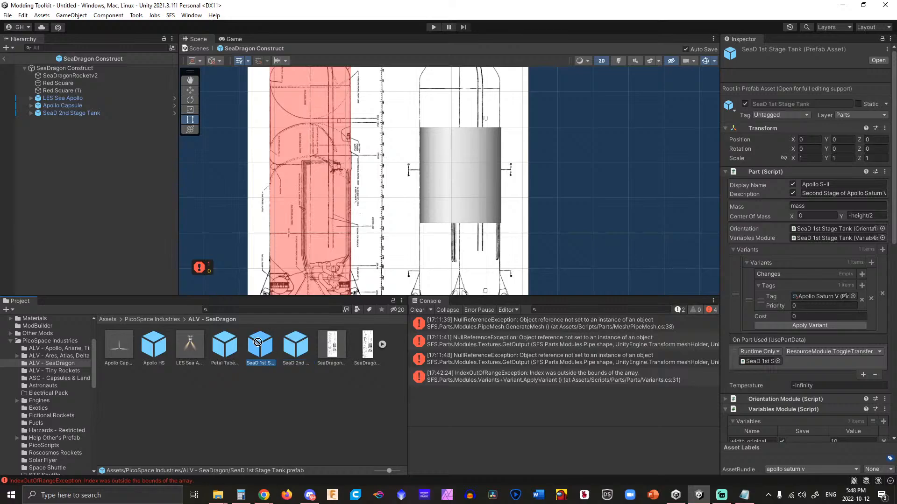
pyautogui.doubleClick(260, 346)
pyautogui.click(503, 170)
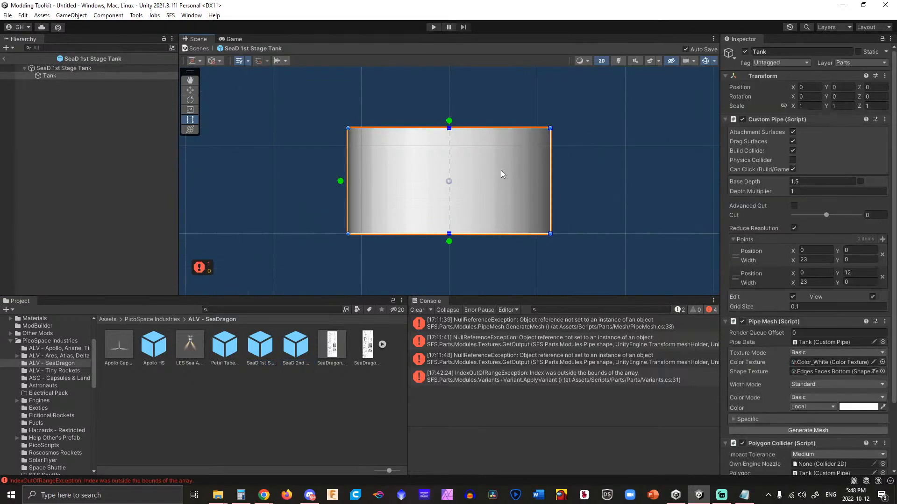
pyautogui.click(855, 273)
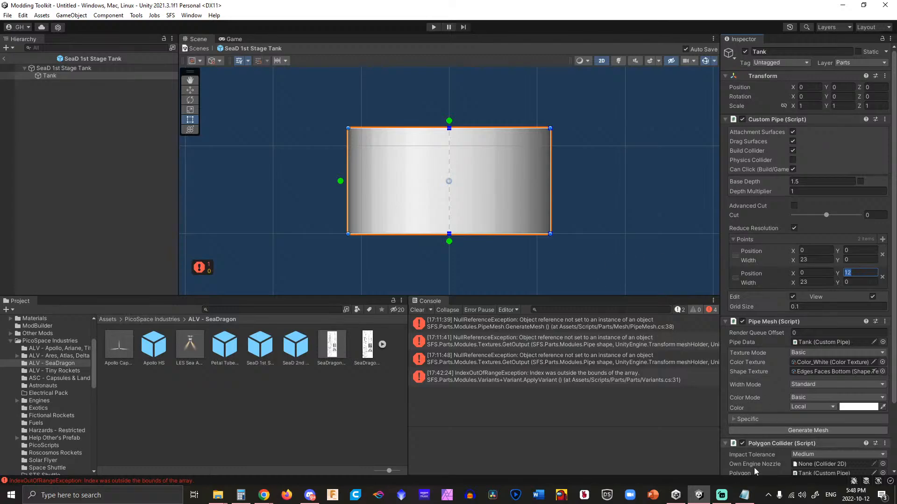
pyautogui.click(744, 495)
pyautogui.click(744, 496)
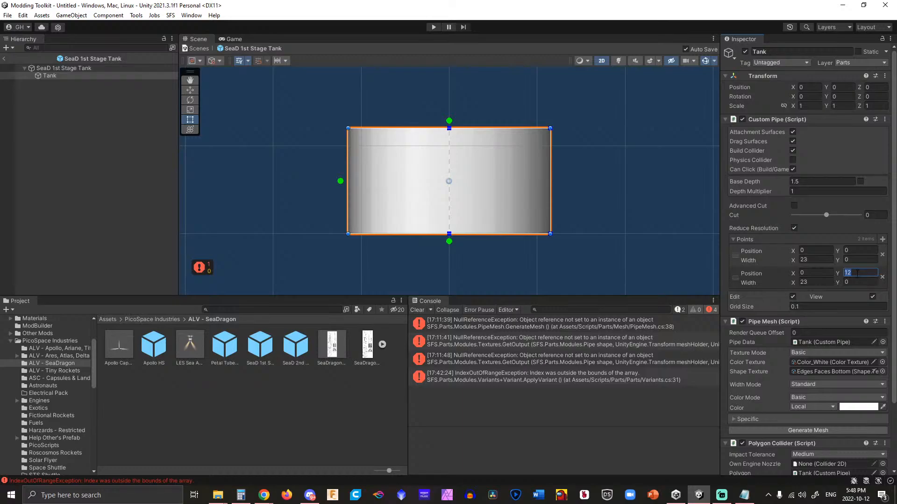
pyautogui.write('27')
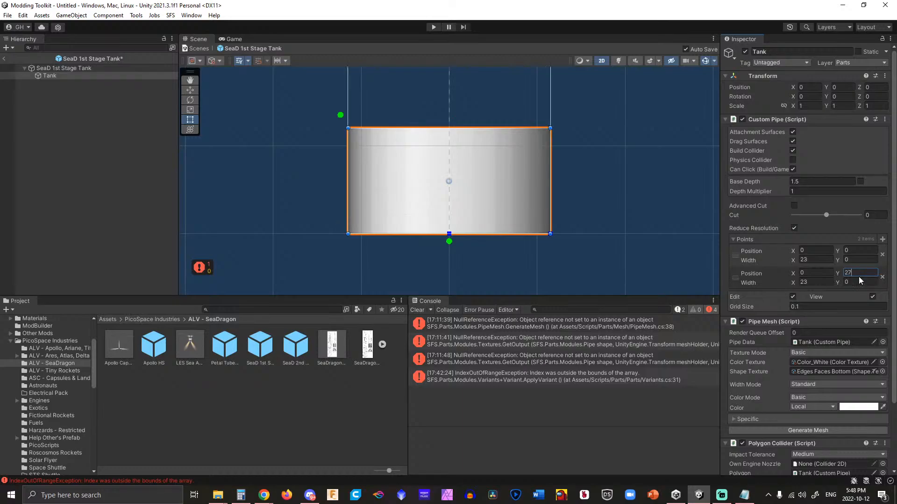
pyautogui.click(765, 431)
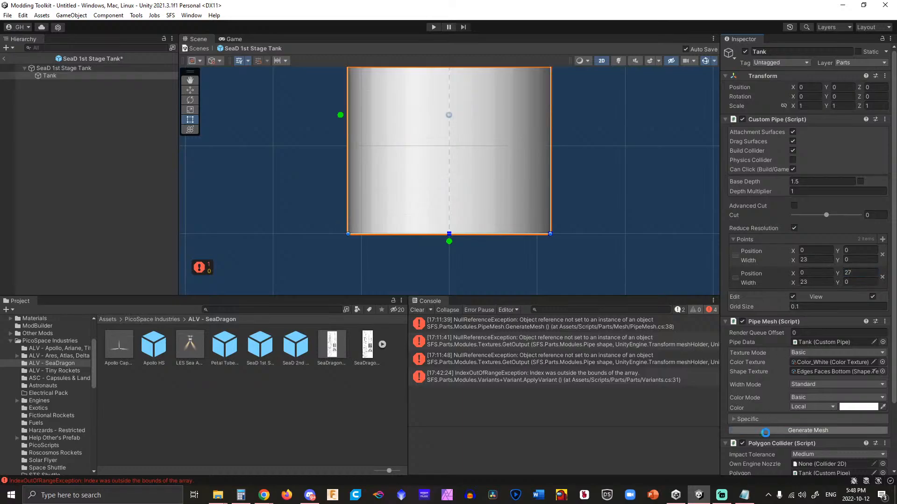
# Open the SeaD 2nd Stage Tank prefab, set its Tank pipe's second point to Y 42 per the dimension notes, and regenerate the mesh.
pyautogui.click(266, 350)
pyautogui.doubleClick(297, 351)
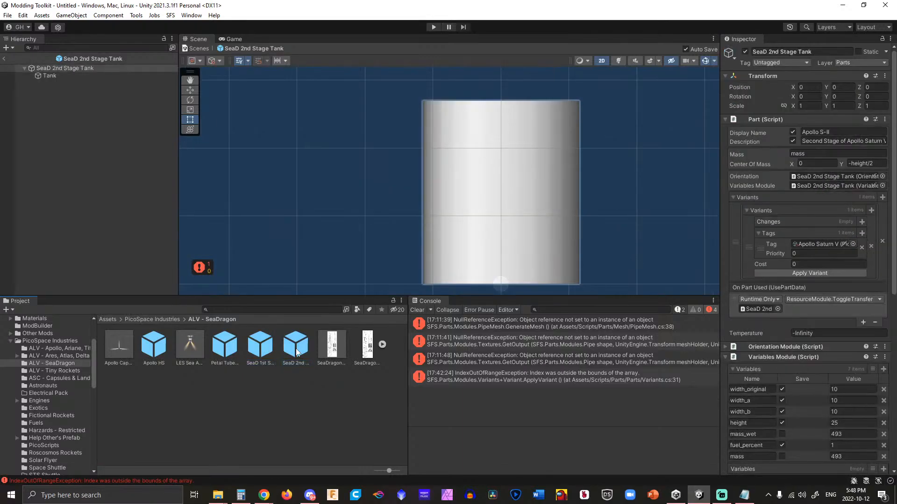
pyautogui.click(535, 167)
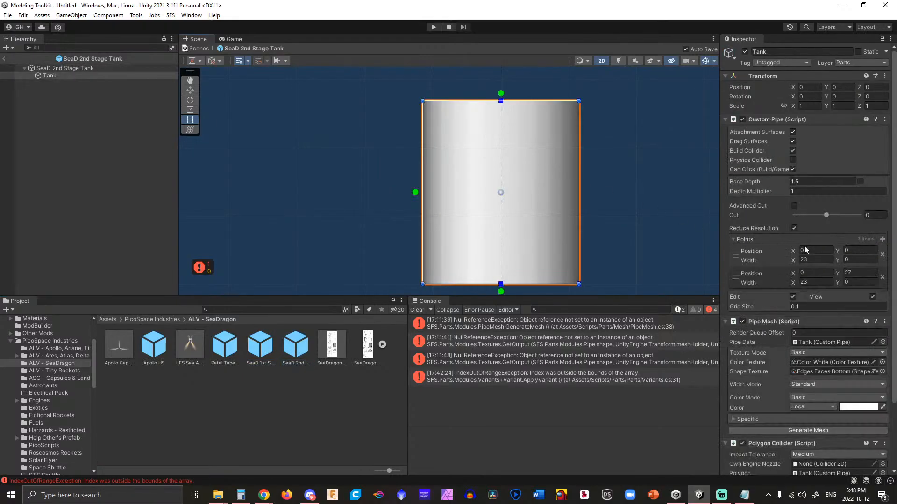
pyautogui.click(859, 273)
pyautogui.click(744, 496)
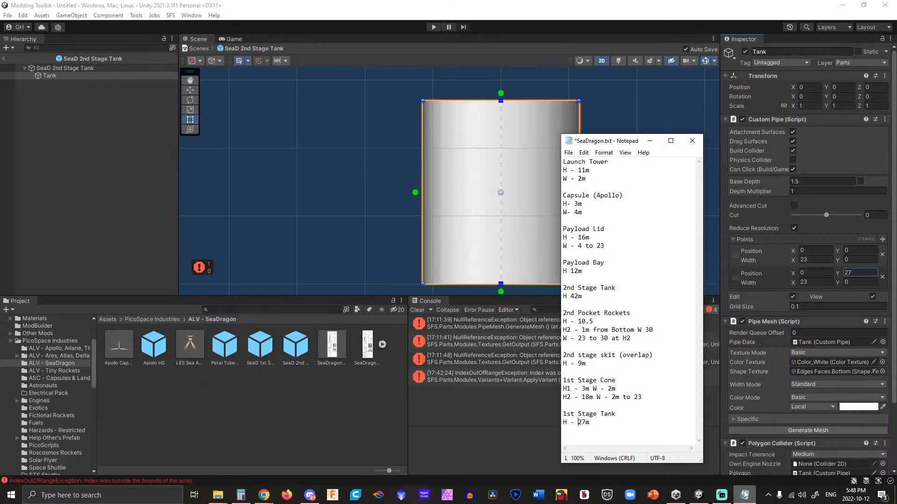
pyautogui.click(744, 495)
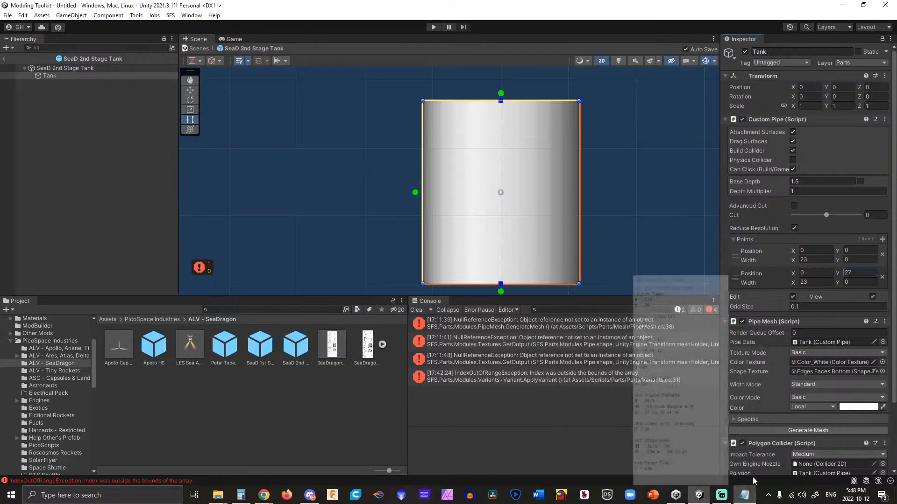
pyautogui.write('42')
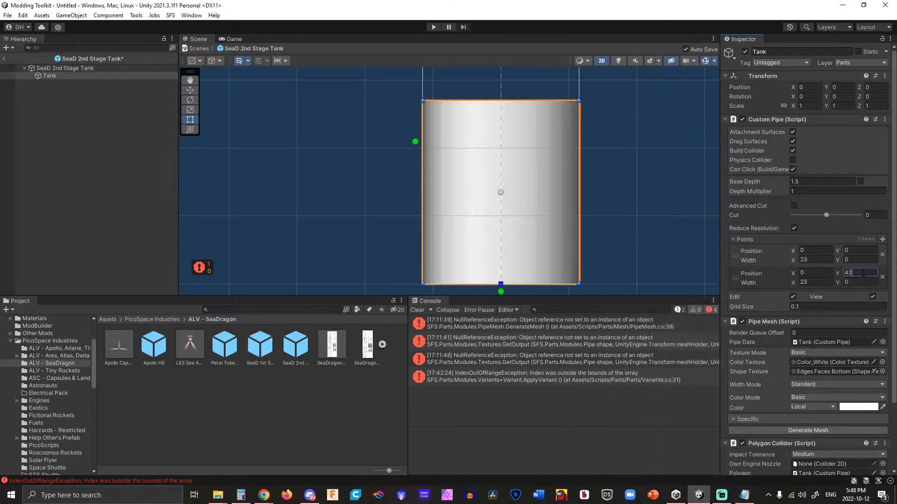
pyautogui.click(828, 430)
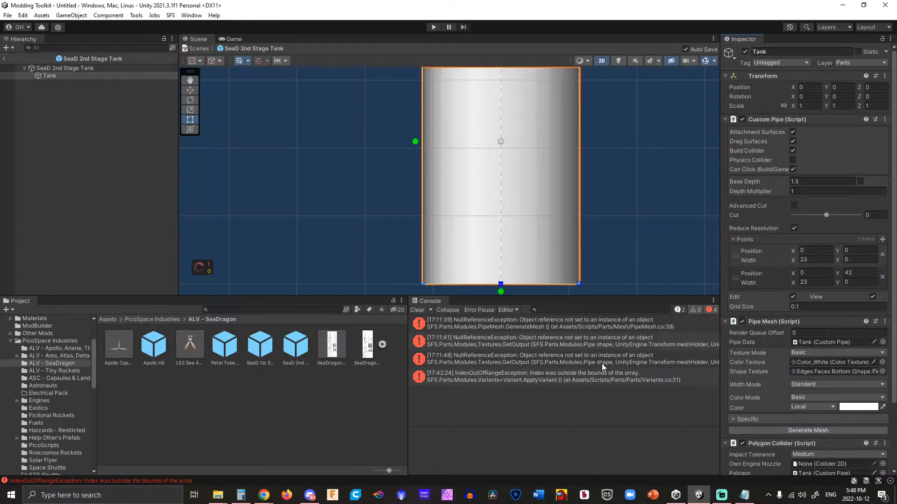
# Return to the SeaDragon Construct prefab and lower the whole SeaD 2nd Stage Tank to Y position 89.4.
pyautogui.click(333, 384)
pyautogui.doubleClick(332, 347)
pyautogui.scroll(-6, 526, 154)
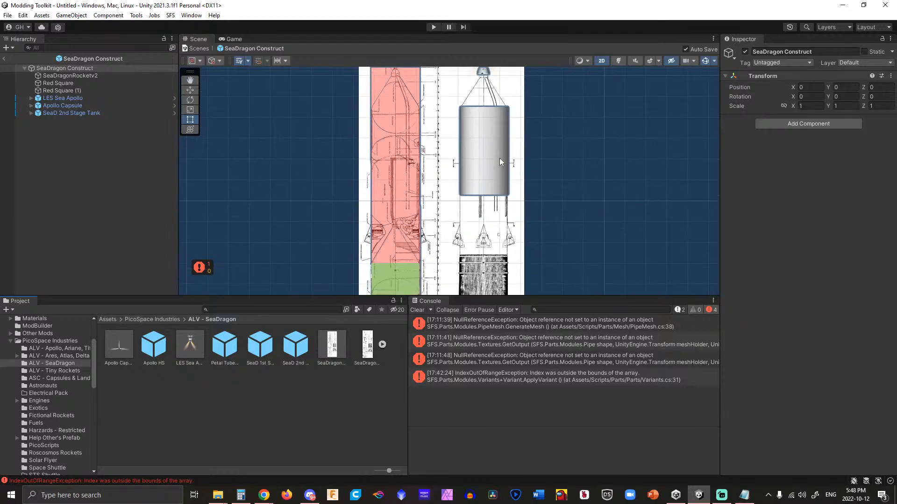
pyautogui.scroll(-4, 500, 161)
pyautogui.click(492, 160)
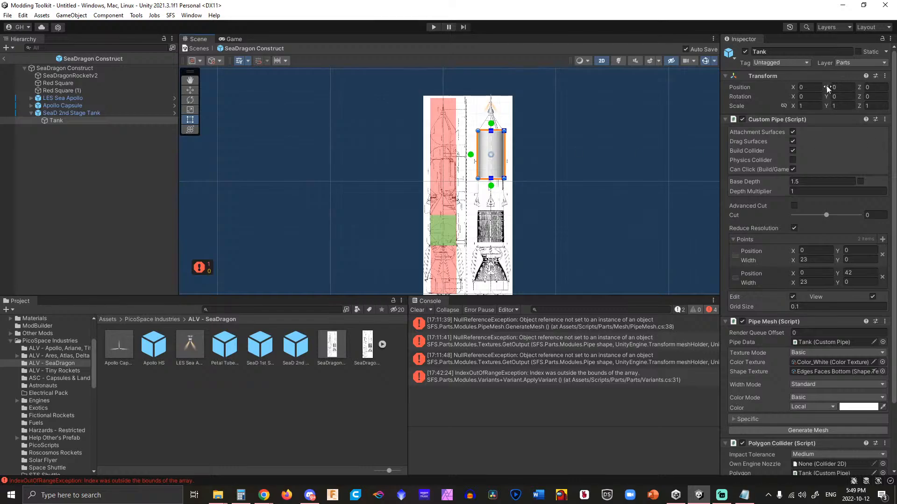
pyautogui.click(124, 113)
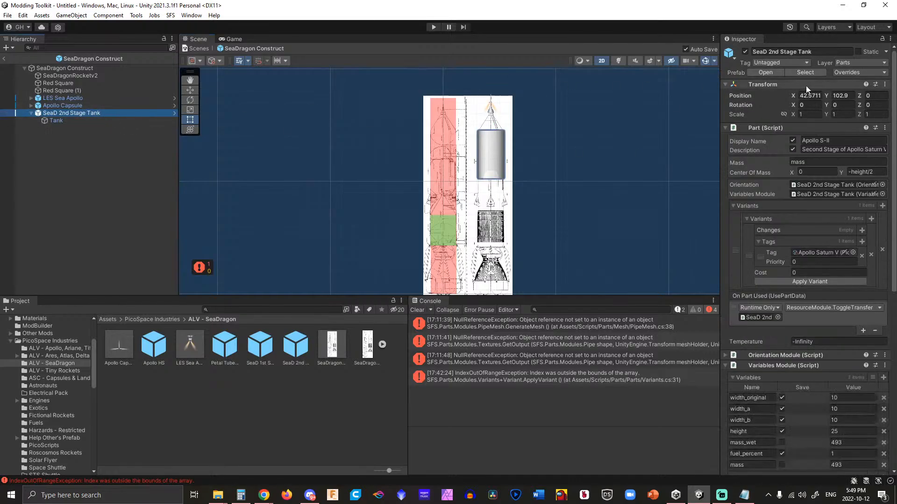
pyautogui.moveTo(831, 94); pyautogui.dragTo(808, 95)
pyautogui.scroll(5, 563, 106)
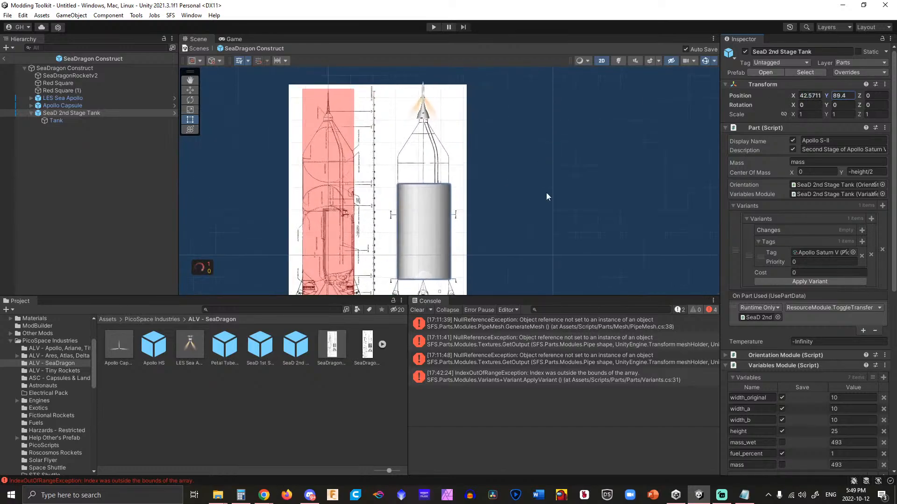
# Check the 2nd stage tank against the blueprint and set its position to X 42, Y 90.
pyautogui.scroll(5, 447, 232)
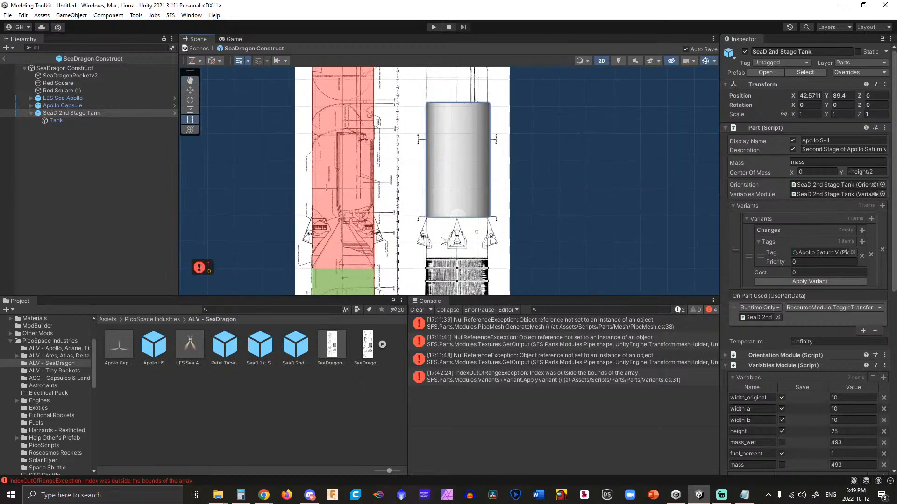
pyautogui.moveTo(586, 145); pyautogui.dragTo(559, 169, button='middle')
pyautogui.scroll(-5, 594, 213)
pyautogui.scroll(-4, 594, 209)
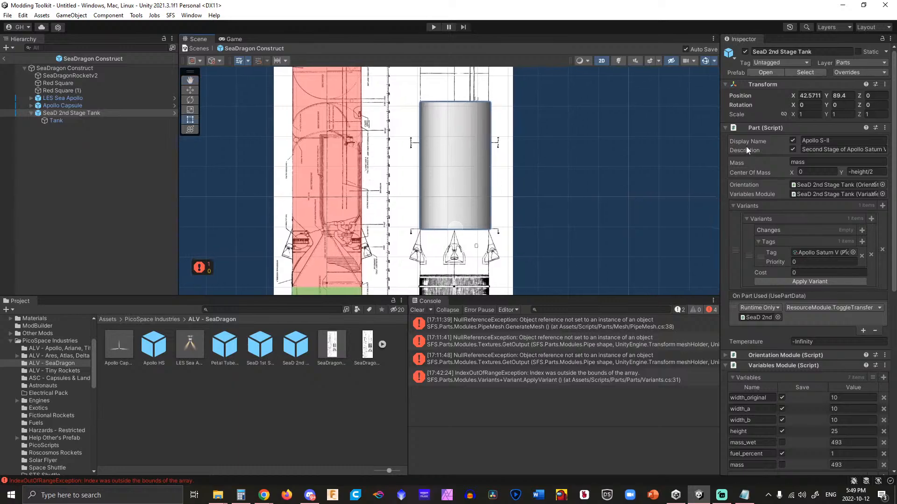
pyautogui.click(848, 95)
pyautogui.write('90')
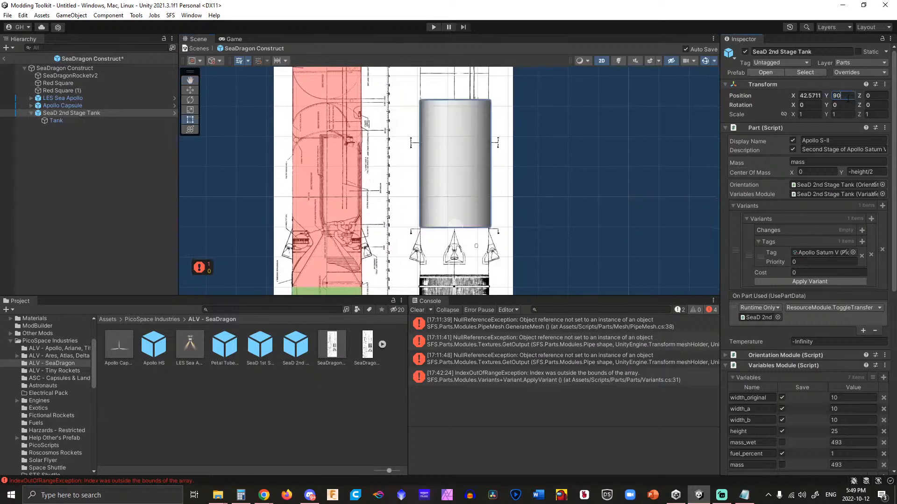
pyautogui.click(809, 95)
pyautogui.doubleClick(809, 95)
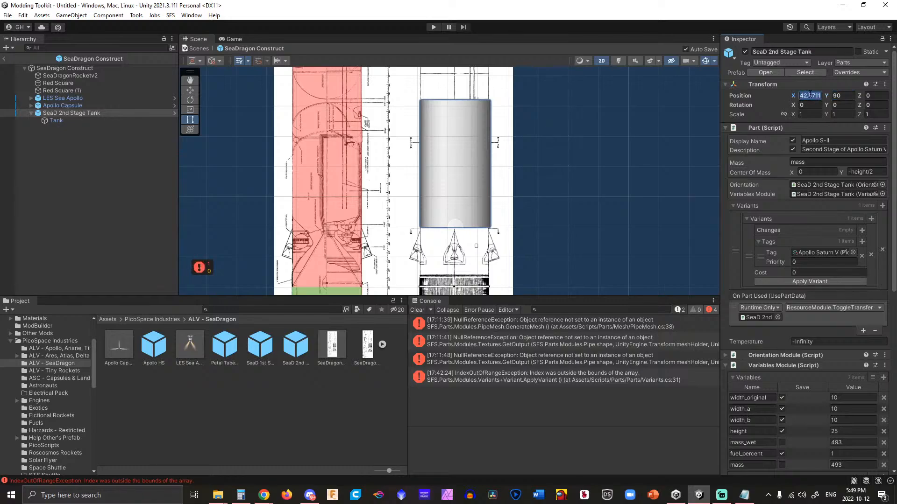
pyautogui.write('42')
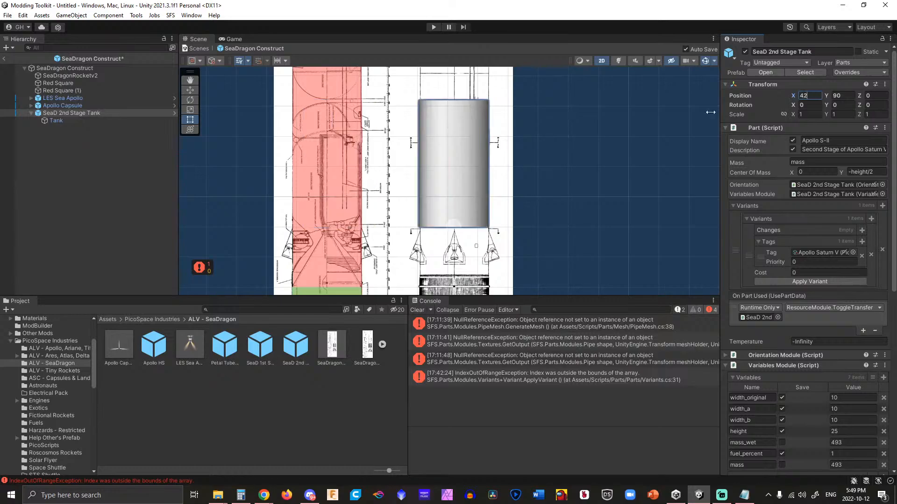
pyautogui.click(636, 145)
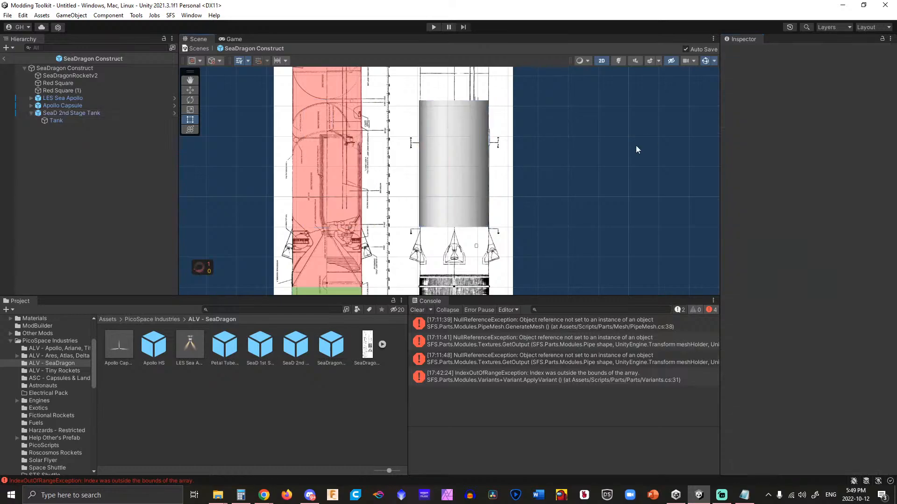
# Add the SeaD 1st Stage Tank prefab to the construct and position it over the blueprint at X 42, Y 40.4.
pyautogui.scroll(-2, 582, 144)
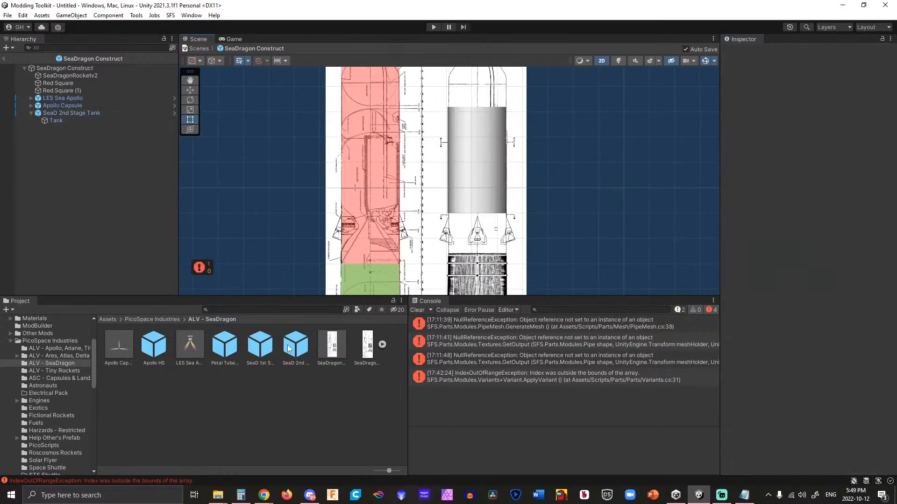
pyautogui.moveTo(260, 348); pyautogui.dragTo(569, 239)
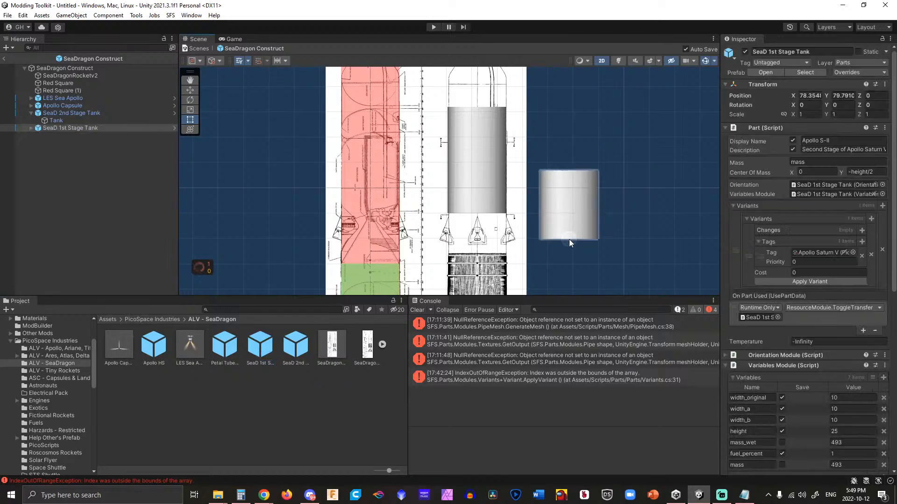
pyautogui.scroll(-3, 620, 234)
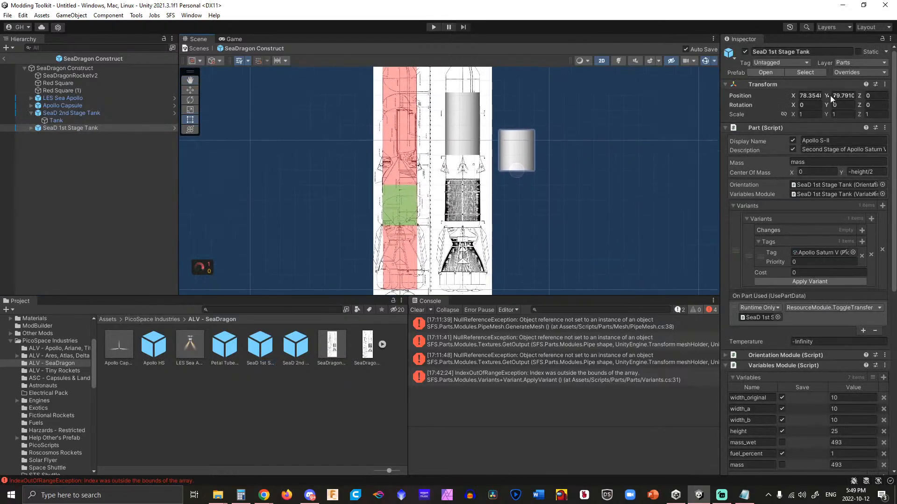
pyautogui.moveTo(827, 96); pyautogui.dragTo(737, 91)
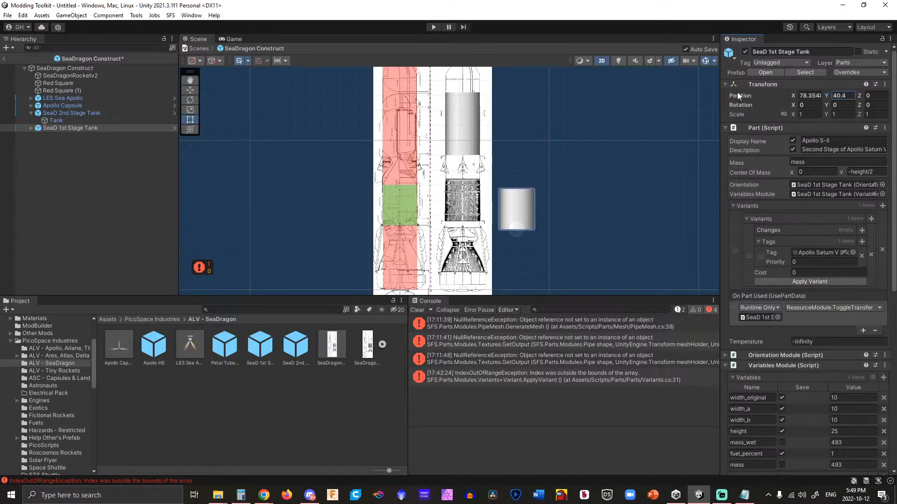
pyautogui.click(806, 95)
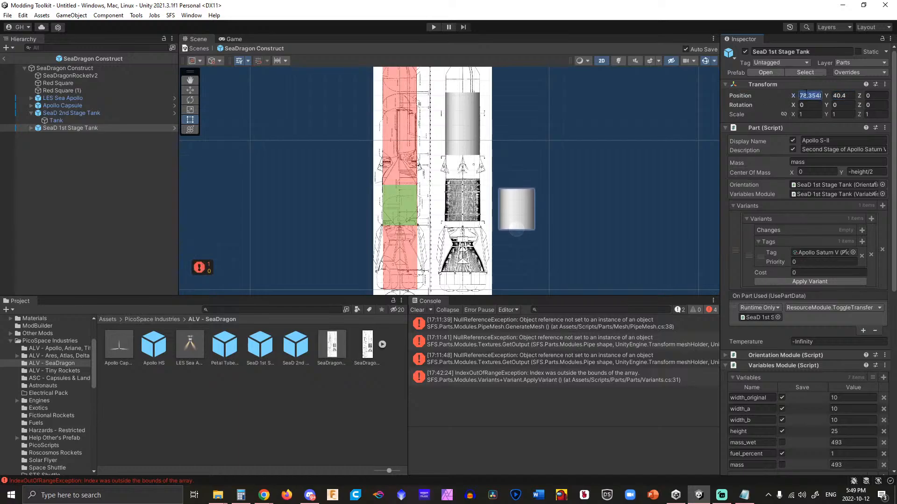
pyautogui.write('42')
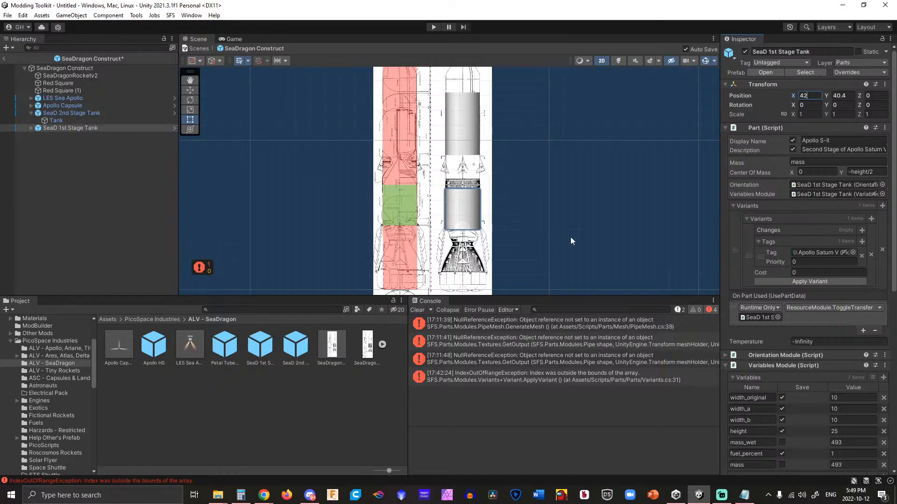
# Compare the 1st stage tank with the blueprint and set the whole SeaD 1st Stage Tank's Y position to 41.5.
pyautogui.scroll(3, 570, 237)
pyautogui.click(529, 201)
pyautogui.scroll(2, 477, 188)
pyautogui.moveTo(476, 188); pyautogui.dragTo(576, 169, button='middle')
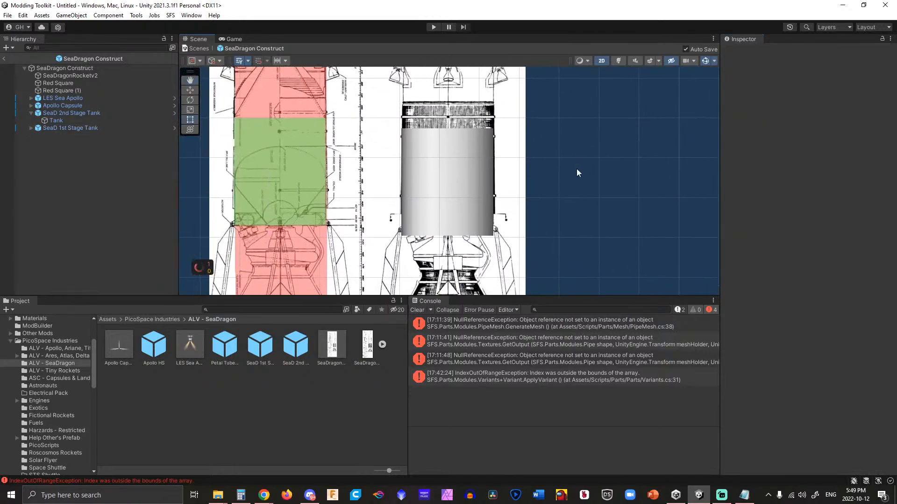
pyautogui.scroll(6, 555, 183)
pyautogui.scroll(-6, 553, 184)
pyautogui.click(439, 207)
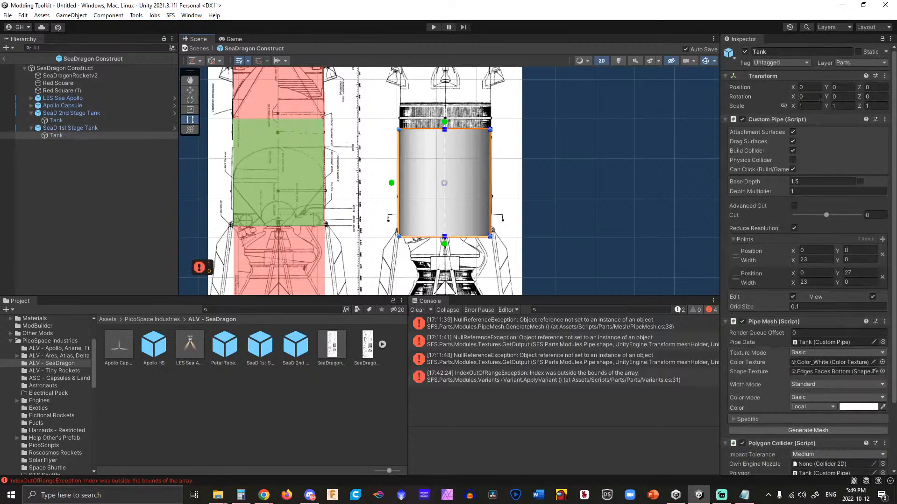
pyautogui.click(55, 130)
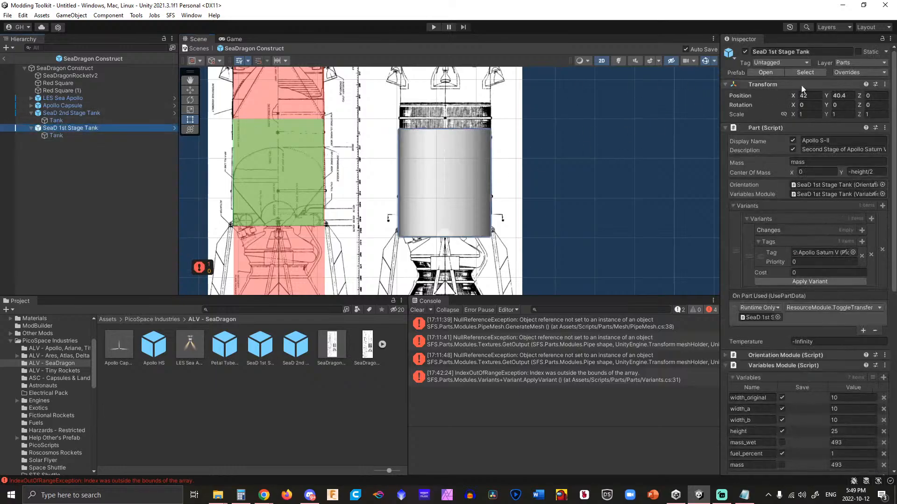
pyautogui.moveTo(828, 97); pyautogui.dragTo(837, 100)
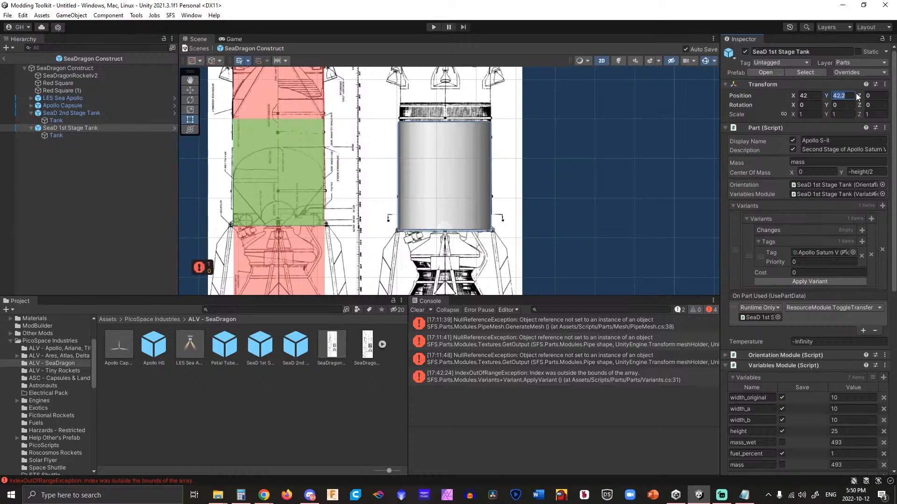
pyautogui.write('41.5')
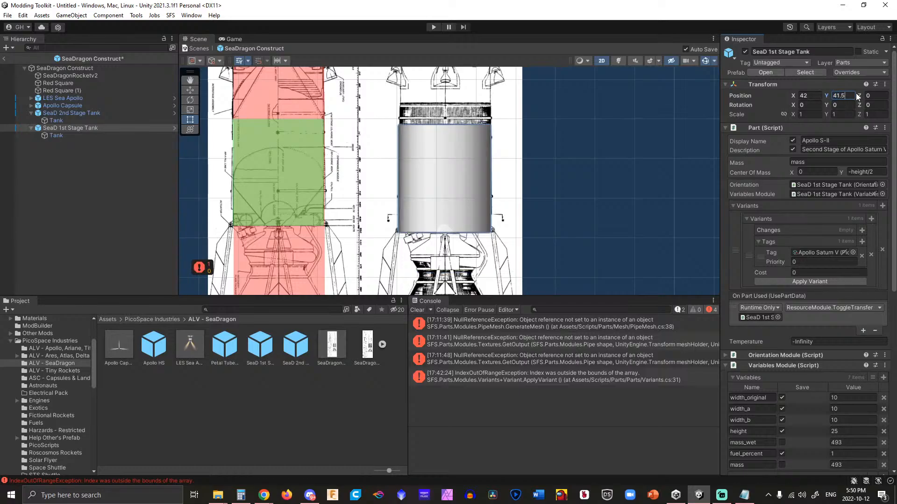
pyautogui.click(560, 193)
# Open the Petal Tube Medium prefab, set the original width and width_a in its variant changes to 23, and apply the variant.
pyautogui.scroll(-5, 560, 192)
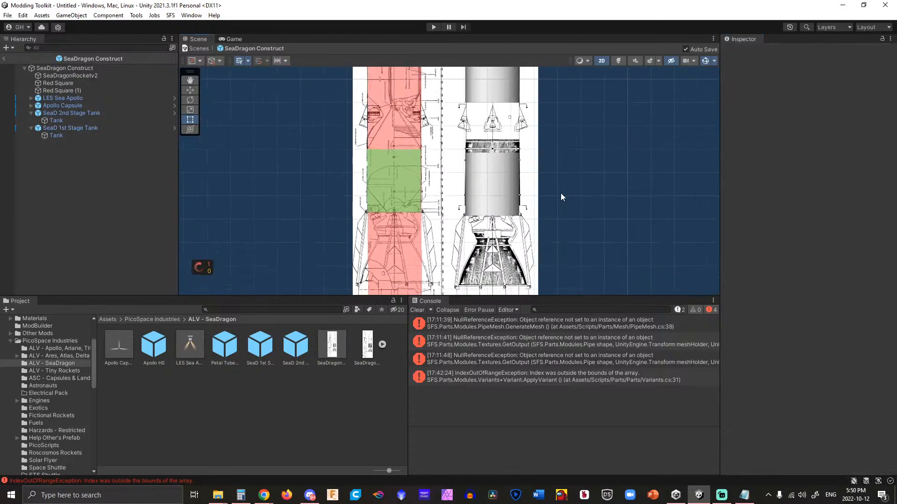
pyautogui.scroll(-5, 606, 185)
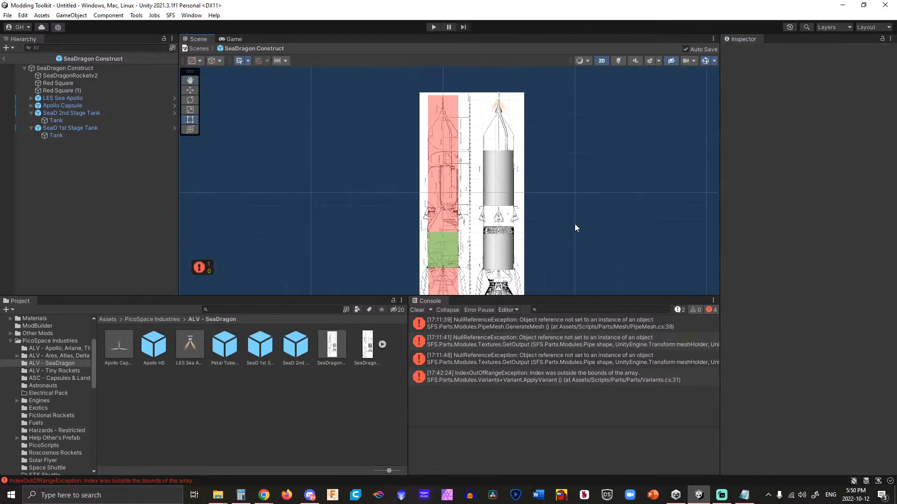
pyautogui.moveTo(553, 190); pyautogui.dragTo(550, 231, button='middle')
pyautogui.scroll(6, 528, 208)
pyautogui.doubleClick(226, 346)
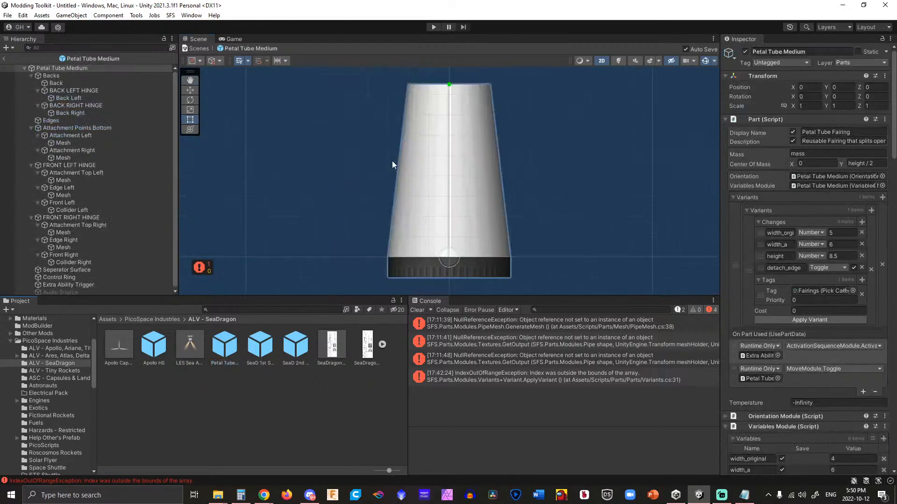
pyautogui.click(448, 100)
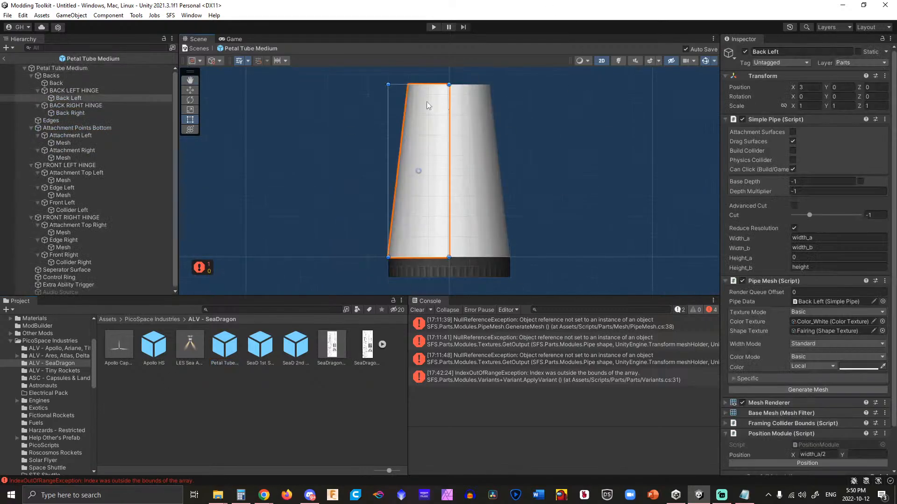
pyautogui.click(93, 68)
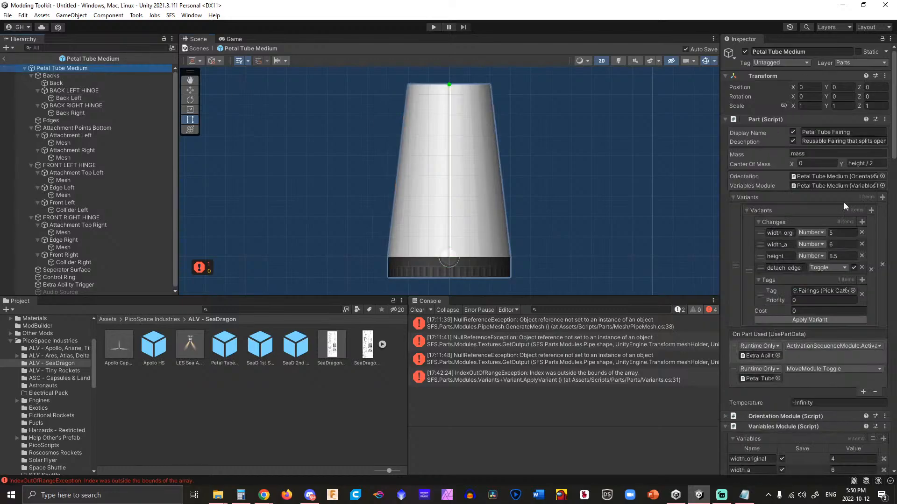
pyautogui.click(836, 244)
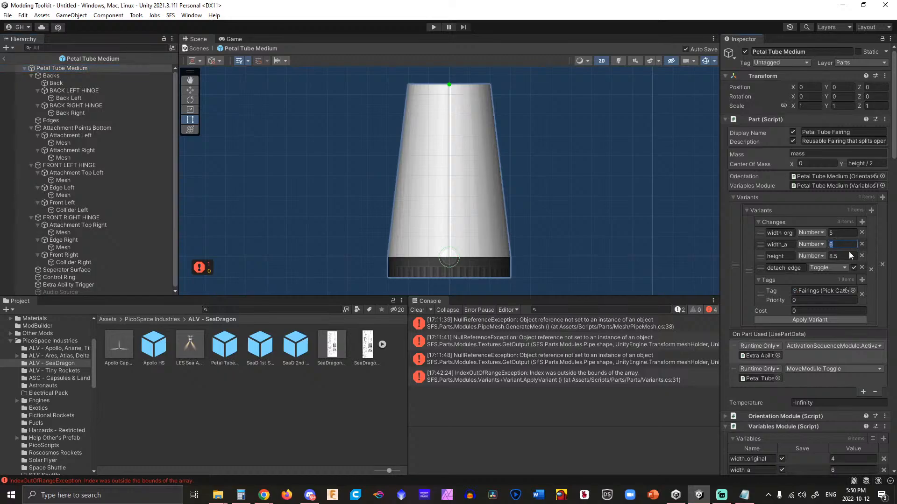
pyautogui.write('23')
pyautogui.hotkey('ctrl', 'z')
pyautogui.write('23')
pyautogui.click(843, 232)
pyautogui.write('23')
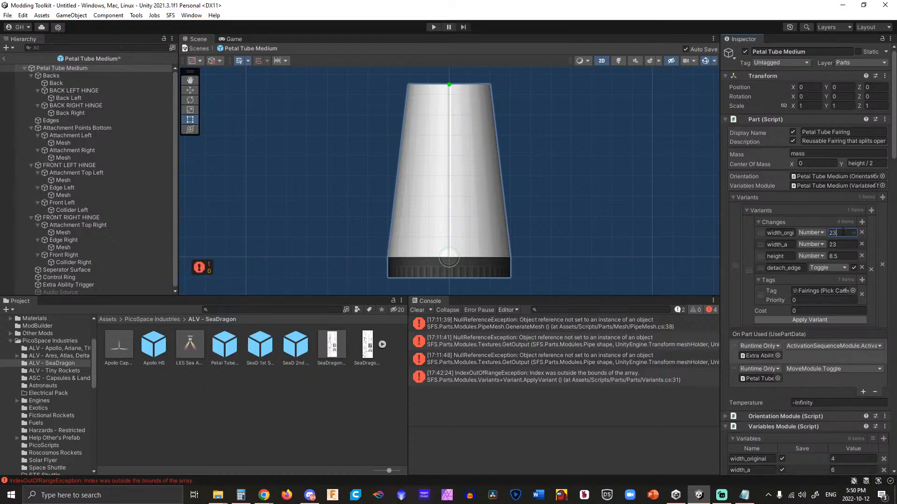
pyautogui.click(821, 321)
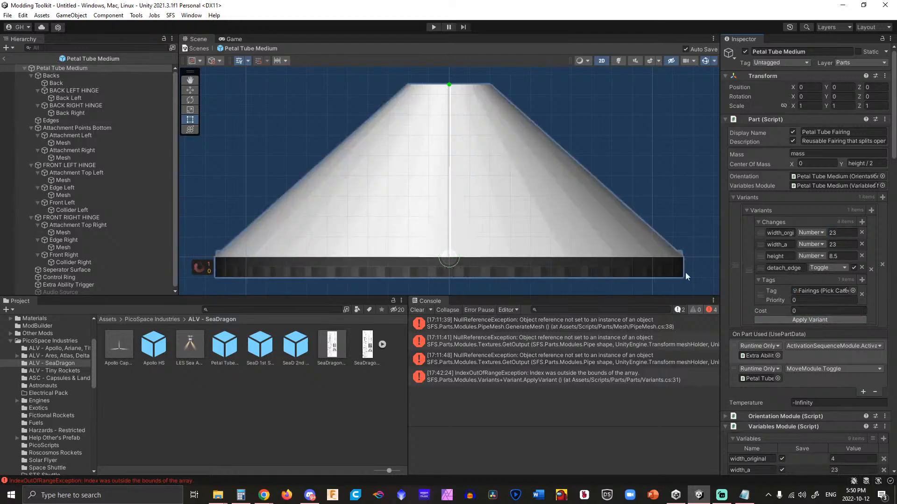
# Remove the Variables Drawer, Adapt Module and Adapt Trigger Module components from the Petal Tube Medium root object.
pyautogui.click(514, 137)
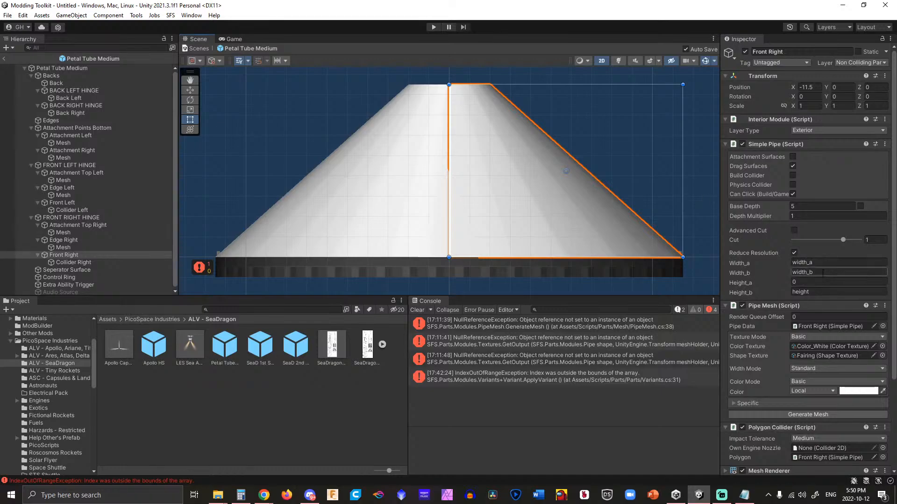
pyautogui.click(112, 69)
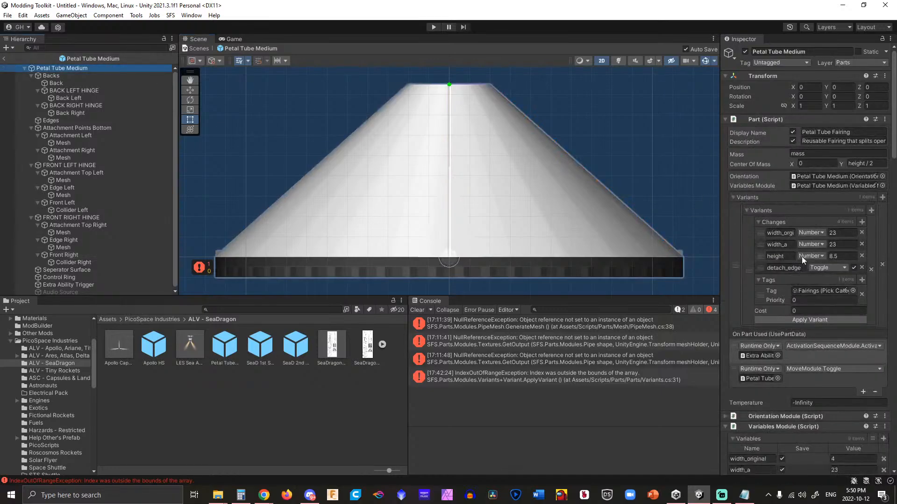
pyautogui.scroll(-5, 802, 257)
pyautogui.scroll(-20, 797, 256)
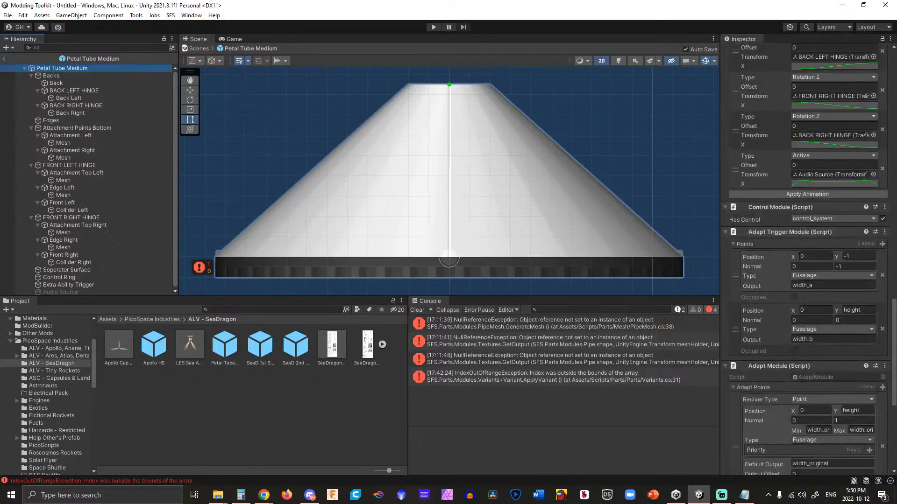
pyautogui.scroll(-4, 798, 260)
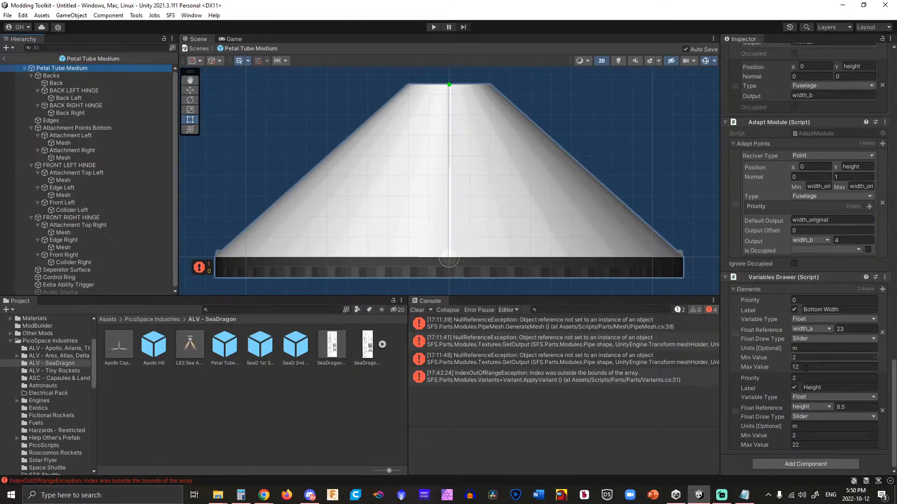
pyautogui.click(884, 278)
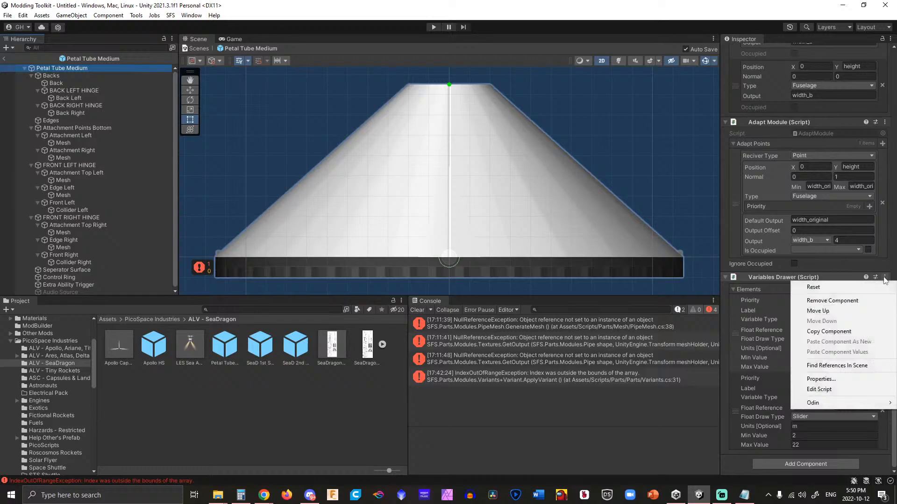
pyautogui.click(839, 301)
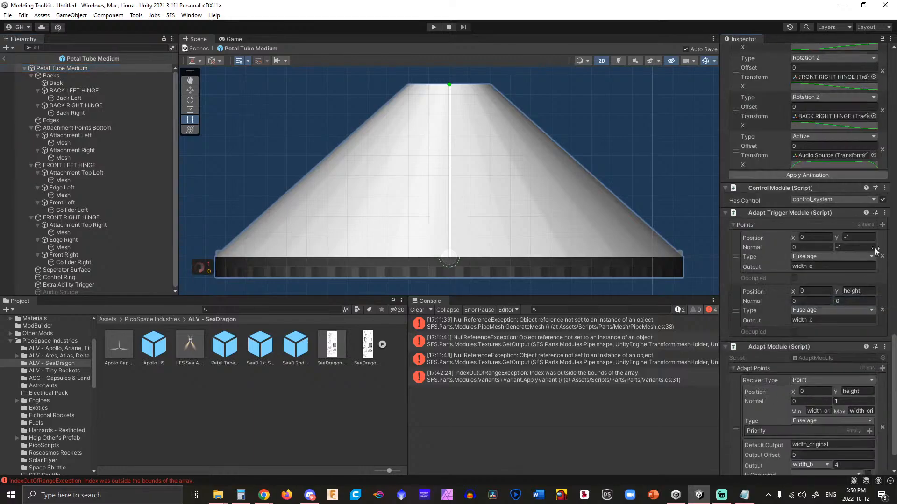
pyautogui.click(885, 347)
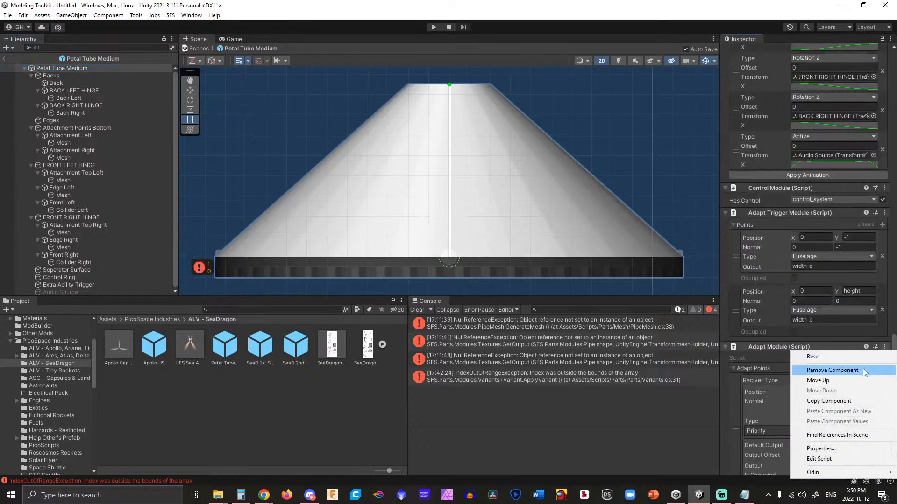
pyautogui.click(865, 369)
pyautogui.click(884, 368)
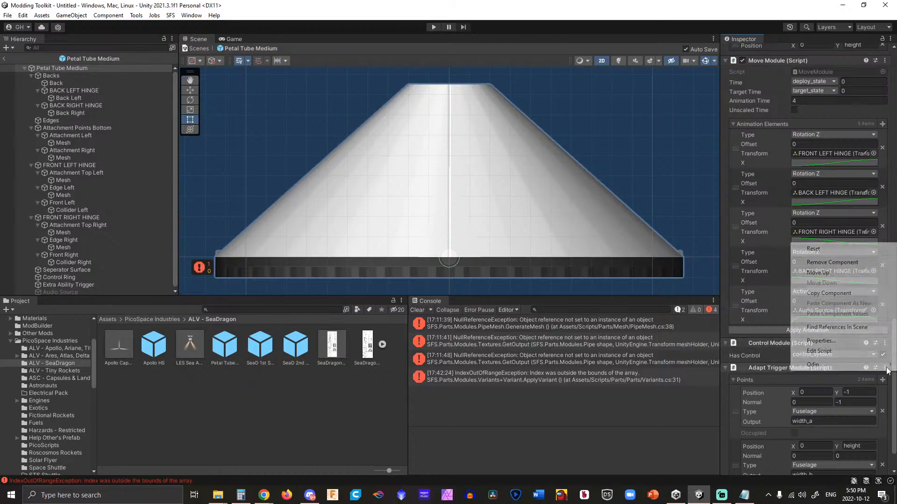
pyautogui.click(830, 263)
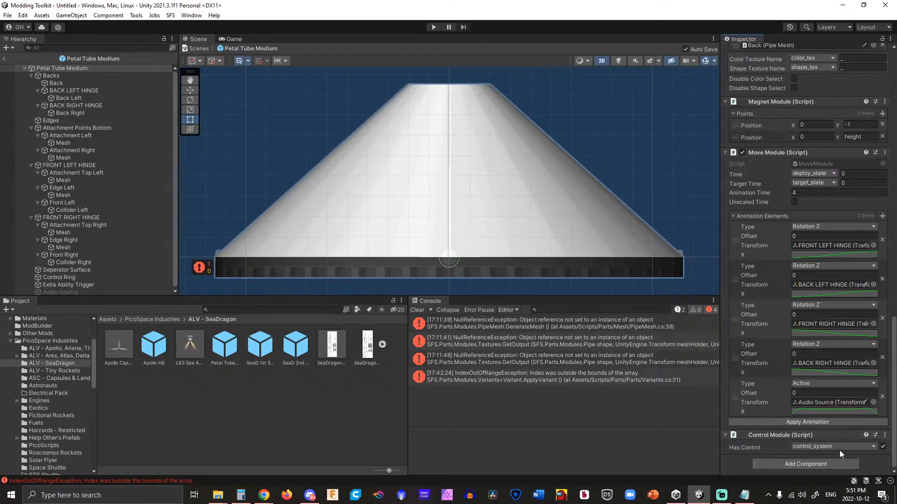
# Reapply the Petal Tube Medium variant and regenerate the mesh of its Front Right pipe.
pyautogui.scroll(20, 838, 437)
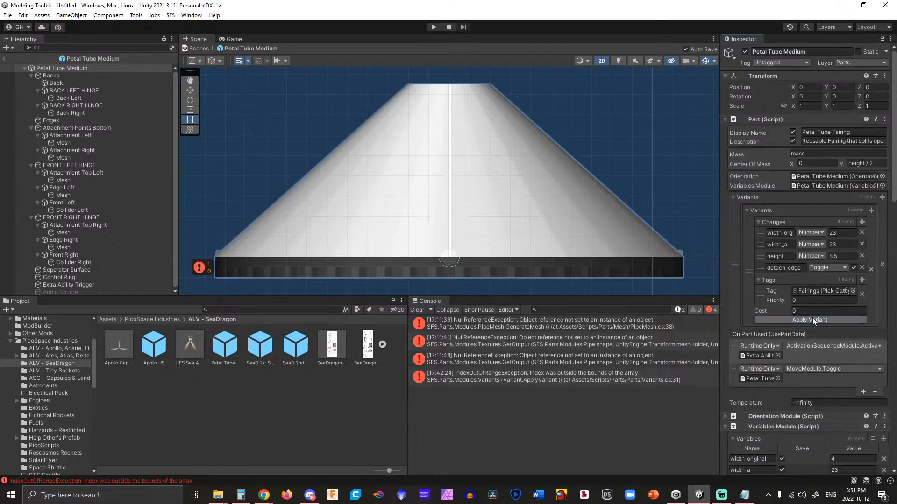
pyautogui.click(812, 318)
pyautogui.click(804, 320)
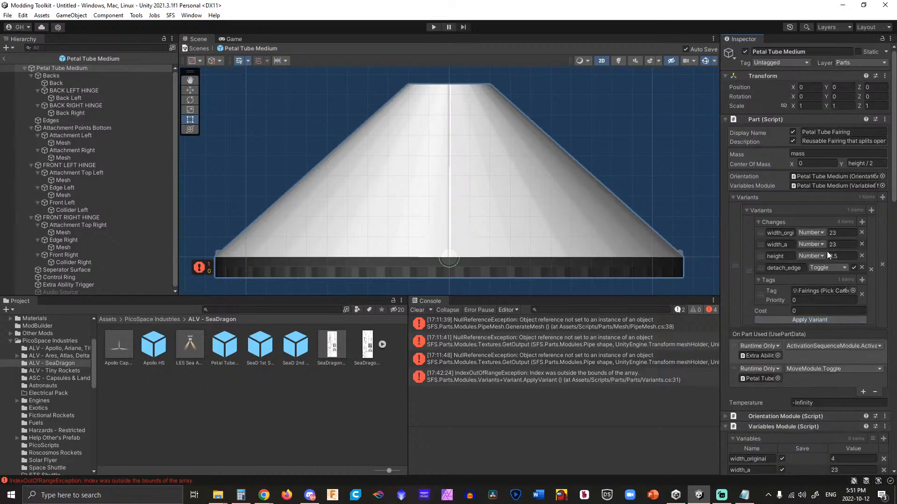
pyautogui.click(468, 105)
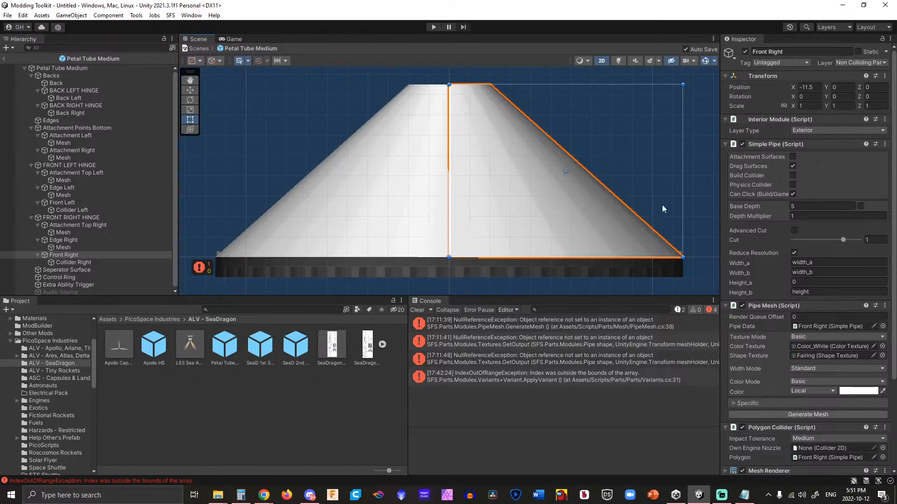
pyautogui.click(817, 414)
# Set width_b to 23 in the Variables Module of the Petal Tube Medium root object.
pyautogui.click(112, 62)
pyautogui.scroll(-5, 849, 199)
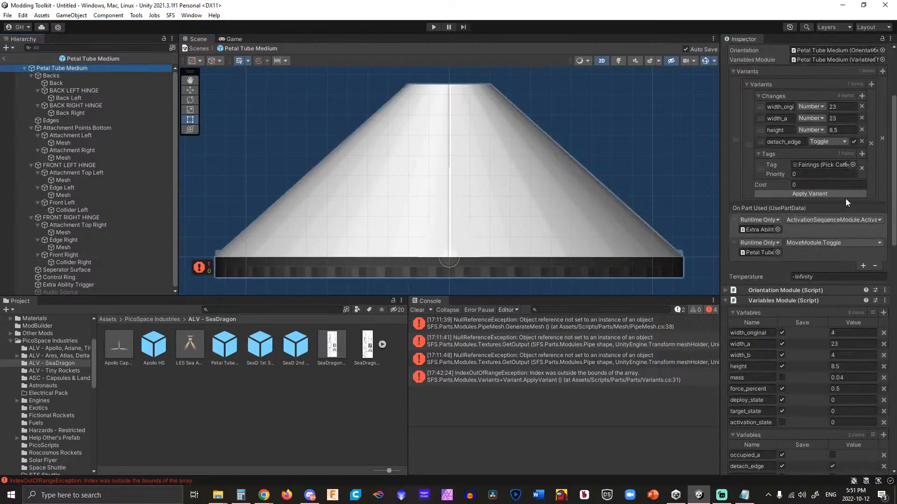
pyautogui.scroll(-5, 845, 198)
pyautogui.click(843, 232)
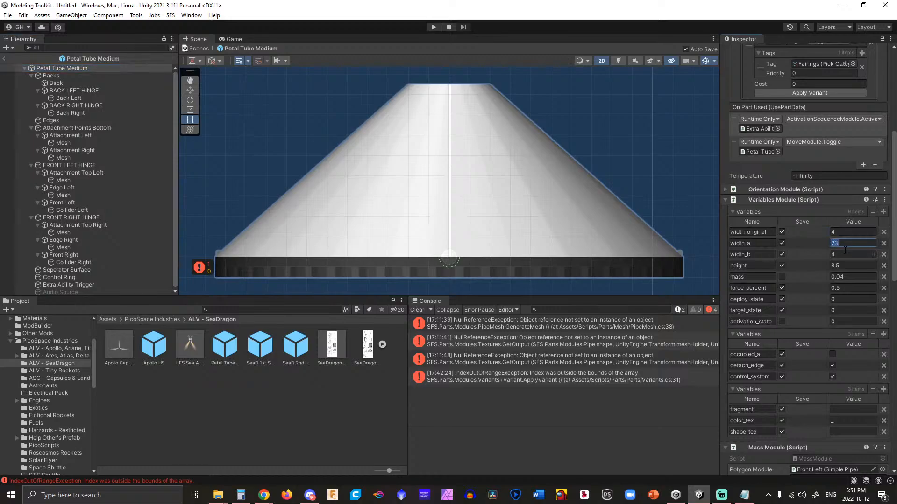
pyautogui.click(855, 254)
pyautogui.write('23')
pyautogui.click(836, 232)
pyautogui.scroll(-14, 840, 239)
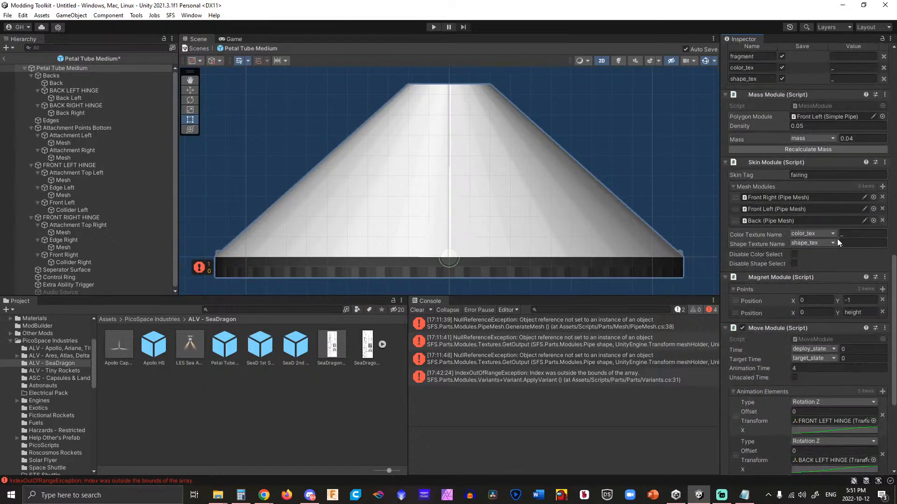
pyautogui.scroll(-7, 836, 273)
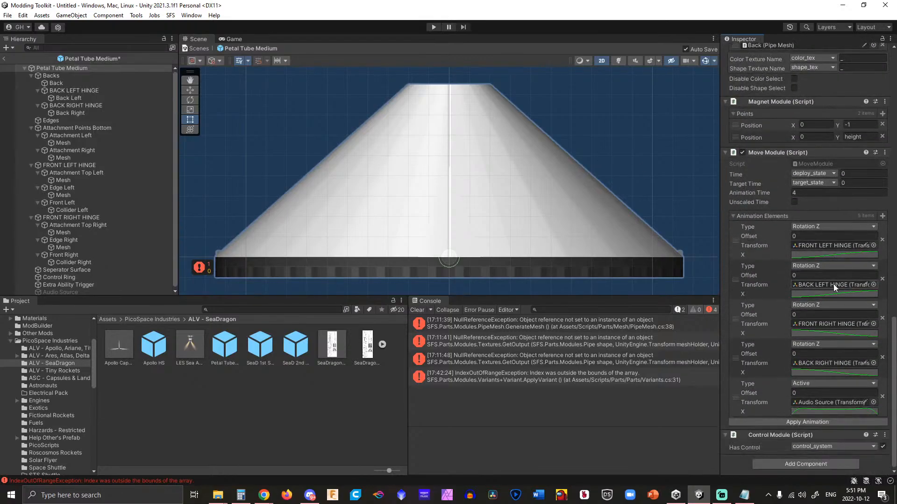
# Apply the Move Module animation and reapply the variant on the Petal Tube Medium root object.
pyautogui.click(823, 423)
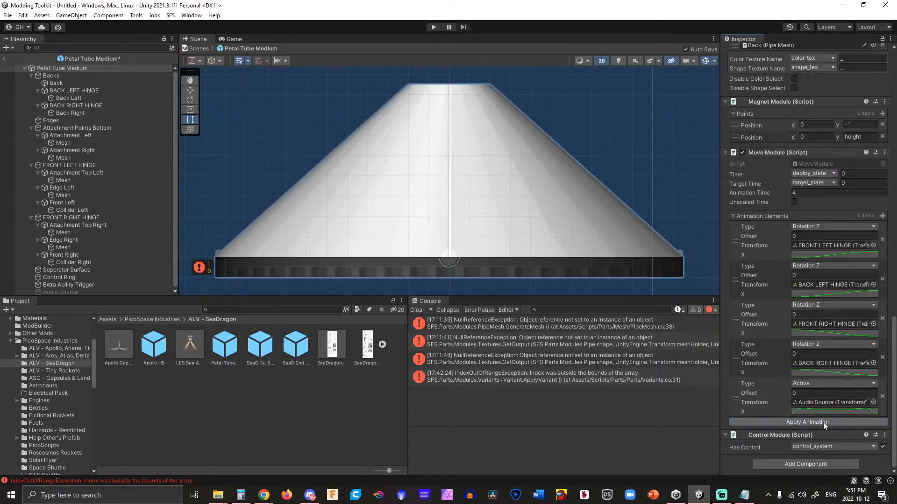
pyautogui.click(818, 422)
pyautogui.scroll(20, 831, 345)
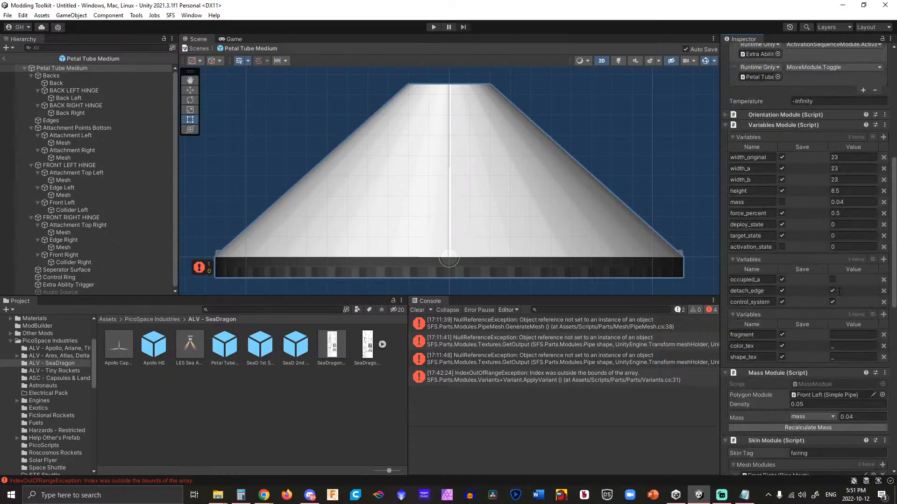
pyautogui.click(812, 271)
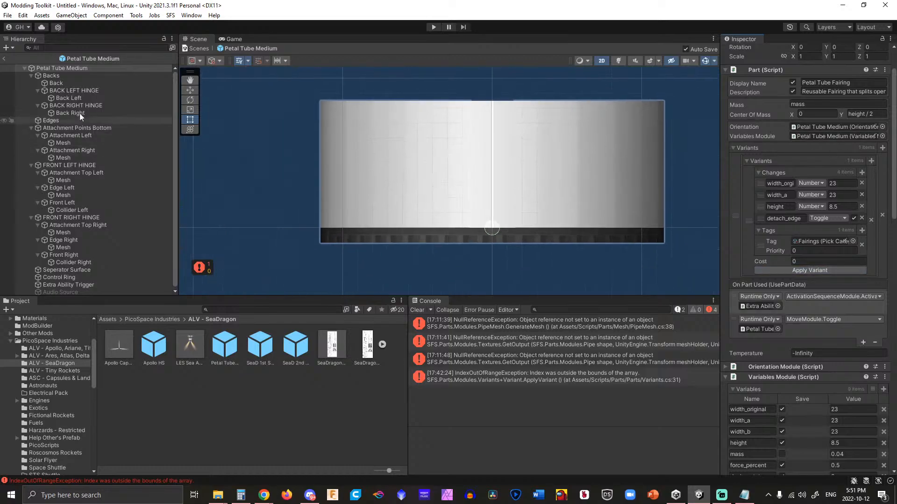
pyautogui.click(63, 68)
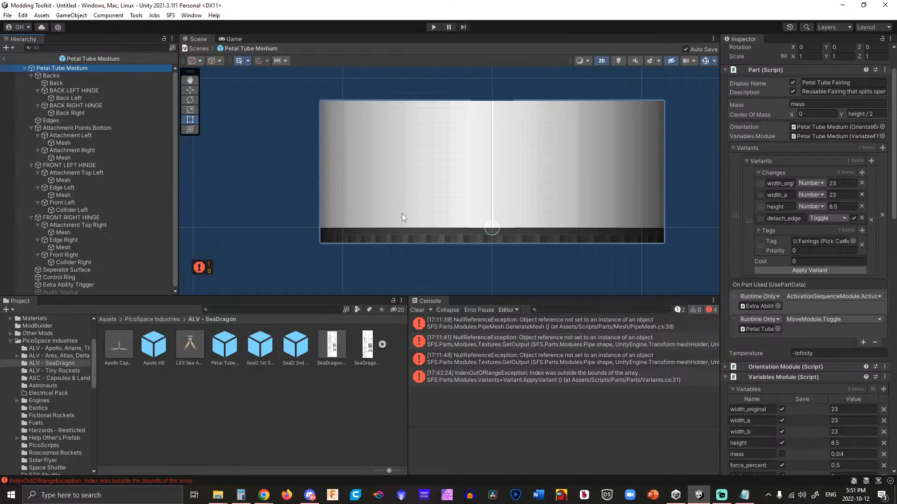
pyautogui.click(412, 262)
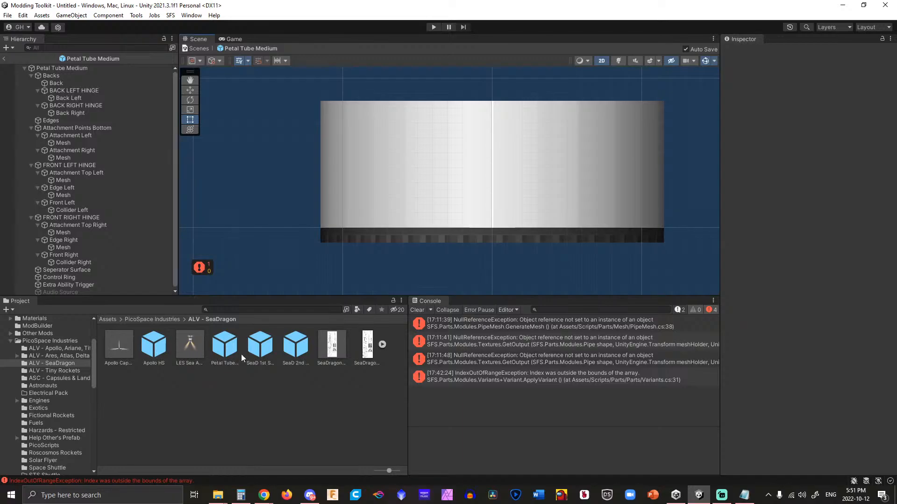
# Rename the Petal Tube Medium prefab as SeaD Stage Skirt, consulting the part list in the SeaDragon.txt notes.
pyautogui.doubleClick(331, 345)
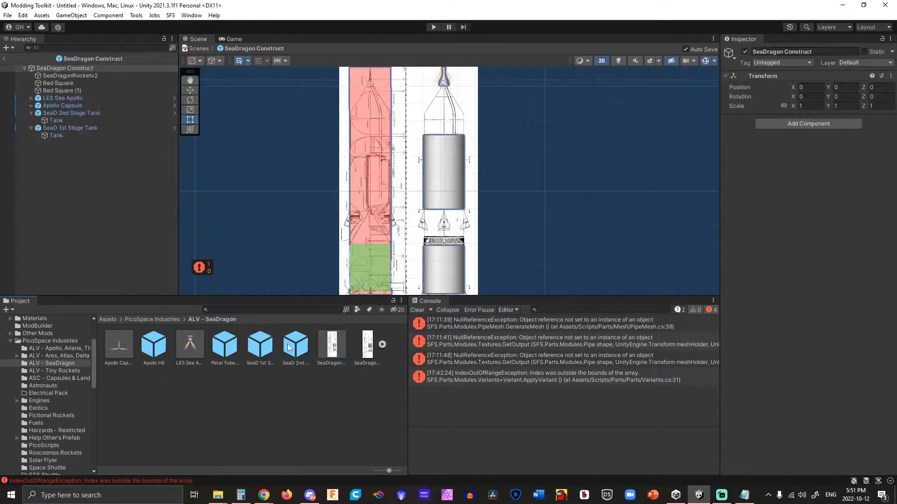
pyautogui.click(224, 348)
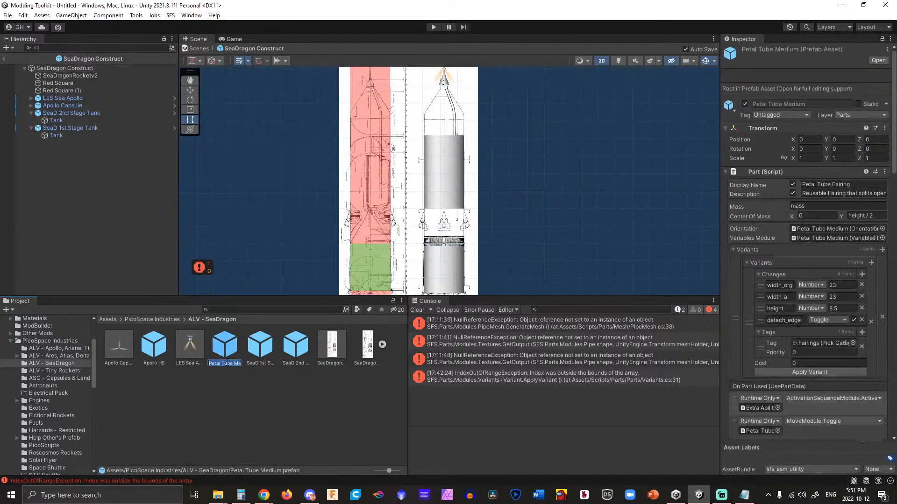
pyautogui.write('SeaD')
pyautogui.click(744, 495)
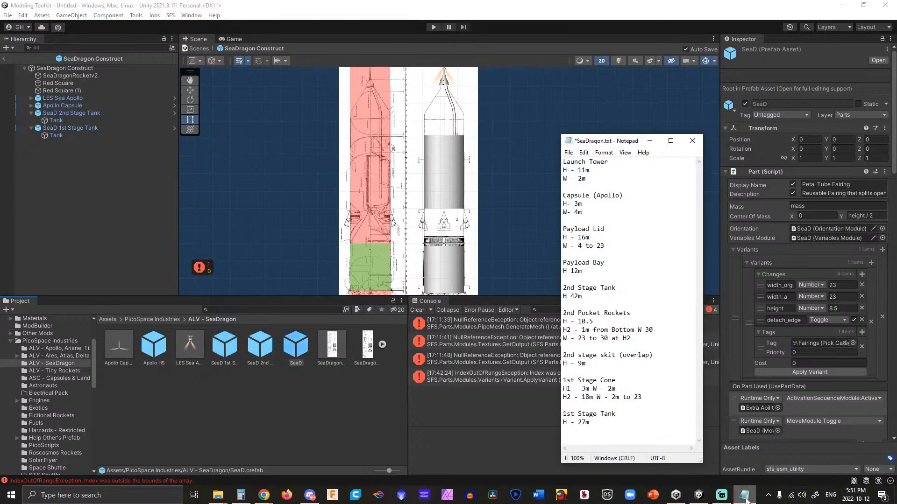
pyautogui.click(745, 495)
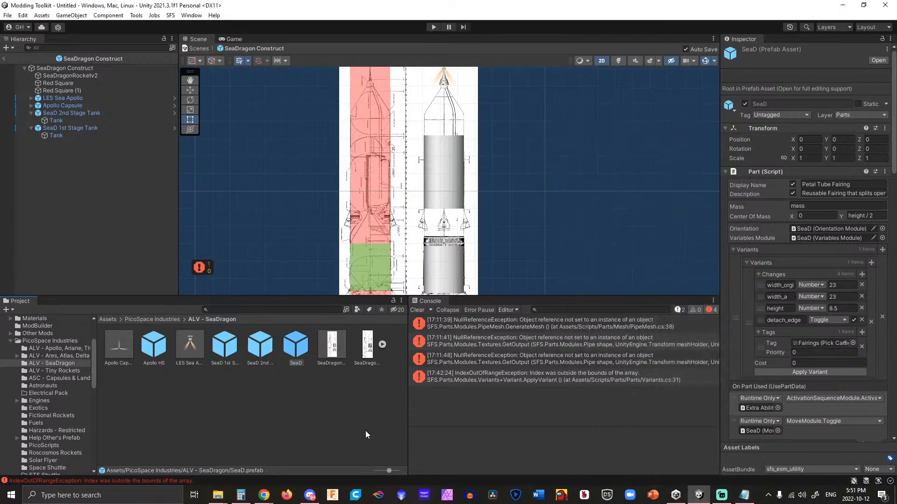
pyautogui.click(190, 351)
pyautogui.click(197, 364)
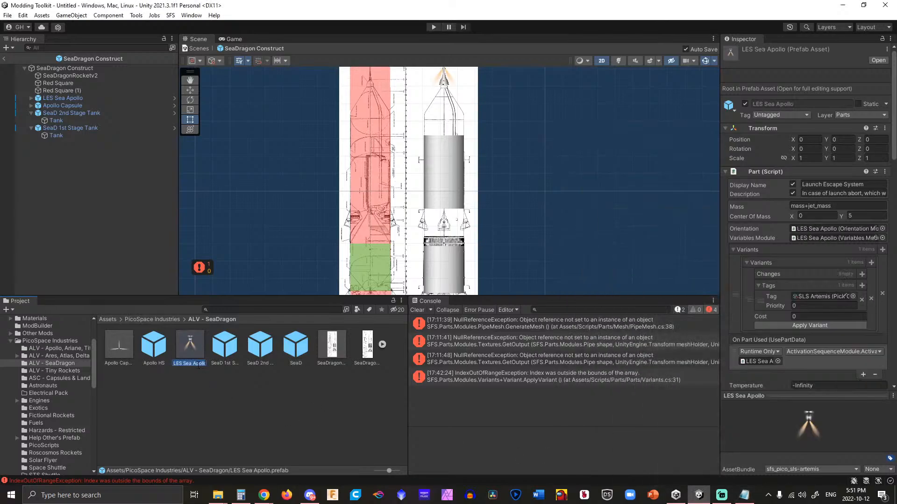
pyautogui.doubleClick(295, 362)
pyautogui.click(297, 362)
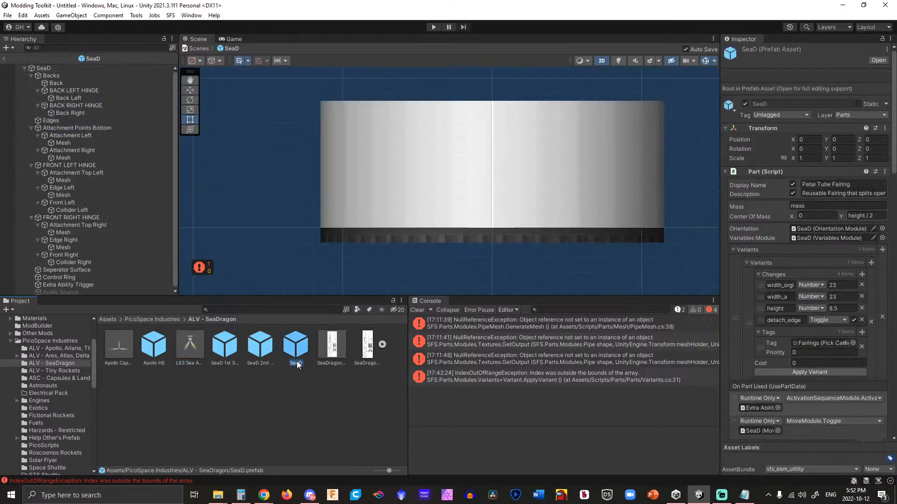
pyautogui.click(297, 363)
pyautogui.write('Stage Skirt')
pyautogui.press('Return')
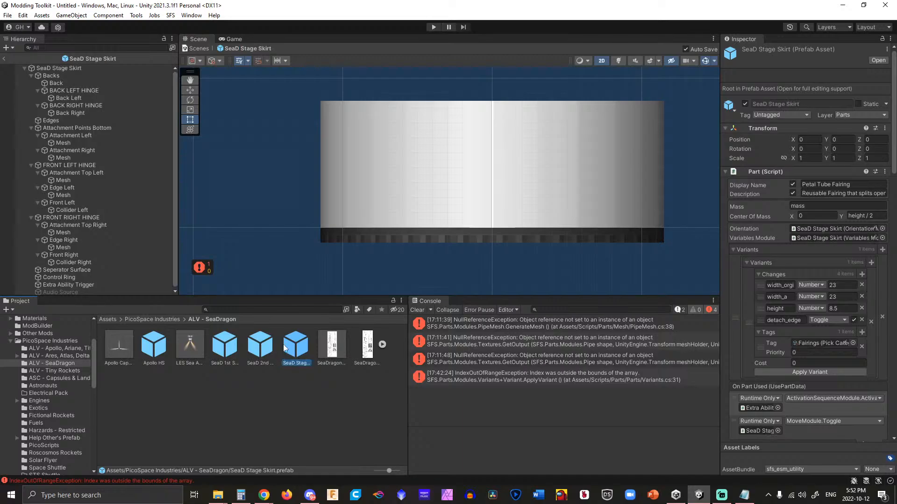
# Open the SeaDragon Construct prefab and place the SeaD Stage Skirt in it, beside the gap between the two stage tanks.
pyautogui.doubleClick(329, 348)
pyautogui.moveTo(301, 353); pyautogui.dragTo(495, 227)
pyautogui.click(494, 226)
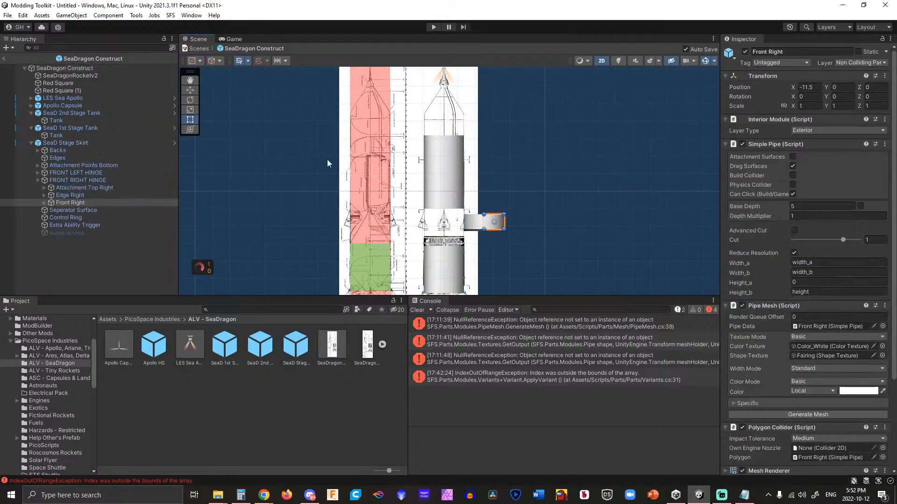
# Turn the SeaD Stage Skirt upside down by setting its Z rotation to -180.
pyautogui.click(74, 144)
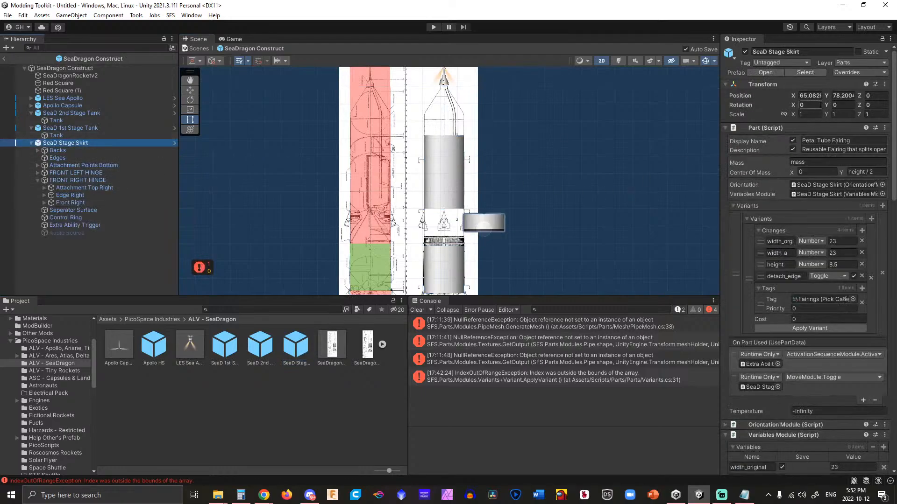
pyautogui.click(821, 114)
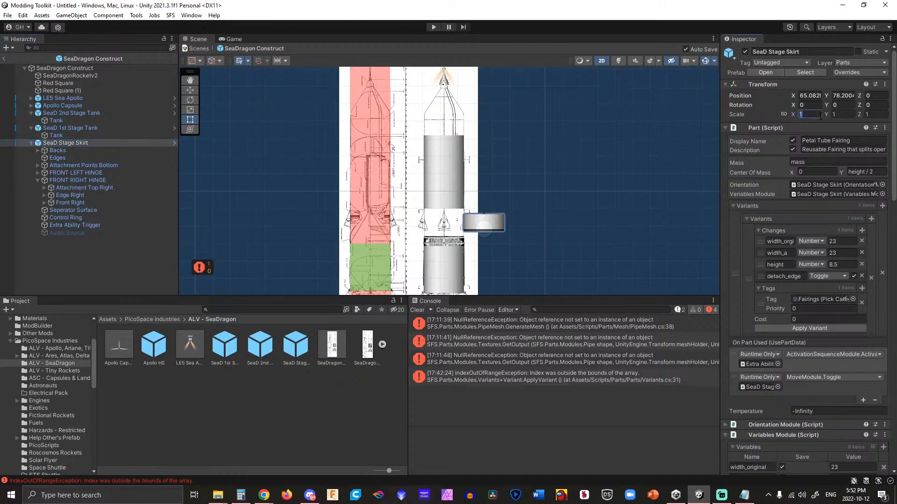
pyautogui.click(813, 106)
pyautogui.click(875, 106)
pyautogui.write('-180')
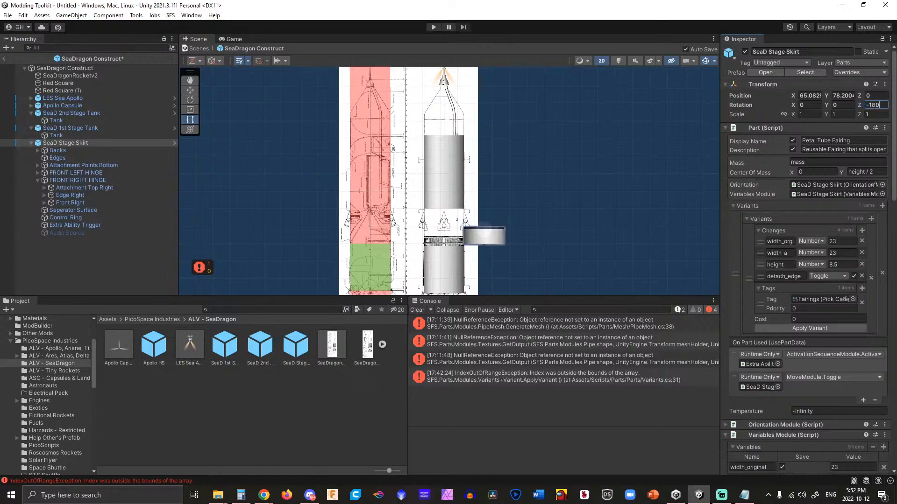
# Move the SeaD Stage Skirt to X 42.1, Y 77, over the upper end of the 1st stage tank.
pyautogui.scroll(5, 577, 253)
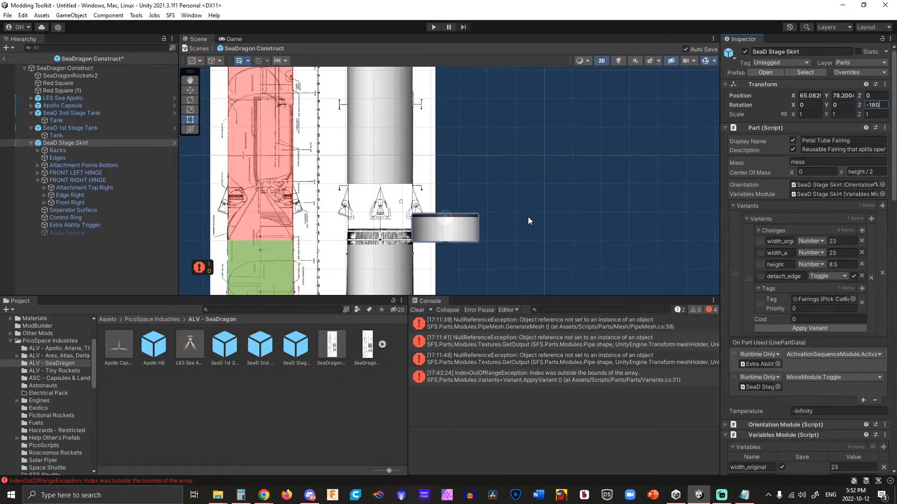
pyautogui.moveTo(828, 96); pyautogui.dragTo(753, 94)
pyautogui.click(616, 178)
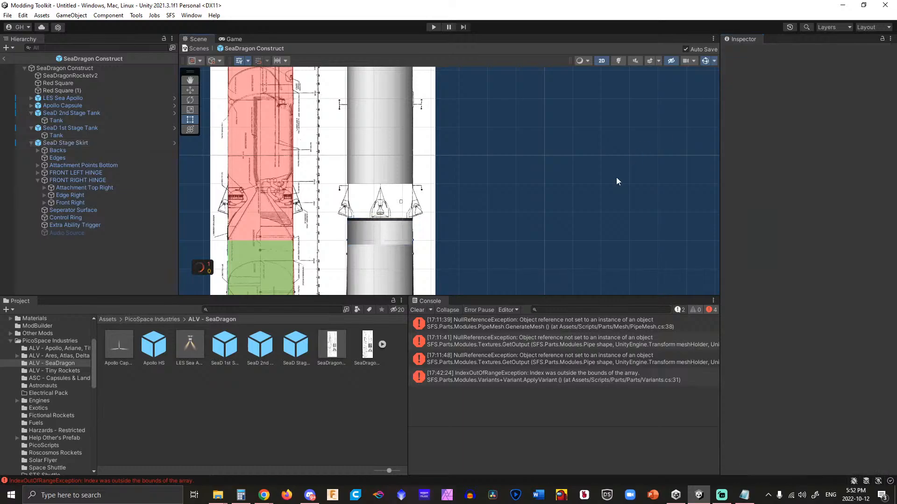
# Inspect where the skirt meets the 1st stage tank, and collapse the two stage tanks and the stage skirt in the object tree.
pyautogui.scroll(10, 377, 237)
pyautogui.click(382, 269)
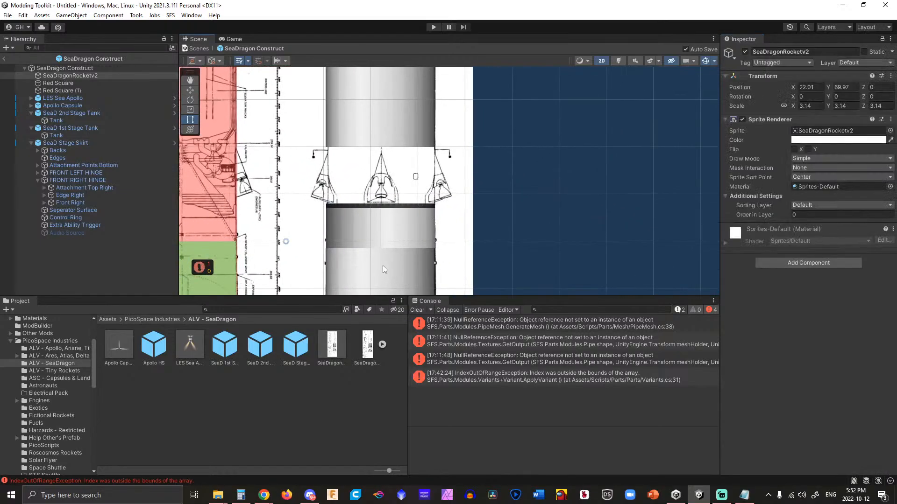
pyautogui.click(383, 266)
pyautogui.scroll(6, 385, 252)
pyautogui.scroll(2, 402, 244)
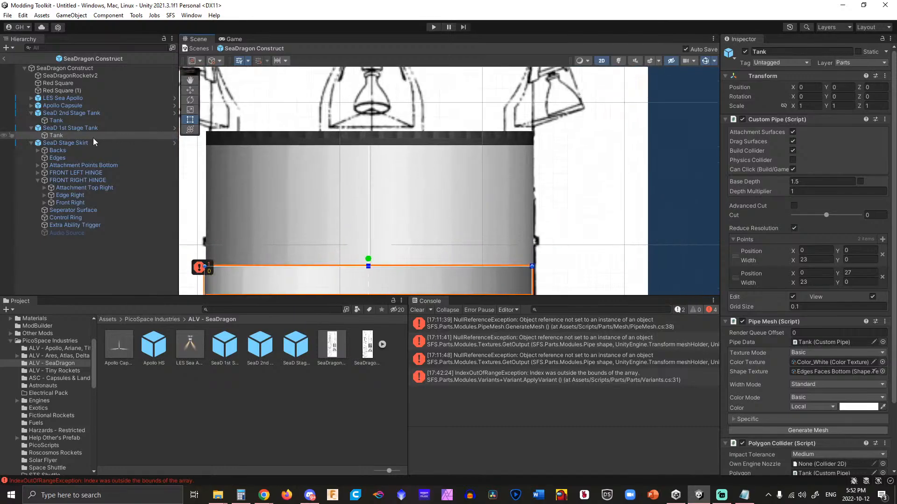
pyautogui.click(31, 128)
pyautogui.click(31, 136)
pyautogui.click(31, 113)
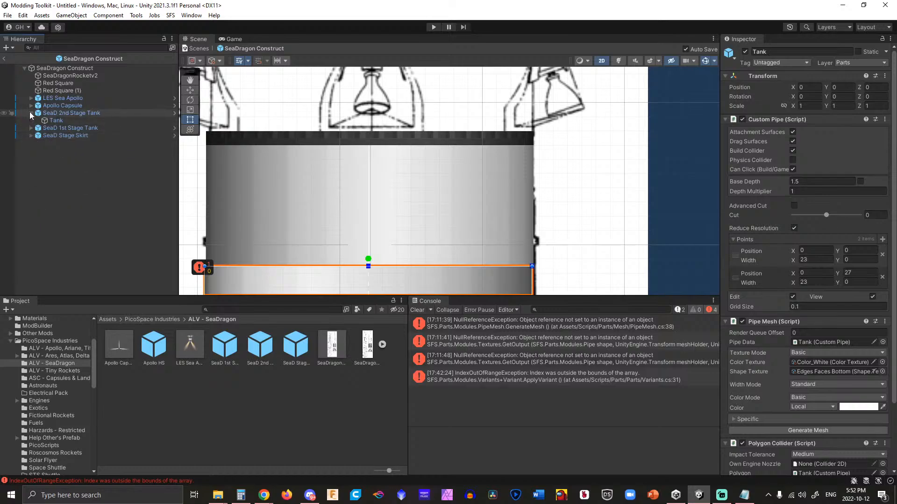
# Set the SeaD Stage Skirt's X position to 42, matching the SeaD 1st Stage Tank.
pyautogui.click(61, 120)
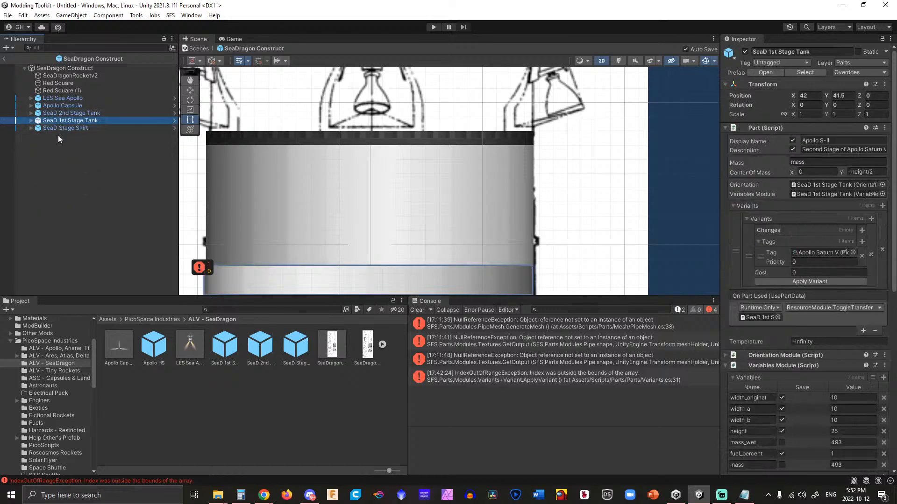
pyautogui.click(57, 137)
pyautogui.click(58, 127)
pyautogui.click(71, 120)
pyautogui.click(71, 129)
pyautogui.click(810, 96)
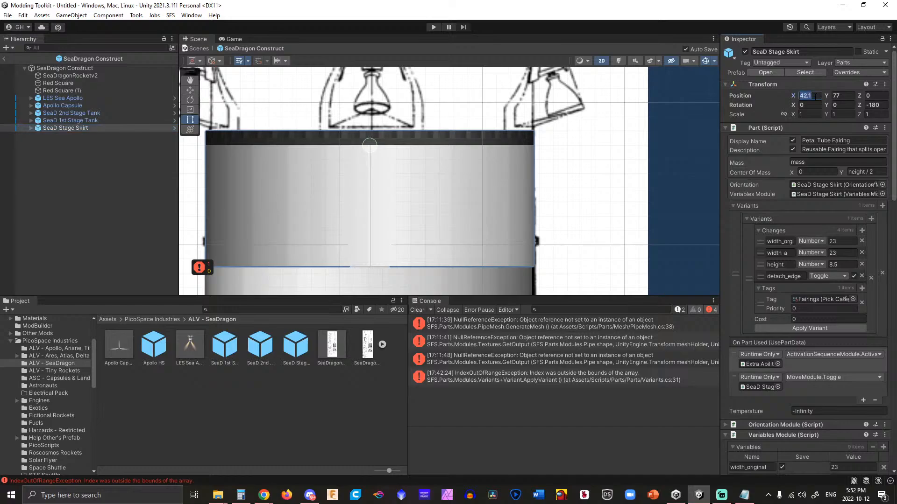
pyautogui.write('42')
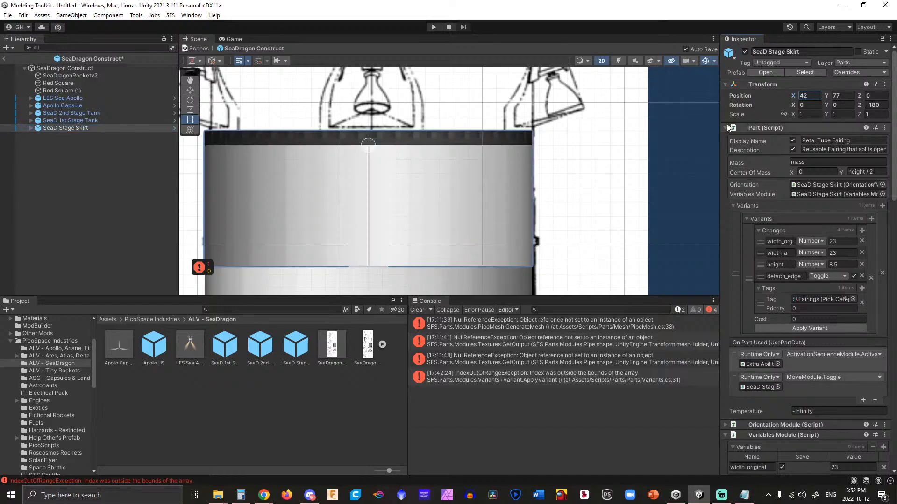
pyautogui.click(708, 126)
# Examine the assembled rocket against the blueprint, from the payload section and nose down to the auxiliary engines above the stage skirt.
pyautogui.scroll(-5, 707, 125)
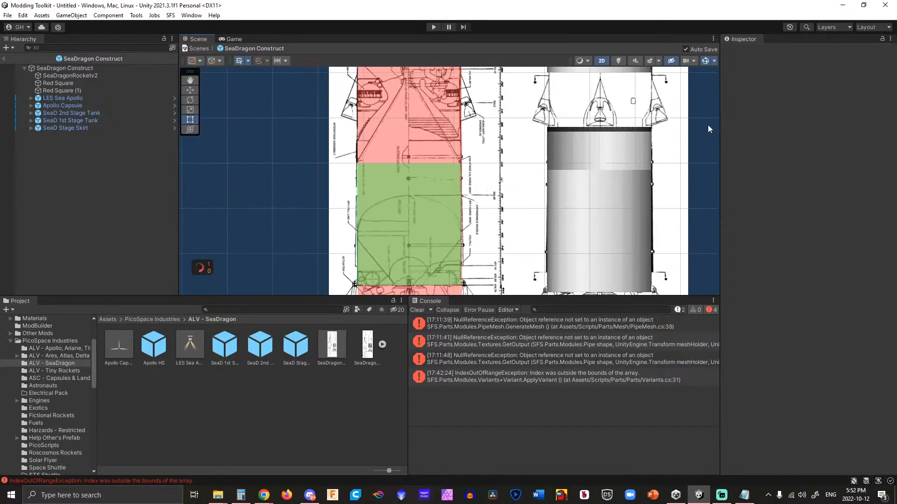
pyautogui.scroll(-3, 633, 222)
pyautogui.scroll(-2, 654, 201)
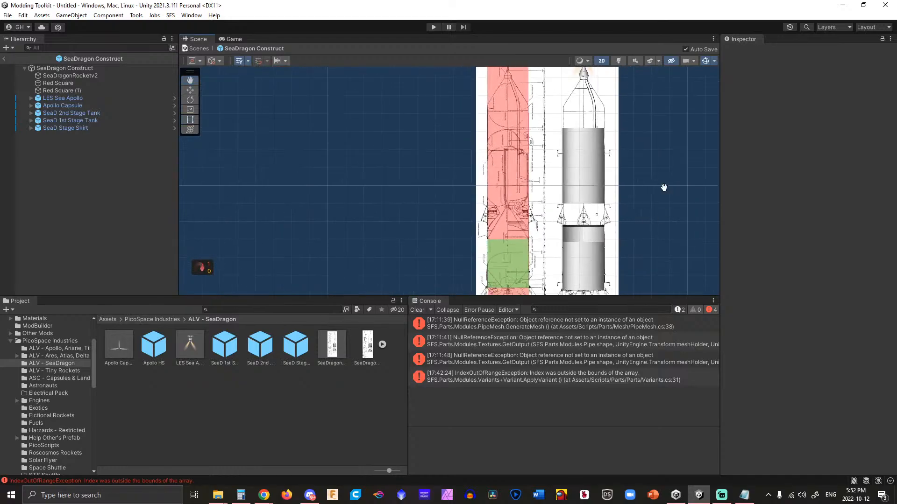
pyautogui.scroll(5, 610, 212)
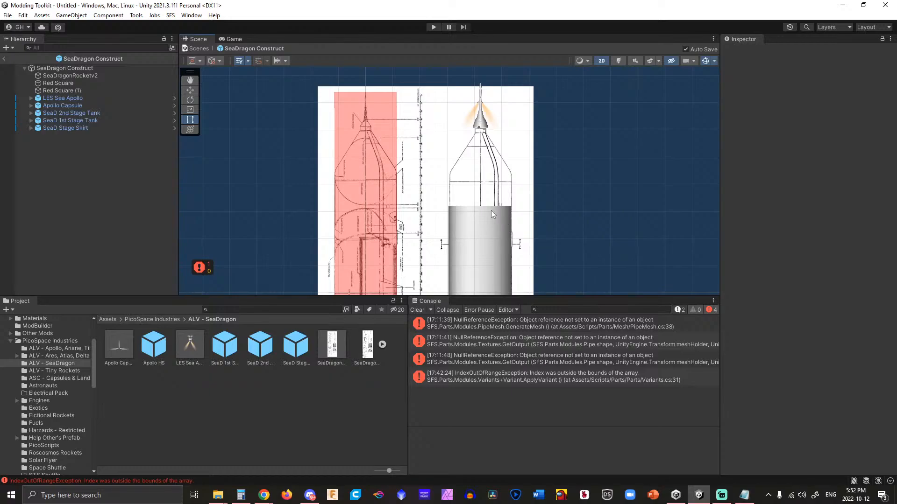
pyautogui.scroll(3, 500, 211)
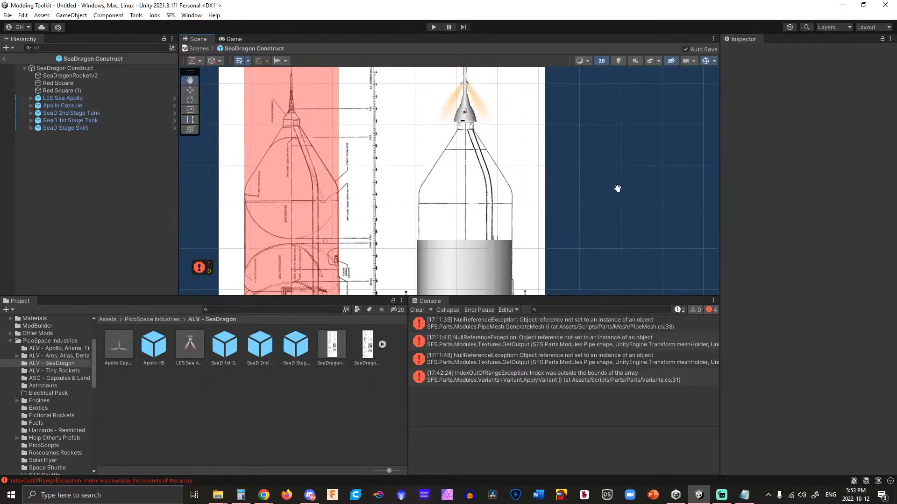
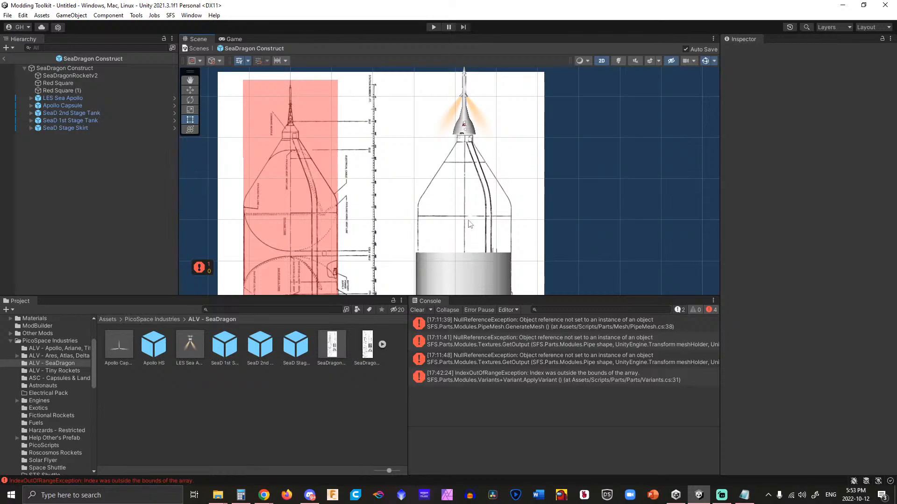
pyautogui.scroll(3, 487, 216)
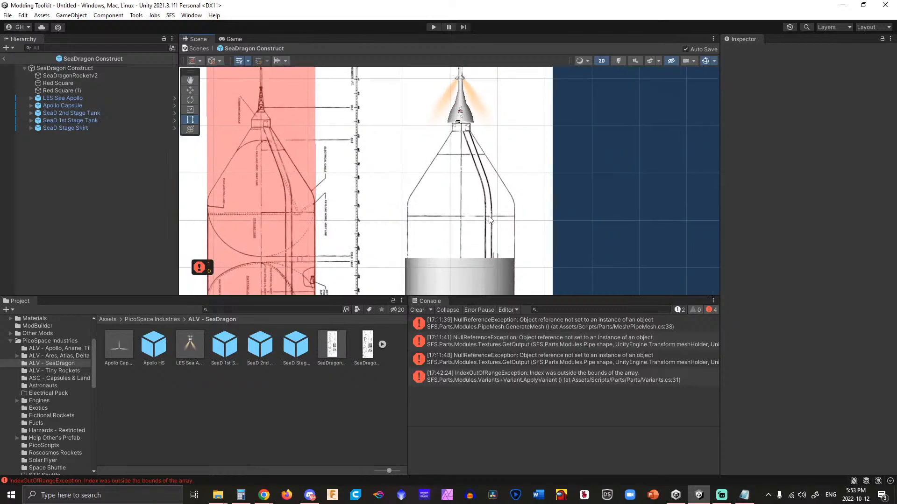
pyautogui.scroll(-5, 487, 216)
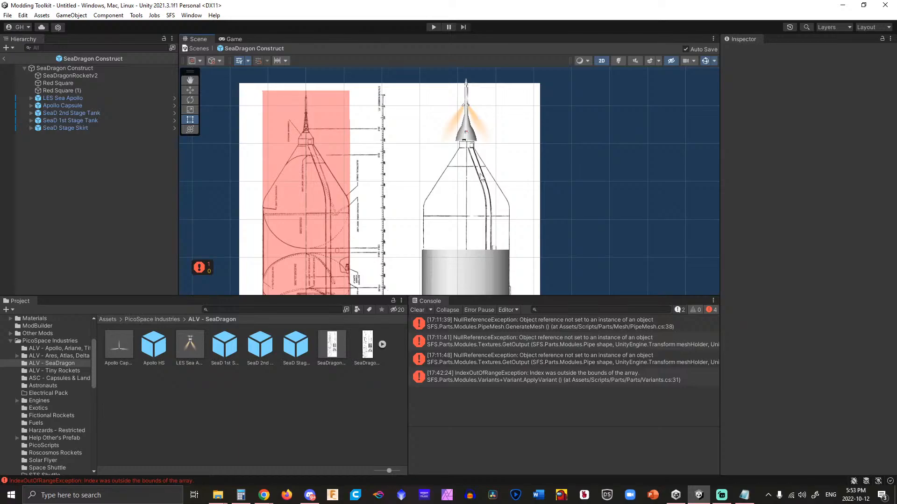
pyautogui.scroll(-3, 481, 177)
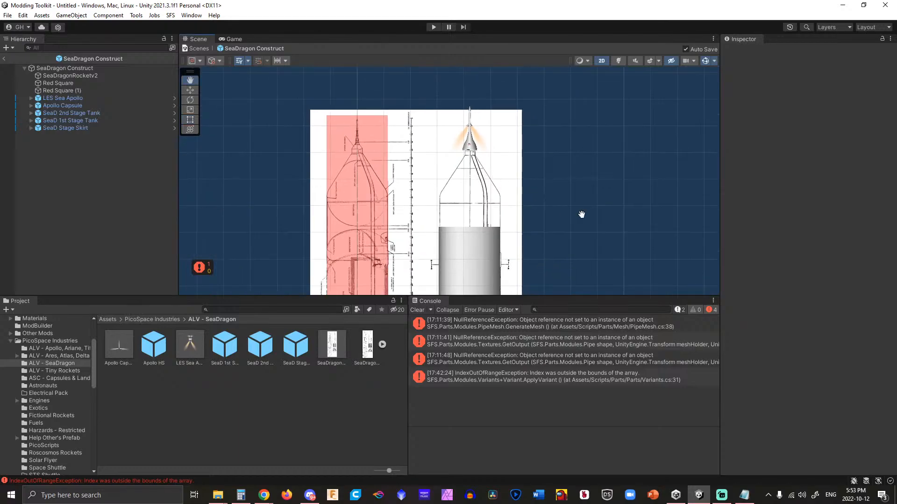
pyautogui.moveTo(581, 215); pyautogui.dragTo(547, 143, button='middle')
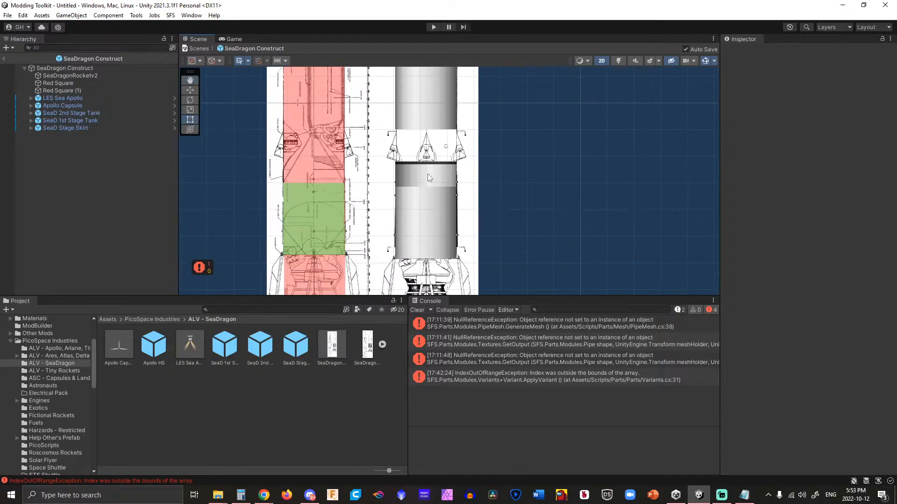
pyautogui.scroll(5, 427, 175)
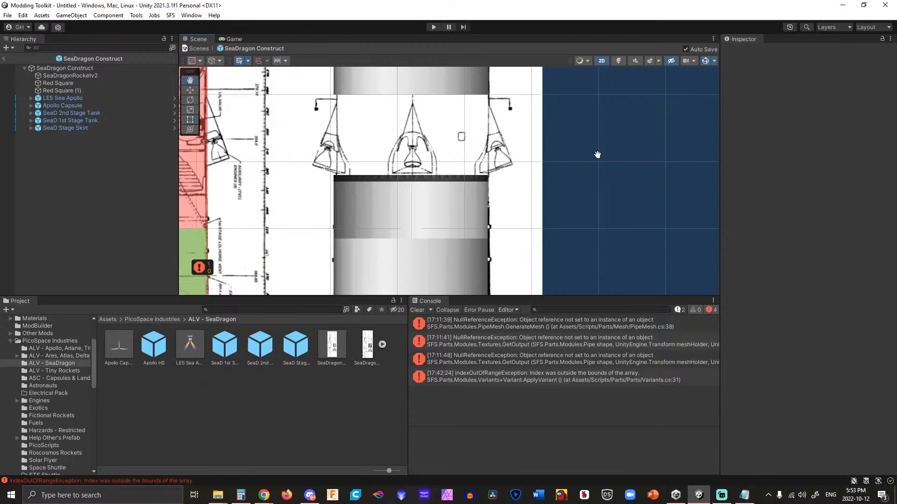
pyautogui.moveTo(597, 154); pyautogui.dragTo(658, 203, button='middle')
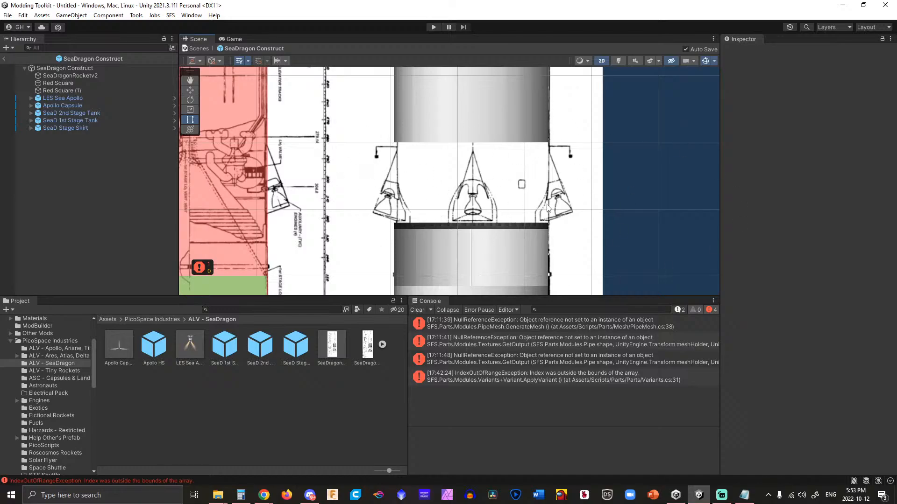
# Examine the blueprint from the auxiliary engines down to the 1st stage engine, and back to the gap between the two tanks.
pyautogui.scroll(-3, 490, 201)
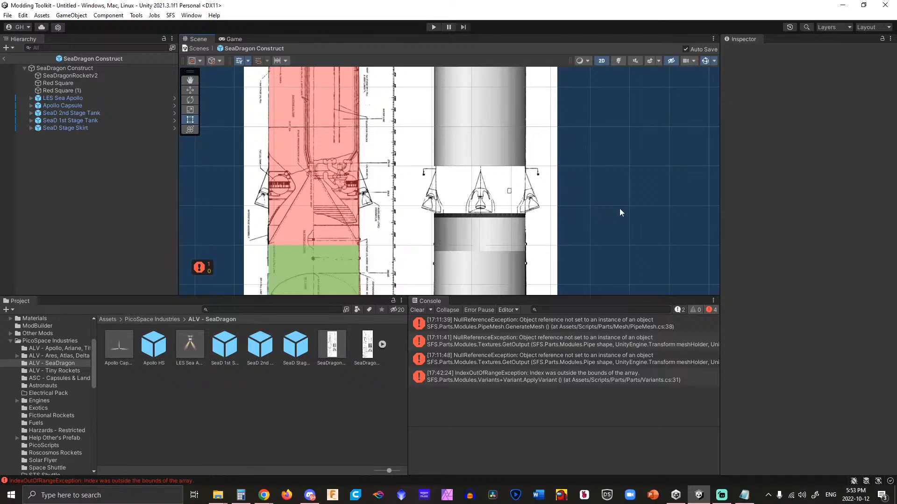
pyautogui.moveTo(619, 208); pyautogui.dragTo(605, 131, button='middle')
pyautogui.scroll(-1, 604, 128)
pyautogui.moveTo(580, 209); pyautogui.dragTo(536, 121, button='middle')
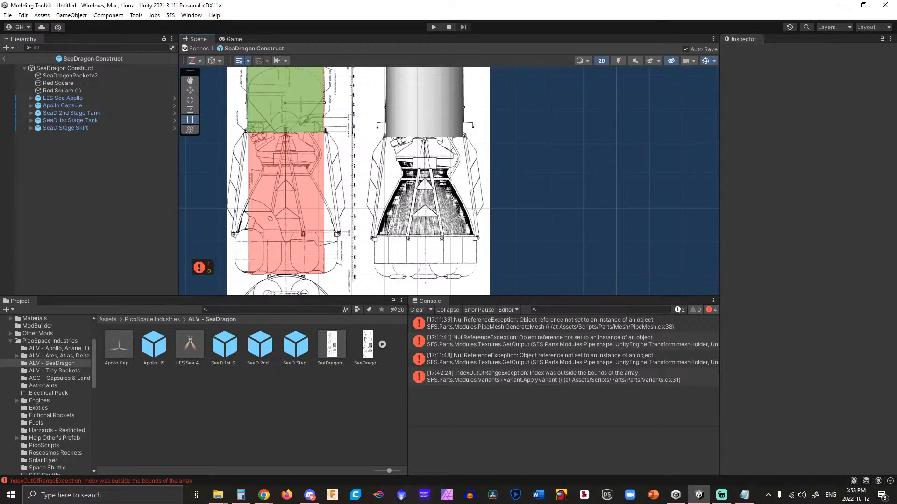
pyautogui.scroll(1, 401, 152)
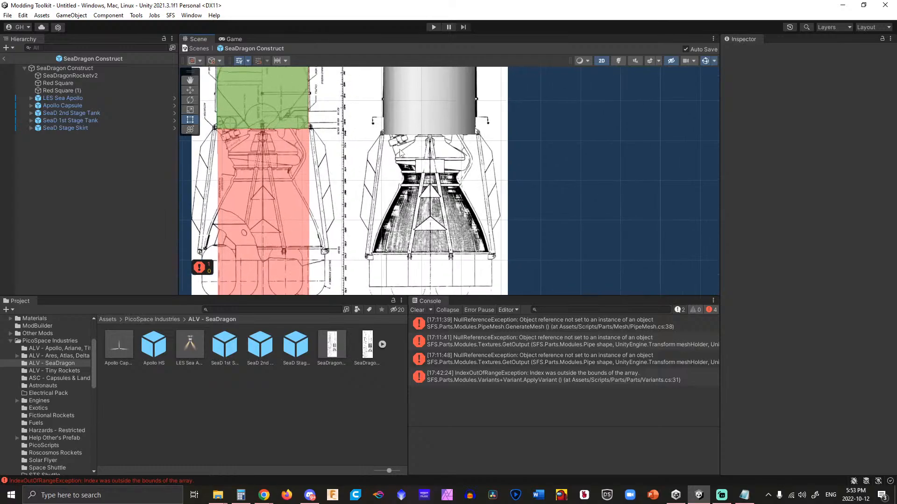
pyautogui.scroll(1, 401, 153)
pyautogui.moveTo(571, 127); pyautogui.dragTo(600, 227, button='middle')
pyautogui.moveTo(629, 110); pyautogui.dragTo(589, 211, button='middle')
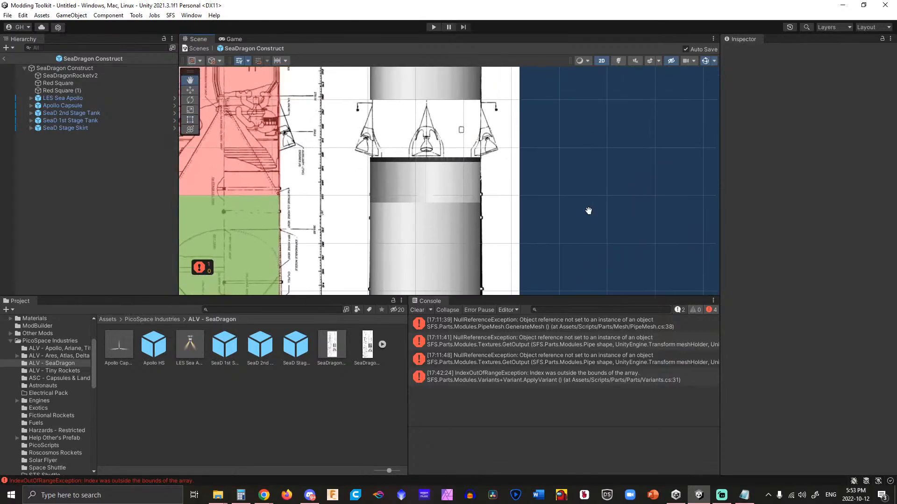
pyautogui.moveTo(588, 156); pyautogui.dragTo(595, 214, button='middle')
pyautogui.scroll(12, 391, 184)
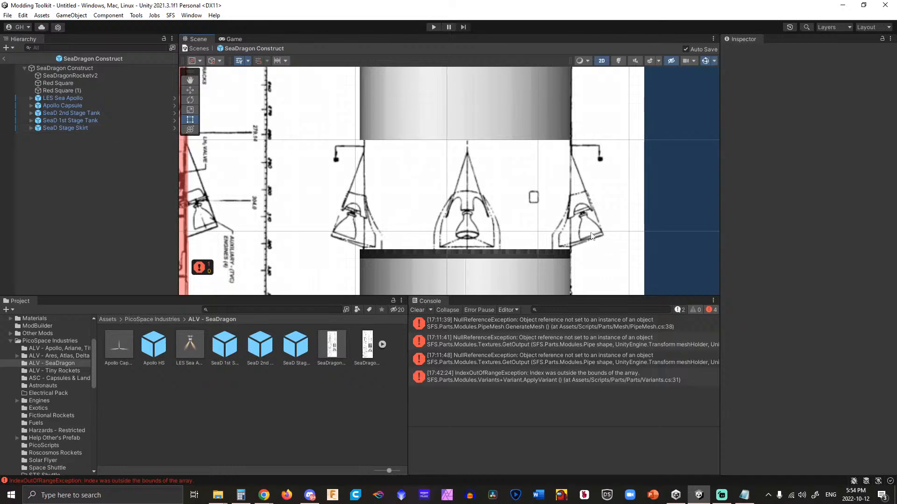
pyautogui.scroll(-6, 264, 238)
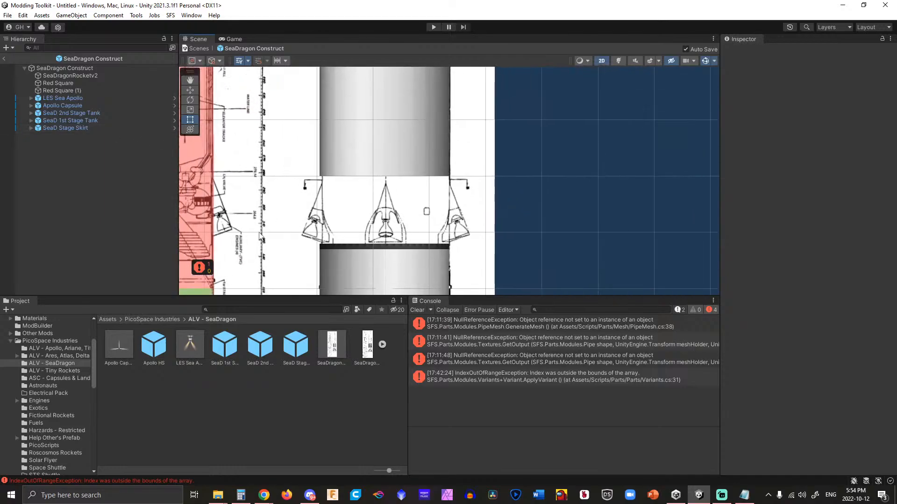
pyautogui.scroll(5, 263, 236)
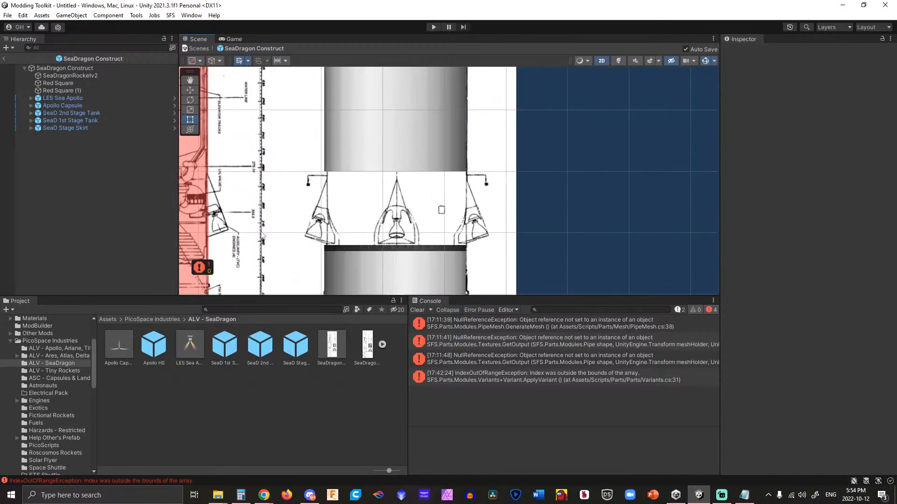
# Duplicate the SeaD 2nd Stage Tank prefab, rename the copy SeaD 2n Stage Rockets, and open it for editing.
pyautogui.click(256, 351)
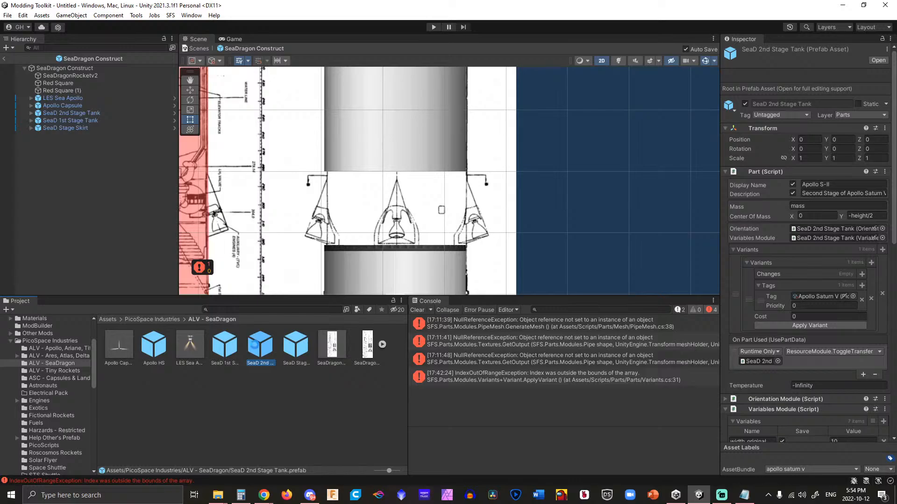
pyautogui.hotkey('ctrl', 'd')
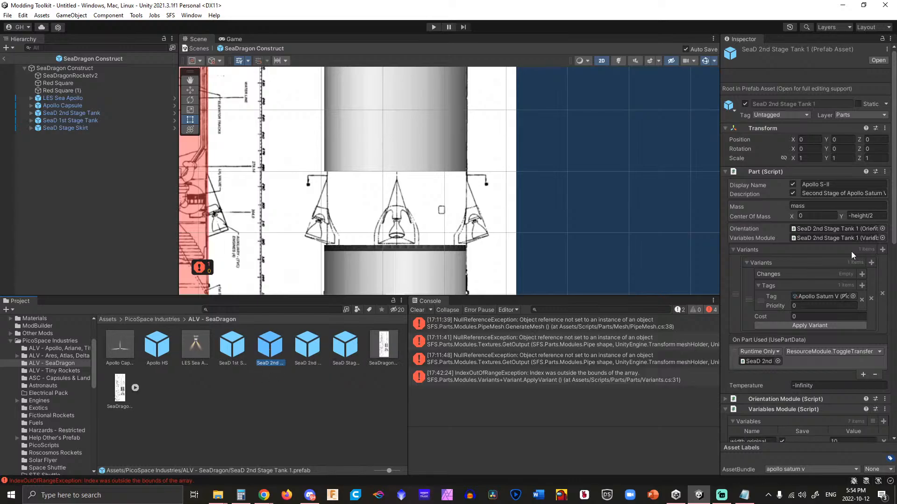
pyautogui.doubleClick(279, 364)
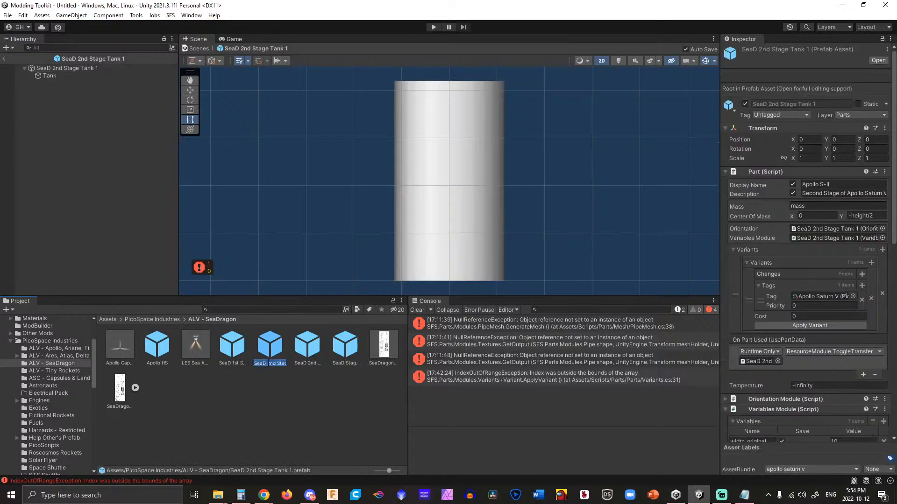
pyautogui.write('S')
pyautogui.write('eaD 2nd Stage Rockts')
pyautogui.press('Return')
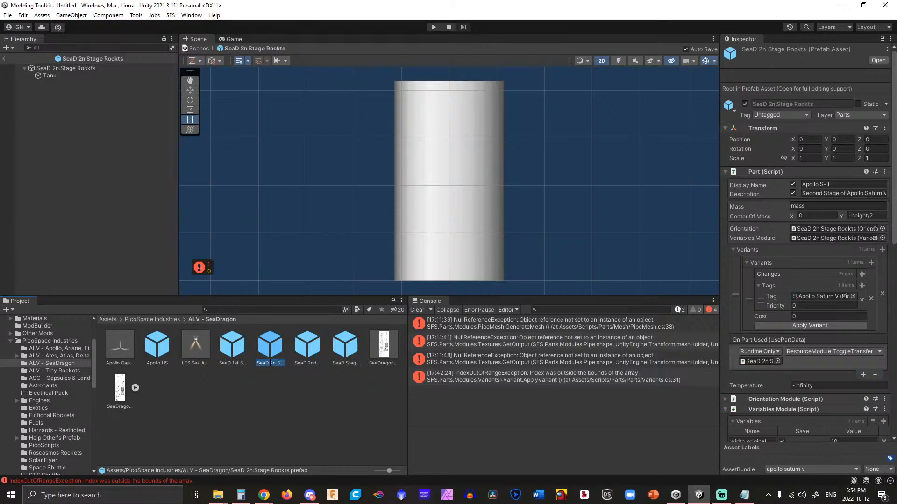
pyautogui.click(273, 363)
pyautogui.write('d')
pyautogui.press('Return')
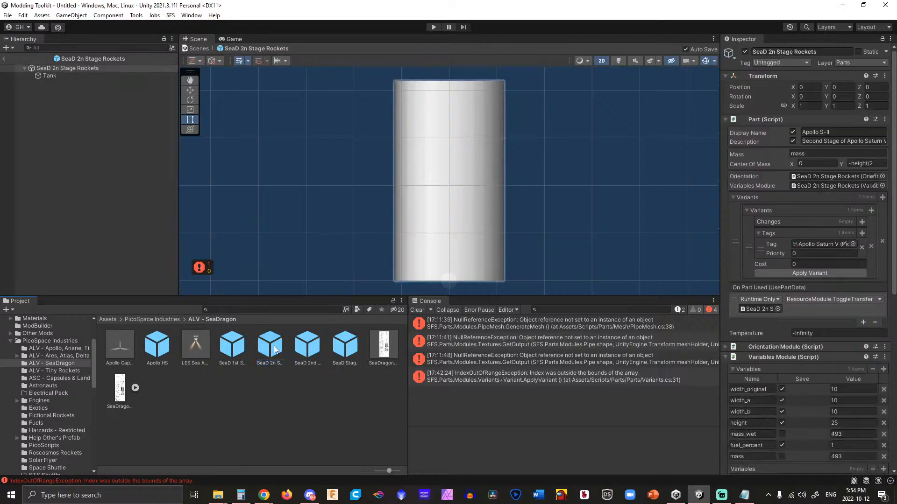
# Following the 2nd Pocket Rockets notes, add a point to the Tank pipe between its ends at Y 1, 30 wide.
pyautogui.click(476, 200)
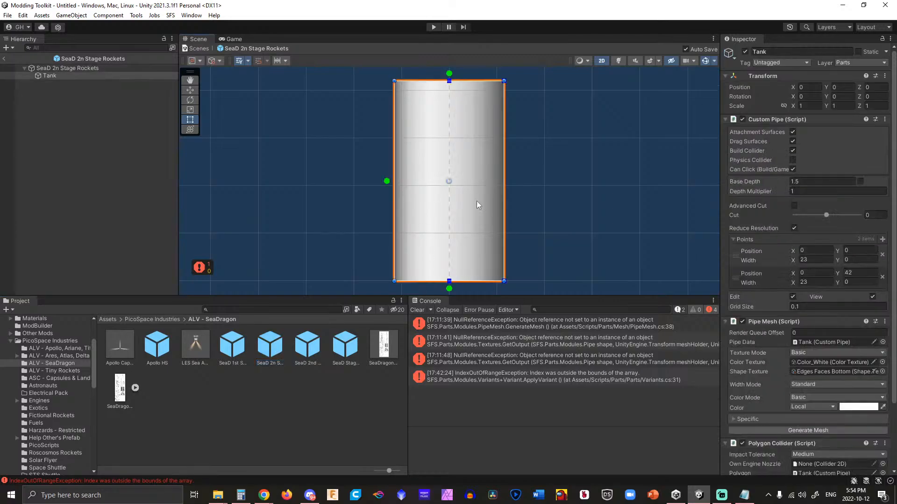
pyautogui.click(744, 495)
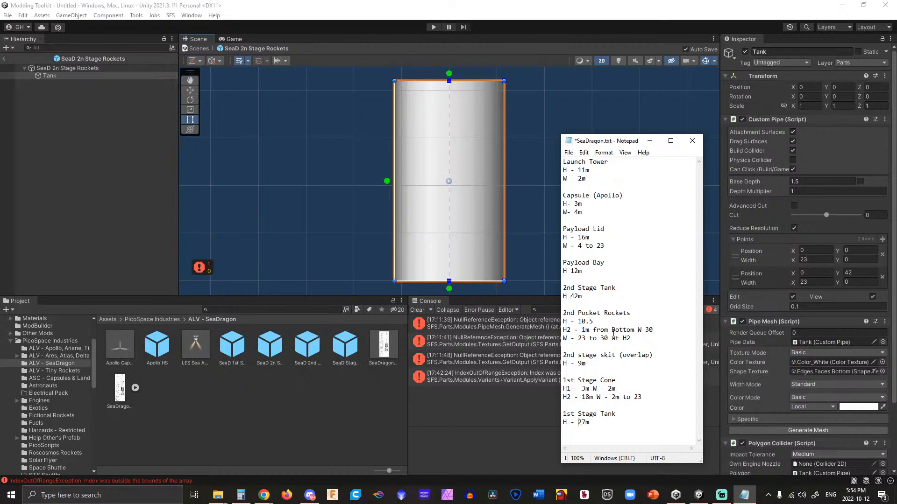
pyautogui.click(351, 165)
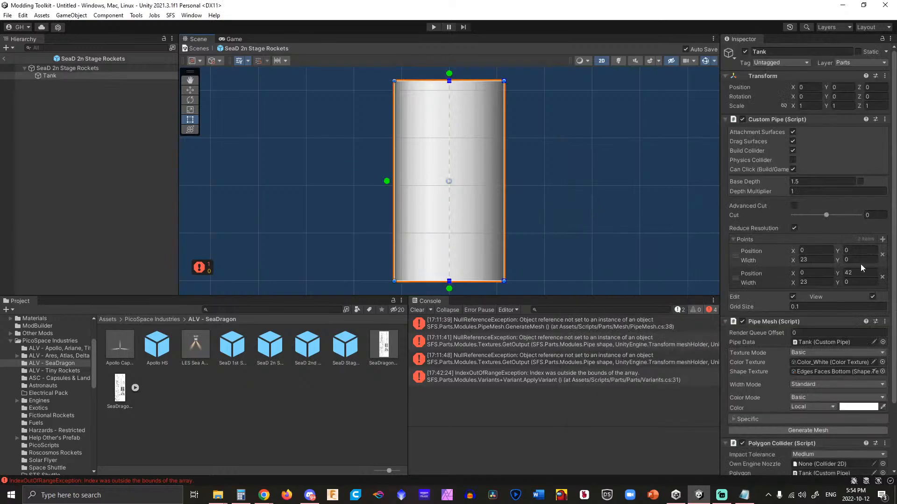
pyautogui.click(387, 182)
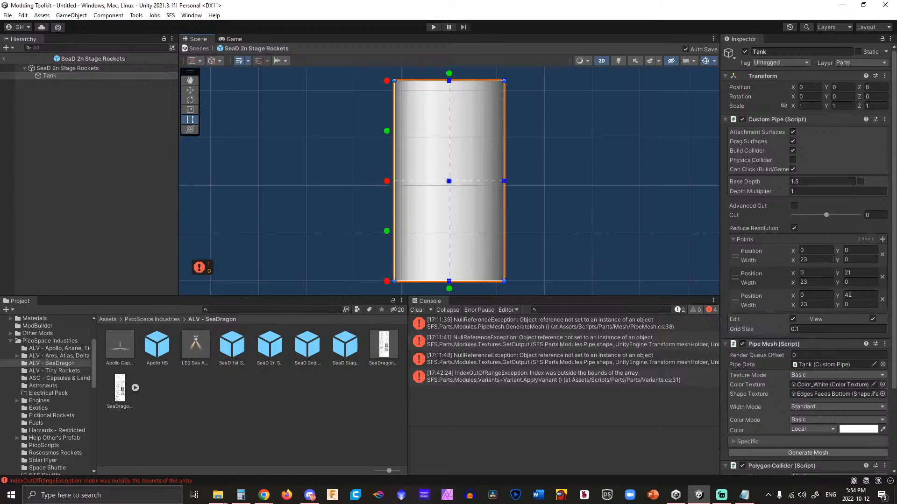
pyautogui.click(860, 272)
pyautogui.write('1')
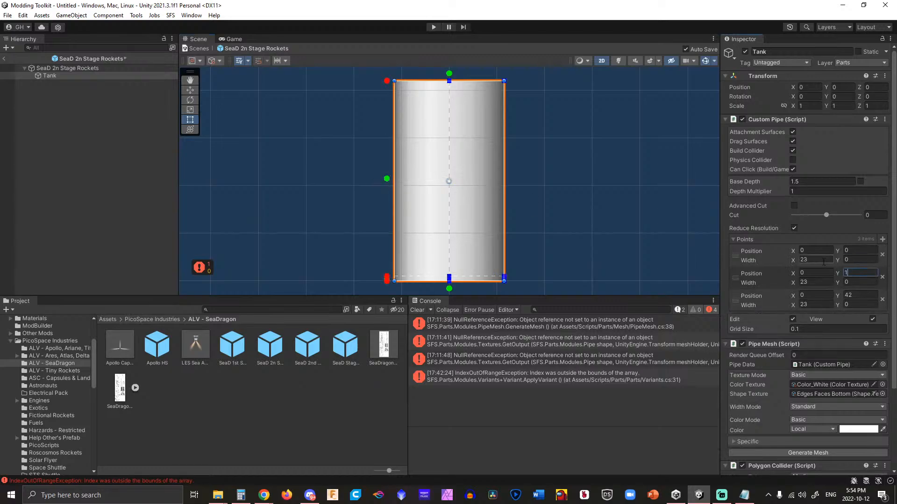
pyautogui.click(817, 282)
pyautogui.write('30')
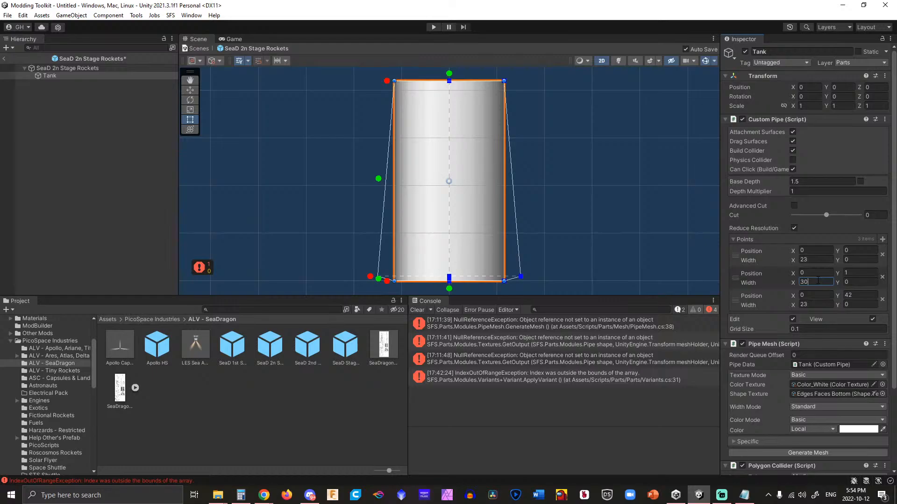
# Set the Y position of the pipe's uppermost point to 10.5, as in the notes, and regenerate the mesh.
pyautogui.click(858, 294)
pyautogui.click(745, 498)
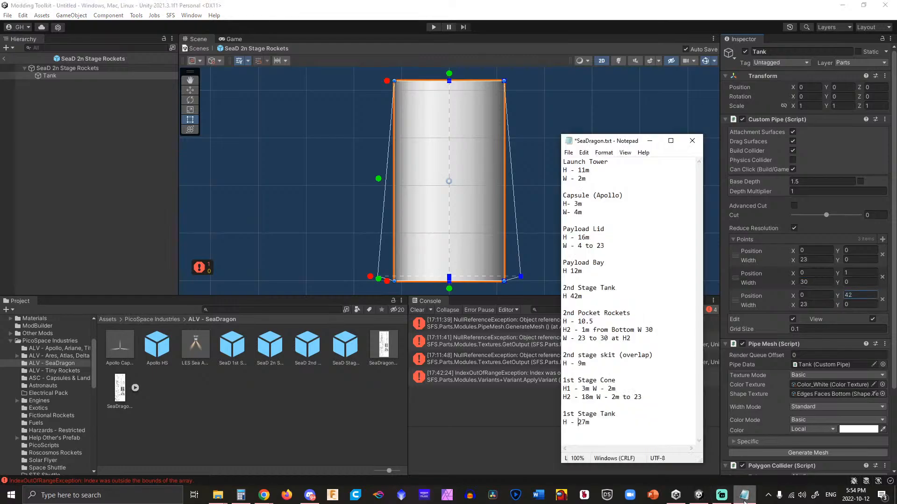
pyautogui.click(745, 498)
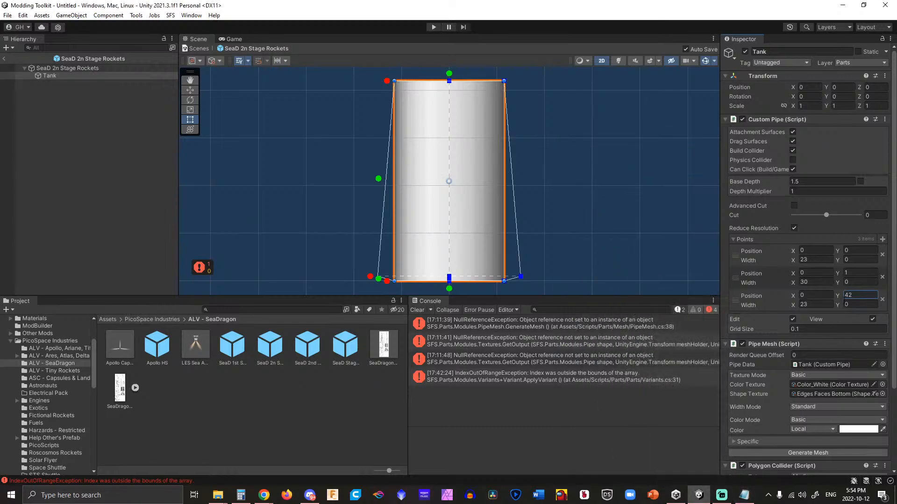
pyautogui.write('10.5')
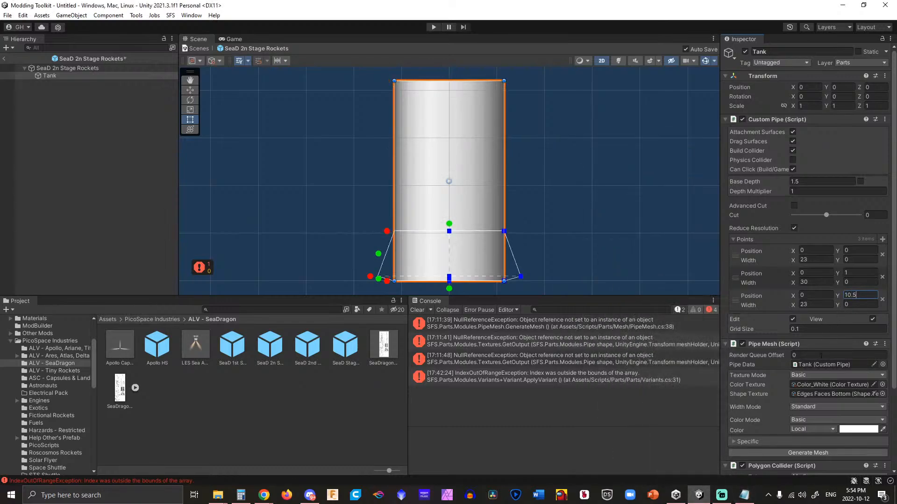
pyautogui.click(808, 453)
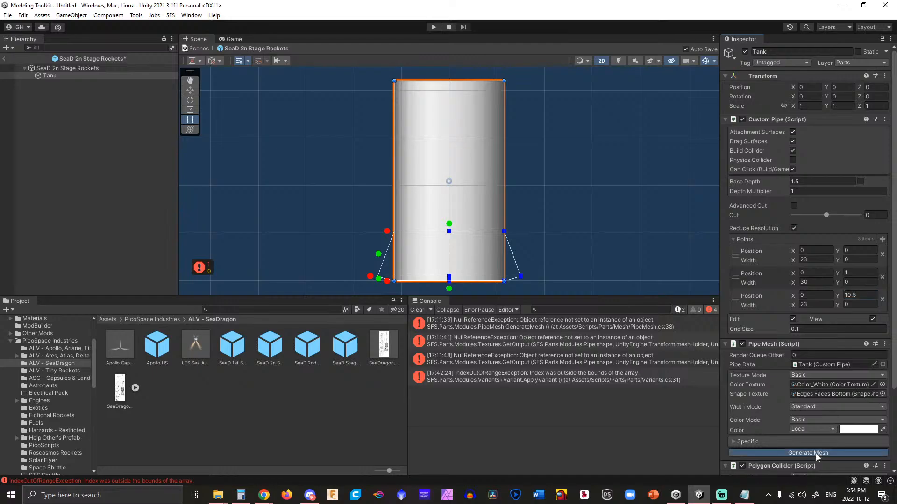
pyautogui.click(556, 223)
pyautogui.scroll(5, 552, 230)
pyautogui.moveTo(553, 245); pyautogui.dragTo(631, 196, button='middle')
pyautogui.scroll(9, 579, 176)
pyautogui.click(461, 196)
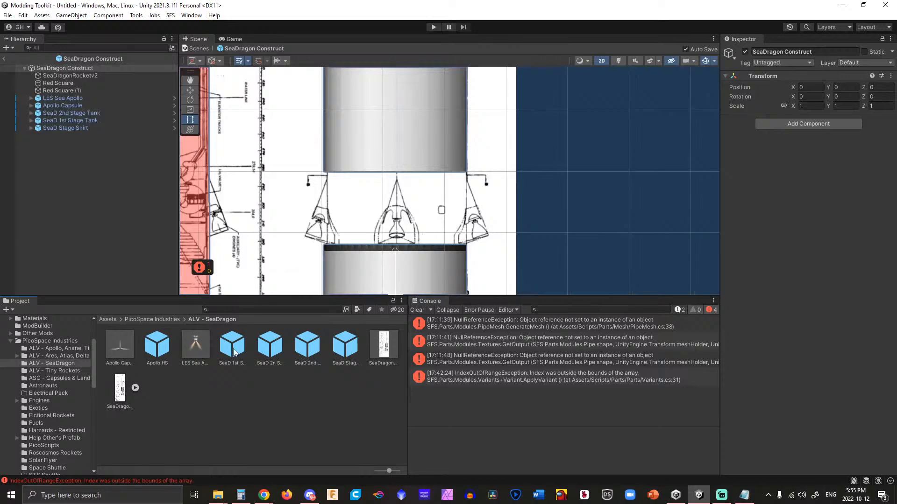
# Place the SeaD 2n Stage Rockets prefab in the SeaDragon Construct between the two stage tanks, with X set to 42.
pyautogui.click(313, 350)
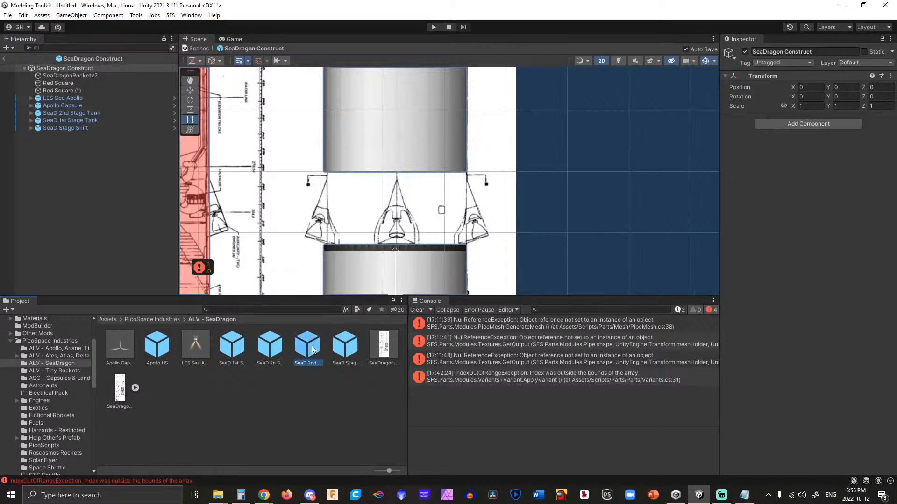
pyautogui.click(269, 348)
pyautogui.moveTo(268, 348); pyautogui.dragTo(397, 249)
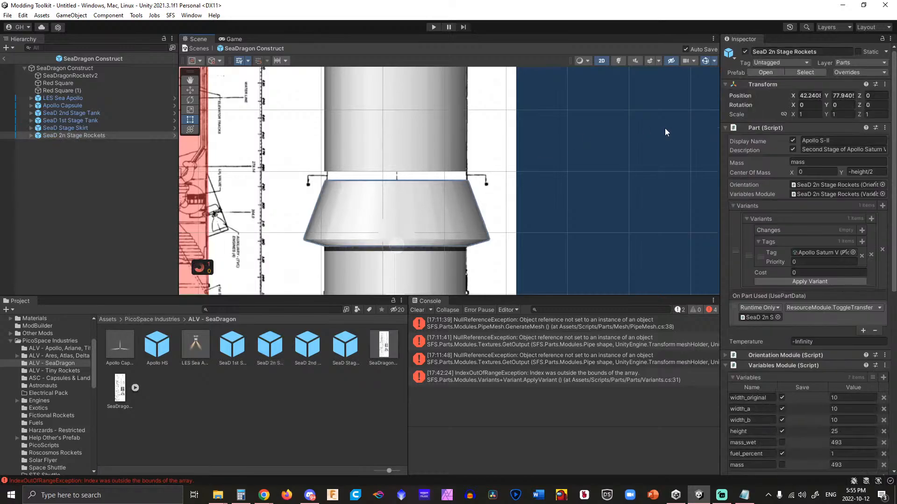
pyautogui.click(810, 95)
pyautogui.write('42')
pyautogui.click(843, 97)
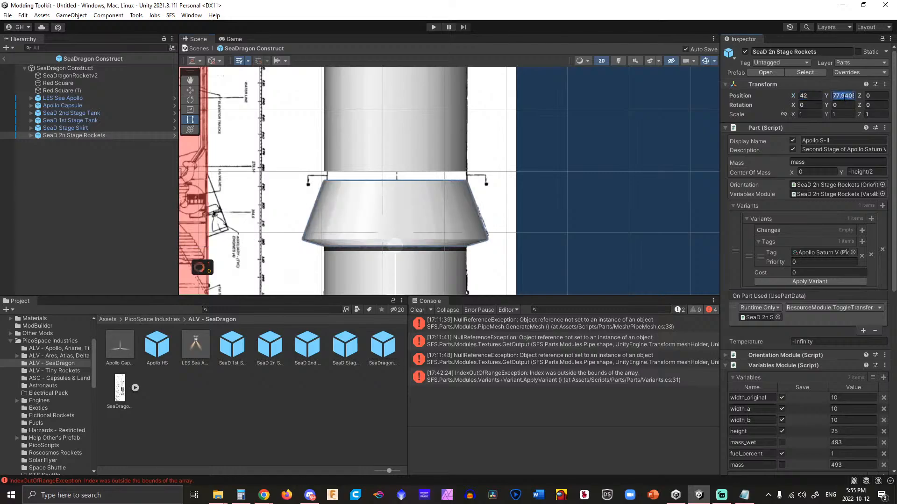
pyautogui.click(555, 170)
# Lower the SeaD 2nd Stage Tank to Y 88.5 to close the gap above the SeaD 2n Stage Rockets section.
pyautogui.scroll(-1, 555, 170)
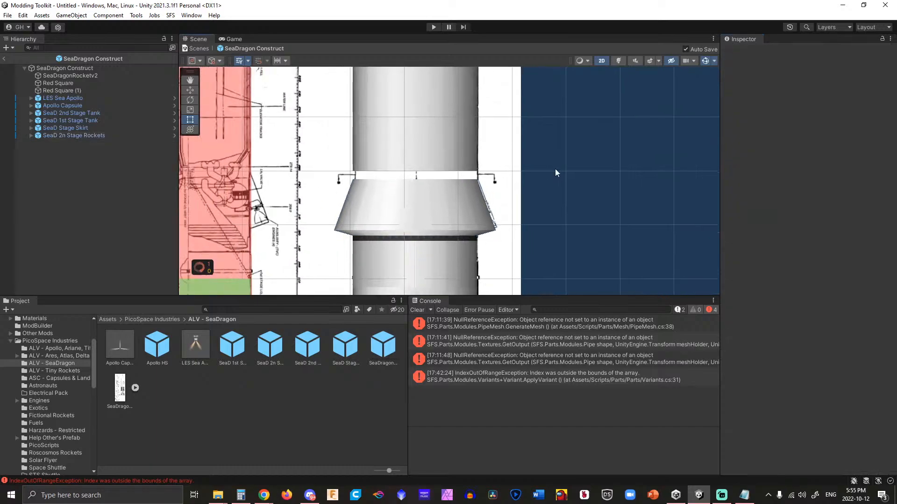
pyautogui.scroll(-1, 554, 173)
pyautogui.click(450, 144)
pyautogui.click(839, 95)
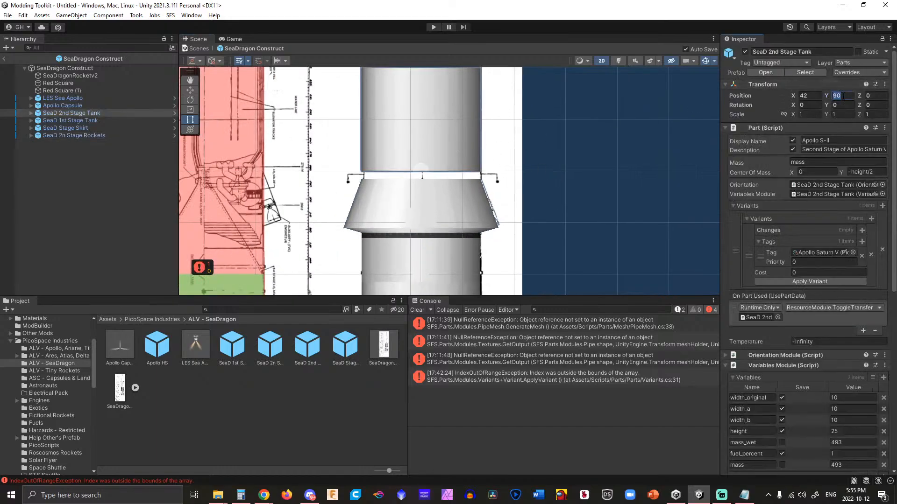
pyautogui.write('88')
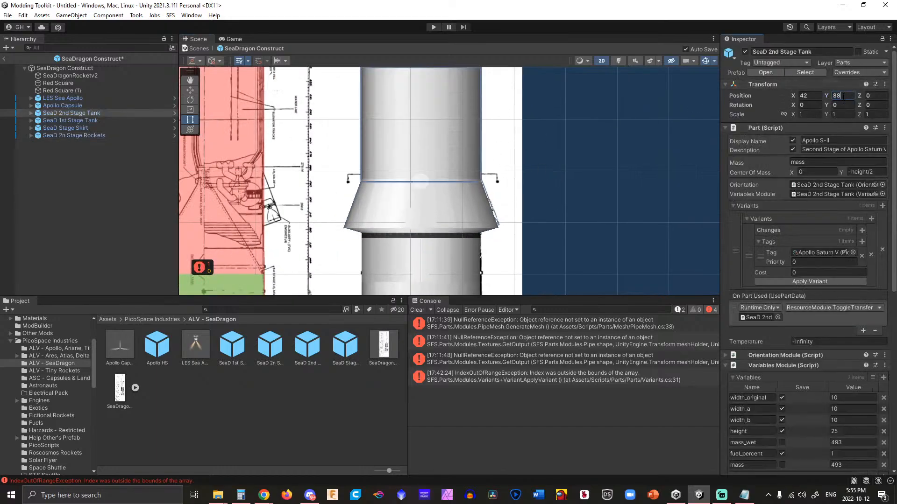
pyautogui.press('BackSpace')
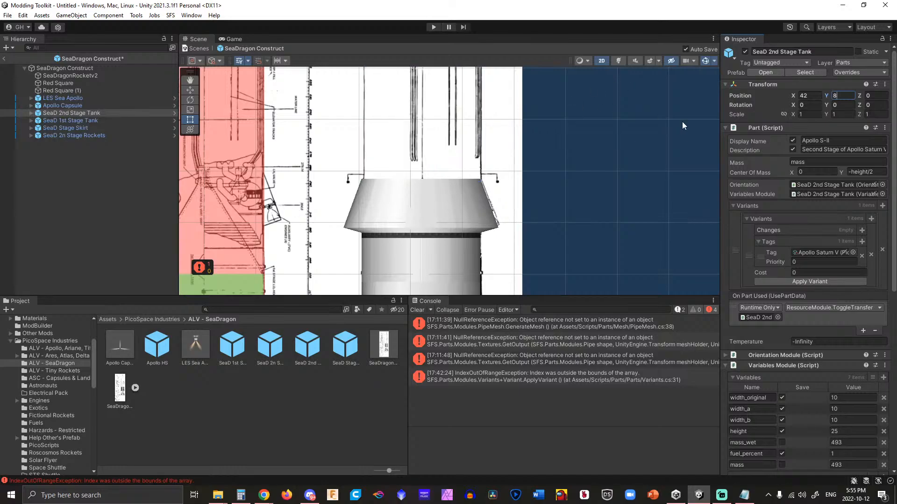
pyautogui.write('9')
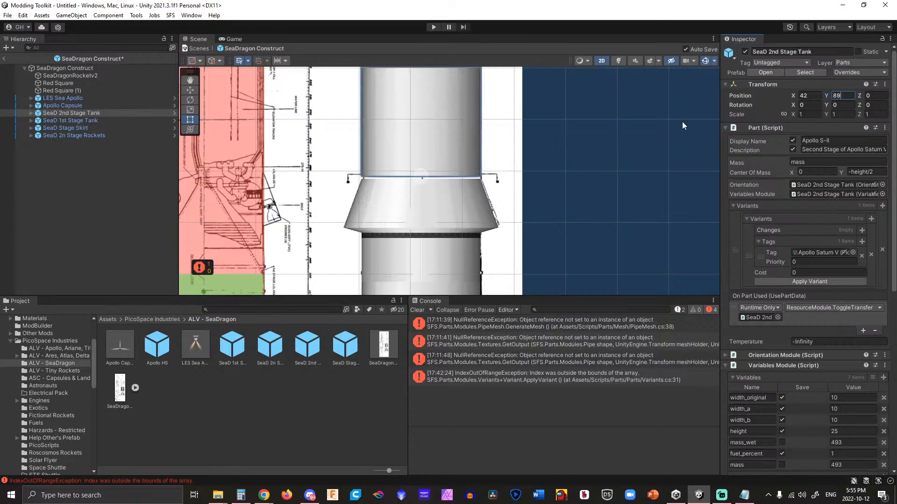
pyautogui.press('BackSpace')
pyautogui.write('8.5')
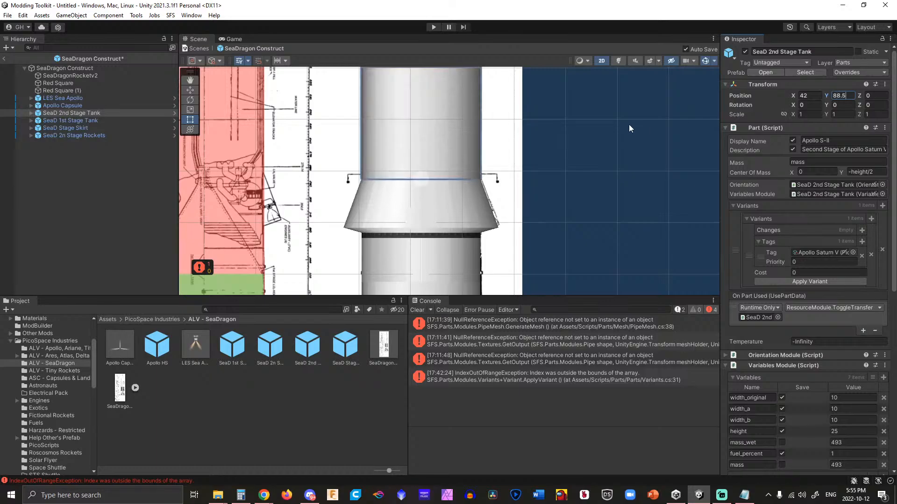
pyautogui.click(595, 136)
# Check the whole assembled rocket against the blueprint, from the stage tanks up to the nose.
pyautogui.scroll(-15, 593, 137)
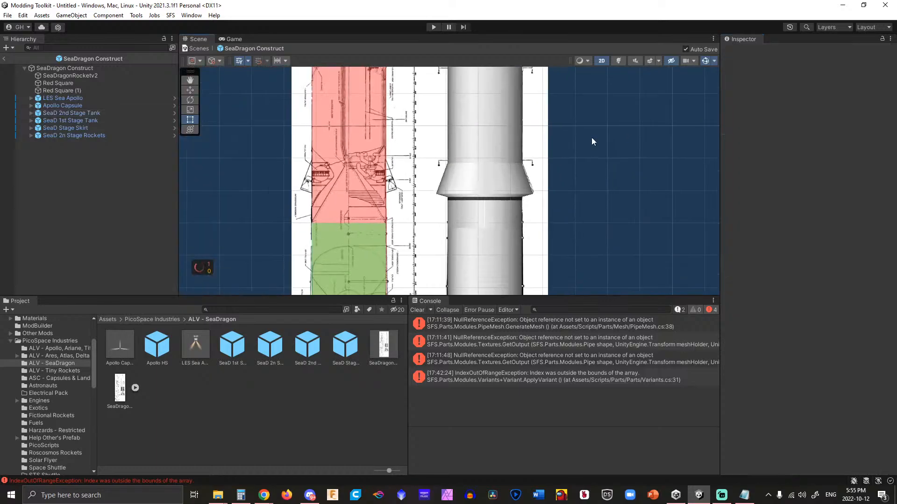
pyautogui.moveTo(598, 139); pyautogui.dragTo(578, 164, button='middle')
pyautogui.scroll(-3, 579, 164)
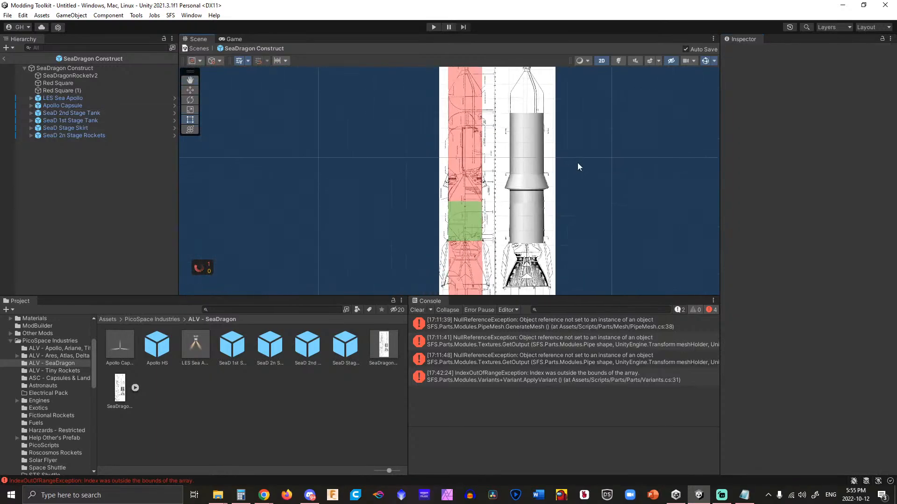
pyautogui.moveTo(605, 196); pyautogui.dragTo(555, 224, button='middle')
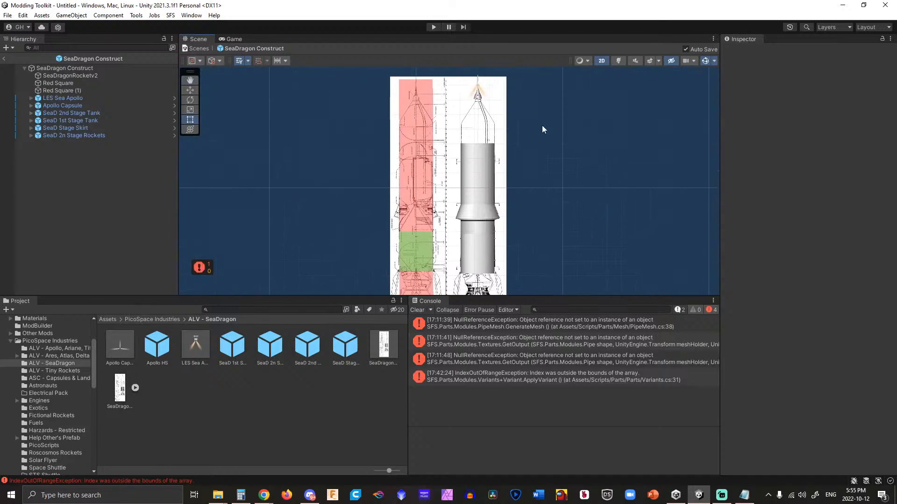
# Find the cargo fairing for the rocket's nose section in the ALV - Ares, Atlas, Delta, SLS folder and open SLS Cargo Block 1.
pyautogui.scroll(5, 552, 119)
pyautogui.moveTo(552, 120); pyautogui.dragTo(640, 190, button='middle')
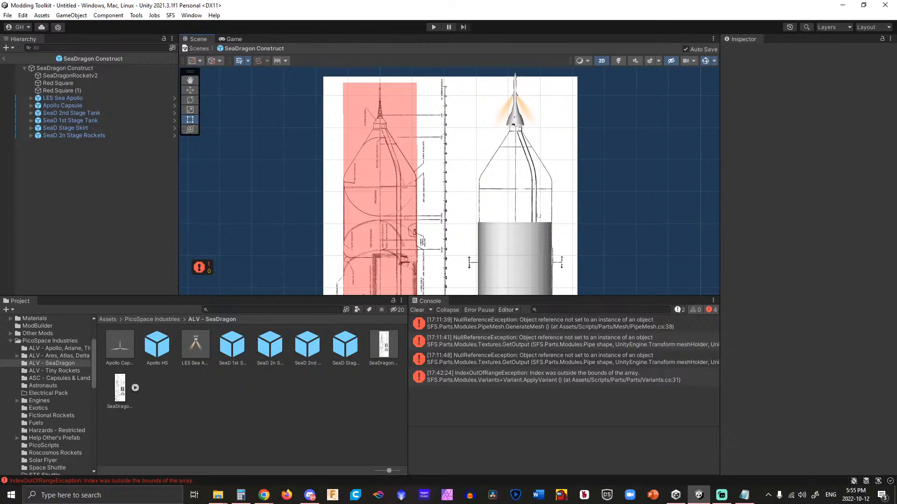
pyautogui.scroll(3, 566, 182)
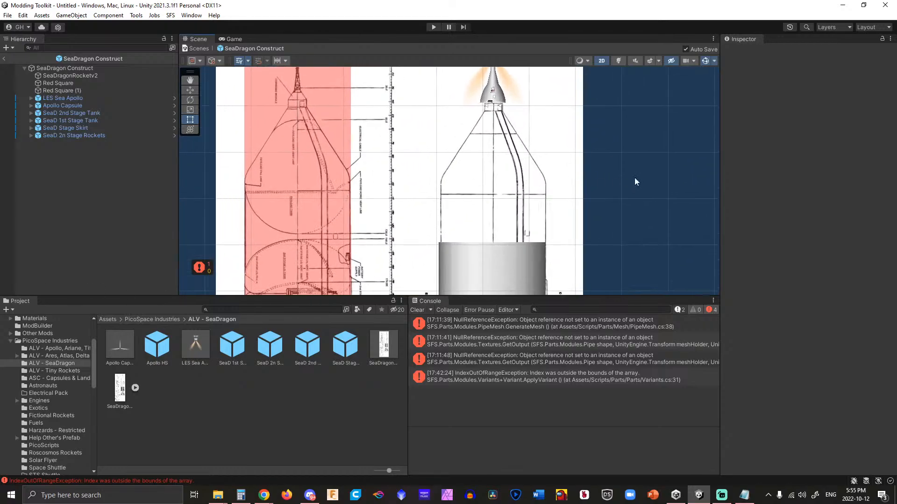
pyautogui.moveTo(634, 177); pyautogui.dragTo(561, 207, button='middle')
pyautogui.scroll(-2, 591, 132)
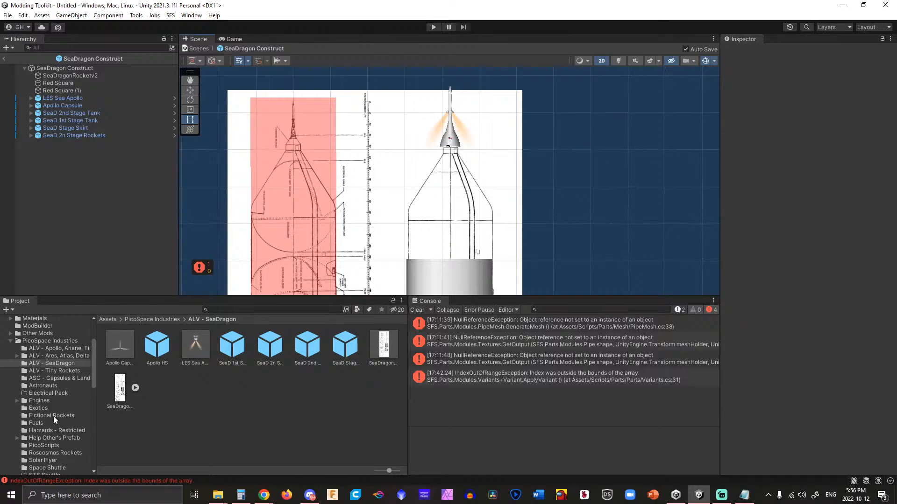
pyautogui.click(69, 355)
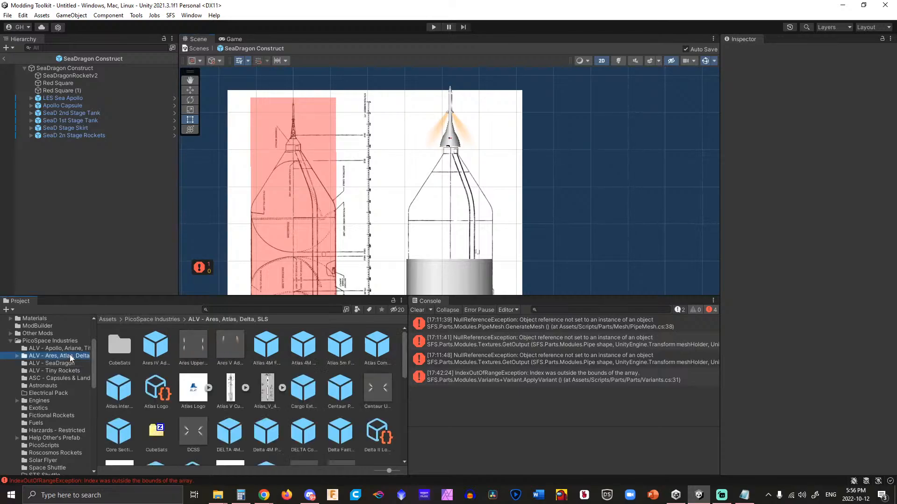
pyautogui.scroll(-2, 213, 390)
pyautogui.scroll(-8, 213, 389)
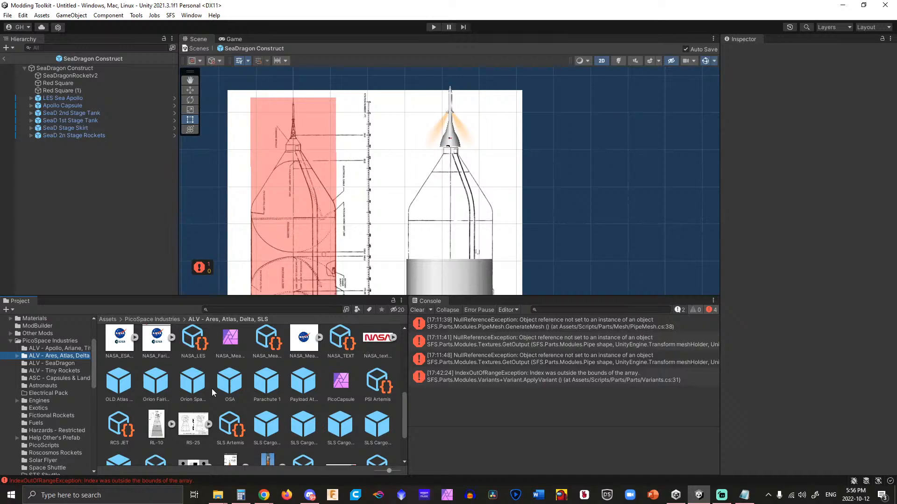
pyautogui.scroll(-1, 208, 389)
pyautogui.doubleClick(310, 355)
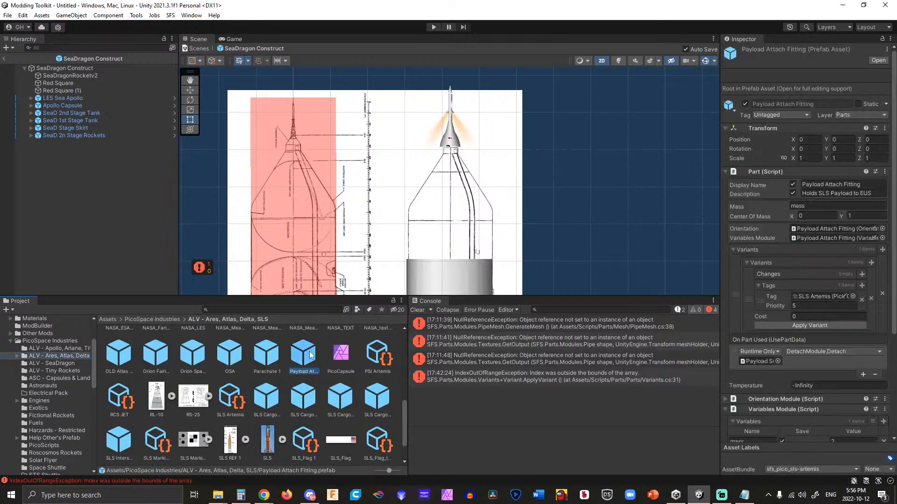
pyautogui.doubleClick(304, 398)
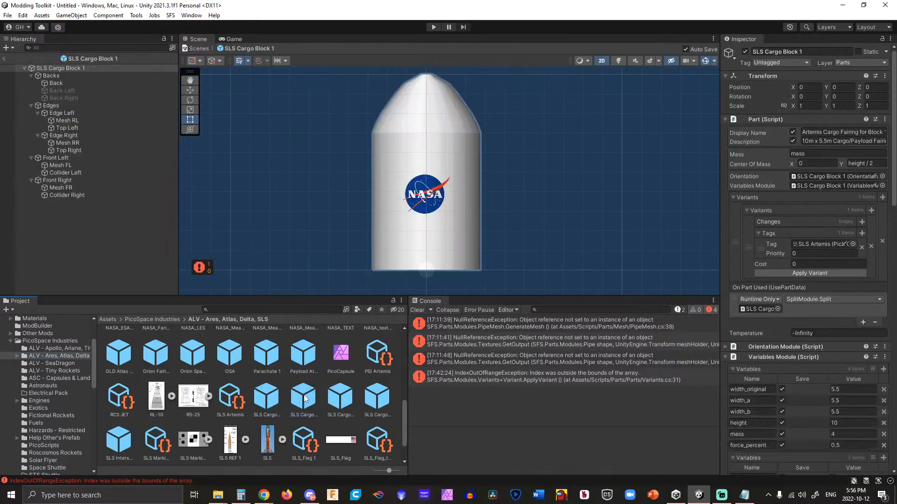
# Copy the SLS Cargo Block 1 prefab into the ALV - SeaDragon folder and open the copy.
pyautogui.click(302, 401)
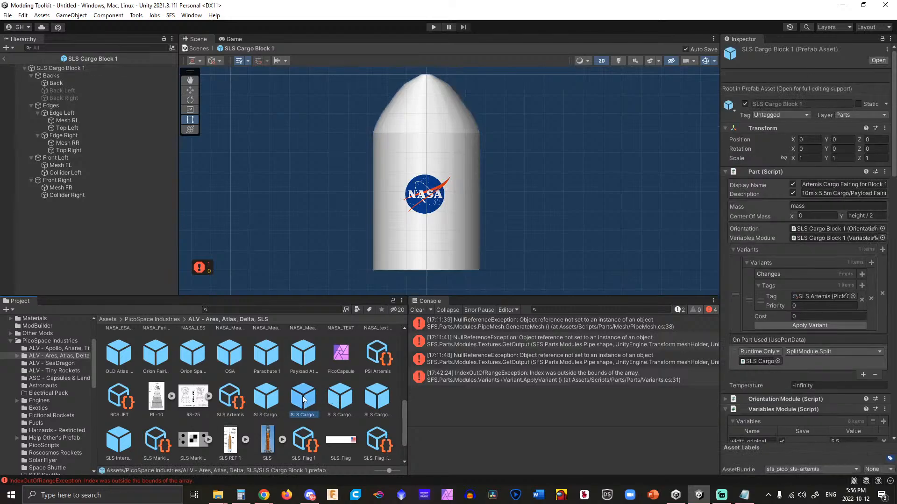
pyautogui.click(64, 362)
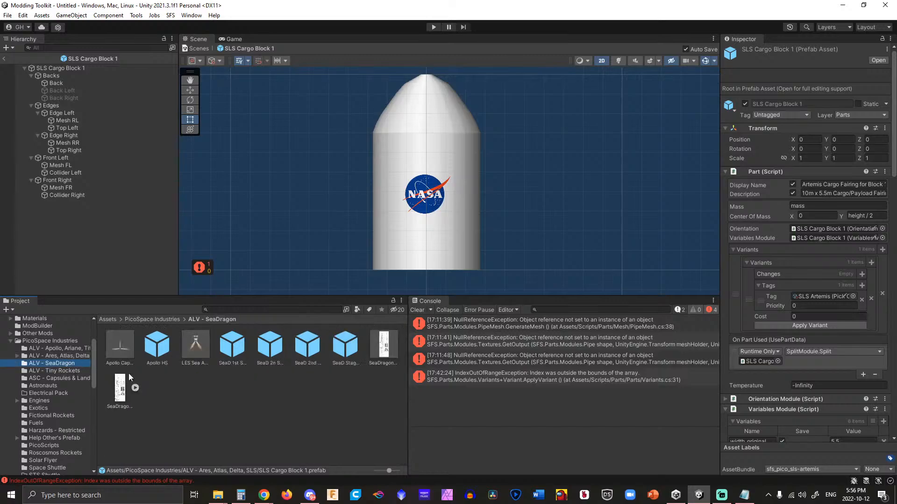
pyautogui.hotkey('ctrl', 'v')
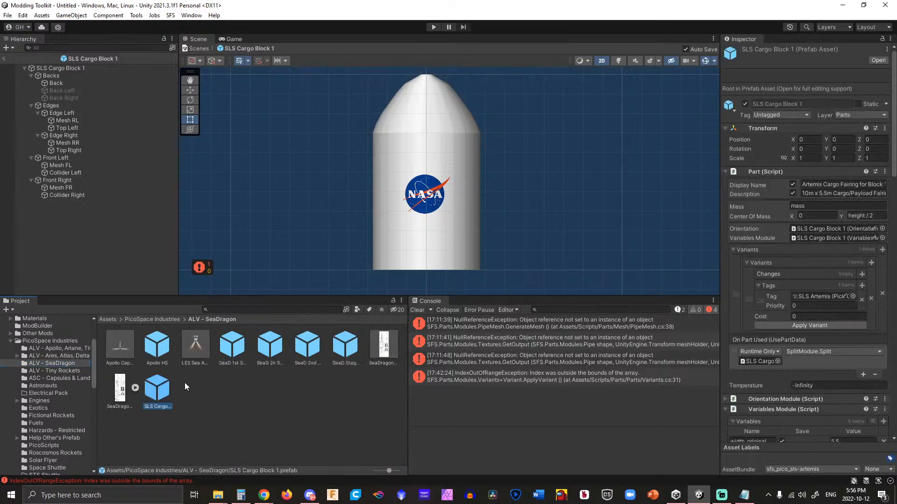
pyautogui.doubleClick(160, 383)
# Rename the copied fairing prefab to SeaD - Payload Bay.
pyautogui.click(158, 405)
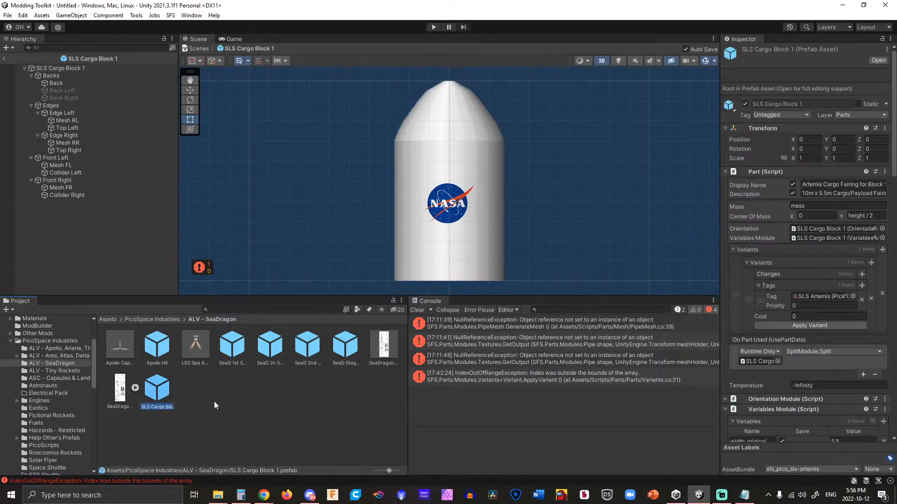
pyautogui.write('SeaDra')
pyautogui.press('BackSpace')
pyautogui.press('BackSpace')
pyautogui.press('BackSpace')
pyautogui.press('BackSpace')
pyautogui.press('BackSpace')
pyautogui.write('aD - Payload')
pyautogui.press('Return')
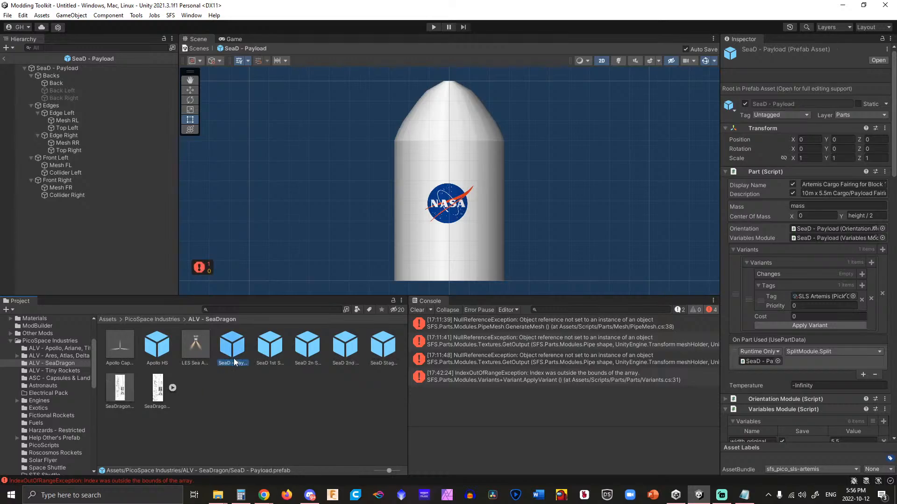
pyautogui.click(233, 363)
pyautogui.write('Bay')
pyautogui.press('Return')
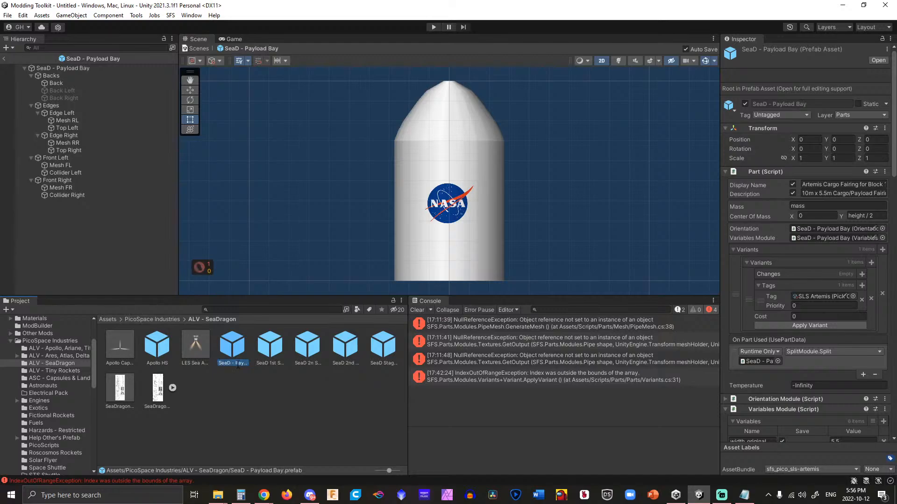
# Deactivate the Front Left half of the payload bay fairing.
pyautogui.scroll(-3, 301, 208)
pyautogui.scroll(5, 303, 204)
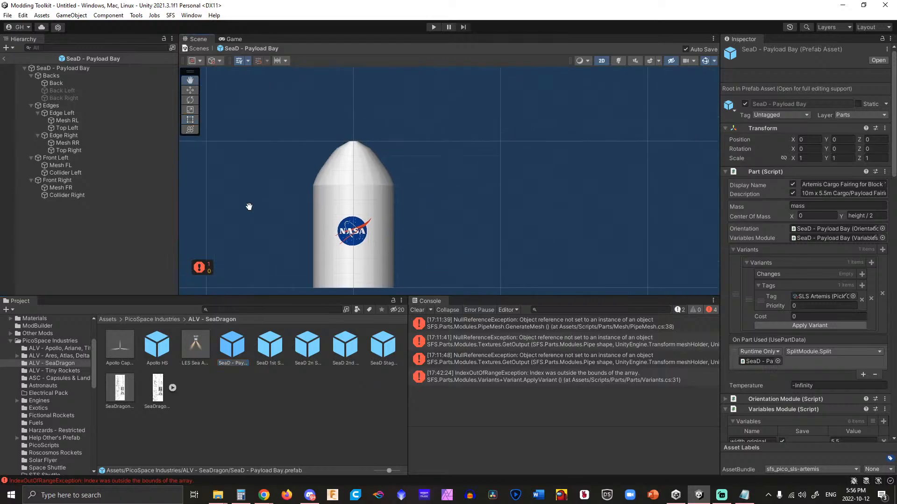
pyautogui.click(309, 144)
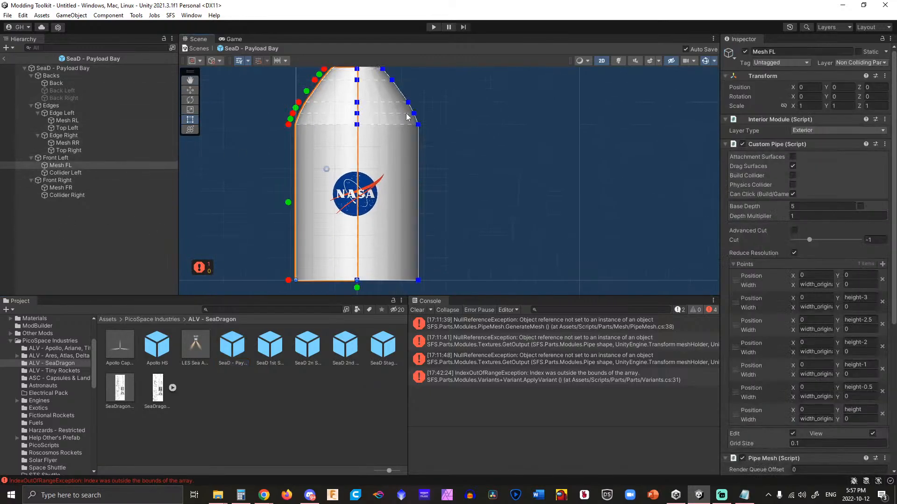
pyautogui.scroll(-2, 405, 117)
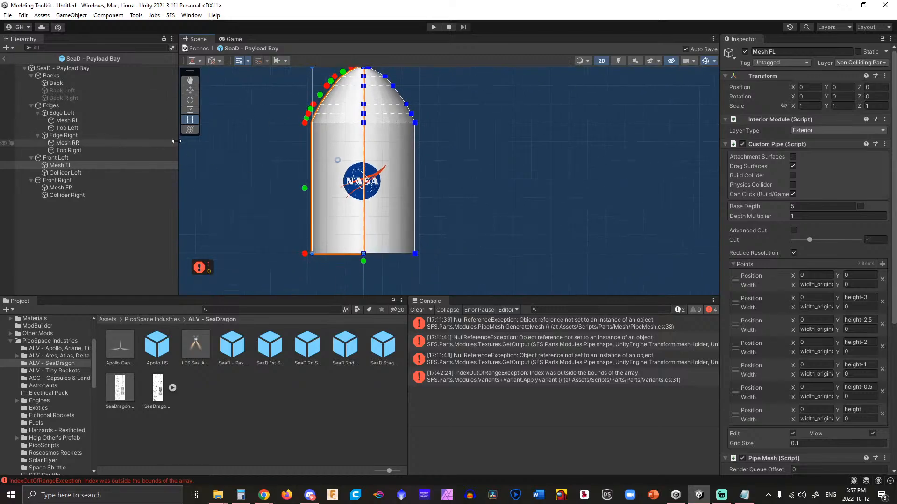
pyautogui.click(65, 159)
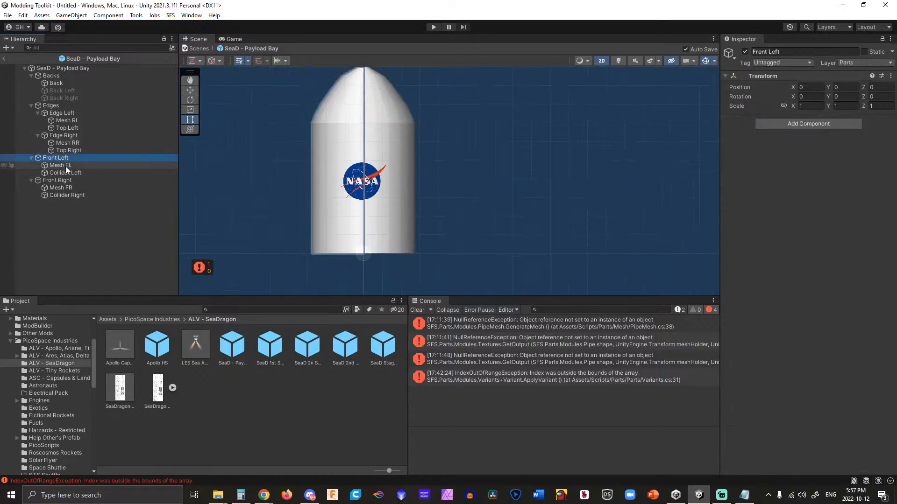
pyautogui.keyDown('ctrl'); pyautogui.click(59, 181); pyautogui.keyUp('ctrl')
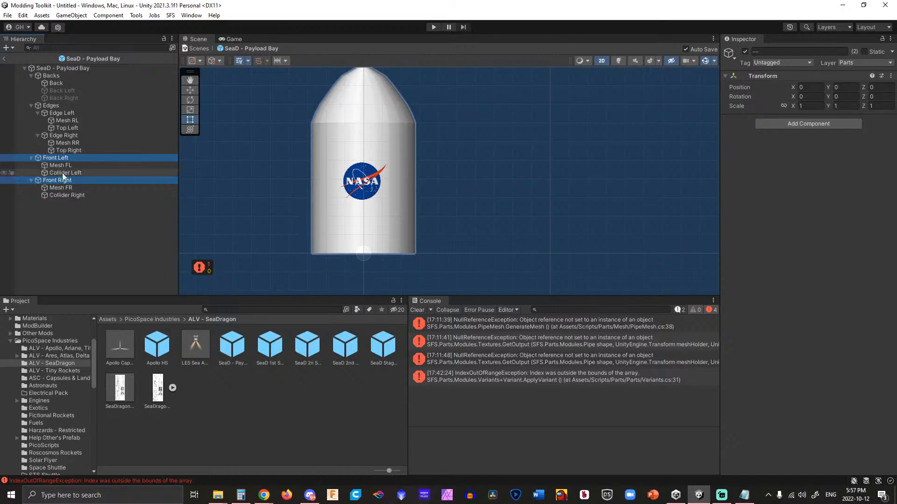
pyautogui.click(64, 158)
pyautogui.rightClick(65, 157)
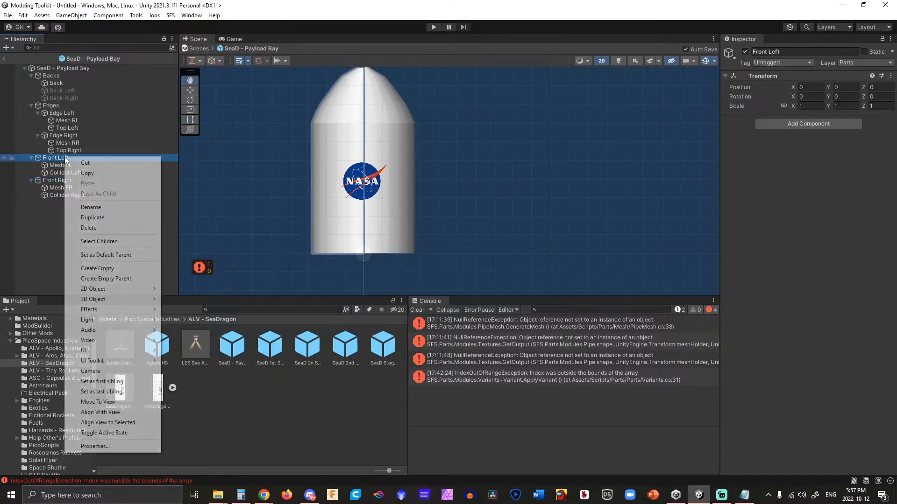
pyautogui.click(145, 433)
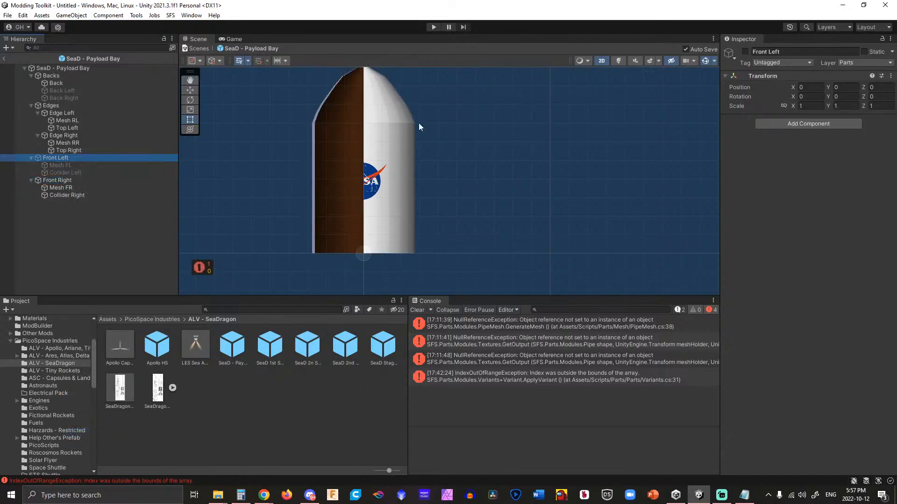
# Remove the pipe points of Mesh FR at height-2.5, height-2, height-1 and height-0.5, leaving a straight cone above the height-3 point.
pyautogui.click(52, 182)
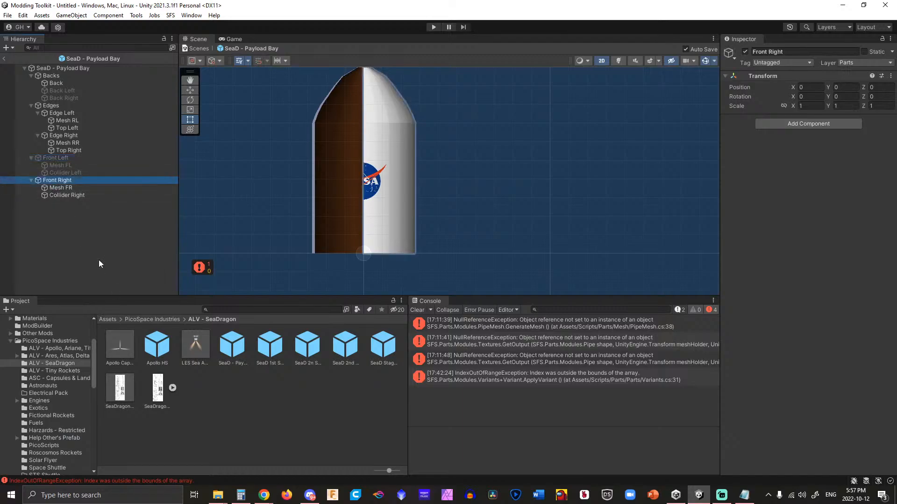
pyautogui.scroll(3, 406, 167)
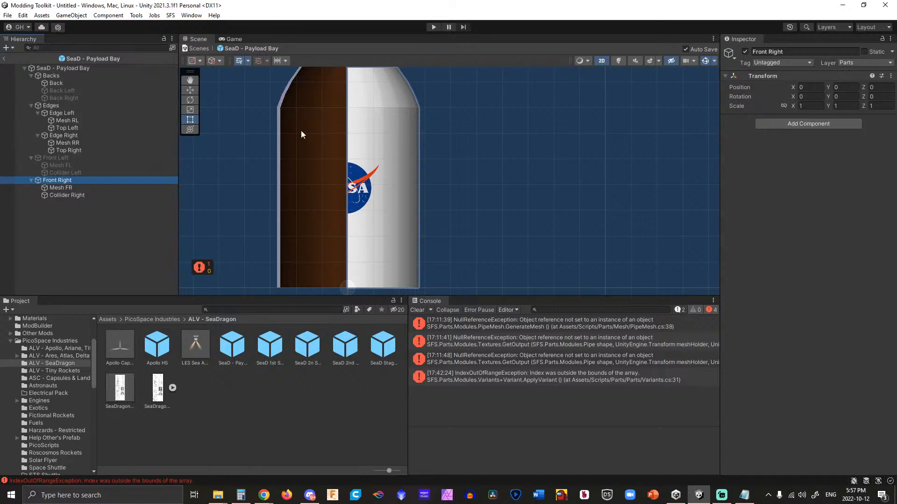
pyautogui.scroll(-3, 305, 158)
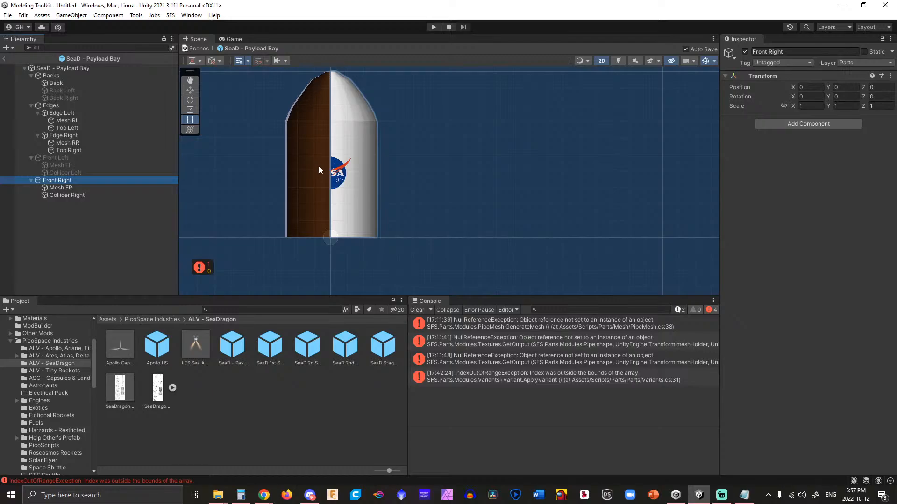
pyautogui.moveTo(292, 82); pyautogui.dragTo(288, 154, button='middle')
pyautogui.click(79, 187)
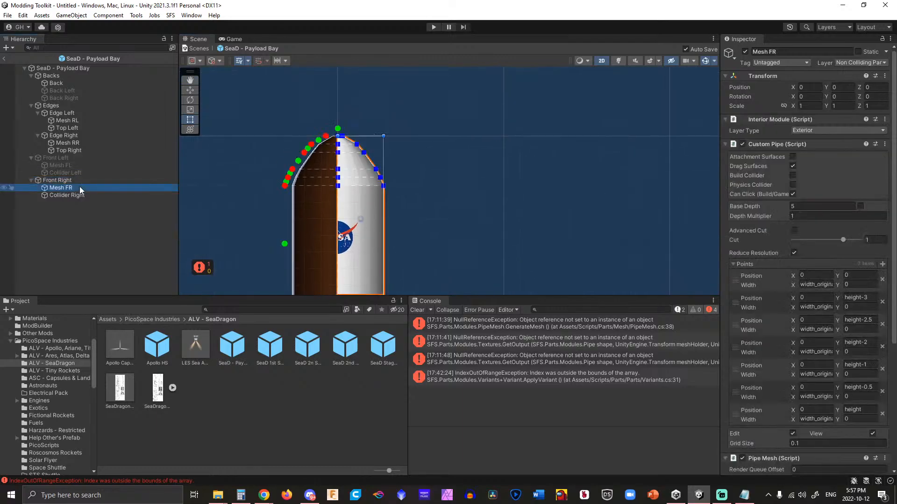
pyautogui.scroll(3, 368, 204)
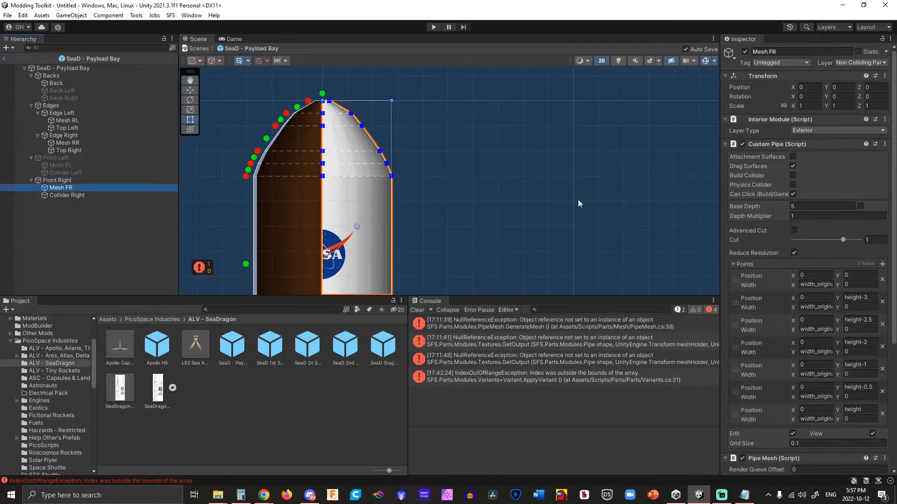
pyautogui.scroll(-3, 836, 285)
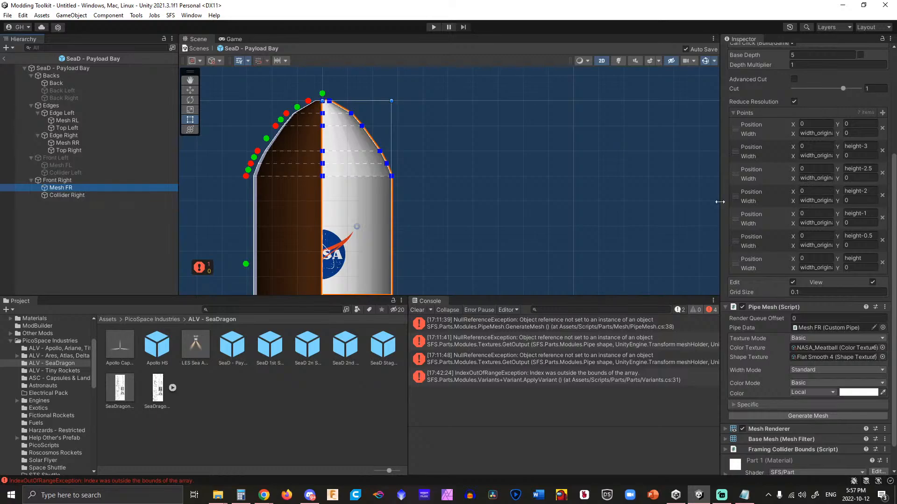
pyautogui.click(744, 495)
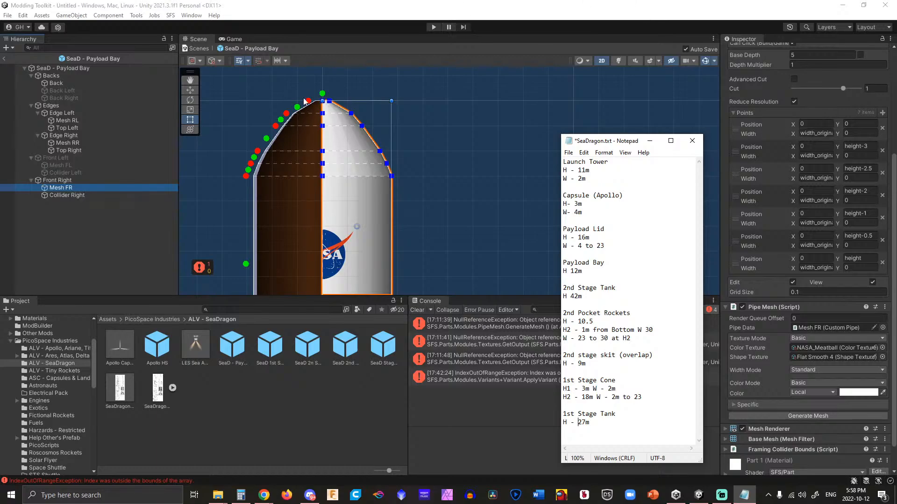
pyautogui.click(251, 163)
pyautogui.moveTo(257, 153); pyautogui.dragTo(281, 123)
pyautogui.click(280, 122)
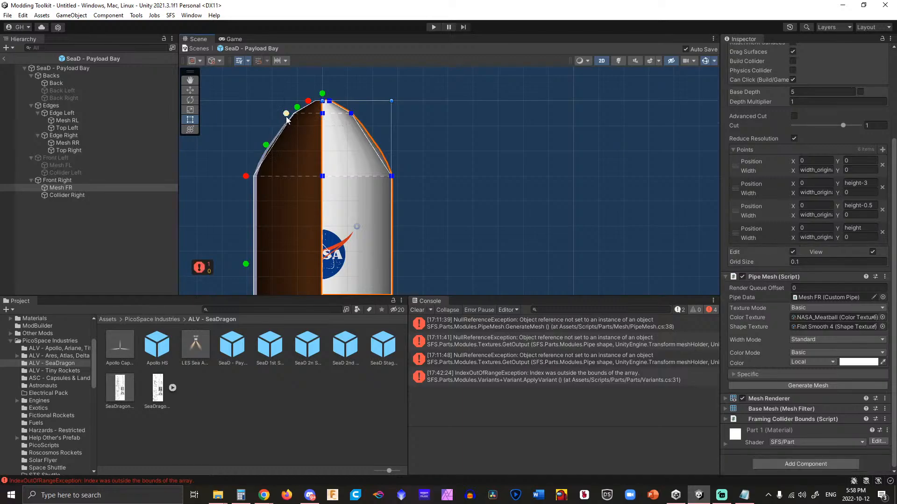
pyautogui.click(286, 115)
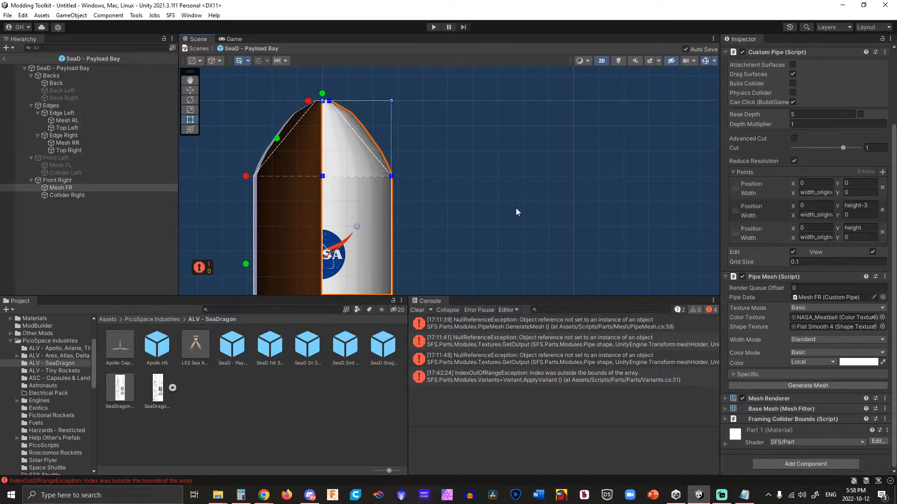
# Using the payload heights in the SeaDragon.txt notes, set the Y position of Mesh FR's last point to 28 and the middle point to 16.
pyautogui.moveTo(746, 498)
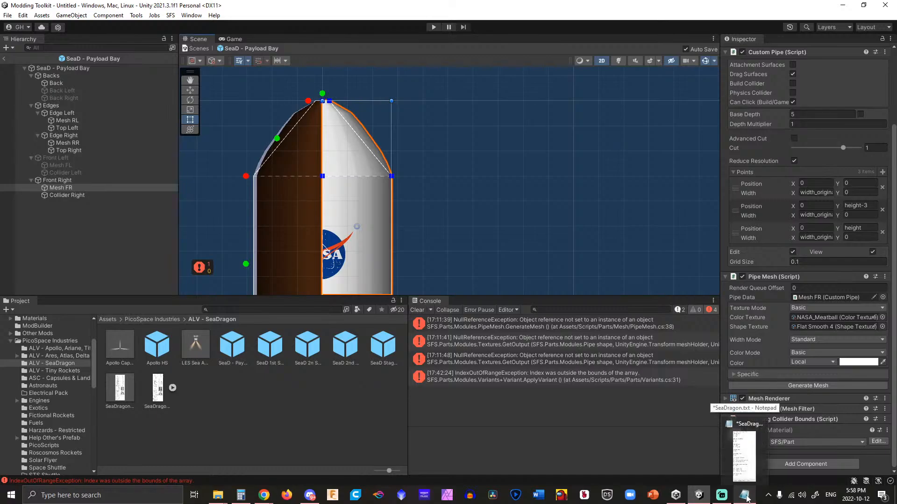
pyautogui.click(747, 498)
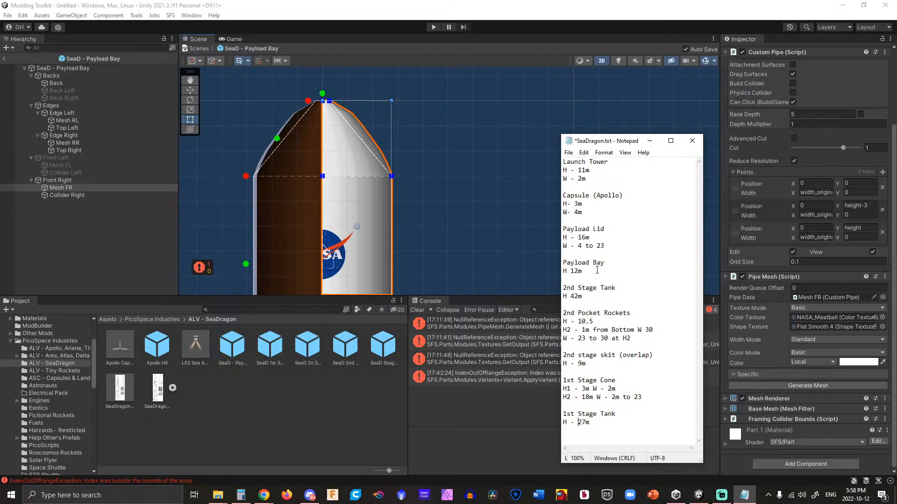
pyautogui.click(860, 228)
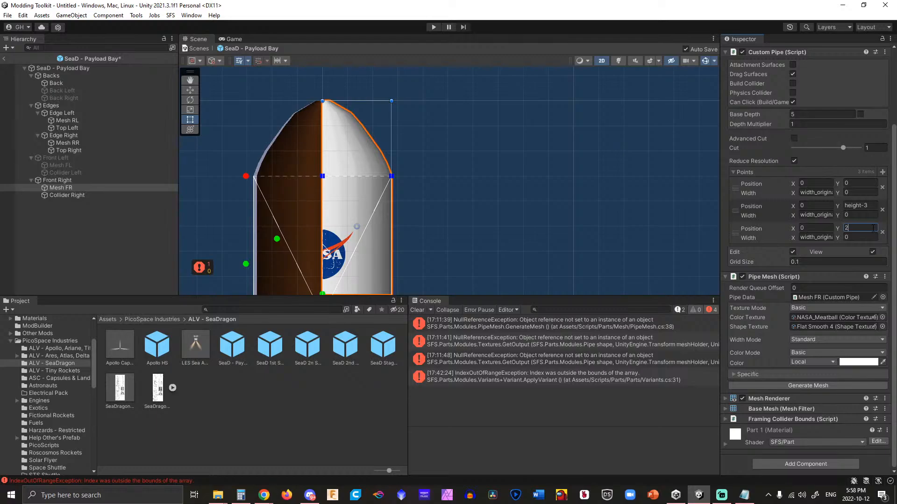
pyautogui.write('8')
pyautogui.click(871, 205)
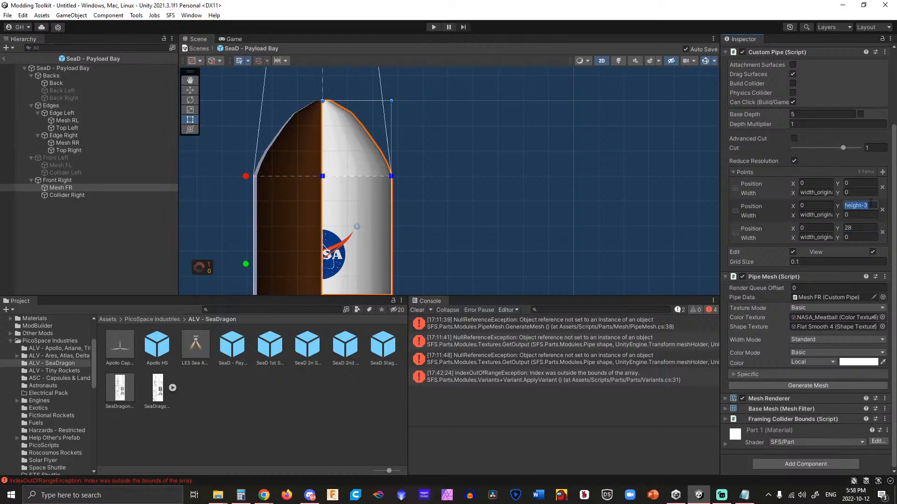
pyautogui.write('16')
# Set Mesh FR's point widths to 23, 23 and 4 using the payload lid widths in the SeaDragon.txt notes, and generate the mesh.
pyautogui.click(825, 192)
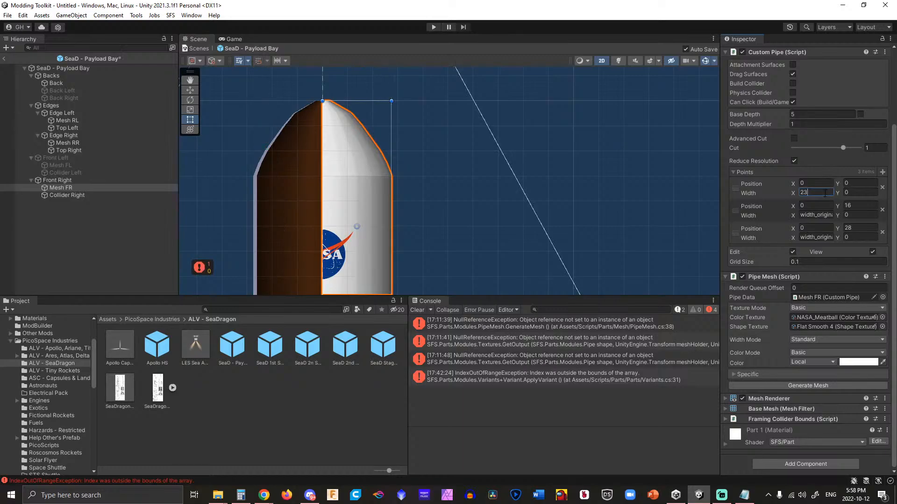
pyautogui.write('23')
pyautogui.click(808, 215)
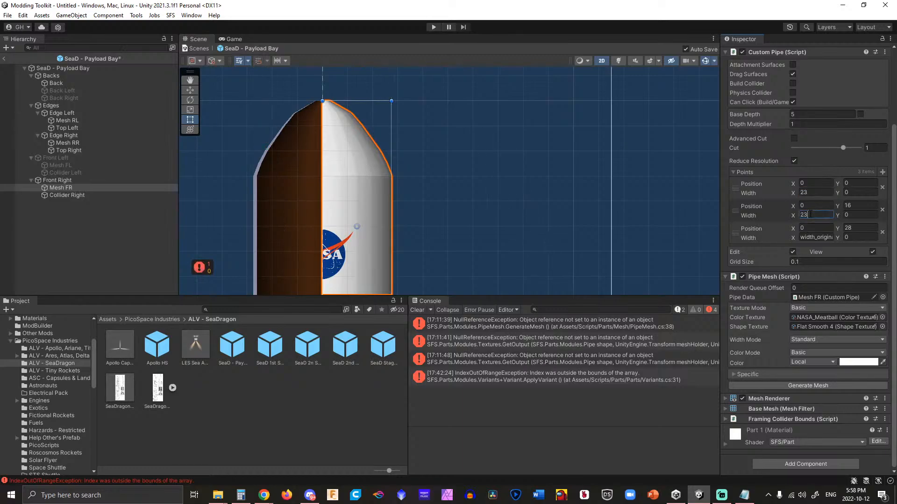
pyautogui.write('23')
pyautogui.click(816, 238)
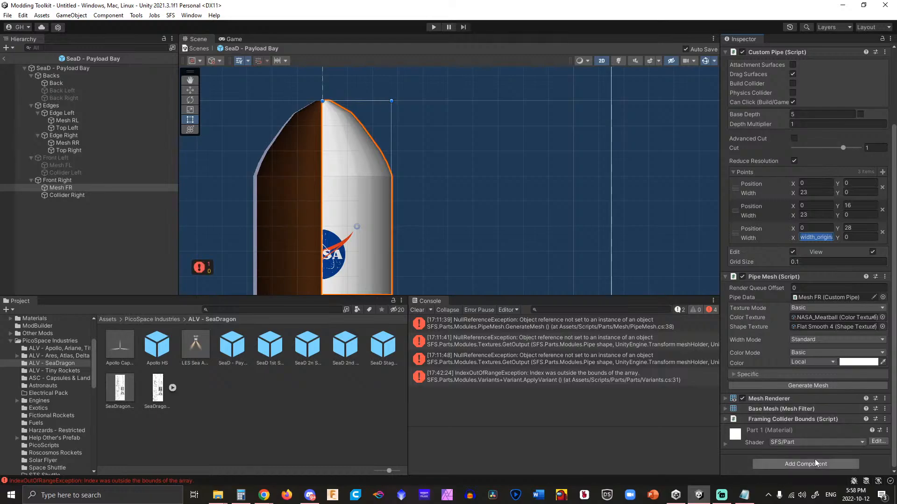
pyautogui.click(745, 495)
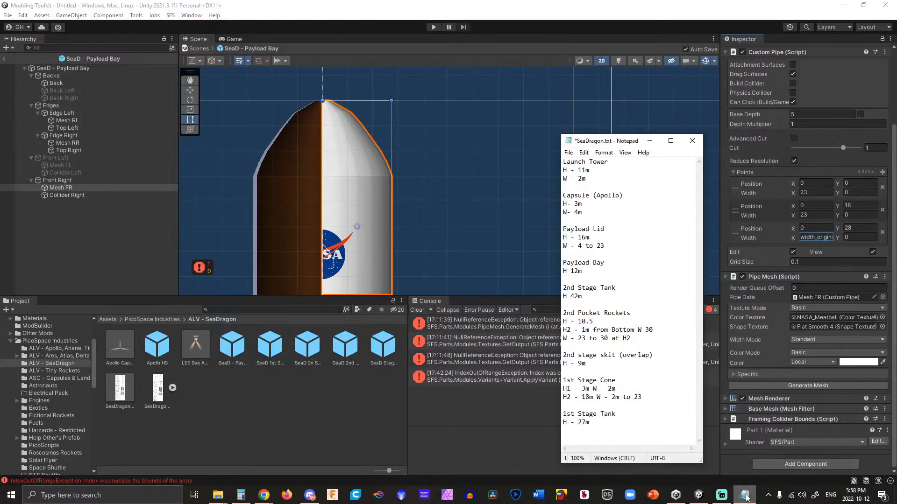
pyautogui.click(745, 495)
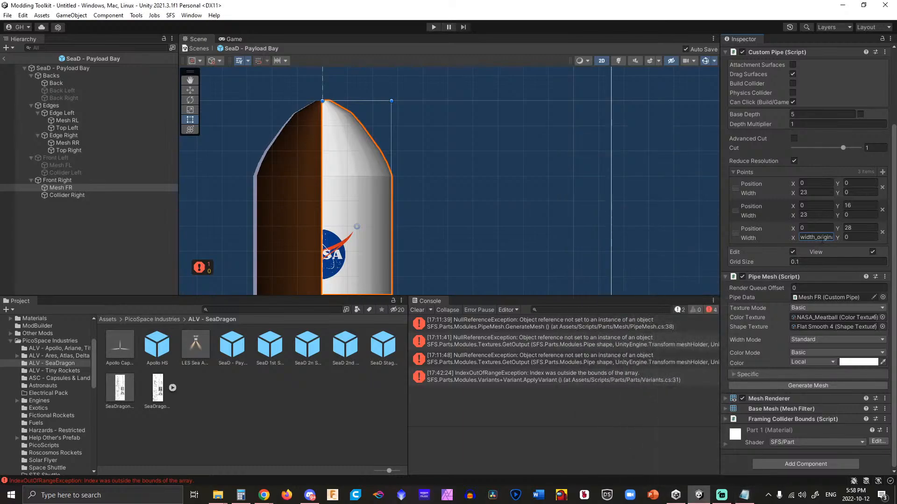
pyautogui.write('4')
pyautogui.click(806, 386)
pyautogui.scroll(-20, 529, 166)
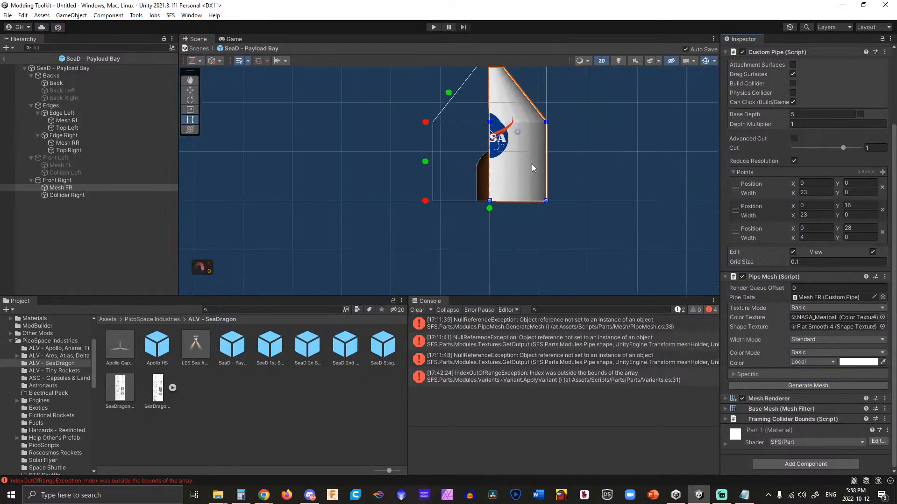
pyautogui.moveTo(607, 118); pyautogui.dragTo(591, 173, button='middle')
pyautogui.scroll(5, 550, 193)
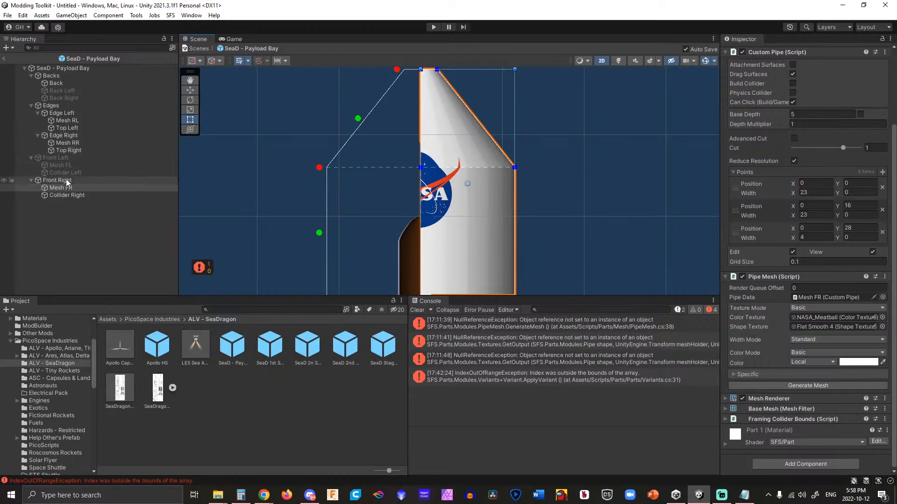
# Delete the Top Right and Top Left objects from the payload bay's right and left edges.
pyautogui.click(69, 151)
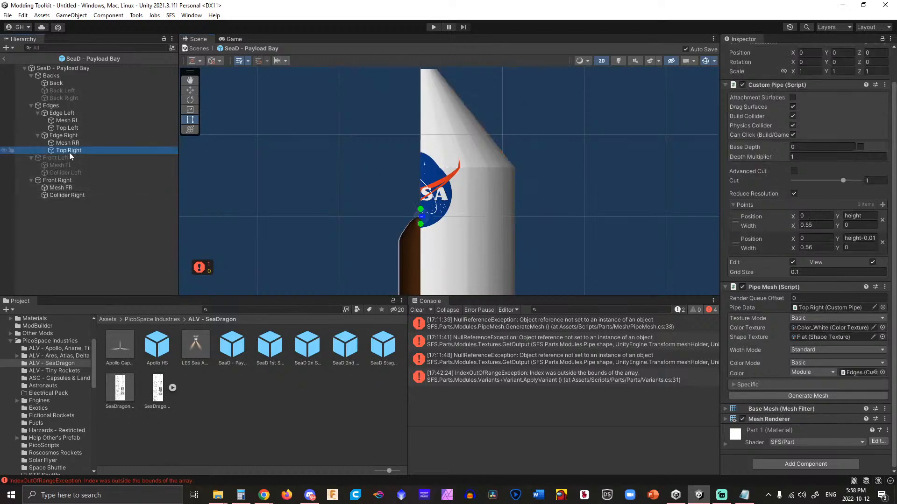
pyautogui.press('Delete')
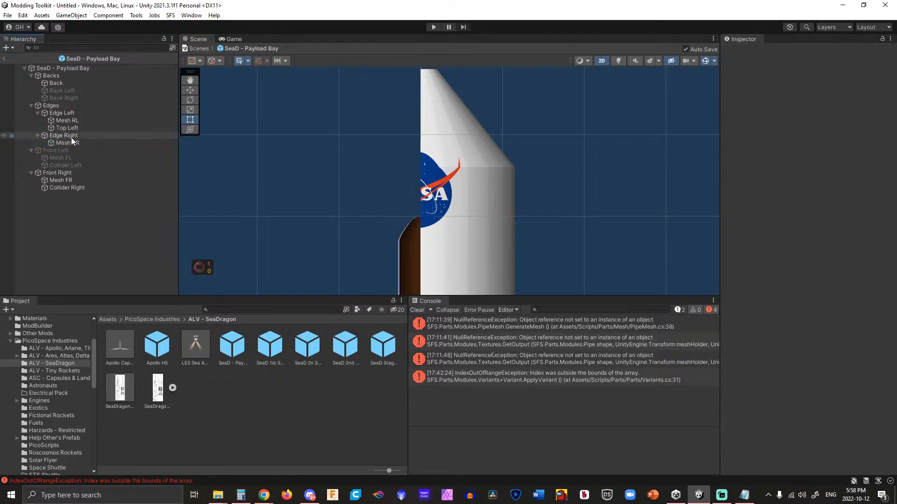
pyautogui.click(67, 129)
pyautogui.press('Delete')
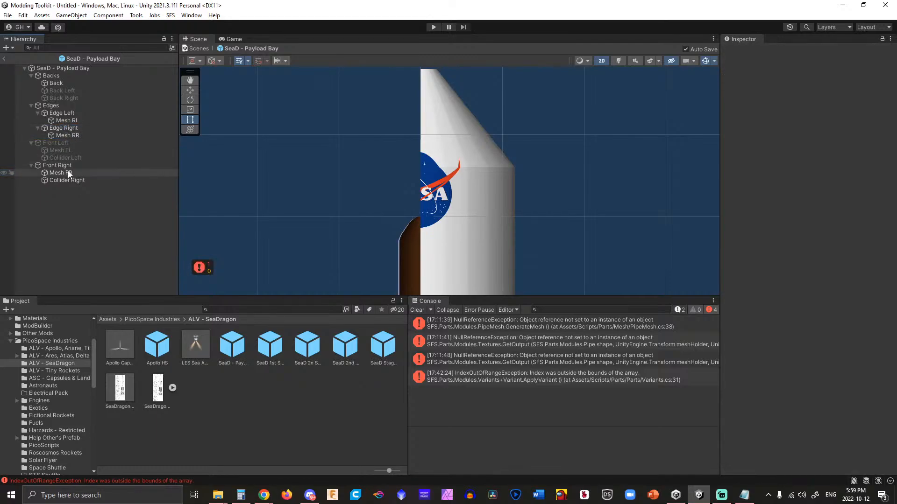
pyautogui.click(470, 180)
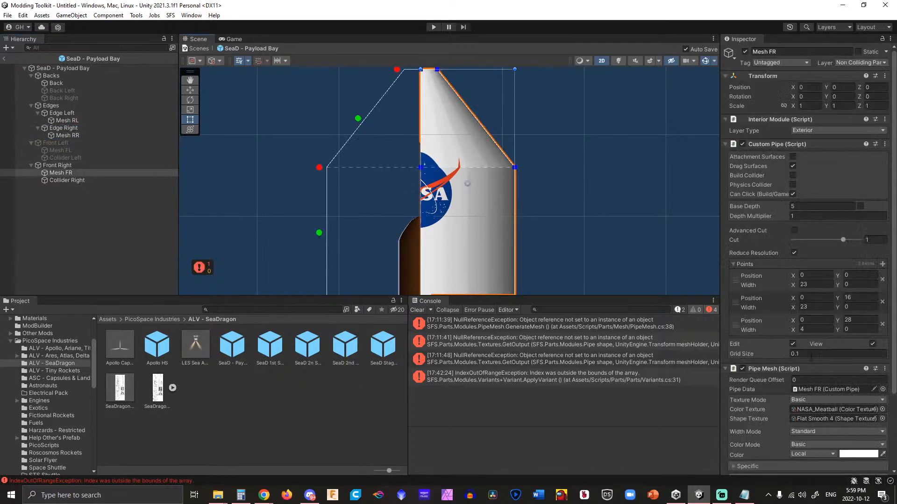
pyautogui.click(882, 410)
pyautogui.click(519, 155)
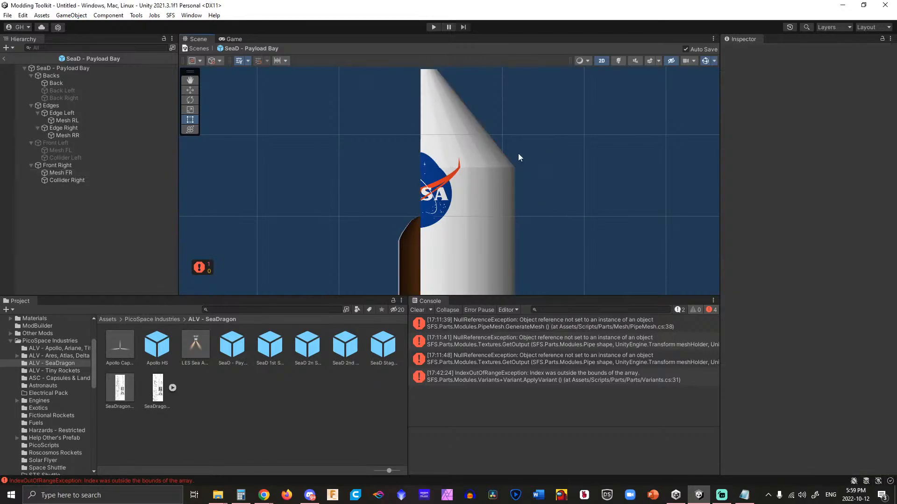
pyautogui.scroll(-10, 421, 140)
pyautogui.moveTo(374, 129); pyautogui.dragTo(336, 147, button='middle')
pyautogui.scroll(5, 336, 147)
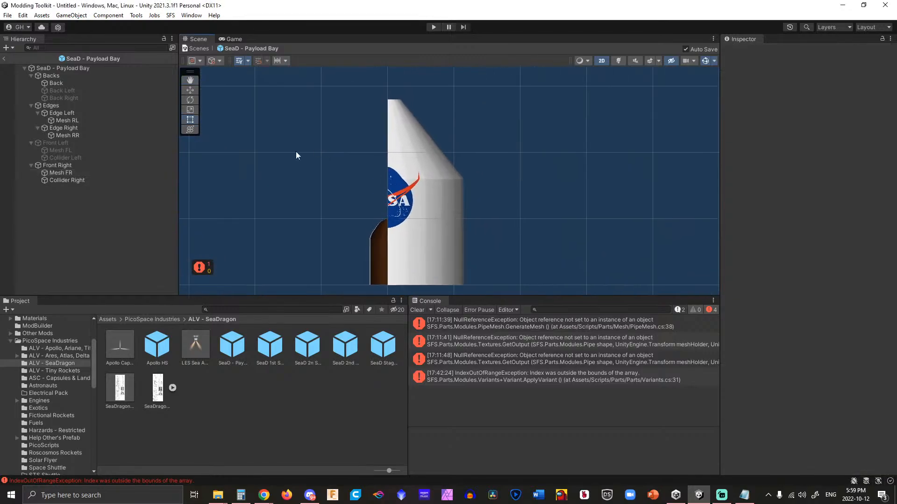
# Copy Mesh FR's pipe points collection and paste it over the points of Mesh FL.
pyautogui.click(65, 174)
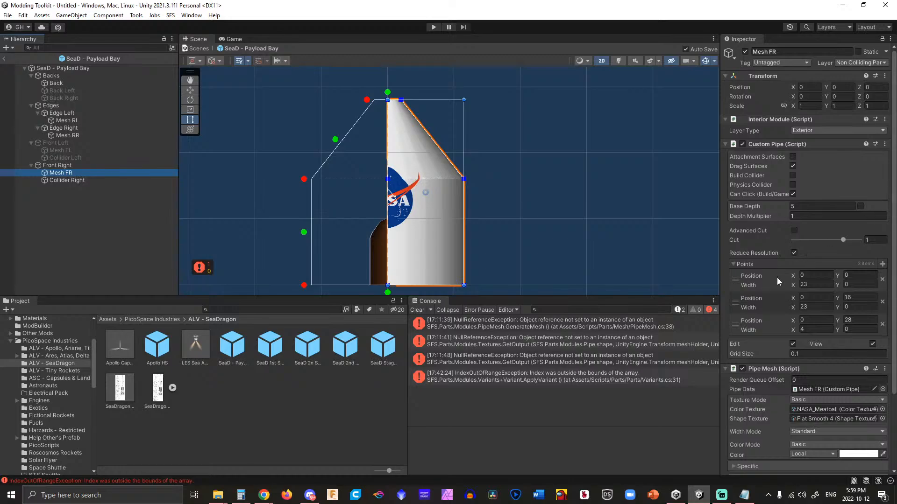
pyautogui.rightClick(777, 265)
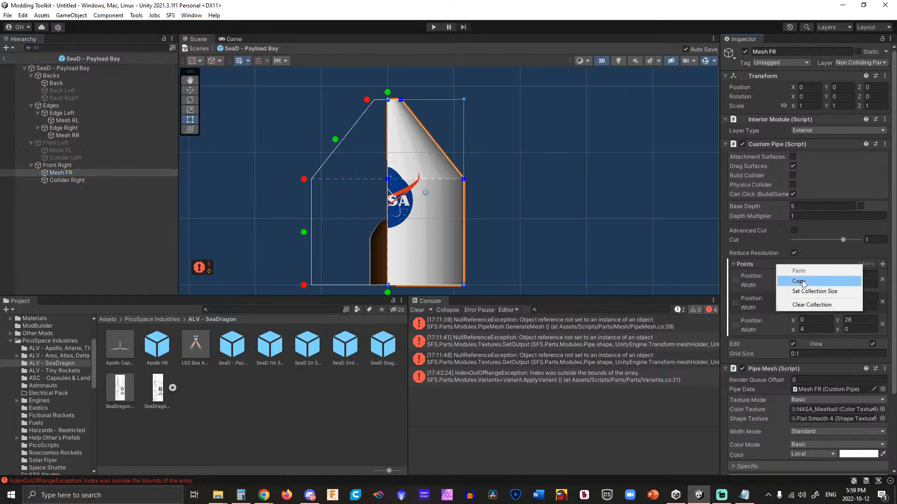
pyautogui.click(798, 282)
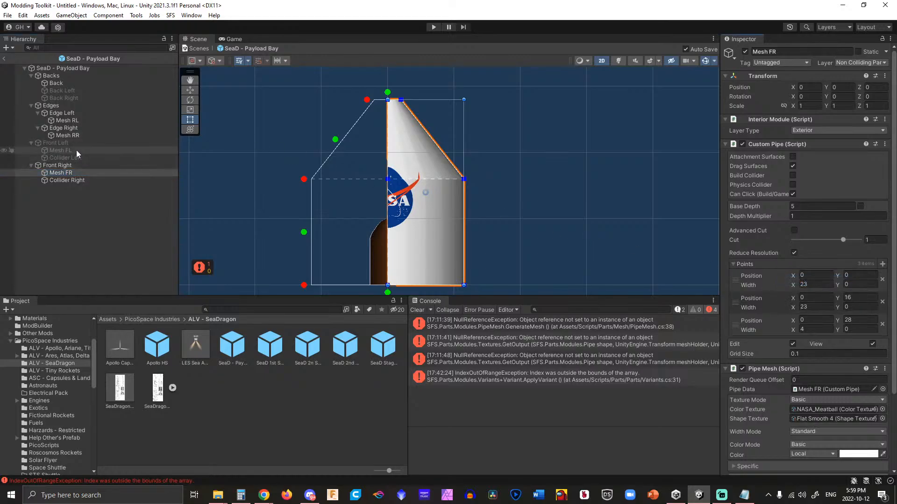
pyautogui.click(77, 155)
pyautogui.rightClick(804, 263)
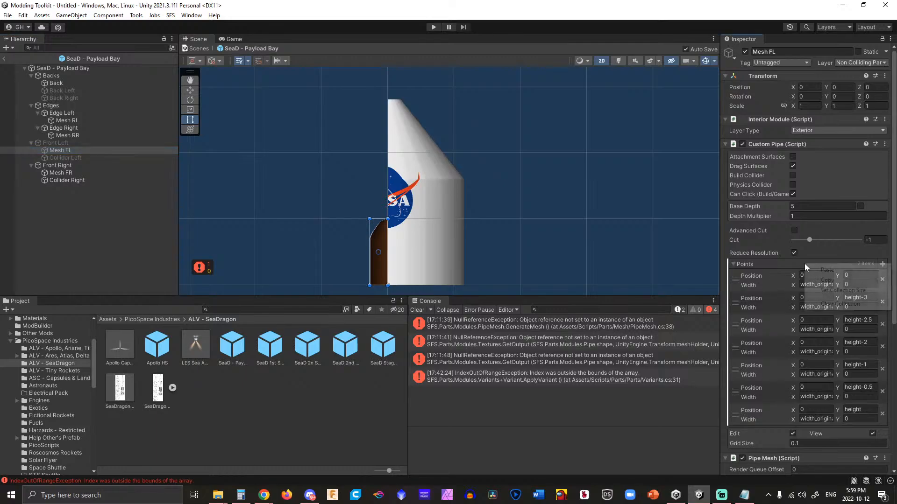
pyautogui.click(827, 270)
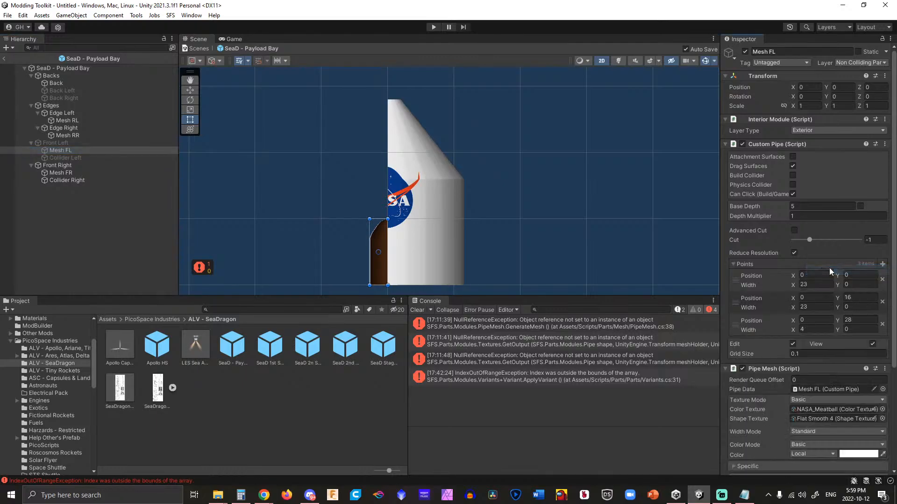
# Paste the copied points collection over the custom pipe points of Edge Right and Edge Left.
pyautogui.click(68, 135)
pyautogui.click(64, 128)
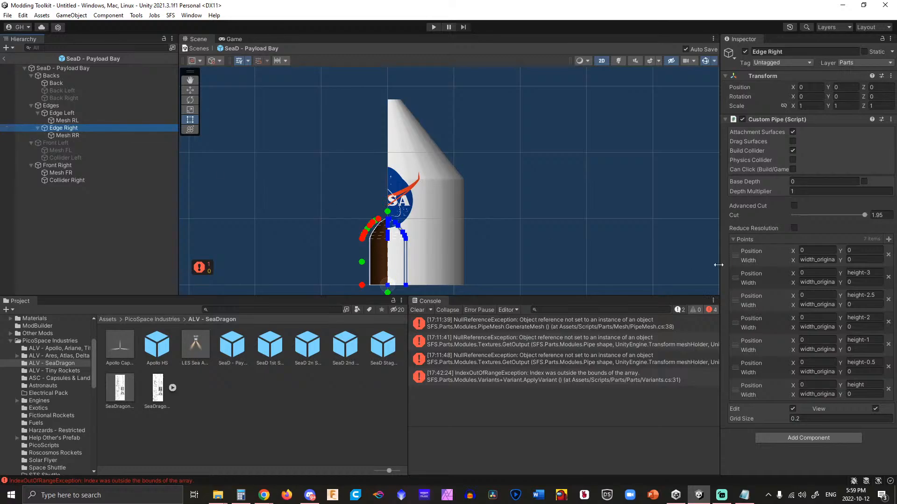
pyautogui.rightClick(761, 240)
pyautogui.click(776, 255)
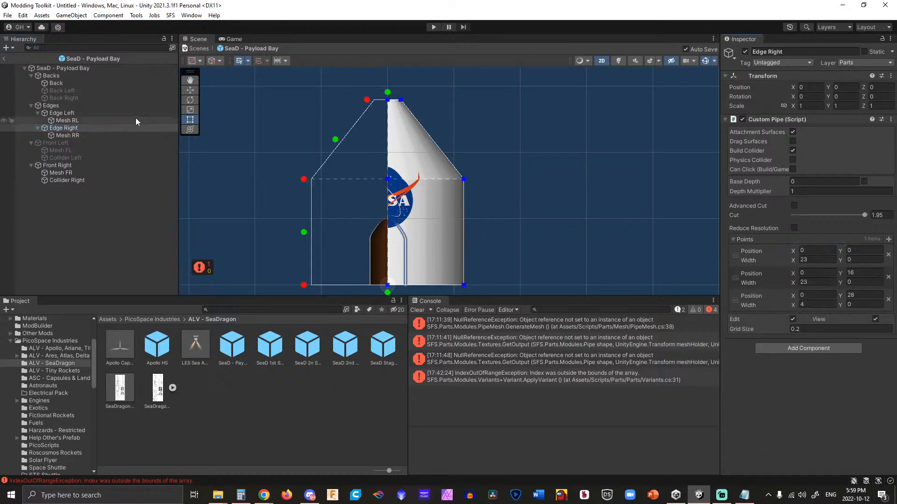
pyautogui.click(73, 115)
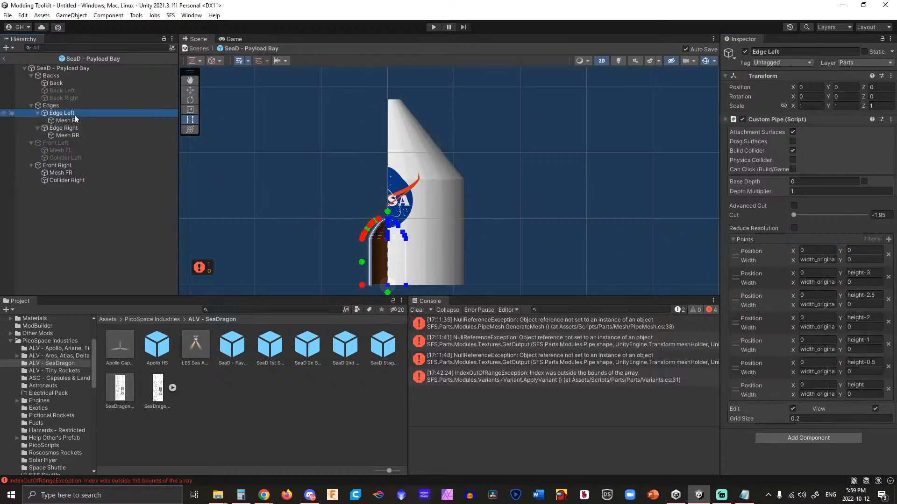
pyautogui.rightClick(804, 241)
pyautogui.click(817, 255)
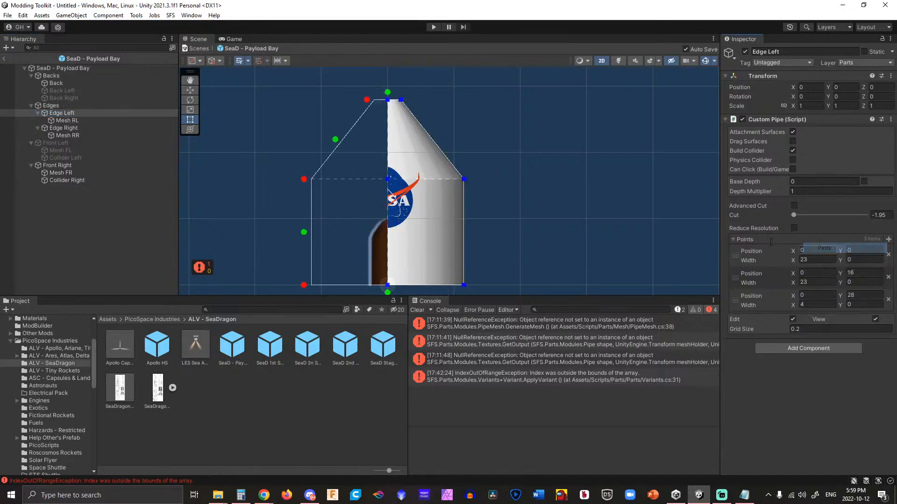
# Paste the copied points over those of Back Right, Back Left and Back, and apply the payload bay's variant to refresh all meshes.
pyautogui.click(91, 96)
pyautogui.rightClick(812, 240)
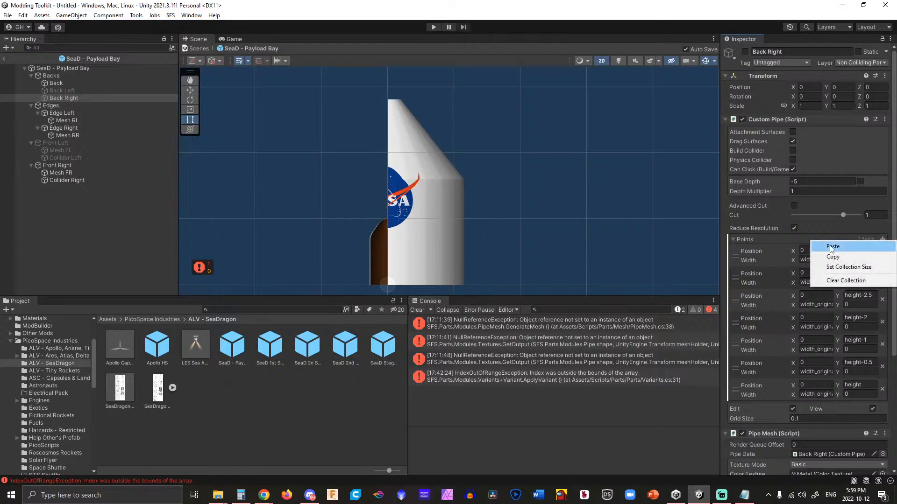
pyautogui.click(822, 255)
pyautogui.click(65, 90)
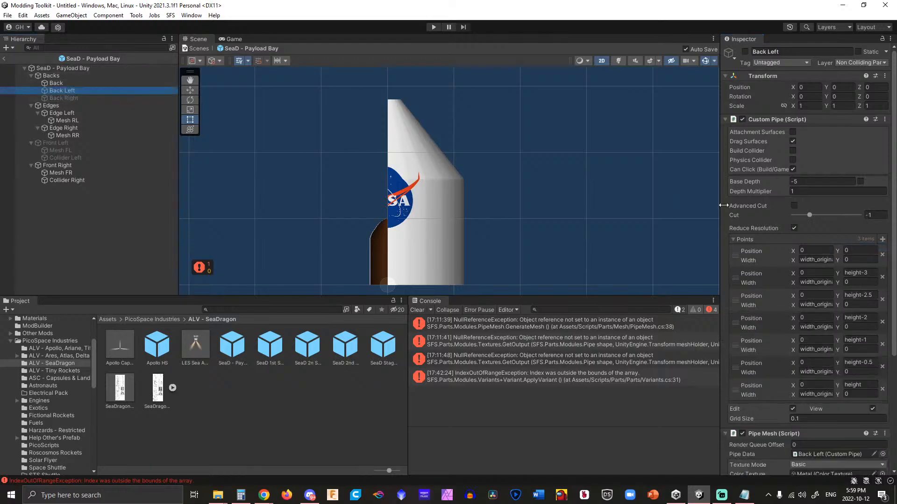
pyautogui.rightClick(766, 242)
pyautogui.click(768, 256)
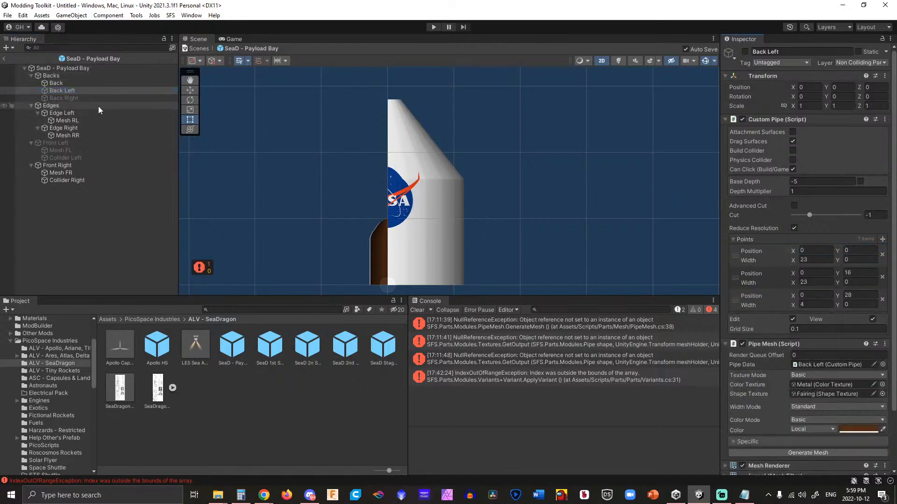
pyautogui.click(60, 82)
pyautogui.rightClick(800, 242)
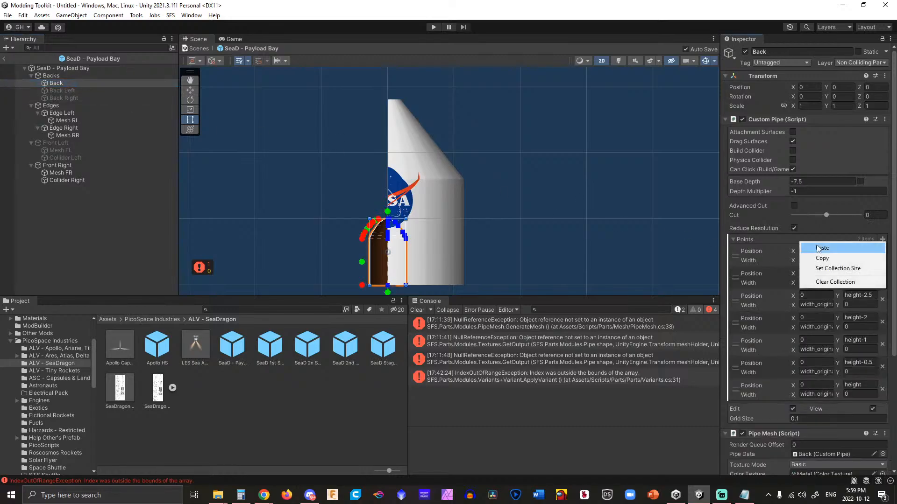
pyautogui.click(824, 250)
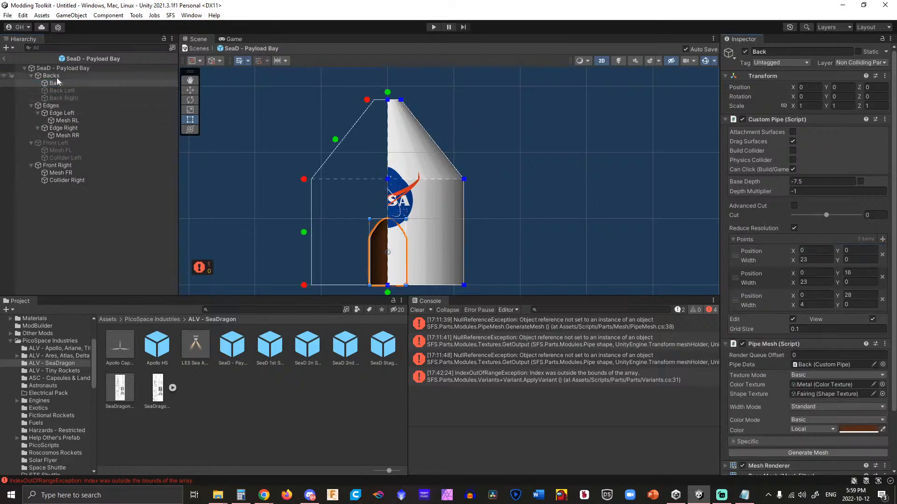
pyautogui.click(70, 68)
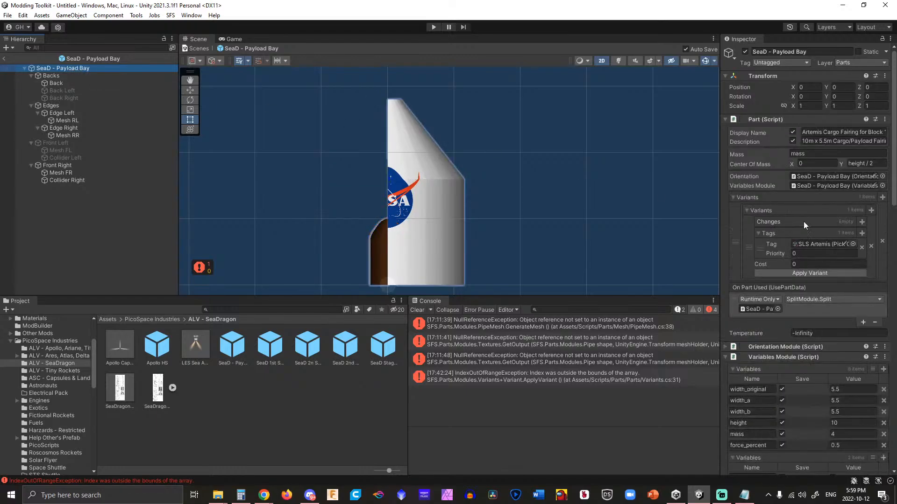
pyautogui.click(817, 271)
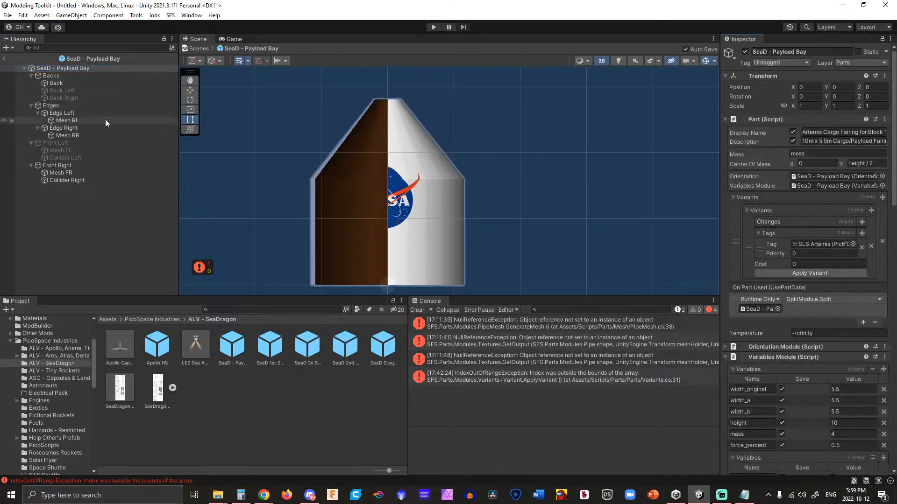
# Reactivate the Front Left half to inspect the closed payload fairing.
pyautogui.rightClick(81, 142)
pyautogui.click(168, 418)
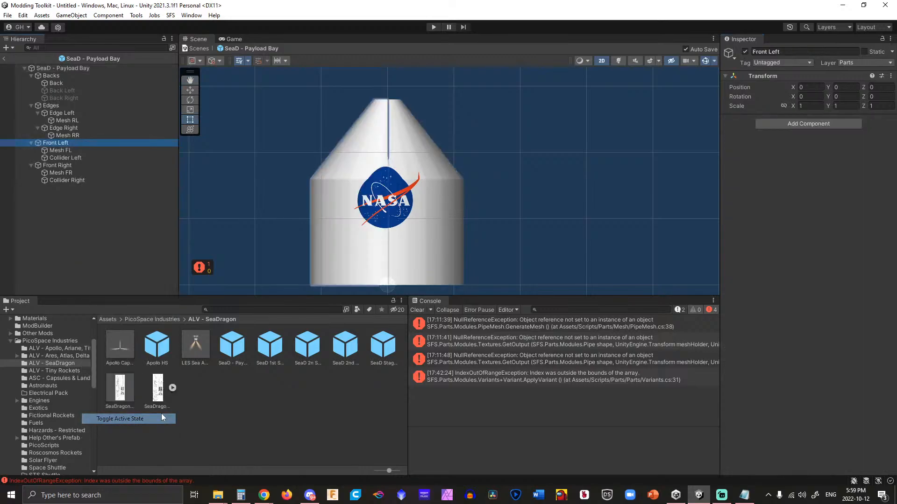
pyautogui.click(487, 145)
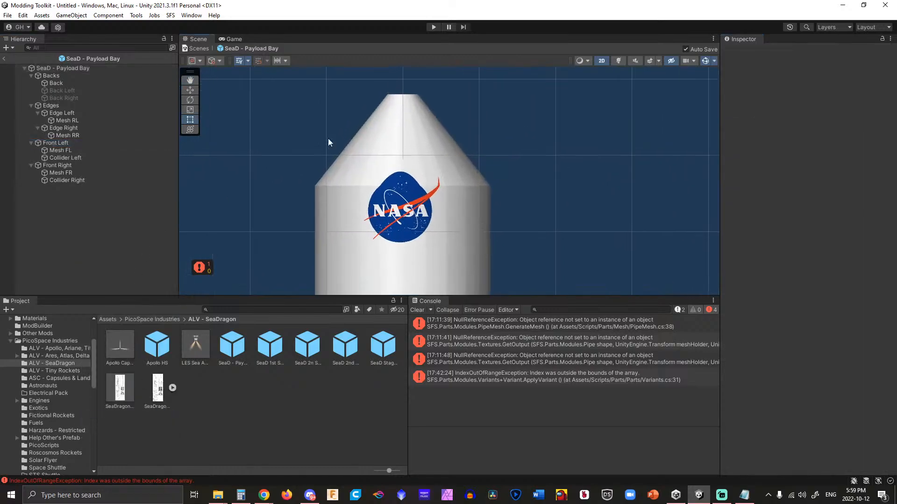
# Deactivate both the Front Left and Front Right halves to expose the payload bay's interior.
pyautogui.rightClick(60, 142)
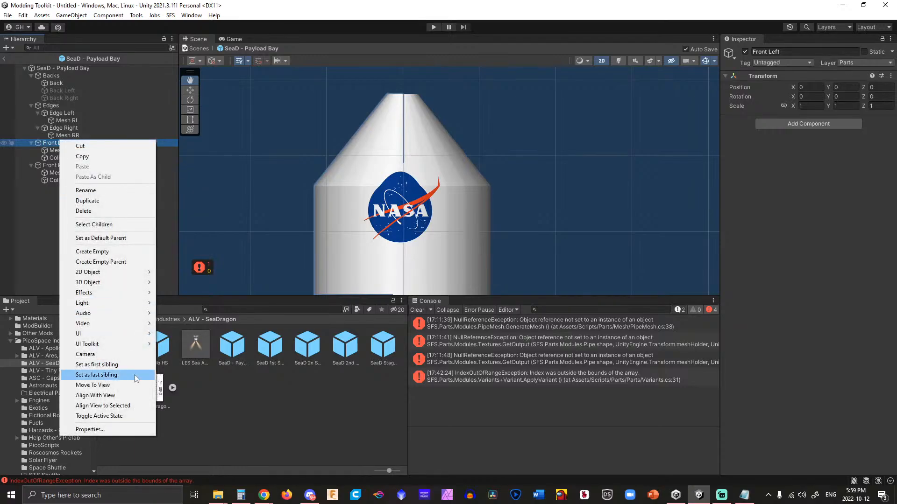
pyautogui.click(132, 416)
pyautogui.rightClick(64, 167)
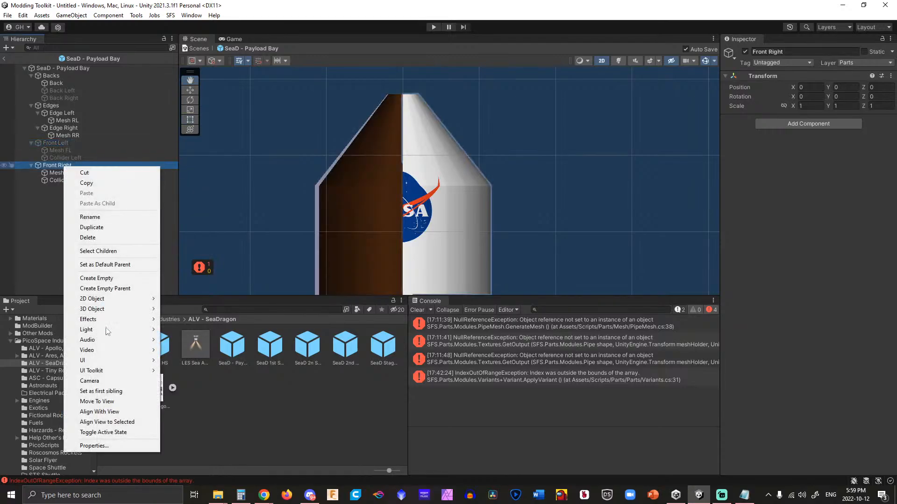
pyautogui.click(84, 433)
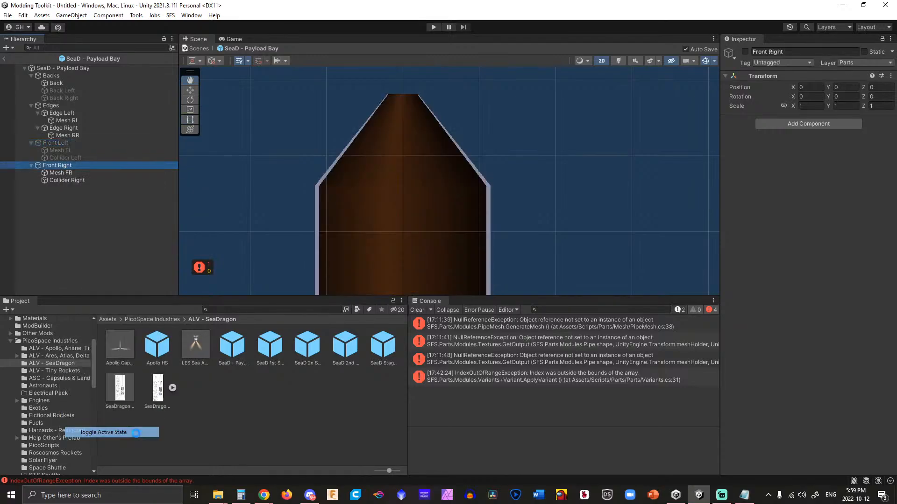
pyautogui.click(548, 165)
pyautogui.scroll(-3, 545, 162)
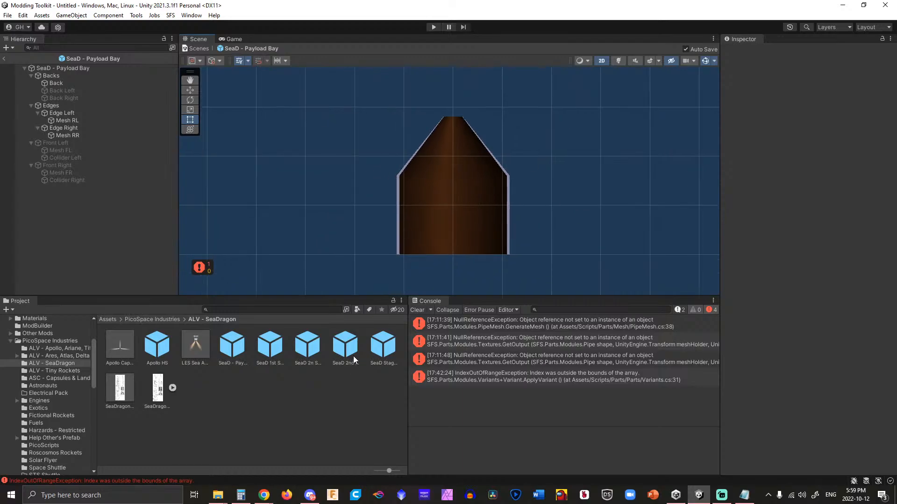
# Open the SeaDragon construct prefab and place the SeaD payload bay part above the second stage tank on the blueprint.
pyautogui.click(156, 391)
pyautogui.doubleClick(121, 389)
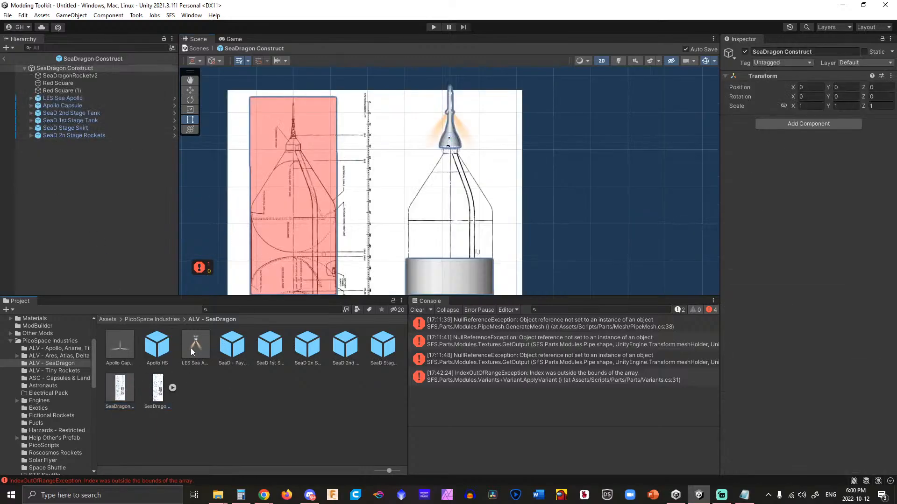
pyautogui.moveTo(239, 350); pyautogui.dragTo(450, 260)
pyautogui.click(575, 251)
pyautogui.scroll(3, 574, 248)
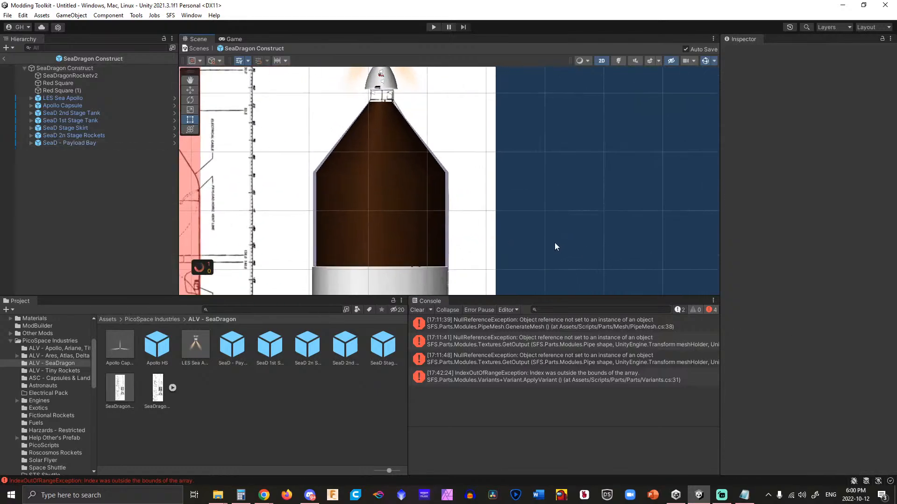
# Align the payload bay with the second stage tank by setting its position to X 42 and Y 130.5.
pyautogui.scroll(2, 372, 255)
pyautogui.click(346, 215)
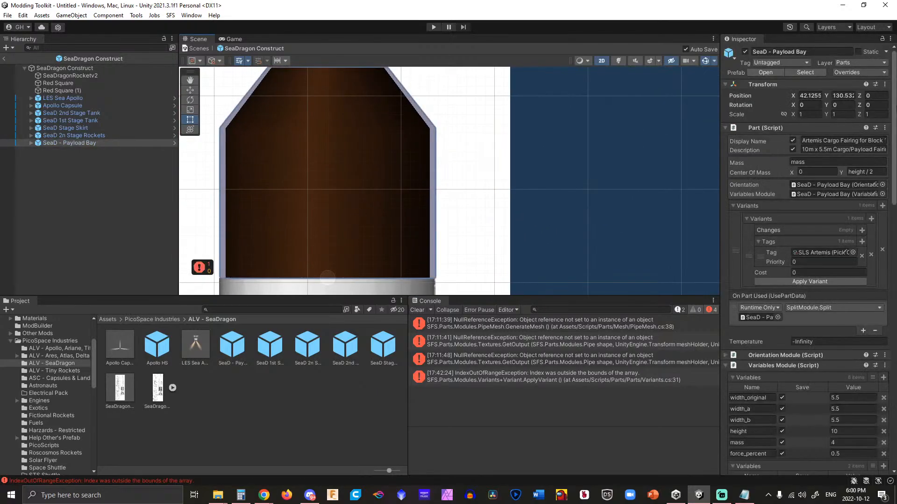
pyautogui.click(857, 95)
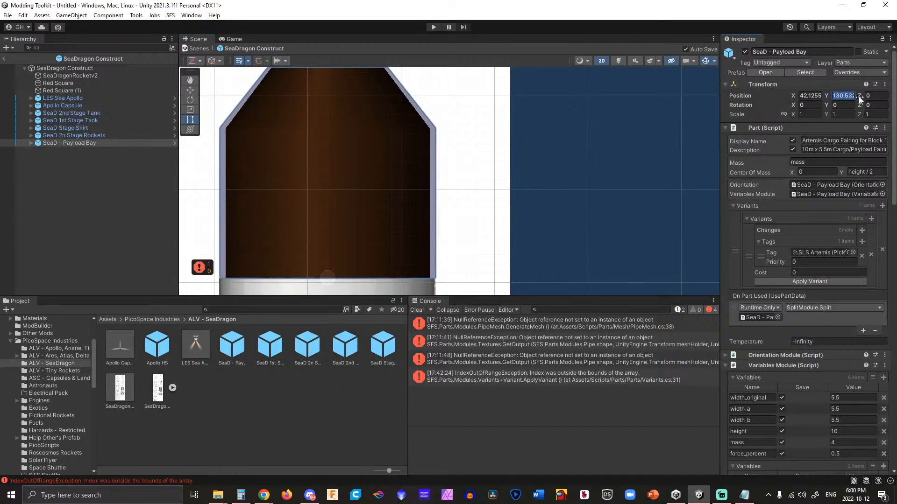
pyautogui.write('131')
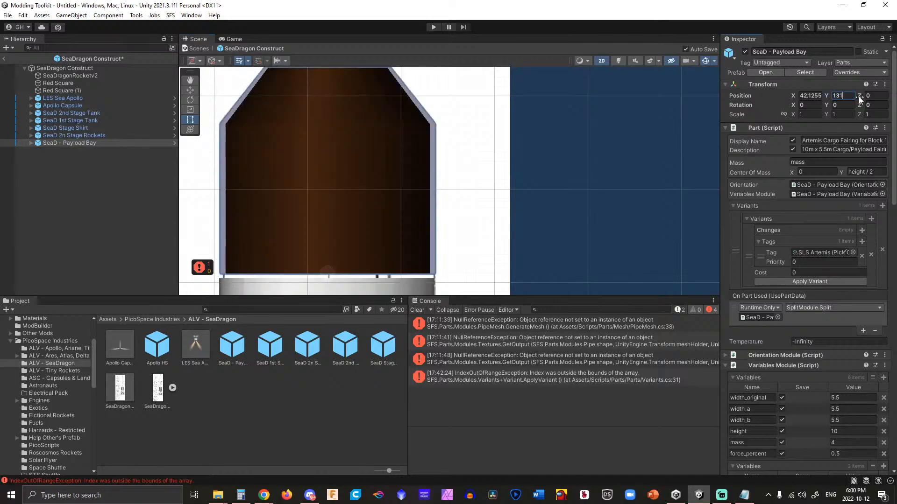
pyautogui.press('BackSpace')
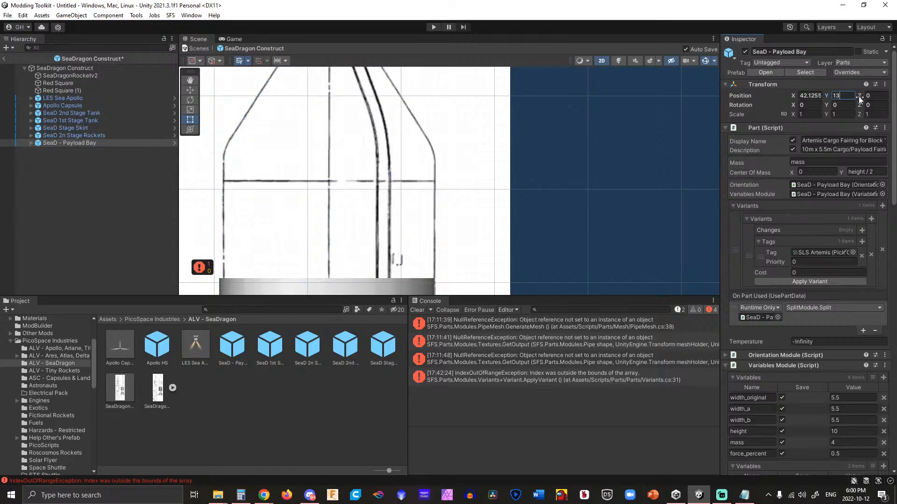
pyautogui.write('0')
pyautogui.scroll(3, 467, 286)
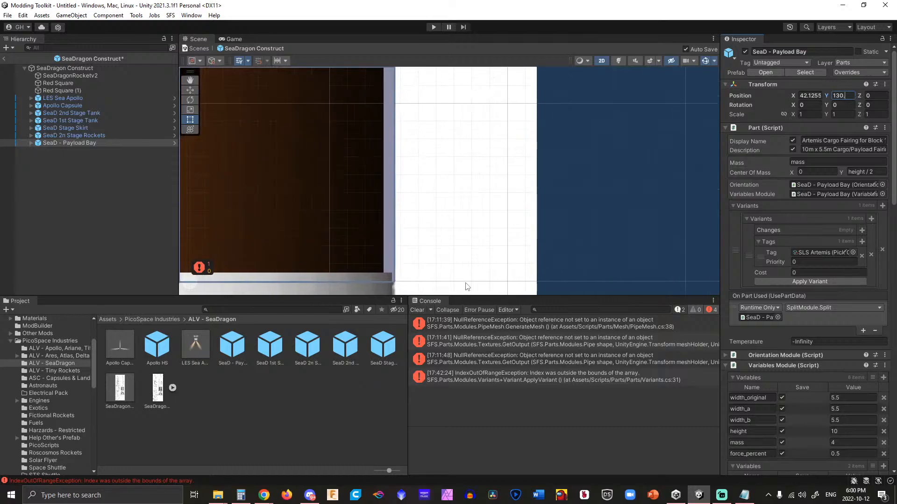
pyautogui.write('5')
pyautogui.scroll(-2, 654, 227)
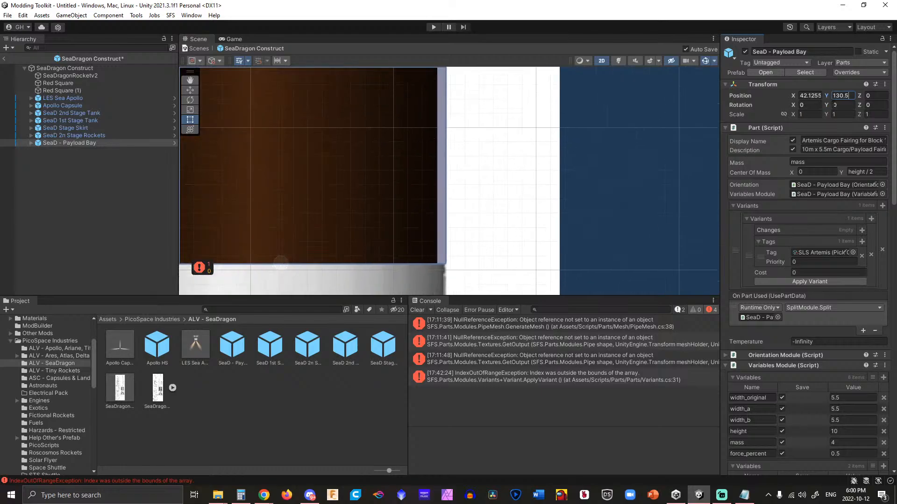
pyautogui.click(811, 95)
pyautogui.write('42')
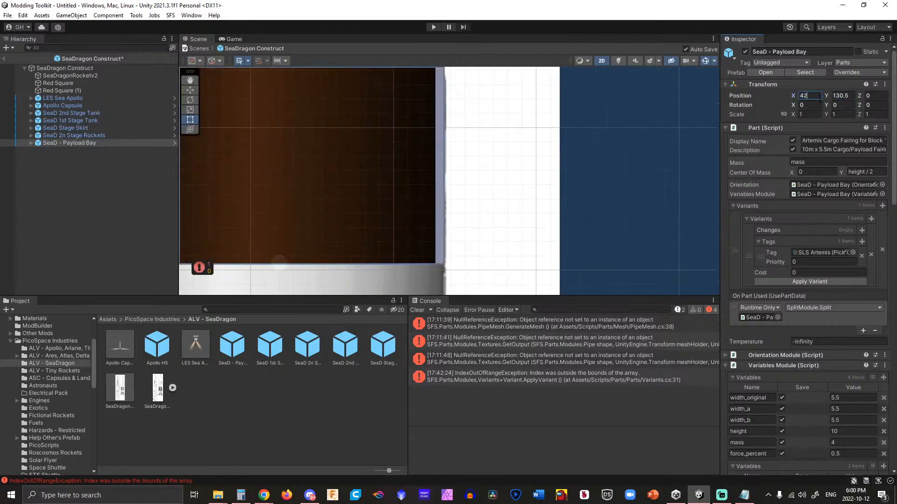
pyautogui.click(635, 138)
# Examine how the payload bay's cone fits the blueprint and the gap beneath the Apollo capsule.
pyautogui.scroll(-5, 635, 138)
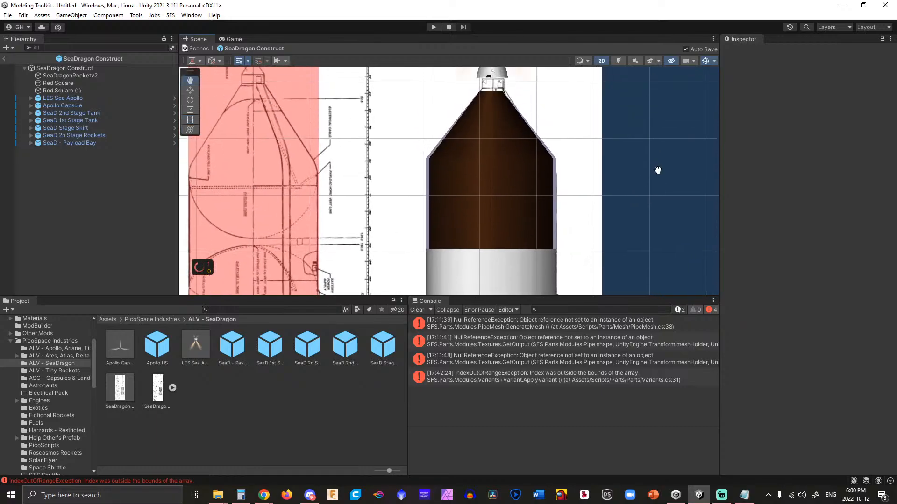
pyautogui.scroll(5, 653, 198)
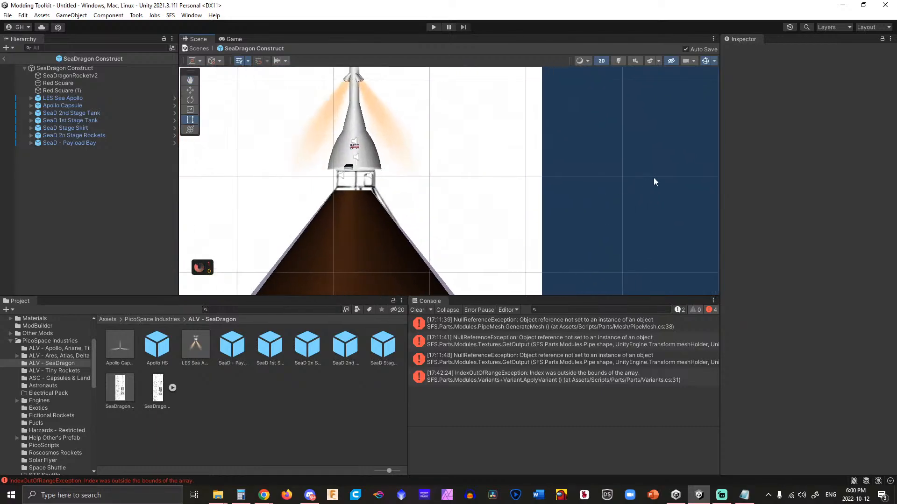
pyautogui.scroll(-6, 455, 133)
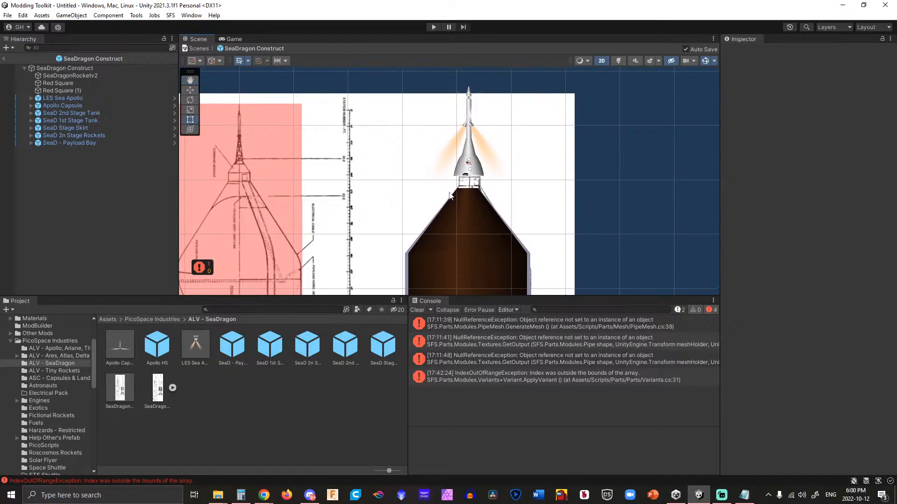
pyautogui.scroll(3, 457, 190)
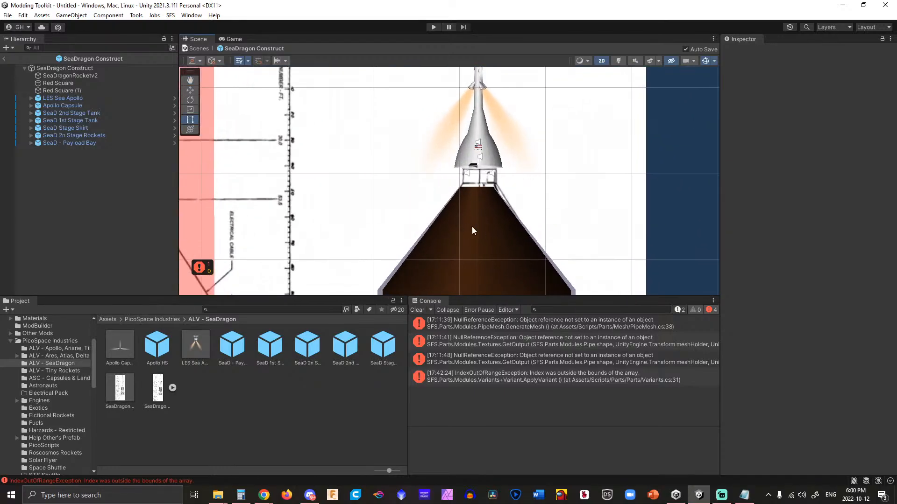
pyautogui.scroll(3, 489, 196)
pyautogui.scroll(1, 489, 192)
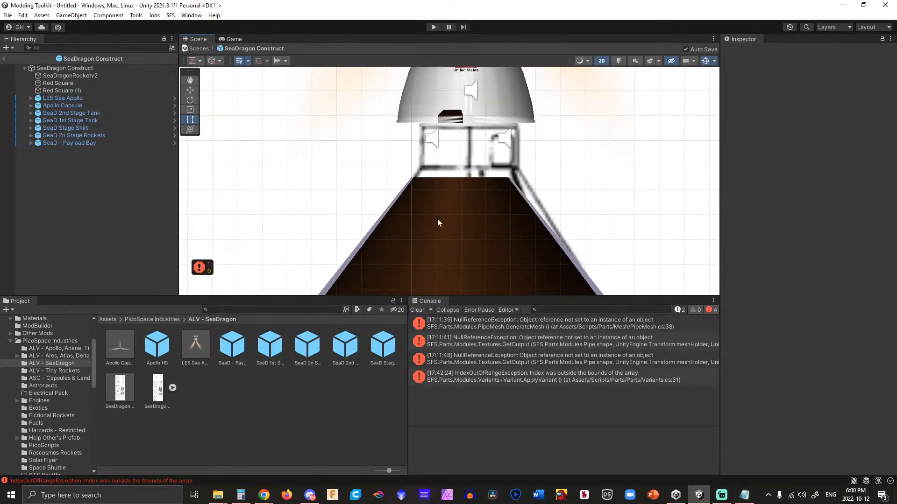
pyautogui.scroll(-6, 476, 199)
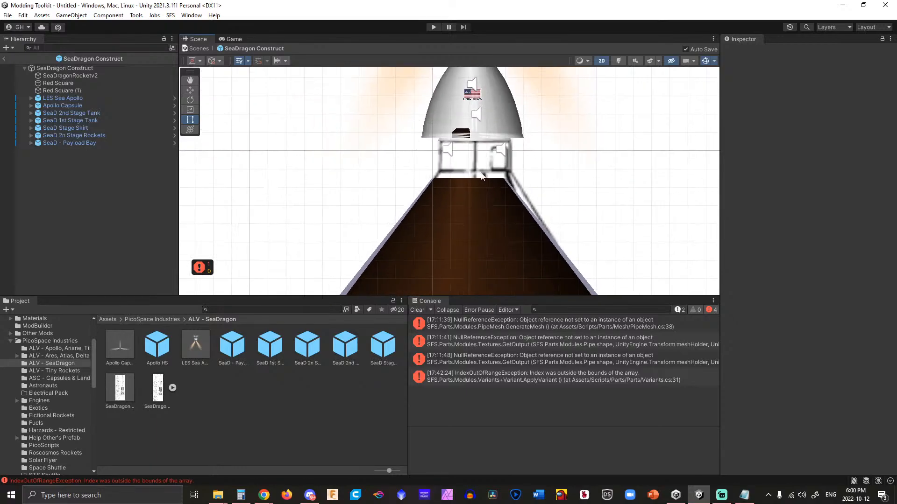
pyautogui.scroll(-4, 481, 182)
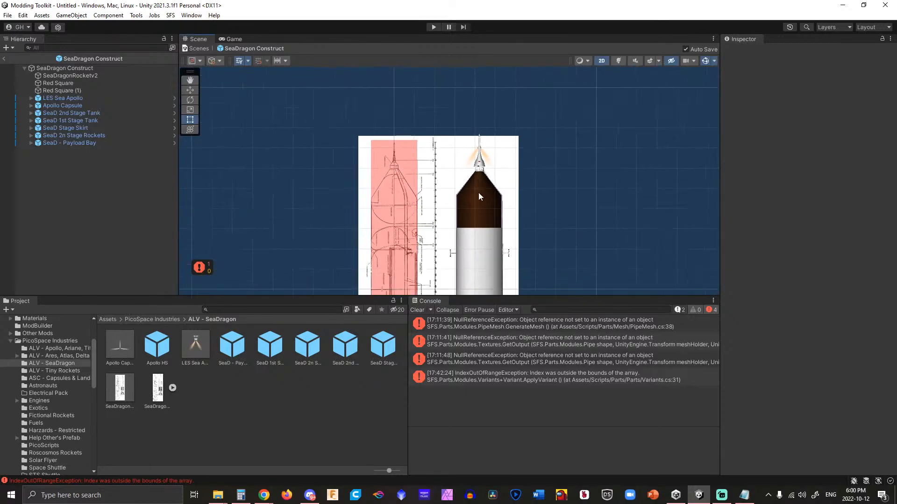
pyautogui.scroll(4, 478, 192)
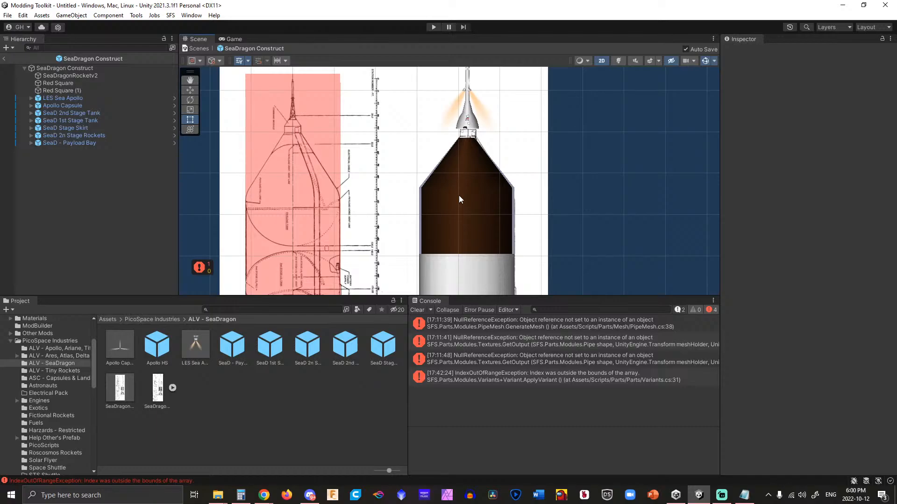
# Inspect the second stage tank and the flared second stage rocket section against the blueprint outline.
pyautogui.scroll(-8, 459, 197)
pyautogui.moveTo(577, 213); pyautogui.dragTo(582, 86, button='middle')
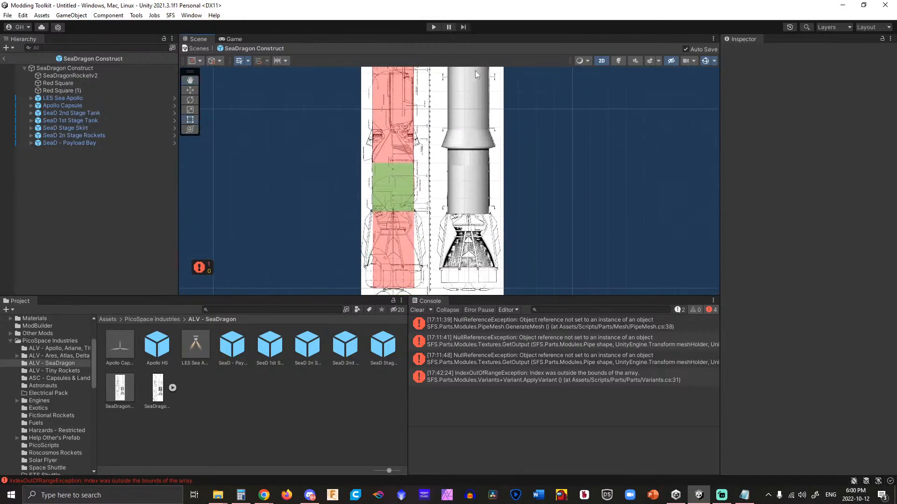
pyautogui.click(464, 114)
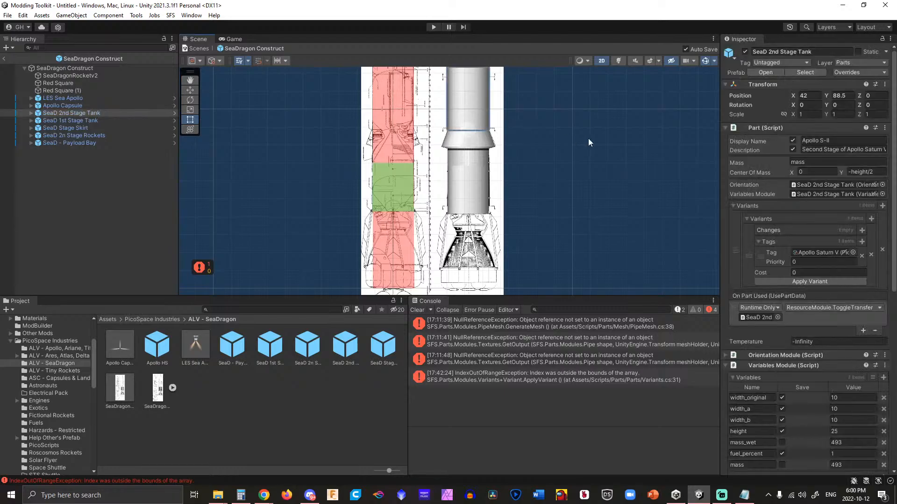
pyautogui.moveTo(588, 138); pyautogui.dragTo(570, 195, button='middle')
pyautogui.click(464, 200)
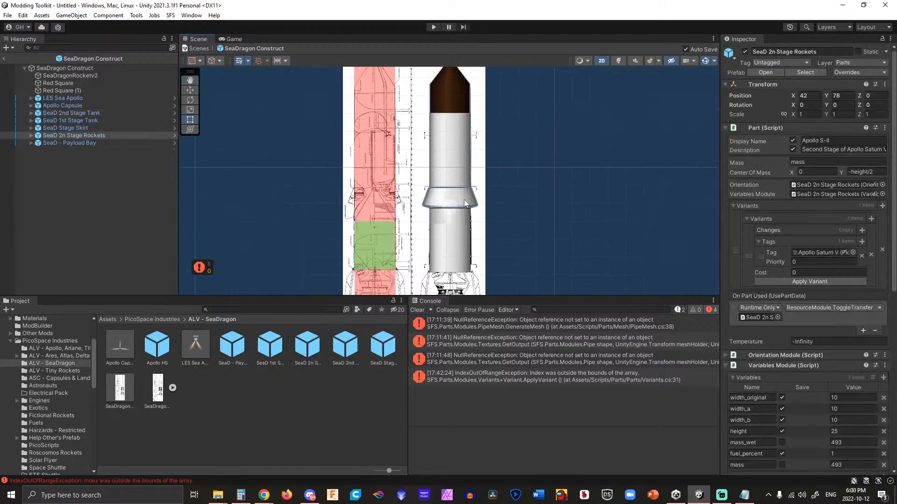
pyautogui.scroll(6, 461, 210)
pyautogui.scroll(2, 451, 205)
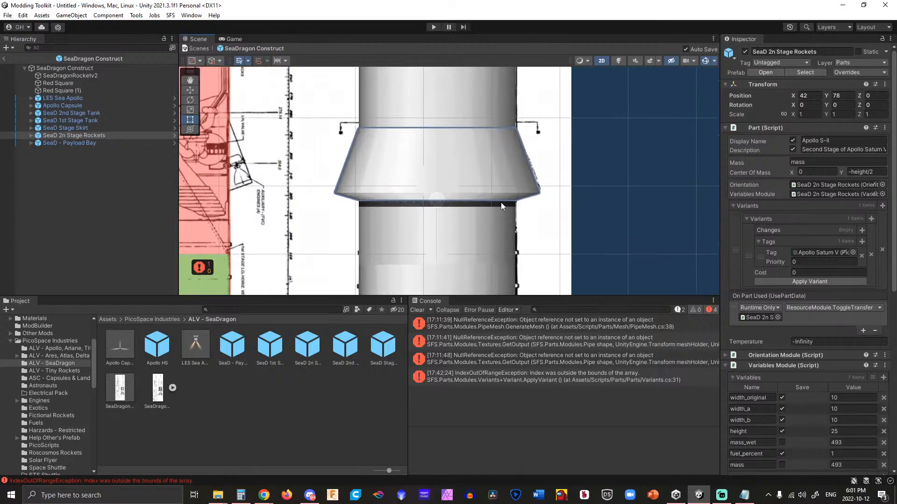
pyautogui.scroll(-3, 500, 203)
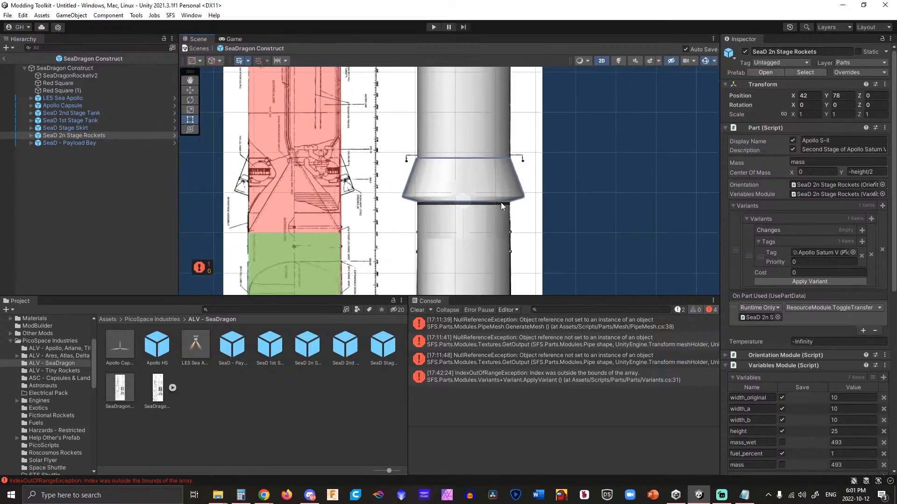
# Compare the first stage tank and stage skirt with the blueprint's first stage tank and interstage boundaries.
pyautogui.moveTo(573, 214); pyautogui.dragTo(555, 86, button='middle')
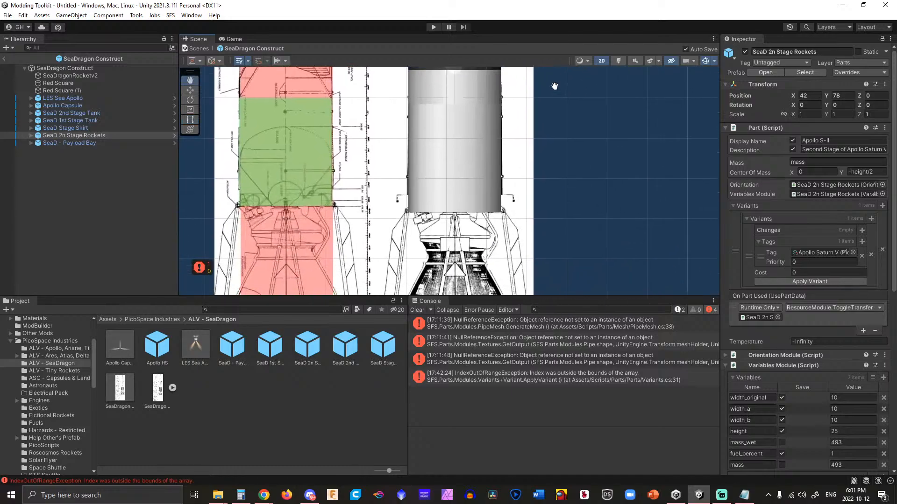
pyautogui.click(477, 131)
pyautogui.moveTo(620, 104); pyautogui.dragTo(617, 183, button='middle')
pyautogui.click(434, 208)
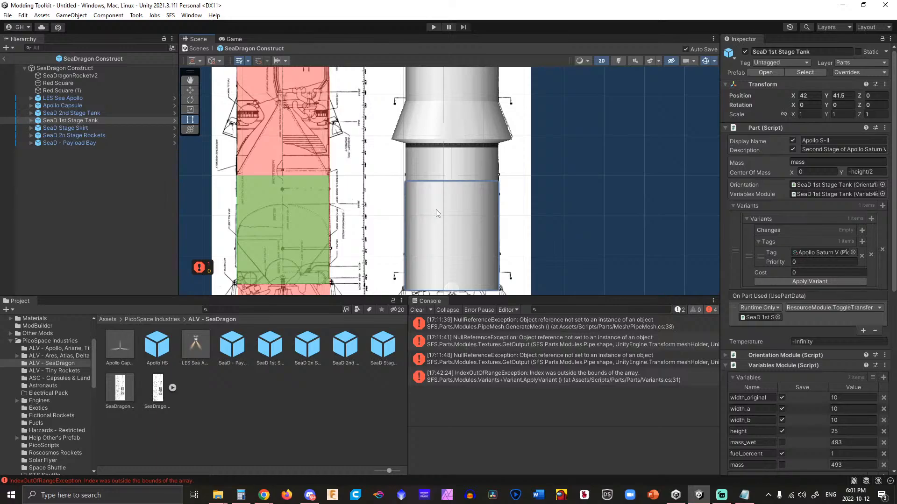
pyautogui.scroll(-1, 434, 210)
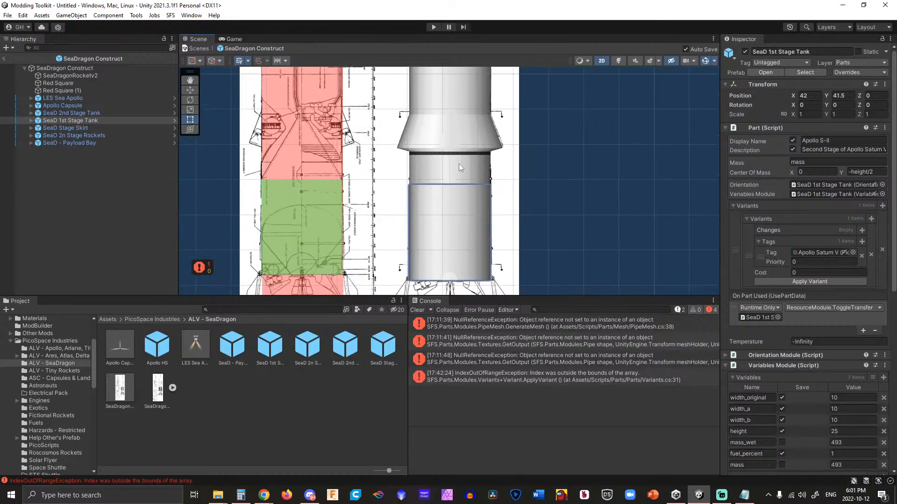
pyautogui.scroll(5, 294, 161)
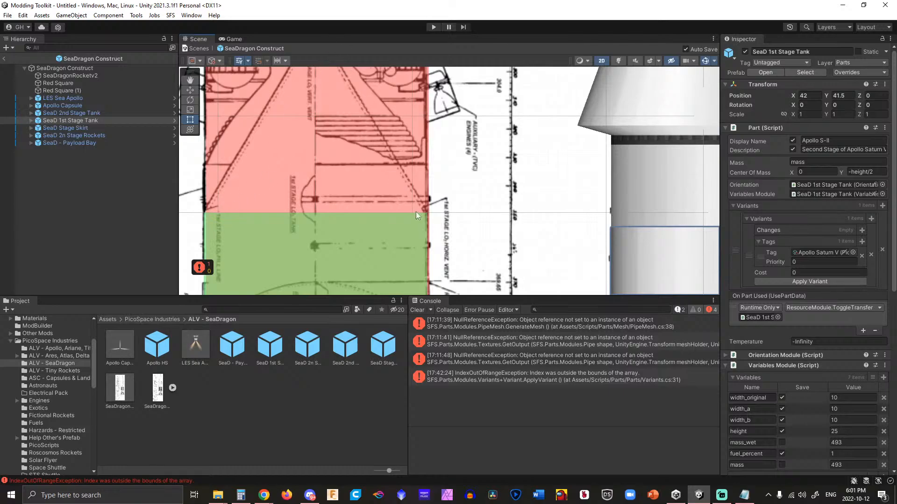
pyautogui.scroll(-3, 304, 173)
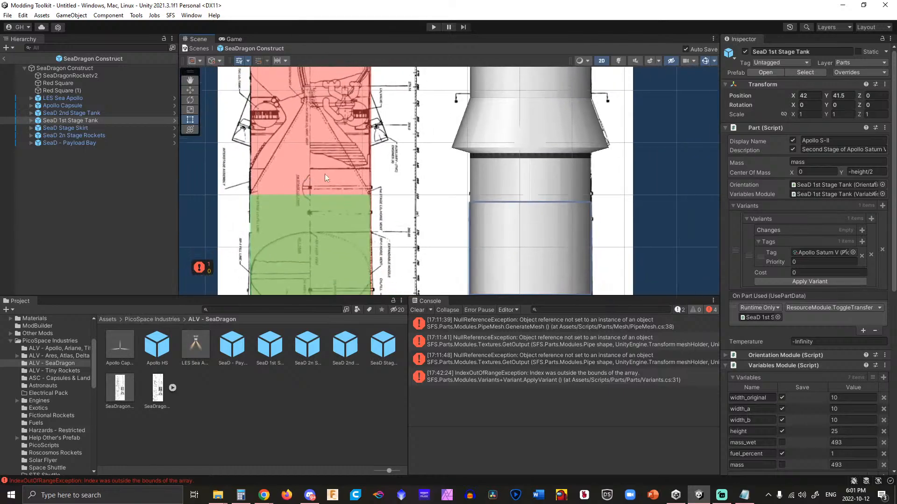
pyautogui.click(523, 159)
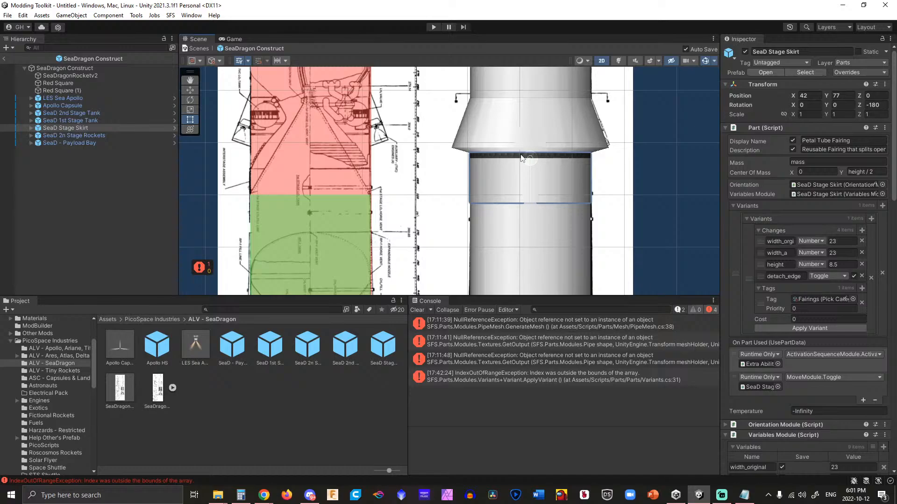
pyautogui.click(314, 145)
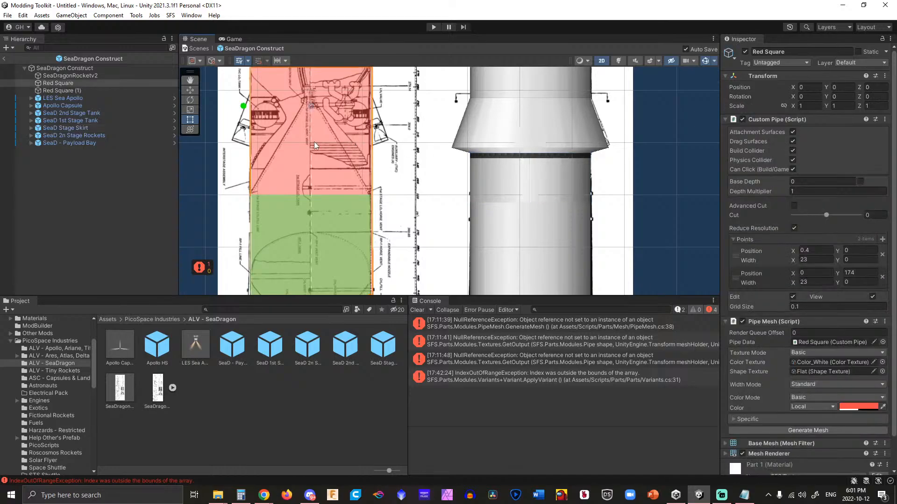
pyautogui.click(536, 223)
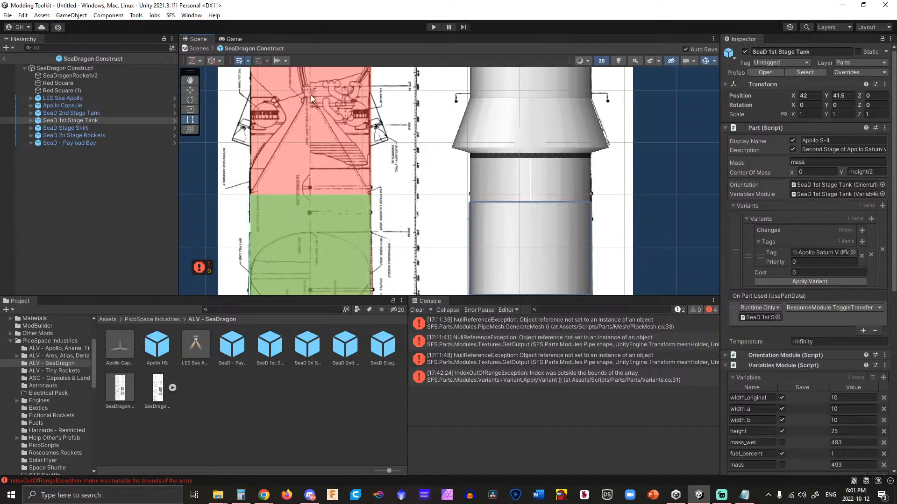
pyautogui.scroll(3, 306, 205)
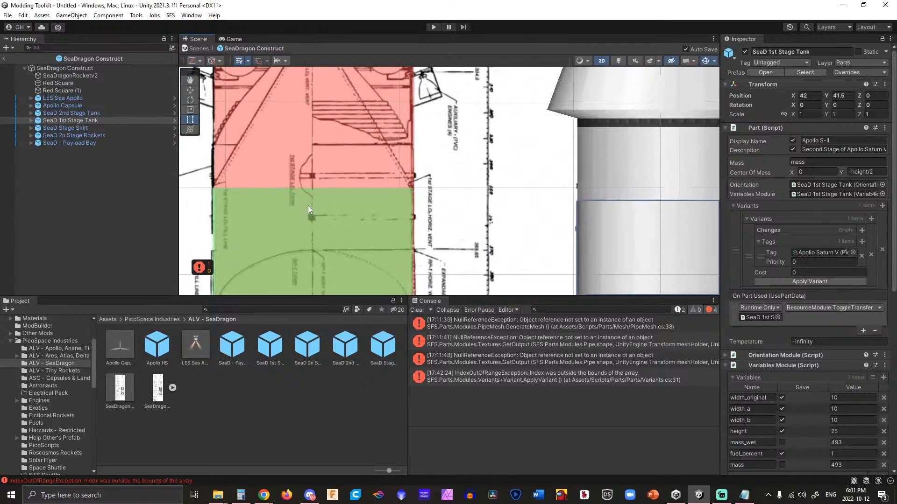
pyautogui.scroll(-5, 308, 206)
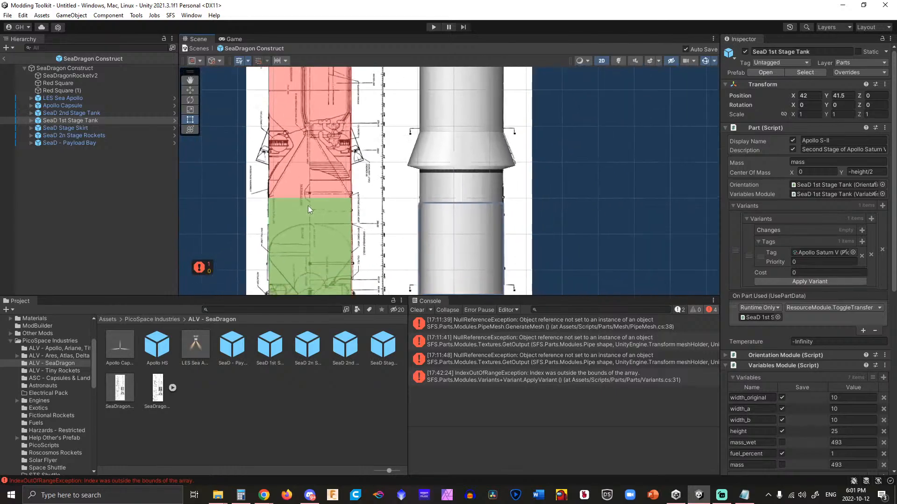
# Open the SeaD 1st Stage Tank prefab and extend its Tank pipe upward with a third point at about Y 36.
pyautogui.click(293, 388)
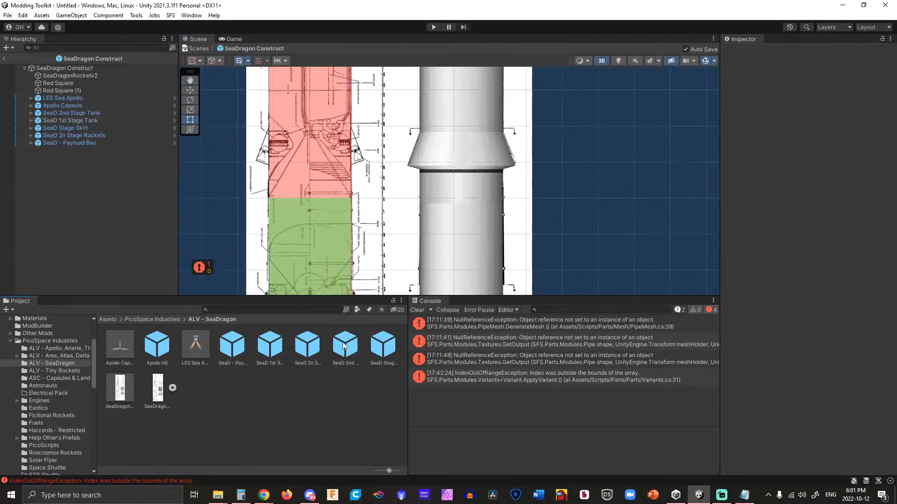
pyautogui.doubleClick(269, 344)
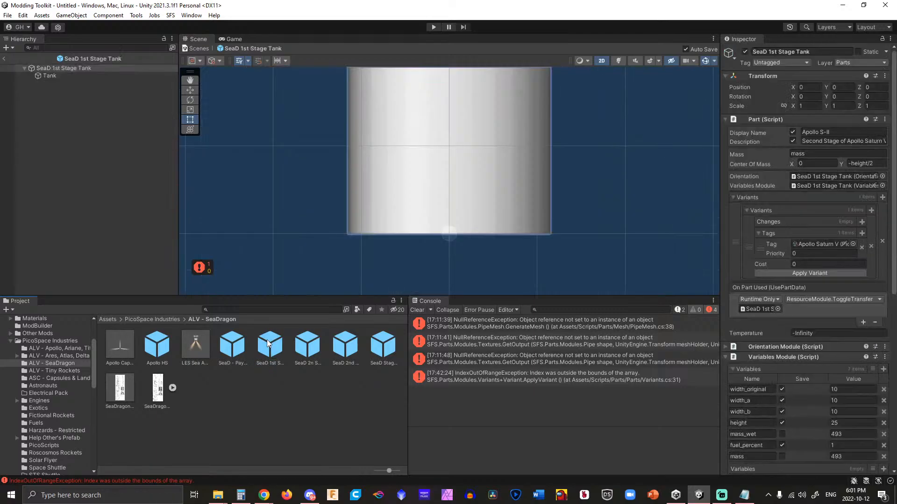
pyautogui.scroll(-5, 365, 244)
pyautogui.moveTo(346, 195); pyautogui.dragTo(332, 245, button='middle')
pyautogui.scroll(2, 332, 245)
pyautogui.click(455, 205)
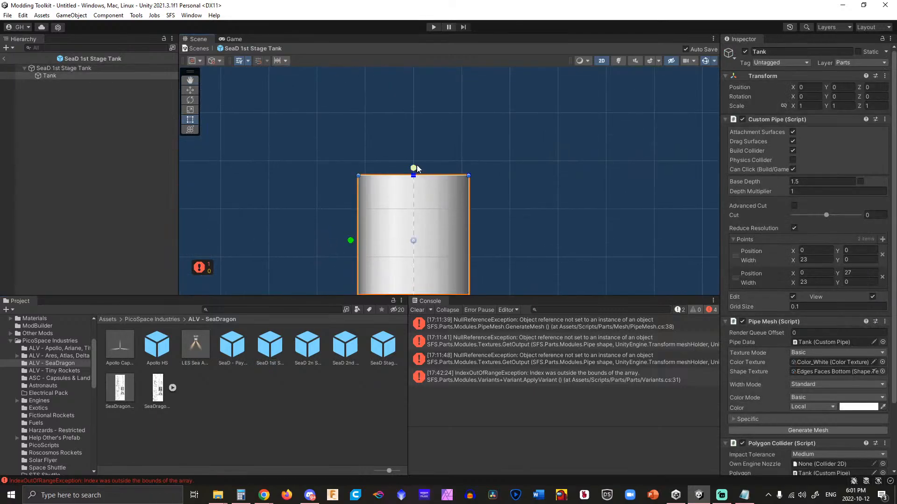
pyautogui.click(414, 168)
pyautogui.moveTo(413, 167); pyautogui.dragTo(413, 132)
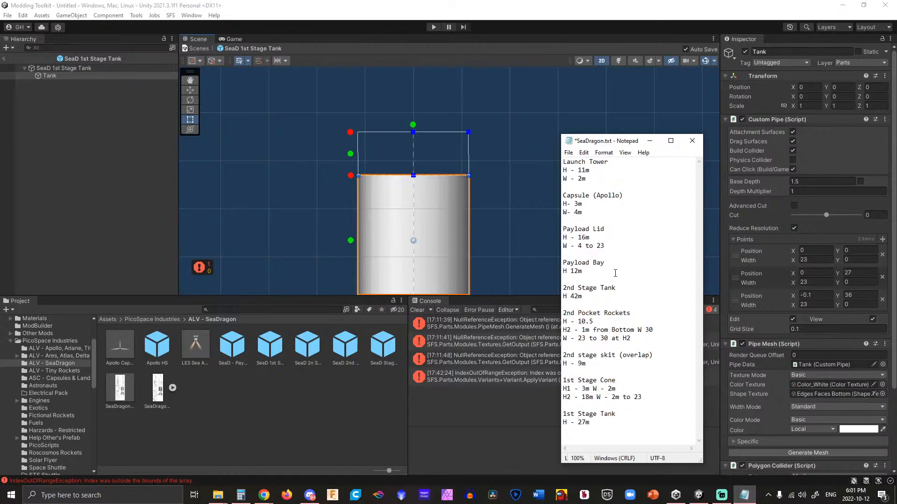
pyautogui.click(488, 170)
pyautogui.click(444, 191)
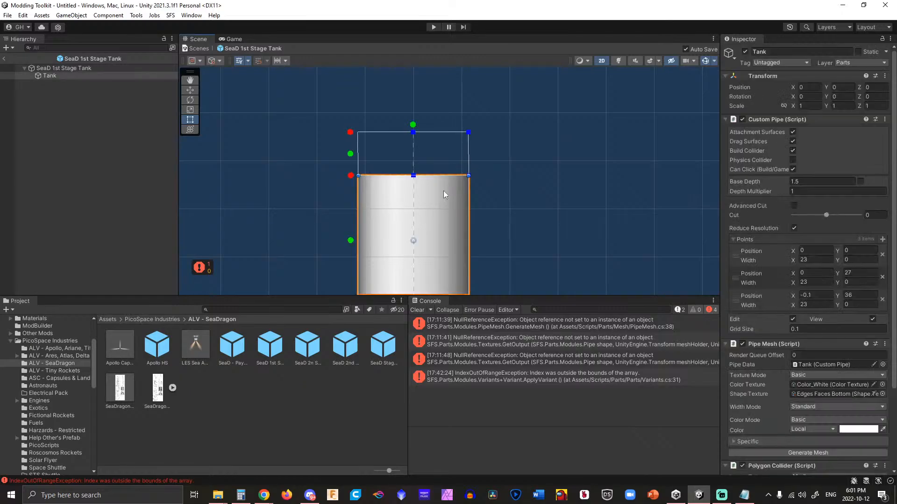
pyautogui.click(443, 191)
# Duplicate the Tank object, rename the copy Cone, and place it above Tank in the prefab's hierarchy.
pyautogui.click(84, 77)
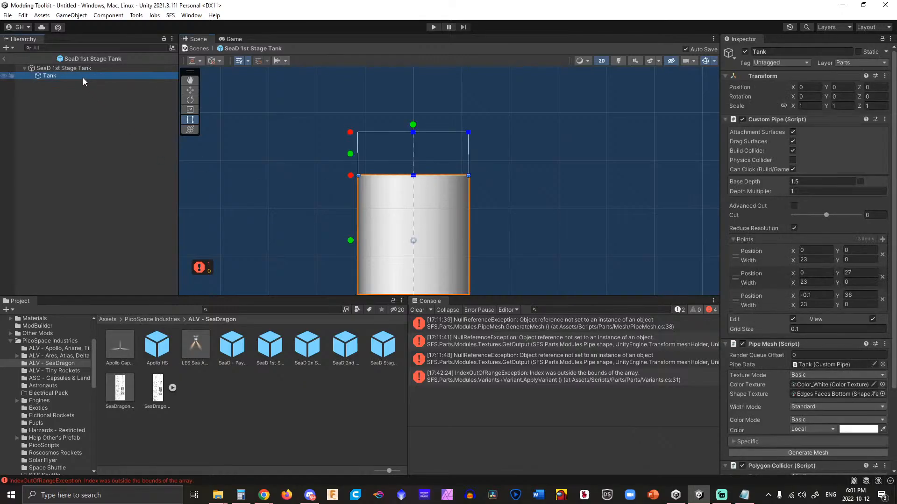
pyautogui.hotkey('ctrl', 'd')
pyautogui.click(54, 83)
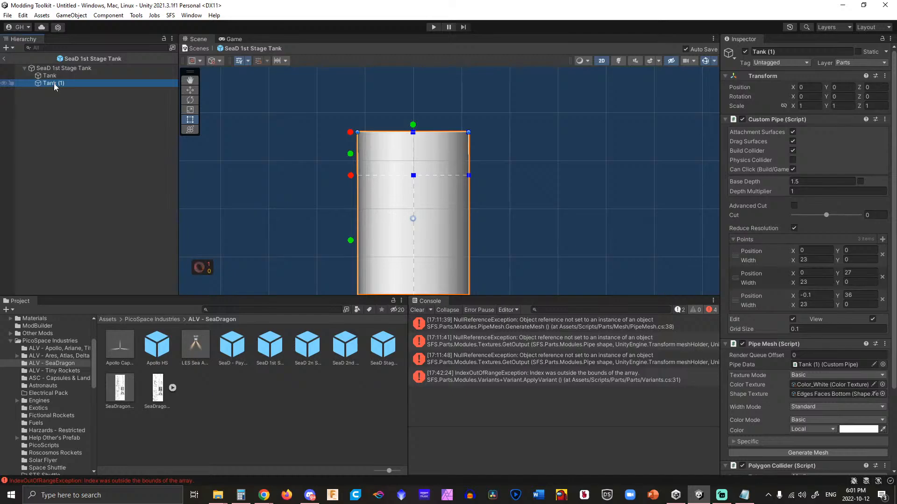
pyautogui.write('Cone')
pyautogui.press('Return')
pyautogui.moveTo(38, 71); pyautogui.dragTo(49, 74)
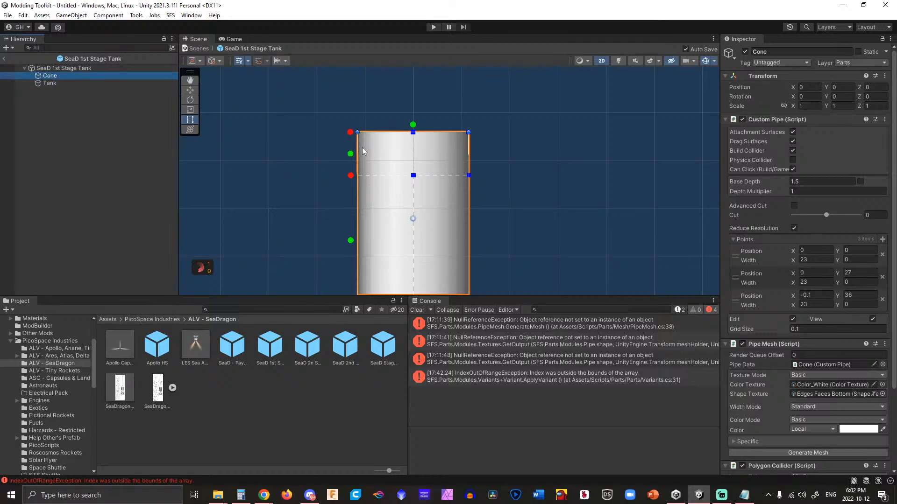
# Remove the third point at Y 36 from the original Tank pipe and regenerate its mesh.
pyautogui.scroll(-2, 366, 157)
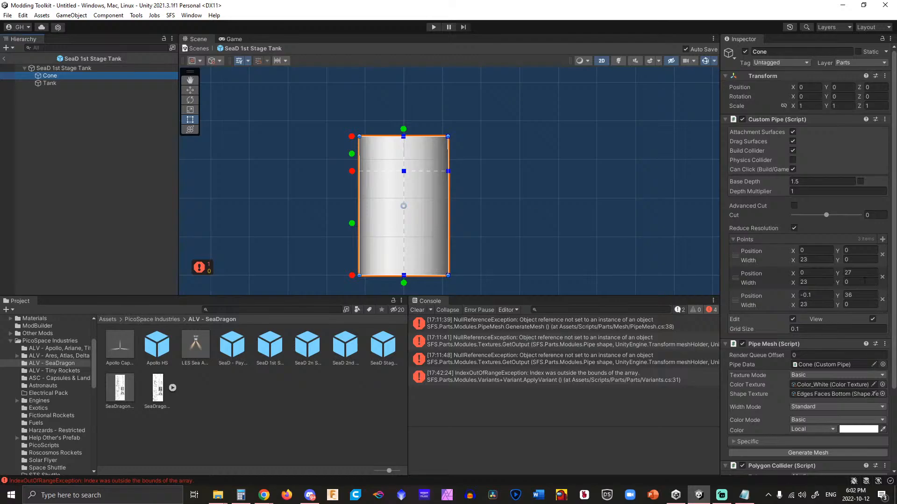
pyautogui.click(50, 84)
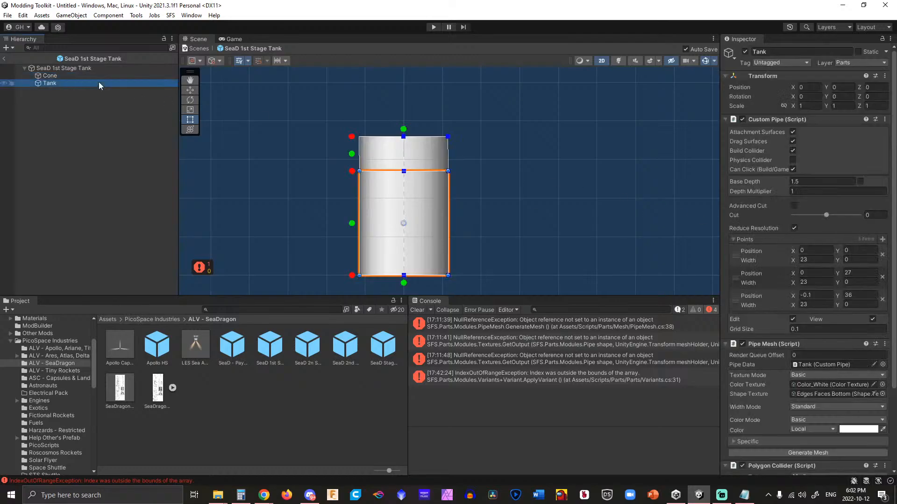
pyautogui.click(882, 300)
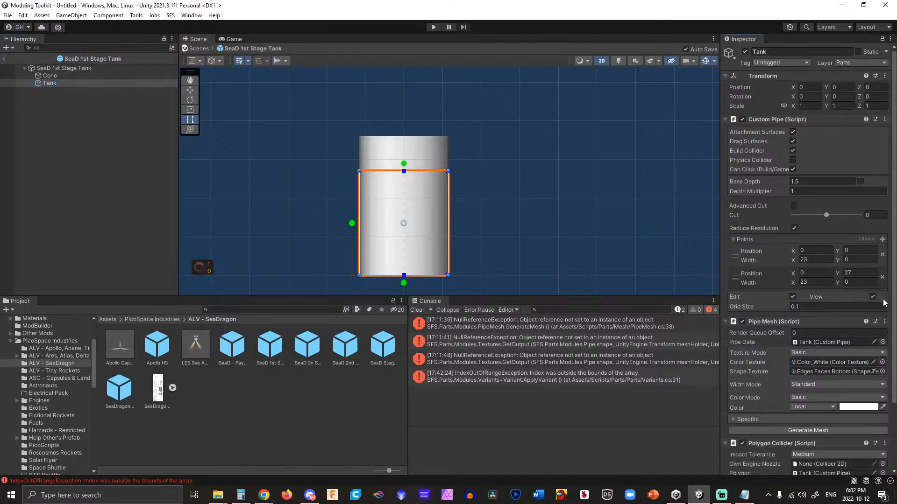
pyautogui.click(790, 431)
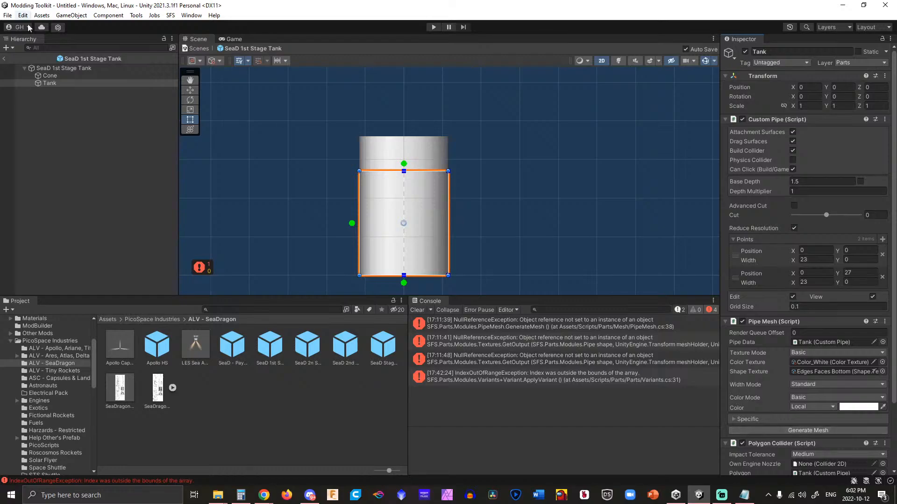
# Delete the Cone pipe's base point at Y 0 and set its upper point's Y position to 45.
pyautogui.click(87, 77)
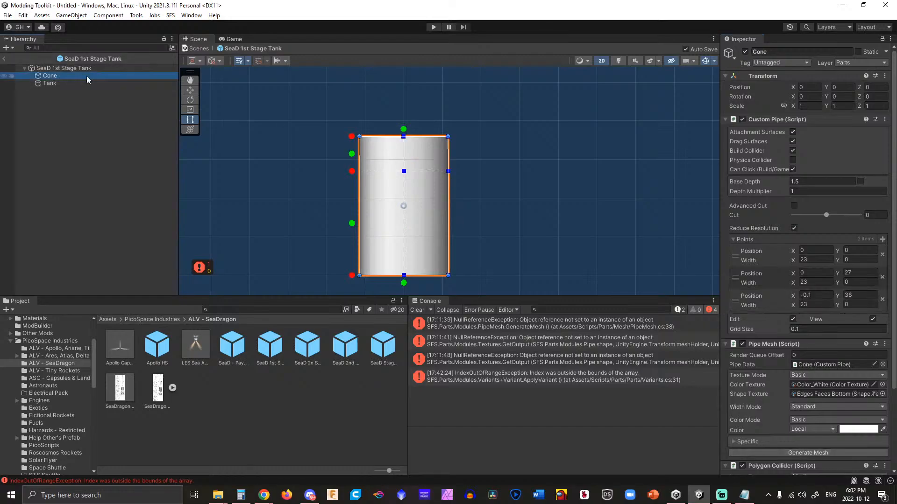
pyautogui.click(351, 275)
pyautogui.scroll(4, 406, 151)
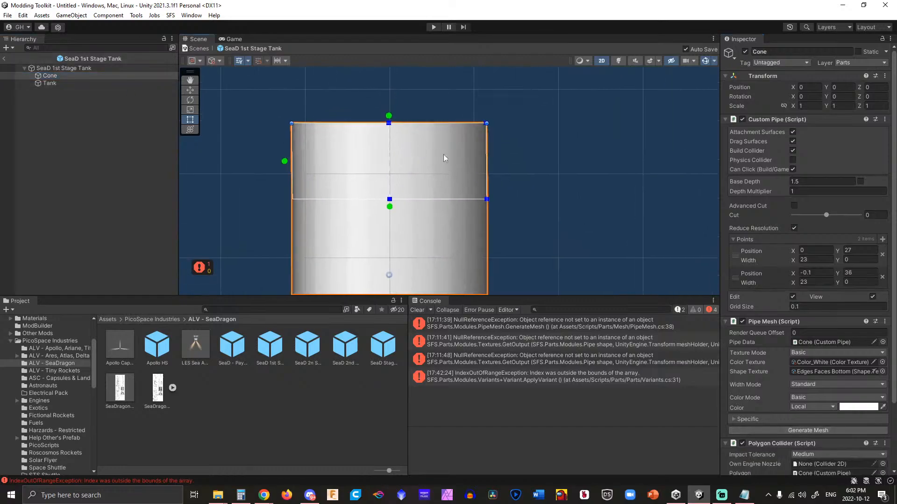
pyautogui.click(861, 251)
pyautogui.click(744, 495)
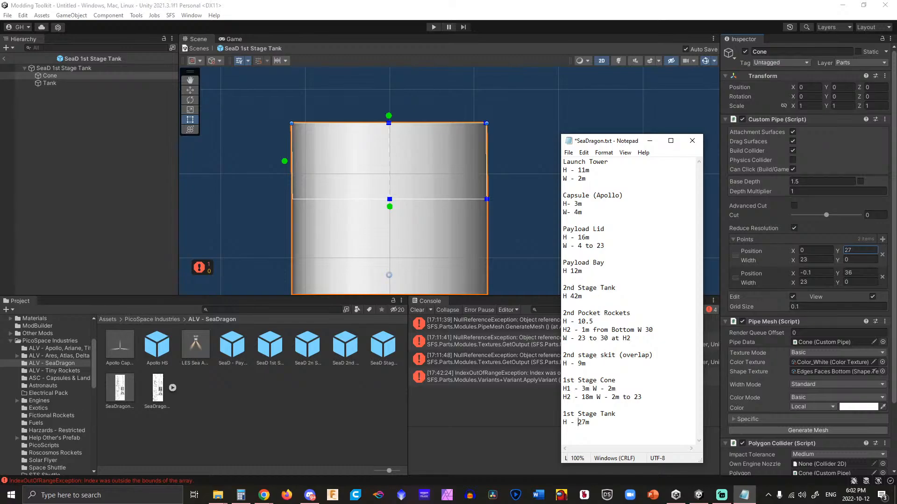
pyautogui.hotkey('alt', 'Tab')
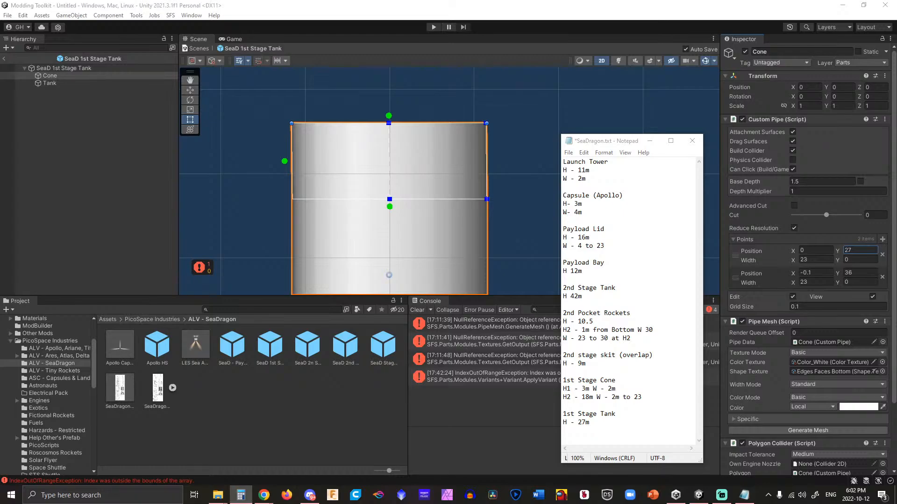
pyautogui.click(862, 271)
pyautogui.write('45')
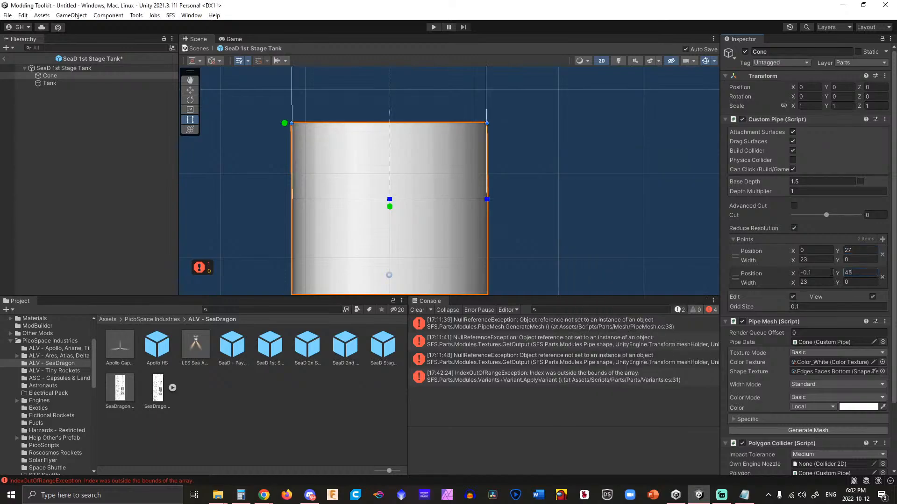
# Taper the Cone by setting its upper point's X width to 2, following the 1st Stage Cone notes.
pyautogui.click(814, 282)
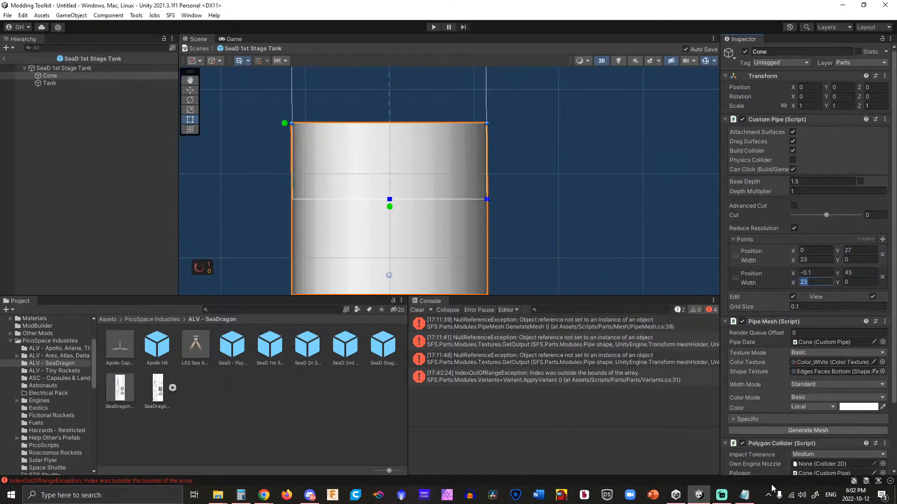
pyautogui.click(746, 497)
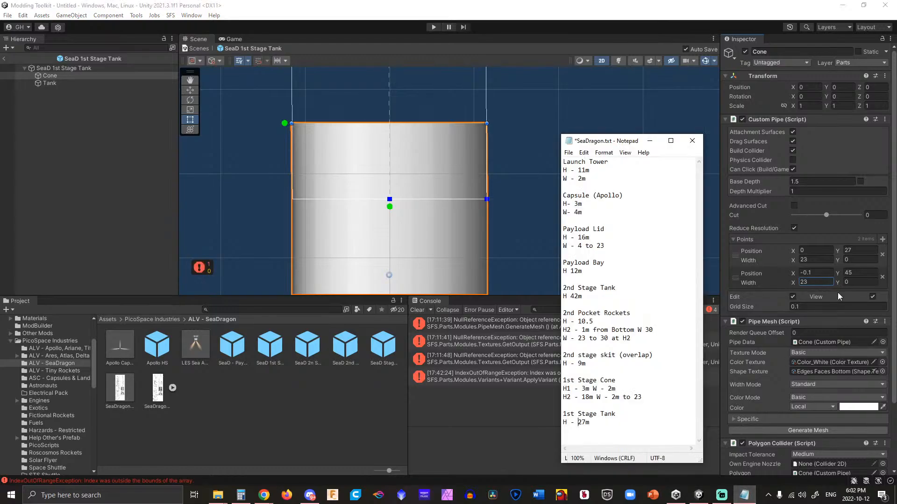
pyautogui.click(817, 280)
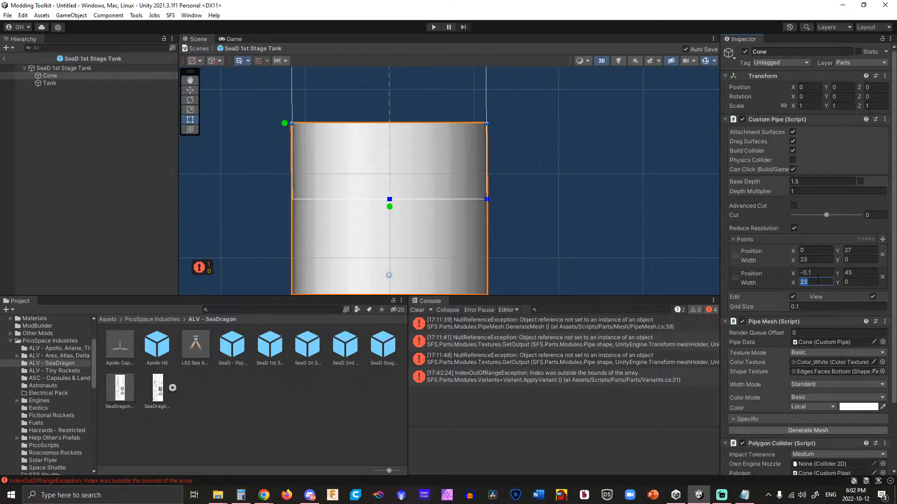
pyautogui.write('2')
# Add a third point above the Cone's tip, set its Y position to 48, and generate the mesh.
pyautogui.scroll(-12, 495, 128)
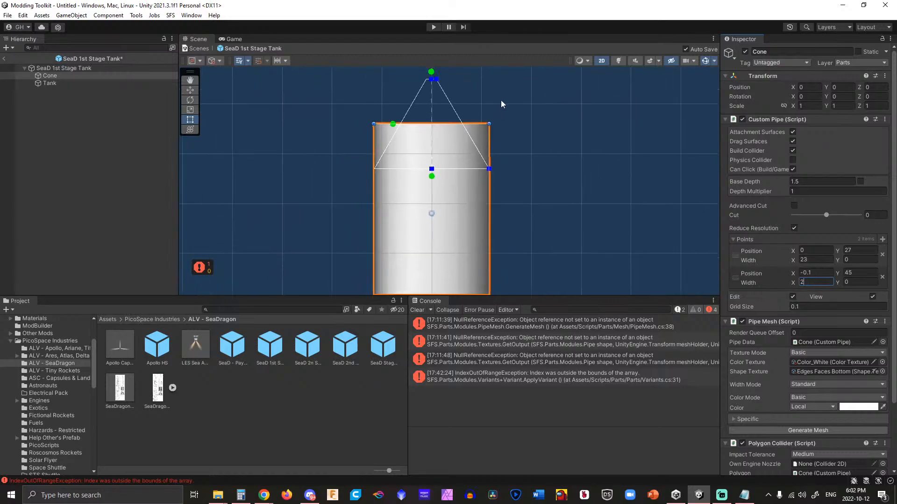
pyautogui.moveTo(501, 98); pyautogui.dragTo(518, 181, button='middle')
pyautogui.scroll(12, 472, 158)
pyautogui.scroll(10, 472, 158)
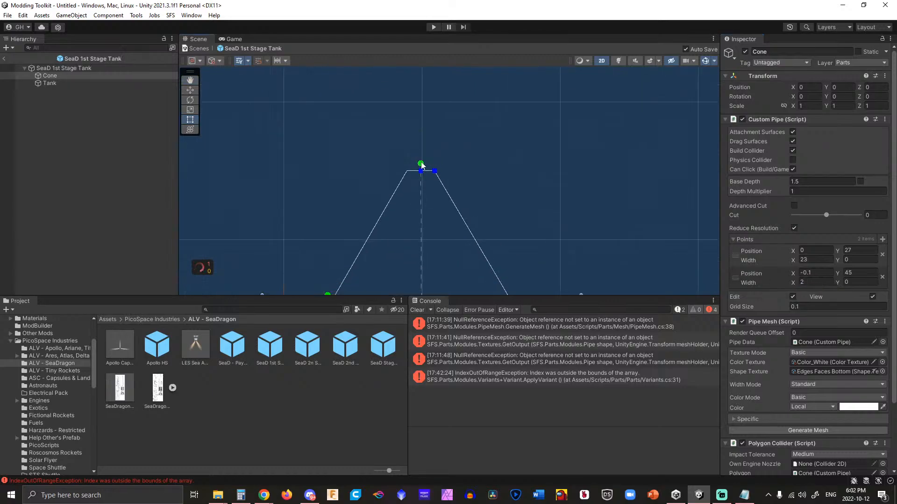
pyautogui.click(421, 163)
pyautogui.click(863, 295)
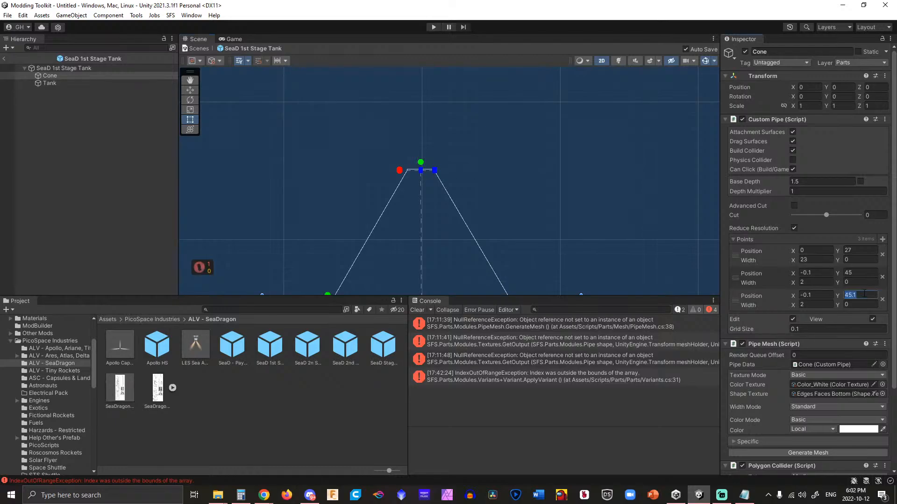
pyautogui.write('4')
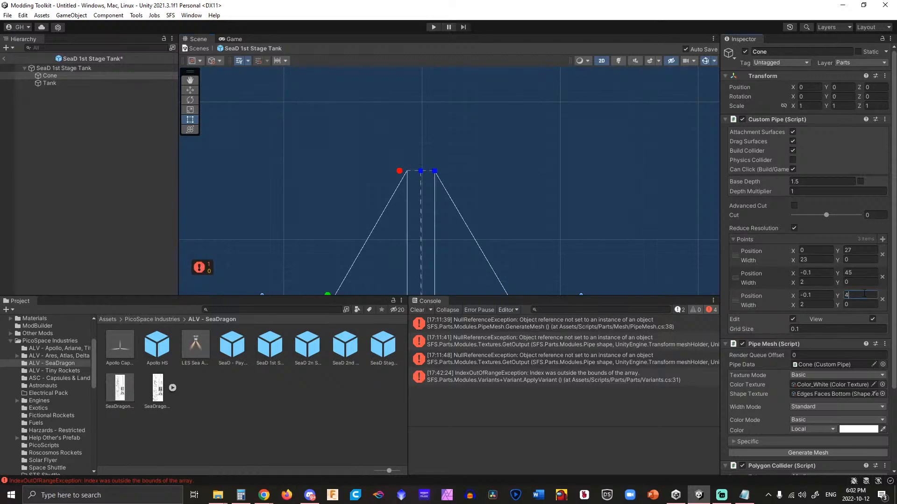
pyautogui.write('8')
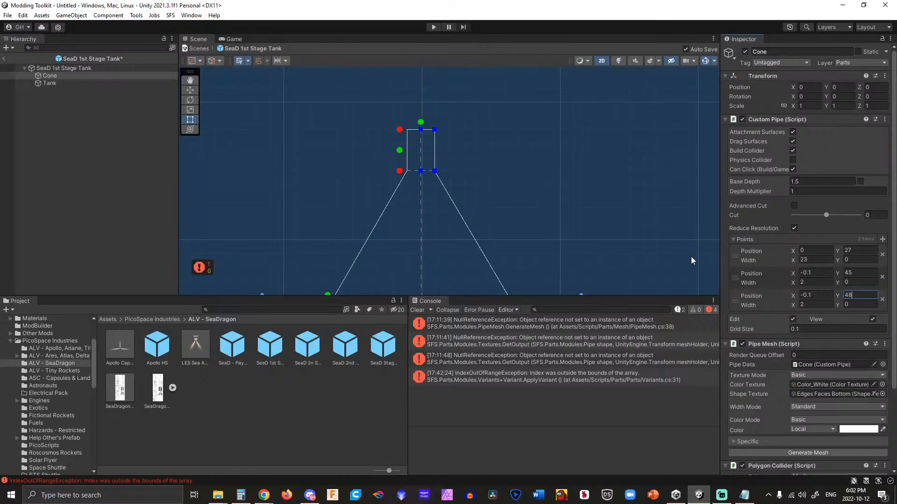
pyautogui.click(806, 454)
# Assign the Cone to the Non Colliding Parts layer and disable its Build Collider and Attachment Surfaces.
pyautogui.scroll(-3, 595, 271)
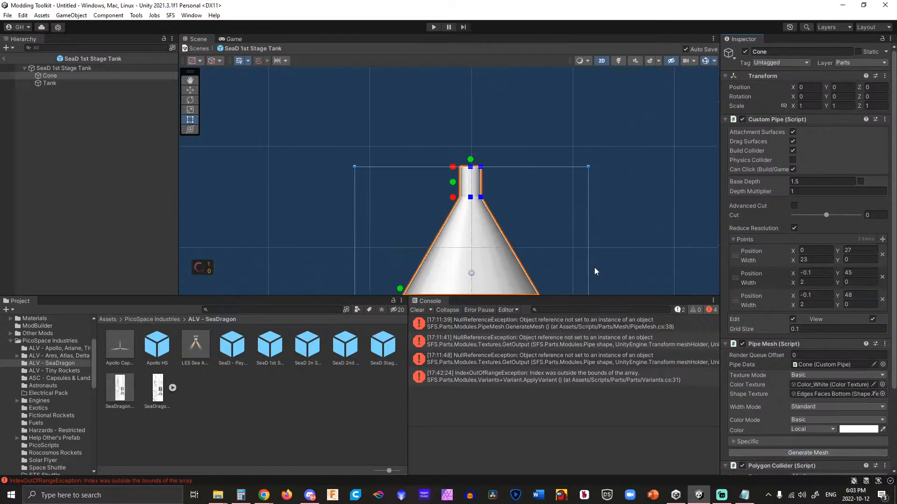
pyautogui.scroll(-3, 596, 270)
pyautogui.moveTo(638, 259); pyautogui.dragTo(589, 115, button='middle')
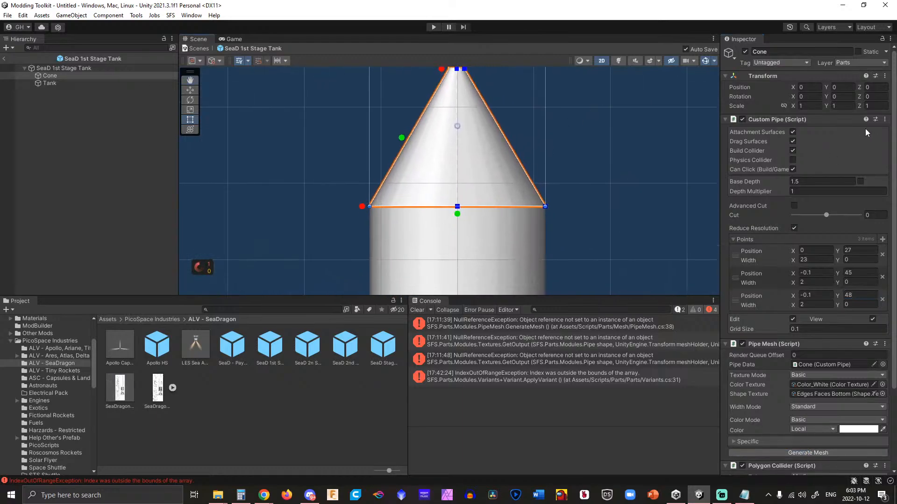
pyautogui.click(857, 62)
pyautogui.click(853, 166)
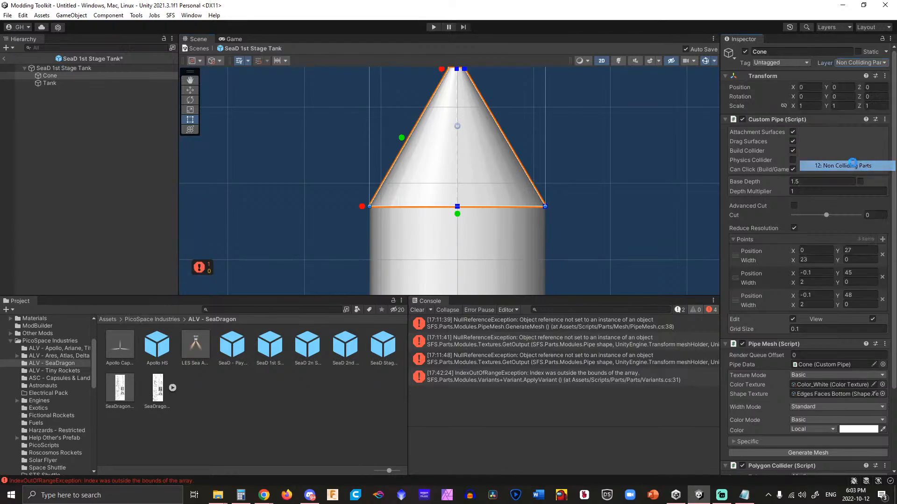
pyautogui.click(793, 151)
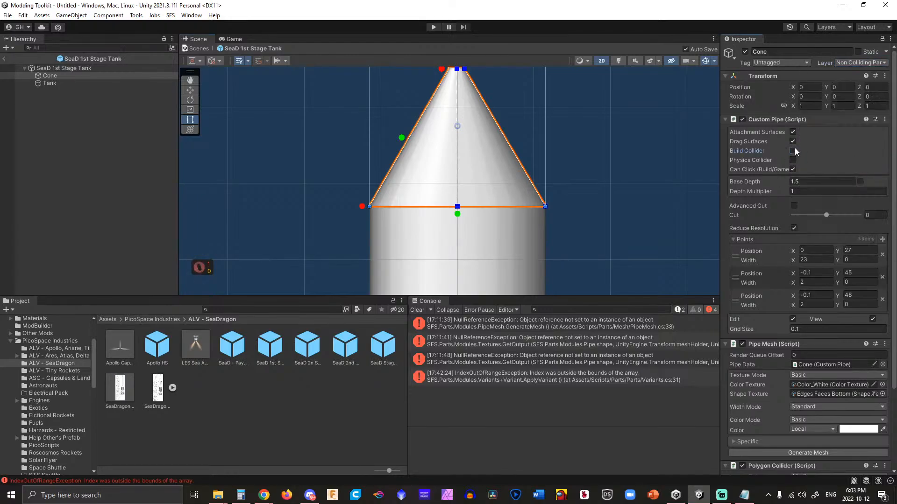
pyautogui.click(793, 133)
# Examine the Cone's taper and narrow tip above the first stage tank.
pyautogui.click(571, 172)
pyautogui.scroll(-5, 500, 153)
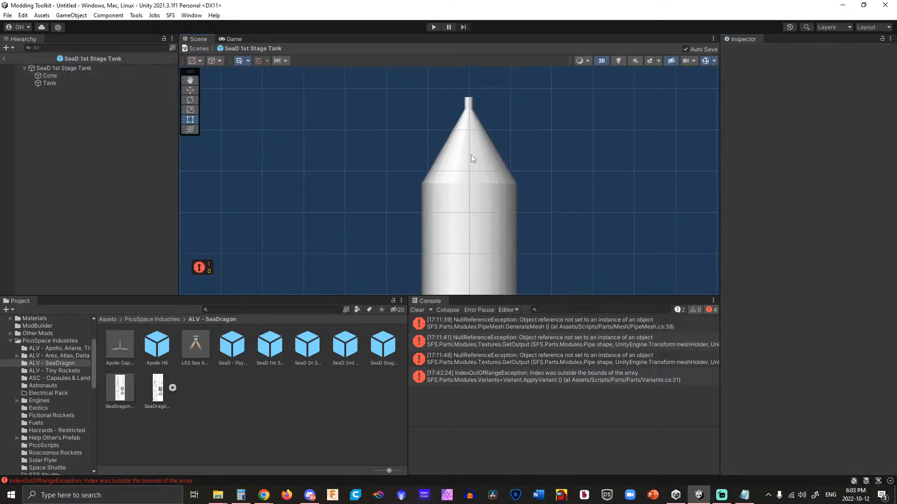
pyautogui.click(471, 157)
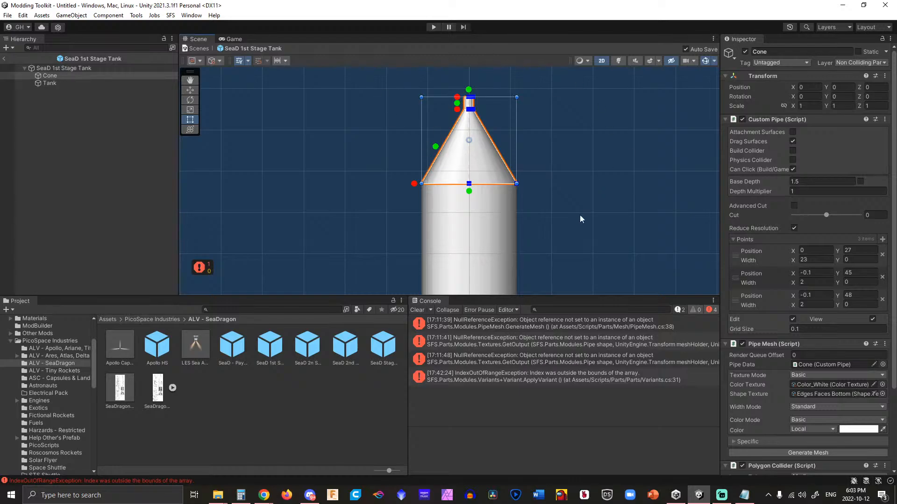
pyautogui.click(339, 176)
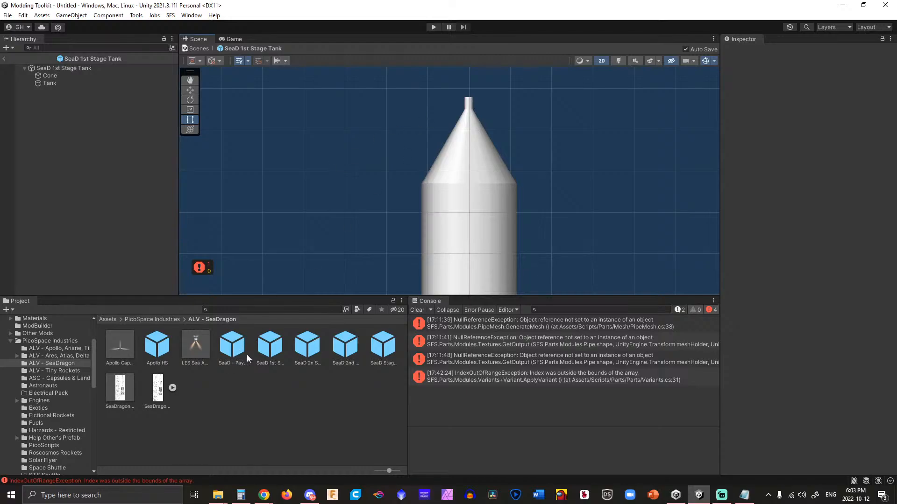
pyautogui.scroll(5, 498, 170)
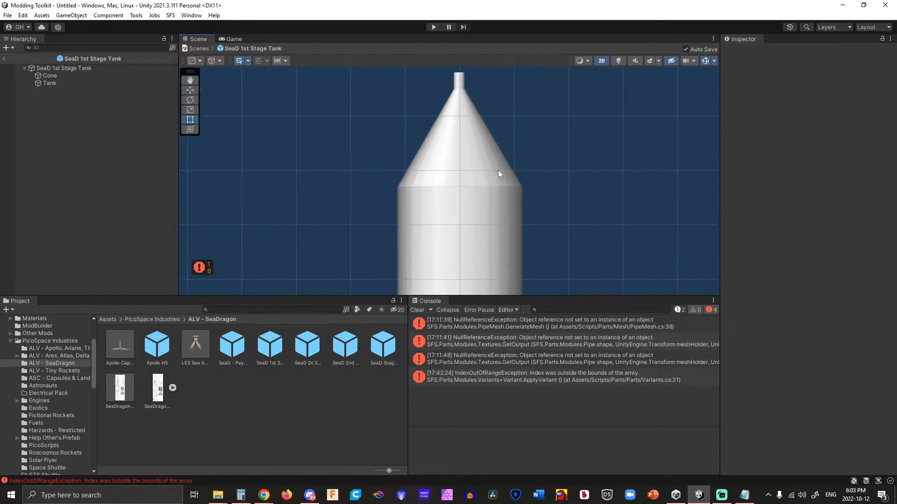
pyautogui.moveTo(572, 117); pyautogui.dragTo(562, 185, button='middle')
pyautogui.scroll(4, 552, 194)
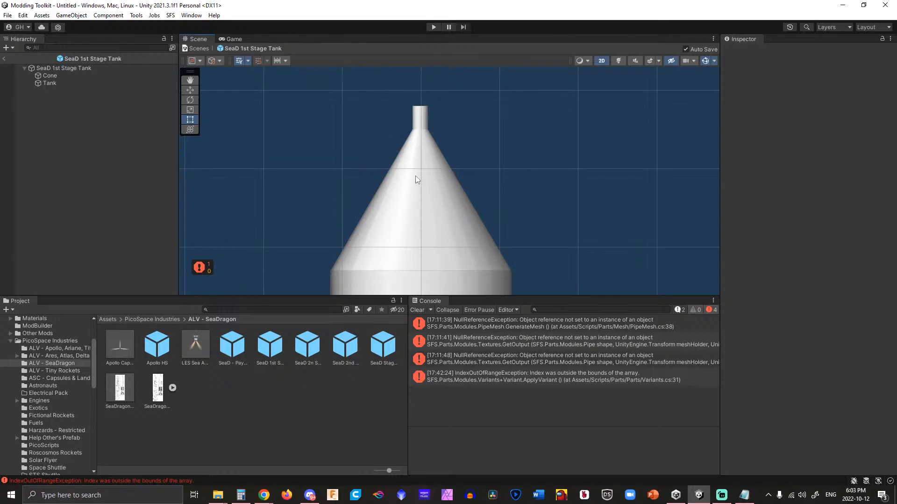
# Open the SeaDragon Construct prefab and check the first stage tank's cone outline against the blueprint.
pyautogui.click(337, 348)
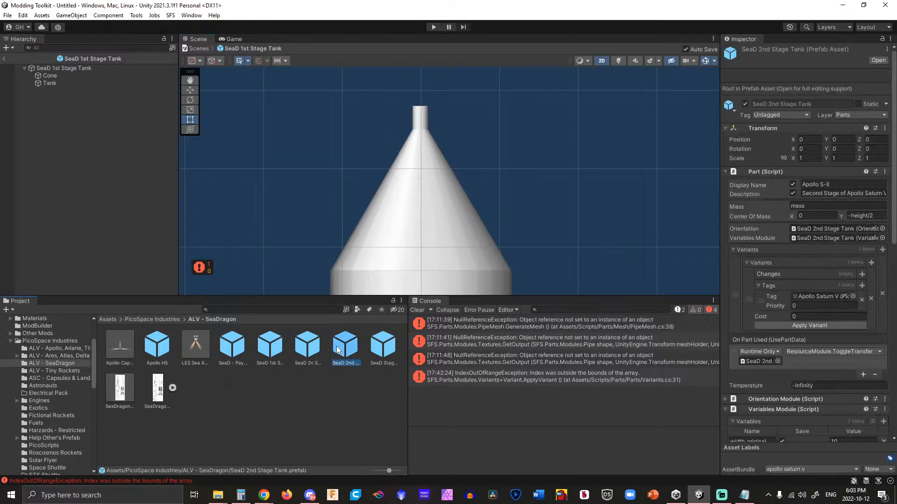
pyautogui.doubleClick(338, 348)
pyautogui.click(122, 390)
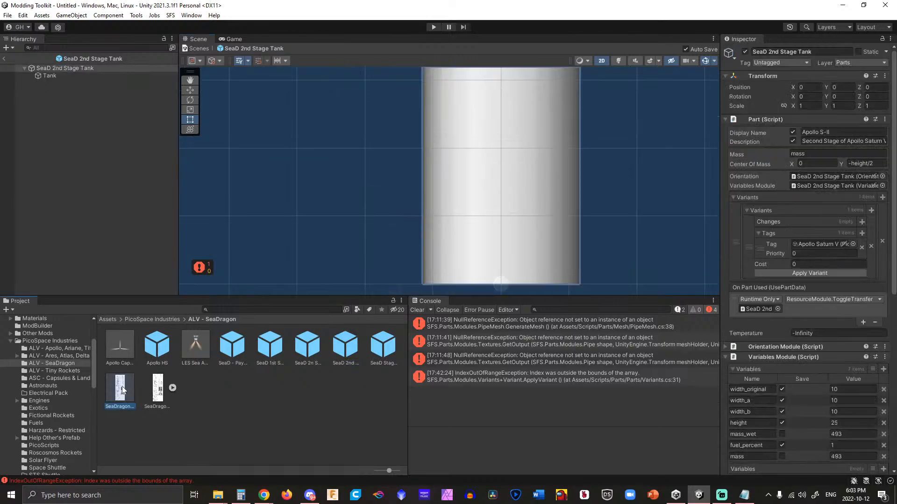
pyautogui.doubleClick(122, 390)
pyautogui.scroll(-5, 454, 231)
pyautogui.click(450, 232)
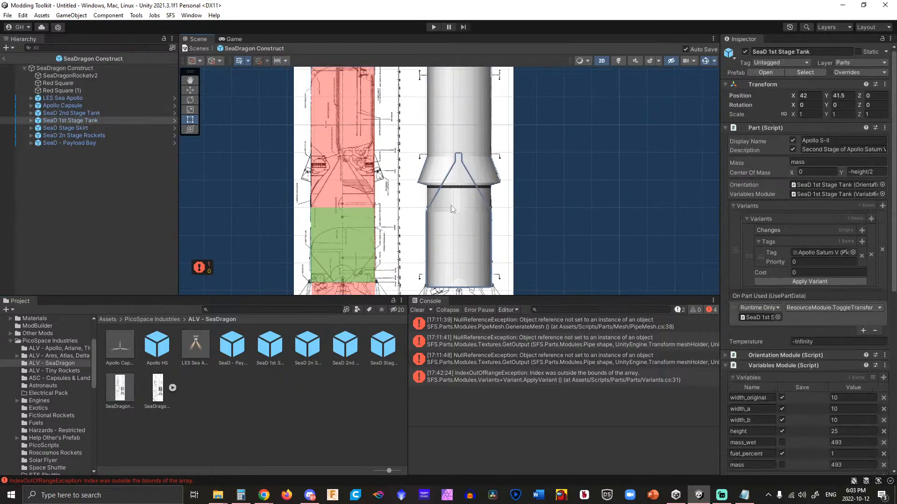
pyautogui.scroll(2, 474, 202)
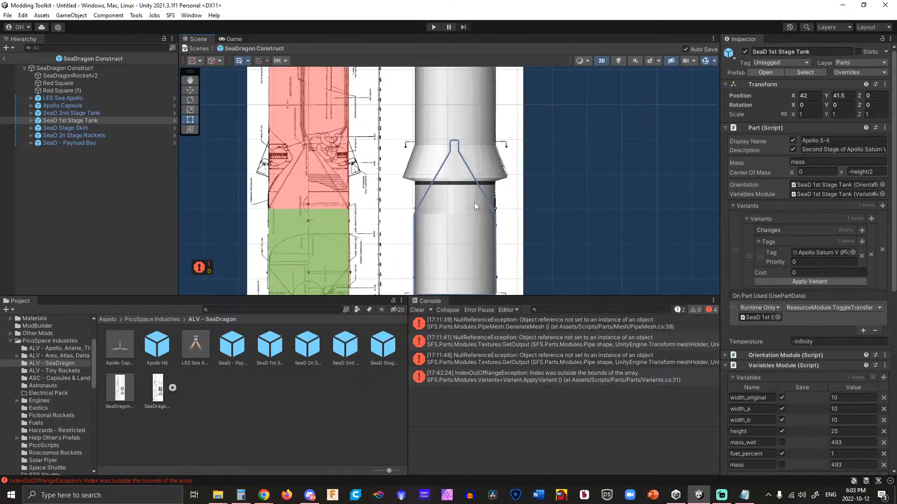
pyautogui.click(615, 216)
# Examine the assembled rocket against the blueprint, from the first stage tank up to the escape tower.
pyautogui.scroll(-5, 613, 215)
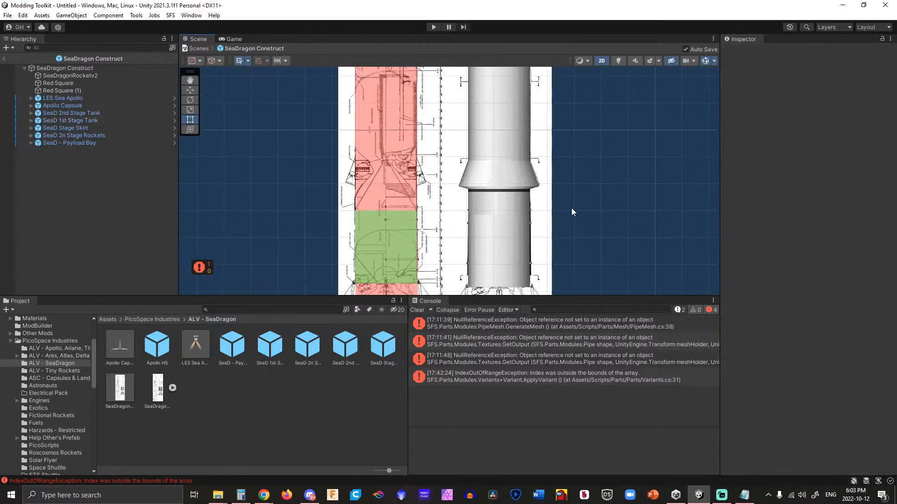
pyautogui.moveTo(620, 193); pyautogui.dragTo(564, 157, button='middle')
pyautogui.moveTo(568, 190); pyautogui.dragTo(620, 222, button='middle')
pyautogui.scroll(8, 566, 153)
pyautogui.scroll(5, 537, 194)
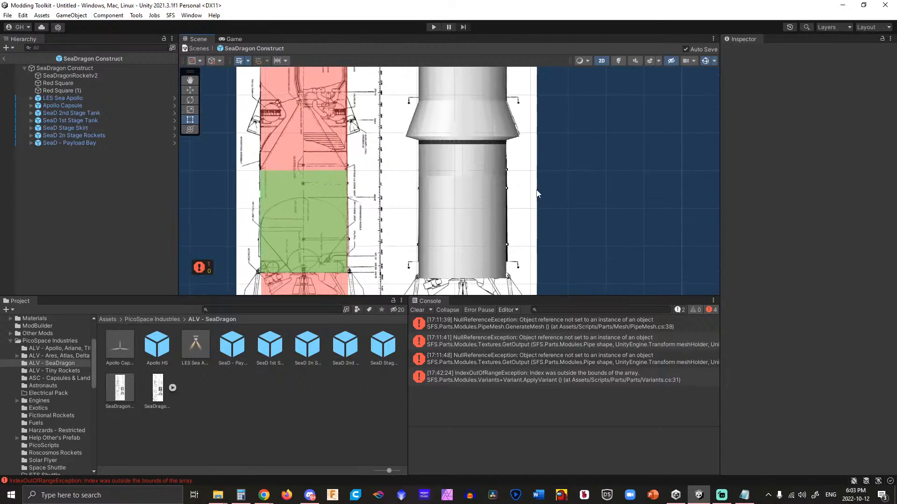
pyautogui.moveTo(589, 156); pyautogui.dragTo(640, 319, button='middle')
pyautogui.scroll(10, 446, 136)
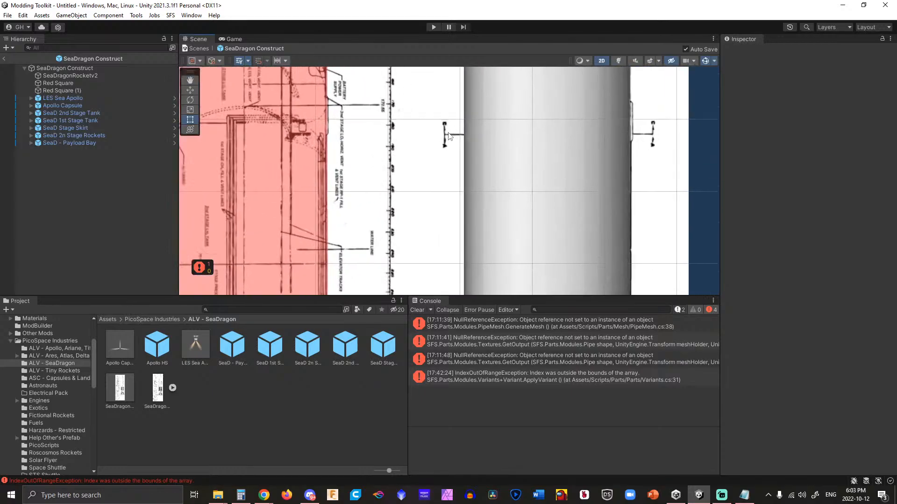
pyautogui.scroll(-8, 443, 140)
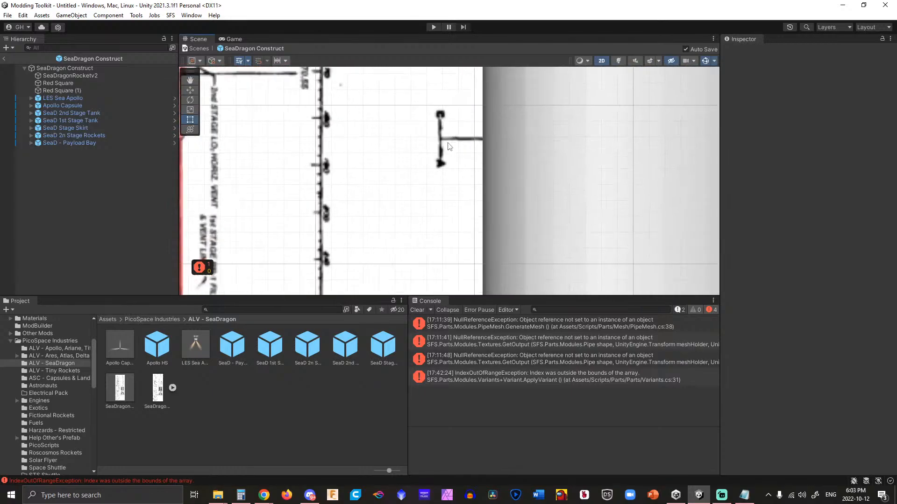
pyautogui.scroll(-10, 451, 152)
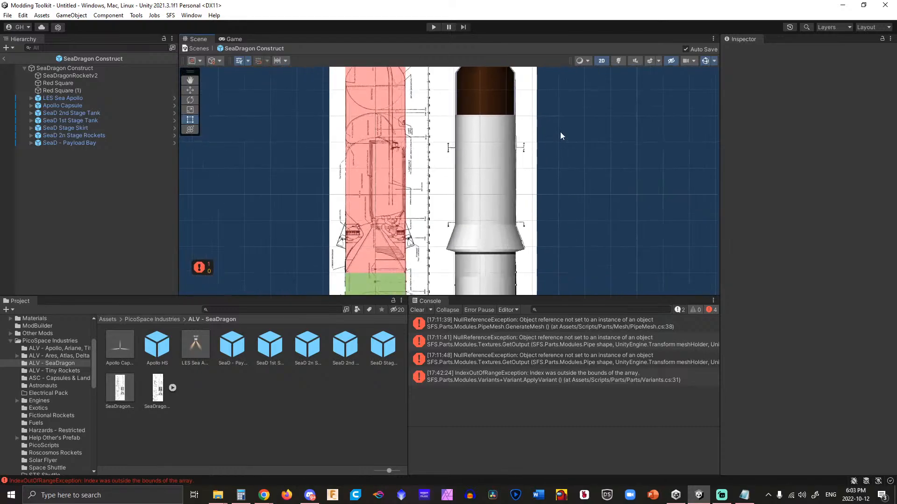
pyautogui.moveTo(598, 222); pyautogui.dragTo(592, 203, button='middle')
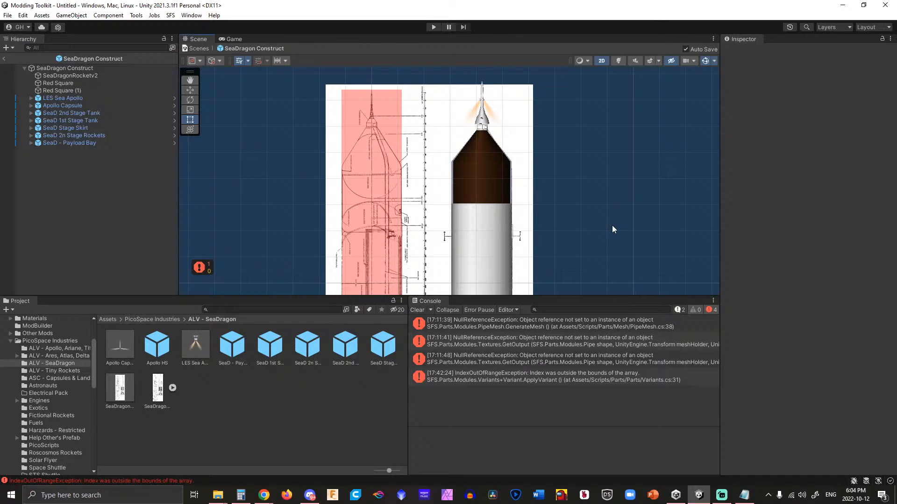
pyautogui.scroll(-3, 613, 222)
pyautogui.moveTo(613, 222); pyautogui.dragTo(545, 144, button='middle')
pyautogui.scroll(-1, 562, 142)
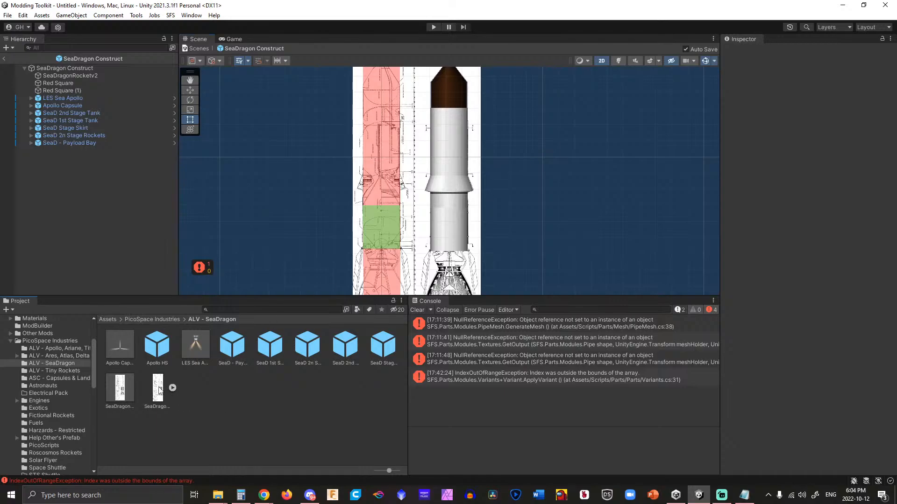
# Review the AssetBundle options available for the Apollo Capsule prefab without changing its assignment.
pyautogui.click(121, 366)
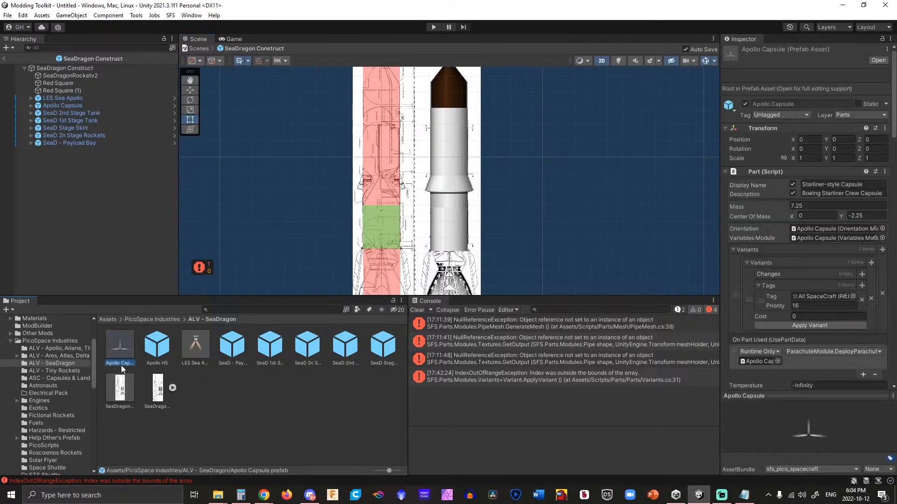
pyautogui.click(797, 469)
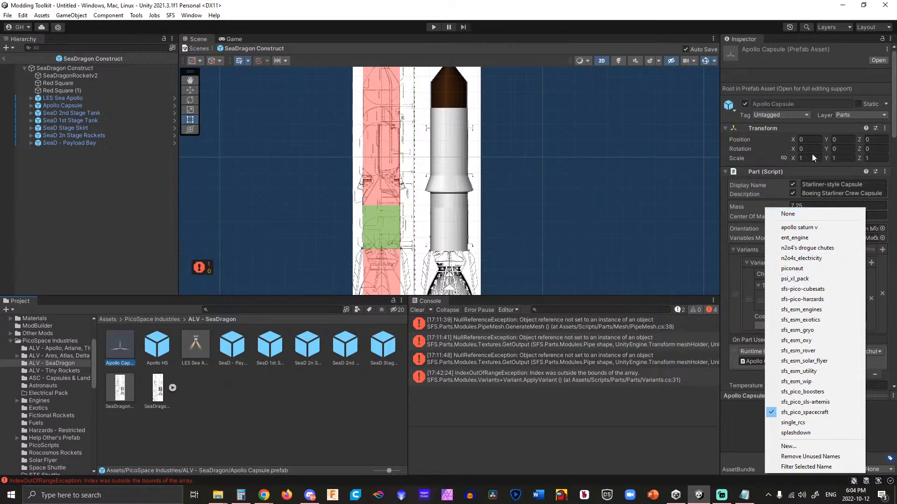
pyautogui.click(212, 394)
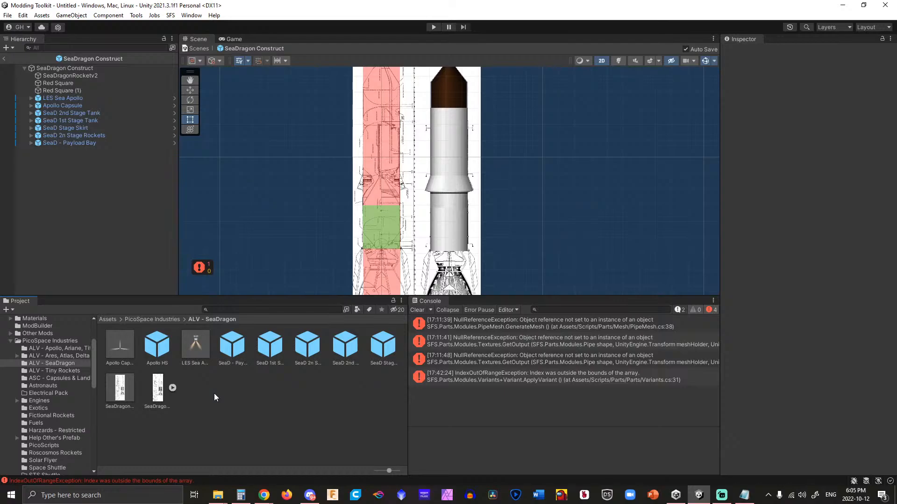
# Select the second stage tank in the rocket assembly to inspect its part properties.
pyautogui.scroll(-3, 394, 125)
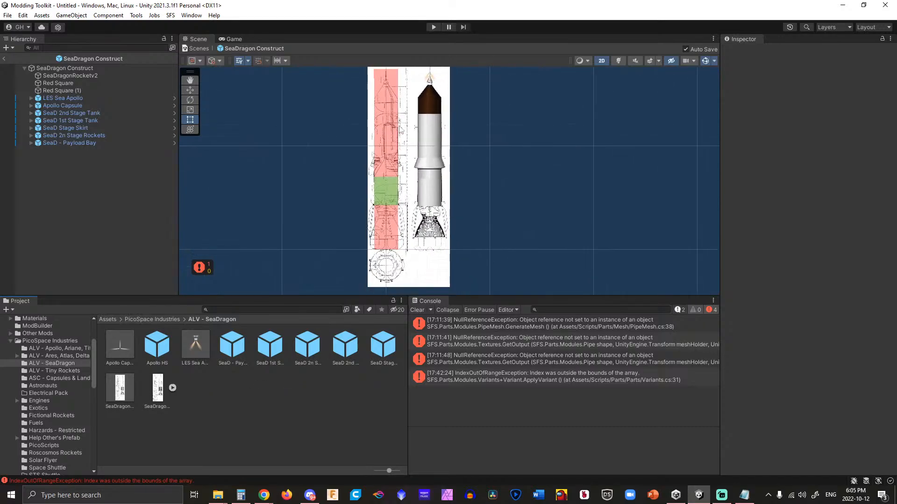
pyautogui.scroll(4, 508, 167)
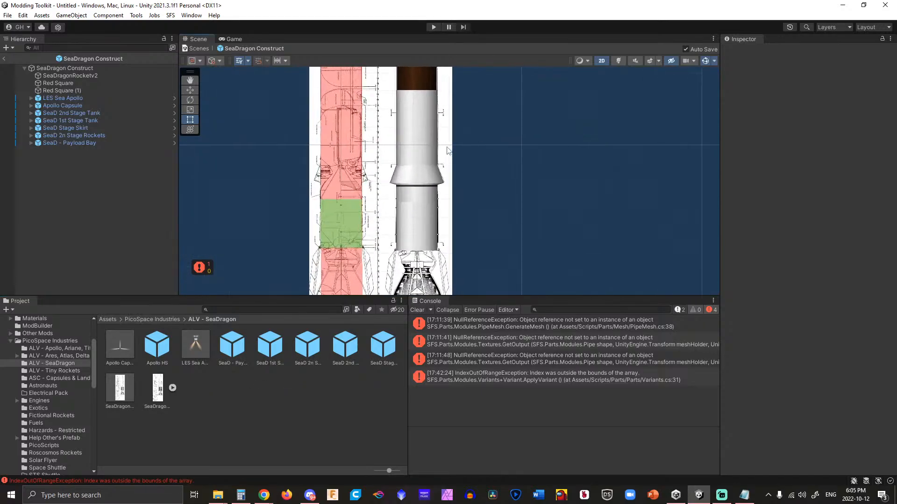
pyautogui.moveTo(502, 172); pyautogui.dragTo(494, 177, button='middle')
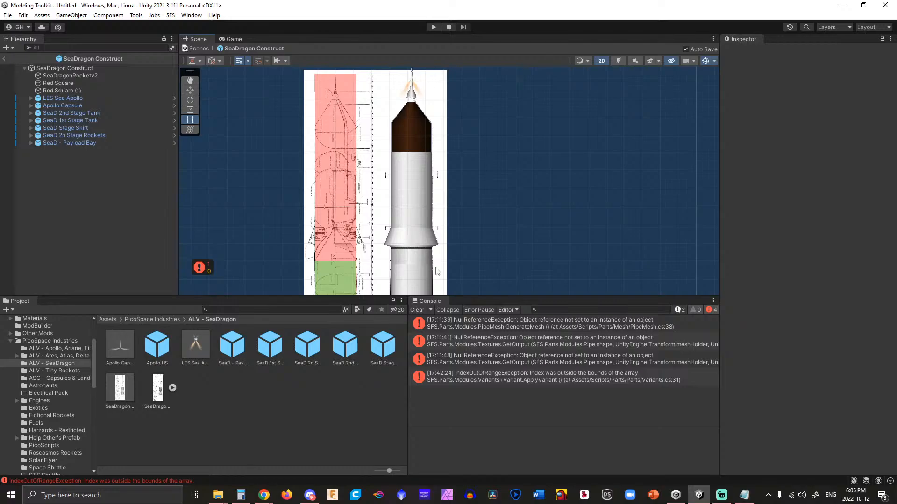
pyautogui.moveTo(517, 206); pyautogui.dragTo(525, 165)
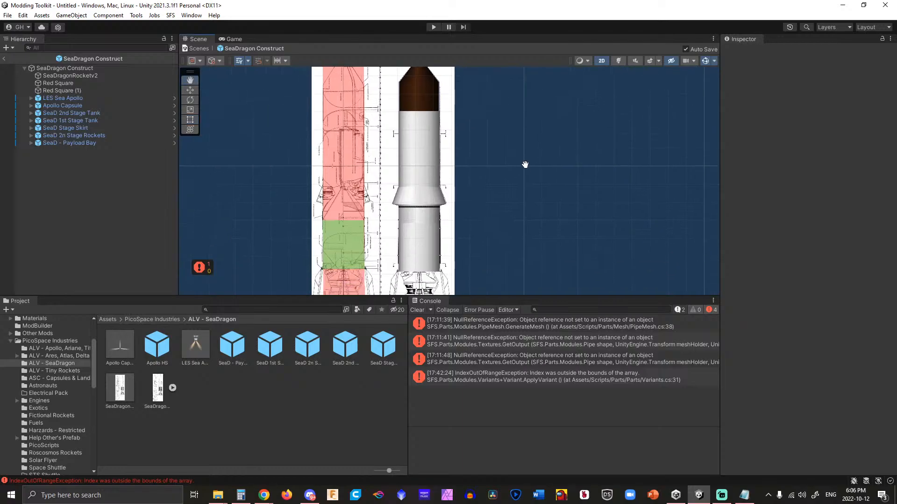
pyautogui.click(427, 139)
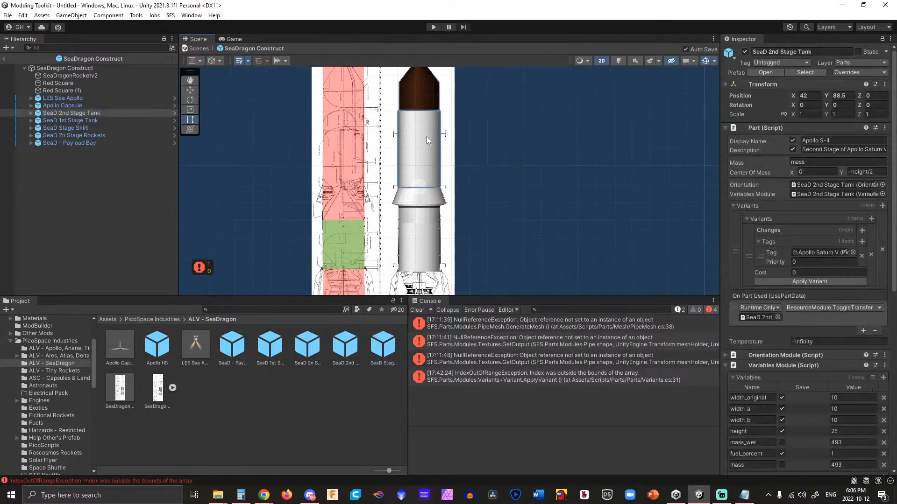